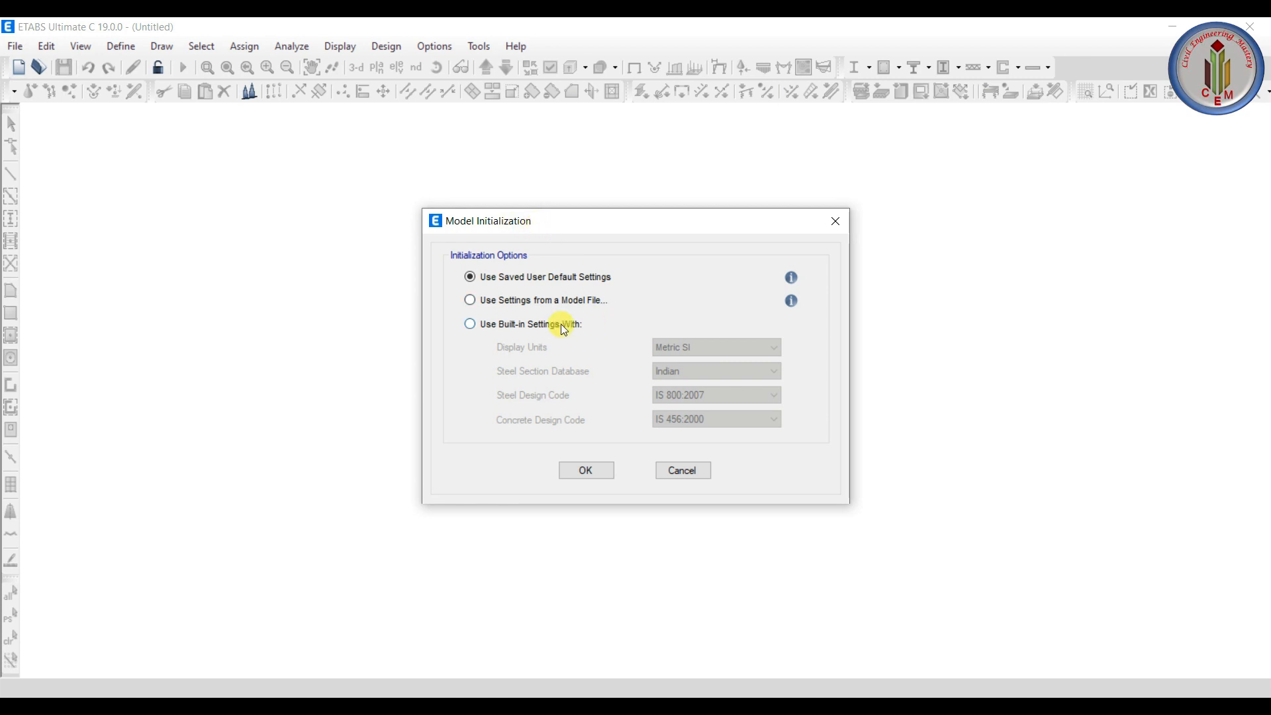
- Initialize the model with built-in settings in Metric SI display units and create it from the Grid Only template
left_click(501, 327)
left_click(705, 347)
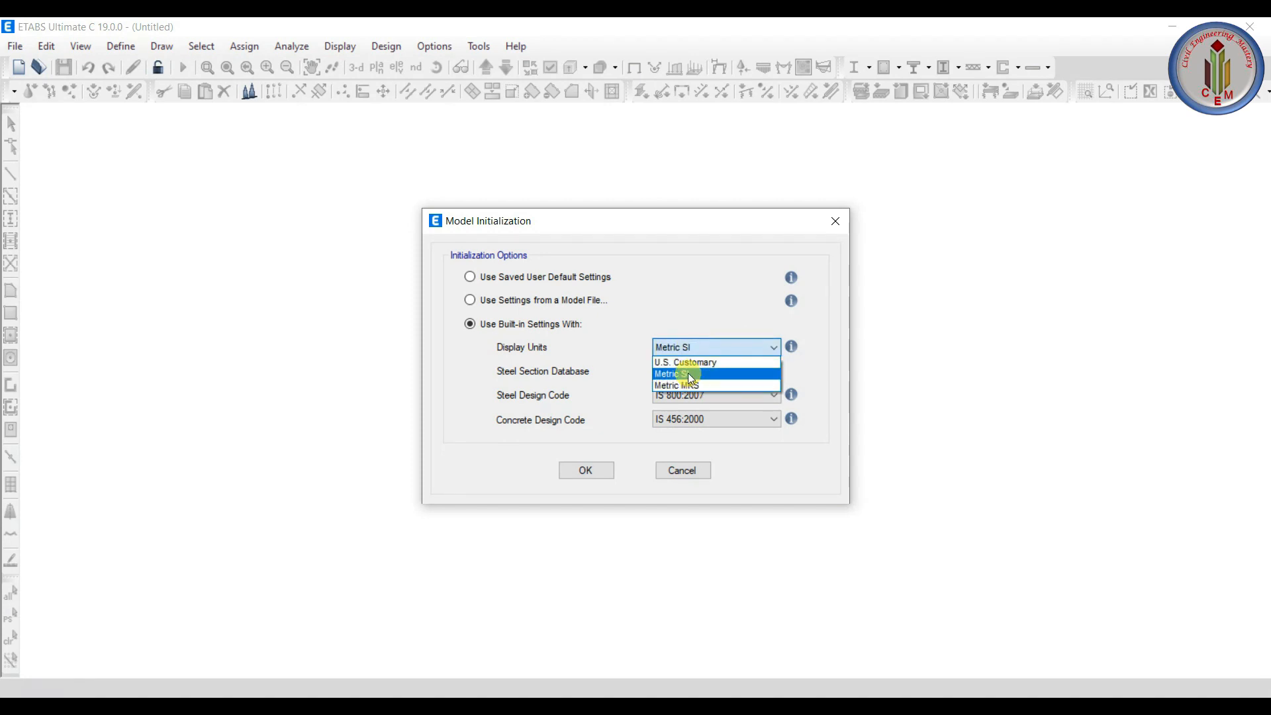
left_click(688, 374)
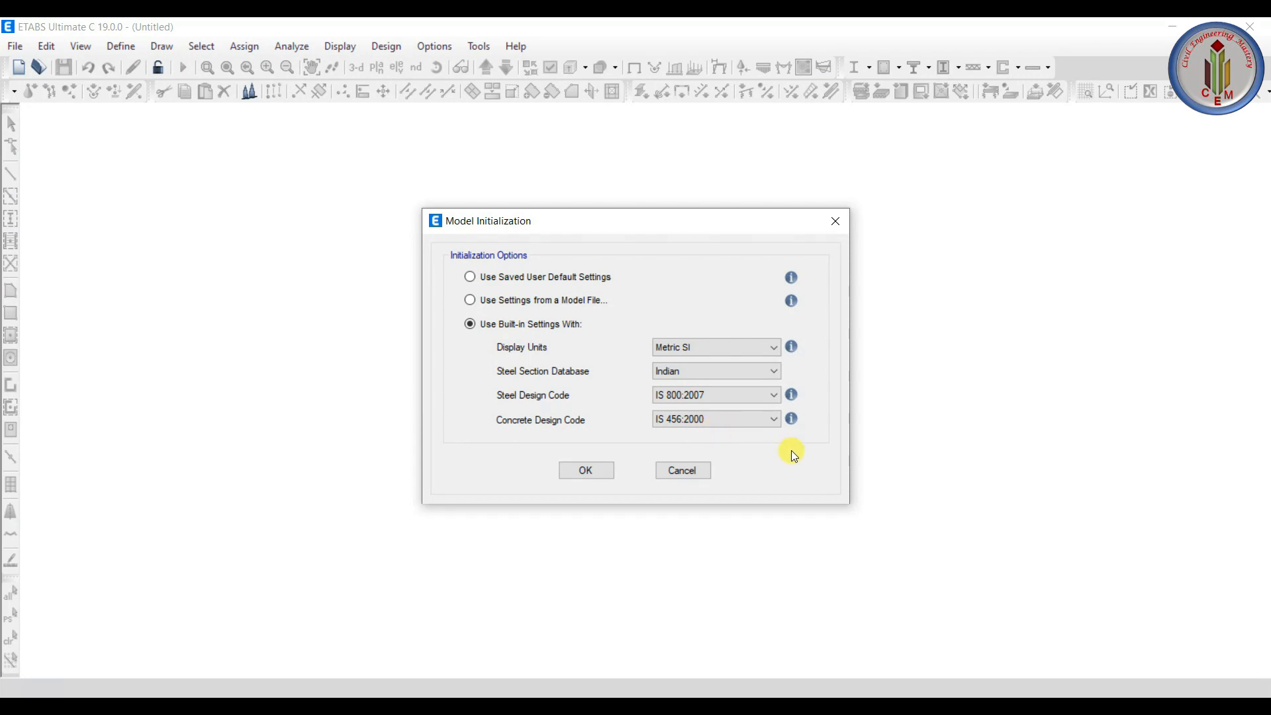
left_click(586, 470)
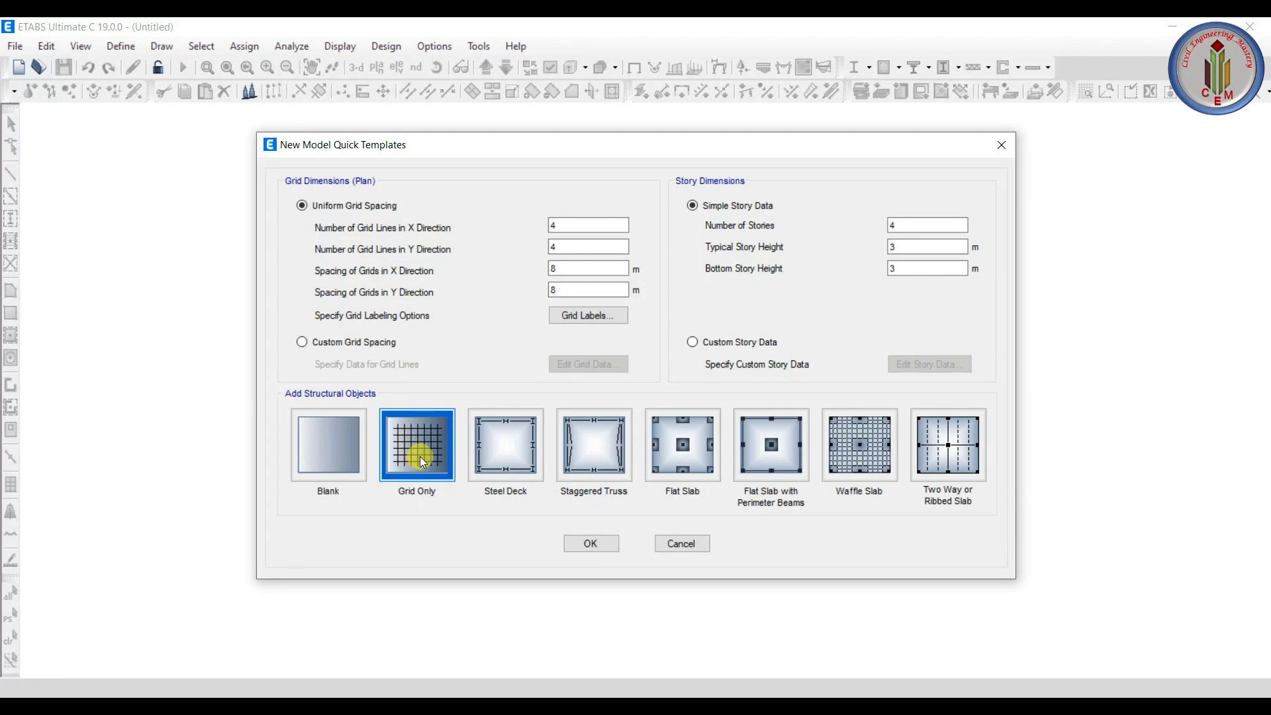
left_click(591, 546)
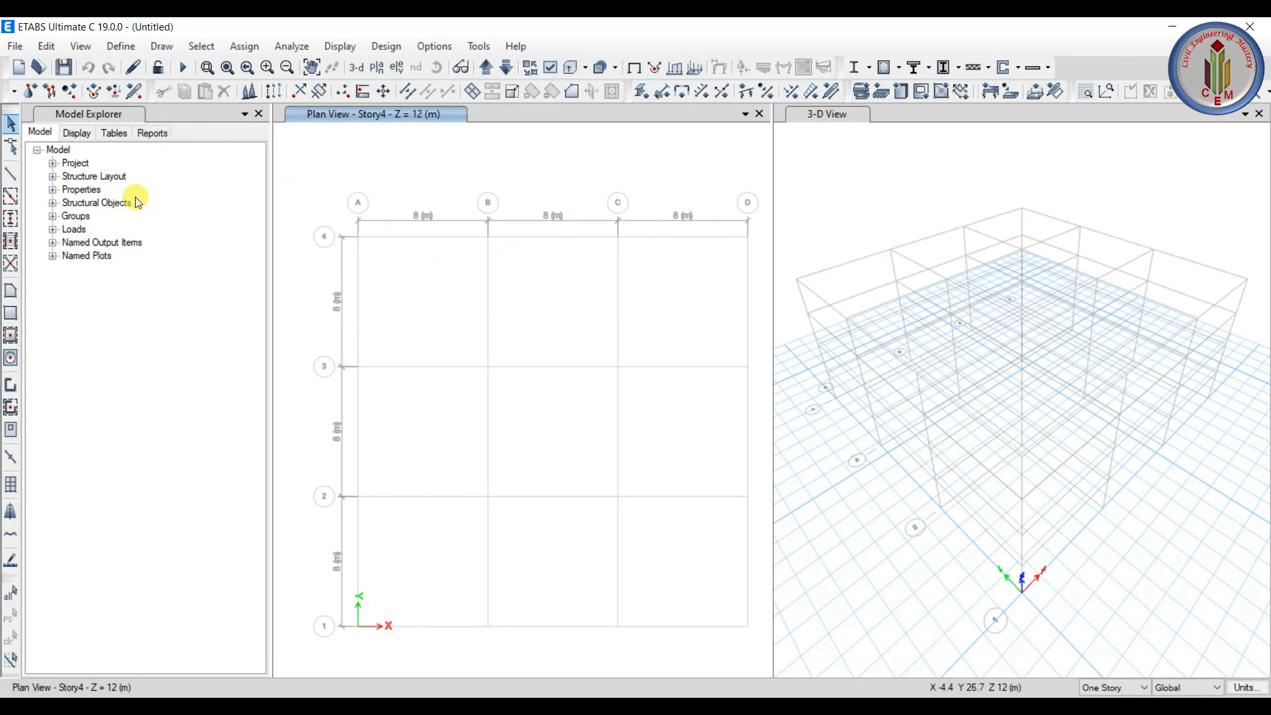
- Close the Model Explorer to leave only the plan and 3-D views
left_click(259, 114)
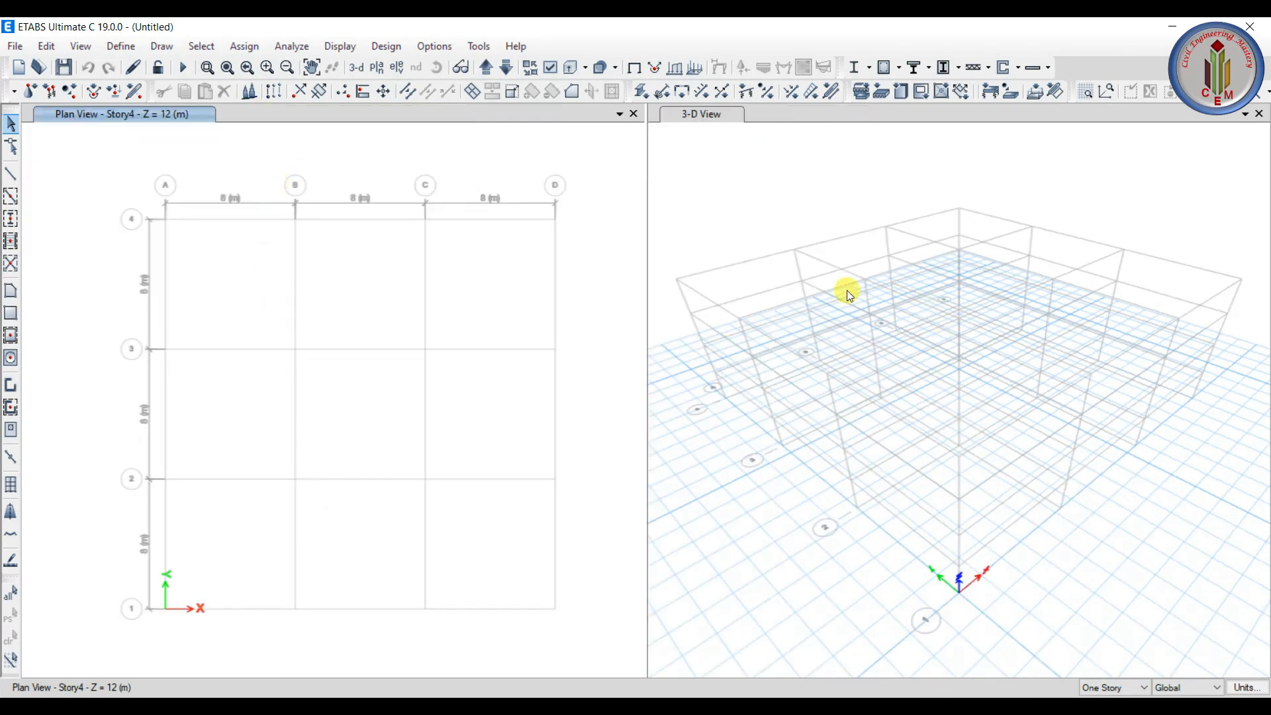
left_click(1246, 114)
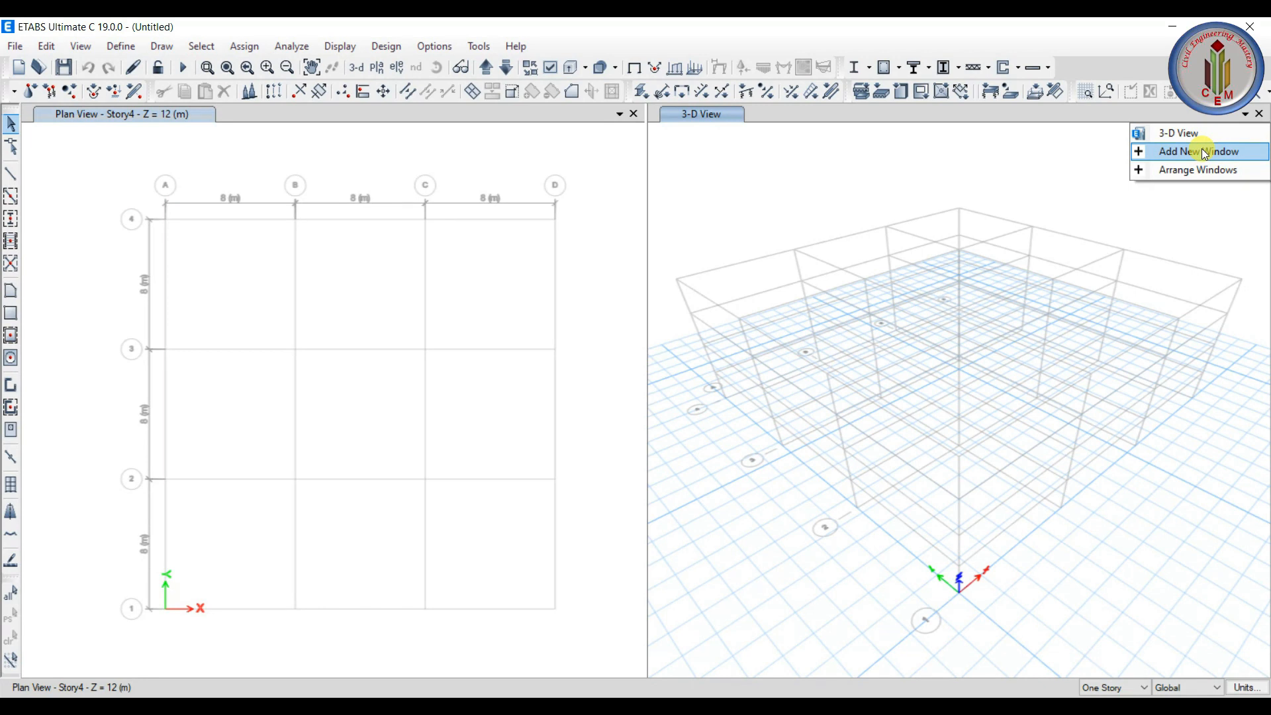
left_click(1226, 153)
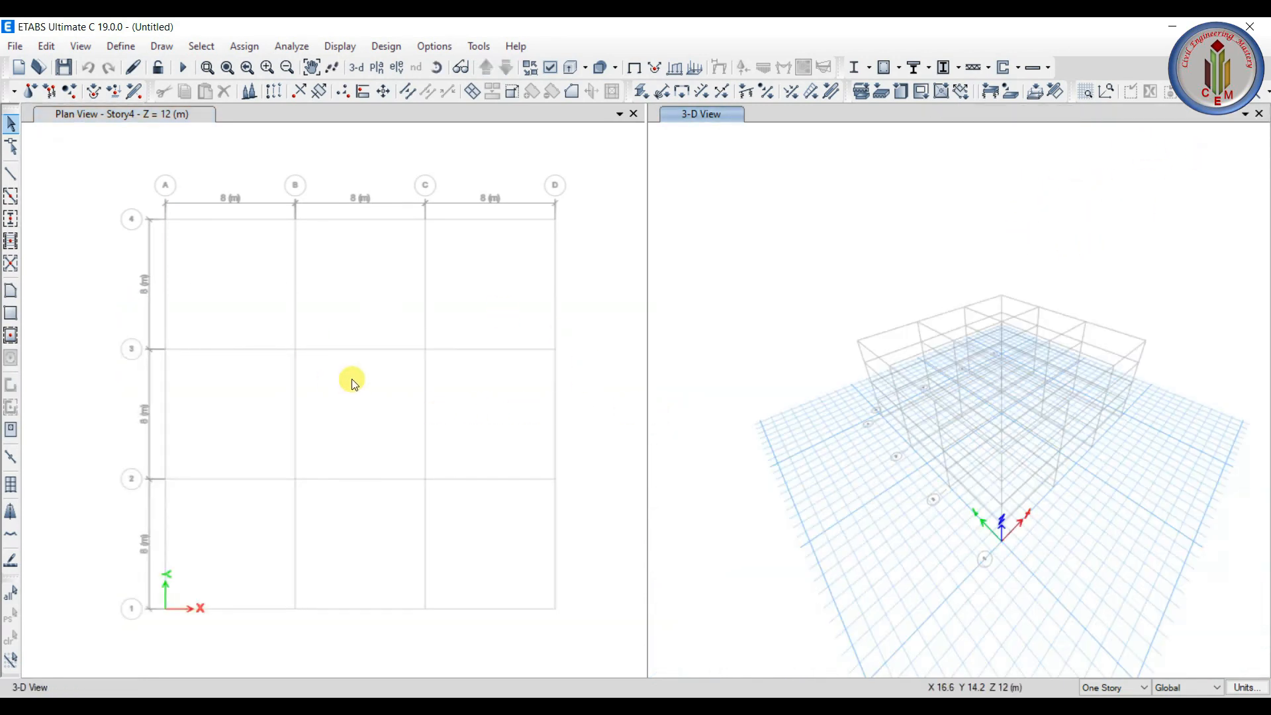
scroll(1030, 384, "up", 5)
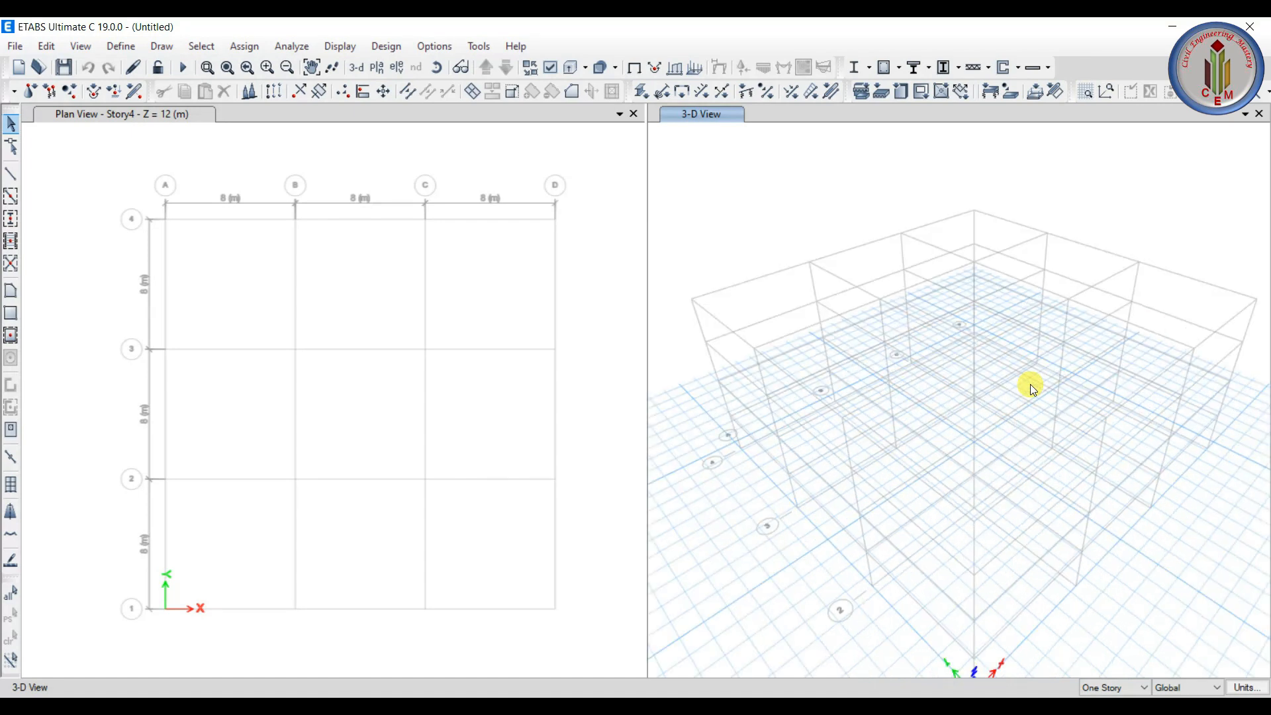
- Set the model's consistent units to metres for length and kN for force
left_click(1256, 689)
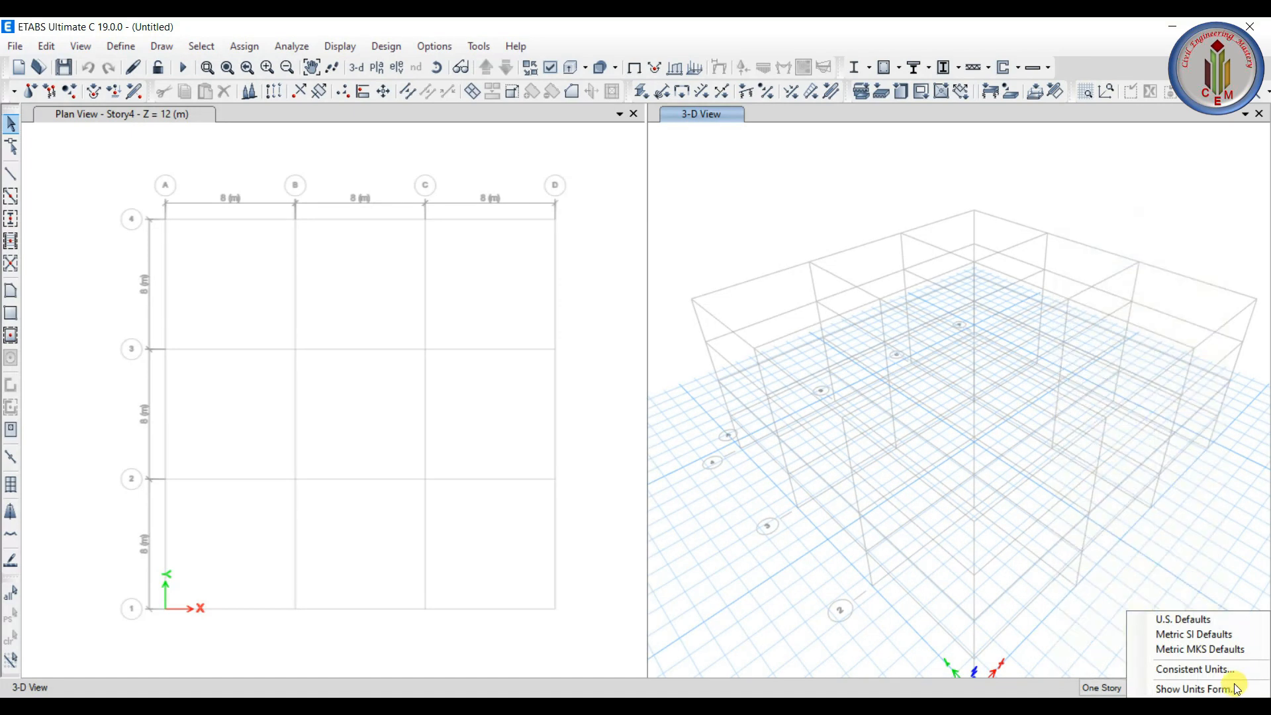
left_click(1192, 667)
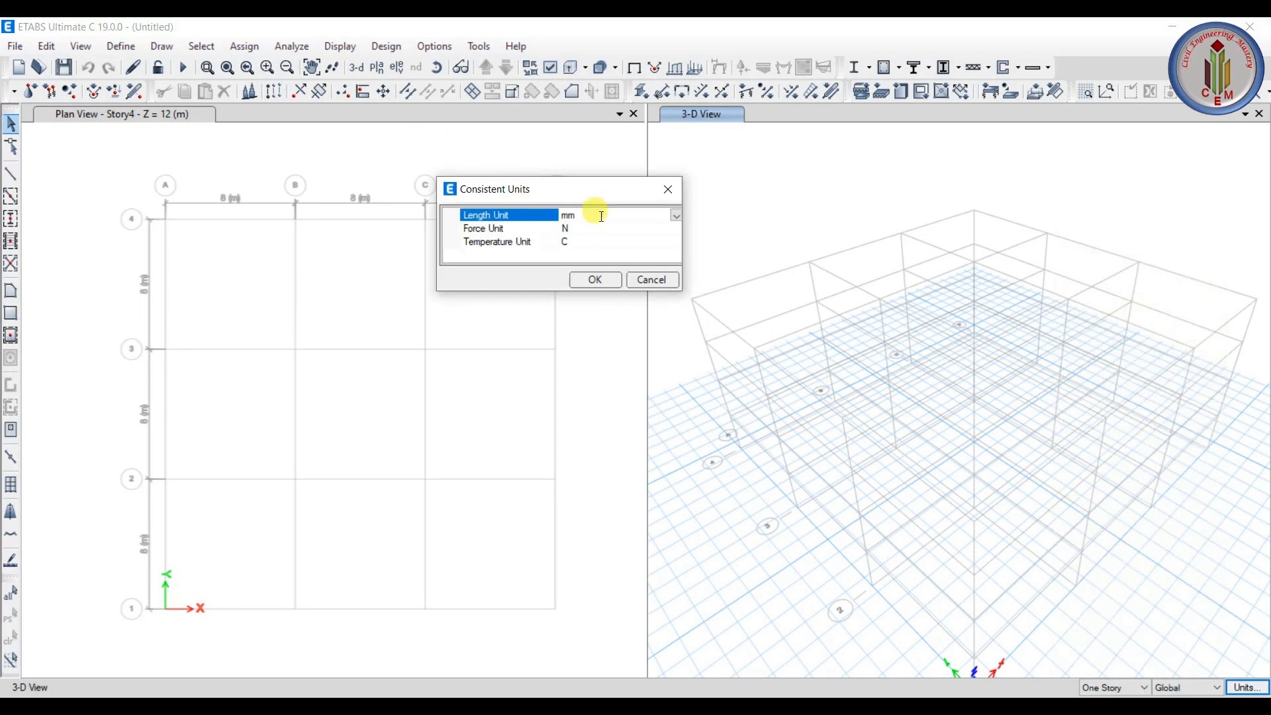
left_click(676, 216)
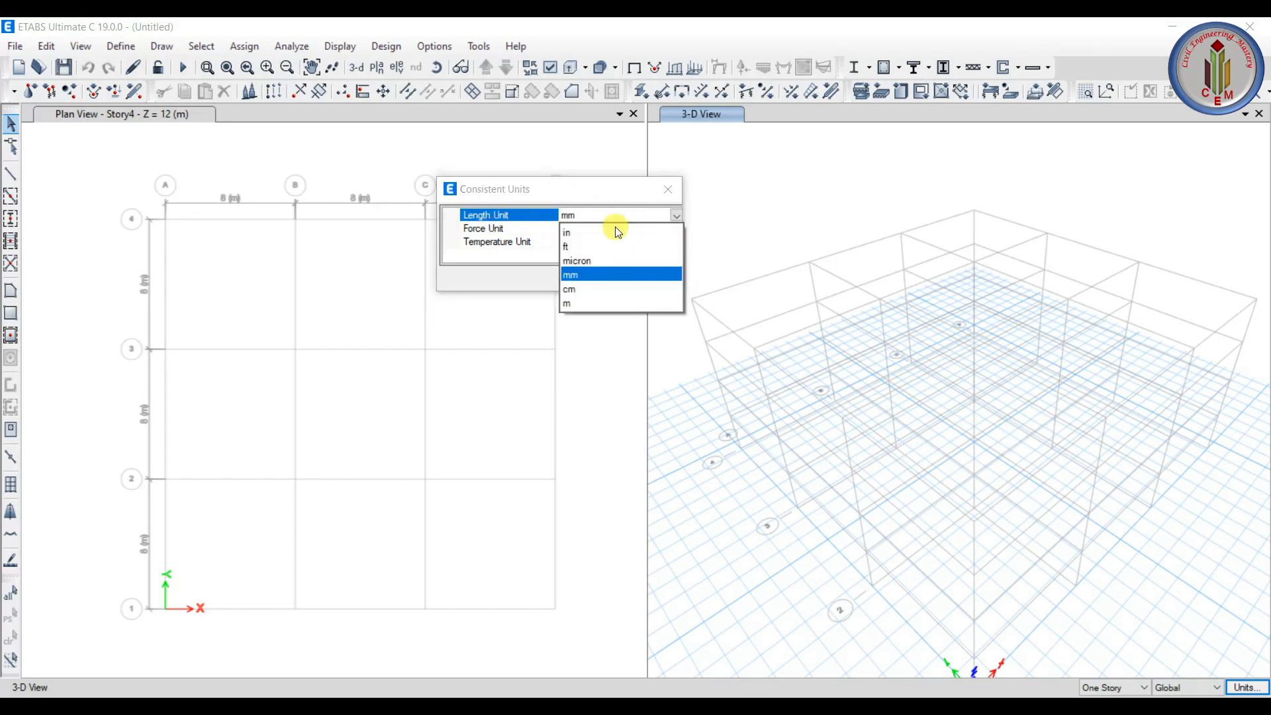
left_click(571, 302)
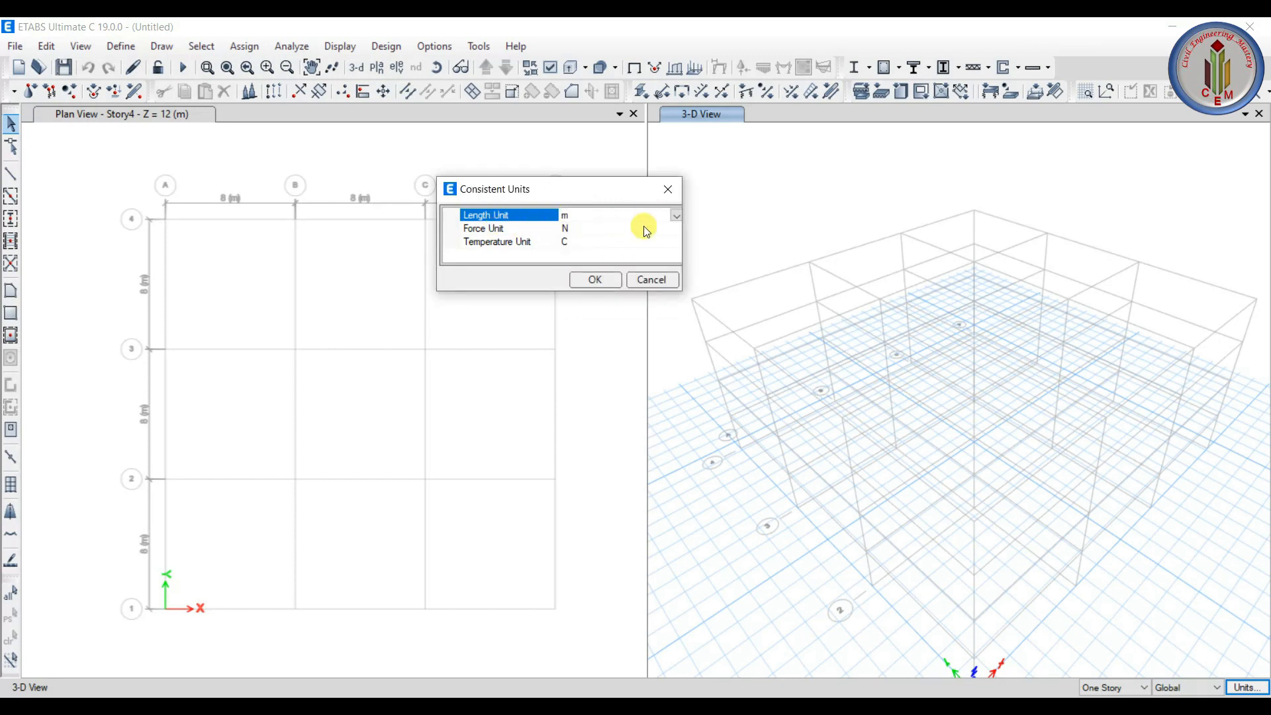
left_click(656, 229)
left_click(676, 230)
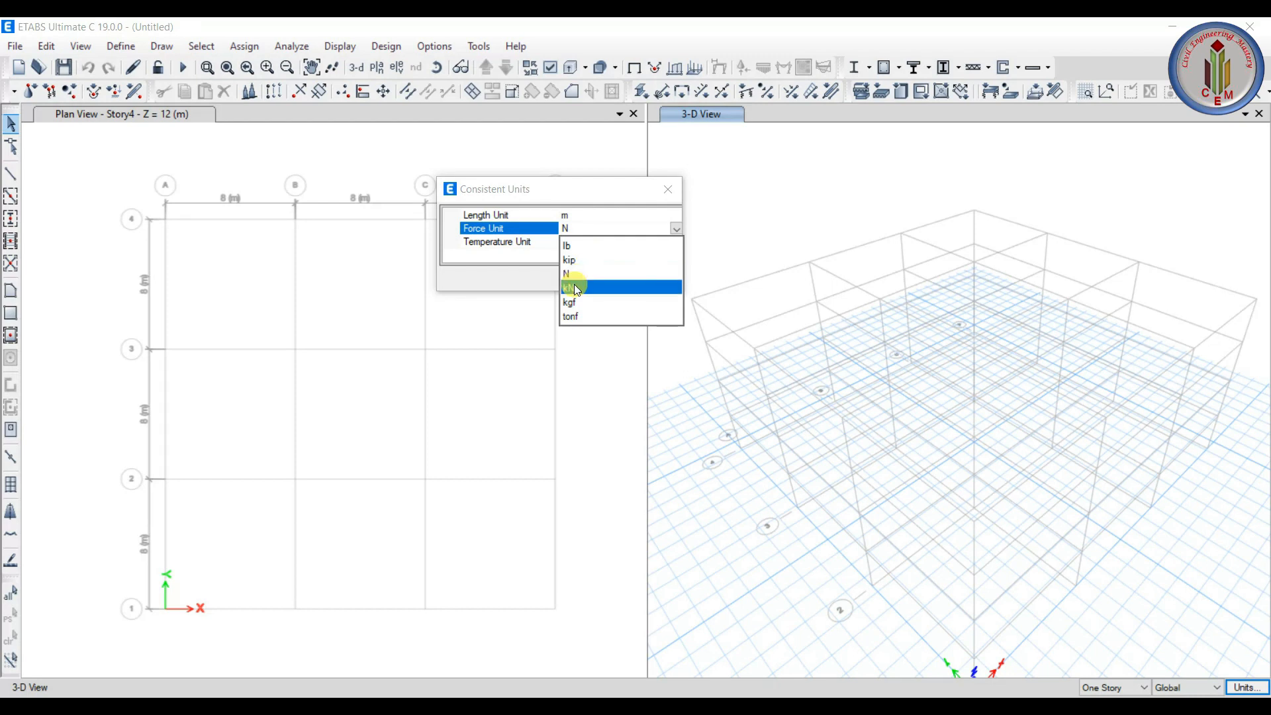
left_click(574, 284)
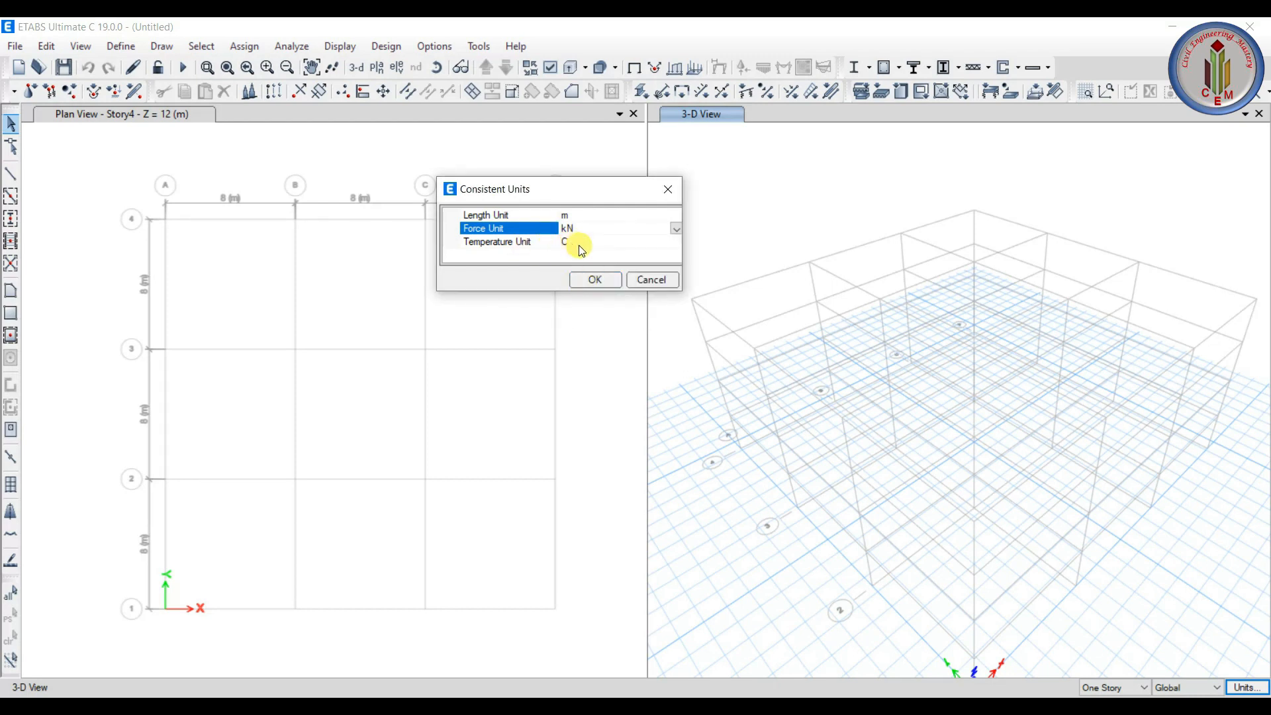
left_click(596, 281)
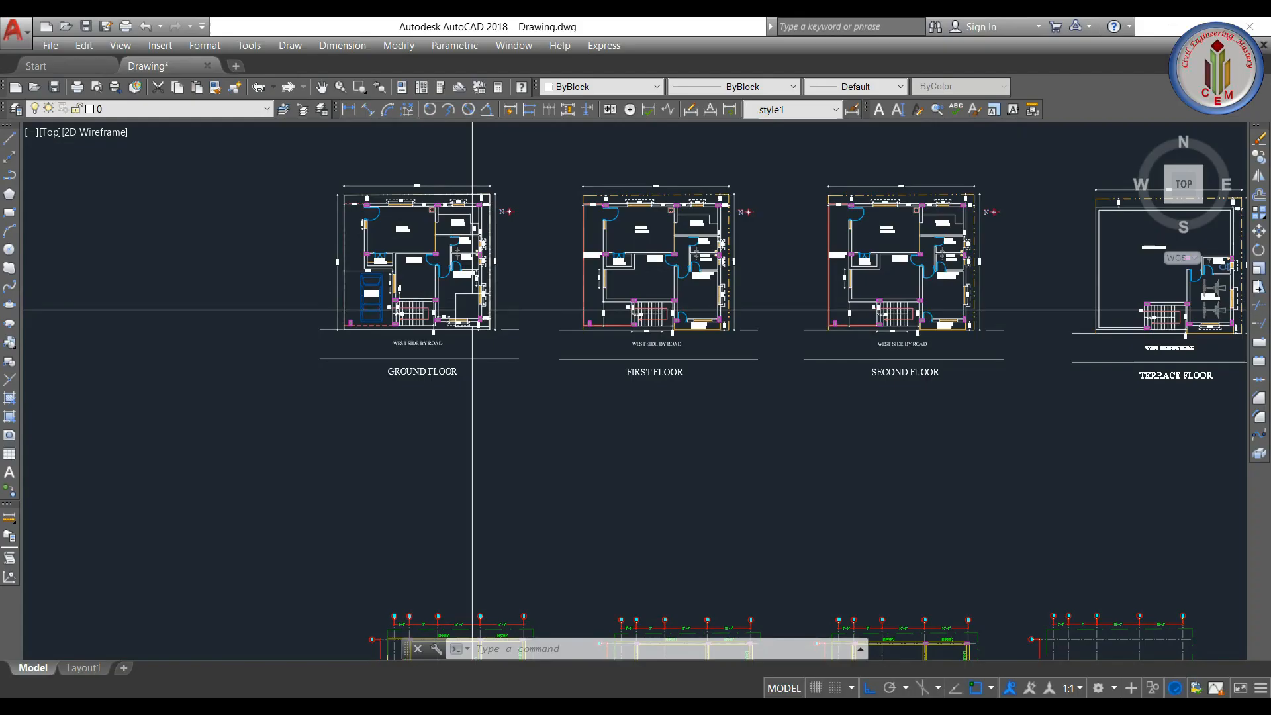
- Switch to AutoCAD and examine the ground, first, second and terrace floor plans in Drawing.dwg
scroll(398, 331, "up", 1)
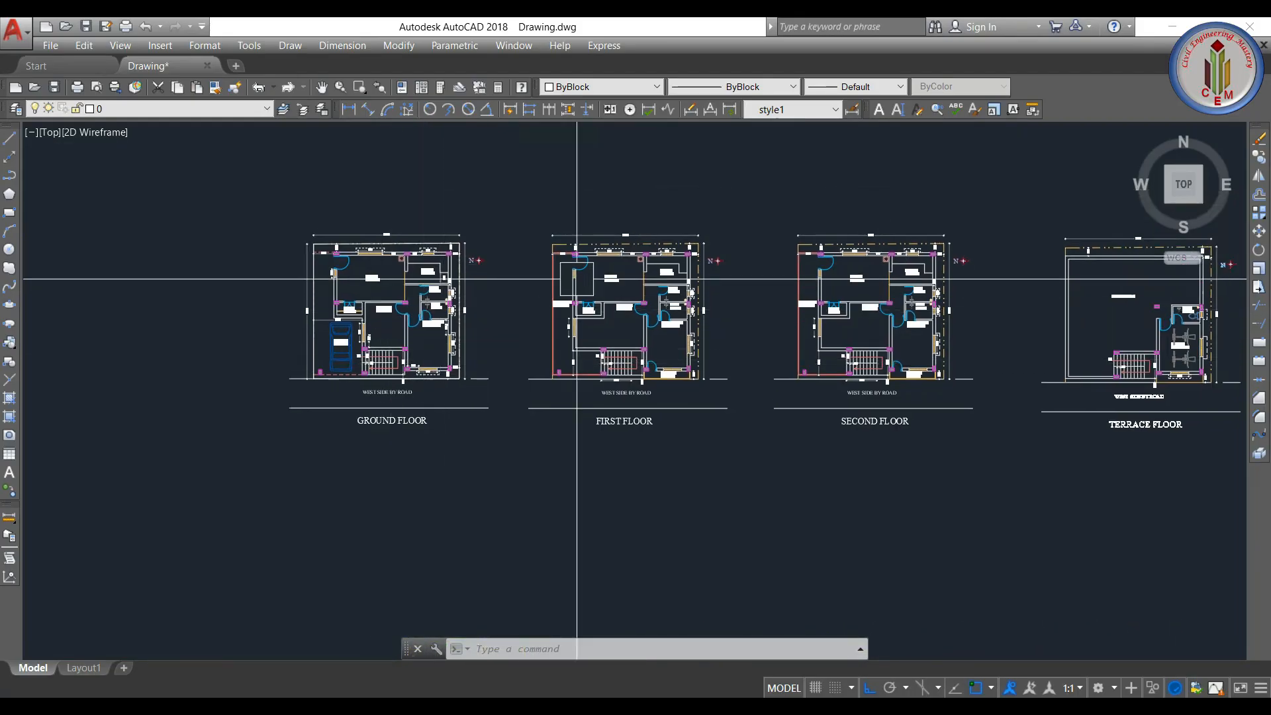
middle_click_drag(606, 427, 553, 434)
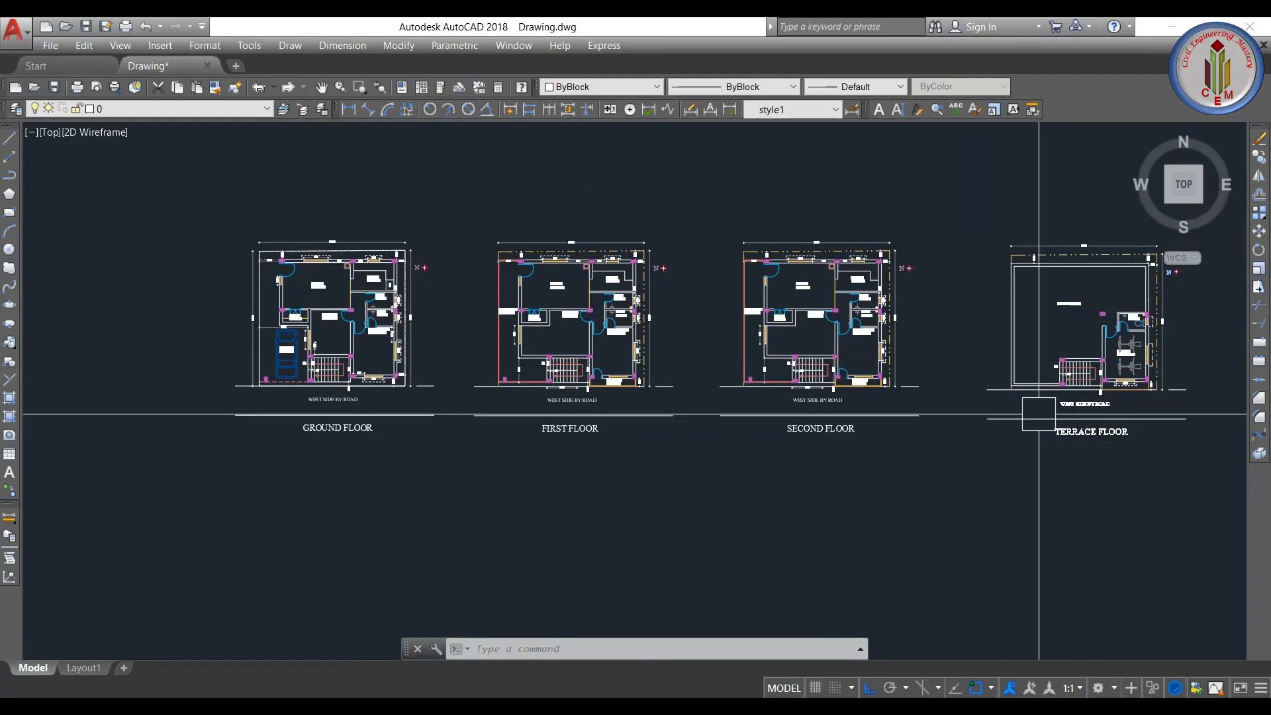
scroll(321, 444, "up", 2)
middle_click_drag(675, 445, 576, 482)
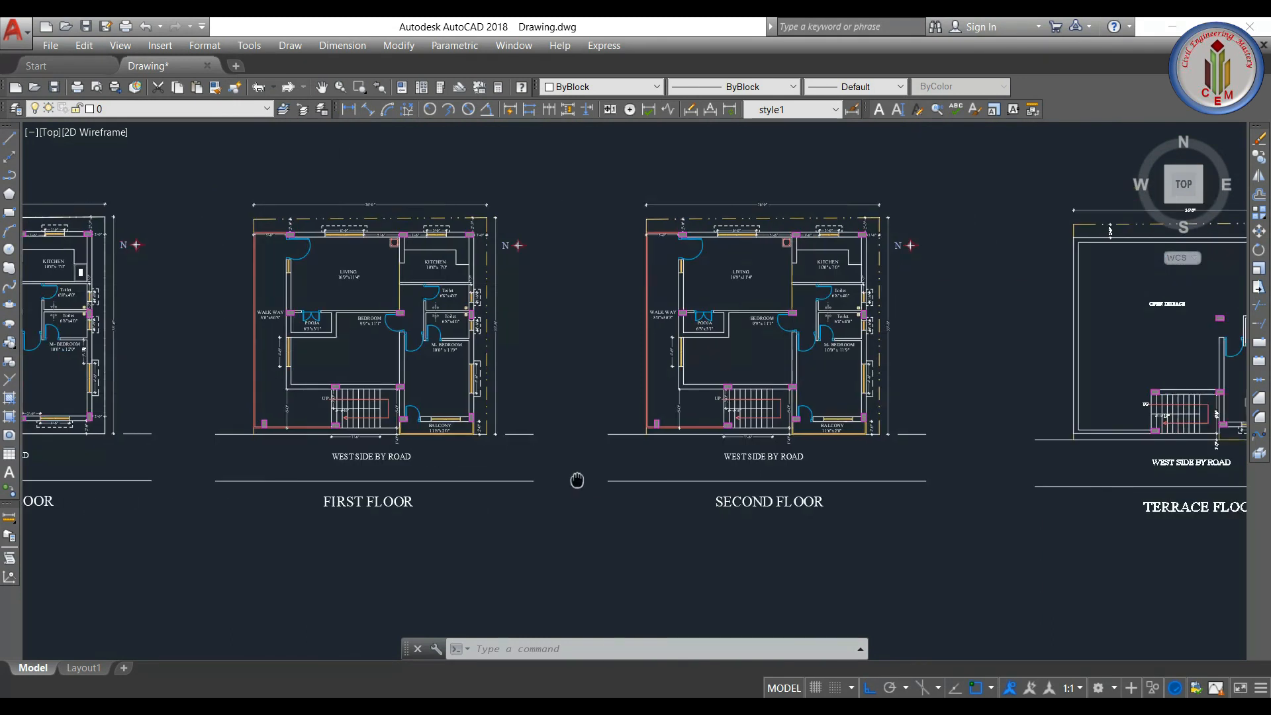
scroll(804, 462, "down", 3)
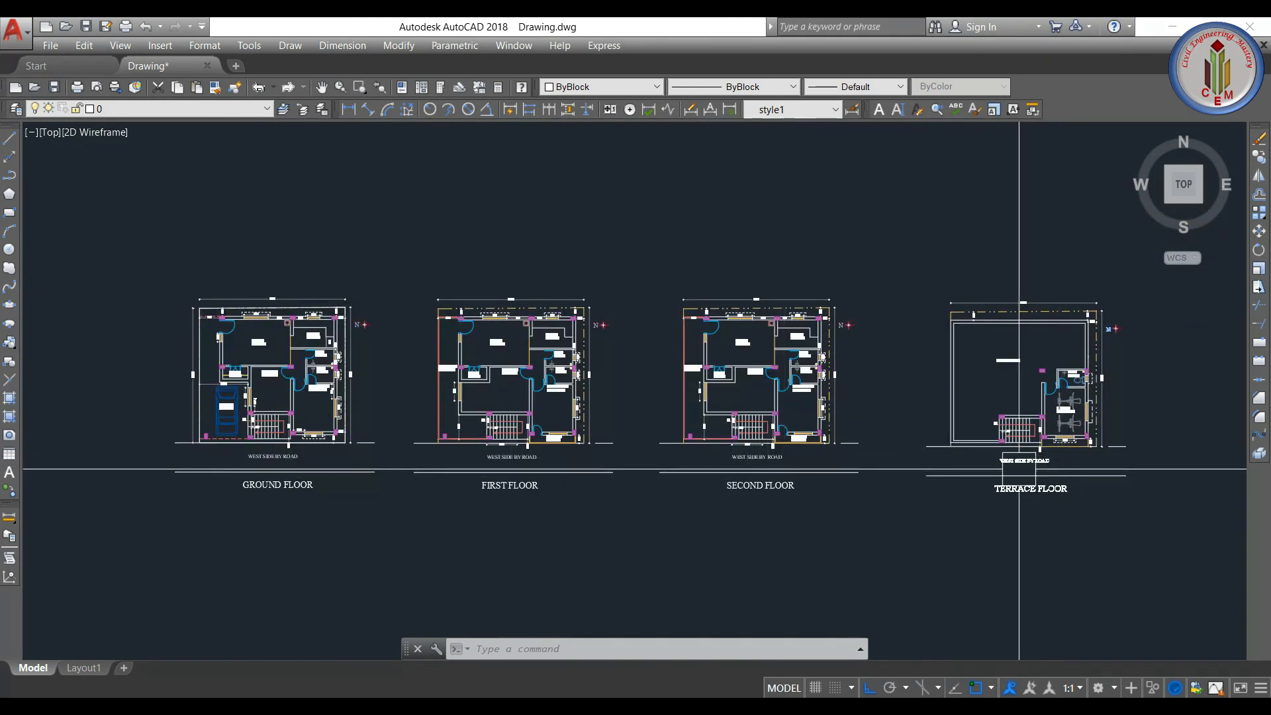
- Examine the grid lines, spacings and beam layout on the ground floor roof framing plan
scroll(1019, 474, "down", 1)
middle_click_drag(748, 538, 707, 292)
scroll(510, 455, "up", 4)
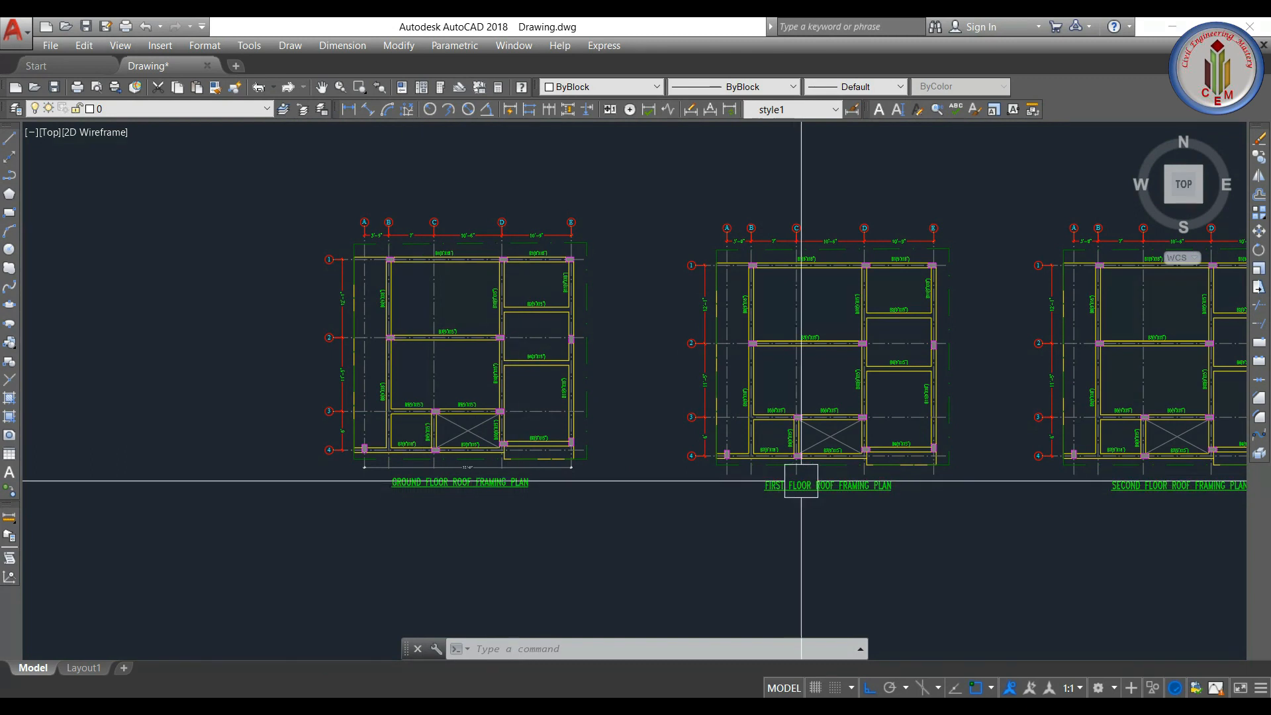
middle_click_drag(1013, 464, 664, 477)
scroll(607, 247, "up", 4)
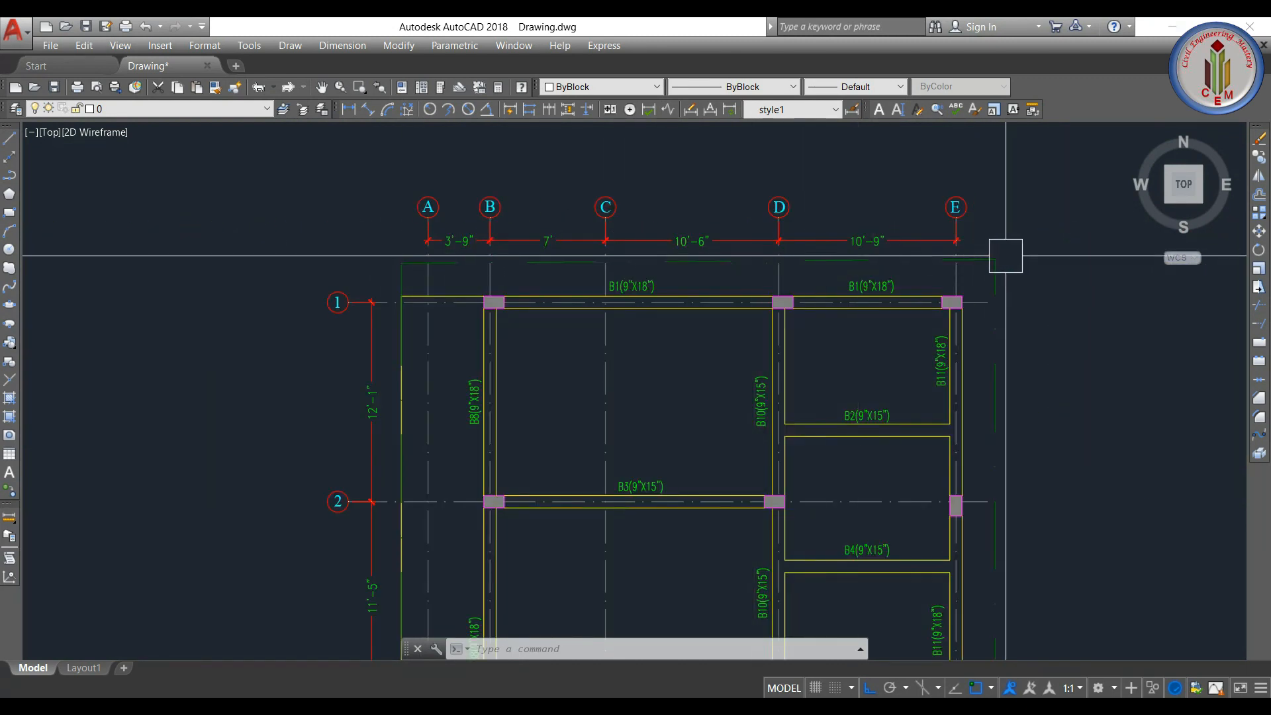
scroll(450, 306, "down", 2)
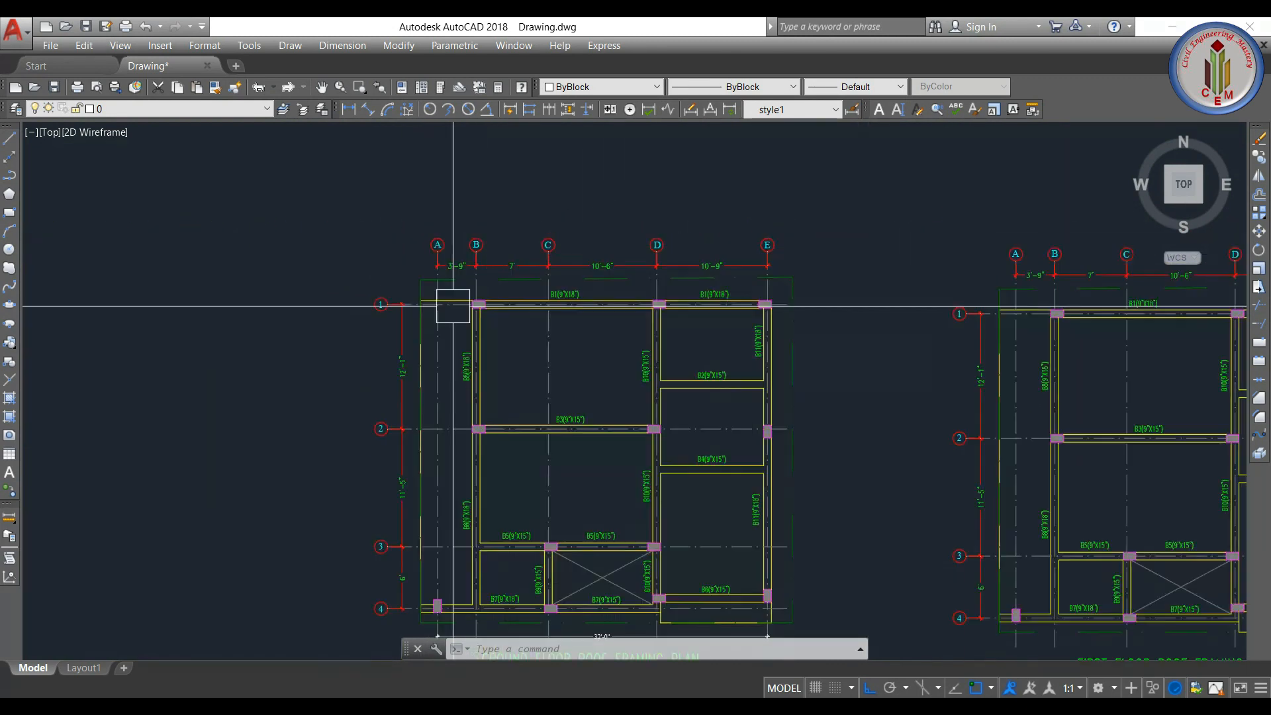
middle_click_drag(409, 436, 426, 307)
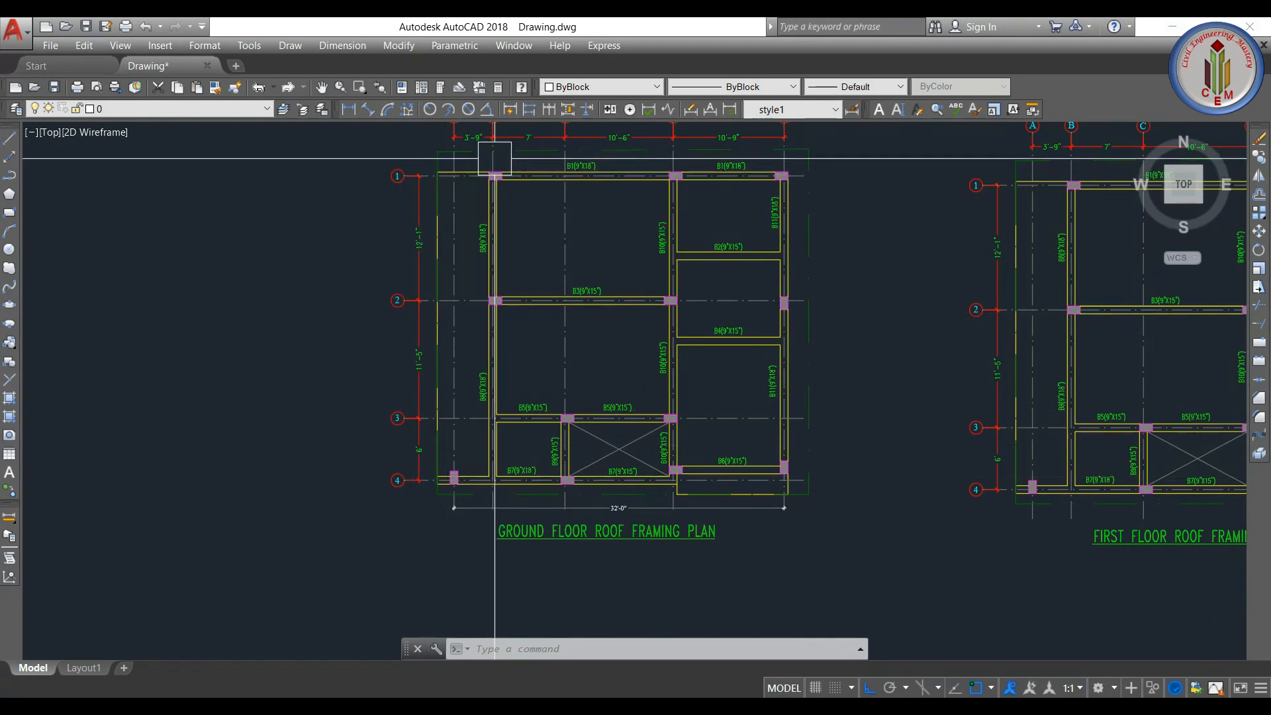
middle_click_drag(437, 139, 446, 218)
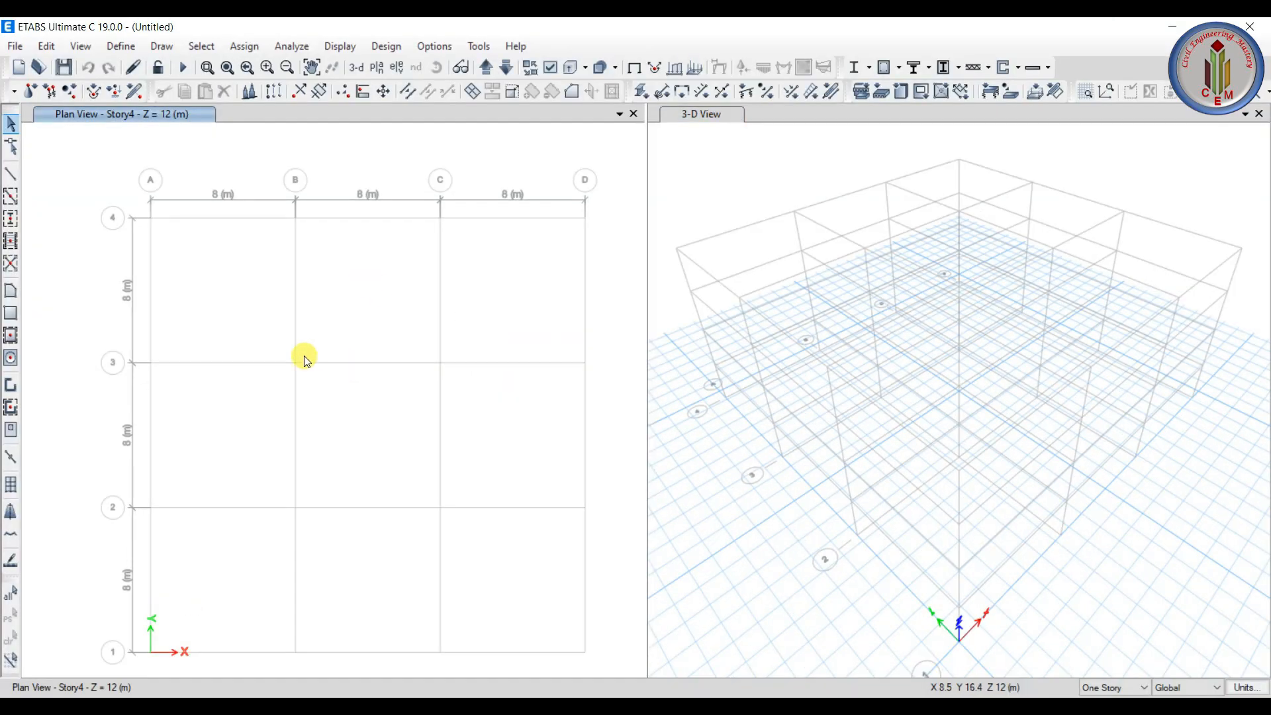
- Return to ETABS, open grid system G1 for modification and display its grid data as spacing
left_click(45, 45)
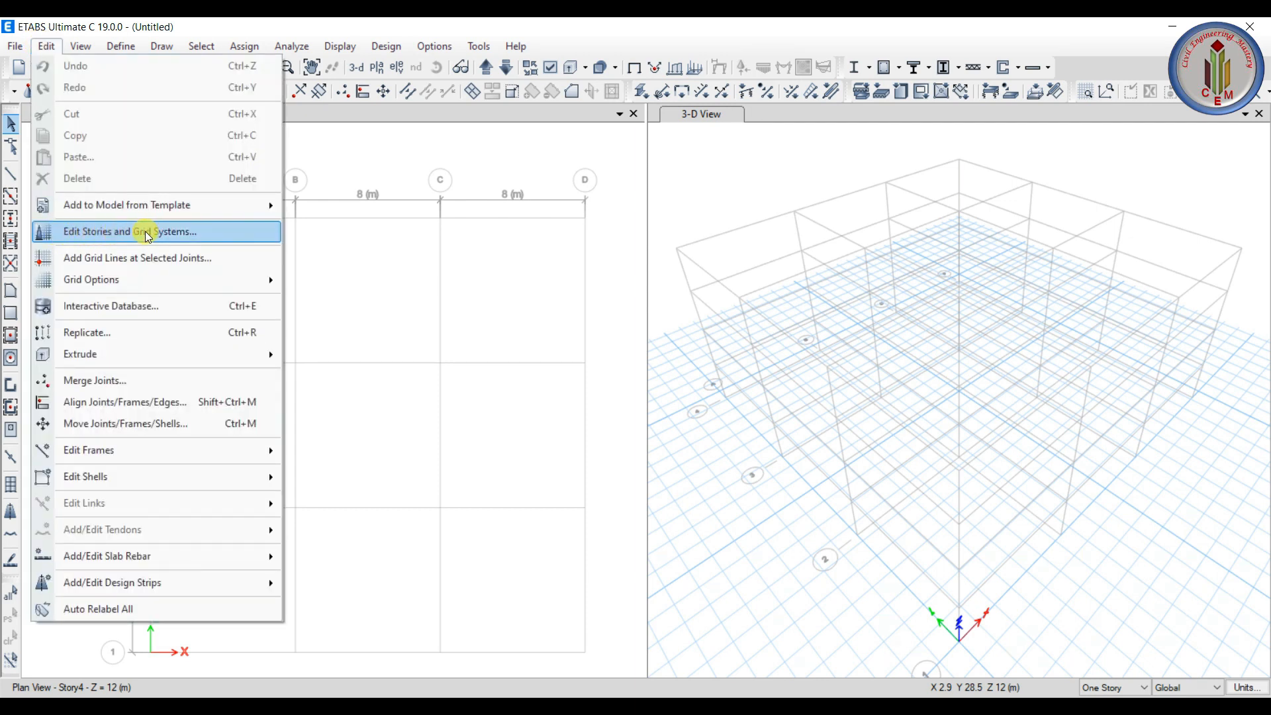
left_click(405, 163)
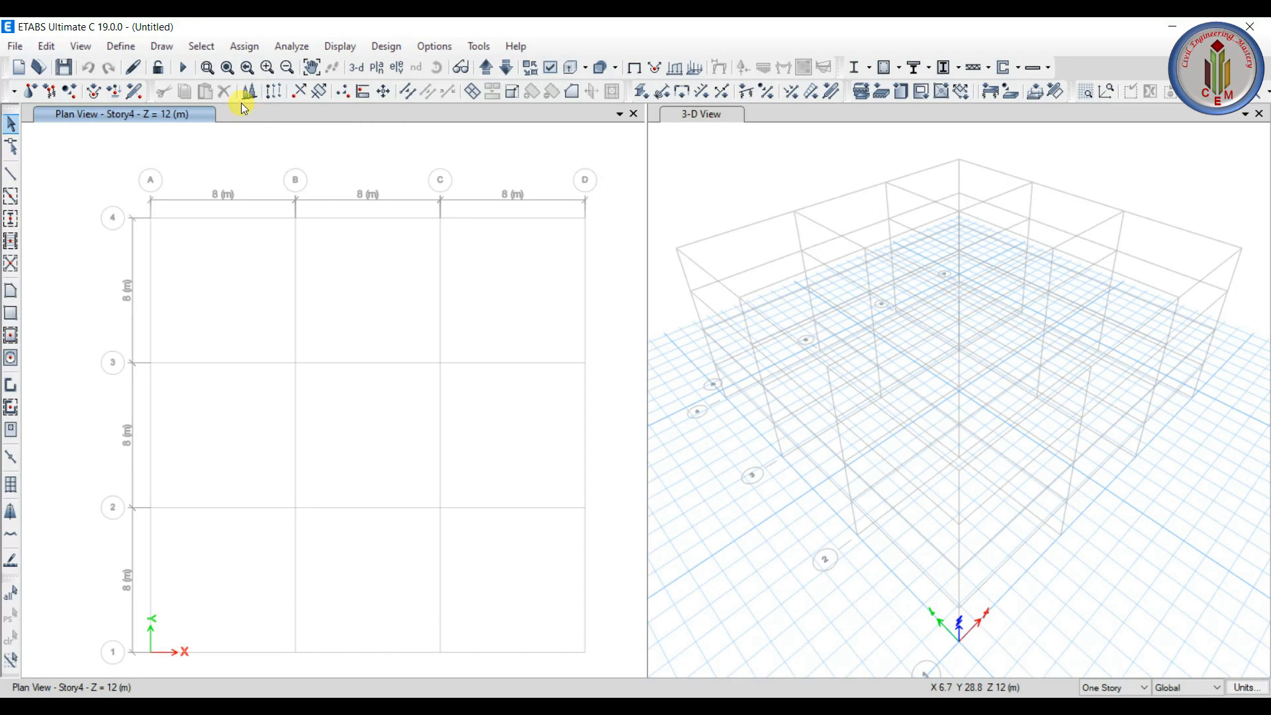
left_click(249, 94)
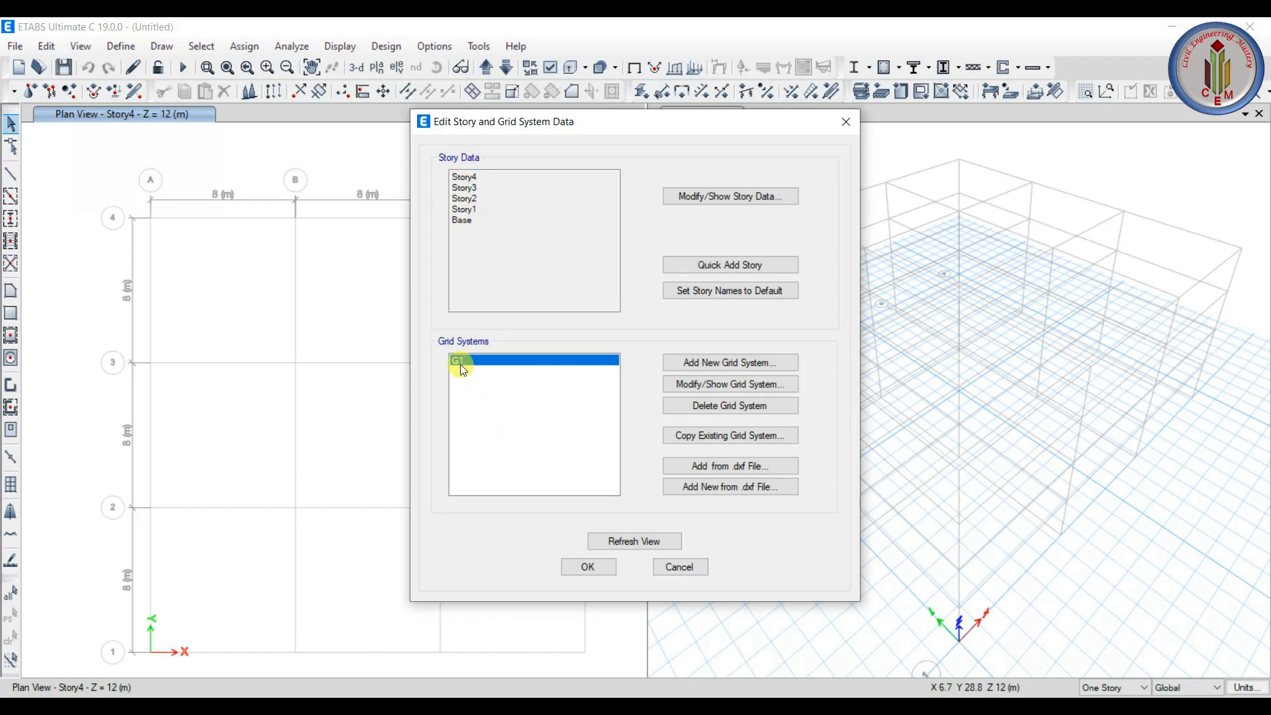
left_click(697, 384)
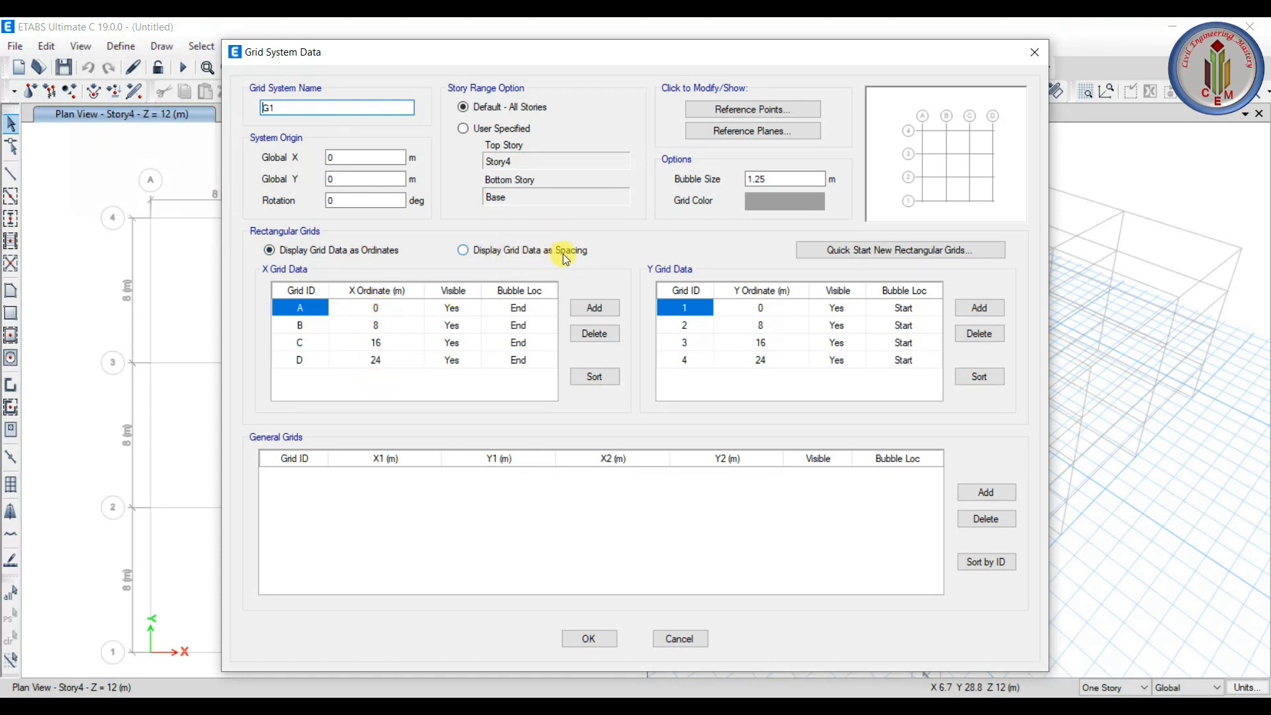
left_click(495, 249)
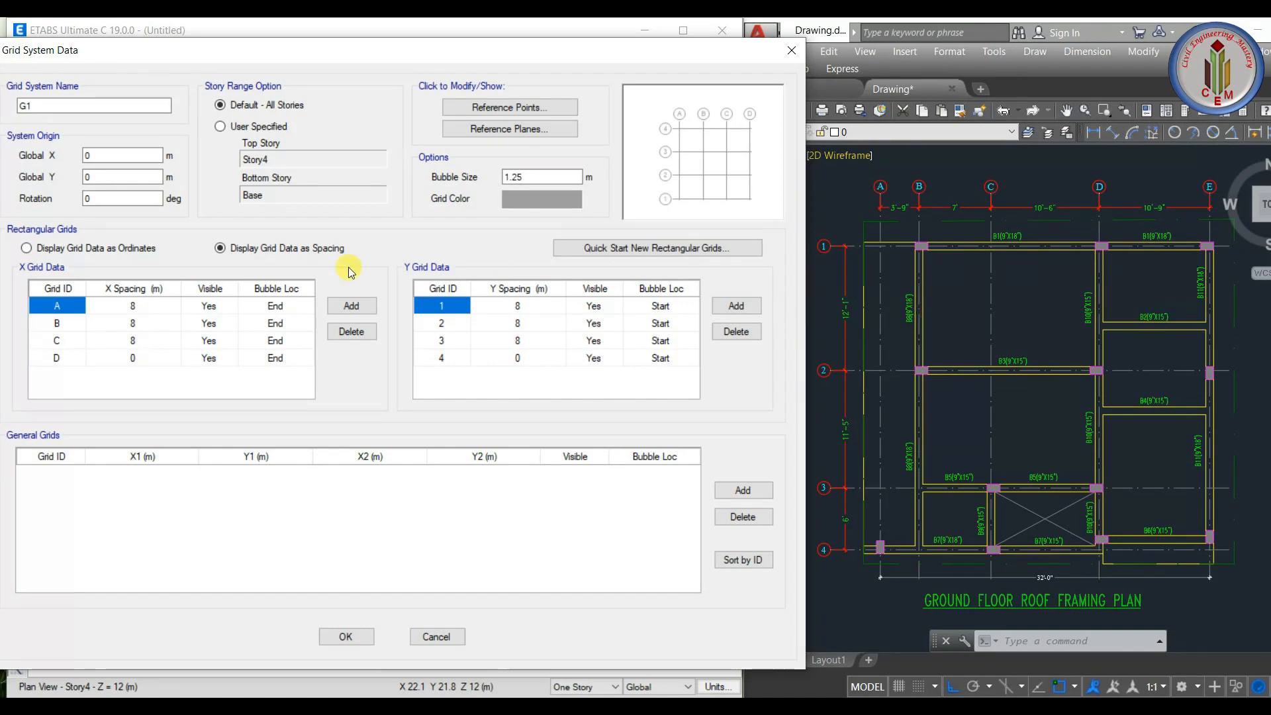
- Set the X grid spacing of grid line A to 3'9" and of grid line B to 7'
left_click(140, 306)
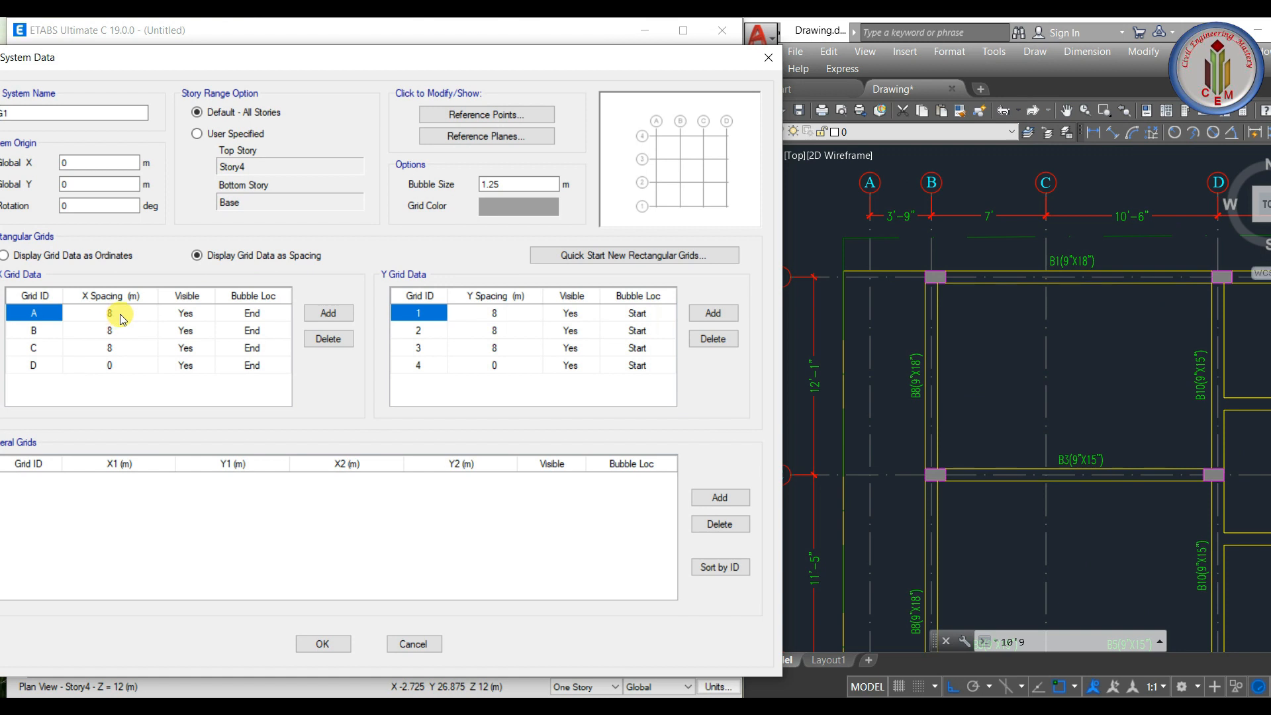
left_click(121, 315)
type("3")
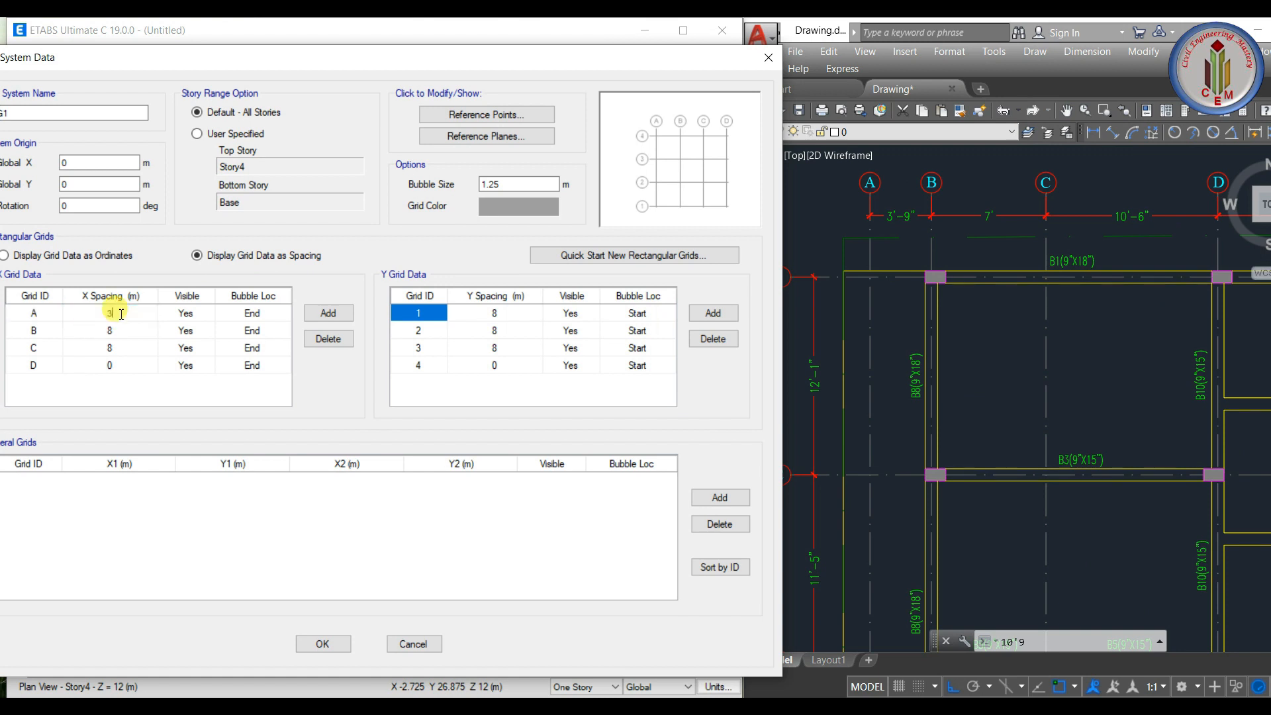
type("'9\"")
key("Return")
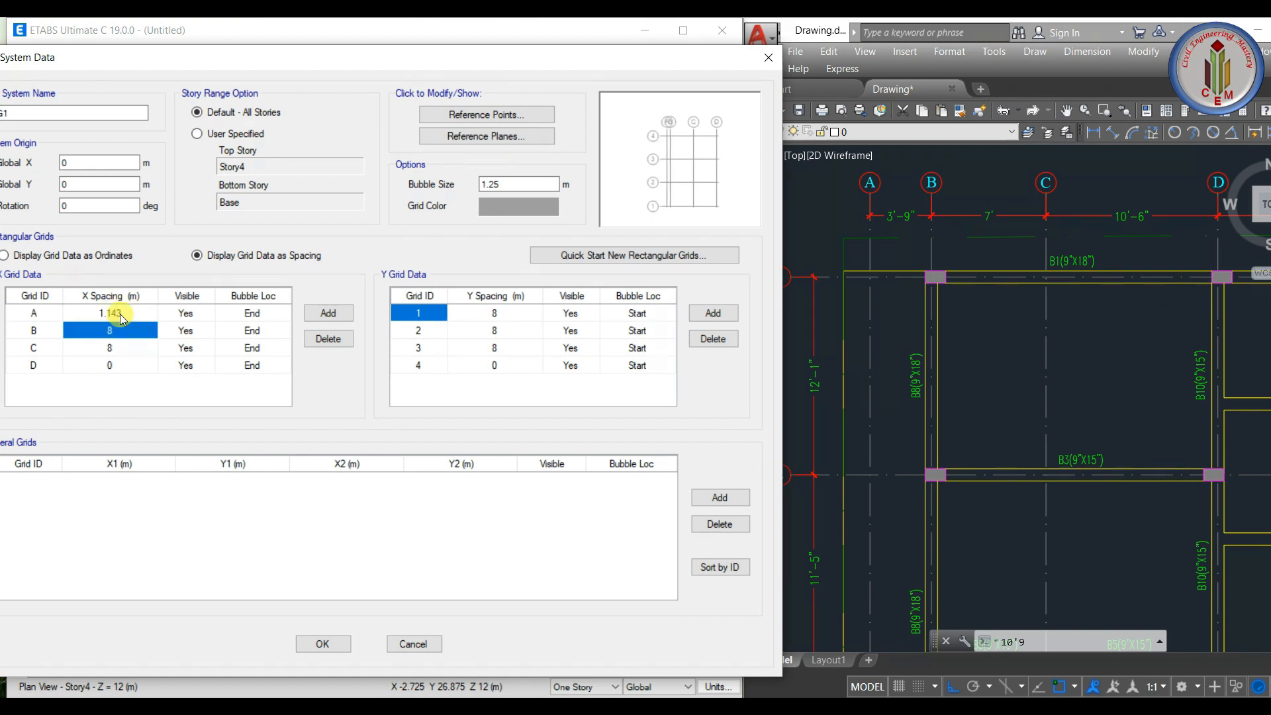
type("7'")
key("Return")
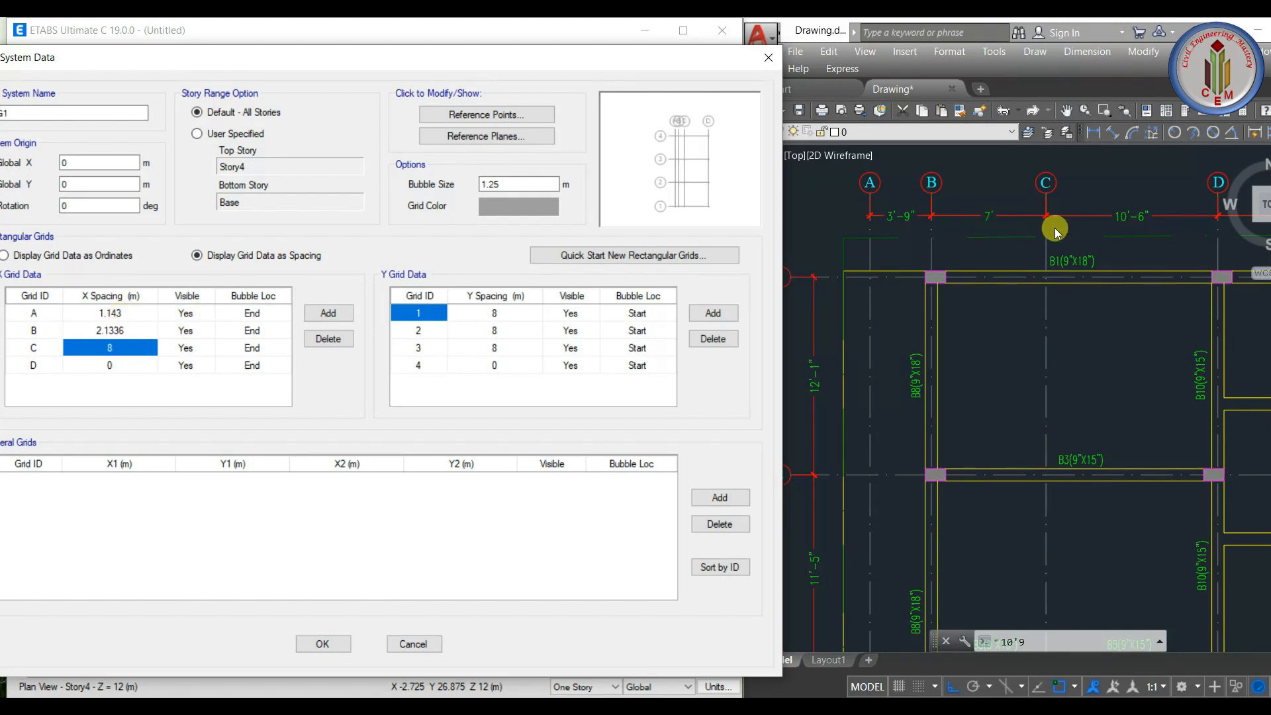
- Set the X grid spacing of grid line C to 10'6" following the framing plan's dimension
left_click(1127, 233)
middle_click_drag(1126, 233, 1027, 253)
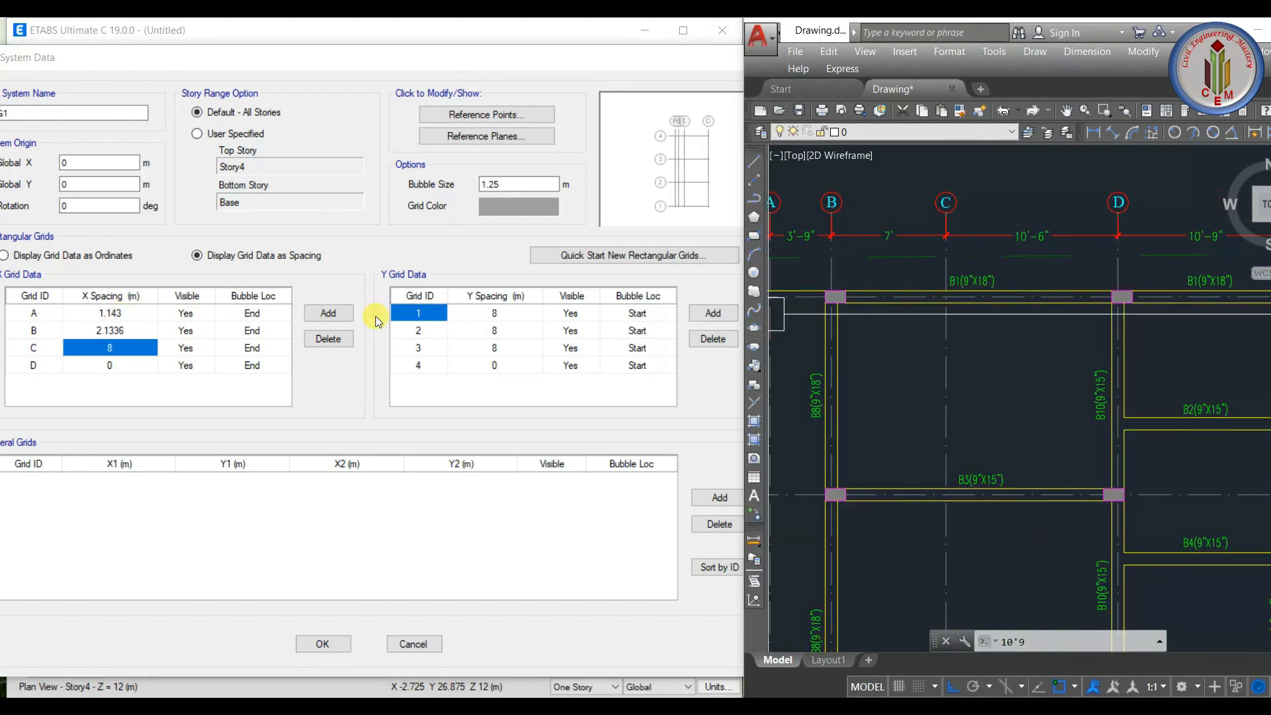
left_click(132, 348)
type("10'6\"")
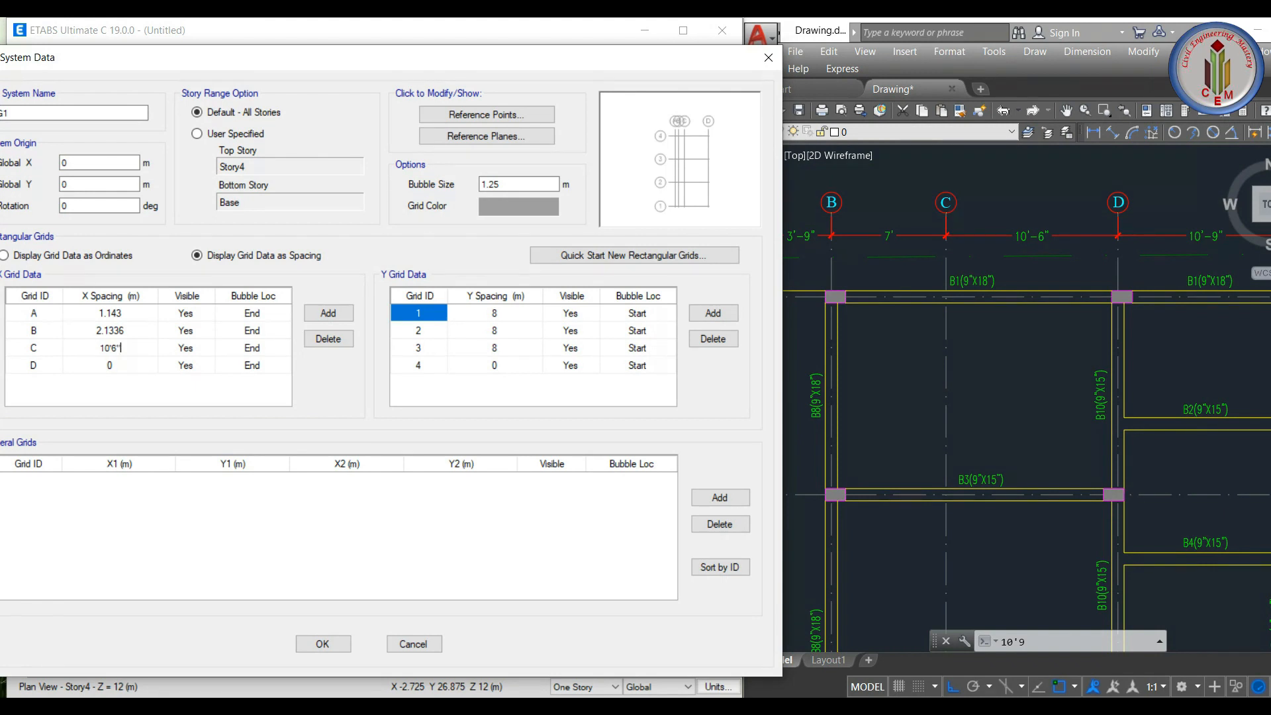
key("Return")
- Add grid line E to the X grid data and set grid line D's spacing to 10'9"
type("1")
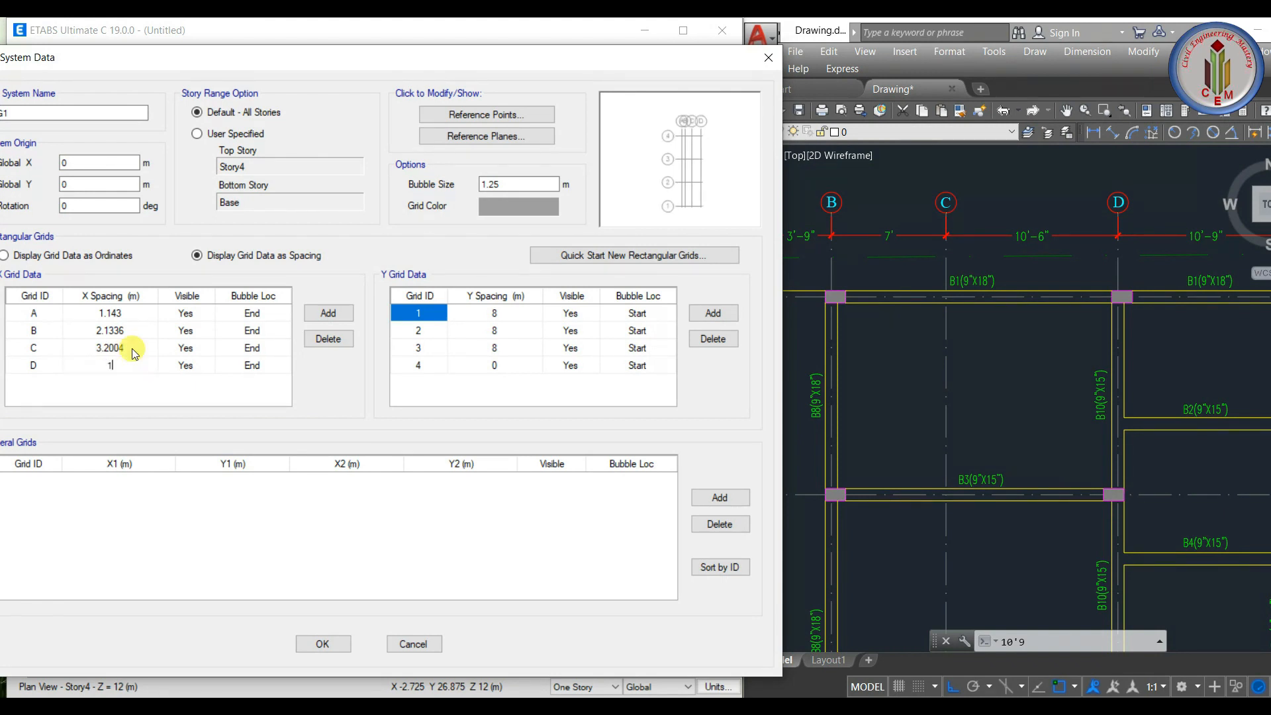
type("0'9\"")
key("Return")
left_click(320, 316)
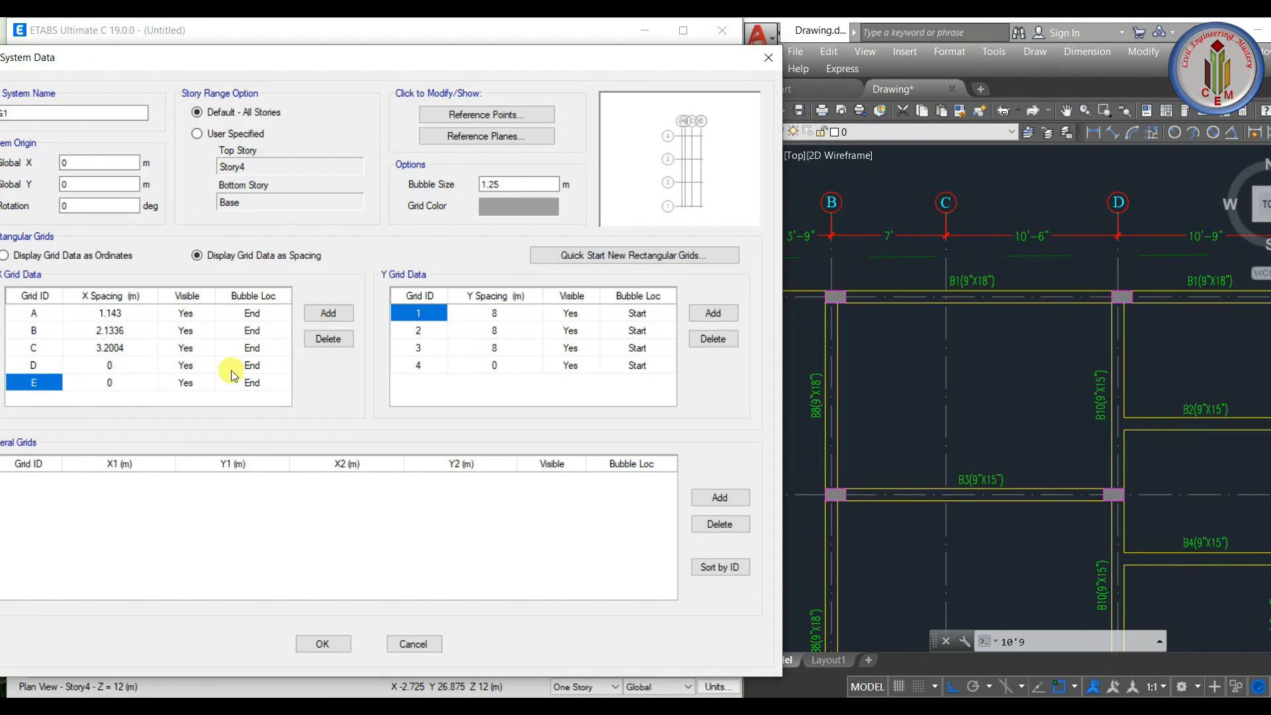
left_click(99, 368)
type("10'9\"")
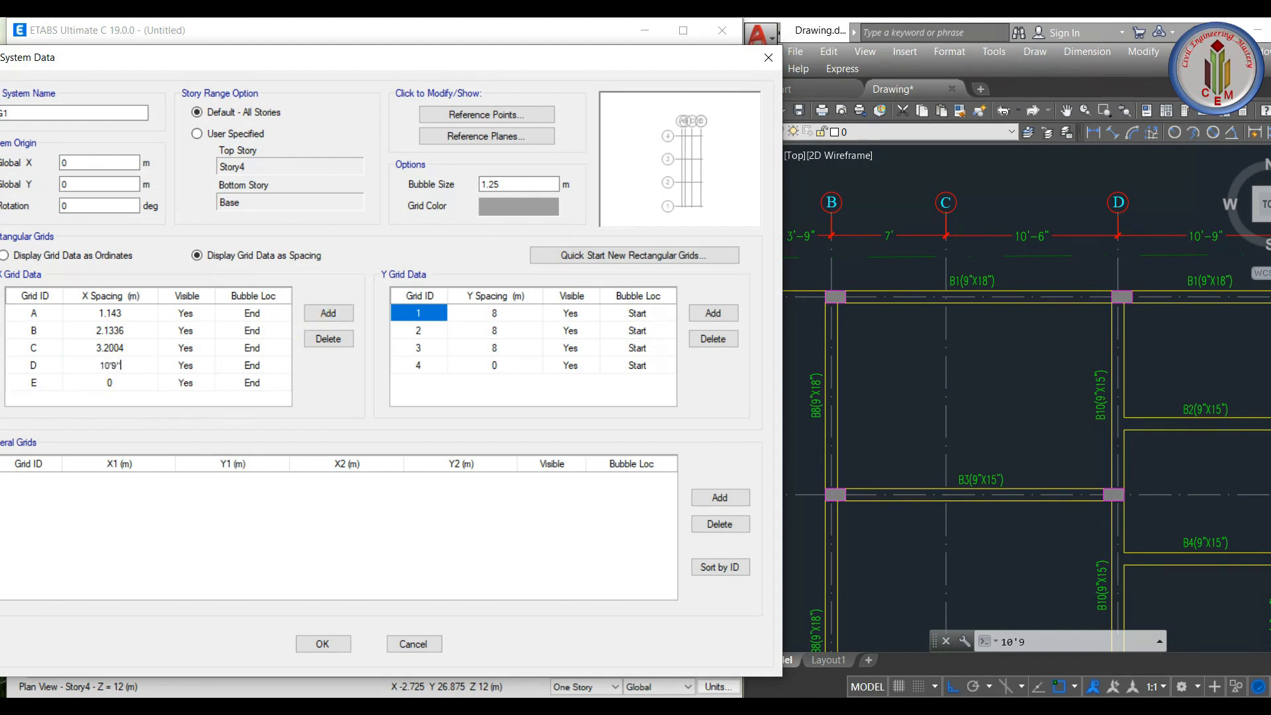
key("Return")
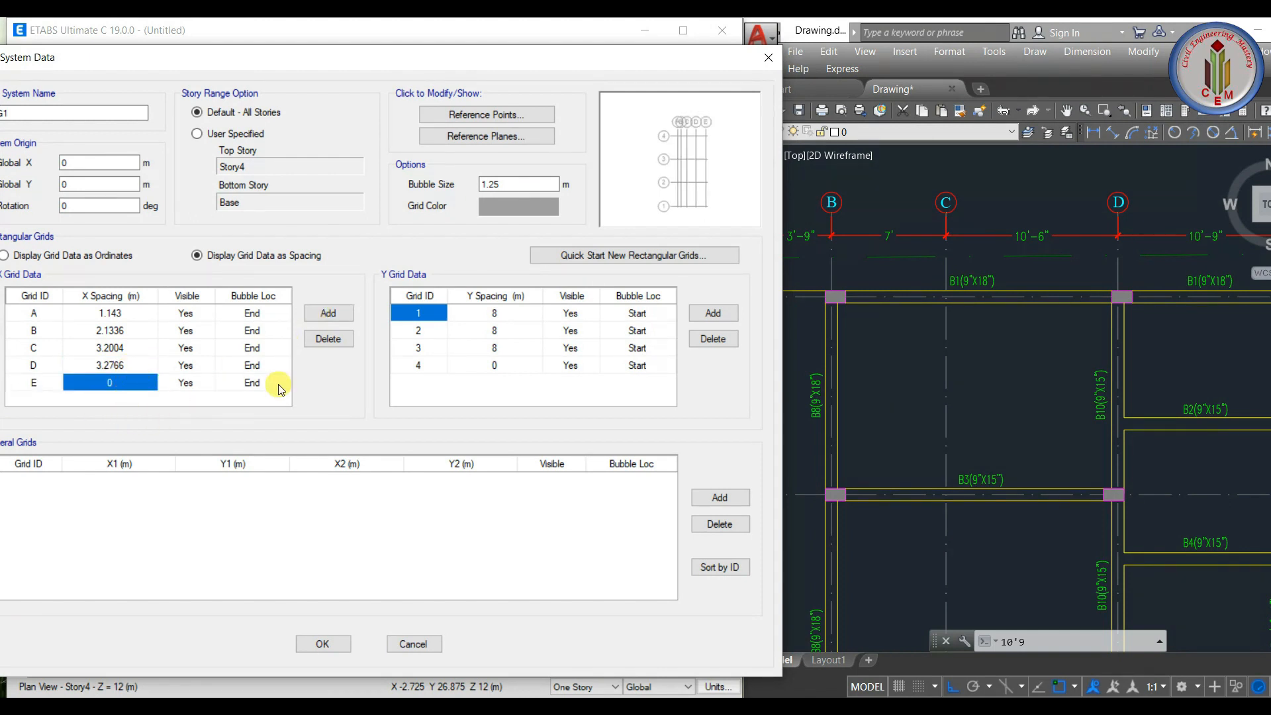
- Set the Y grid spacing of grid line 1 to 6', matching the lowest bay of the ground floor roof framing plan
left_click(530, 330)
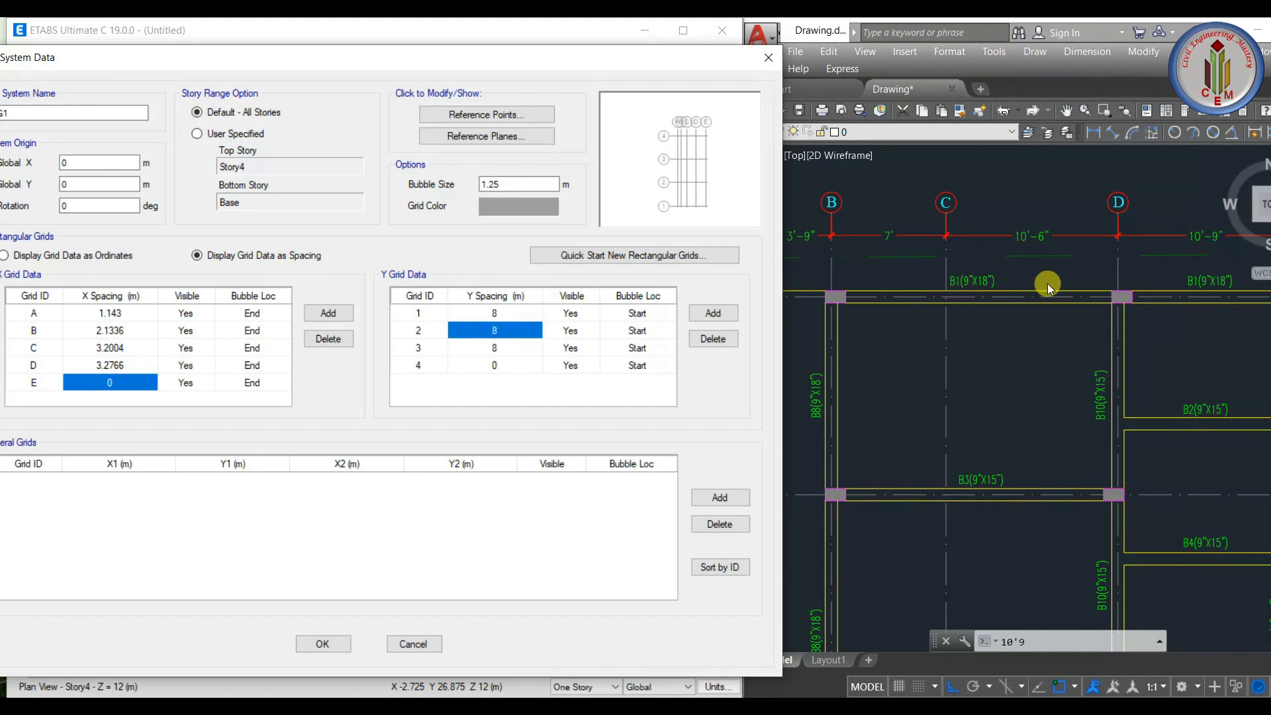
scroll(993, 298, "down", 4)
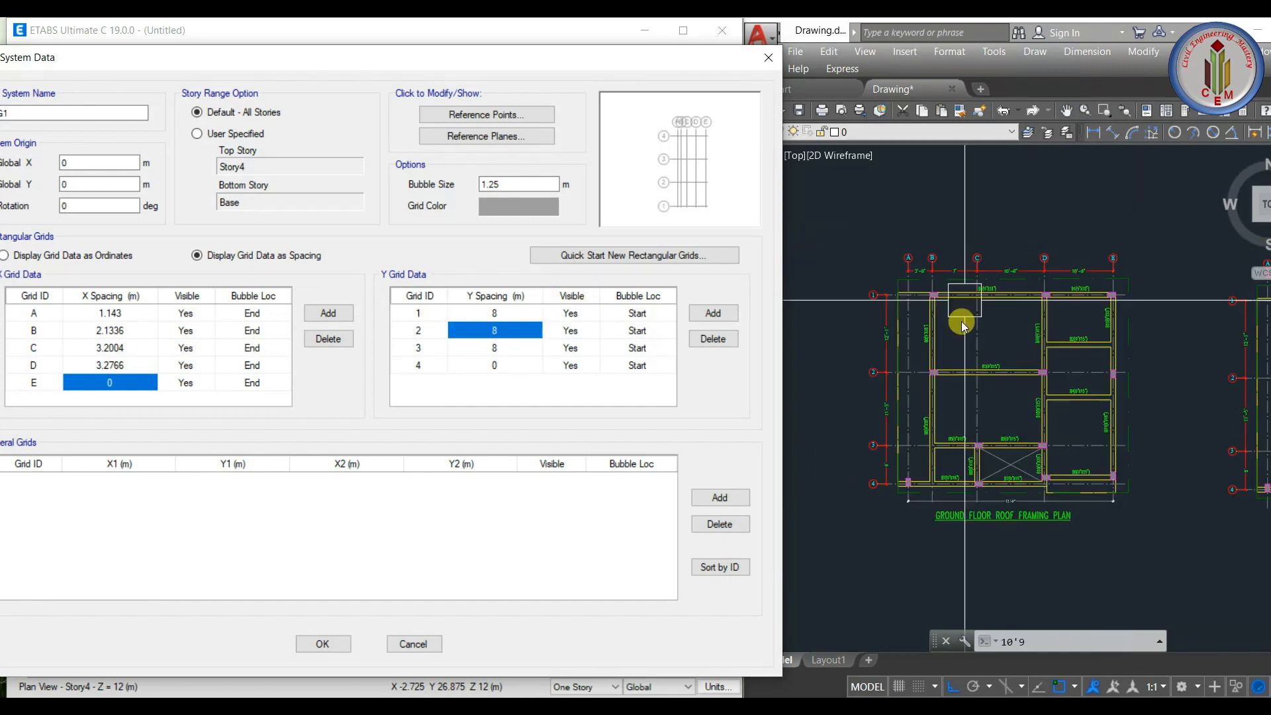
left_click(920, 371)
scroll(862, 471, "up", 2)
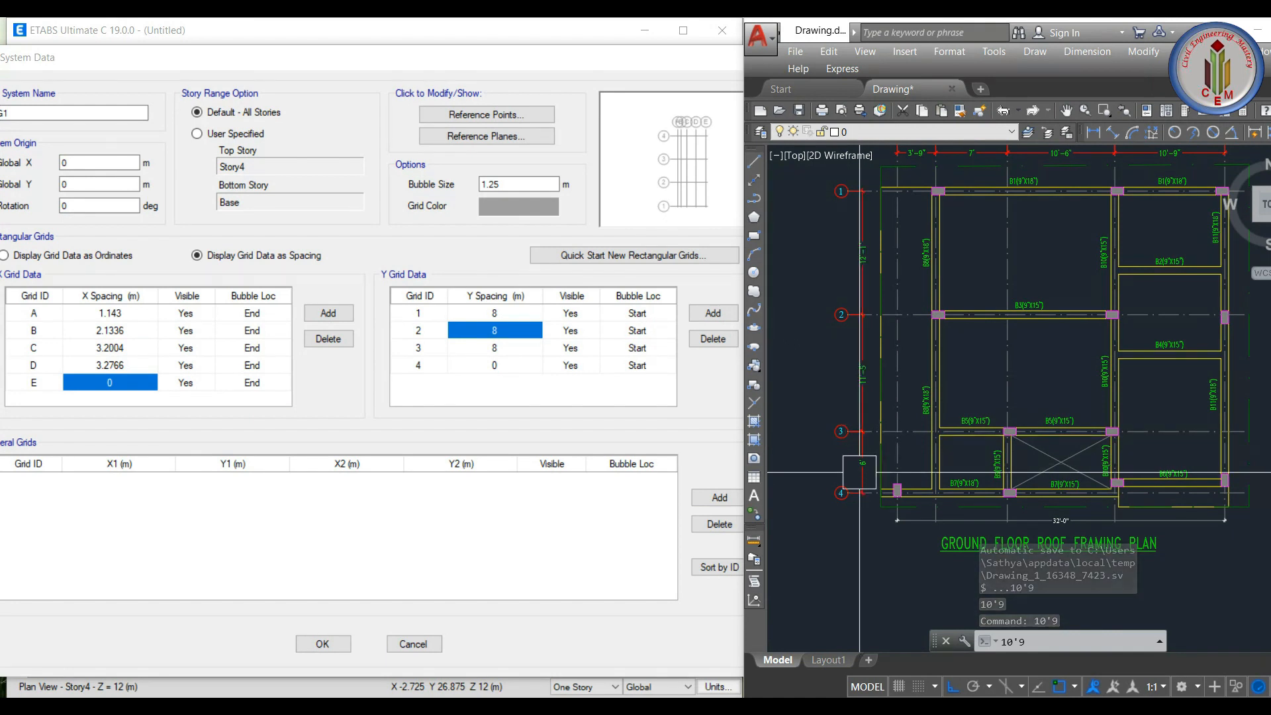
middle_click_drag(871, 474, 868, 475)
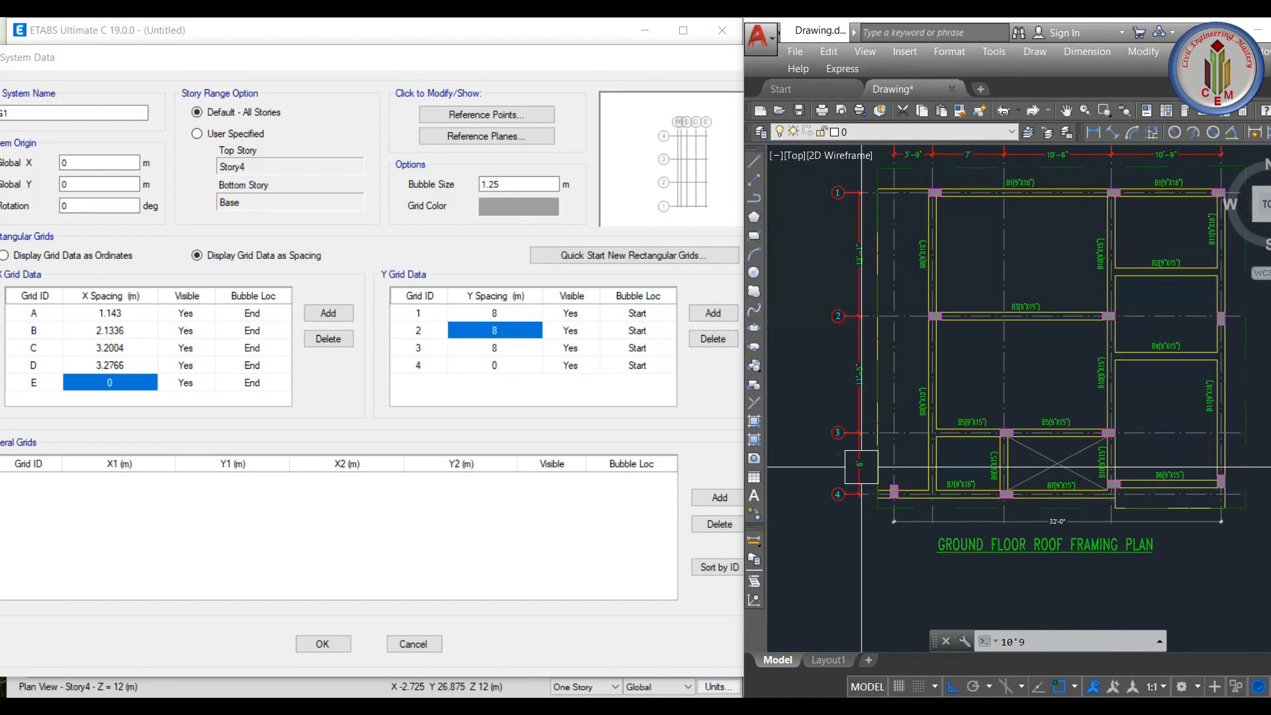
left_click(515, 313)
type("6")
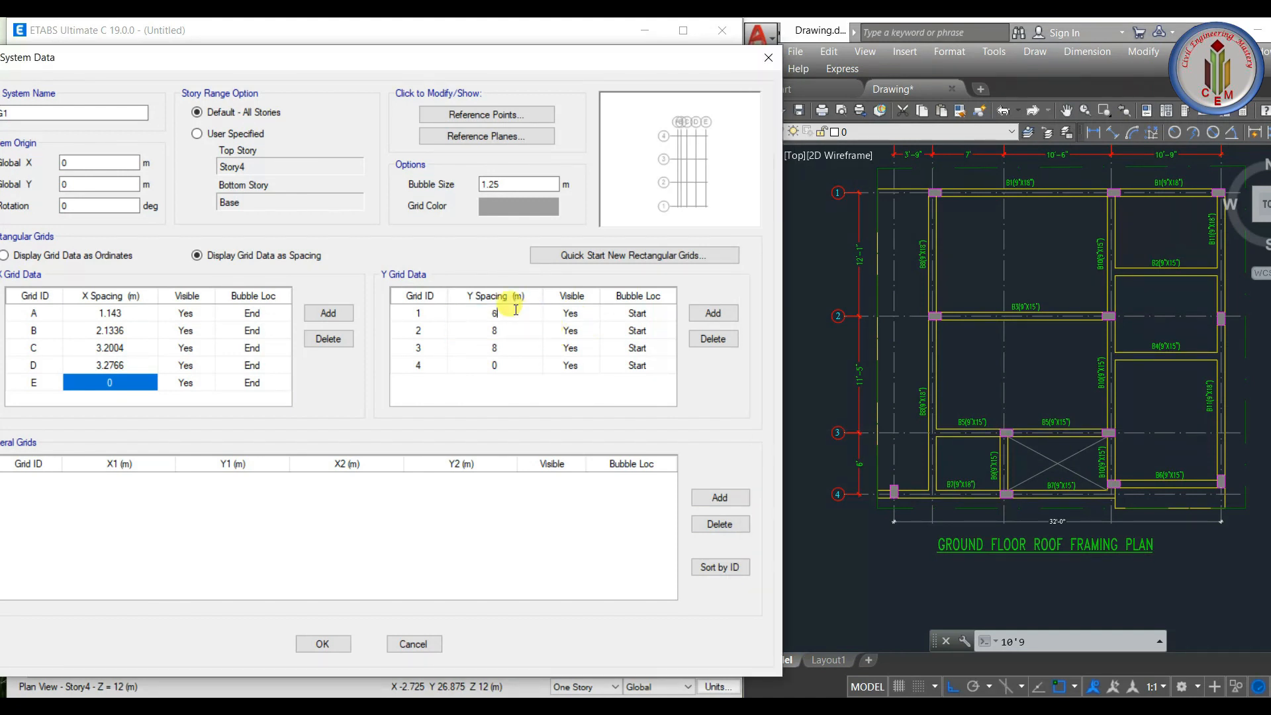
type("'")
key("Return")
- Set the Y spacing of grid line 2 to 11'5" and of grid line 3 to 12'1", and apply the grid system
type("11")
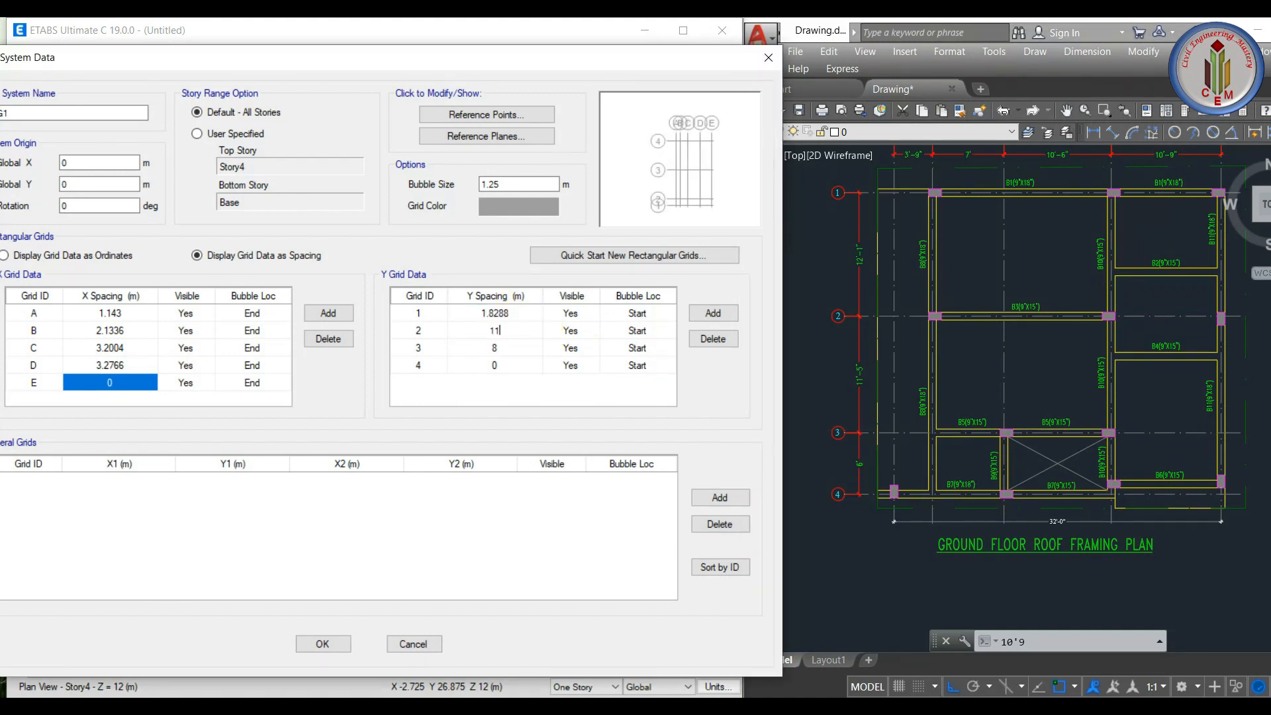
key("Return")
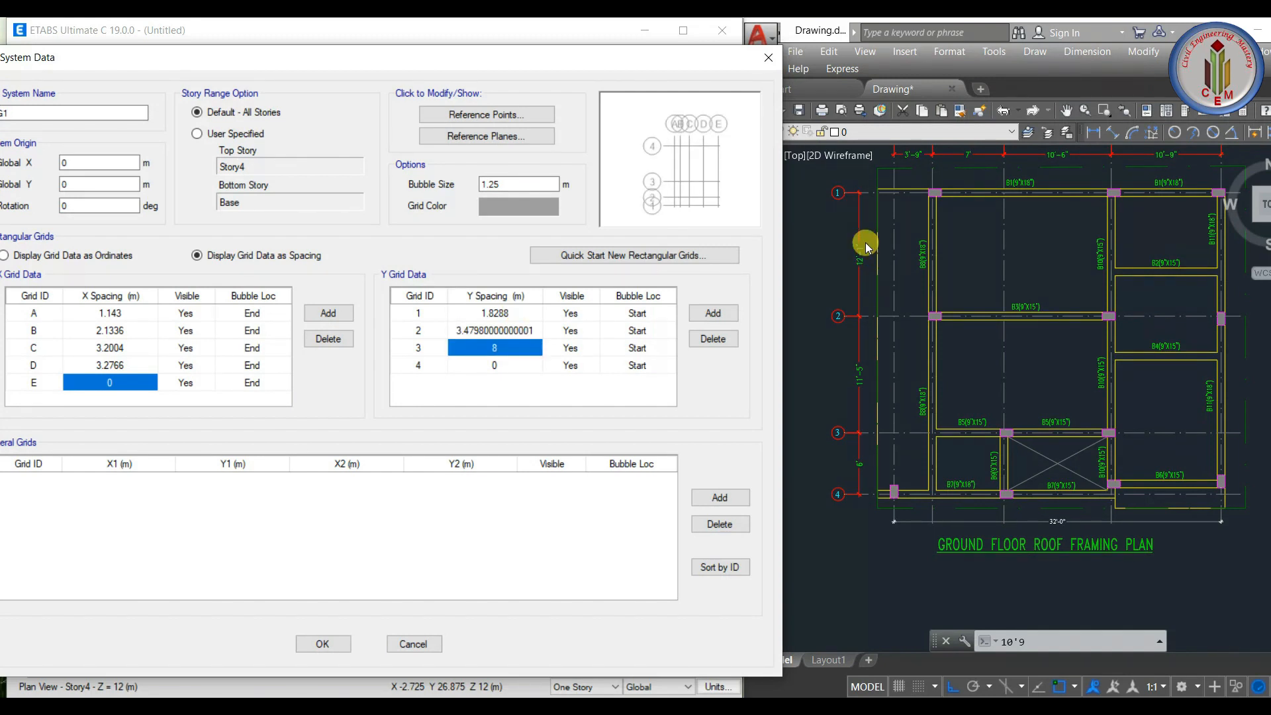
left_click(322, 644)
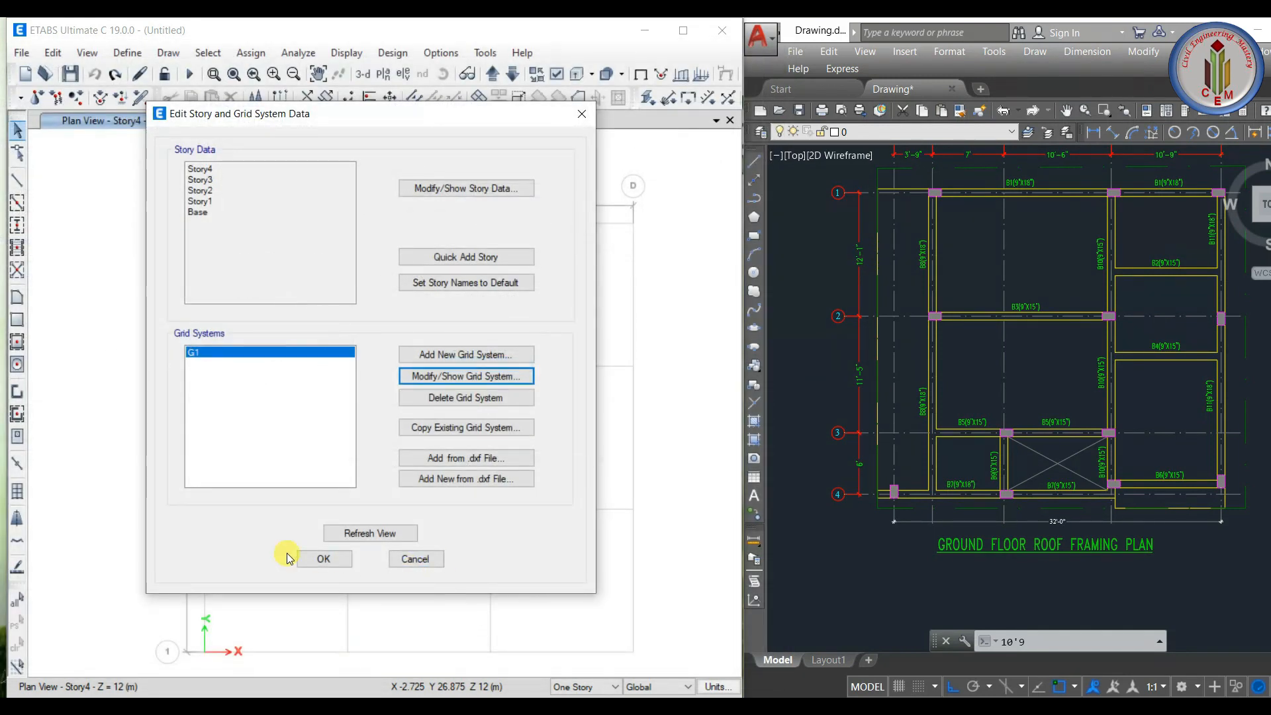
left_click(322, 560)
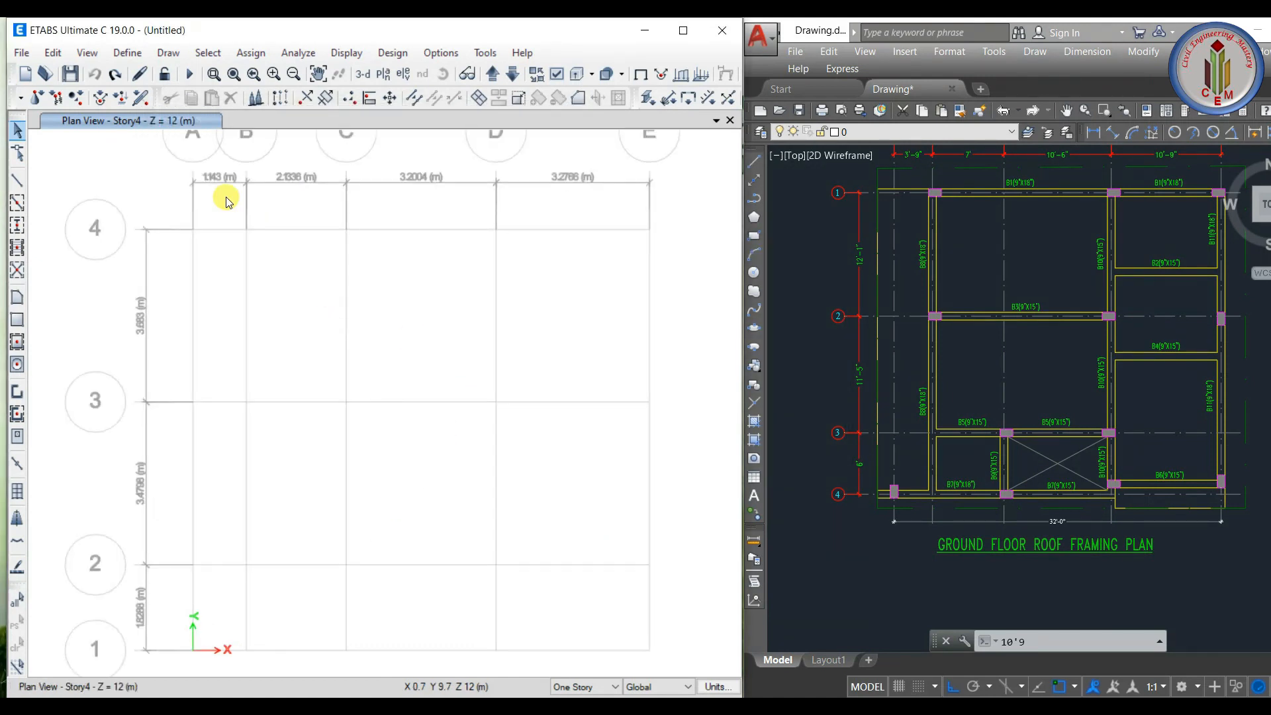
- Examine the new grid lines and their X and Y spacings in plan view against the roof framing plan
middle_click_drag(232, 203, 208, 290)
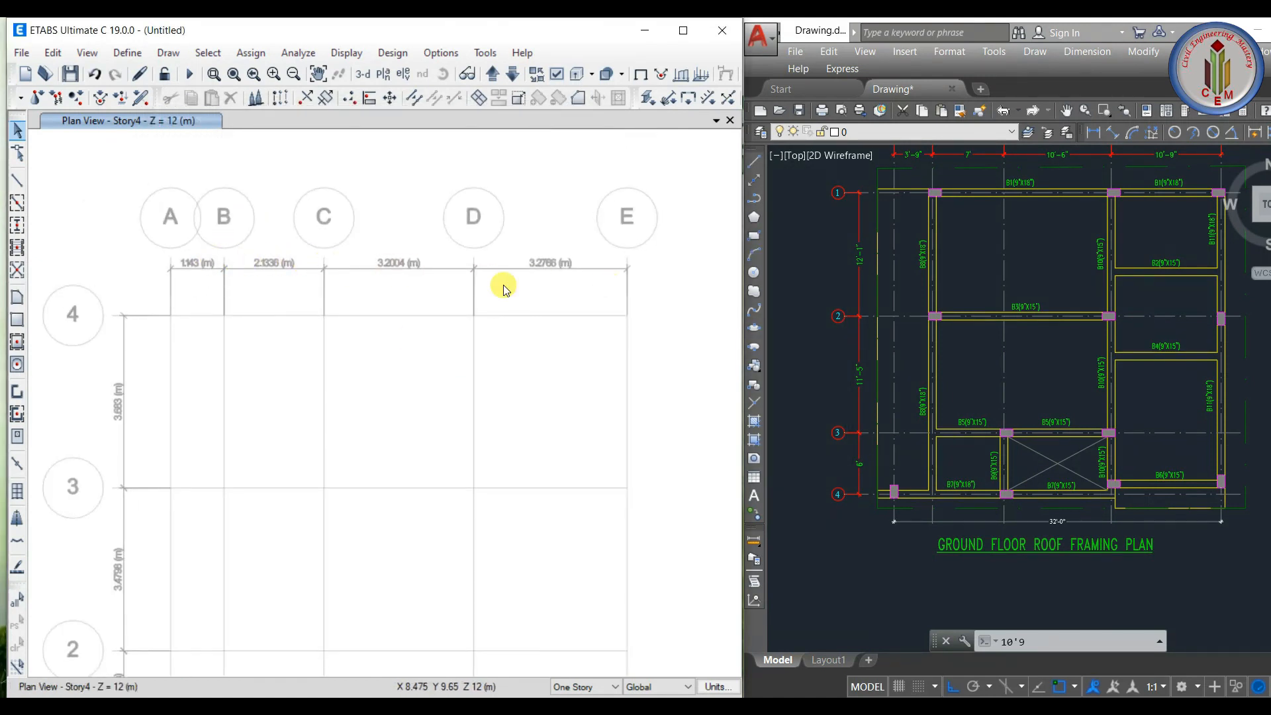
scroll(586, 276, "down", 2)
scroll(422, 286, "down", 4)
scroll(349, 476, "up", 8)
scroll(344, 545, "down", 2)
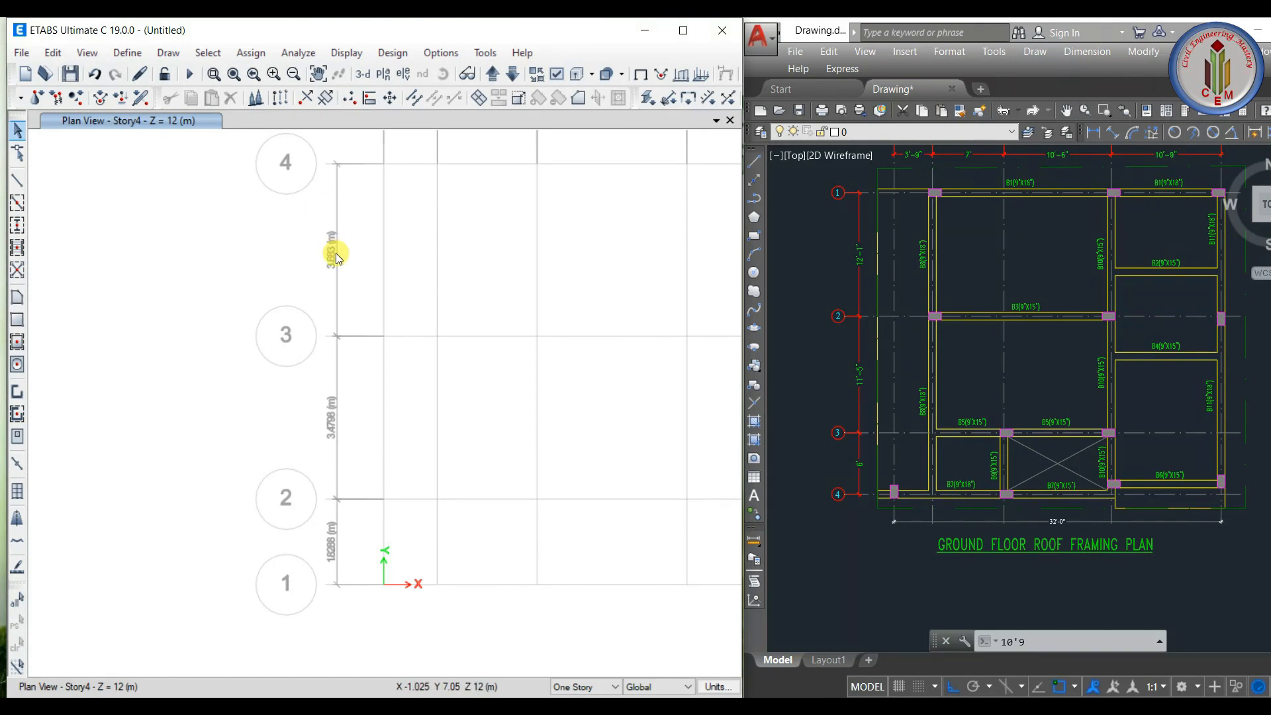
scroll(386, 315, "down", 1)
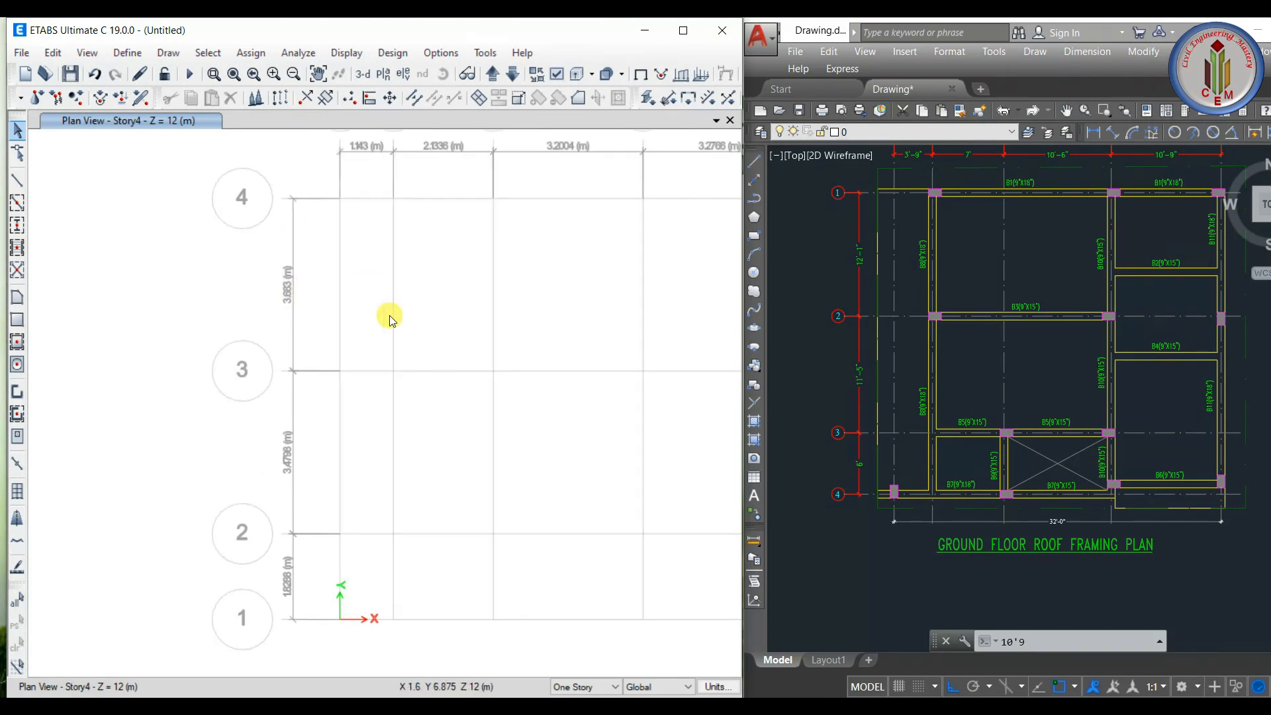
scroll(594, 204, "up", 1)
scroll(460, 346, "down", 2)
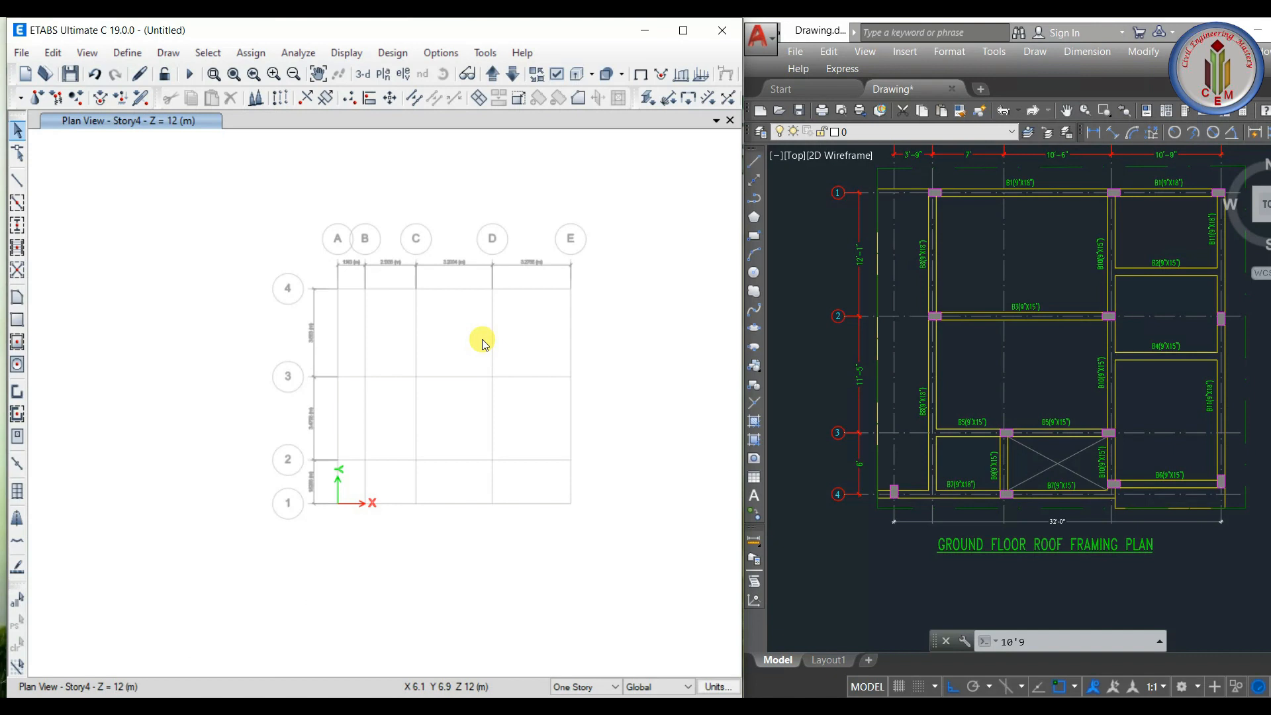
scroll(488, 354, "up", 2)
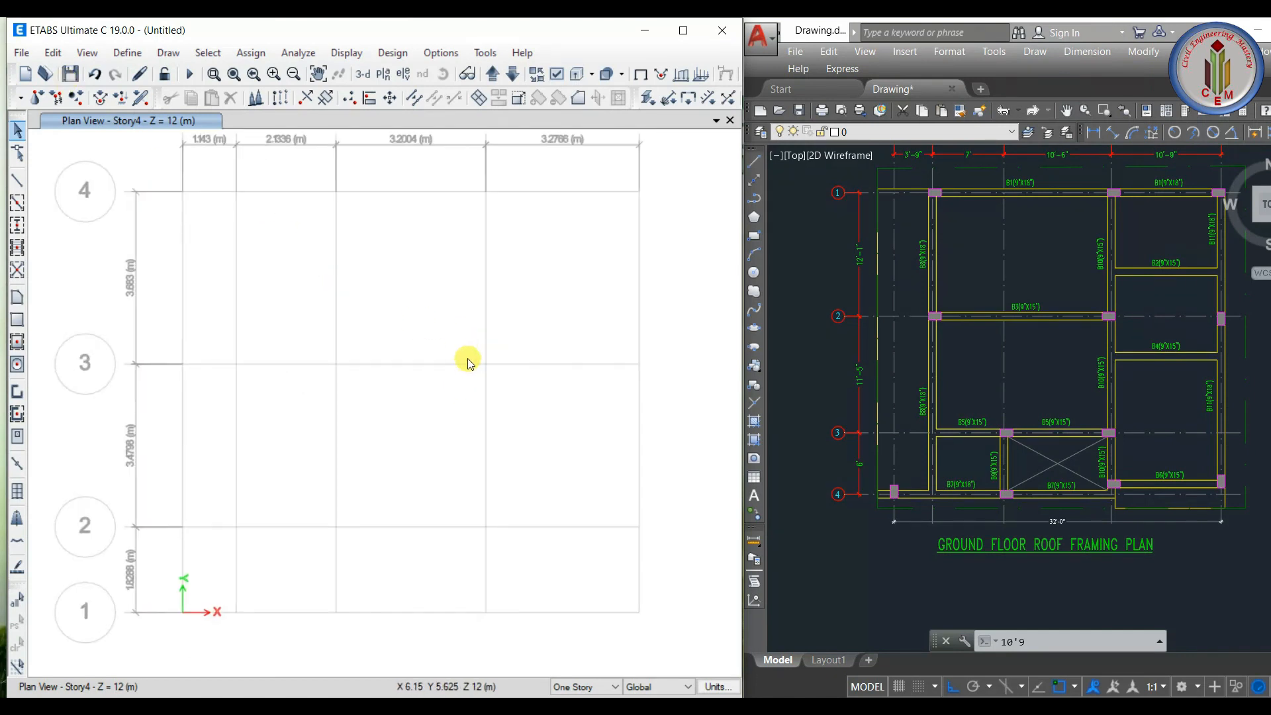
- Open the story data and rename Story1, Story2, Story3 and Story4 as Plinth, GF, FF and SF
left_click(255, 98)
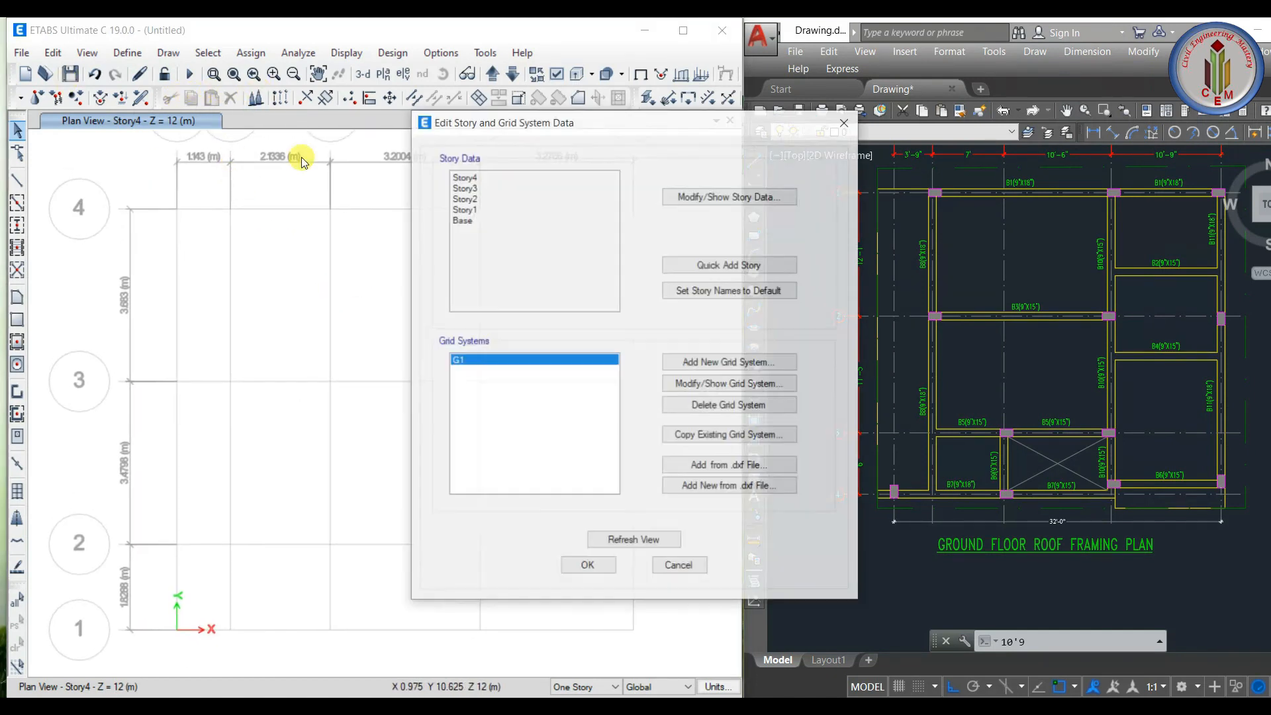
left_click(745, 199)
left_click(407, 291)
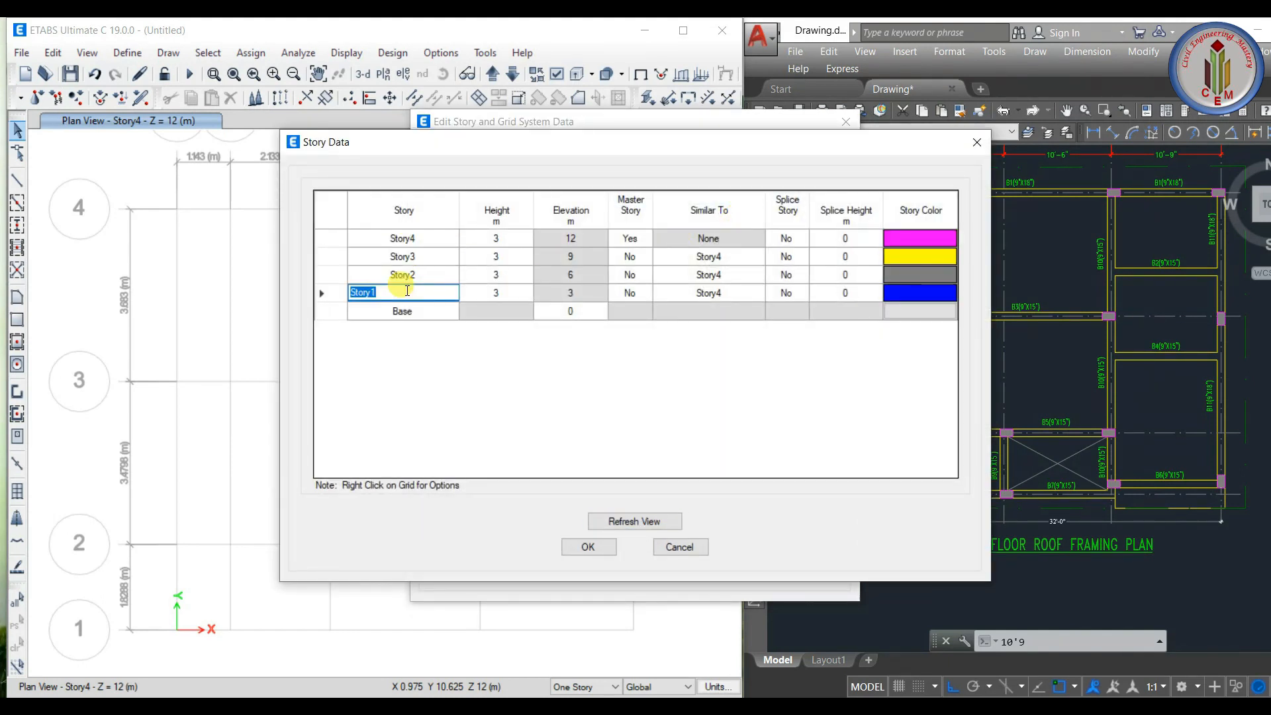
type("Plinth")
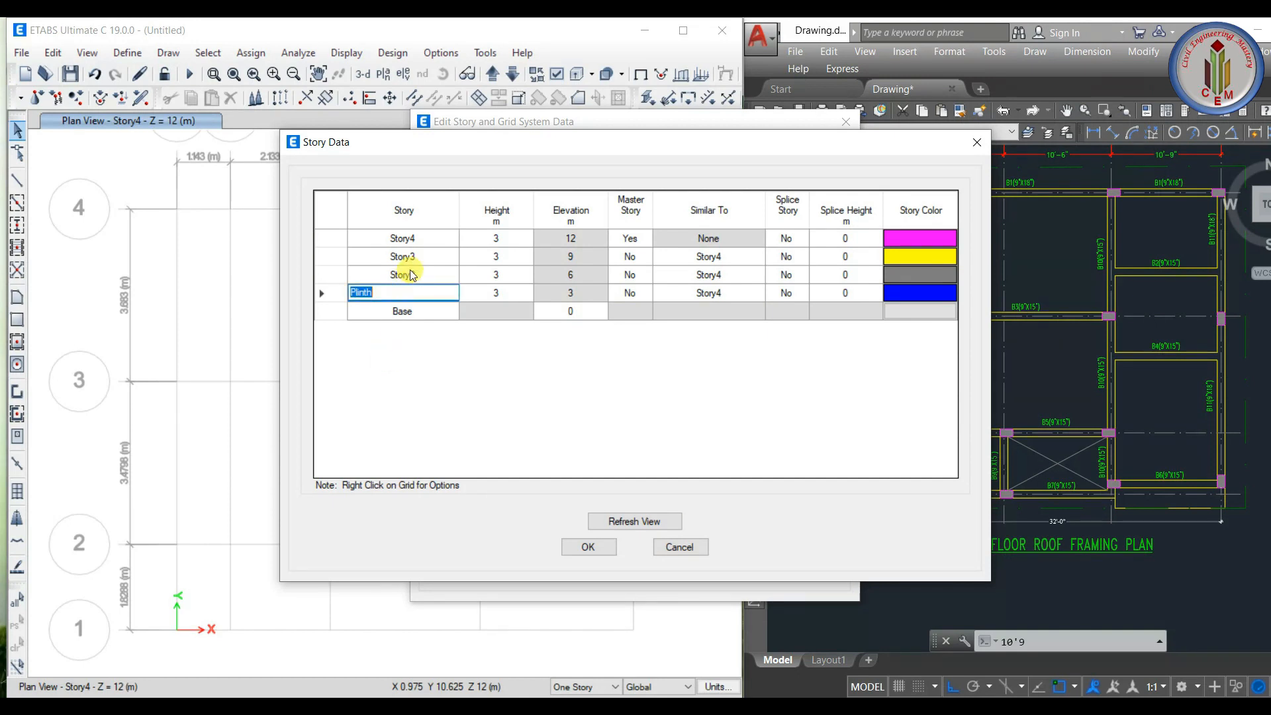
left_click(437, 273)
type("GF")
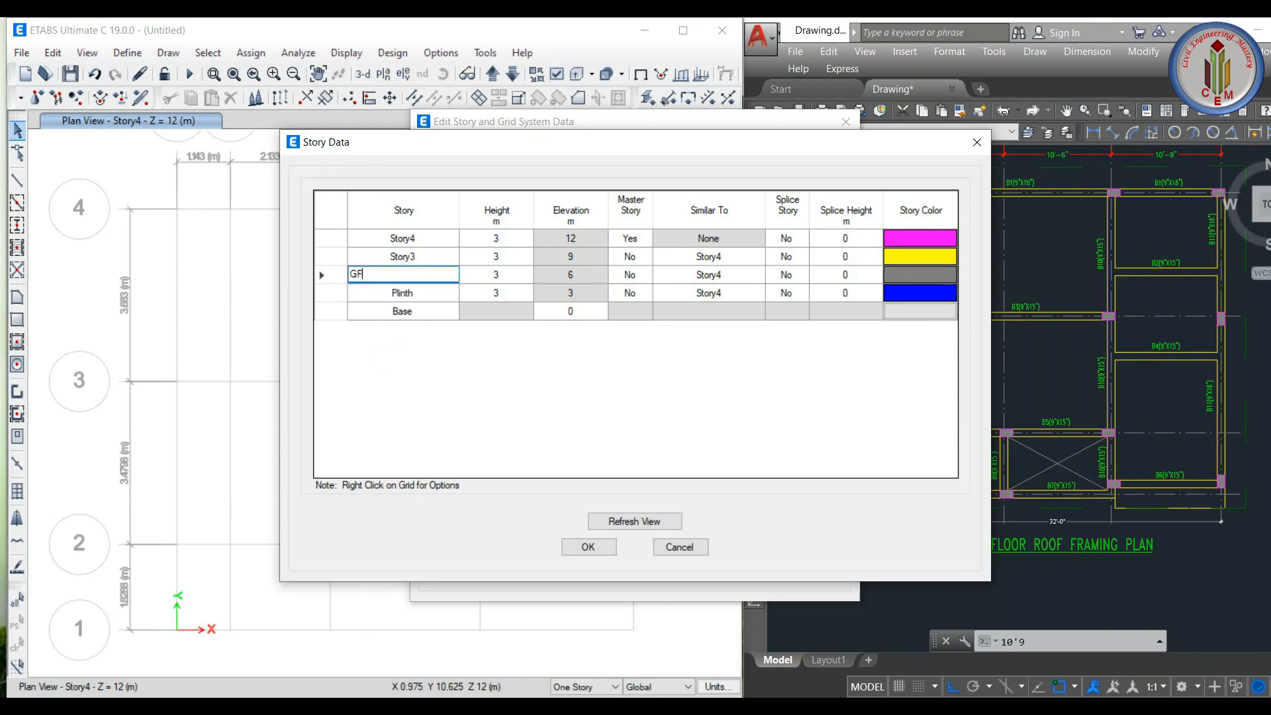
key("Return")
left_click(442, 256)
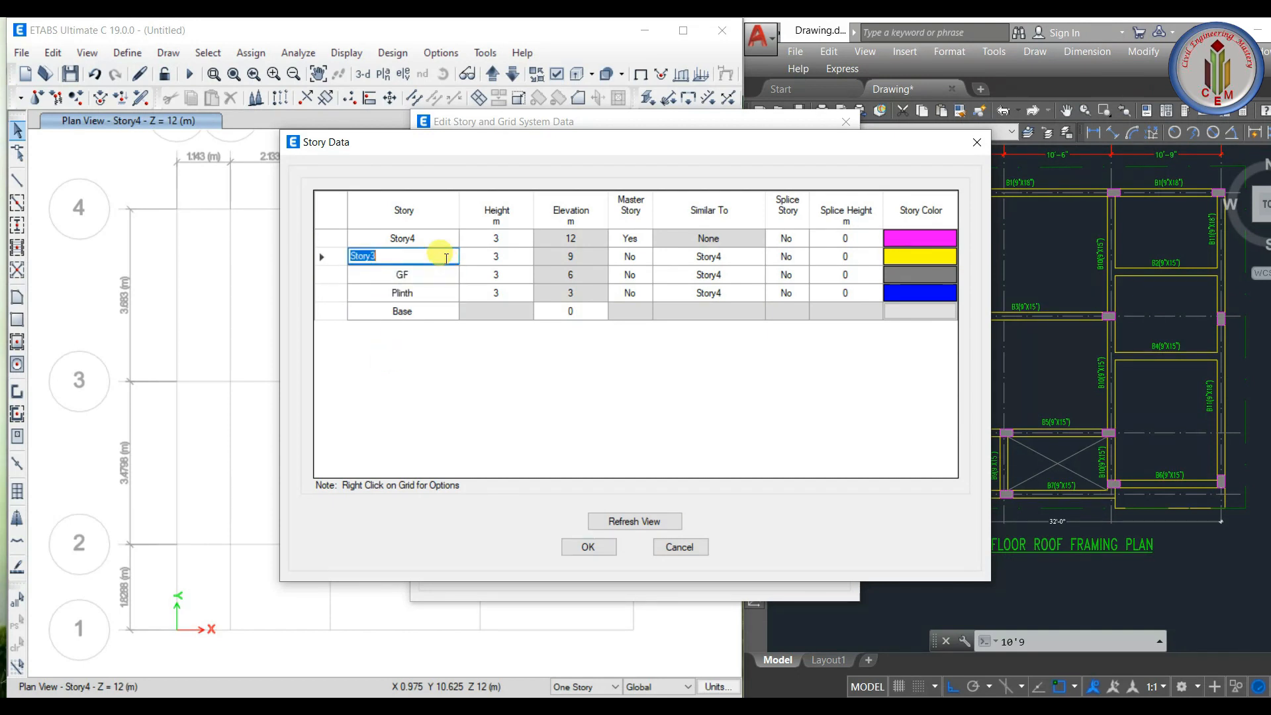
type("FF")
key("Return")
left_click(444, 238)
type("SF")
- Add one 3 m story above SF, replicated from SF with existing story heights kept, and name it Terrace
left_click(322, 238)
right_click(324, 237)
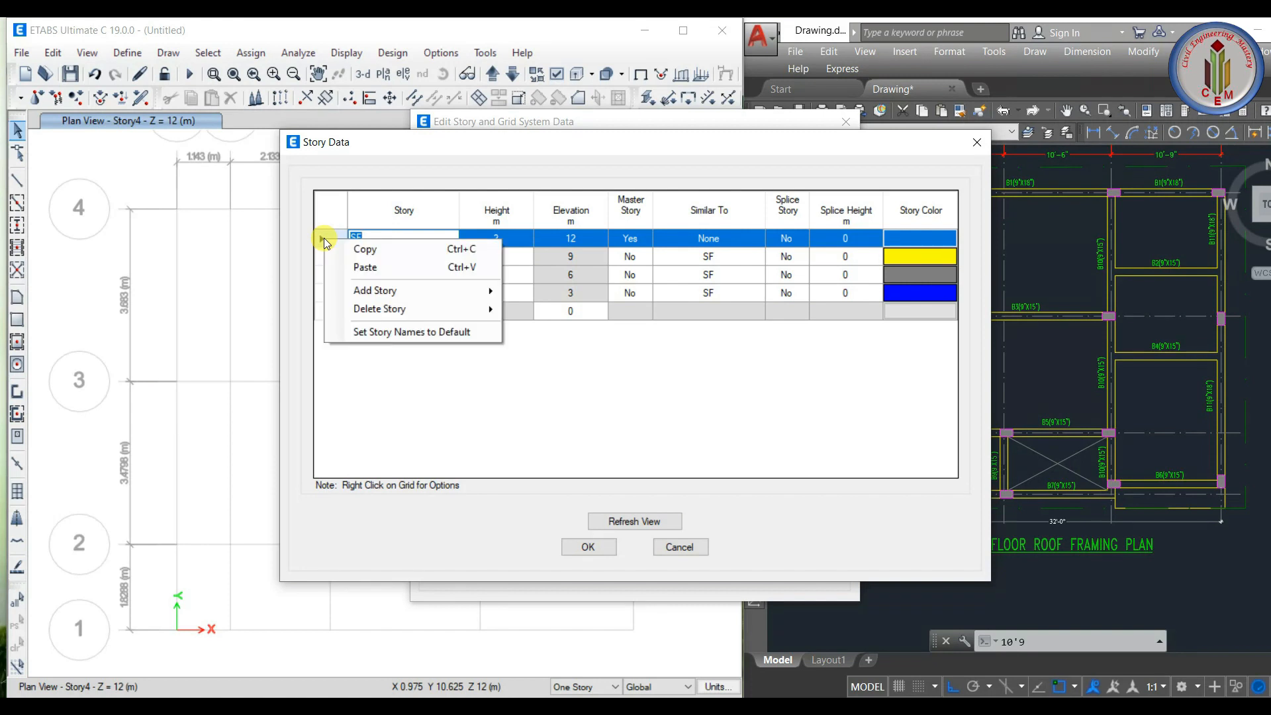
mouse_move(368, 292)
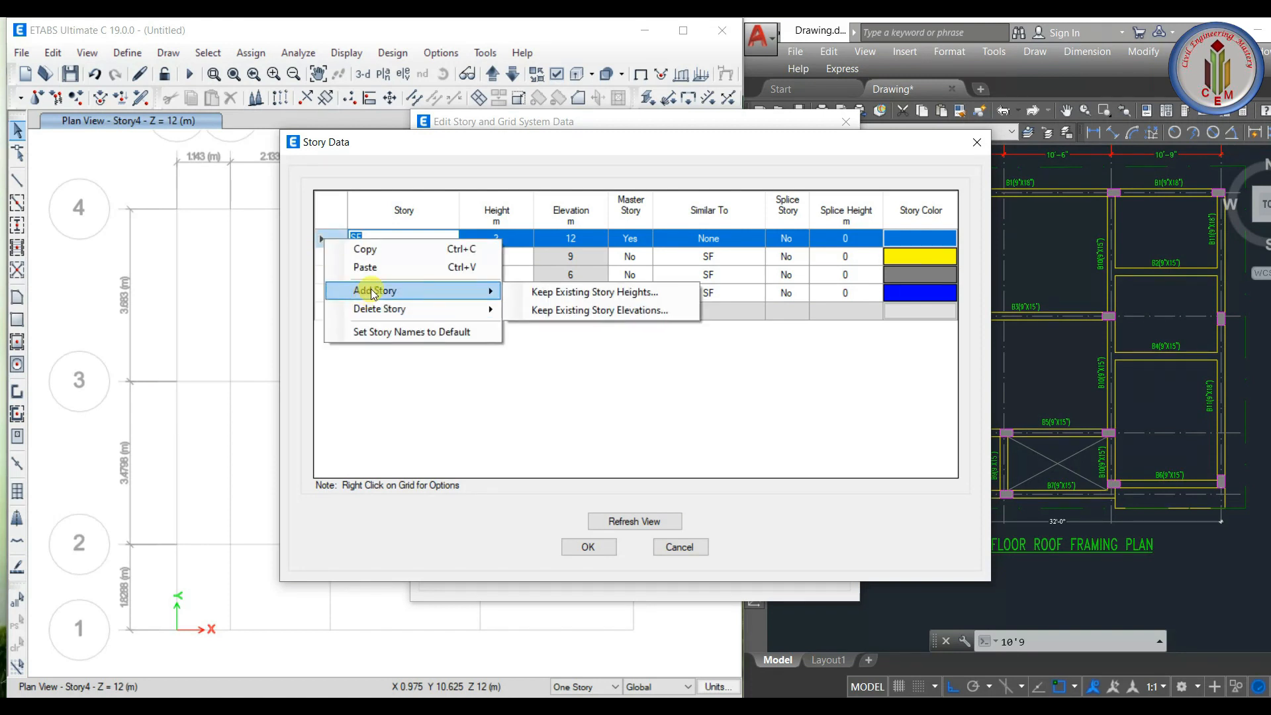
left_click(578, 298)
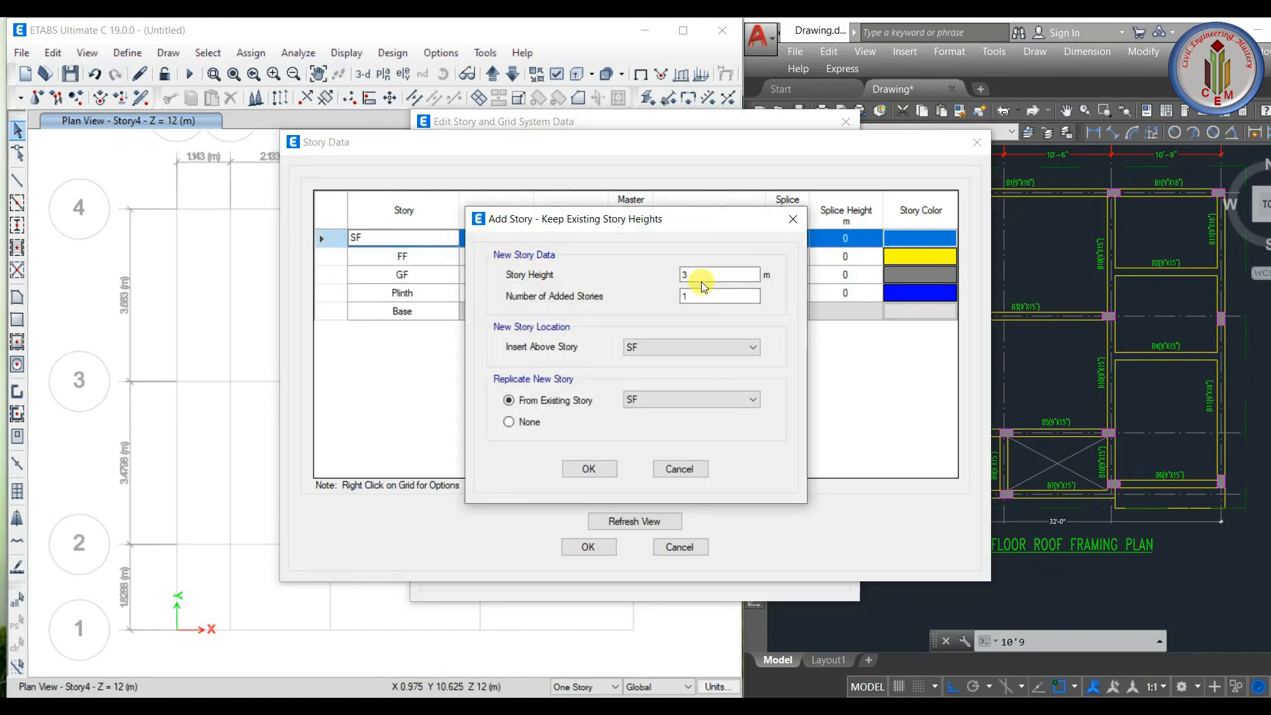
left_click(606, 467)
double_click(420, 238)
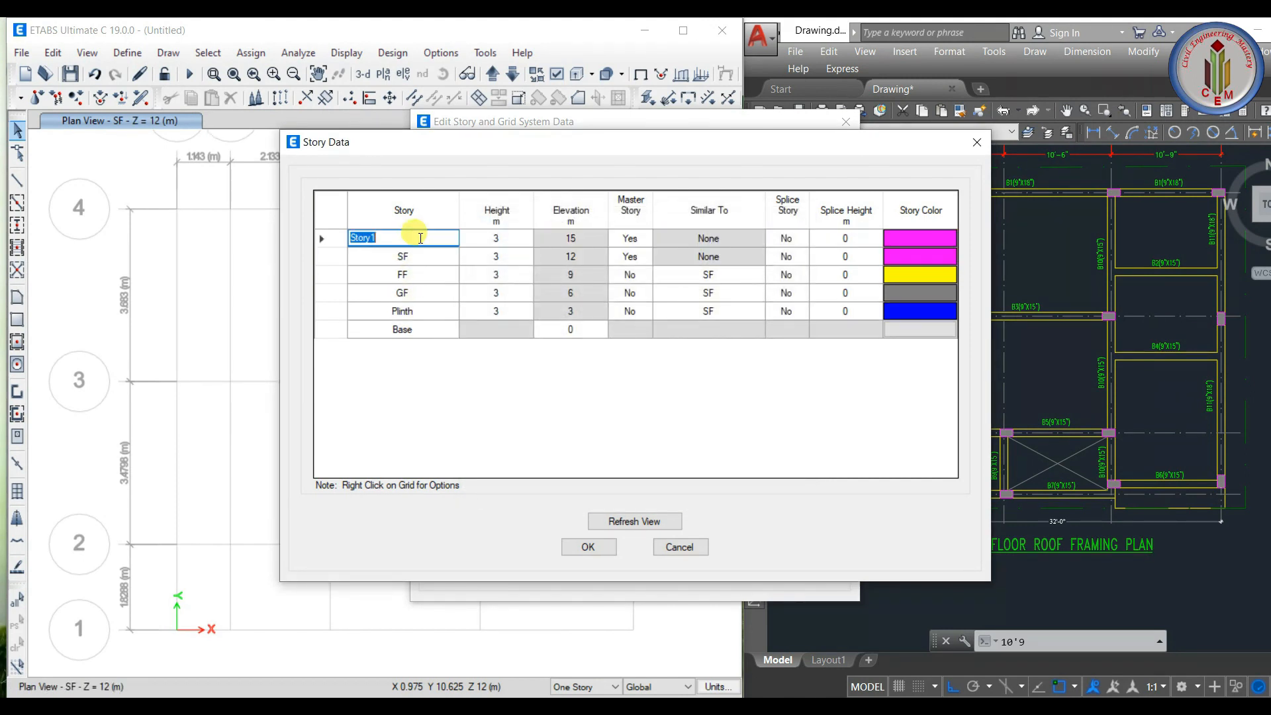
type("Terrace")
- Set the Plinth story's height to 1.5 m
left_click(496, 311)
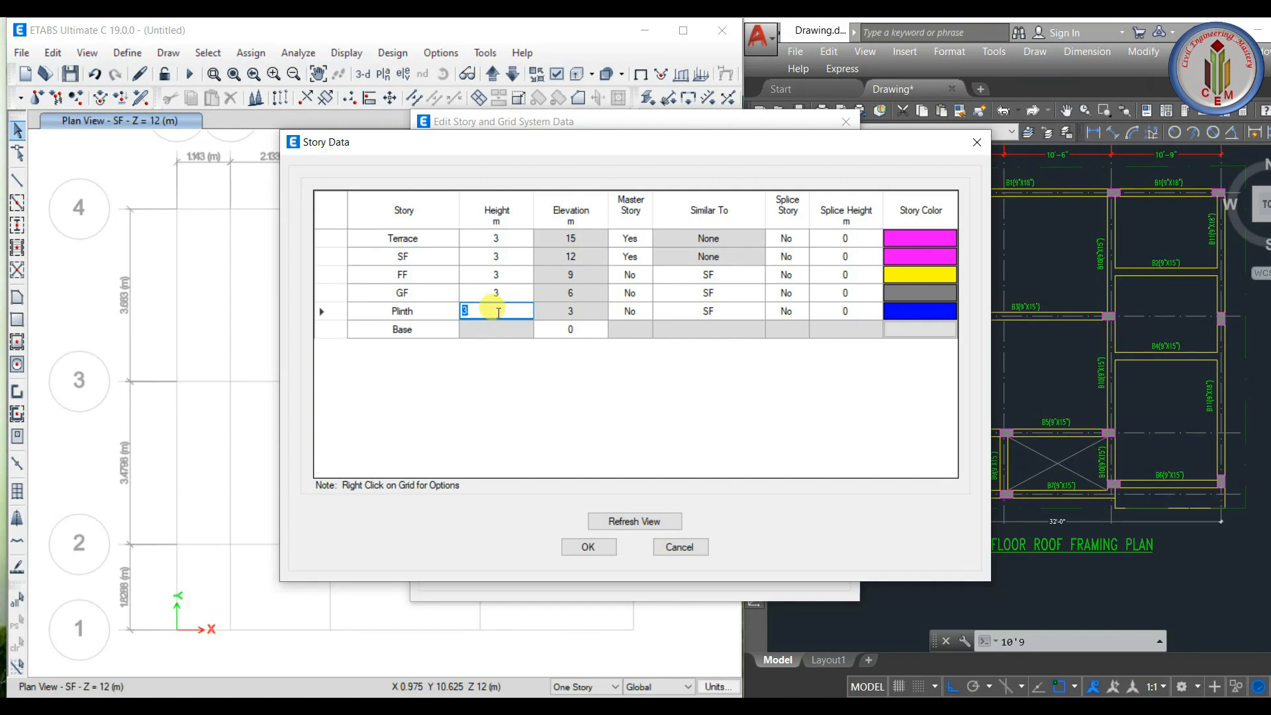
type("1.5")
left_click(498, 313)
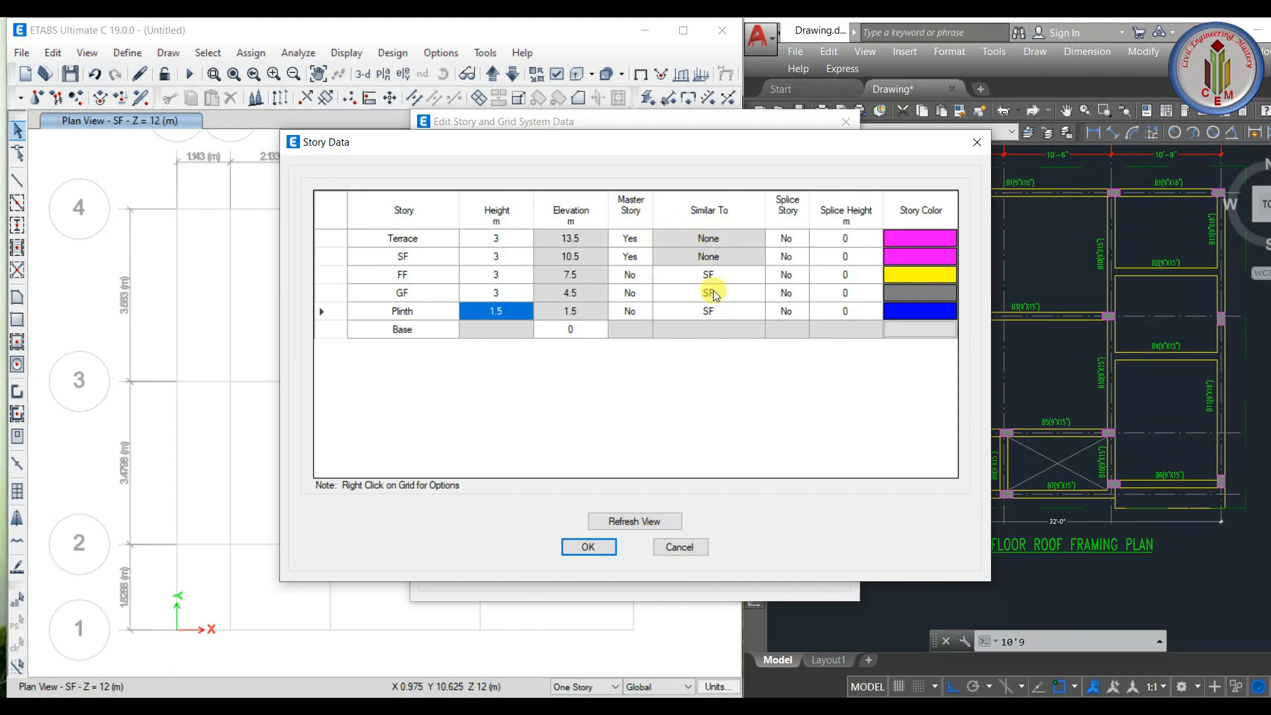
- Make GF a master story and remove the master story status from SF and Terrace
left_click(634, 314)
left_click(643, 293)
left_click(646, 293)
left_click(629, 308)
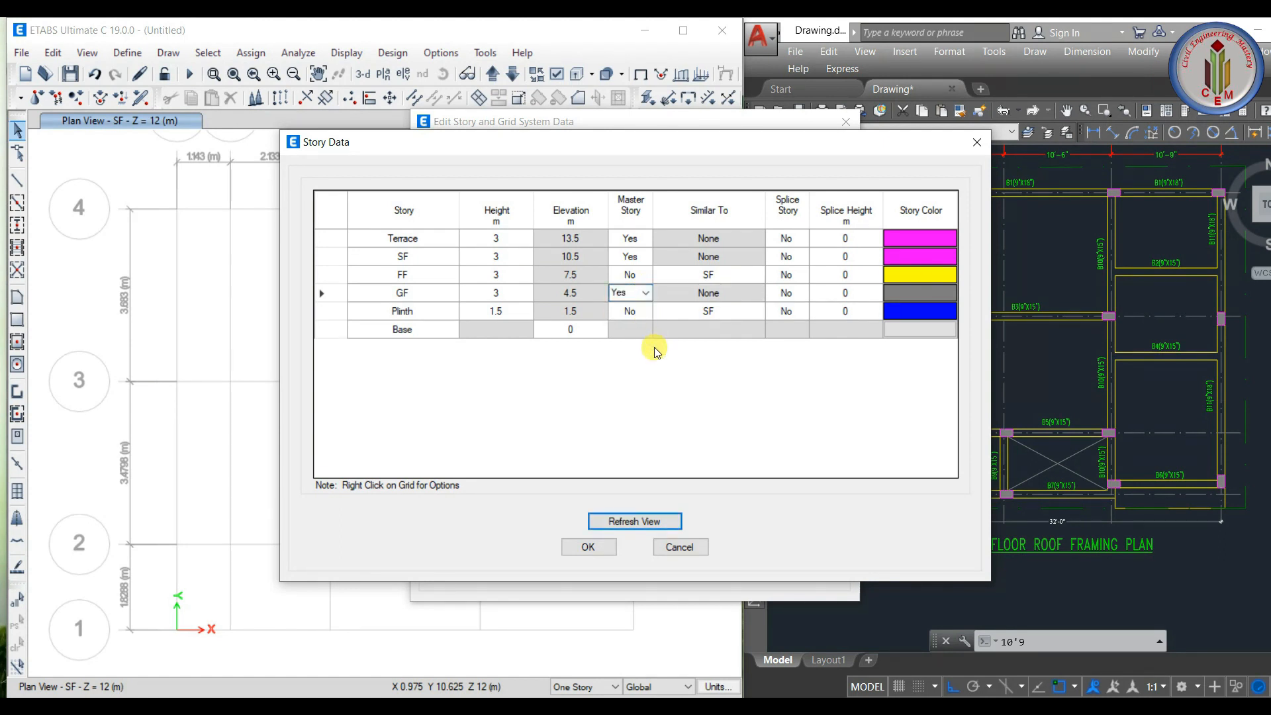
left_click(644, 256)
left_click(645, 256)
left_click(631, 272)
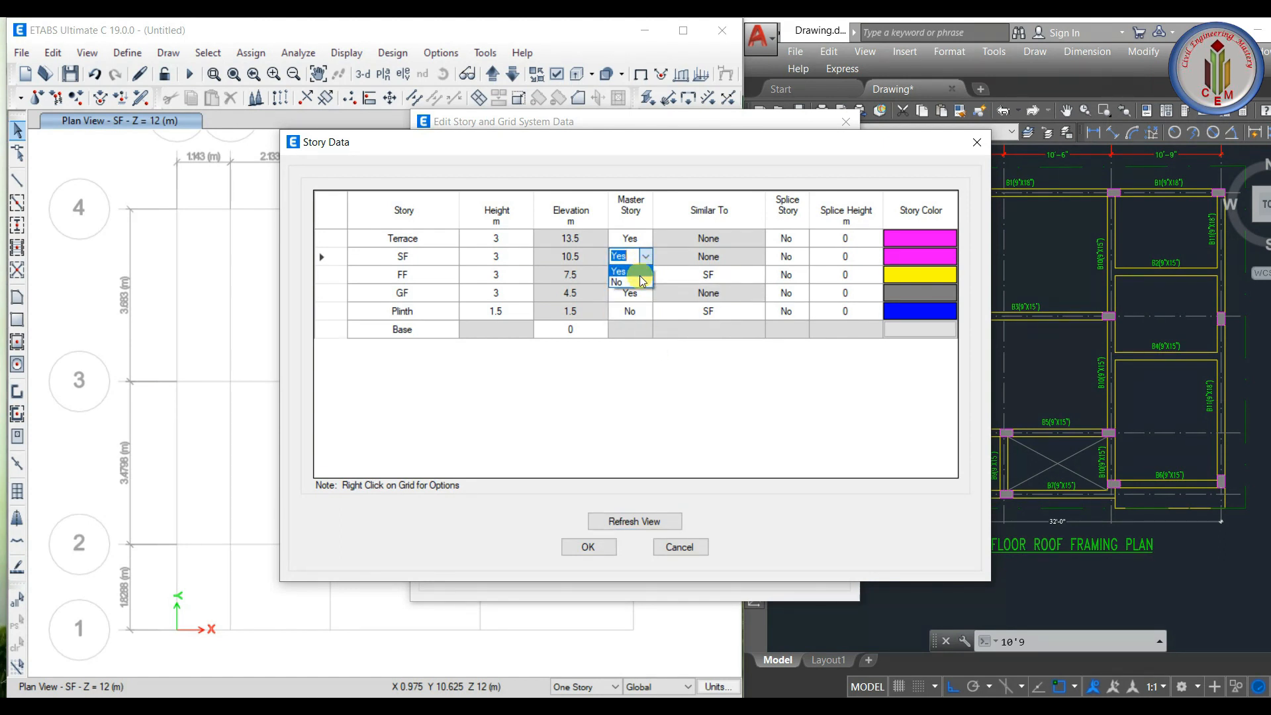
left_click(647, 240)
left_click(638, 264)
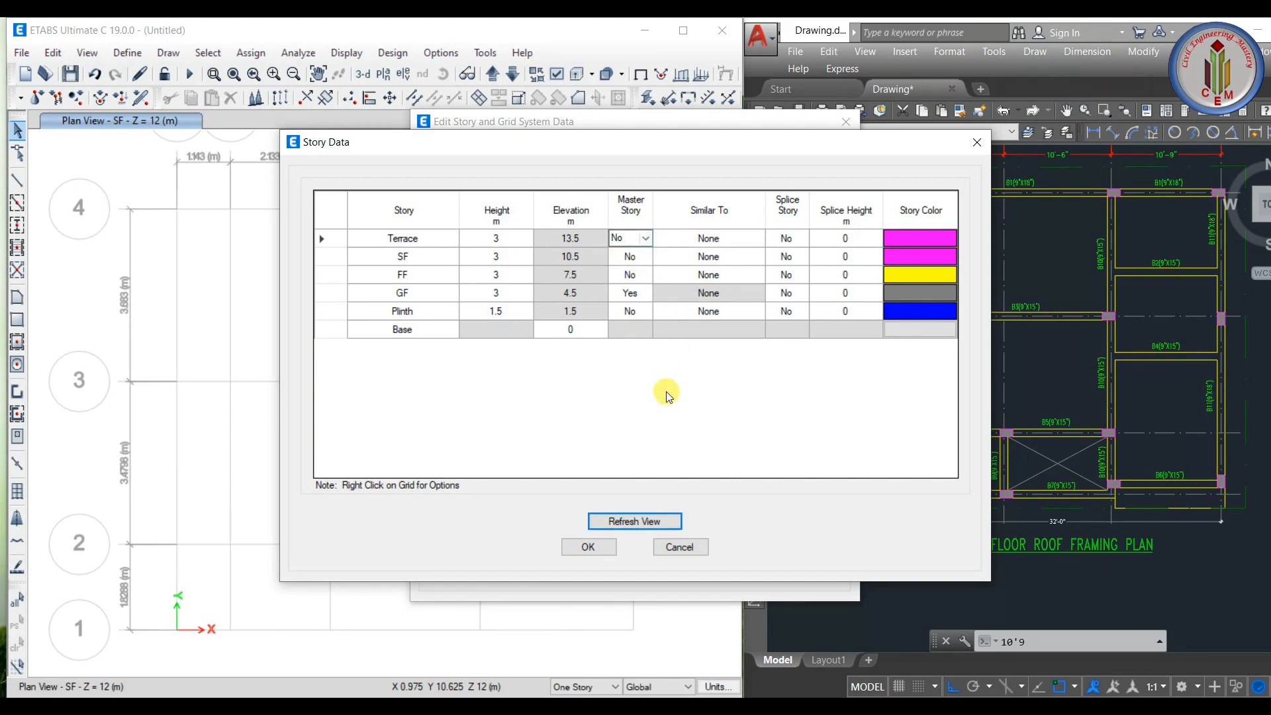
- Set the FF and SF stories as similar to GF in the story data
left_click(737, 293)
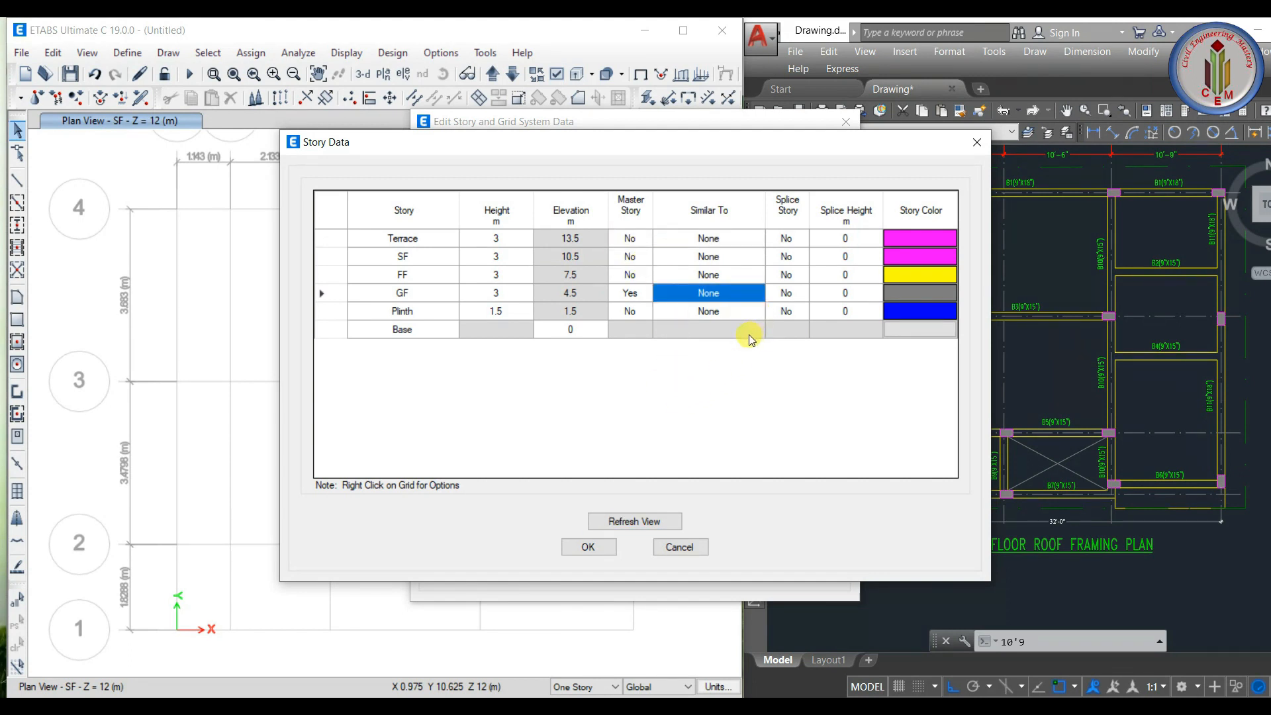
left_click(737, 274)
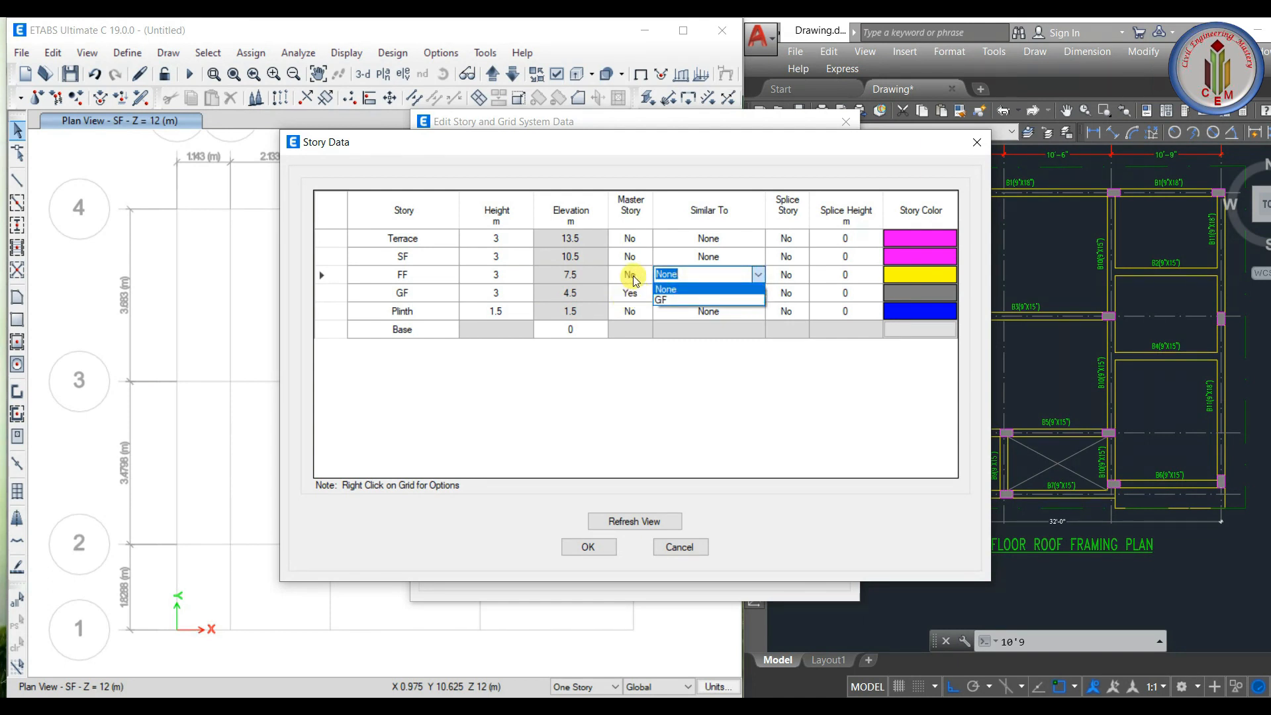
left_click(672, 299)
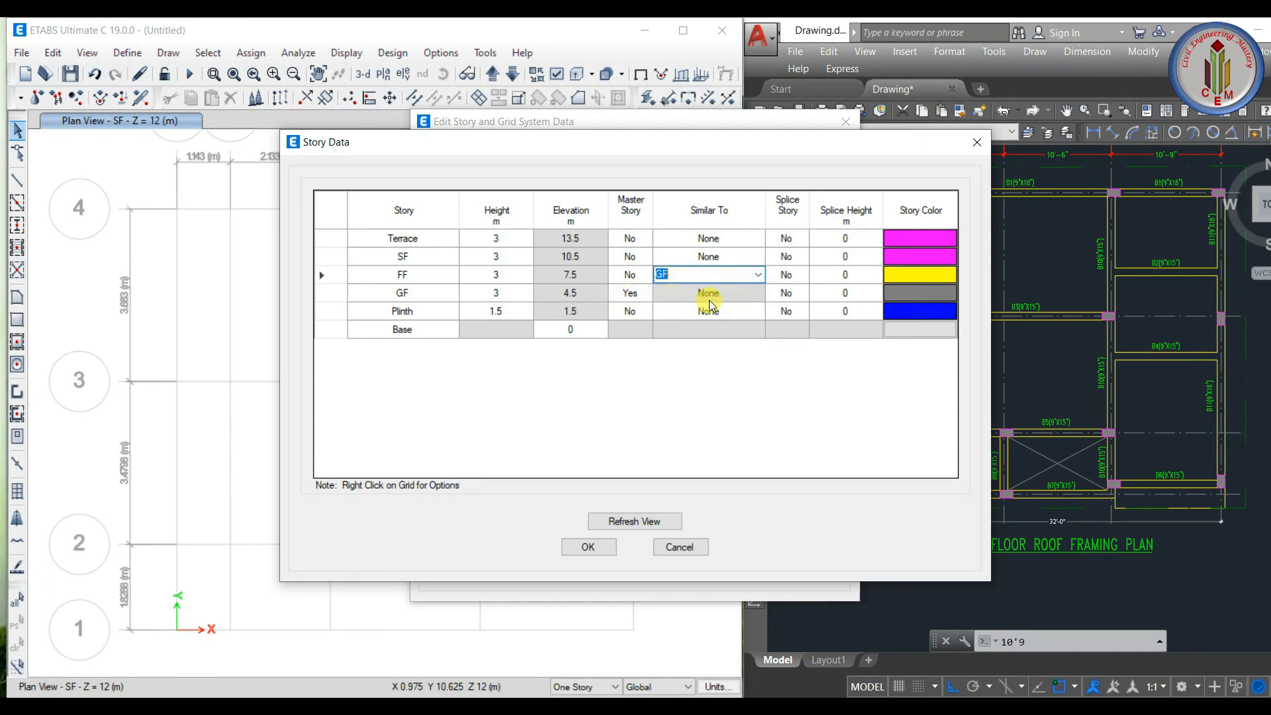
left_click(750, 260)
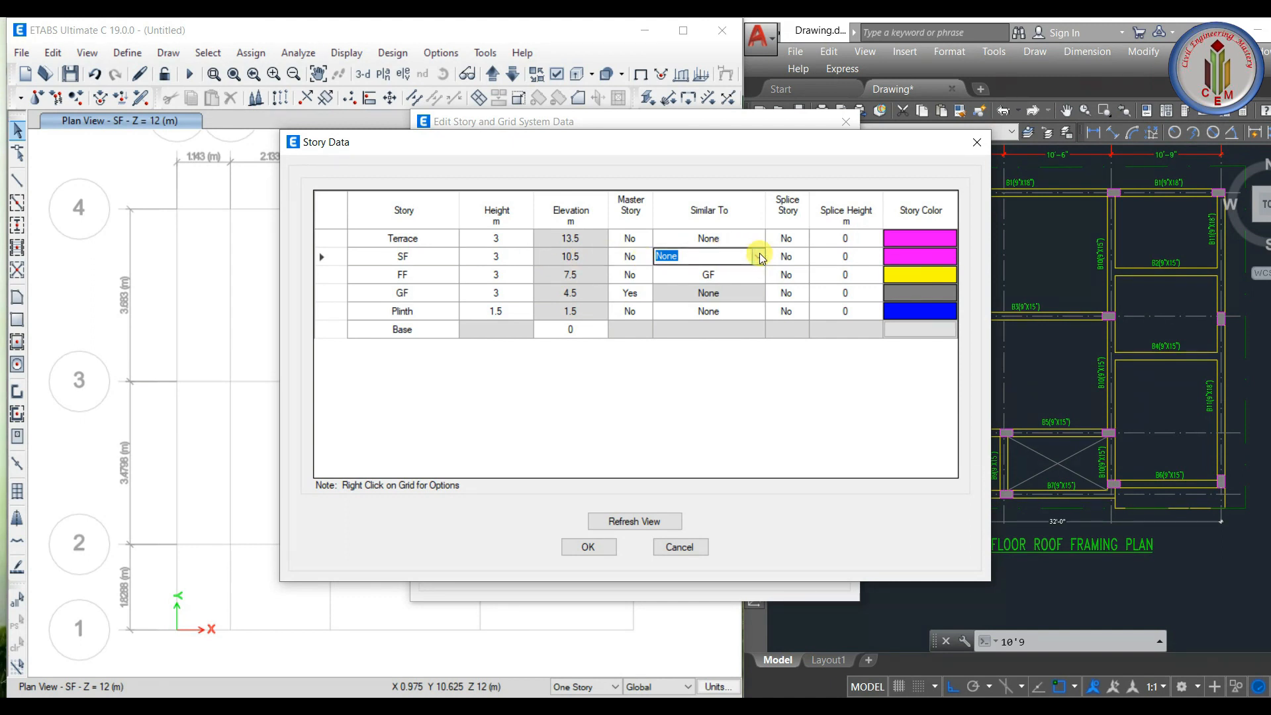
left_click(760, 255)
left_click(705, 281)
left_click(722, 238)
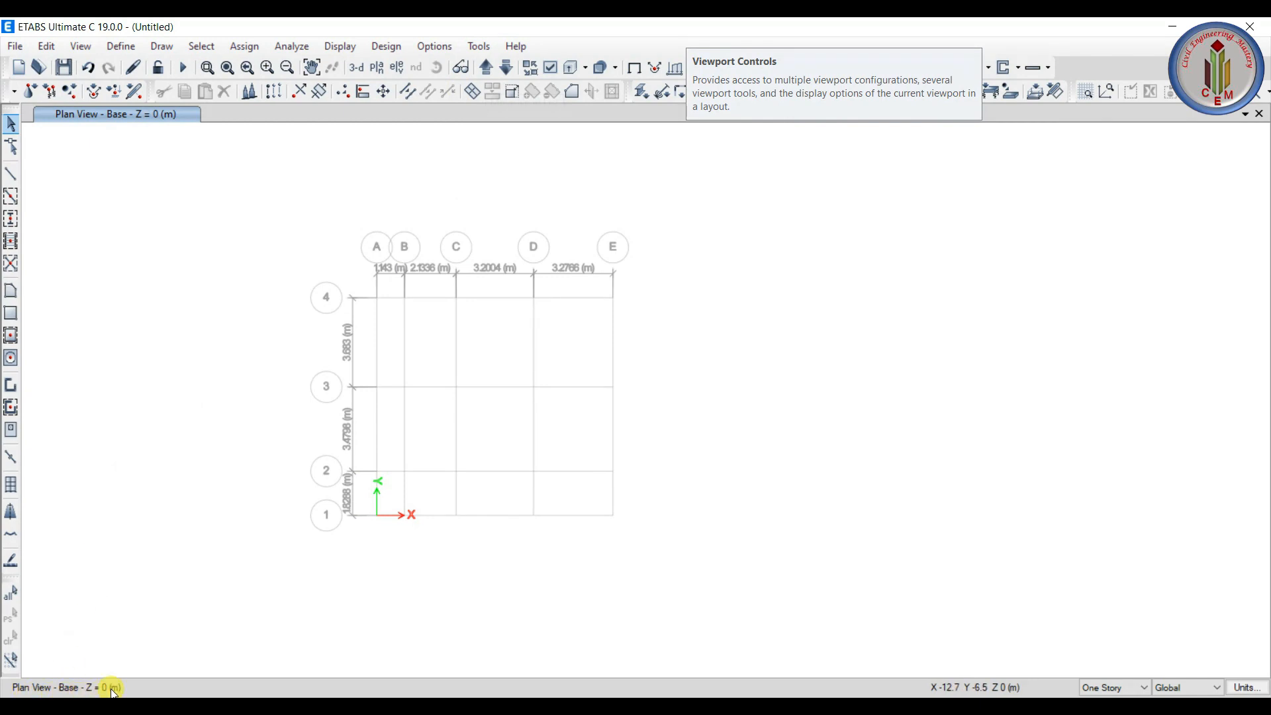
- Show the Plinth story plan beside a new 3D view and set the story scope to All Stories
left_click(492, 71)
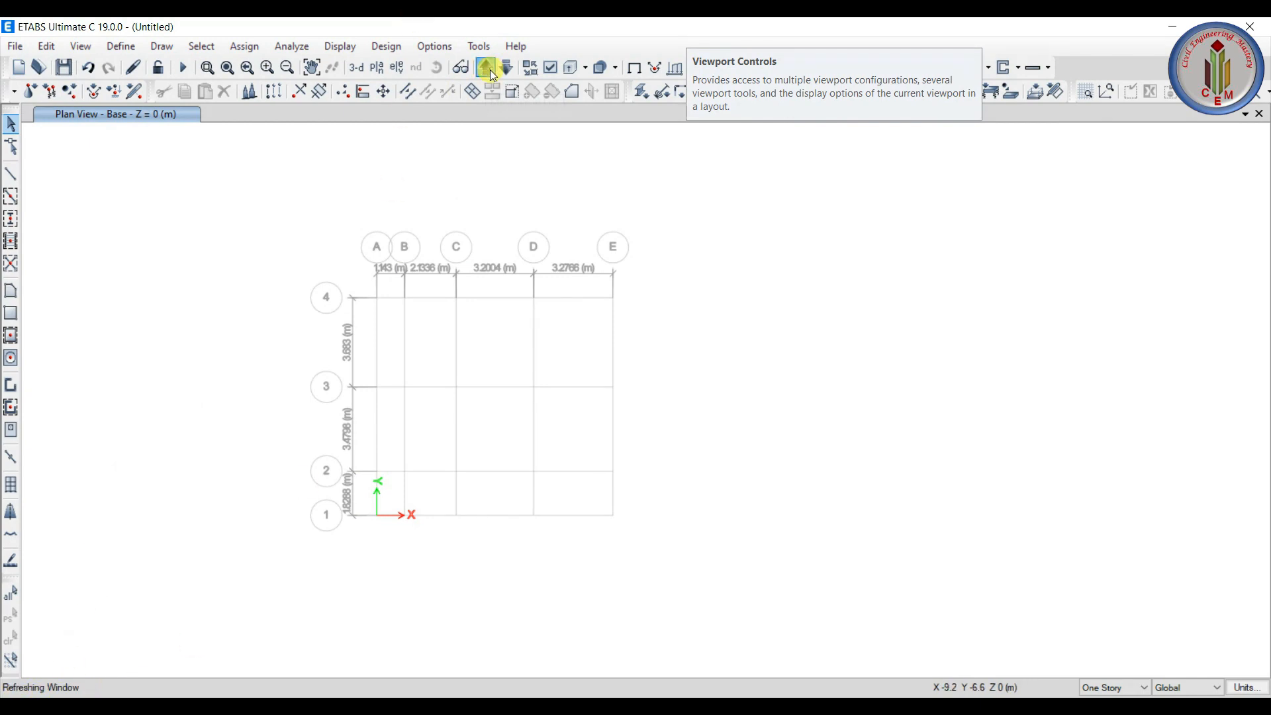
left_click(1245, 113)
left_click(1137, 157)
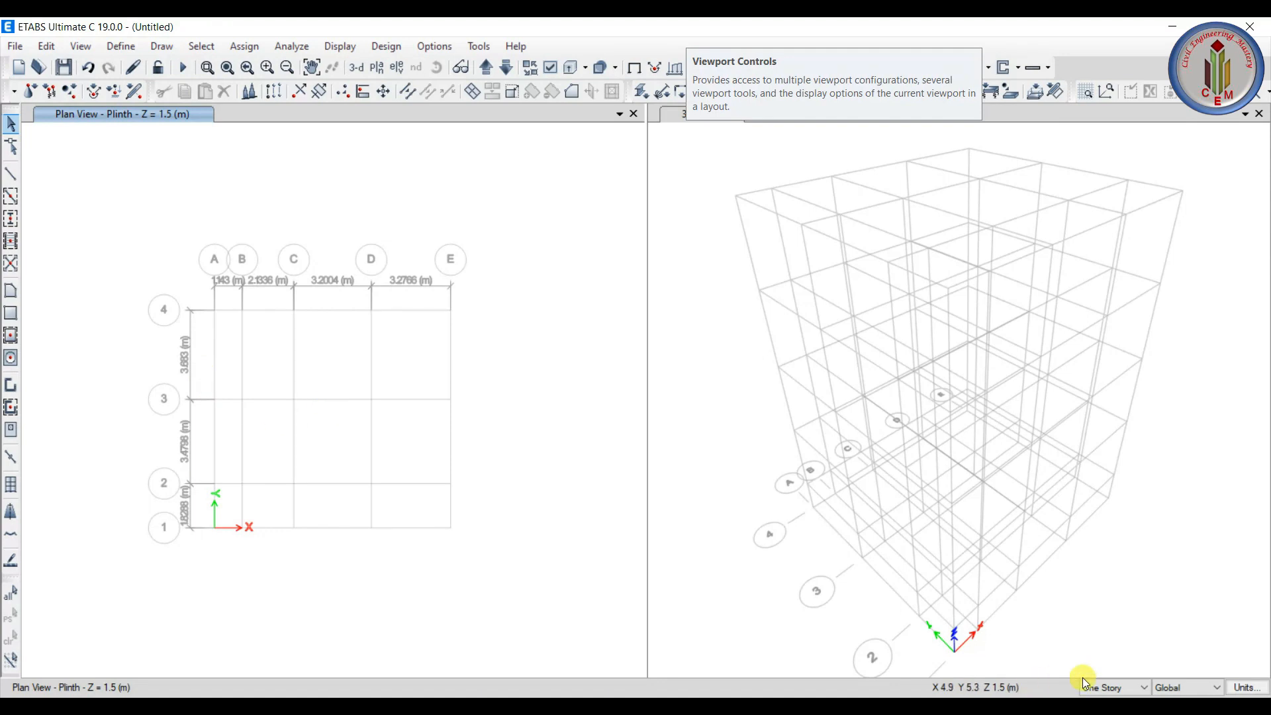
left_click(1102, 713)
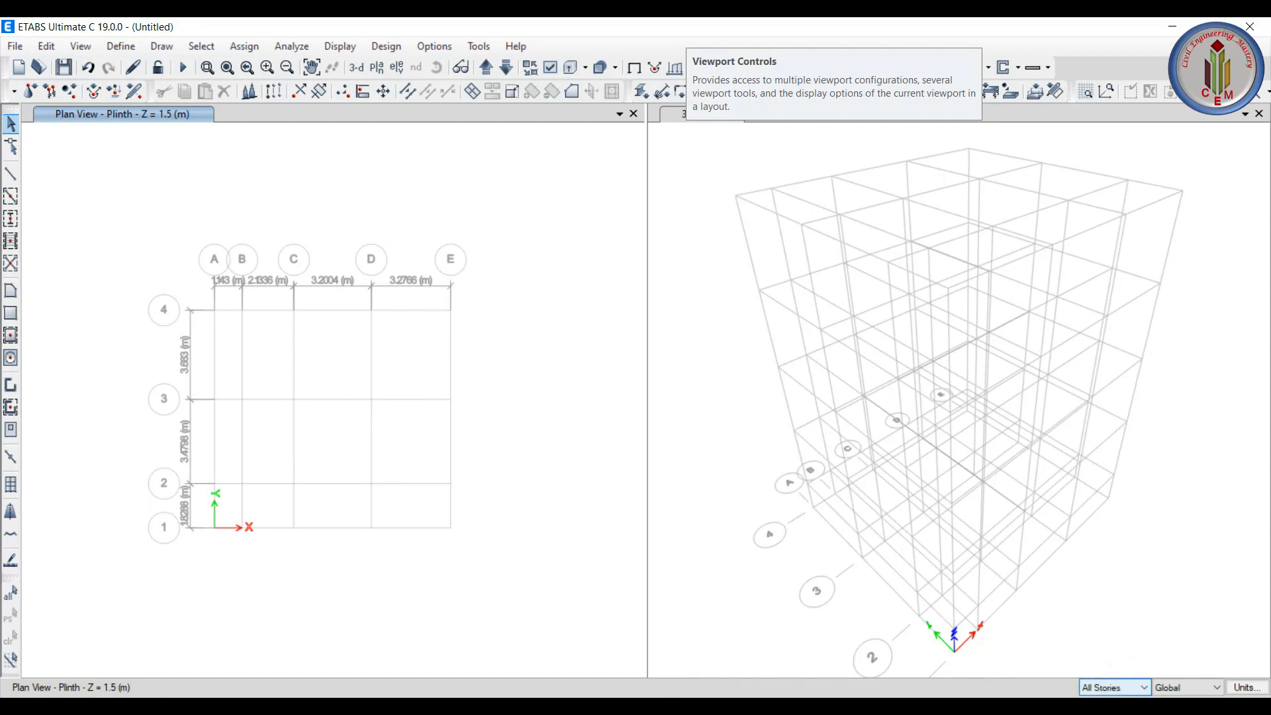
- Switch to AutoCAD and examine the roof framing plans from the ground floor through to the terrace floor
scroll(1147, 693, "down", 1)
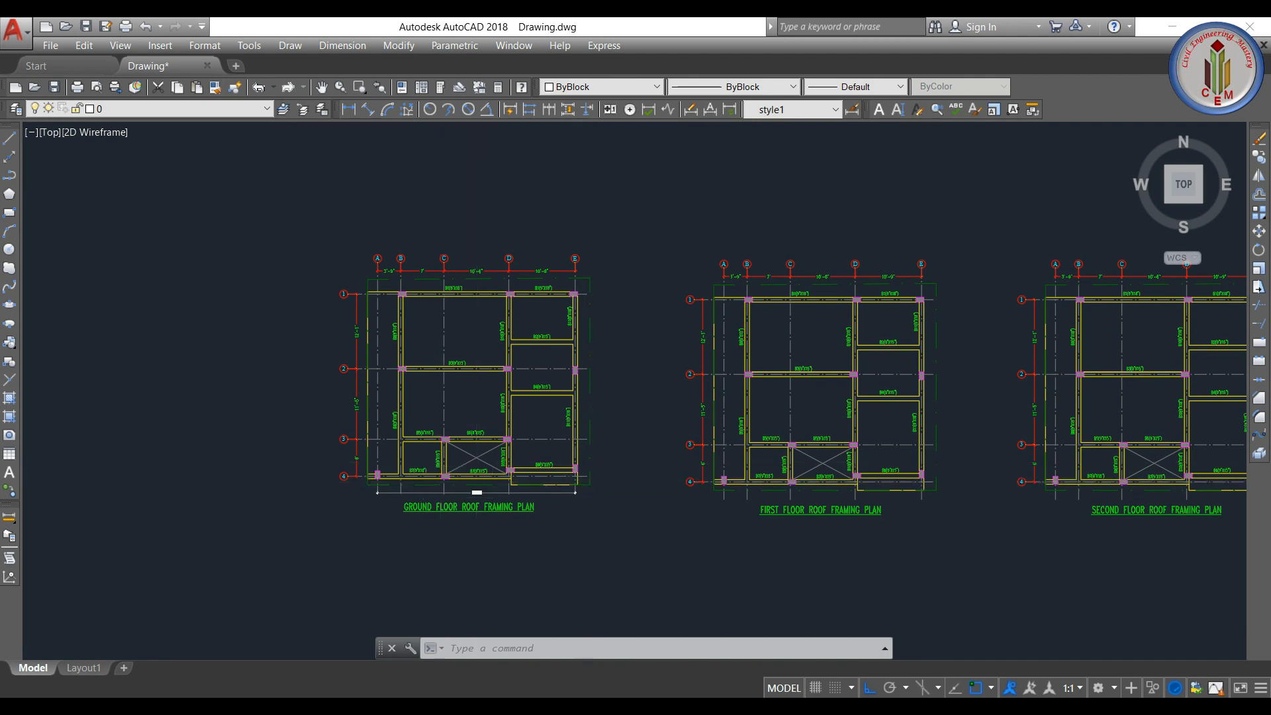
scroll(440, 485, "down", 3)
scroll(627, 475, "up", 1)
scroll(400, 488, "up", 2)
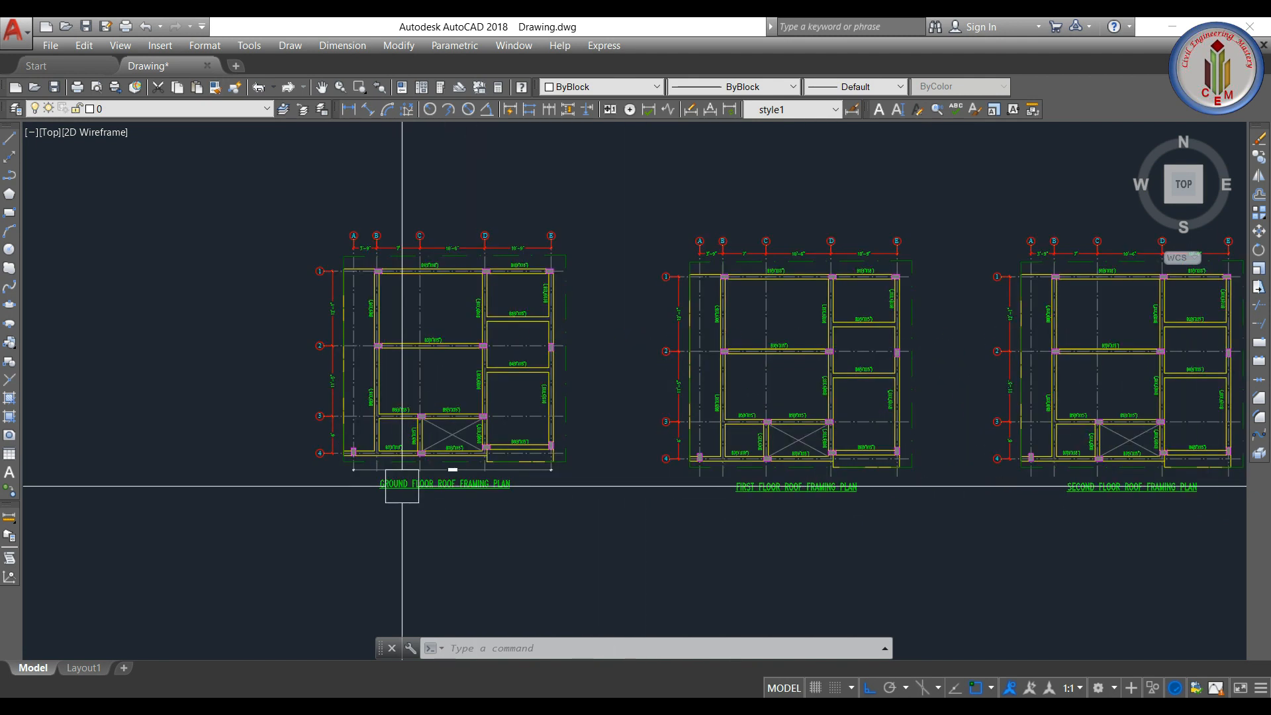
scroll(404, 489, "up", 2)
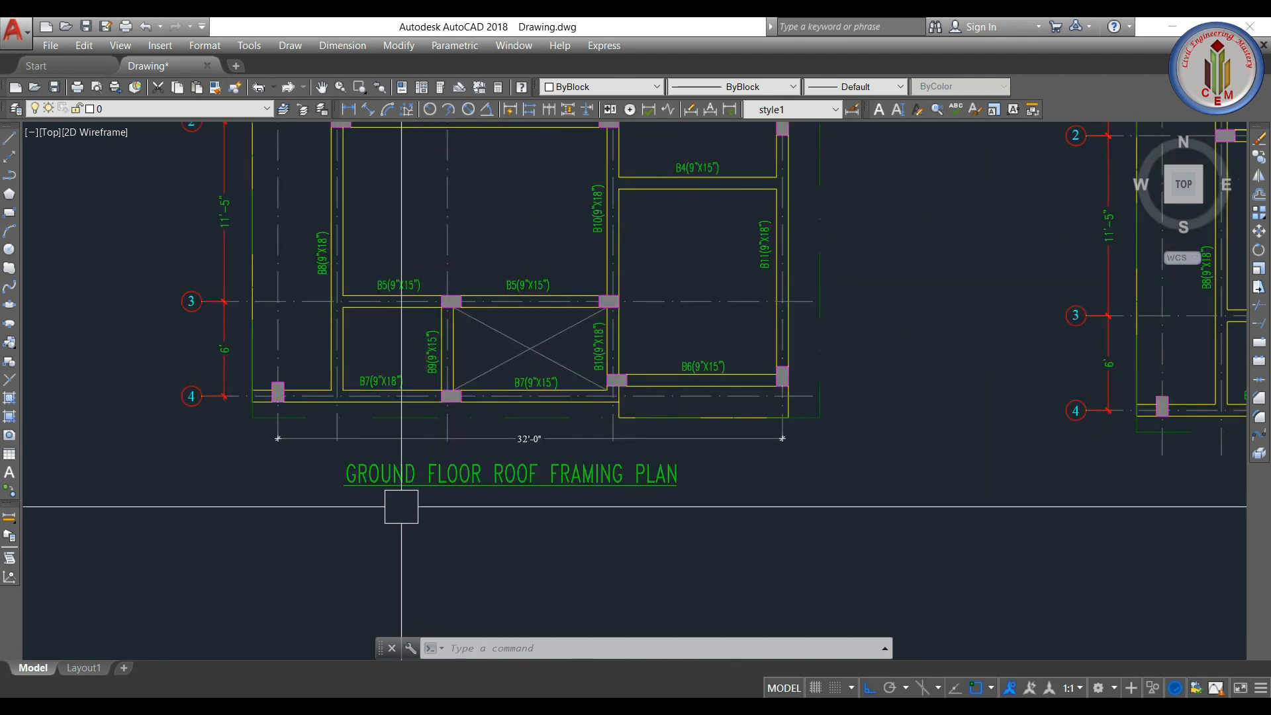
scroll(631, 521, "down", 1)
middle_click_drag(739, 516, 406, 490)
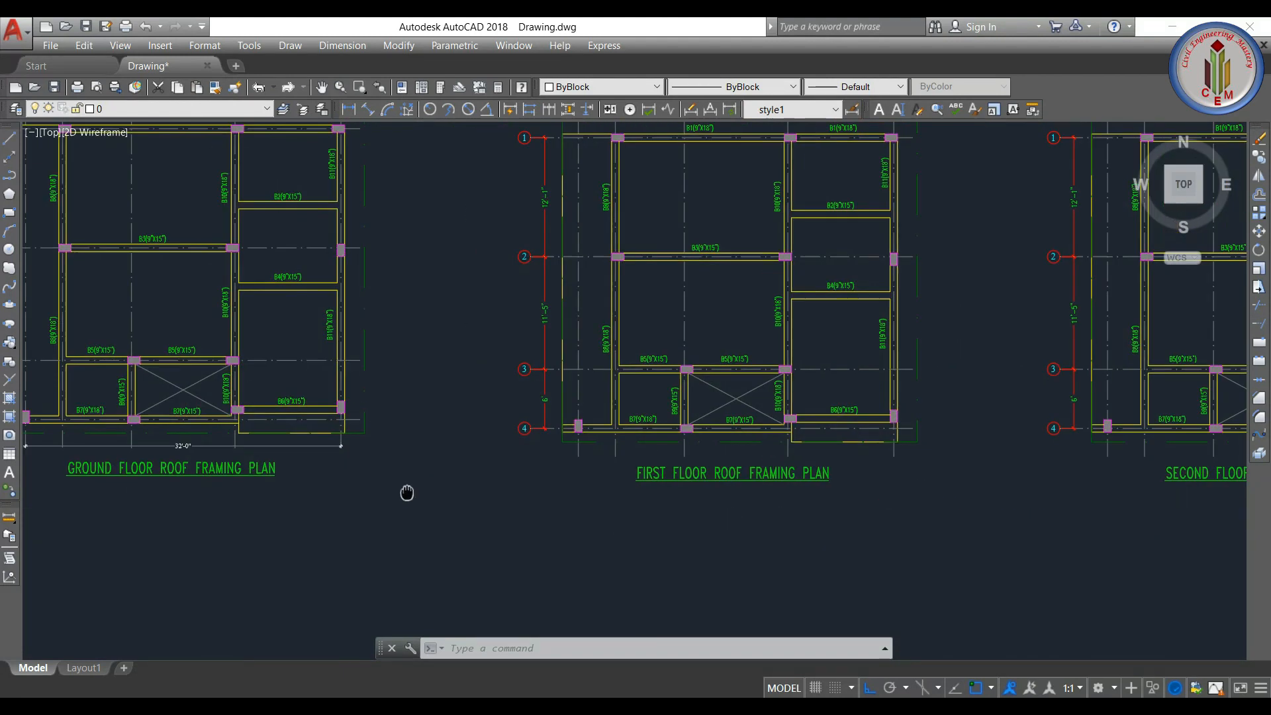
middle_click_drag(743, 491, 187, 490)
middle_click_drag(716, 483, 244, 497)
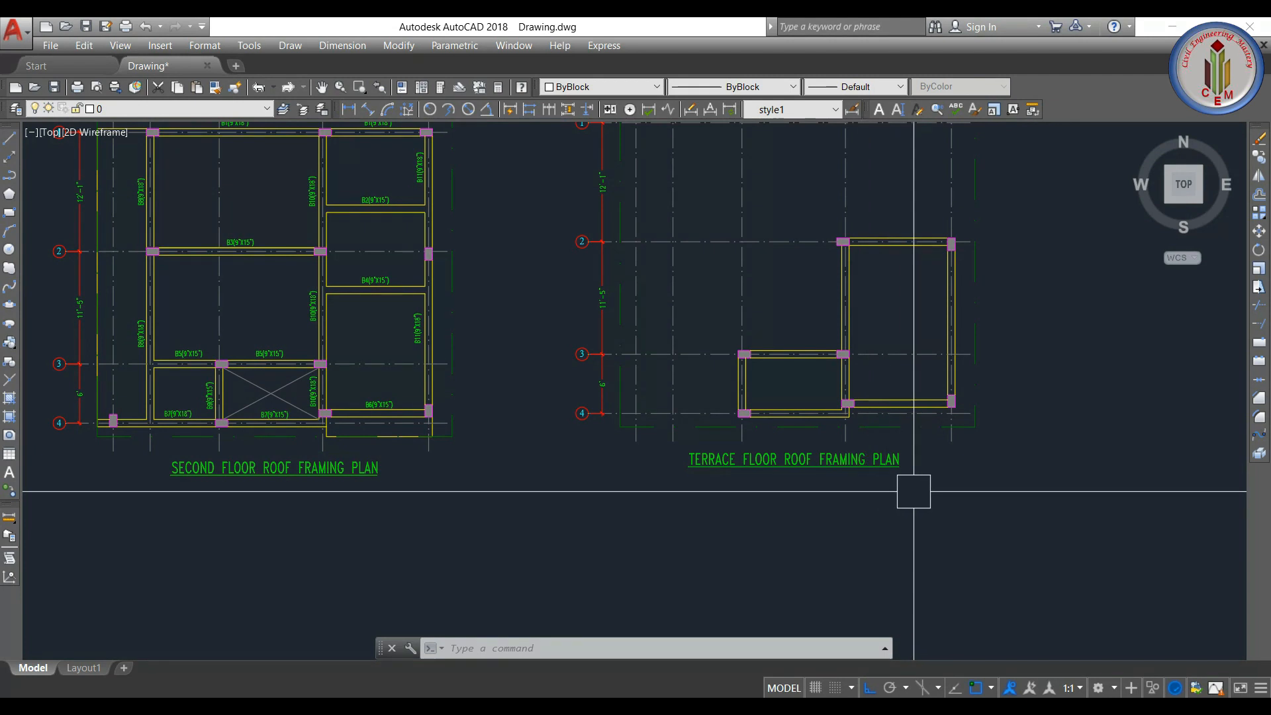
- Measure the horizontal width of the column at grid B-1 on the ground floor roof framing plan
scroll(1010, 483, "down", 4)
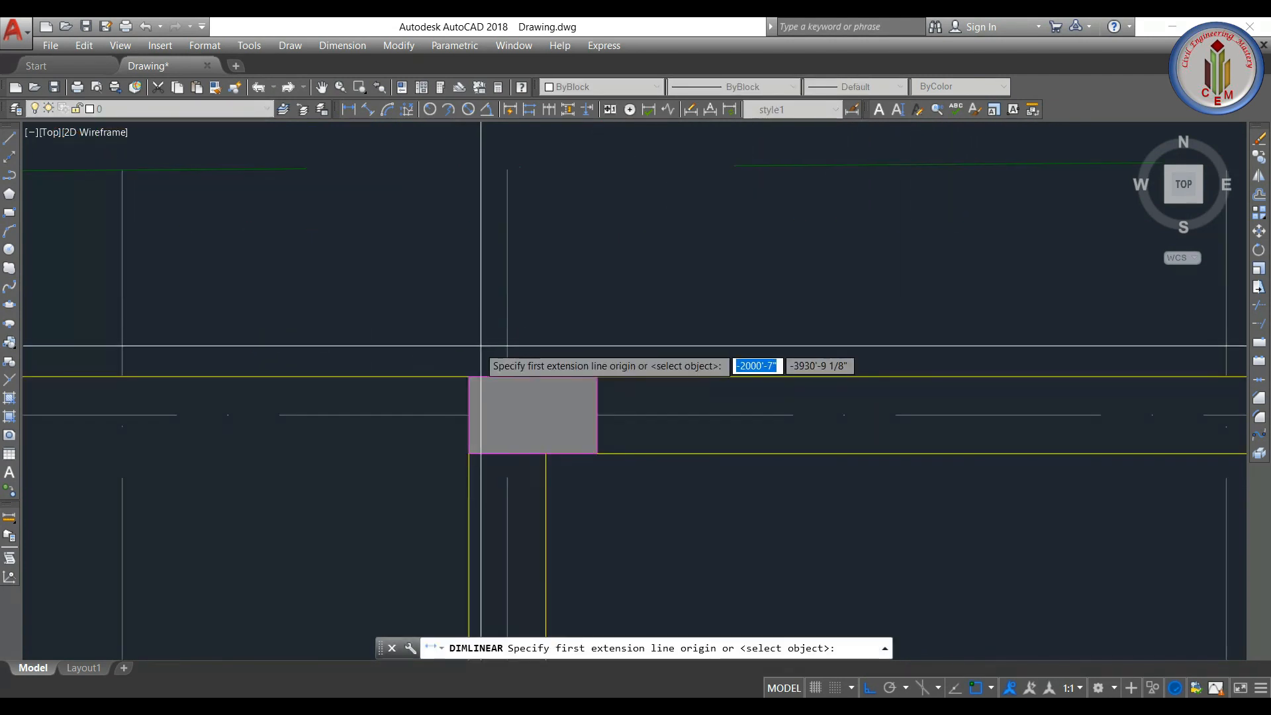
left_click(469, 378)
left_click(597, 454)
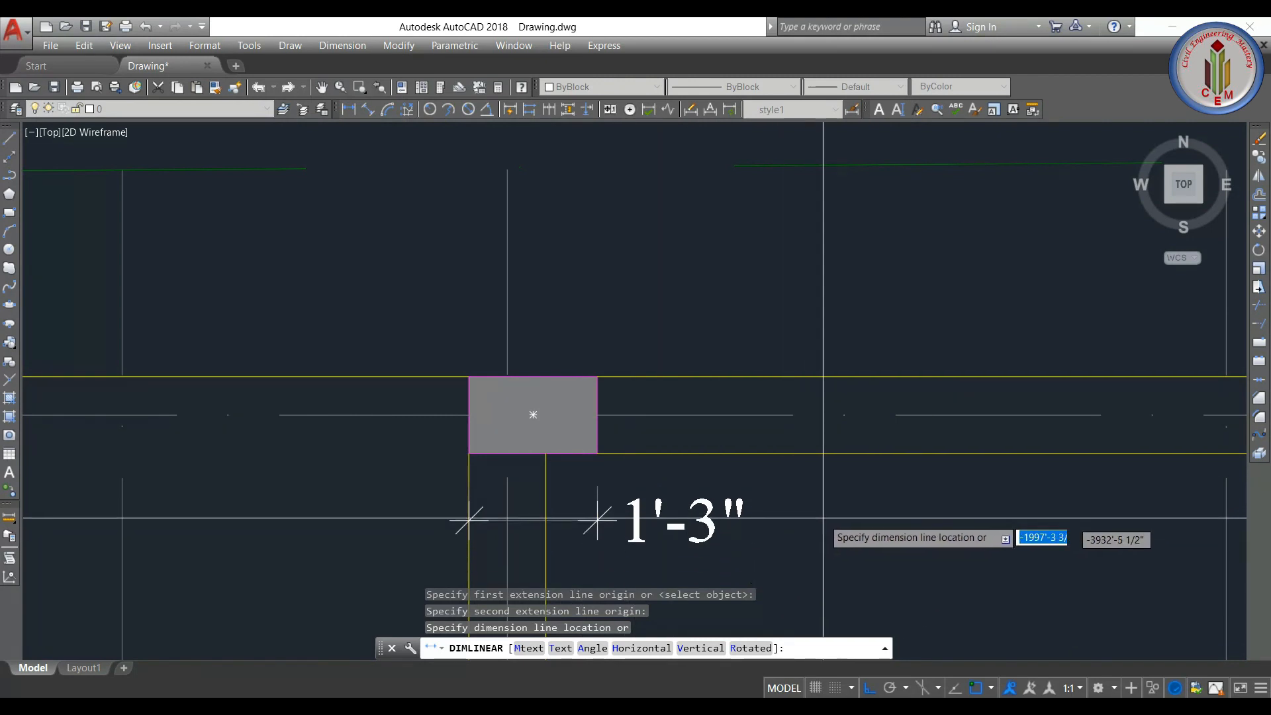
key("Escape")
- Examine the beam labels and section sizes on the ground floor roof framing plan, including beams B1, B3 and B7
scroll(610, 306, "down", 6)
middle_click_drag(682, 370, 522, 268)
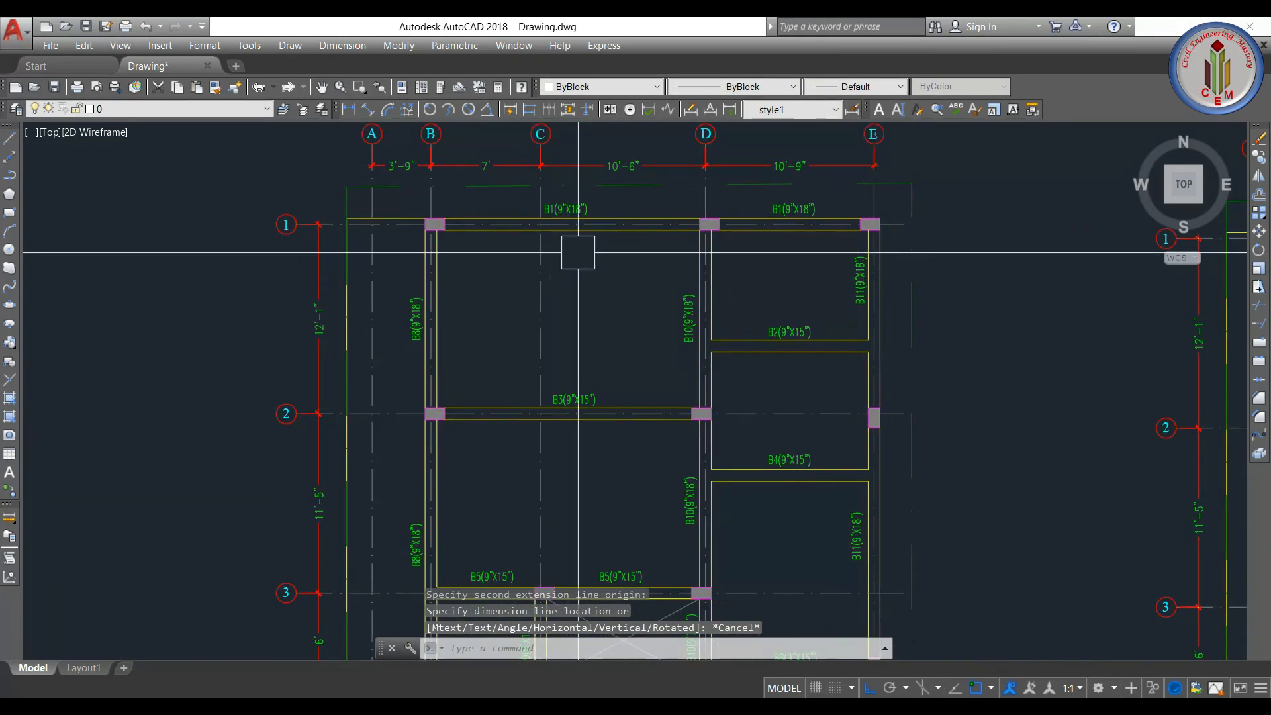
scroll(568, 210, "up", 4)
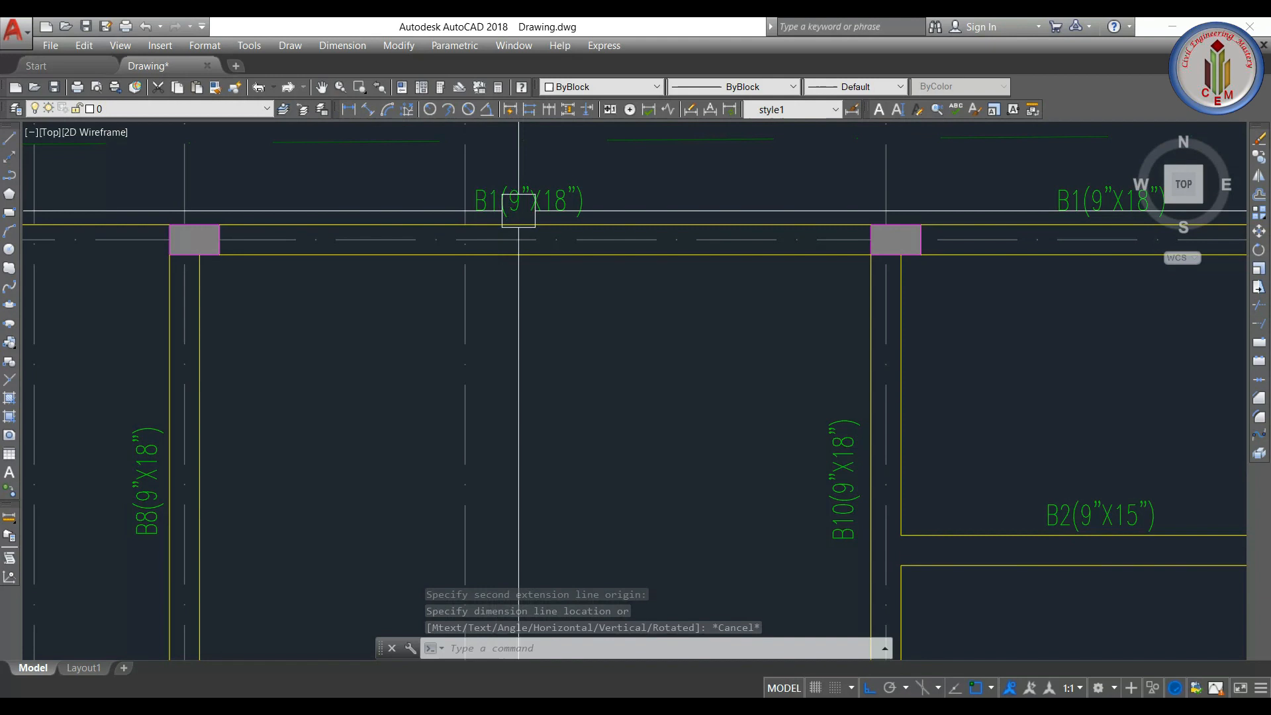
scroll(542, 210, "down", 4)
scroll(521, 403, "up", 4)
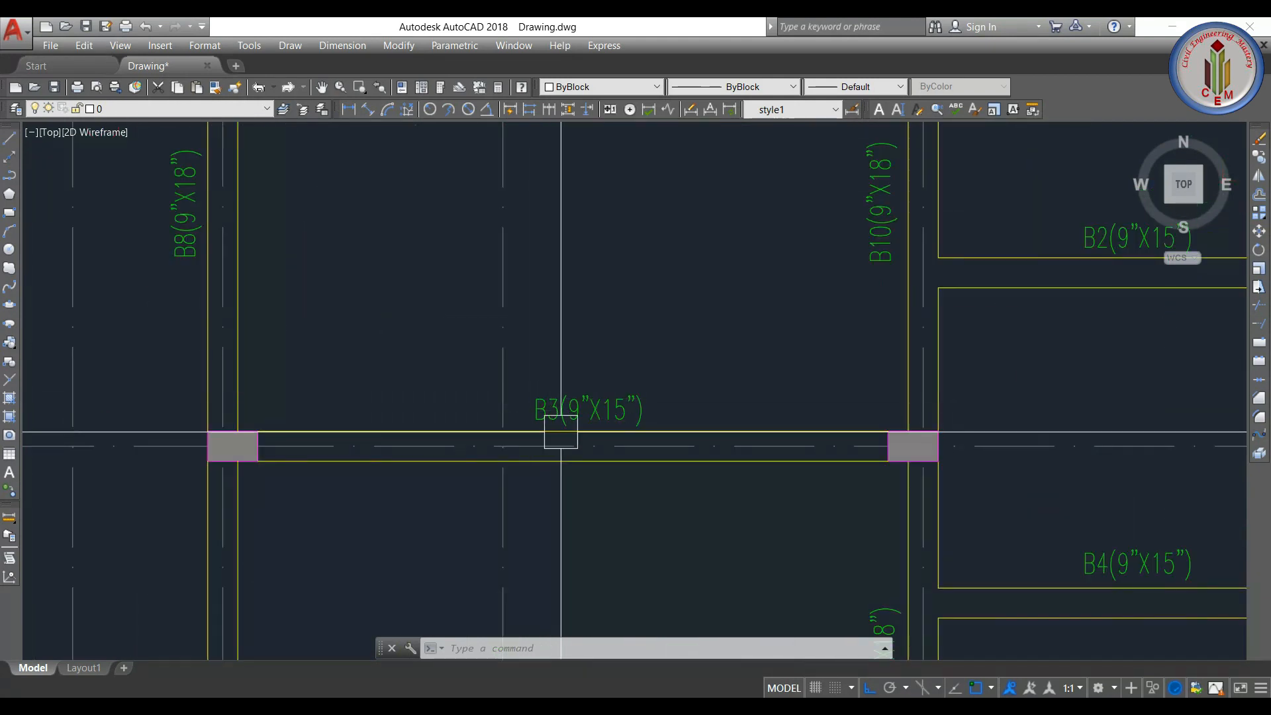
scroll(559, 355, "down", 4)
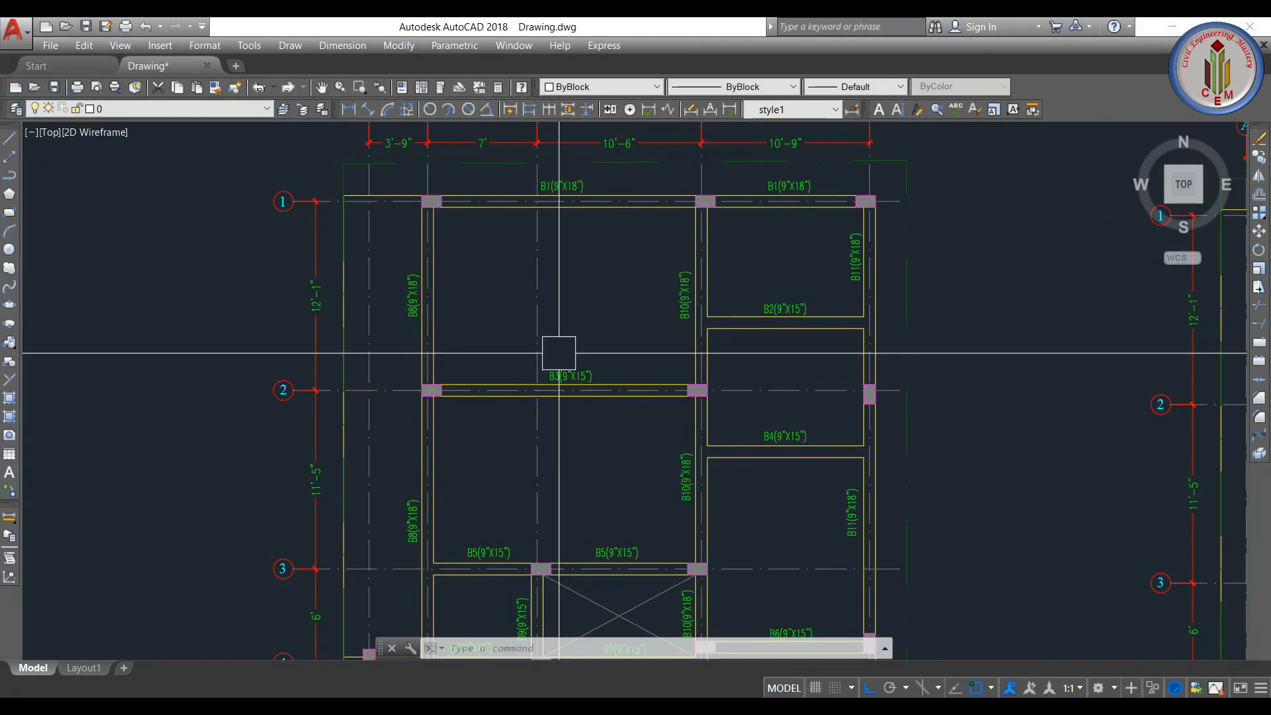
scroll(620, 332, "down", 4)
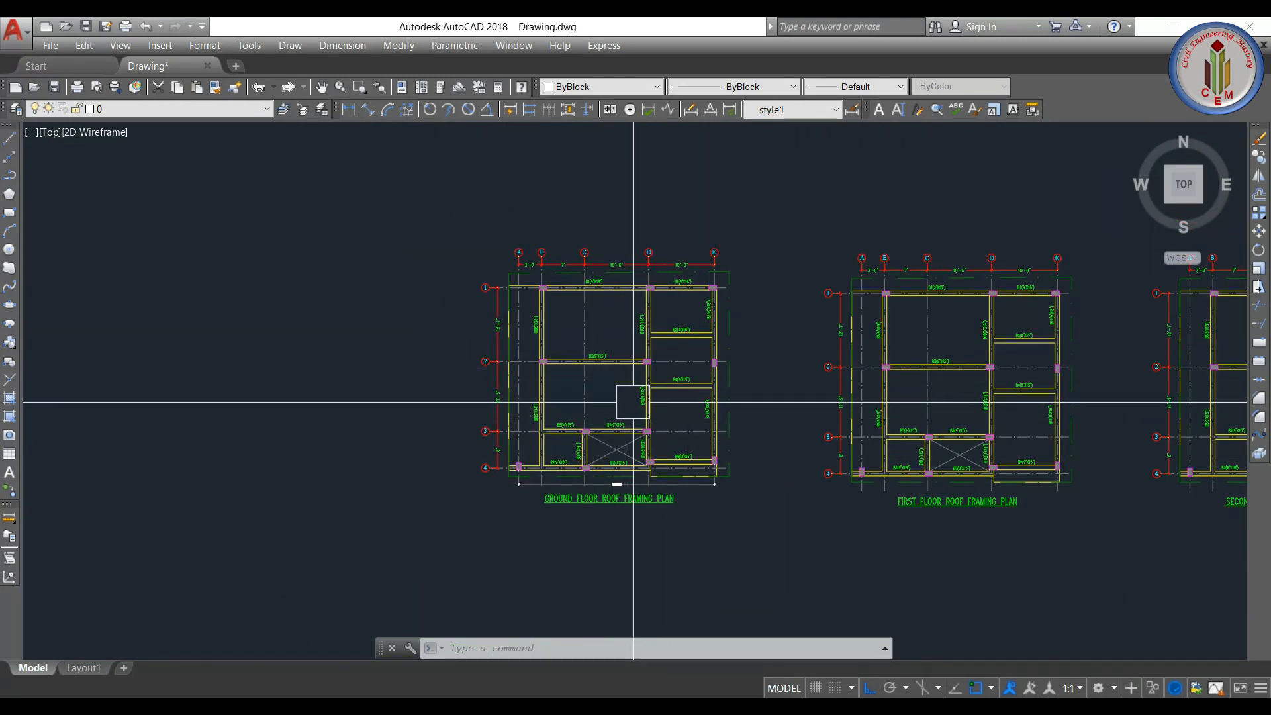
scroll(576, 386, "up", 4)
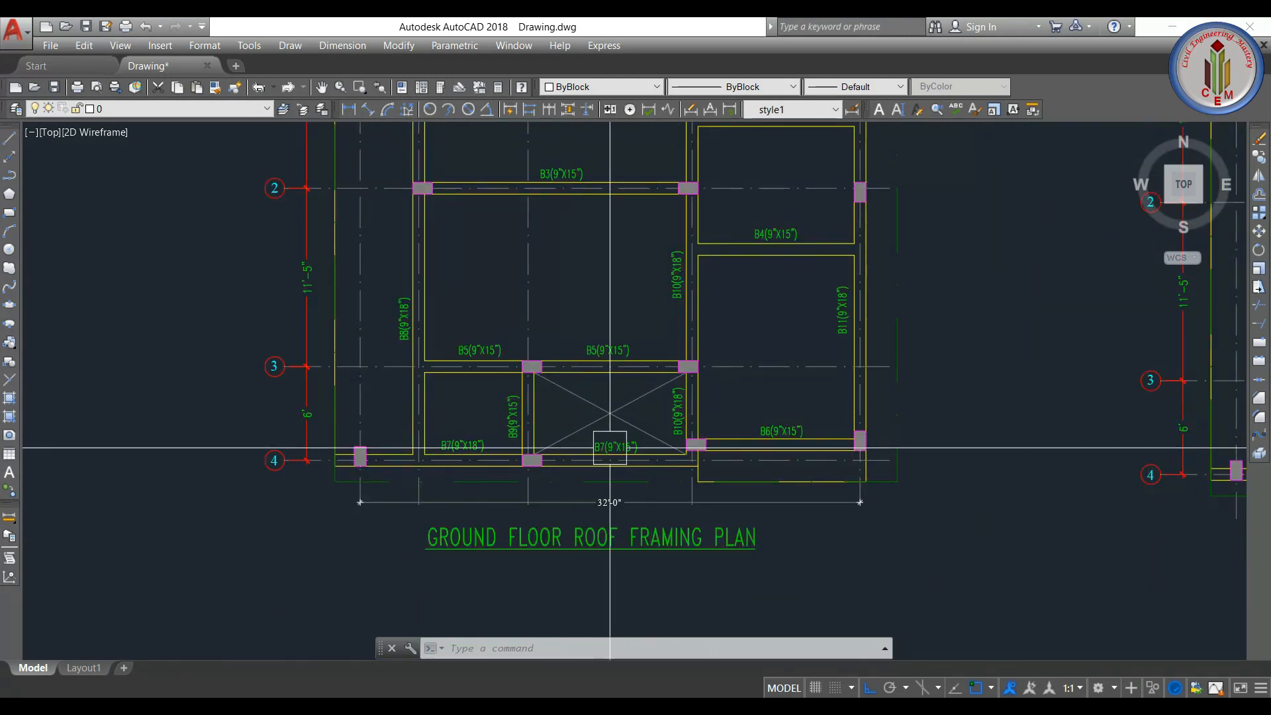
scroll(622, 424, "down", 5)
scroll(768, 396, "down", 3)
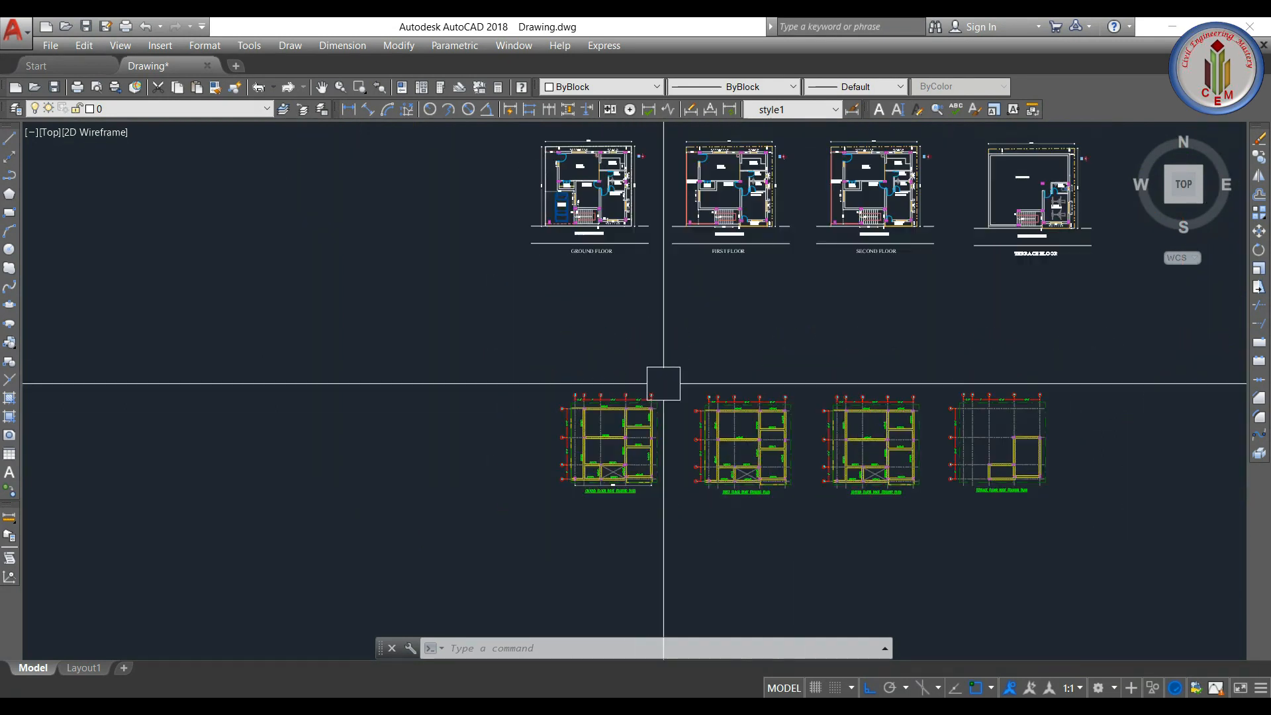
scroll(735, 477, "up", 3)
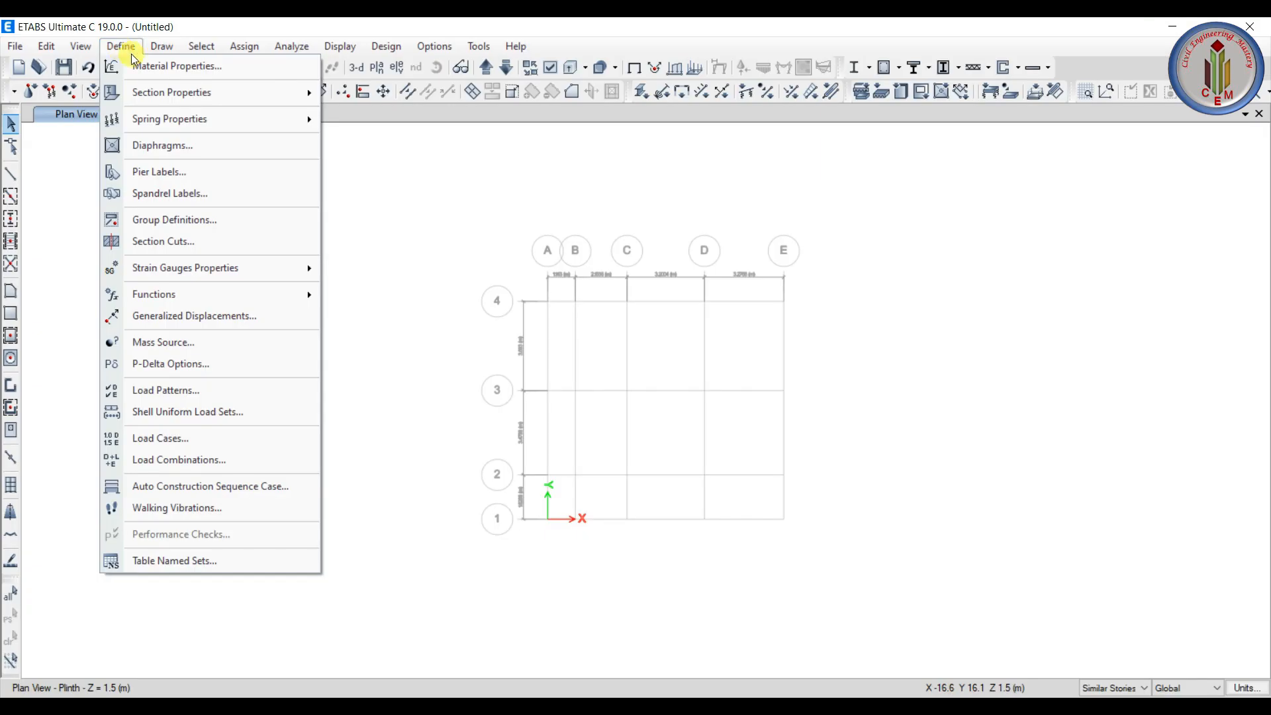
- Switch to ETABS and add a concrete material for region India, Indian standard, grade M25, keeping its default properties
left_click(161, 71)
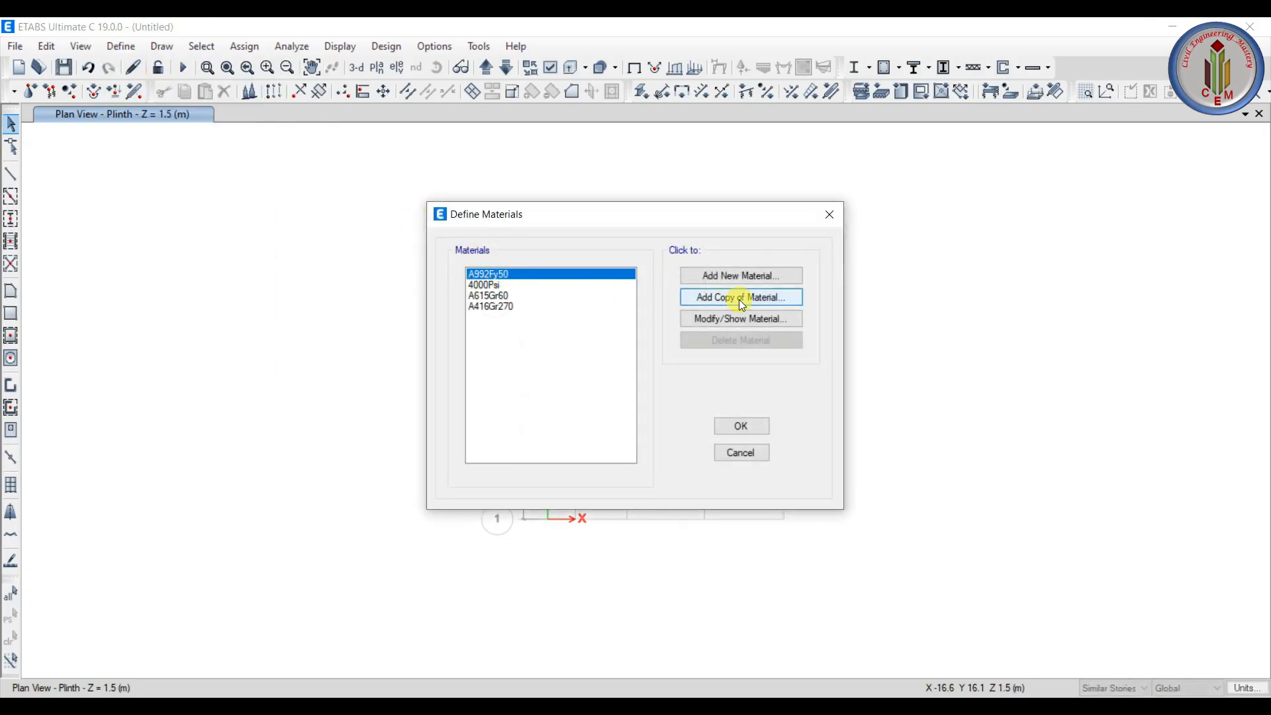
left_click(731, 277)
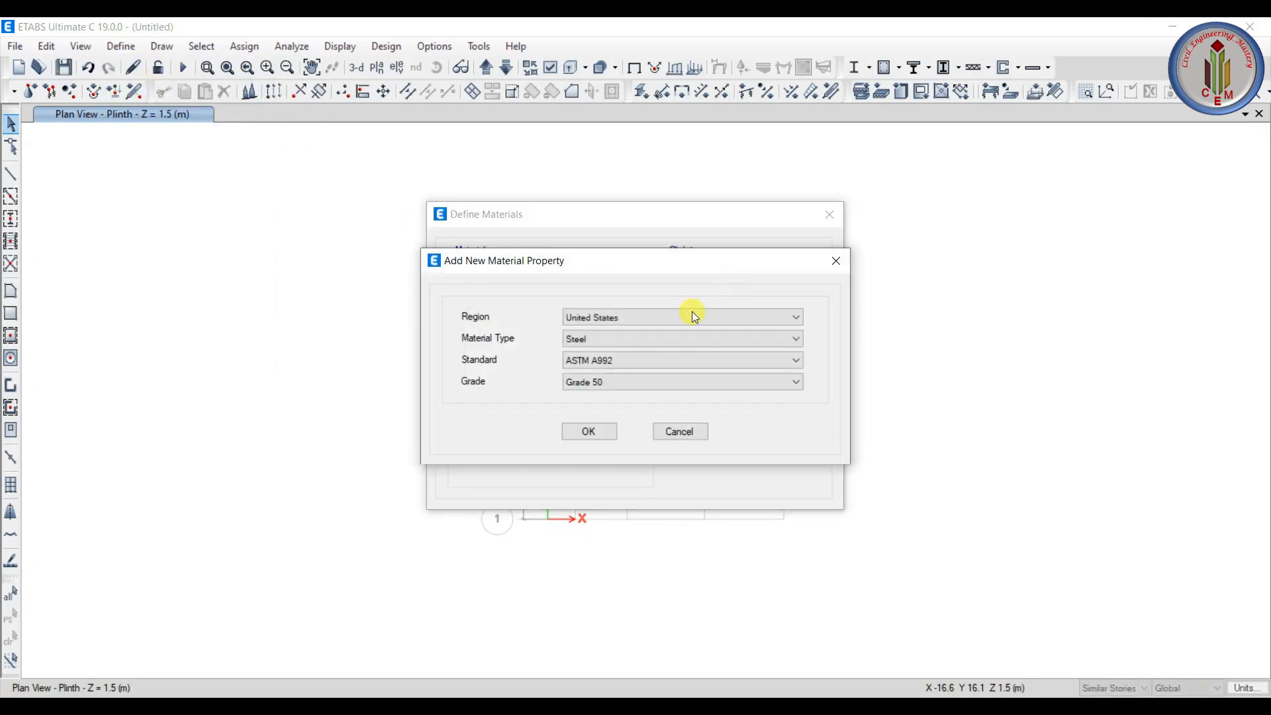
left_click(644, 318)
scroll(636, 331, "up", 3)
left_click(594, 349)
left_click(618, 343)
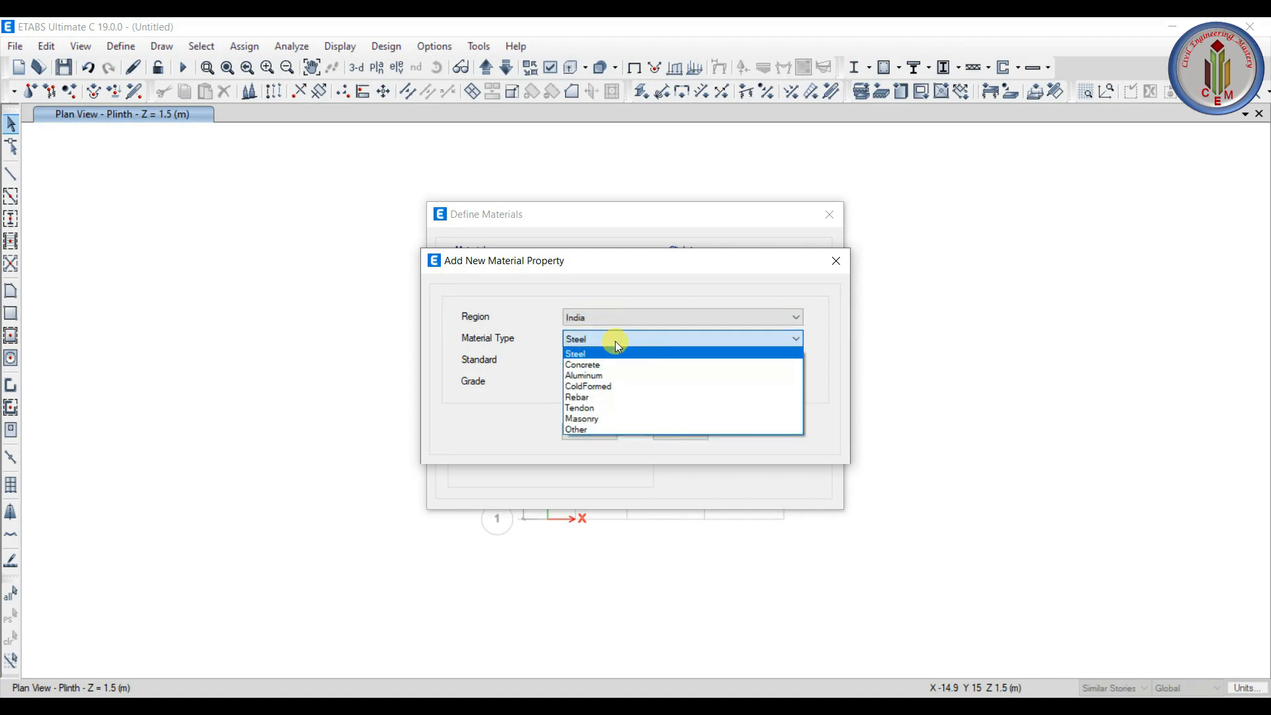
left_click(597, 365)
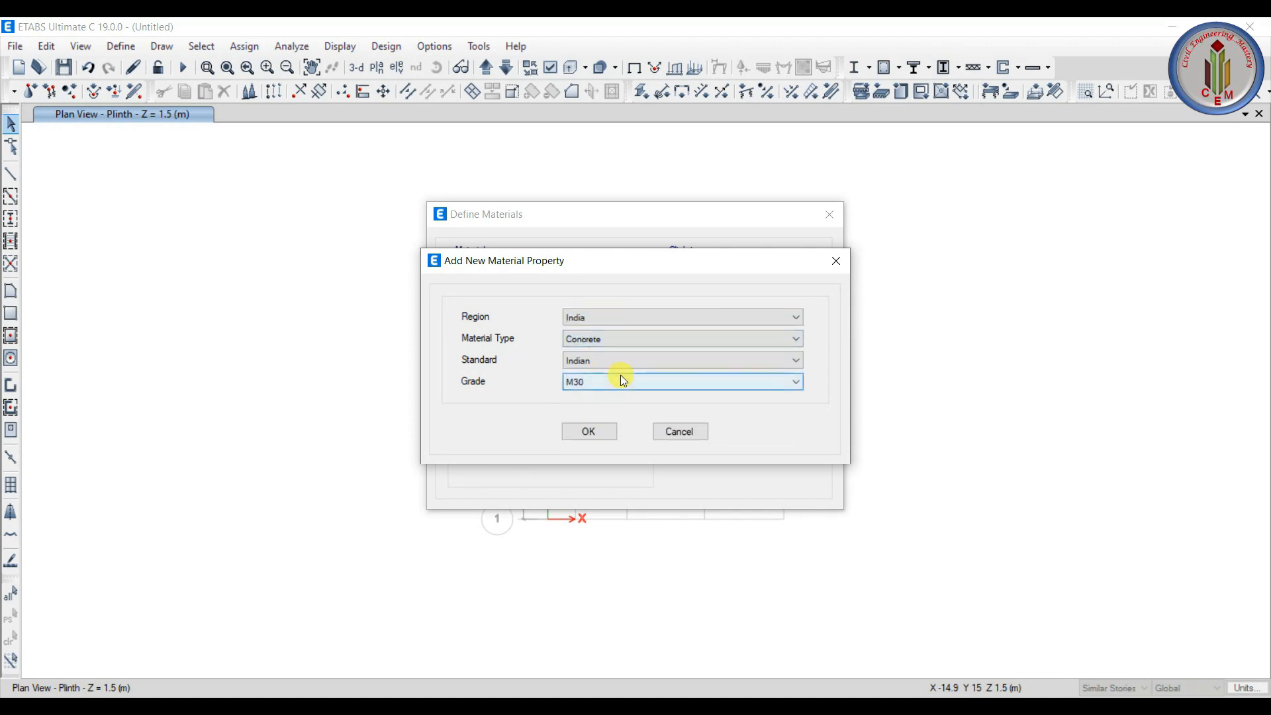
left_click(617, 387)
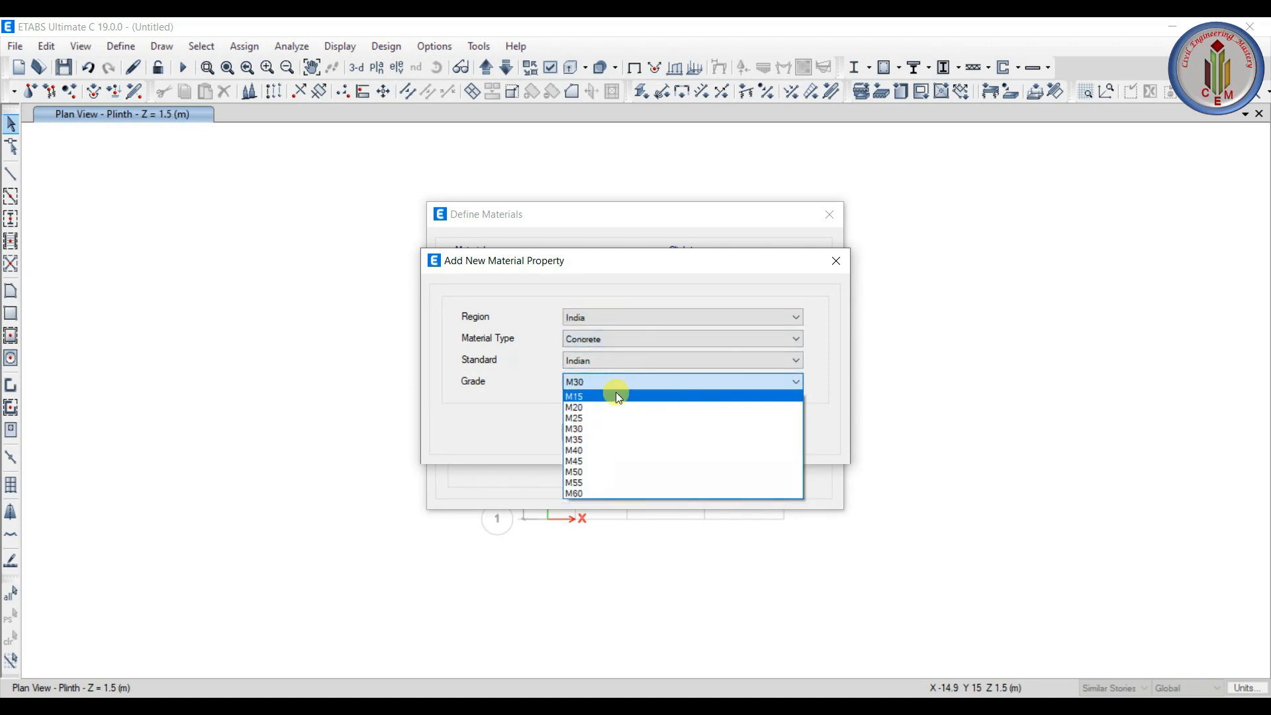
left_click(595, 419)
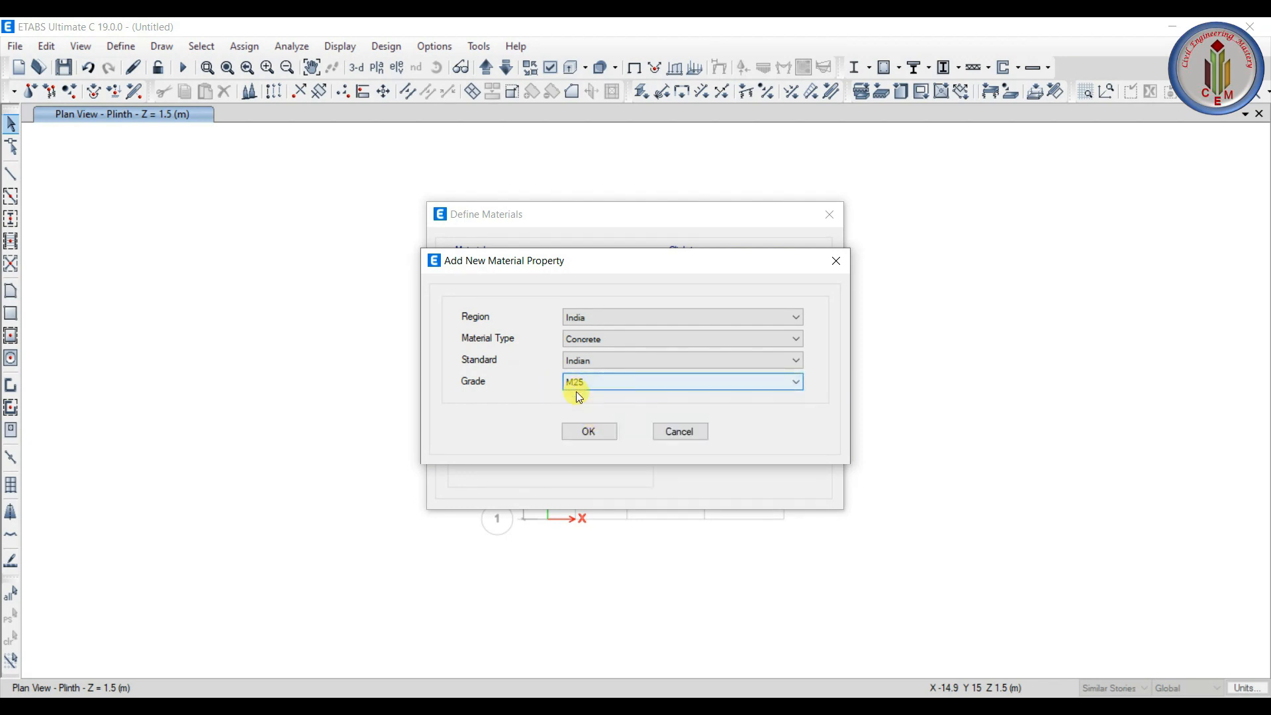
left_click(590, 432)
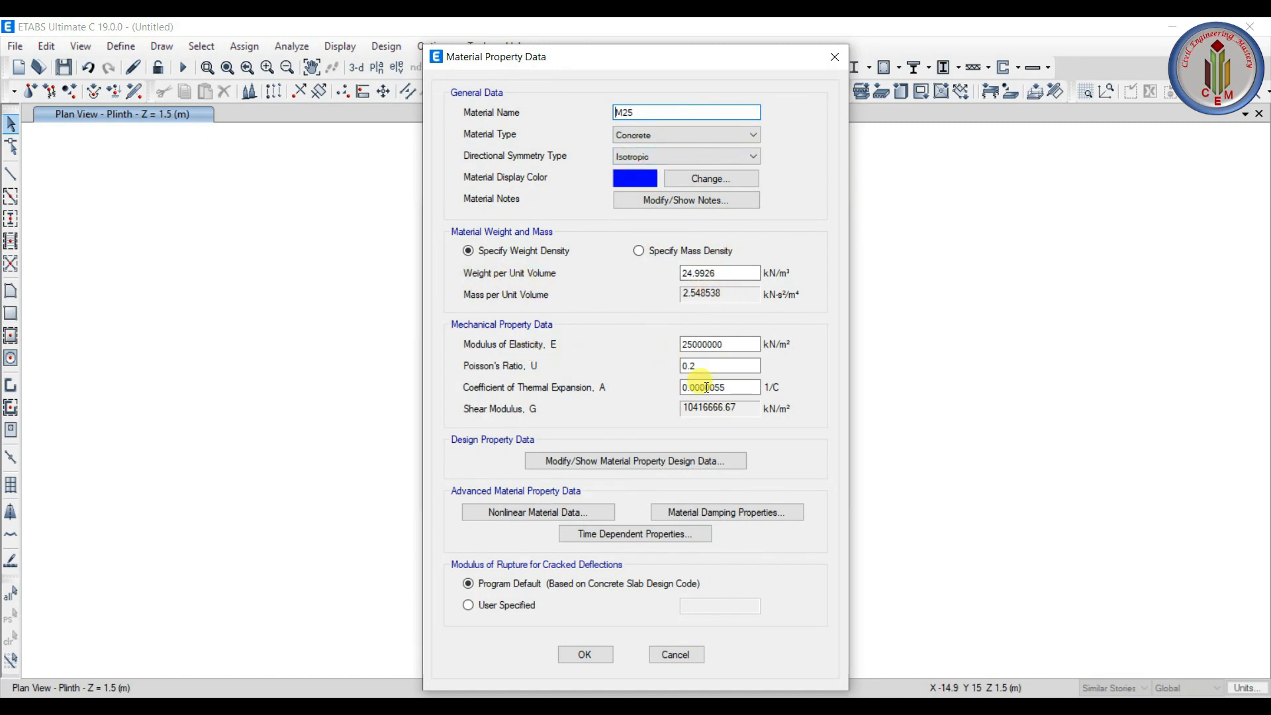
left_click(602, 658)
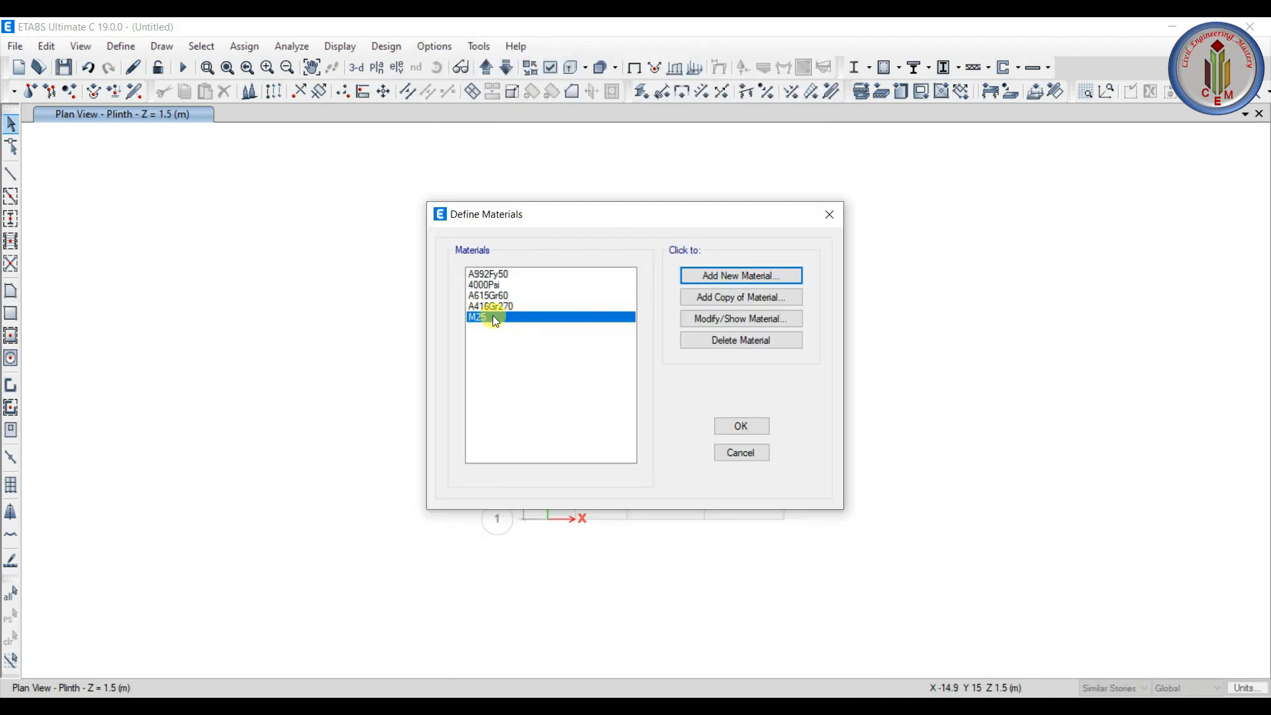
- Add an Indian rebar material of grade HYSD Grade 415, keeping its default properties
left_click(705, 277)
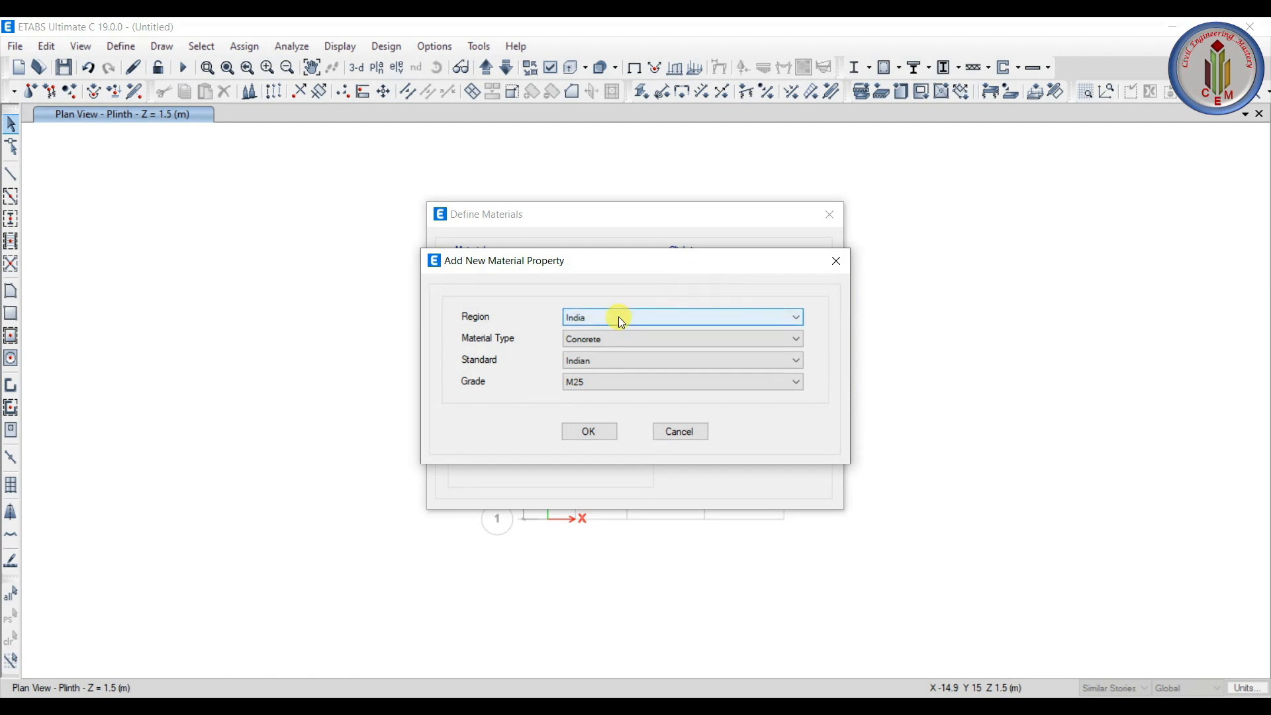
left_click(623, 343)
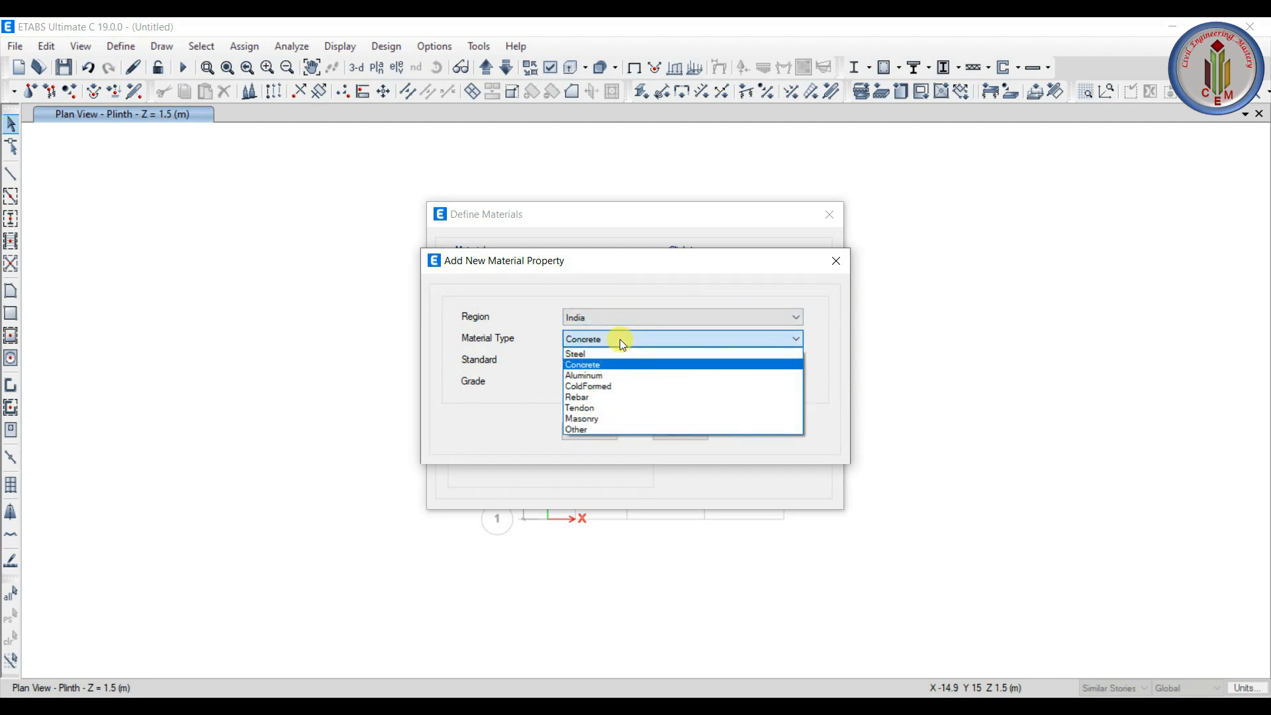
left_click(605, 397)
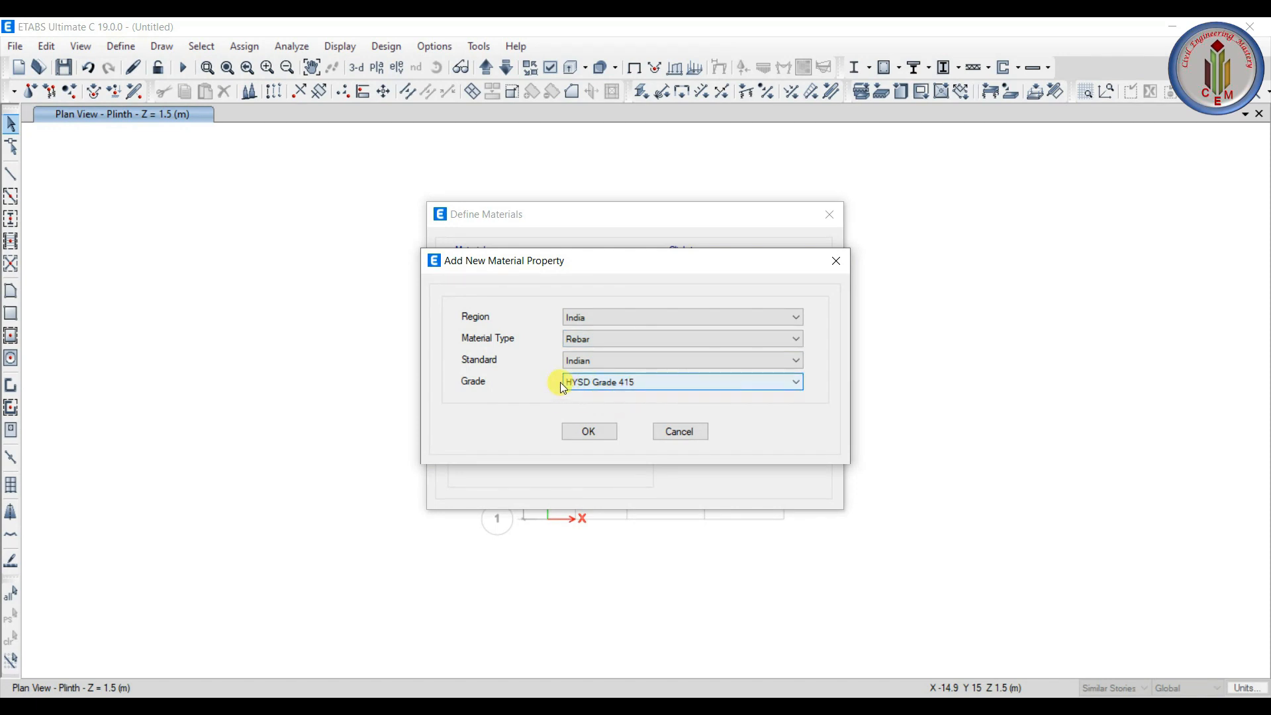
left_click(599, 433)
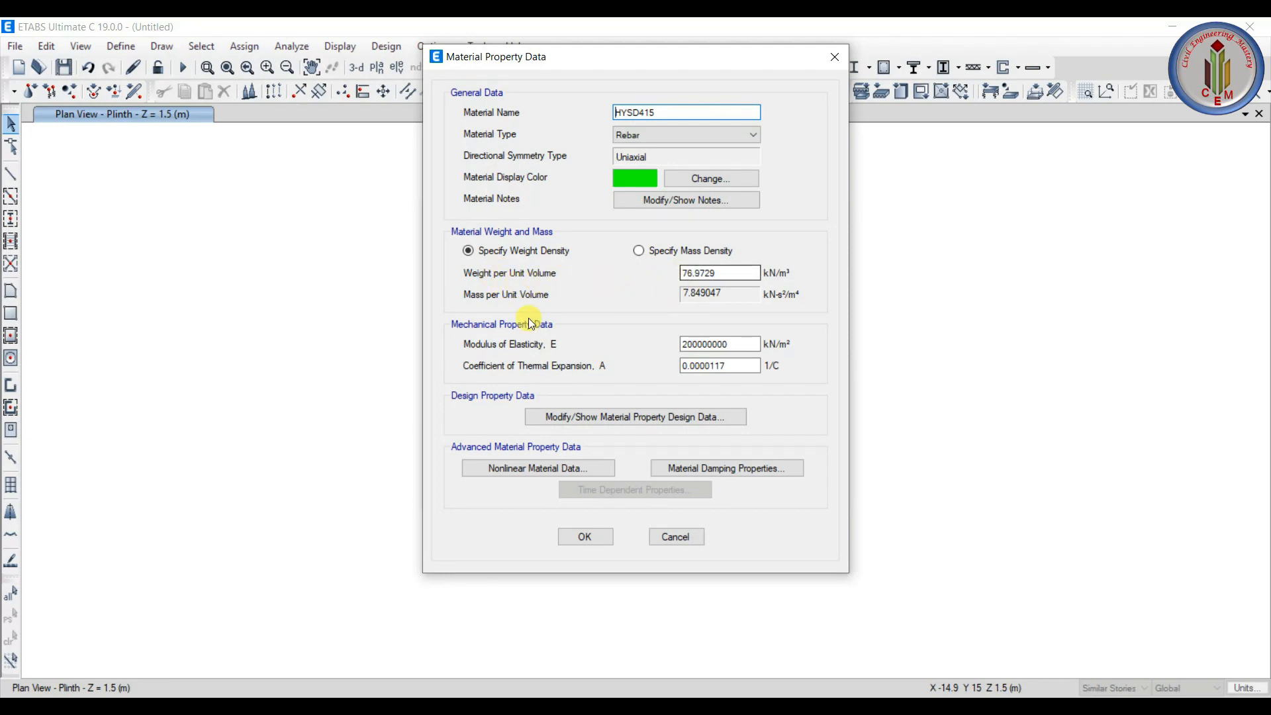
left_click(595, 537)
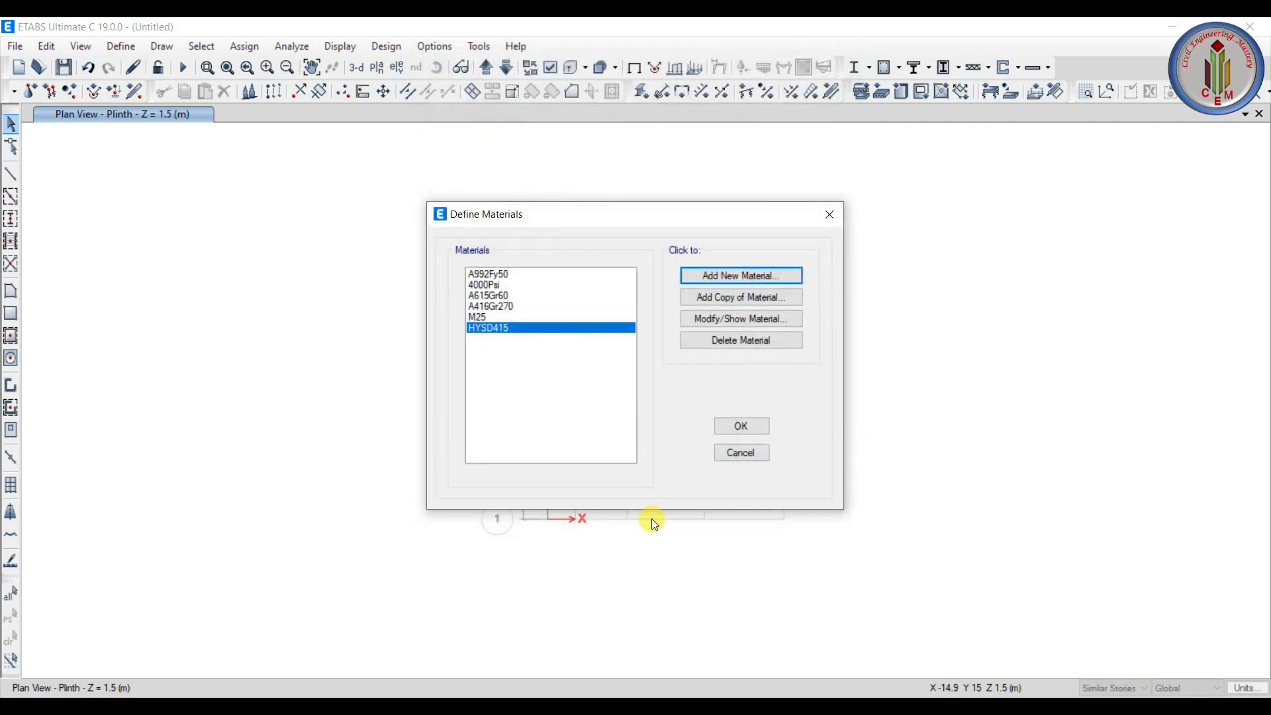
- Add a second Indian rebar material of grade HYSD Grade 500 with default properties and finish the material definitions
left_click(717, 277)
left_click(609, 381)
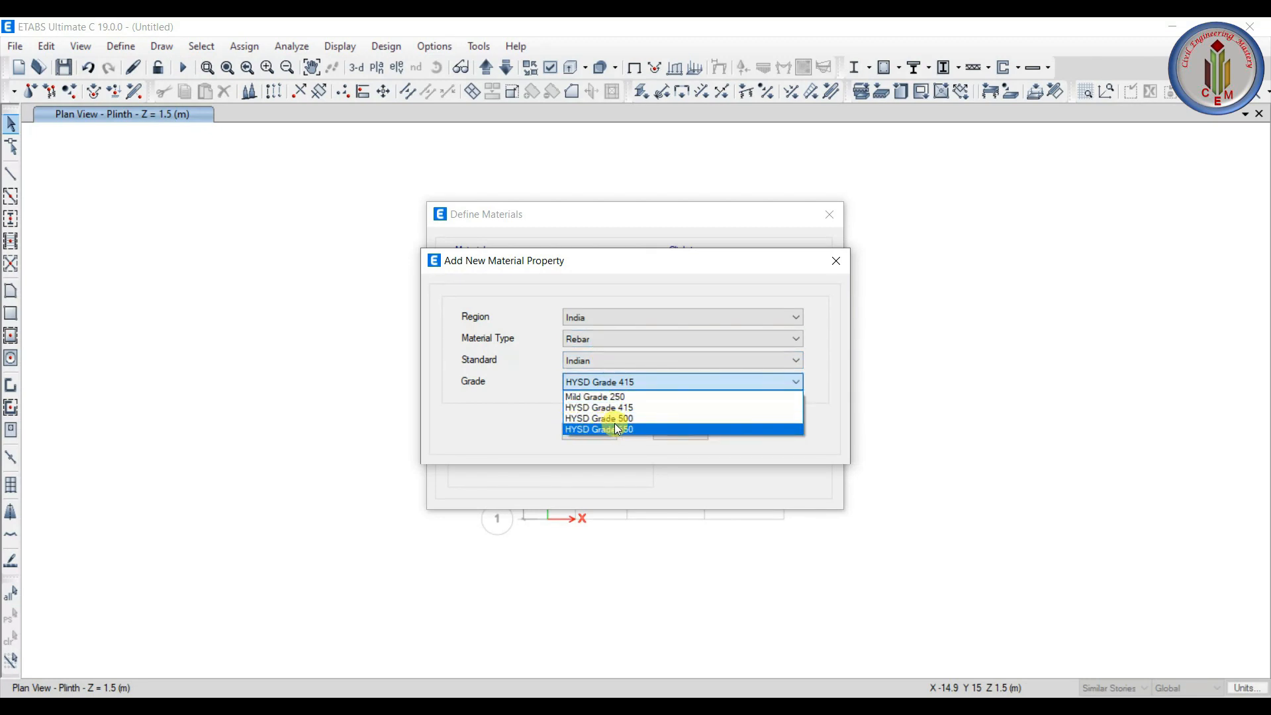
left_click(614, 420)
left_click(589, 432)
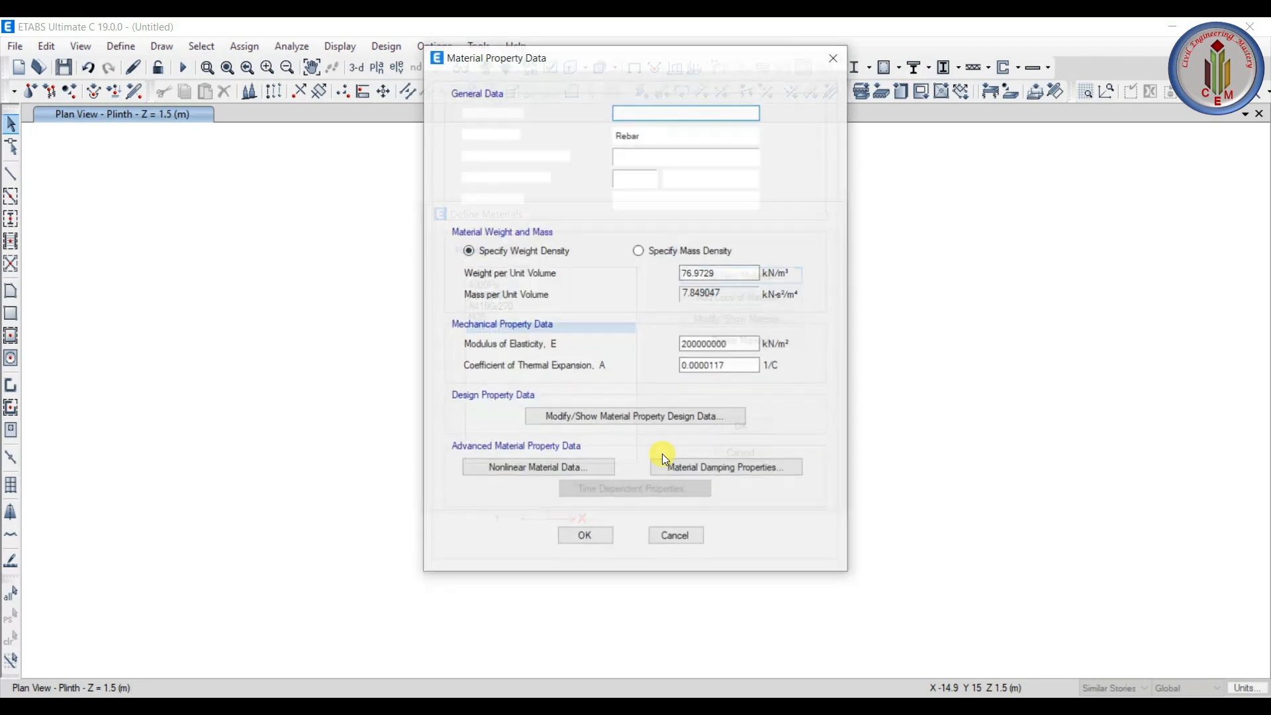
left_click(590, 537)
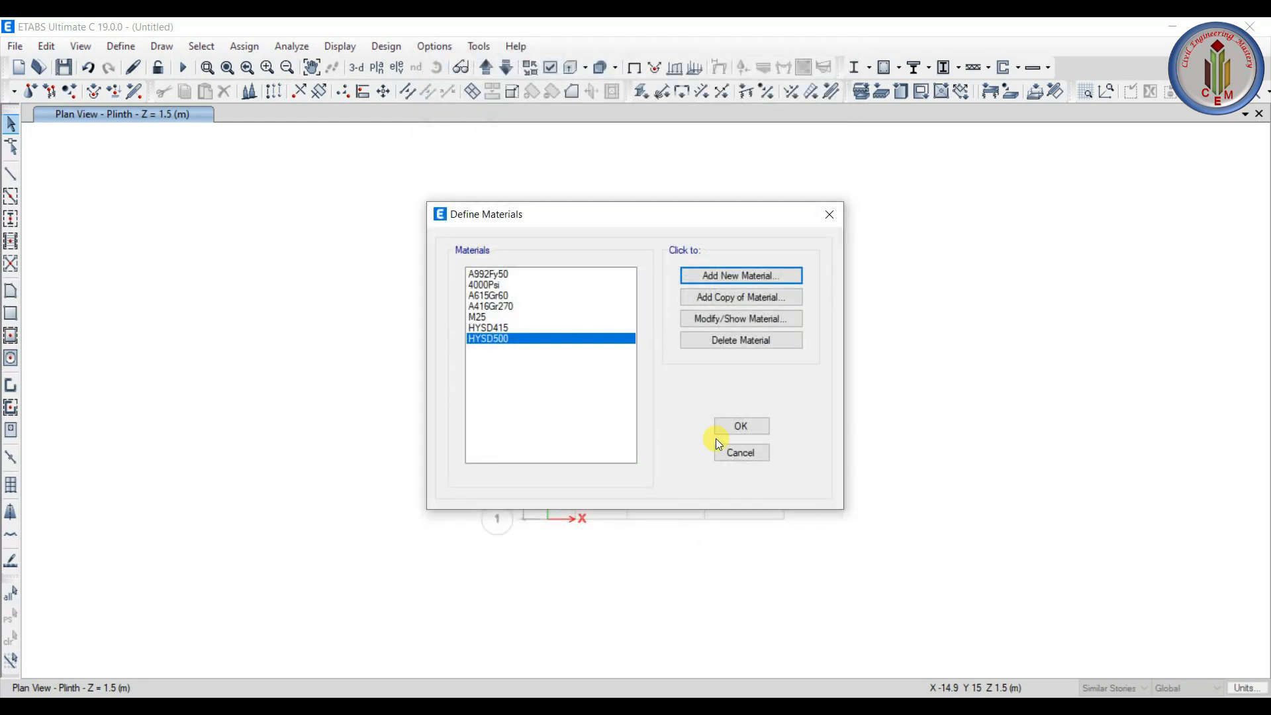
left_click(729, 427)
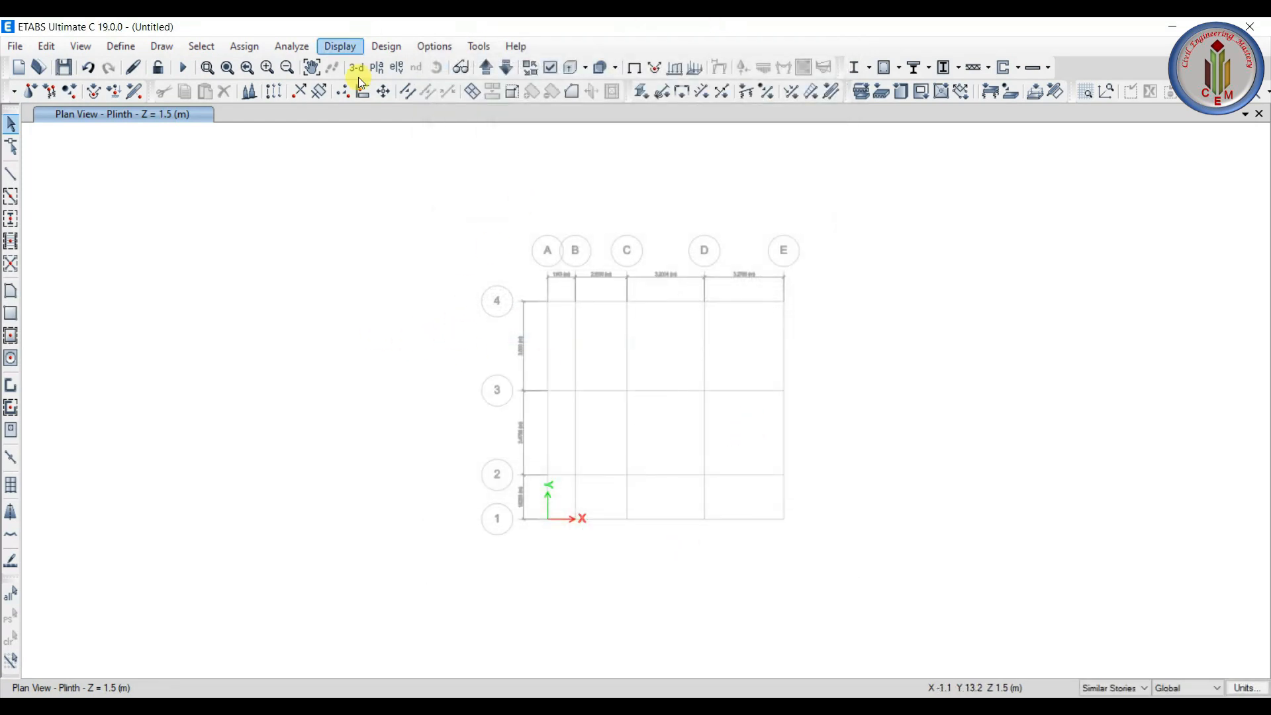
- Create a new concrete rectangular frame section named C 9X15 and assign it material M25
left_click(121, 46)
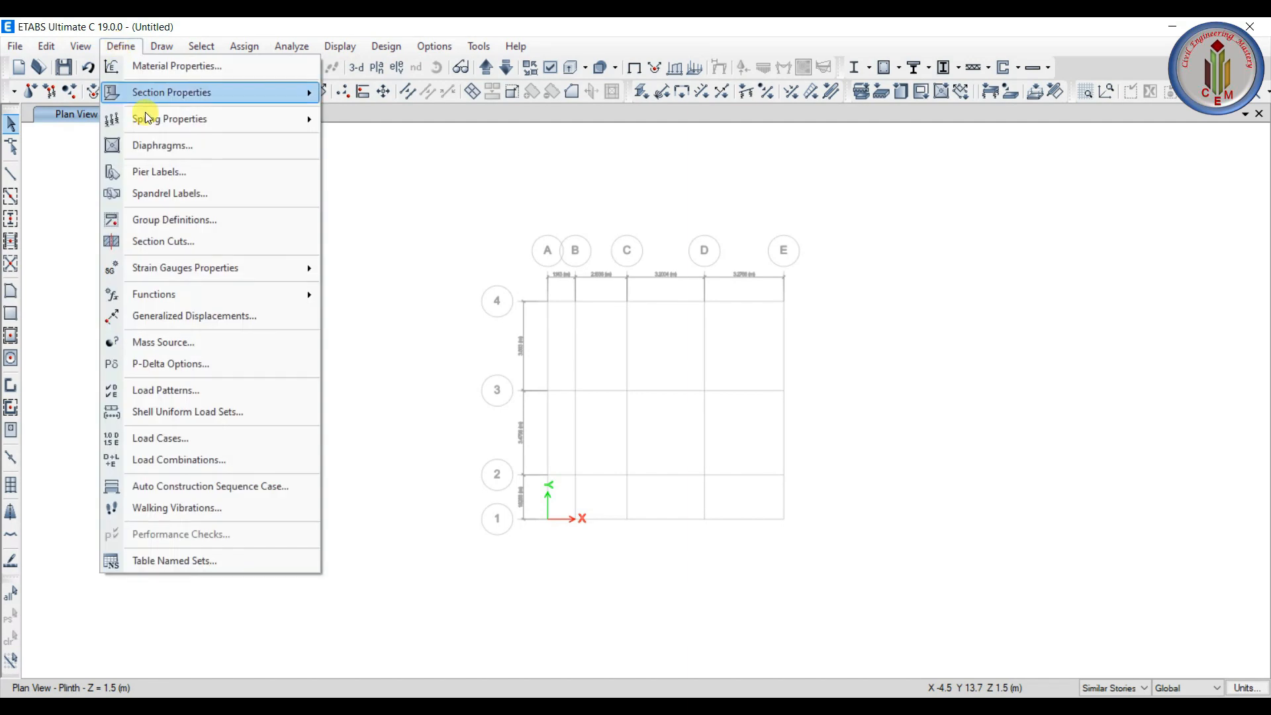
mouse_move(195, 97)
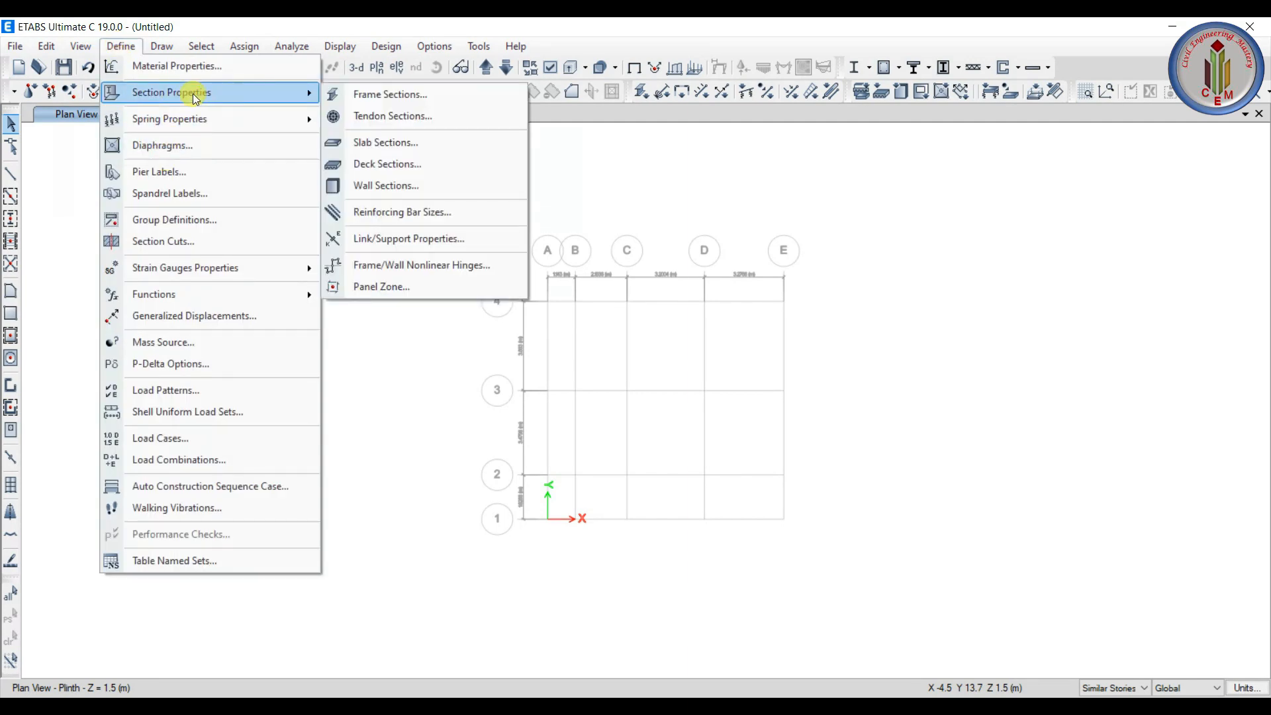
left_click(399, 96)
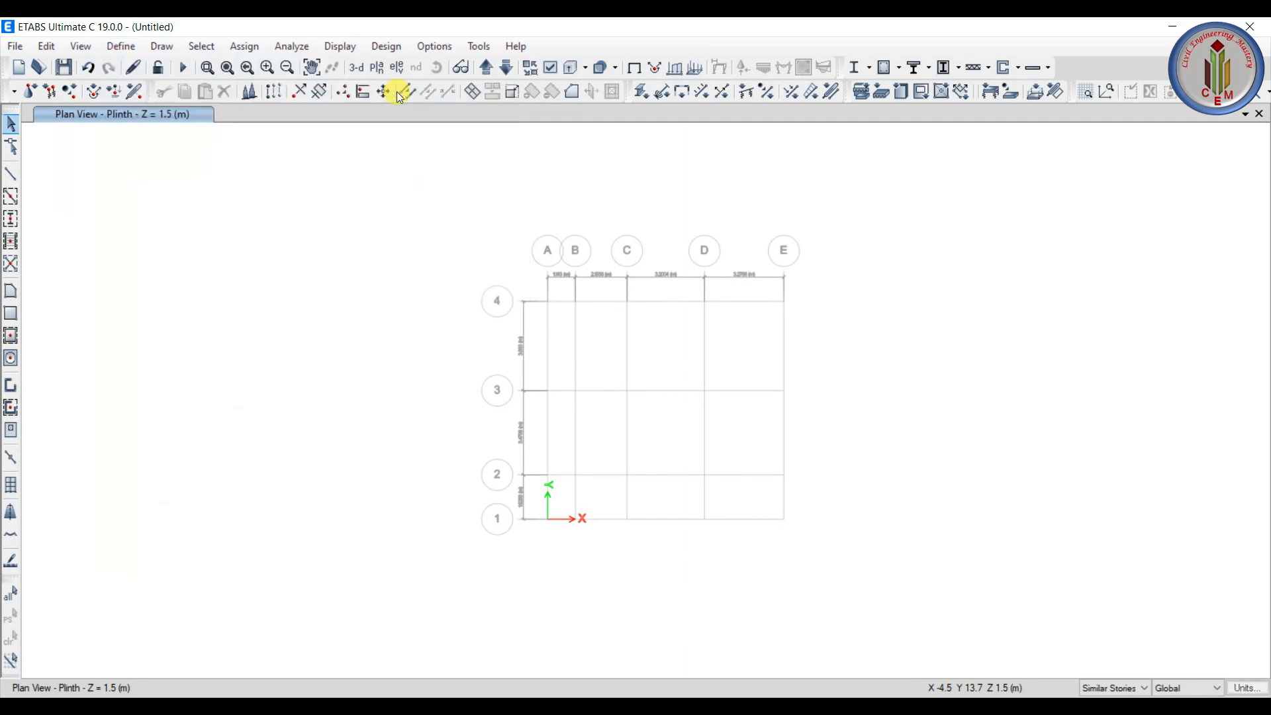
left_click(749, 233)
left_click(349, 325)
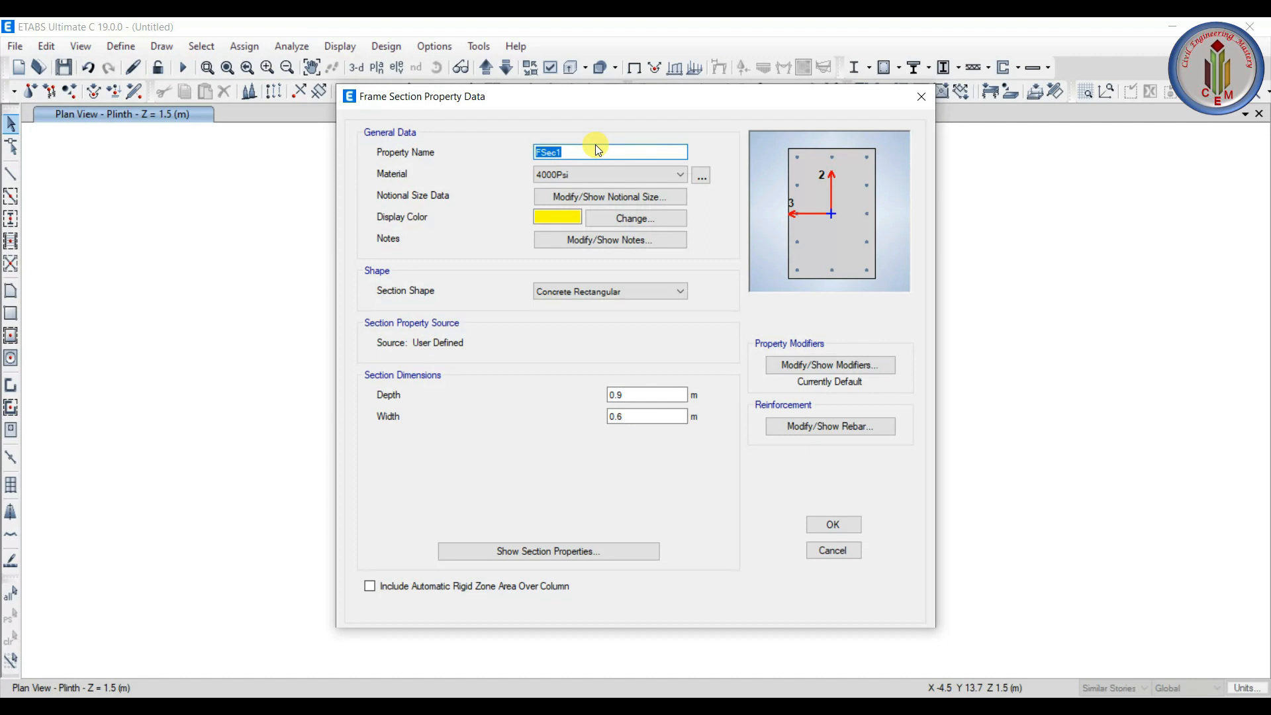
type("C 9X15")
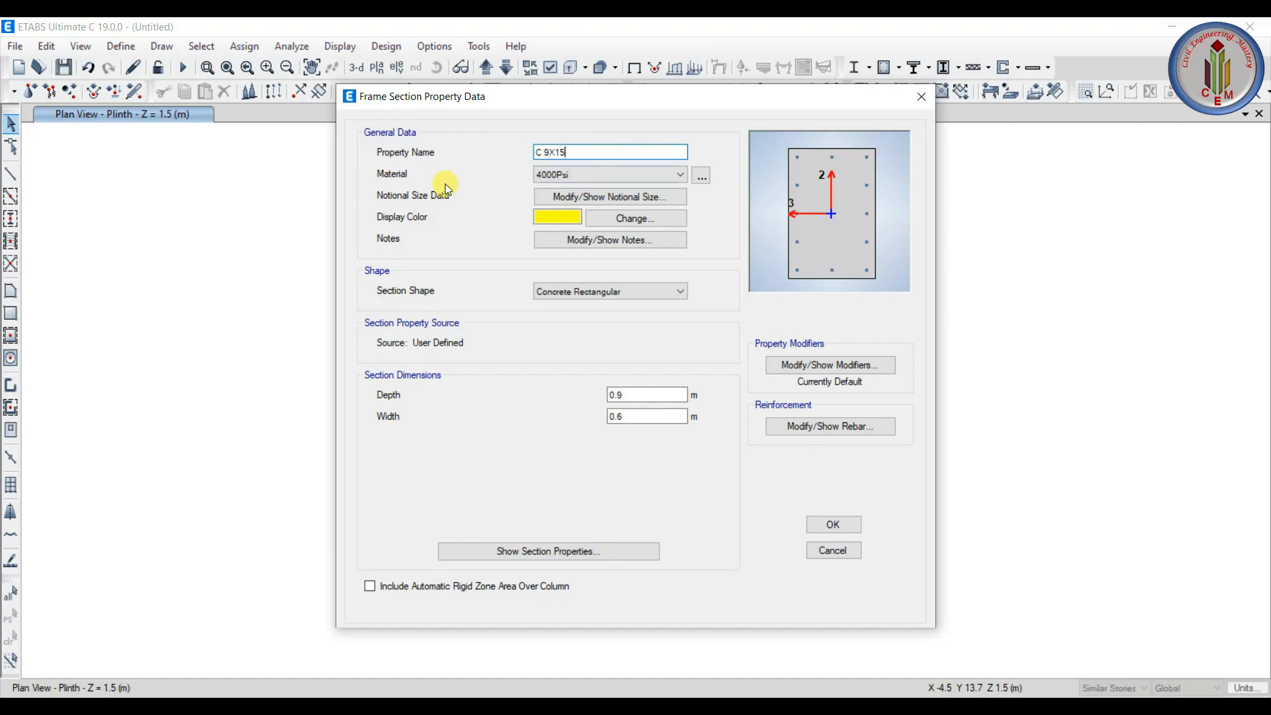
left_click(583, 175)
left_click(552, 232)
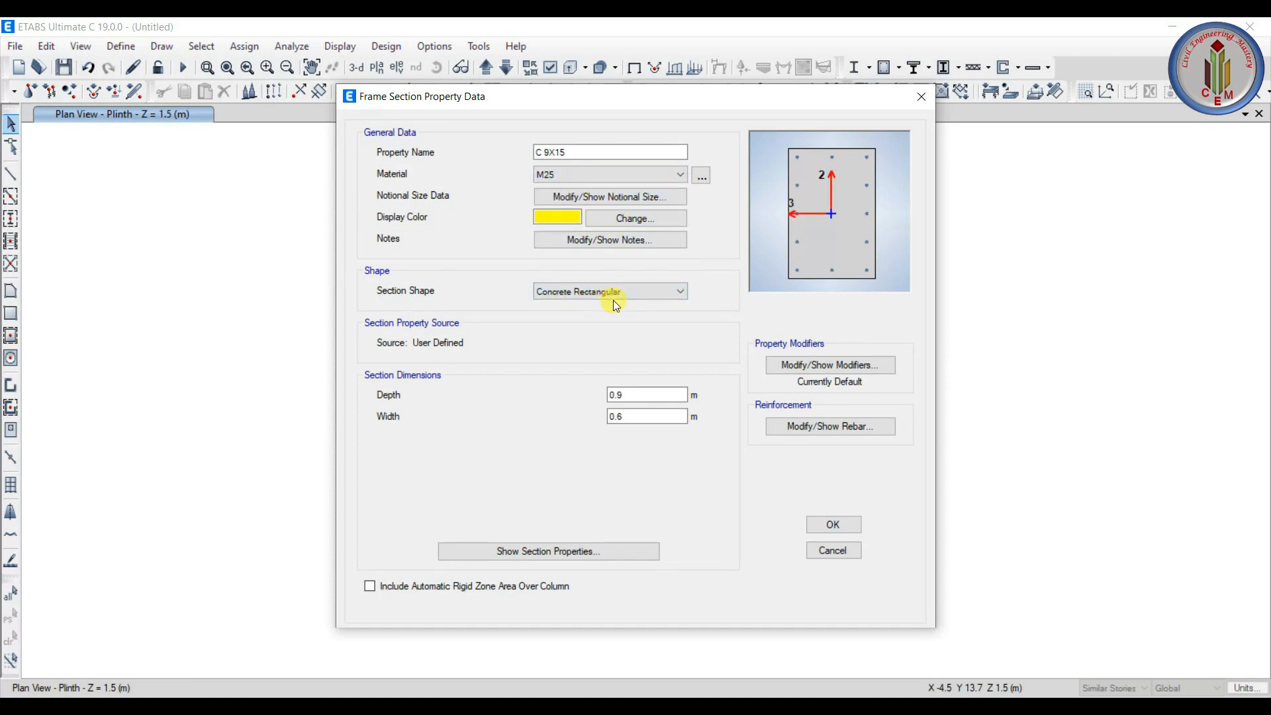
- Set the C 9X15 section's depth to 15 inches and its width to 9 inches
left_click(613, 394)
left_click_drag(613, 395, 645, 395)
type("15\"")
key("Tab")
type("9")
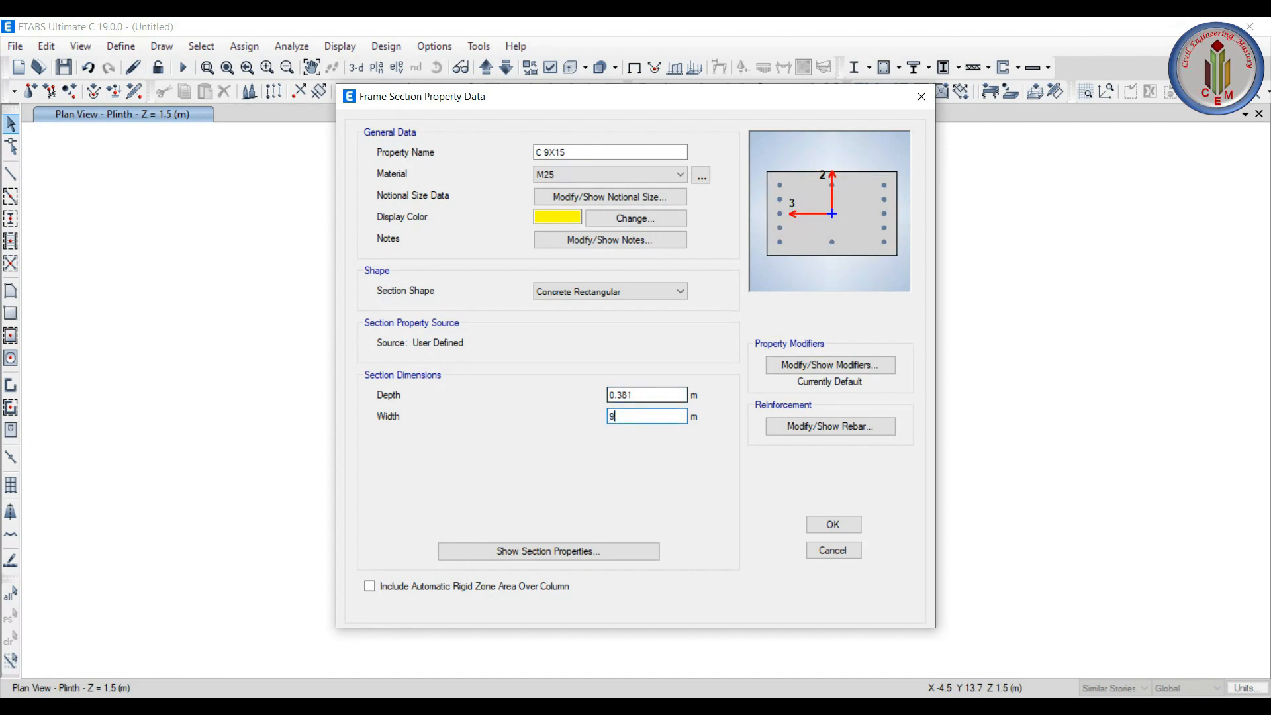
type("\"")
- In the column section's reinforcement data, set the longitudinal bars to HYSD500 and the confinement bars to HYSD415
left_click(859, 425)
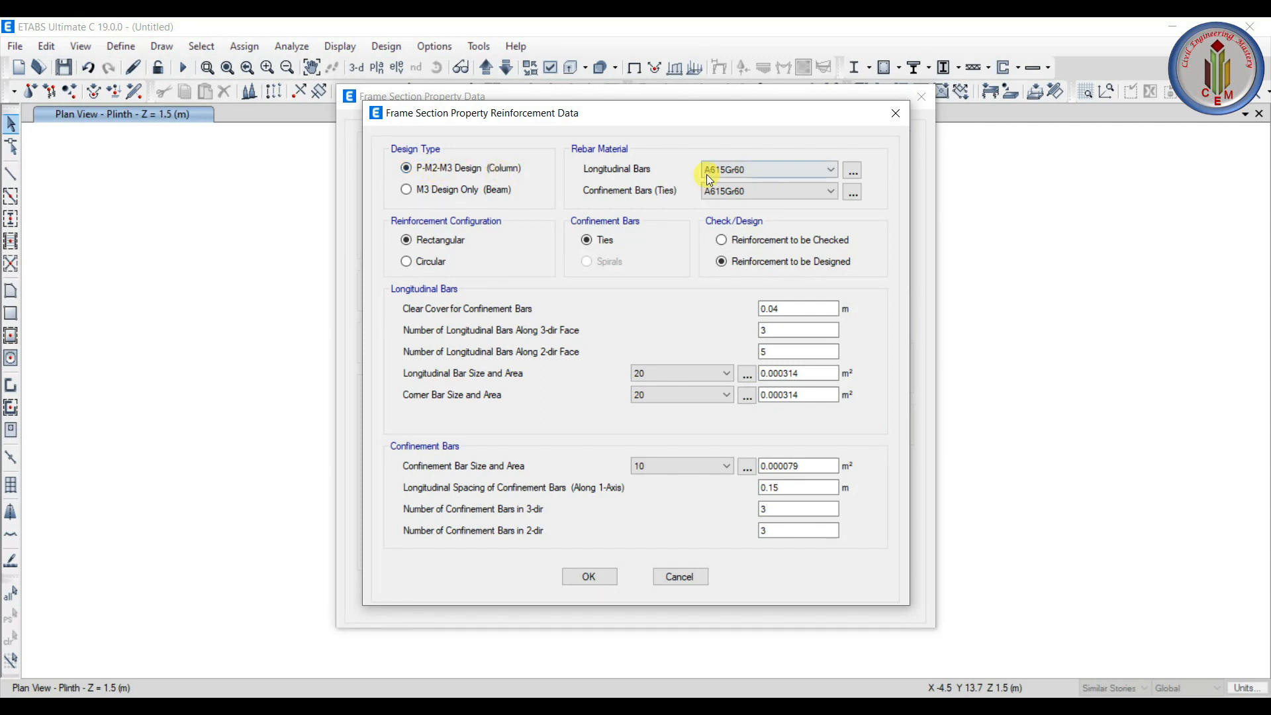
left_click(772, 174)
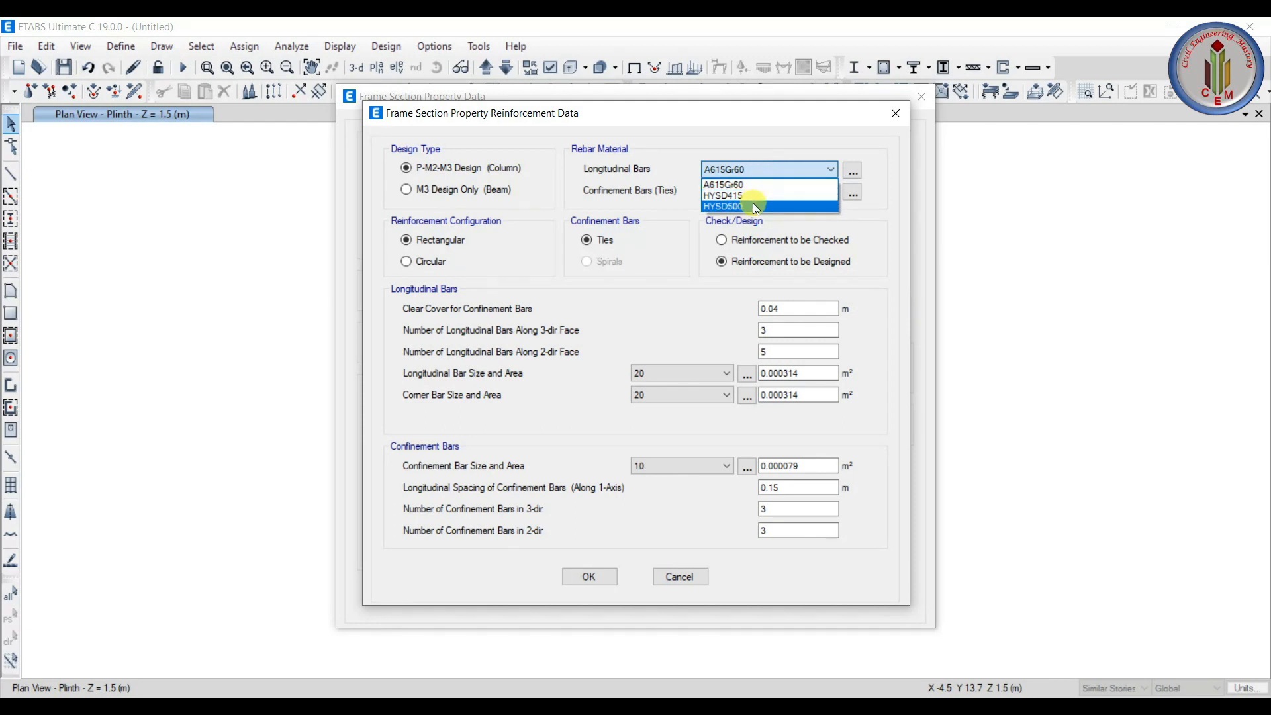
left_click(731, 205)
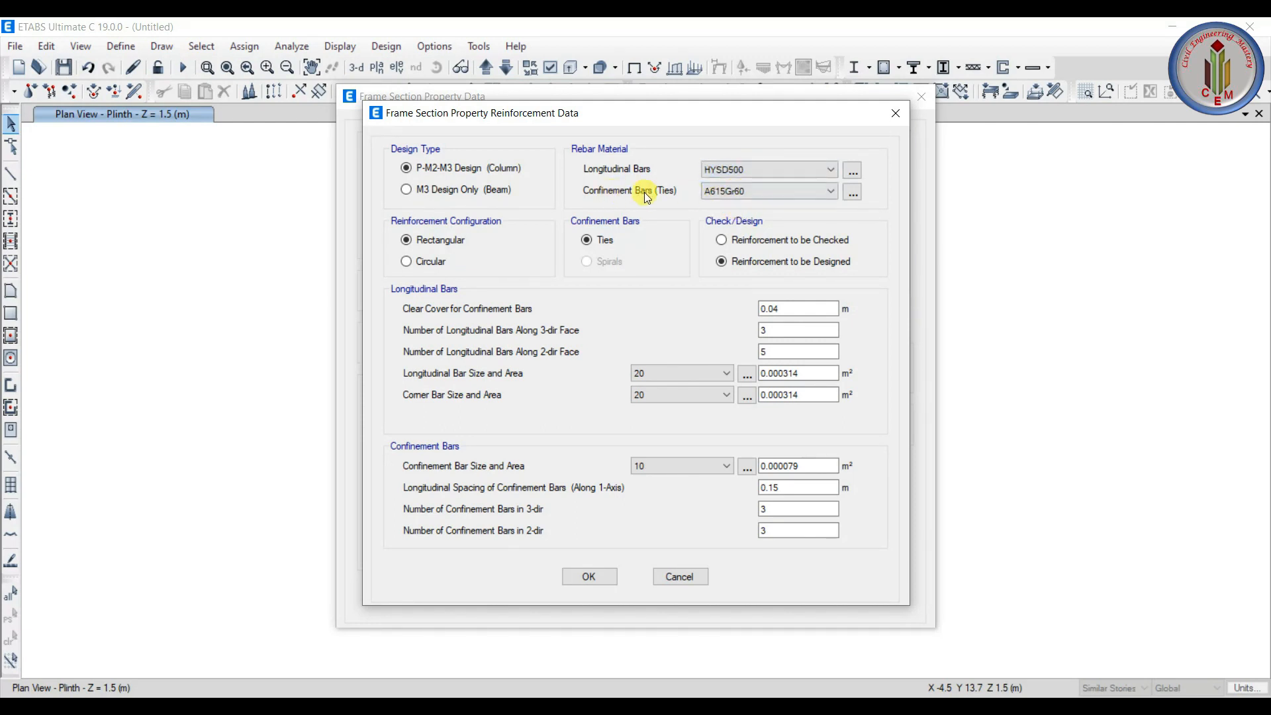
left_click(751, 192)
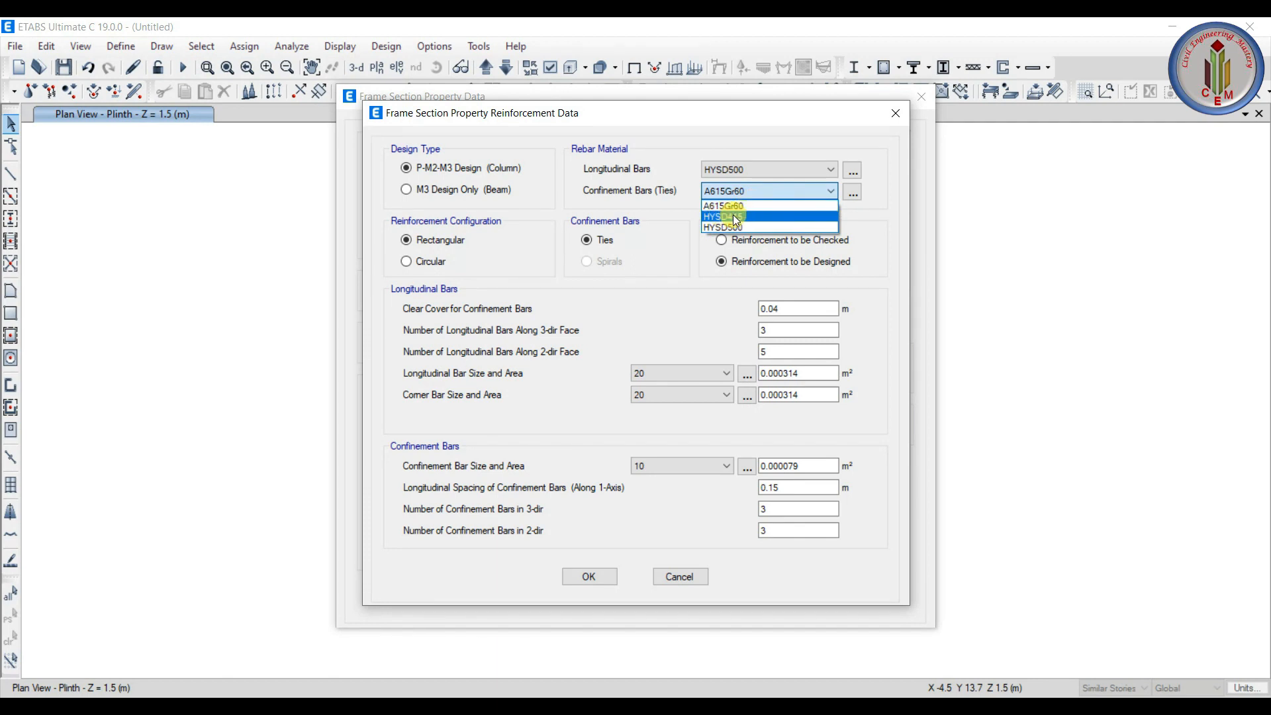
left_click(743, 217)
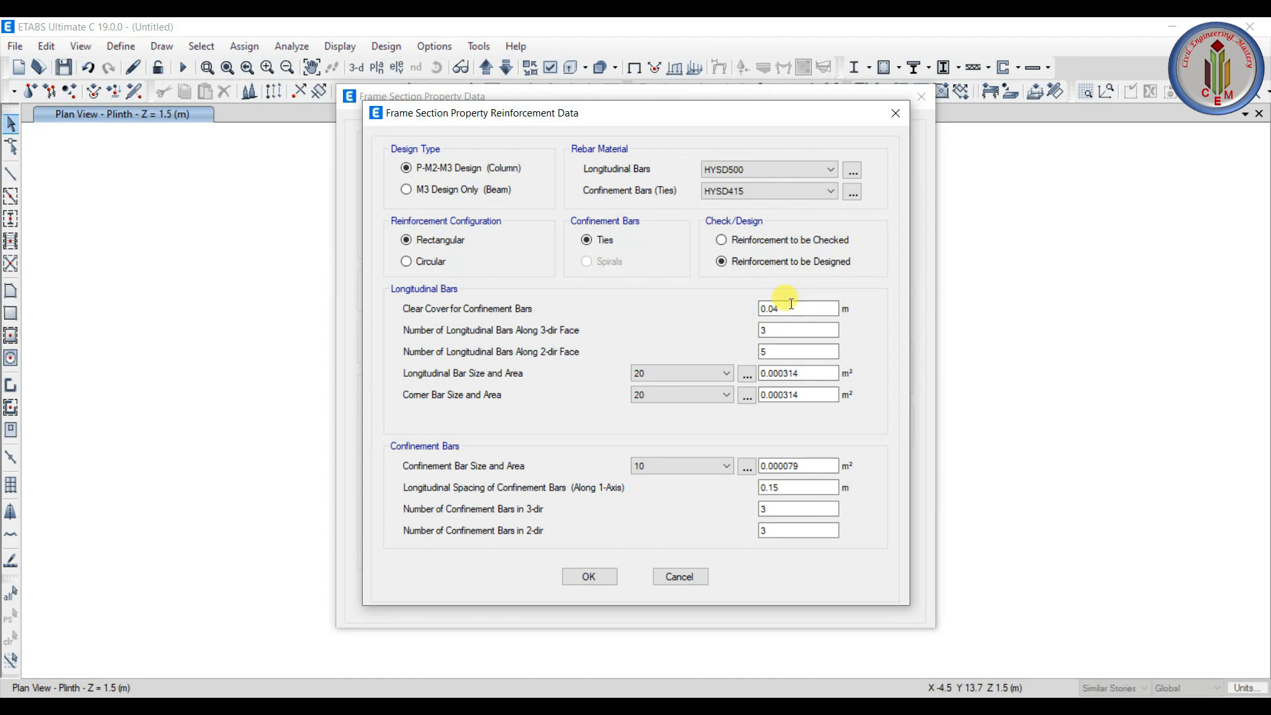
- Set the longitudinal and corner bar sizes to 12, change the confinement bar size, and accept the C 9X15 section
left_click(718, 375)
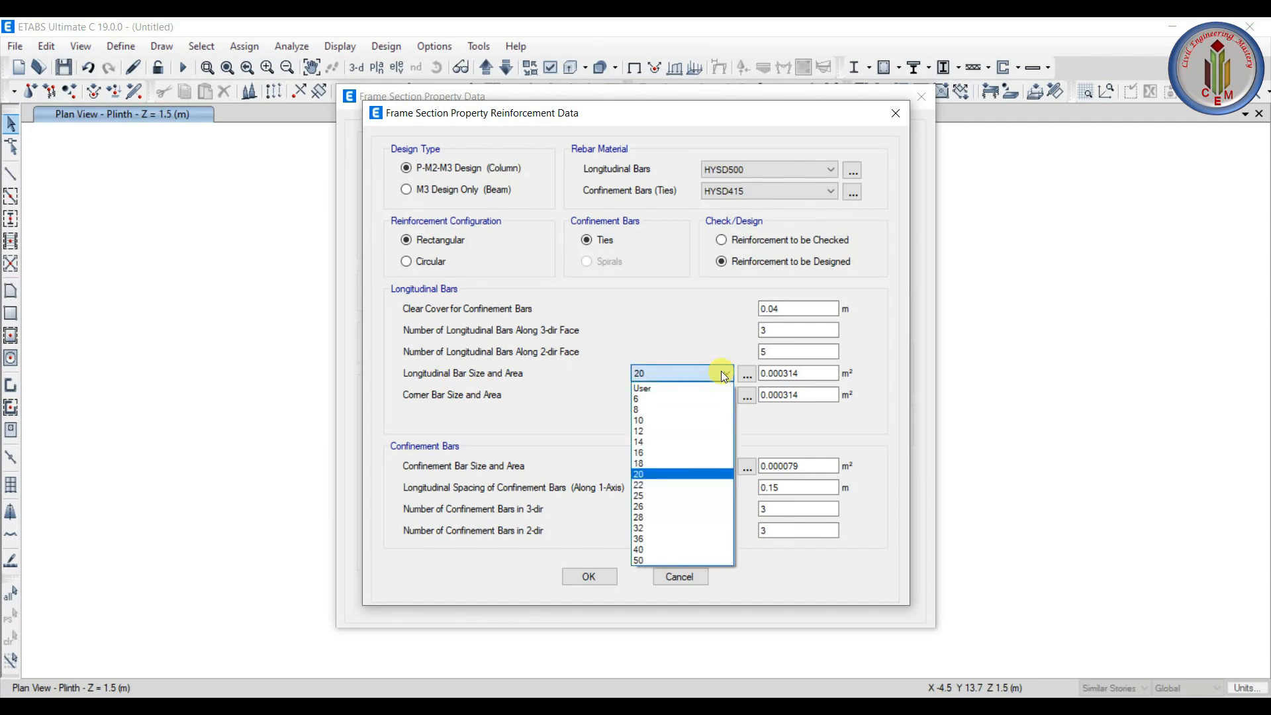
left_click(645, 432)
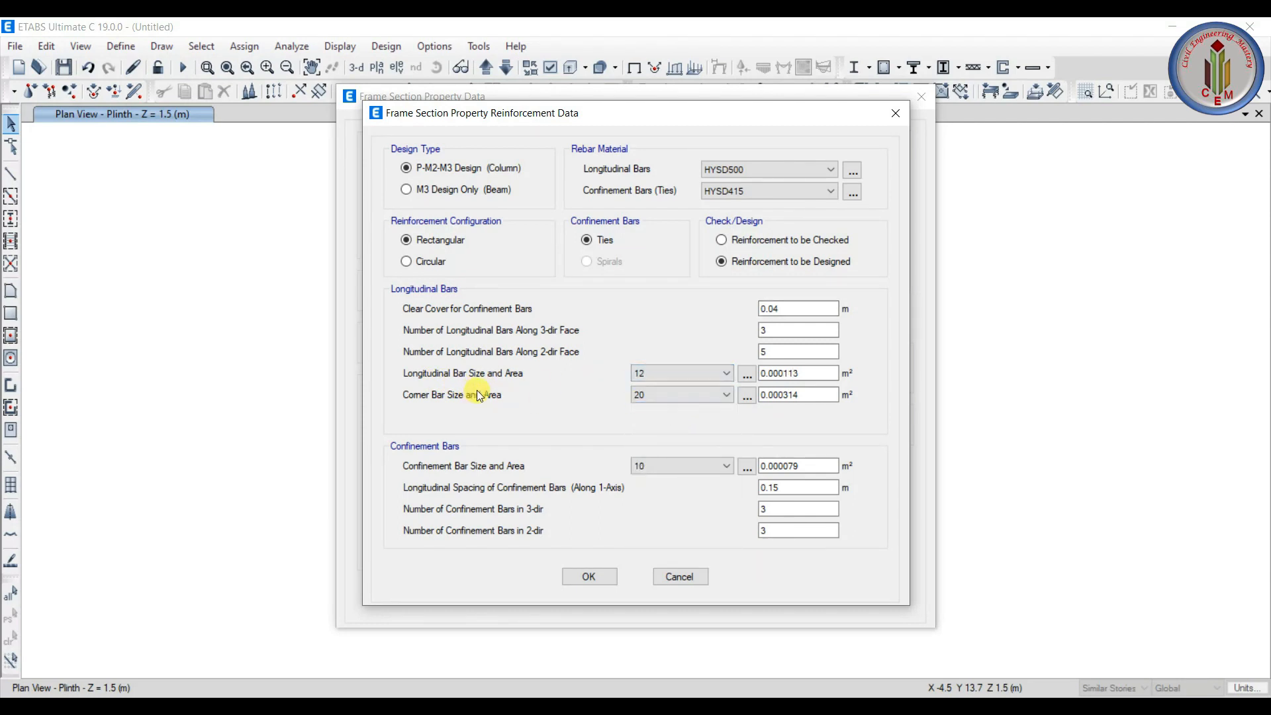
left_click(690, 394)
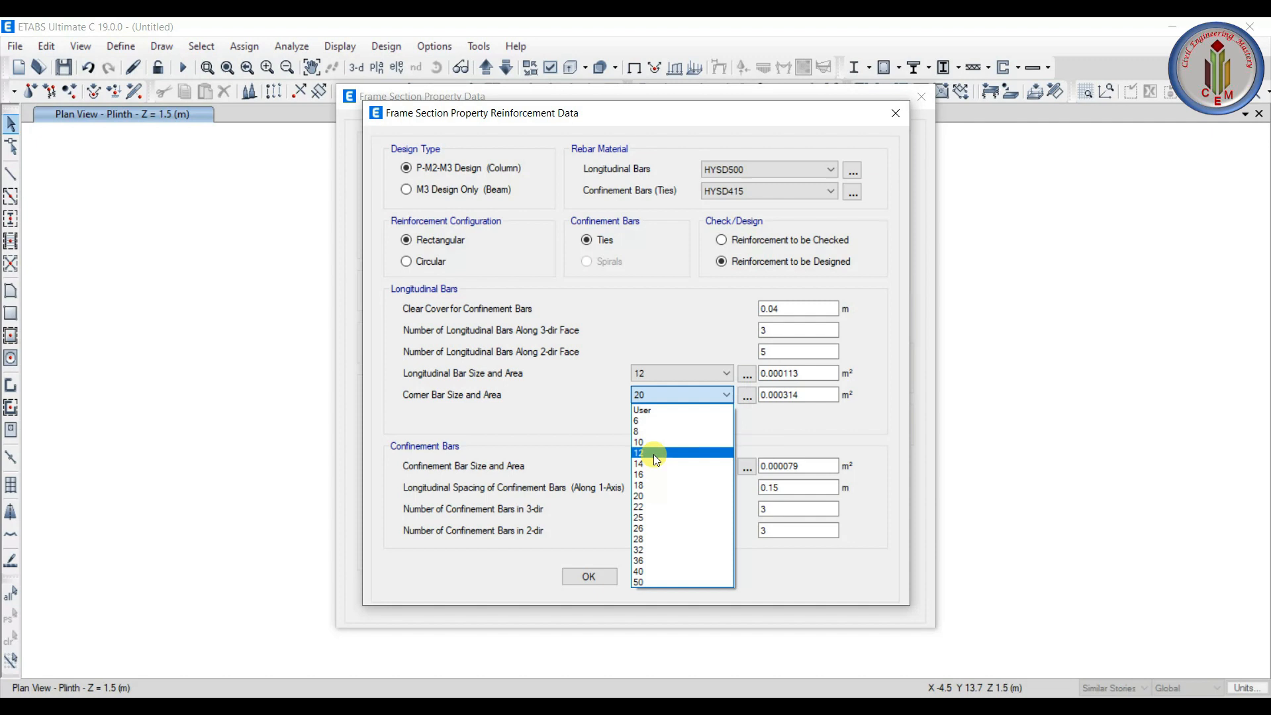
left_click(653, 453)
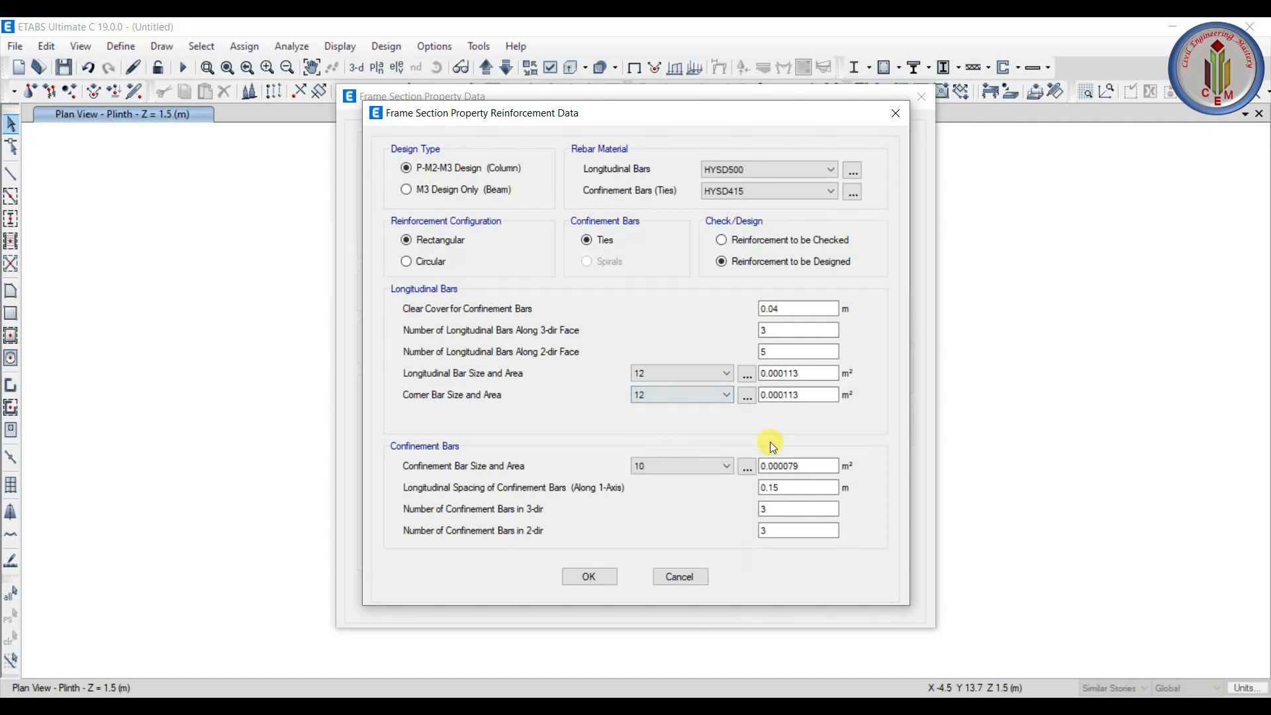
left_click(667, 469)
left_click(651, 497)
left_click(583, 577)
left_click(829, 525)
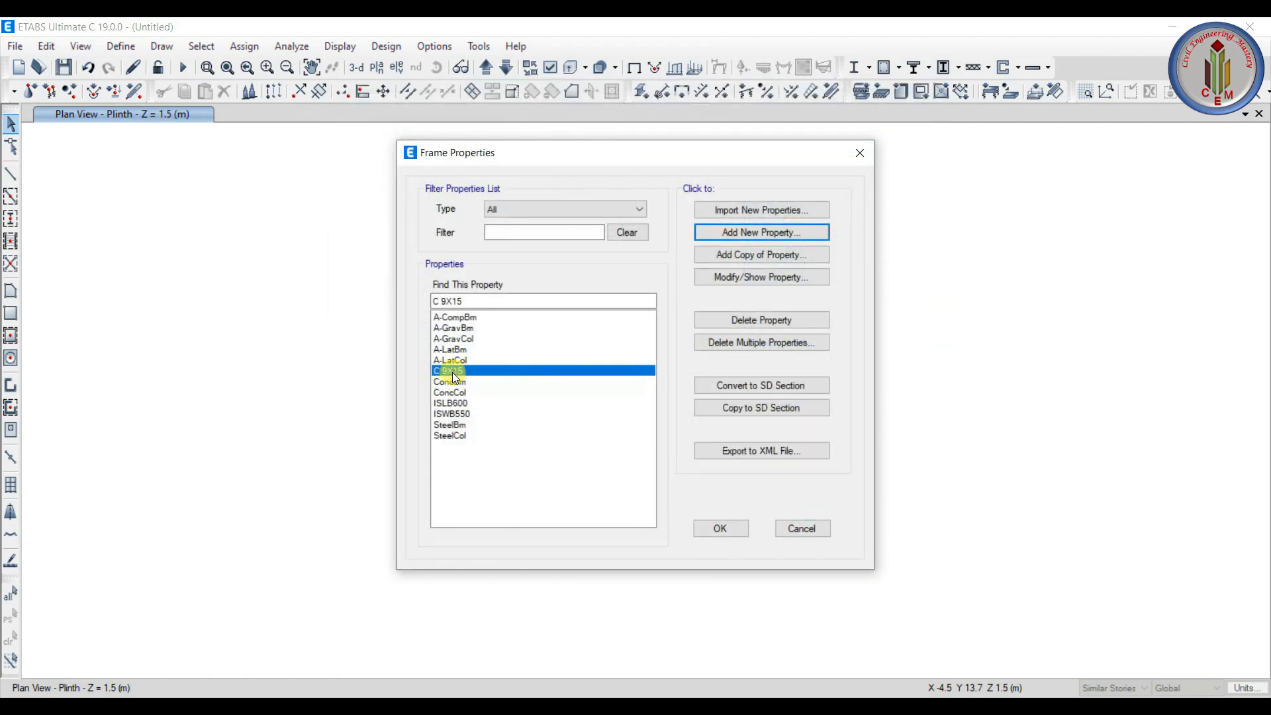
- Delete all the predefined frame sections at once, keeping only C 9X15
left_click(460, 435)
left_click(458, 424)
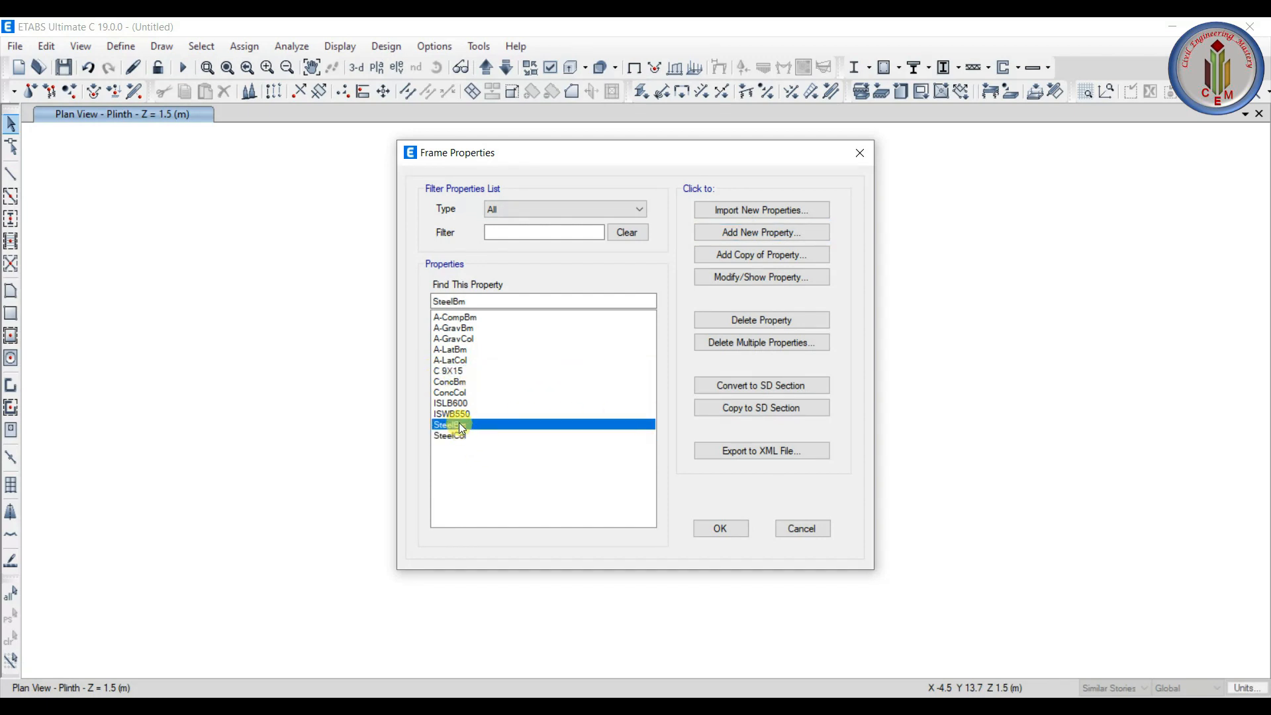
left_click(717, 345)
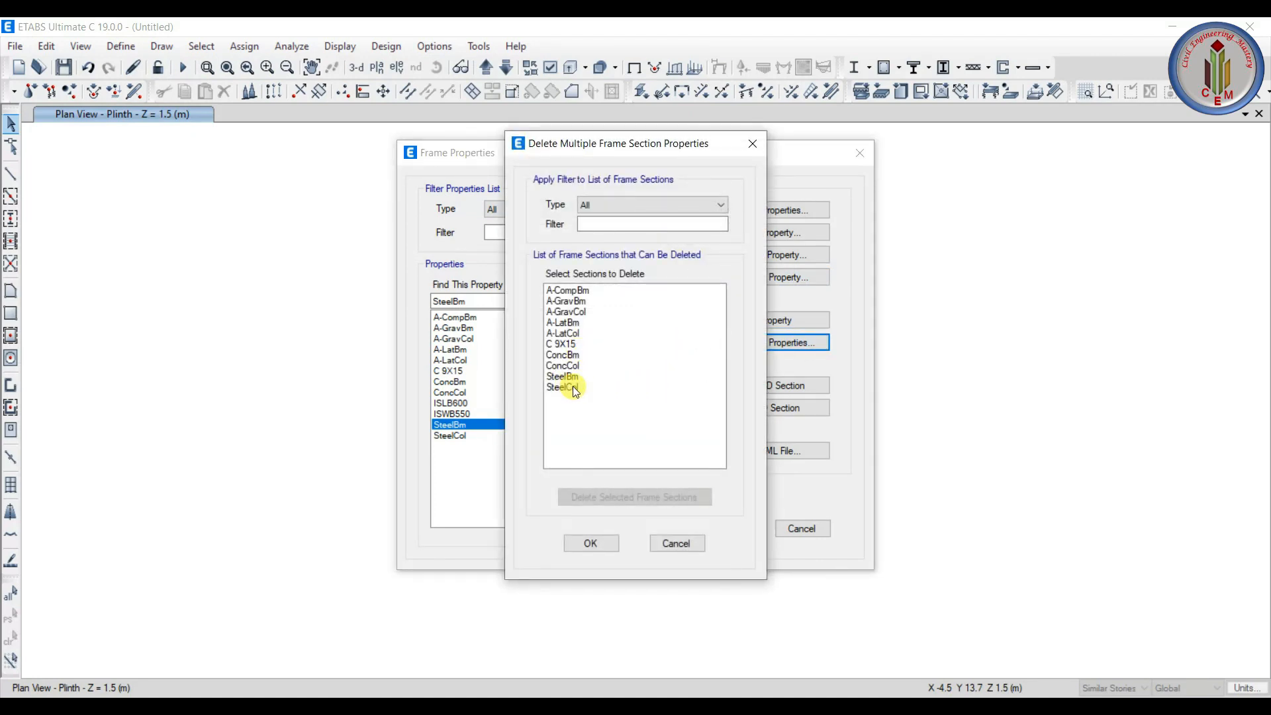
left_click(626, 496)
left_click_drag(595, 388, 566, 290)
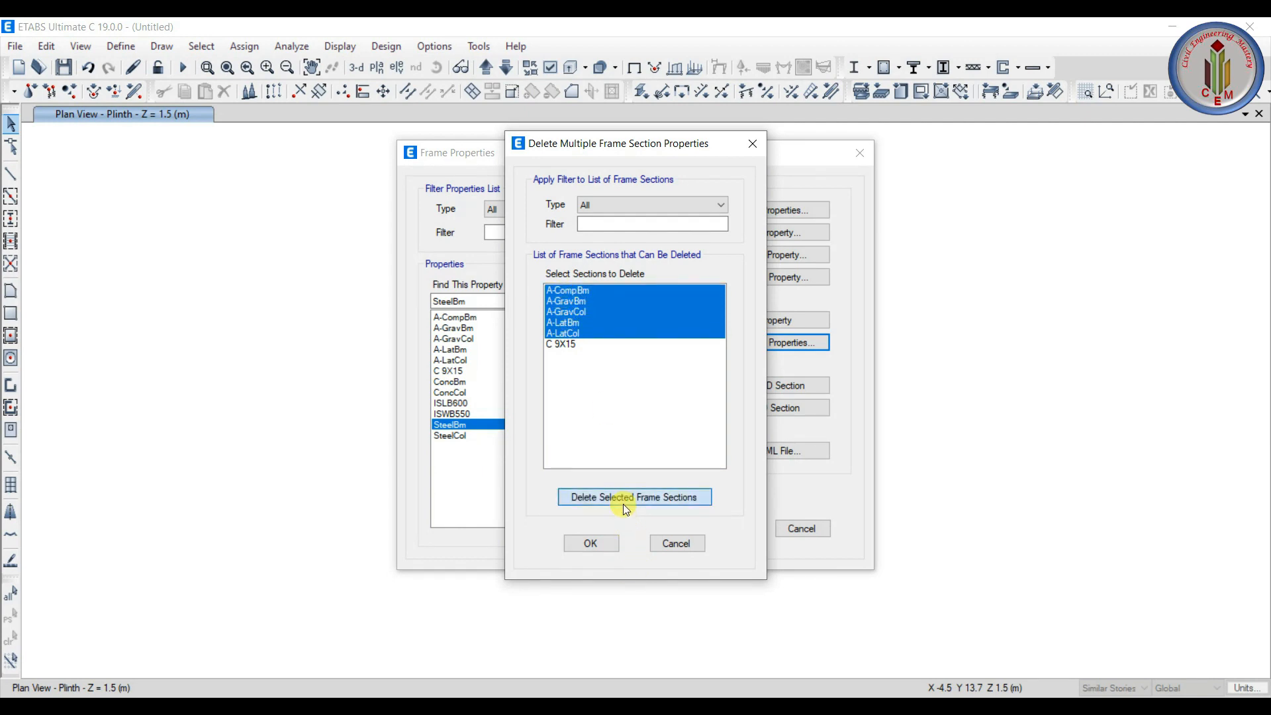
left_click(625, 498)
key("Return")
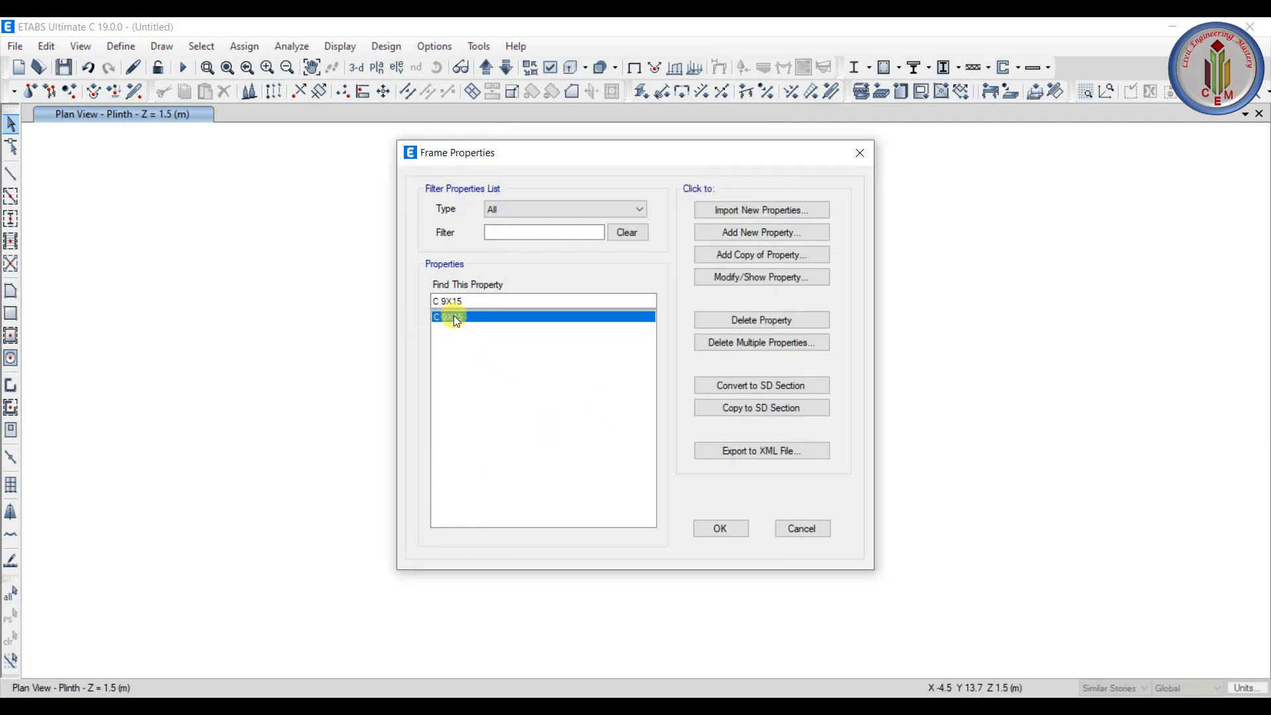
- Add a concrete rectangular frame section named B 9X15 with M25 as its material
left_click(734, 233)
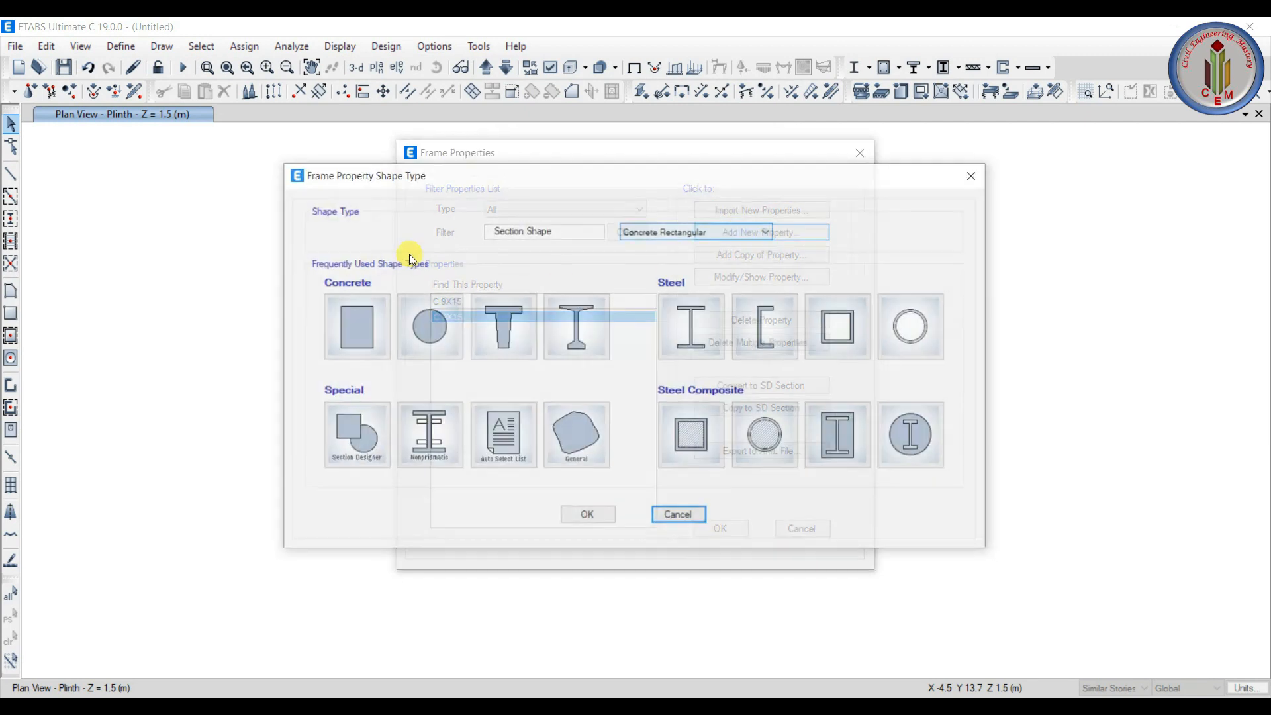
left_click(356, 325)
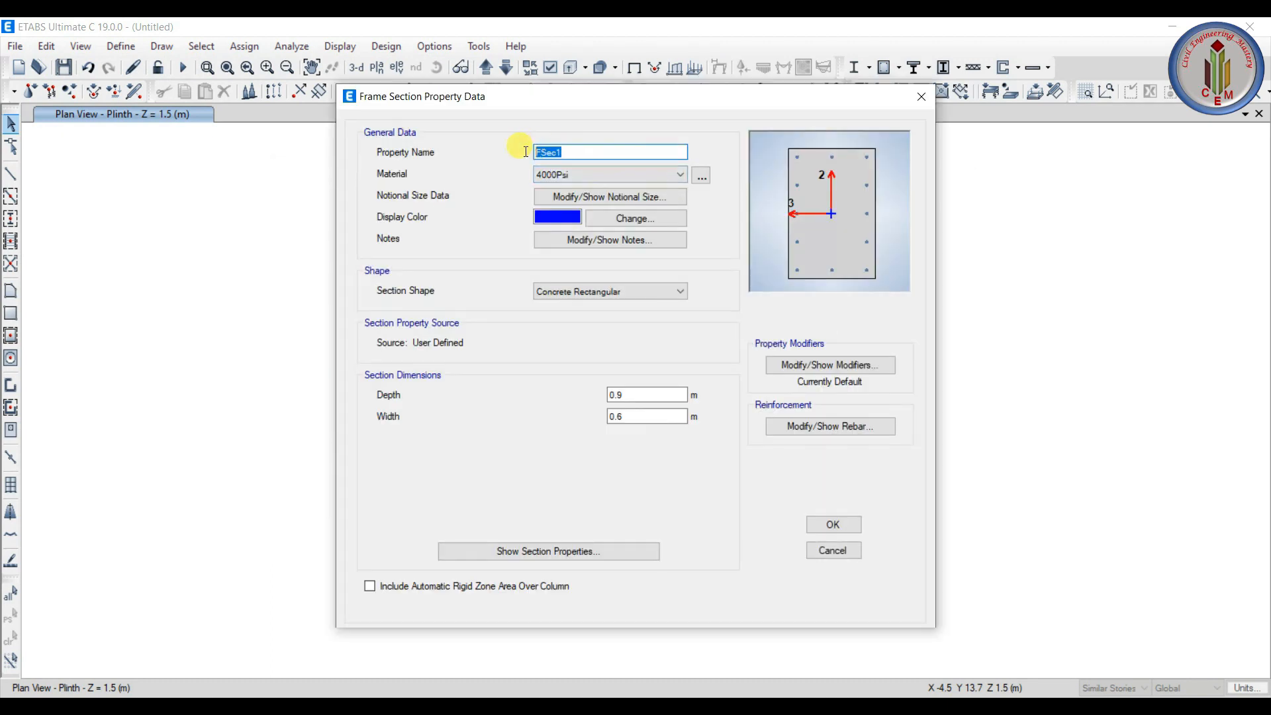
type("B 9X15")
left_click(603, 174)
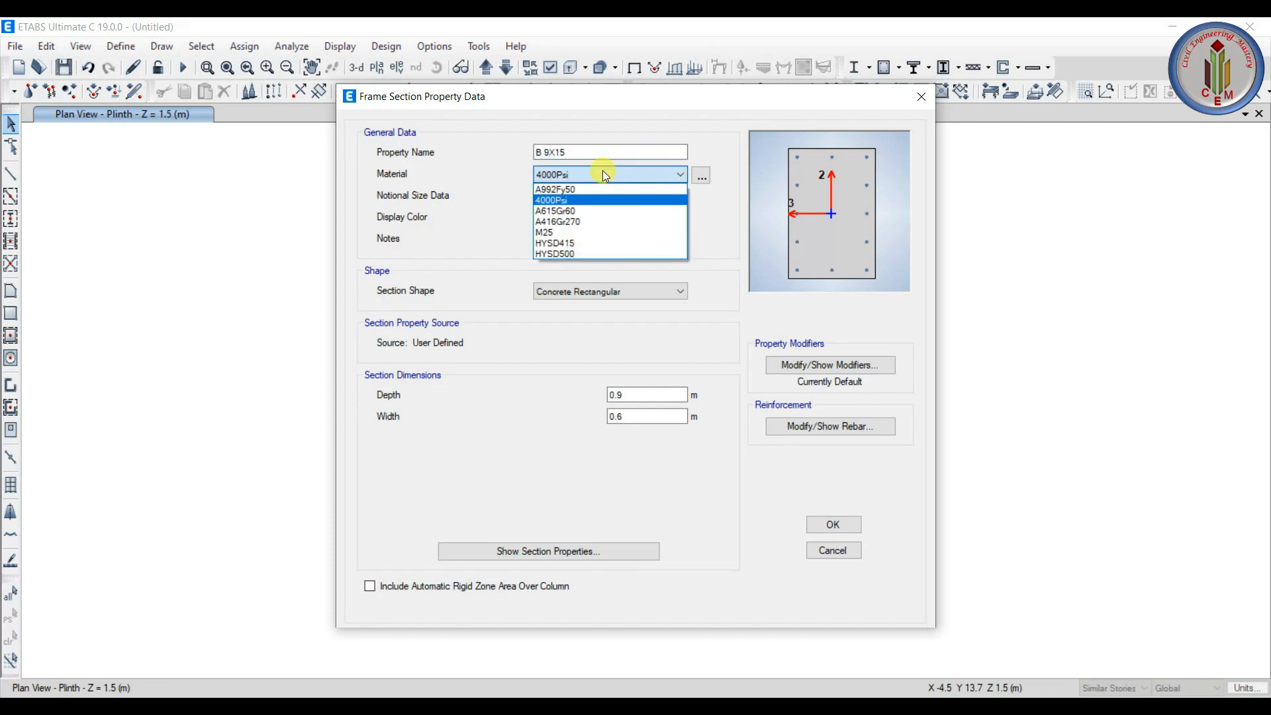
left_click(549, 234)
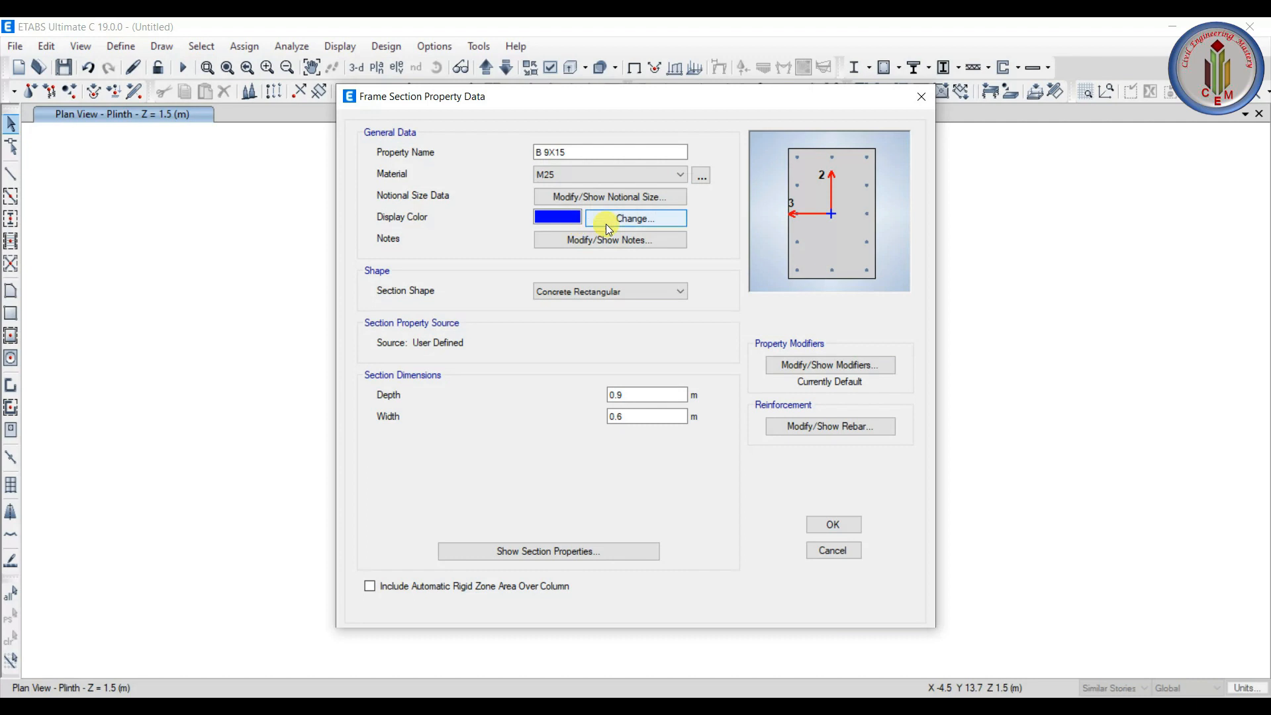
- Set the B 9X15 section's depth to 0.381 m and its width to 9 inches
left_click_drag(637, 400, 535, 397)
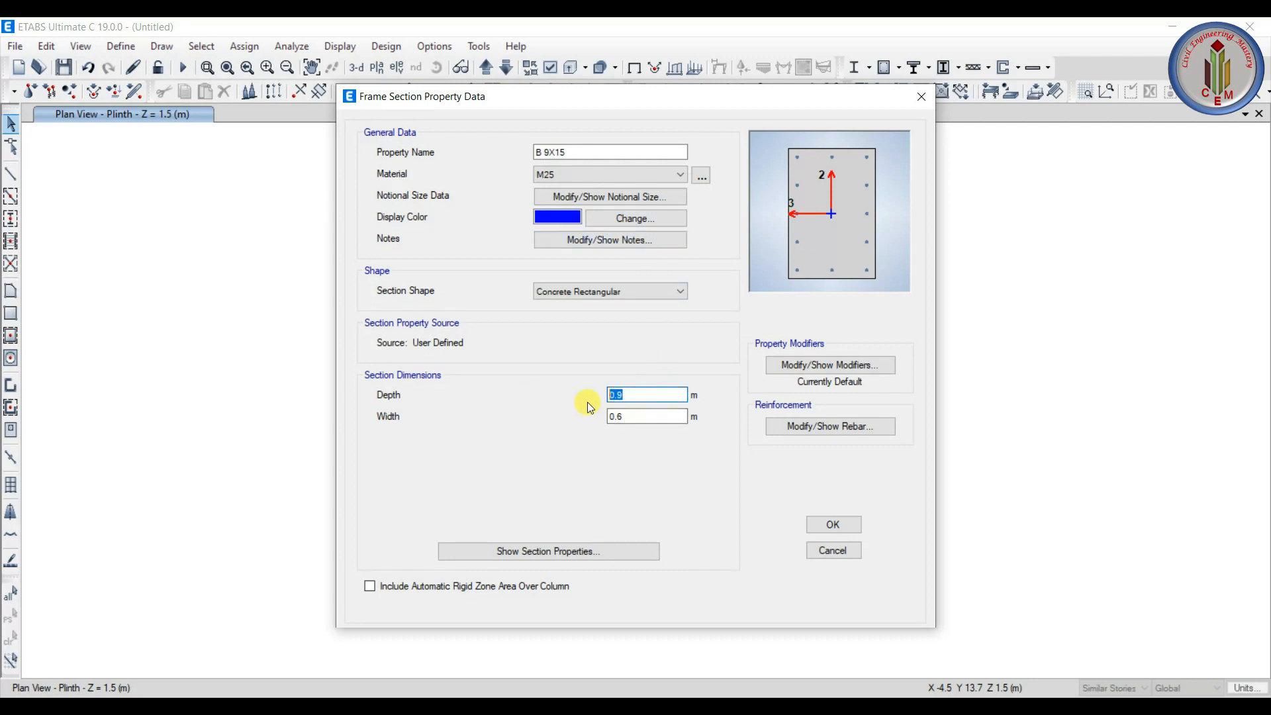
type("0.381")
key("Tab")
type("9")
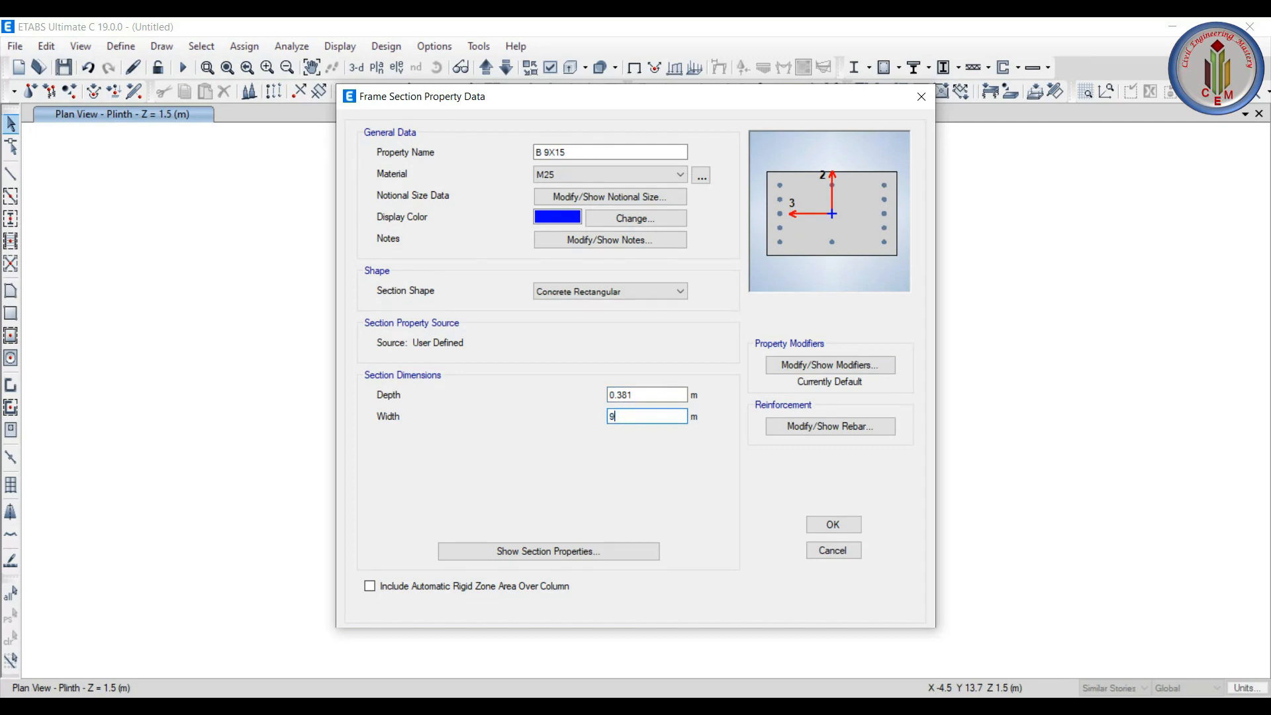
- Make B 9X15 an M3 design only beam with HYSD500 longitudinal bars and HYSD415 confinement bars
left_click(837, 428)
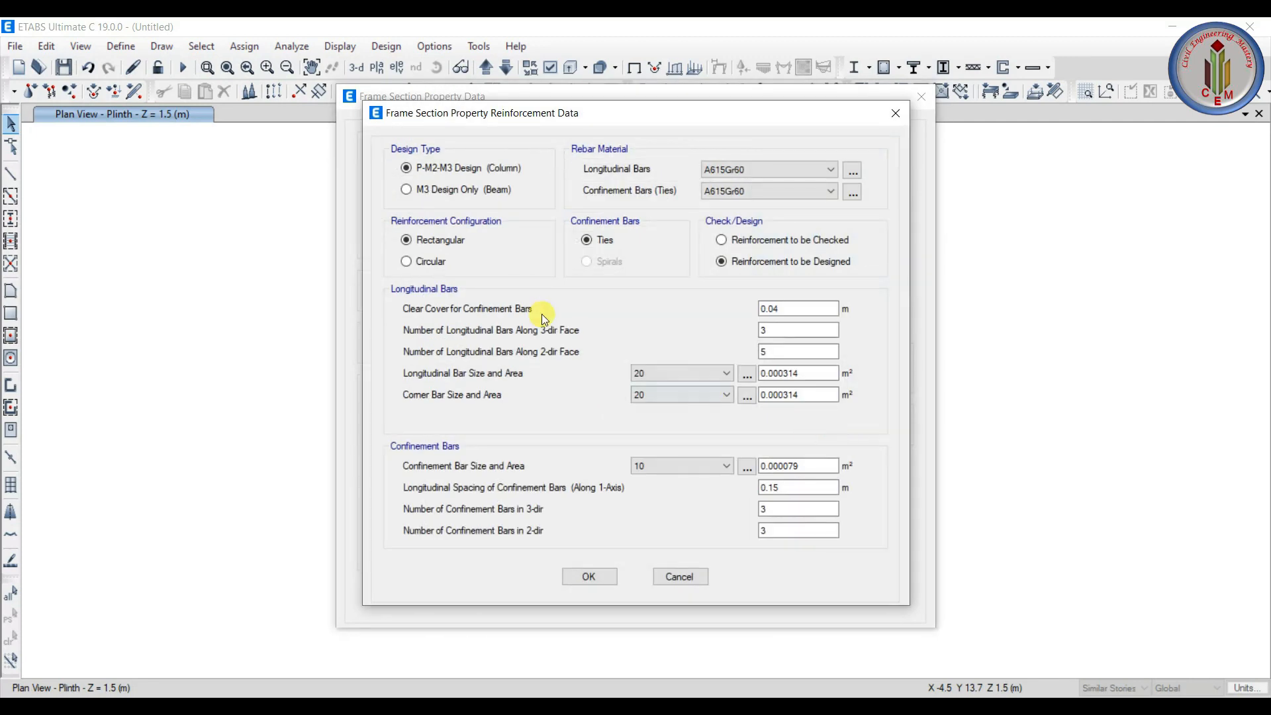
left_click(456, 196)
left_click(779, 168)
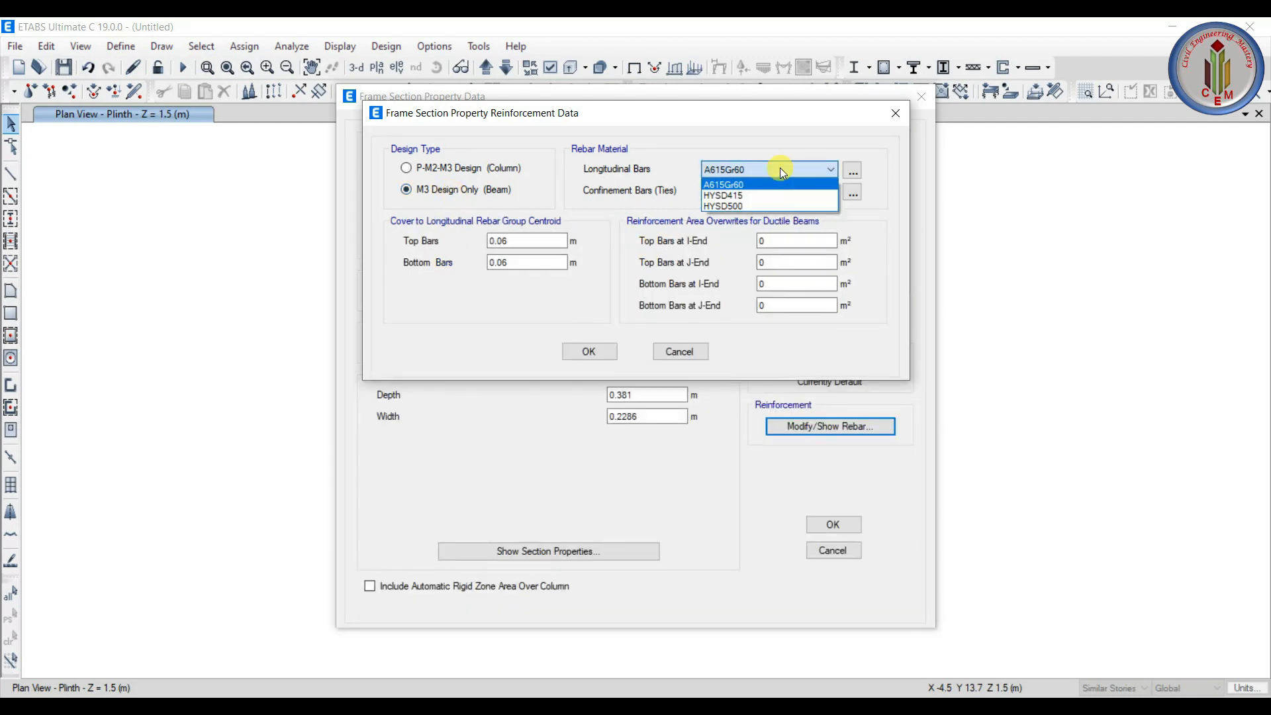
left_click(740, 204)
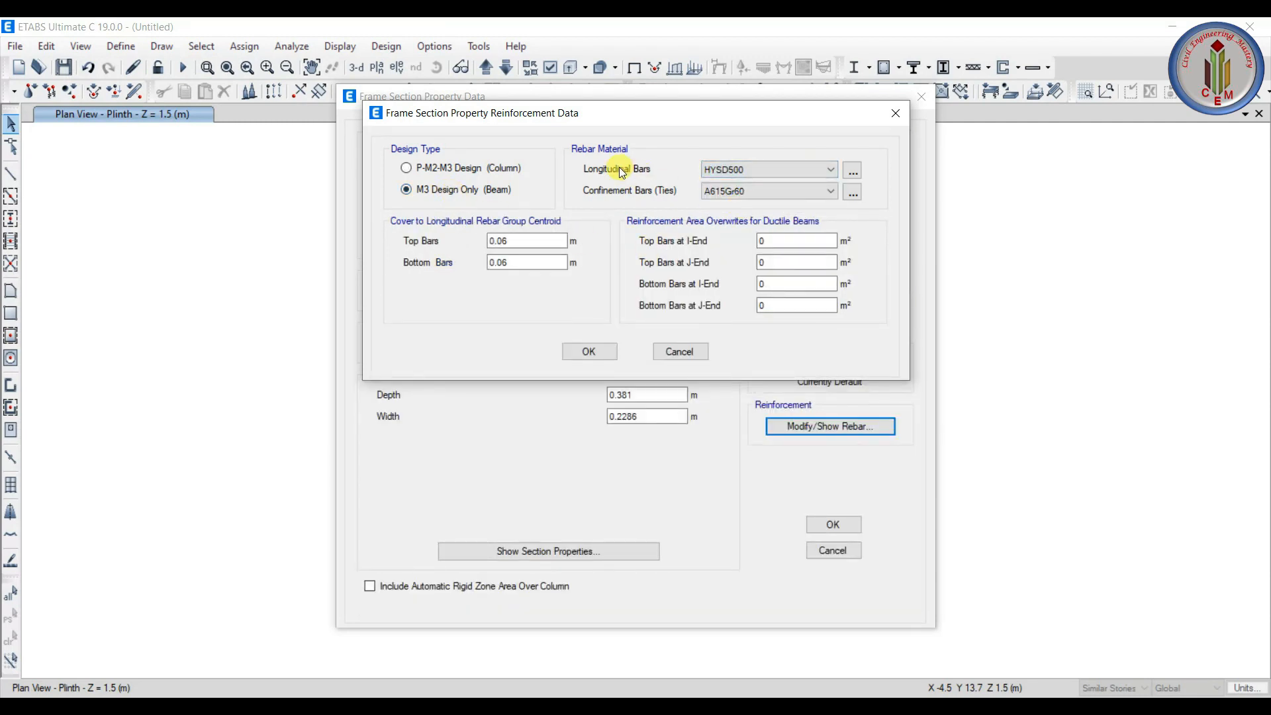
left_click(760, 193)
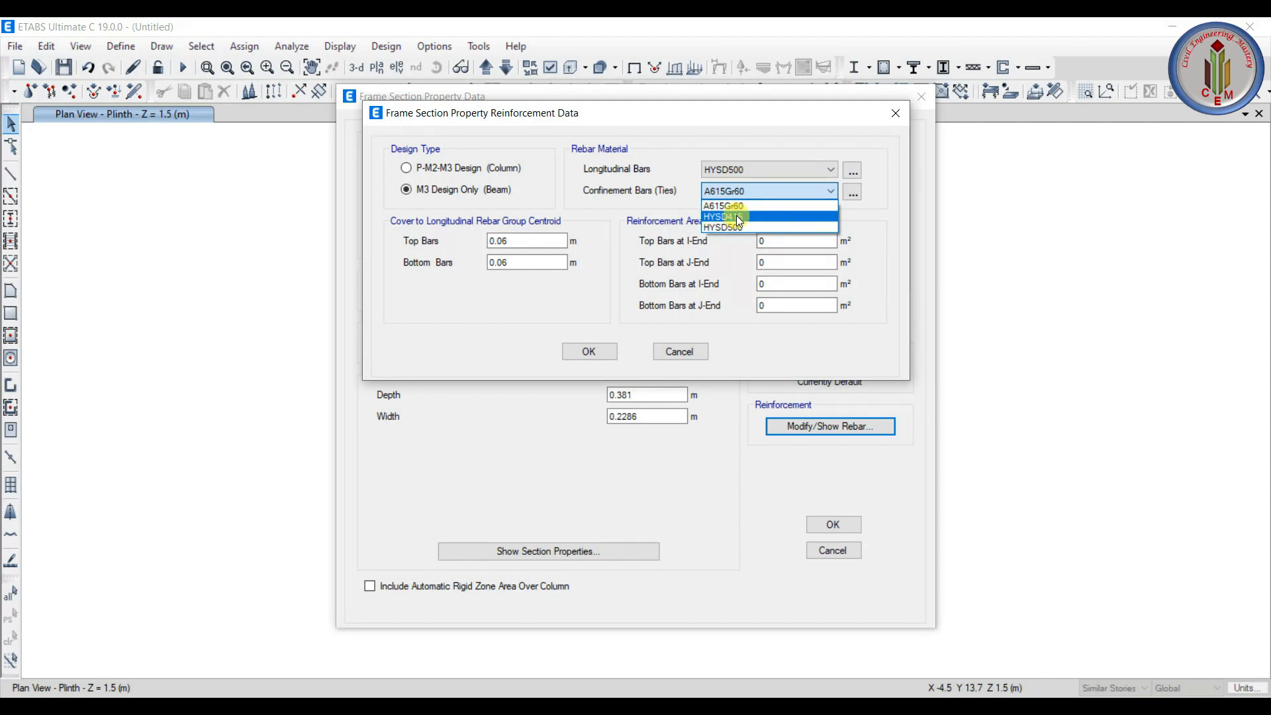
left_click(737, 216)
- Set the beam's top and bottom bar cover to 0.025 m and accept the B 9X15 section
left_click(523, 241)
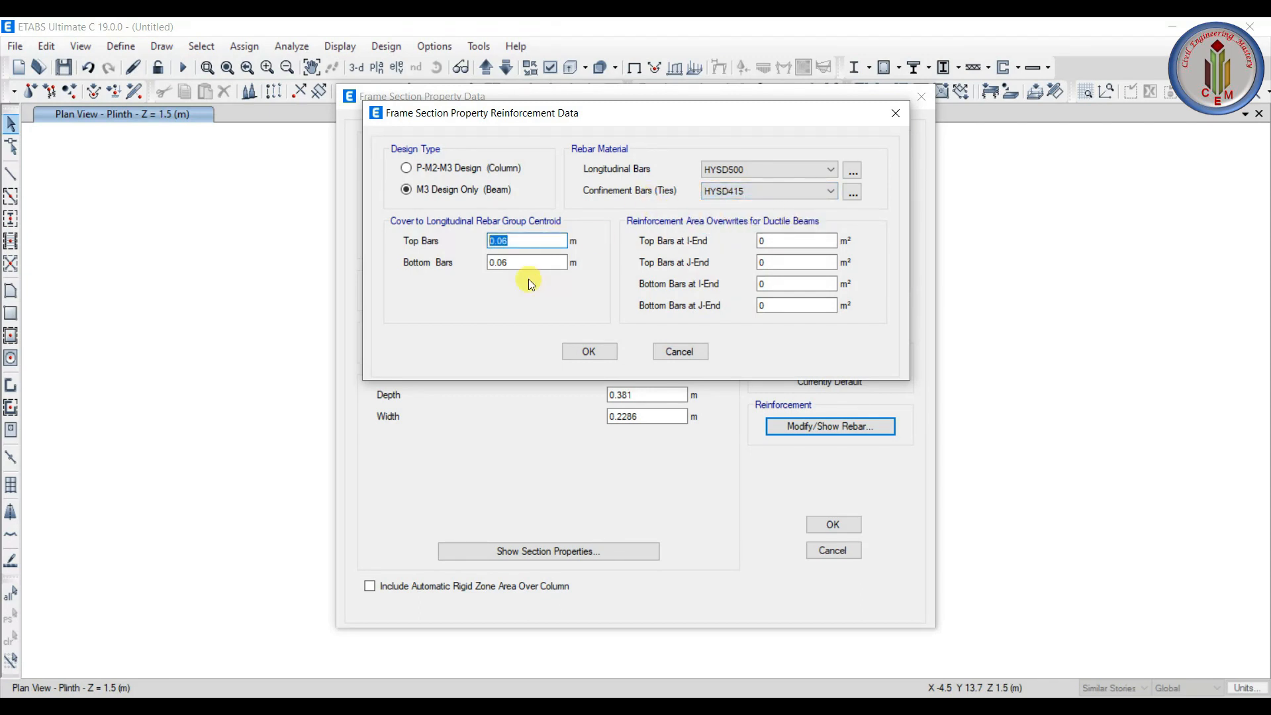
type("0.025")
key("Tab")
type("0.0")
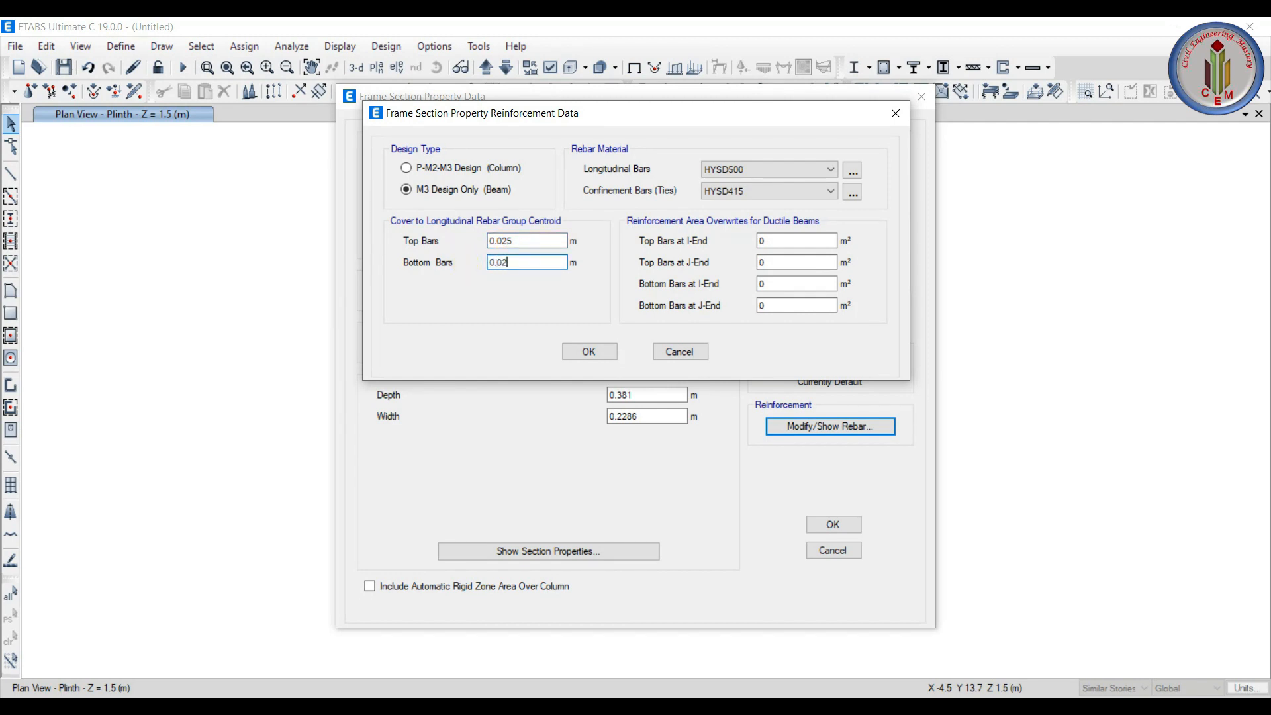
left_click(584, 351)
left_click(840, 526)
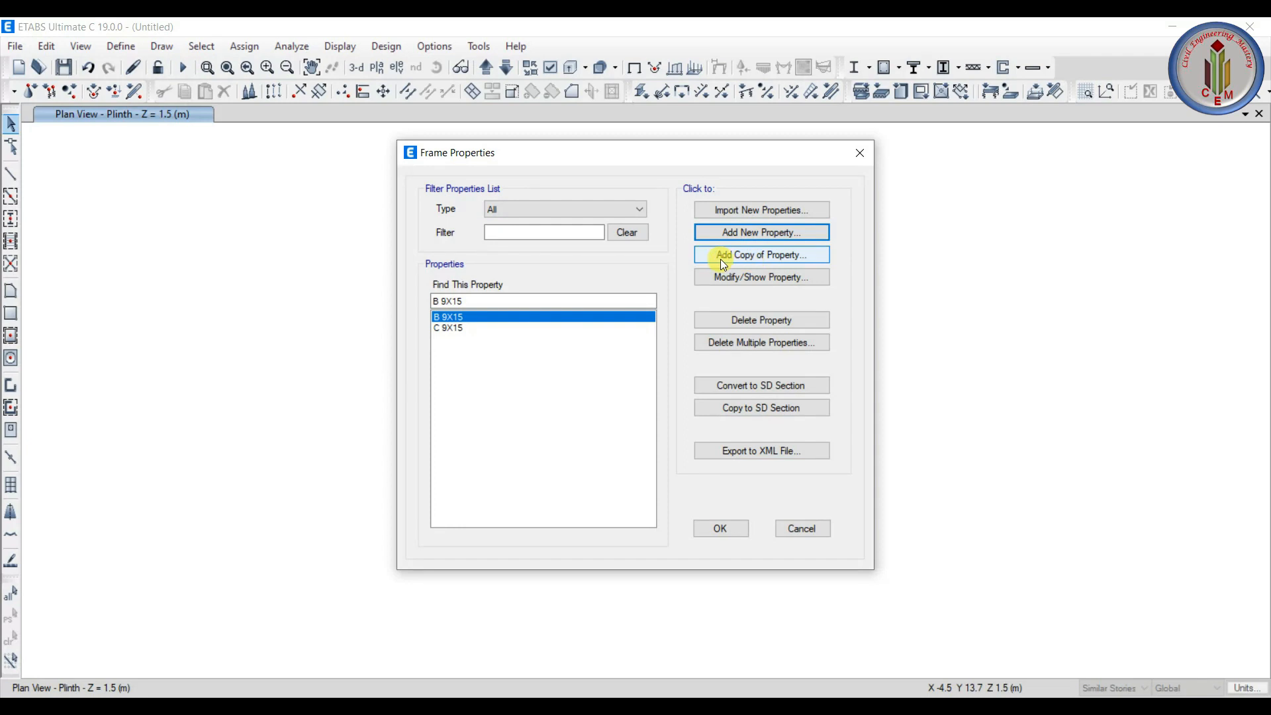
- Copy the B 9X15 section as B 9X18, check its reinforcement data, and accept the frame sections
left_click(756, 259)
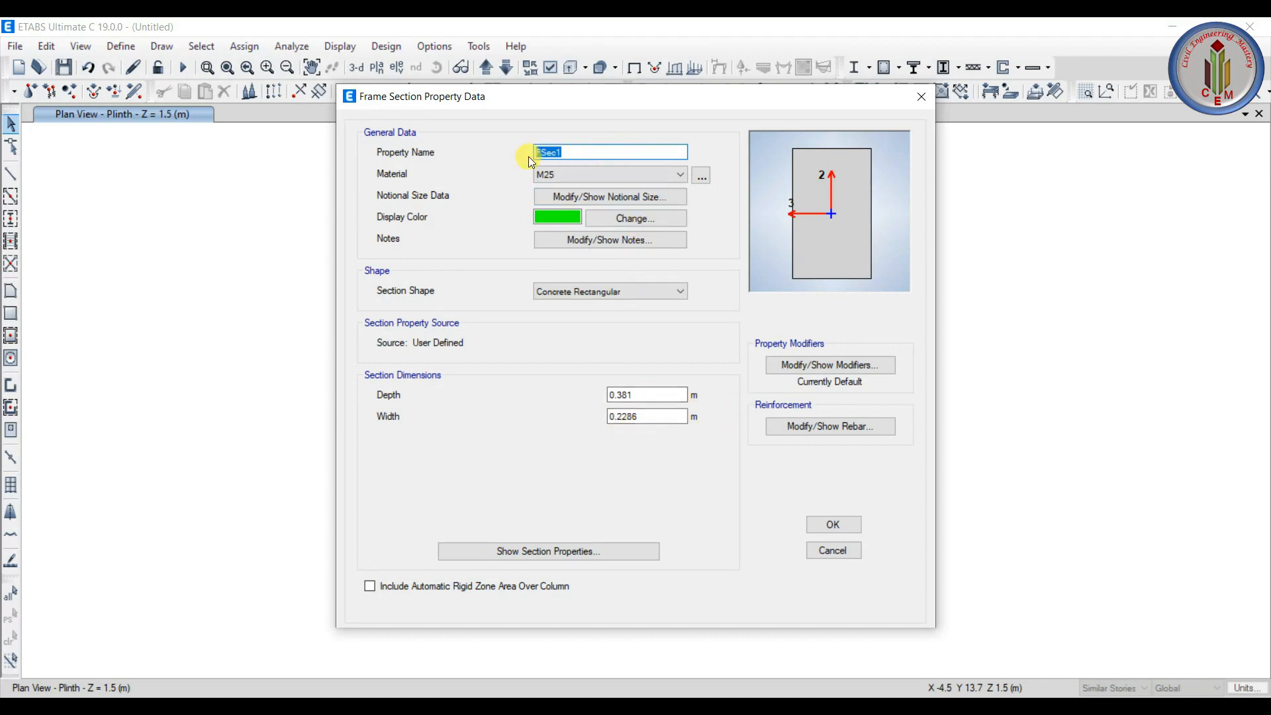
type("B 9X1")
left_click(830, 425)
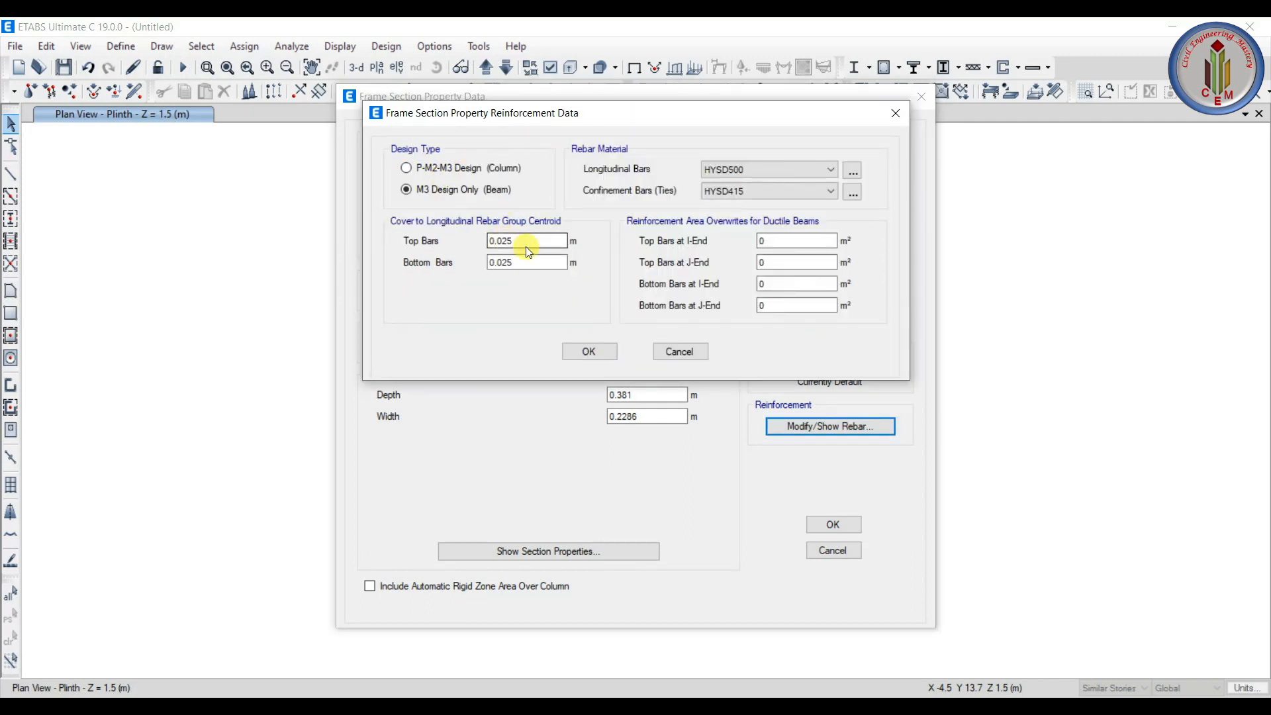
left_click(557, 266)
left_click(604, 351)
left_click(834, 525)
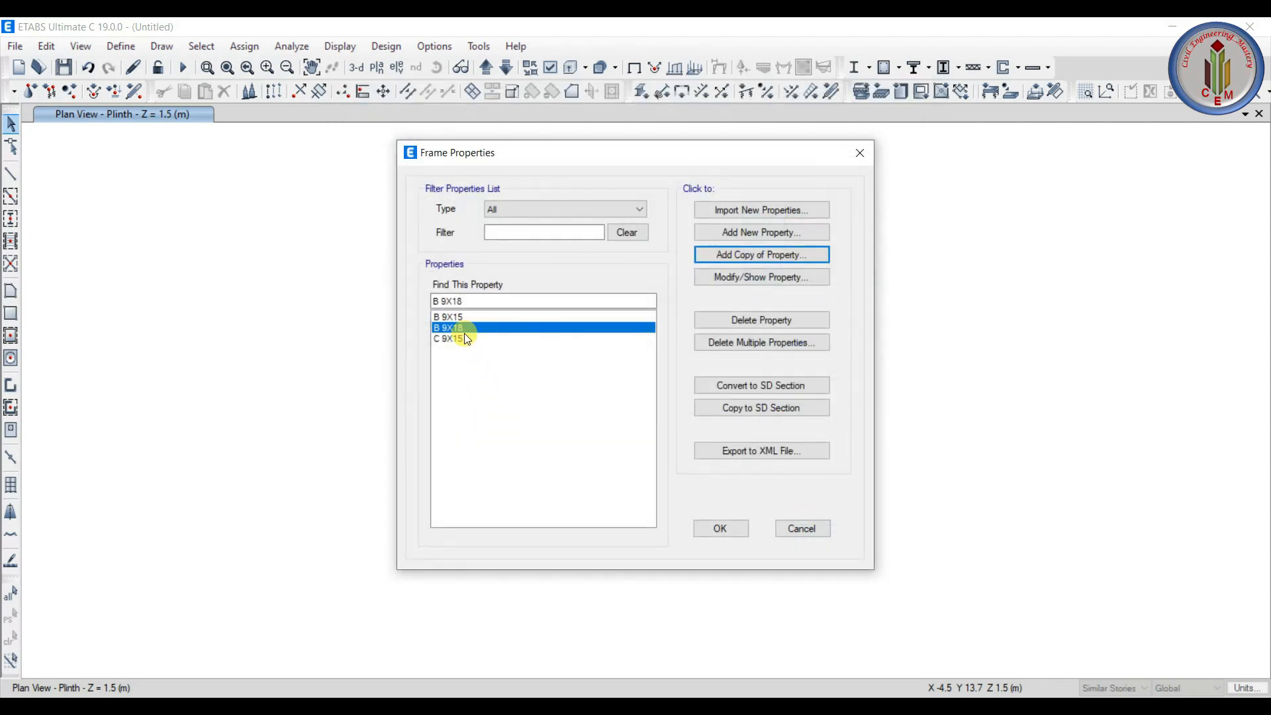
left_click(720, 528)
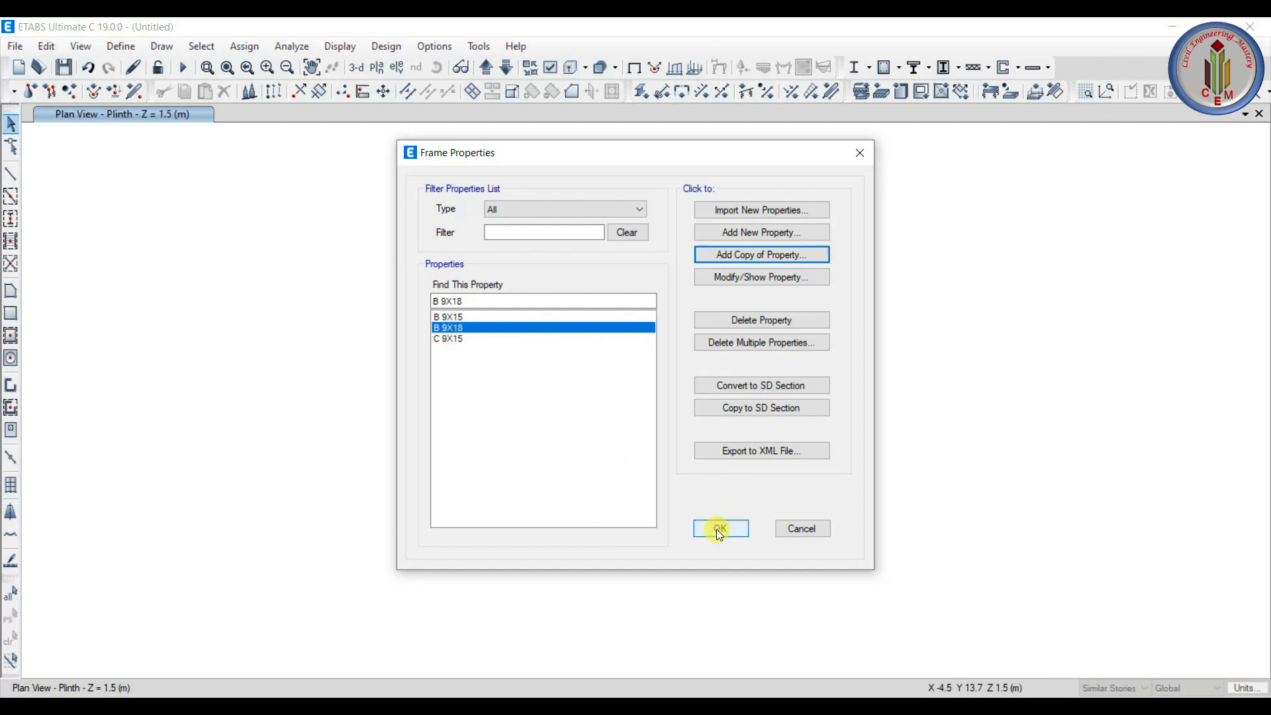
- Add a new slab section named S 125 with M25 as the slab material
left_click(121, 46)
mouse_move(191, 106)
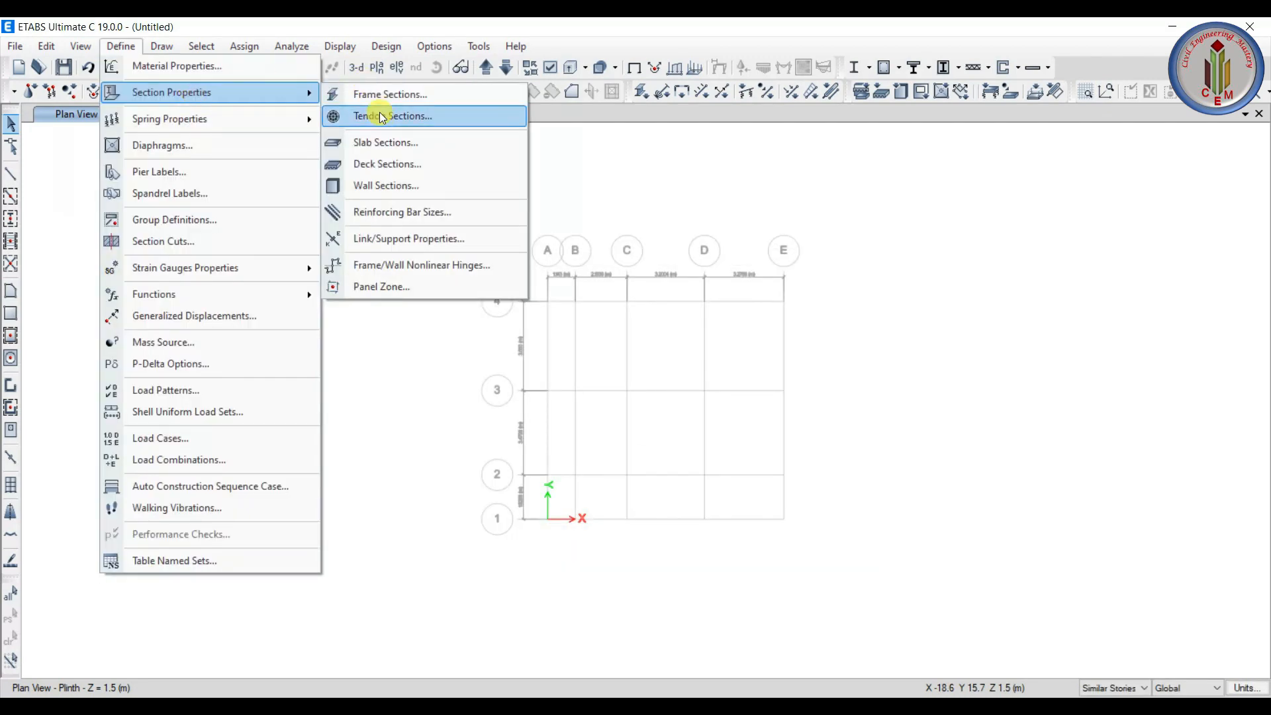
left_click(389, 145)
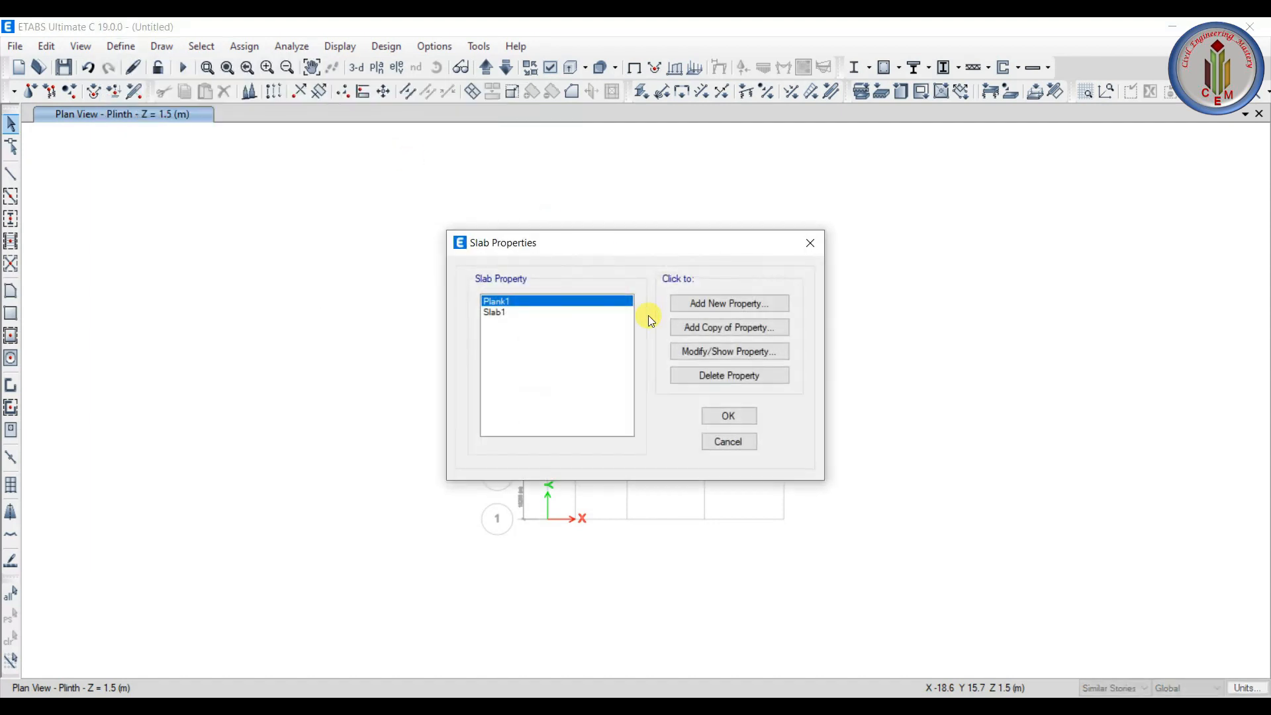
left_click(706, 306)
double_click(669, 182)
type("S 125")
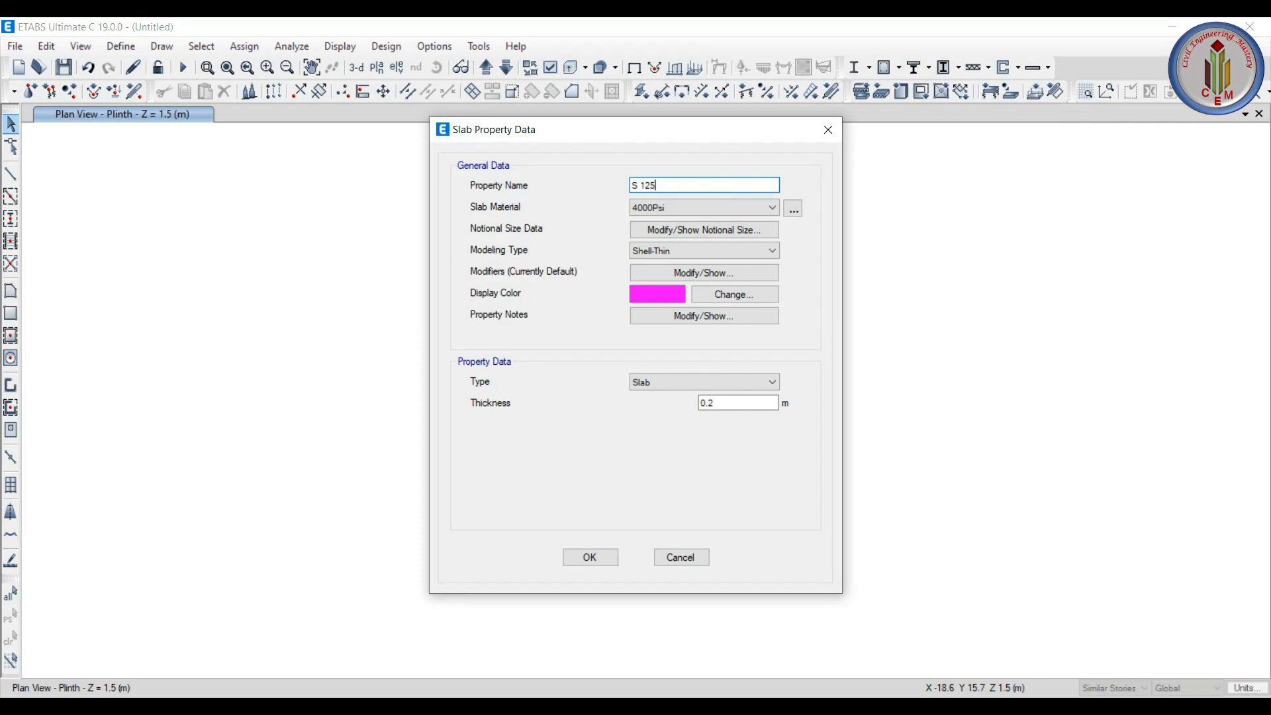
left_click(732, 208)
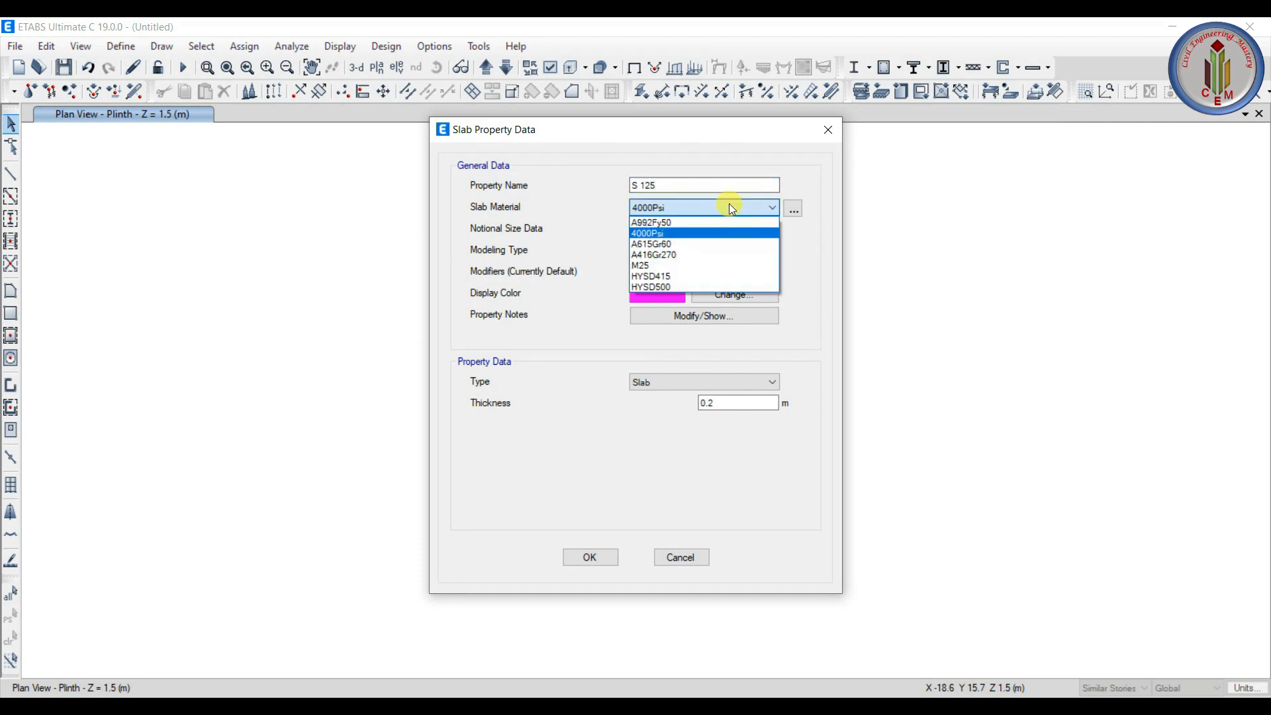
left_click(650, 264)
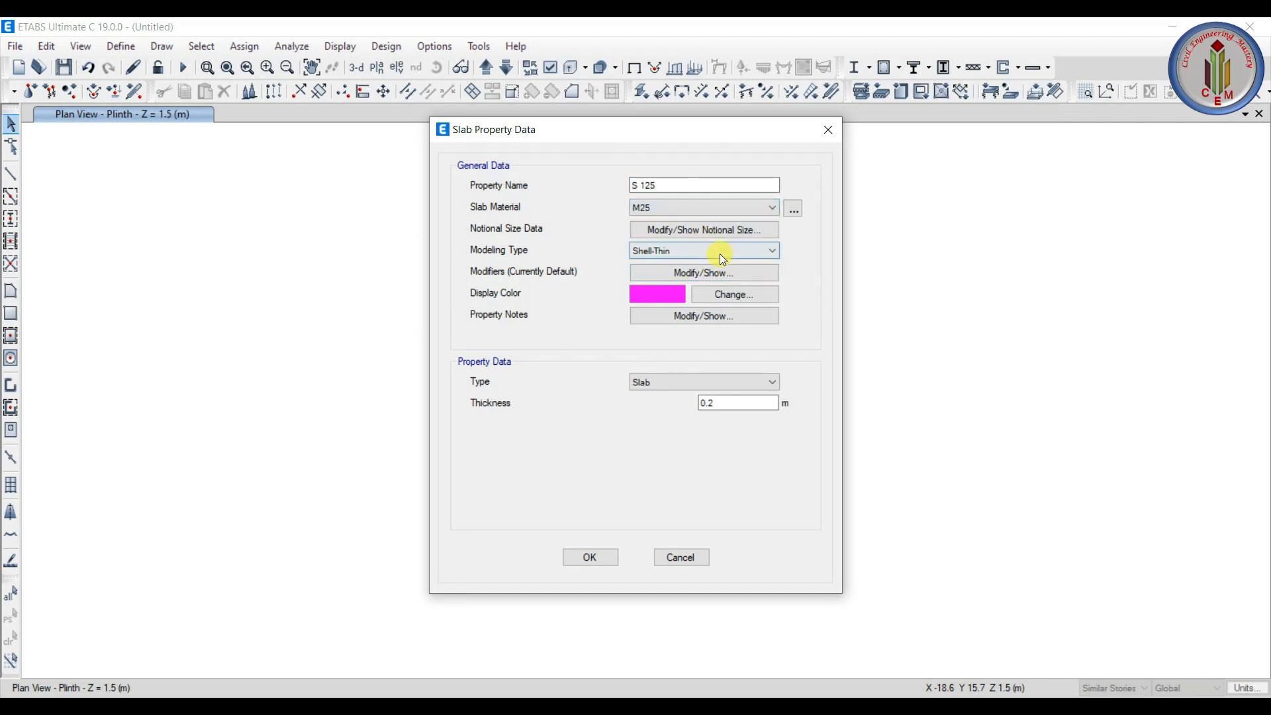
- Keep S 125 as a Shell-Thin section of type Slab, enter its thickness in metres, and accept it
left_click(719, 251)
left_click(685, 268)
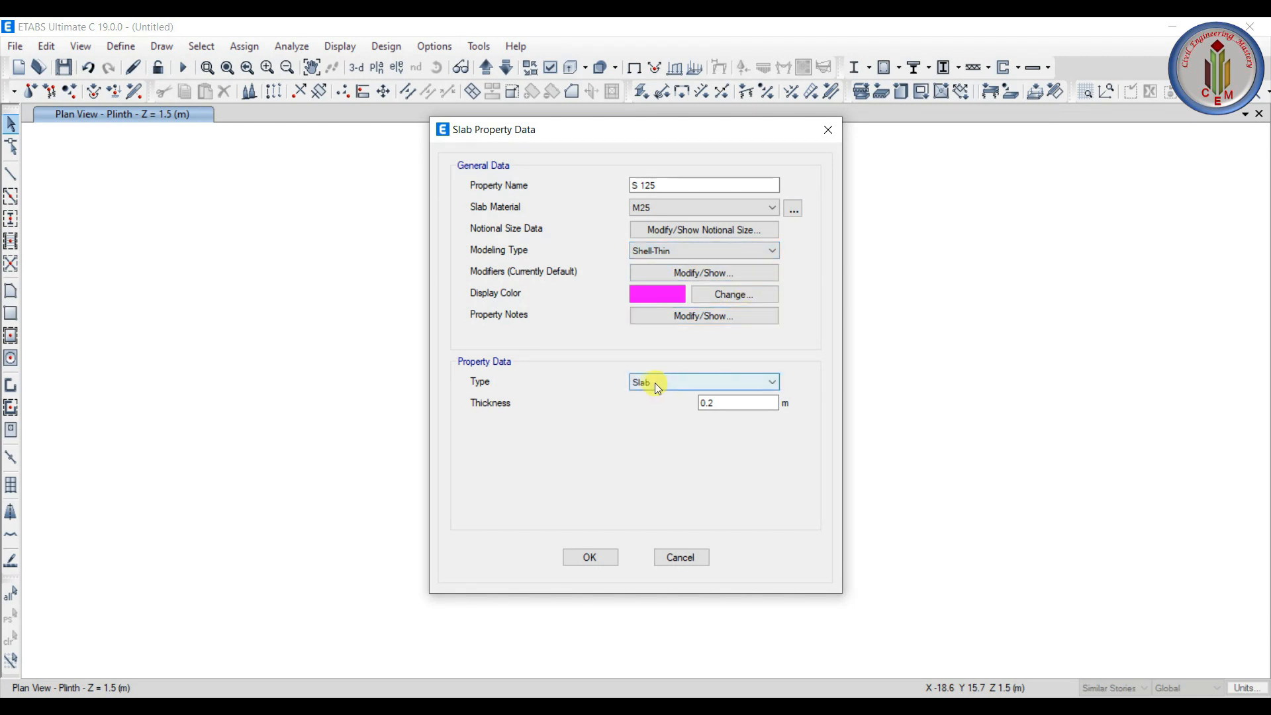
left_click(655, 383)
left_click(654, 382)
left_click(717, 402)
type("0.1")
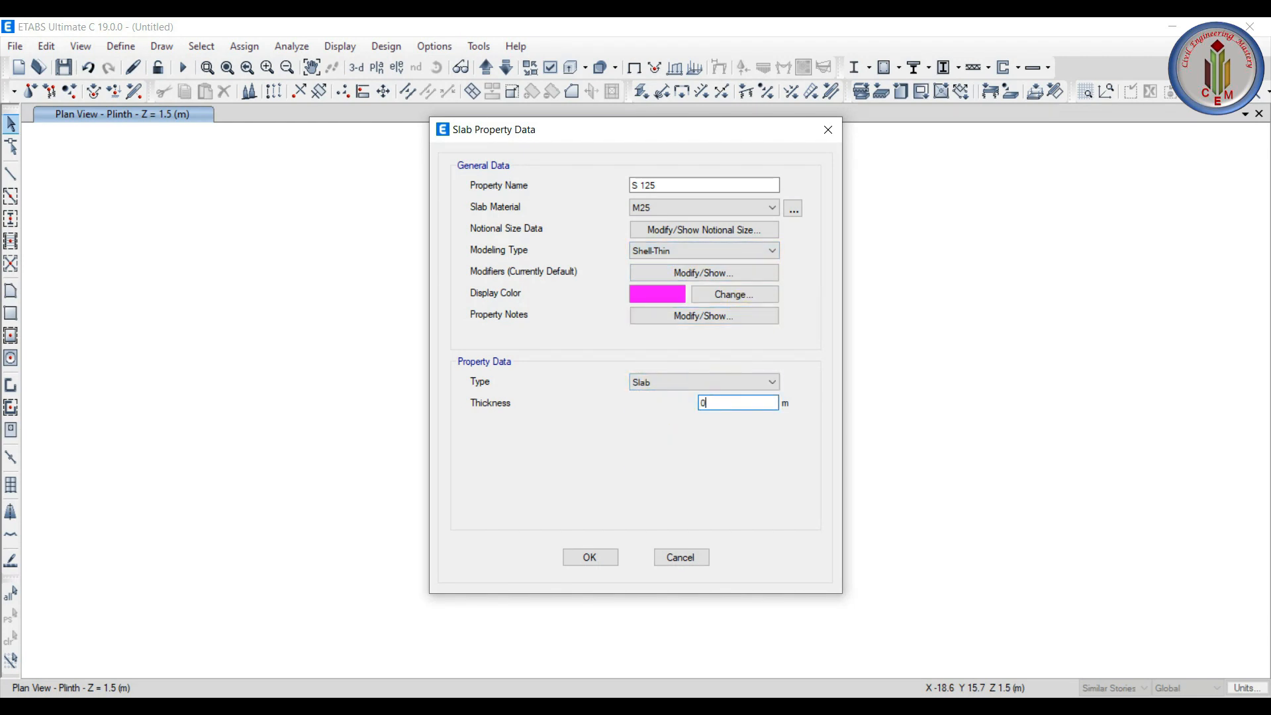
left_click(602, 564)
- Delete the predefined slab properties, including Slab1, and accept the slab property list
left_click(730, 372)
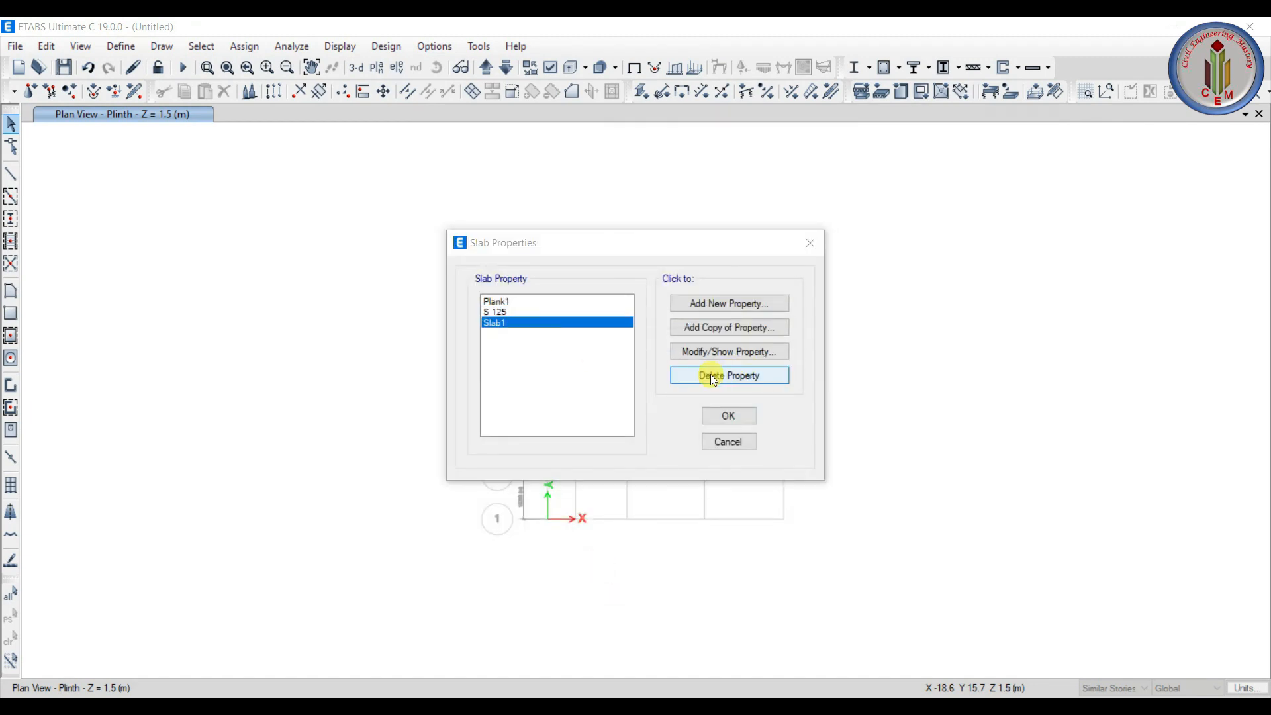
key("Return")
left_click(694, 381)
left_click(661, 425)
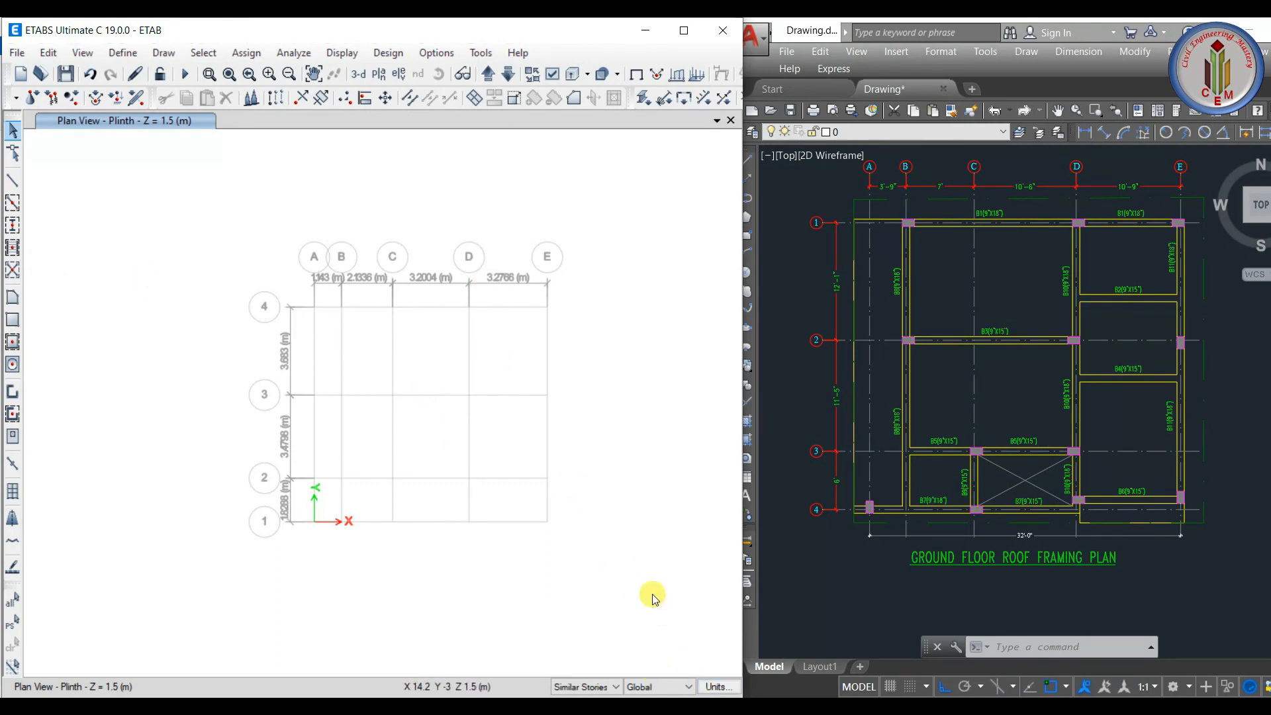
- Set the plan view's story scope to All Stories
left_click(616, 690)
left_click(610, 638)
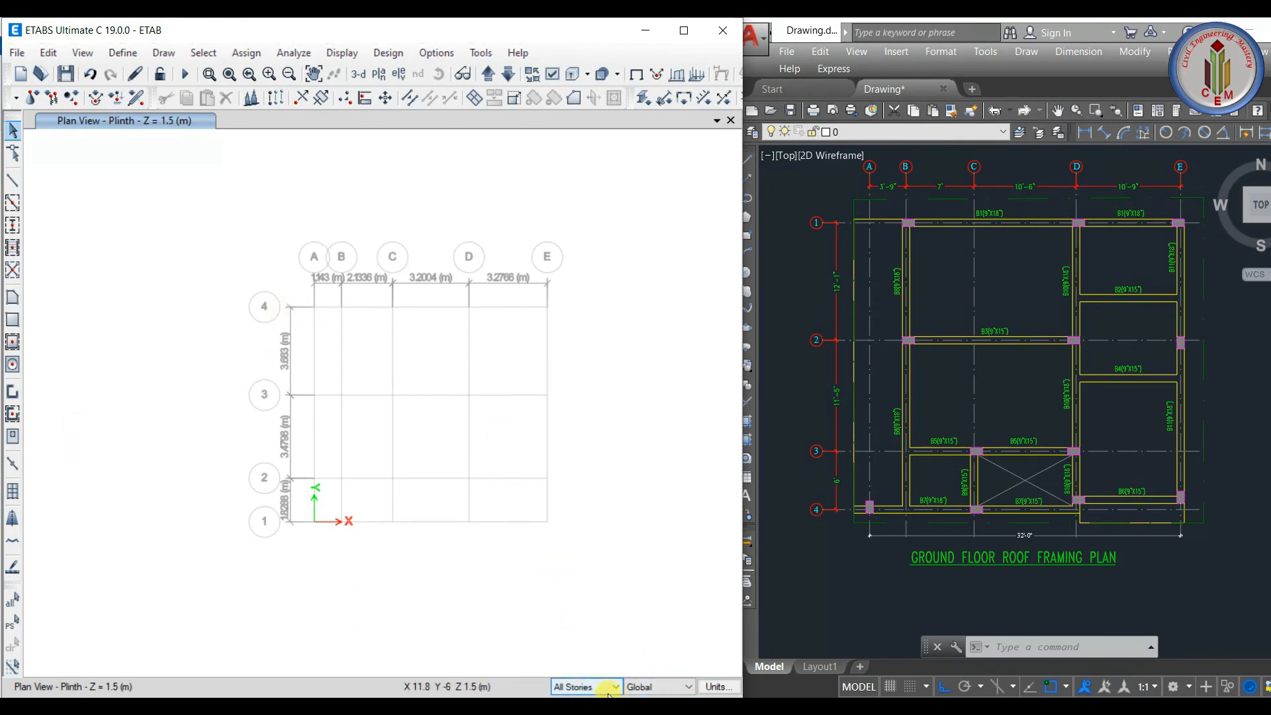
- Switch to AutoCAD and compare the column layouts of the ground, second and terrace floor roof framing plans
left_click(1238, 431)
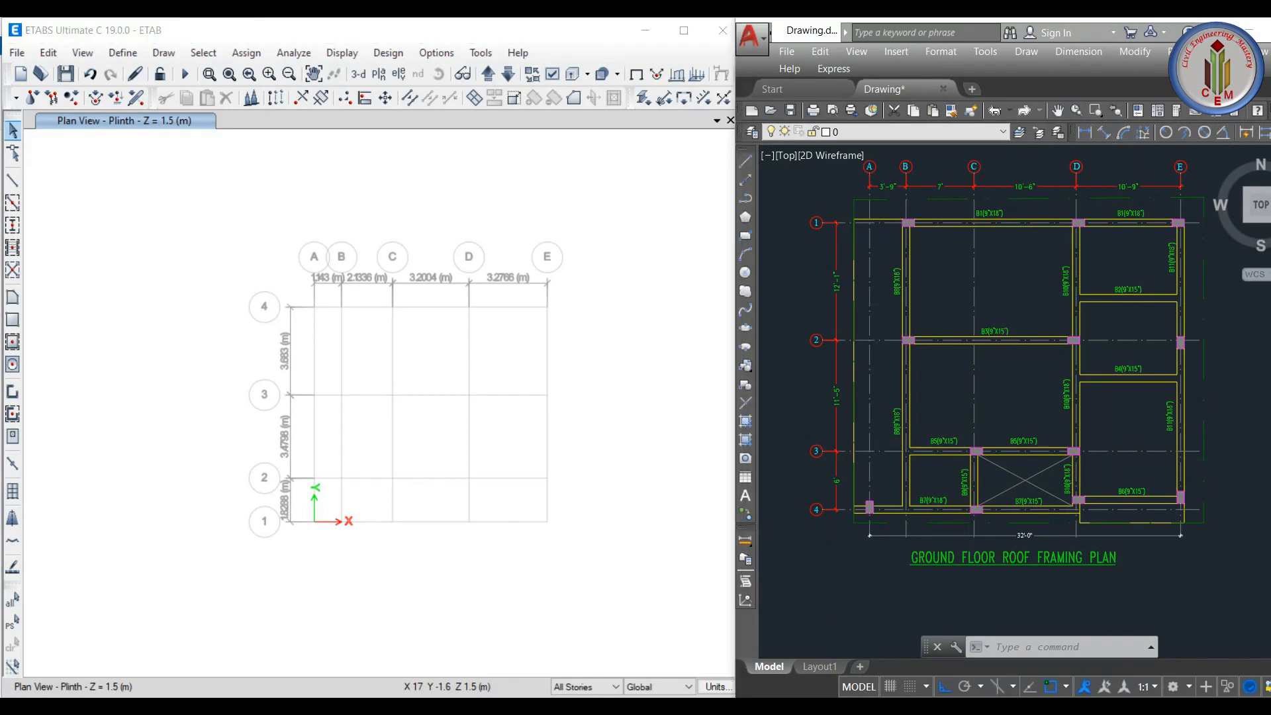
scroll(1109, 448, "down", 2)
middle_click_drag(1217, 435, 864, 463)
middle_click_drag(1152, 443, 817, 432)
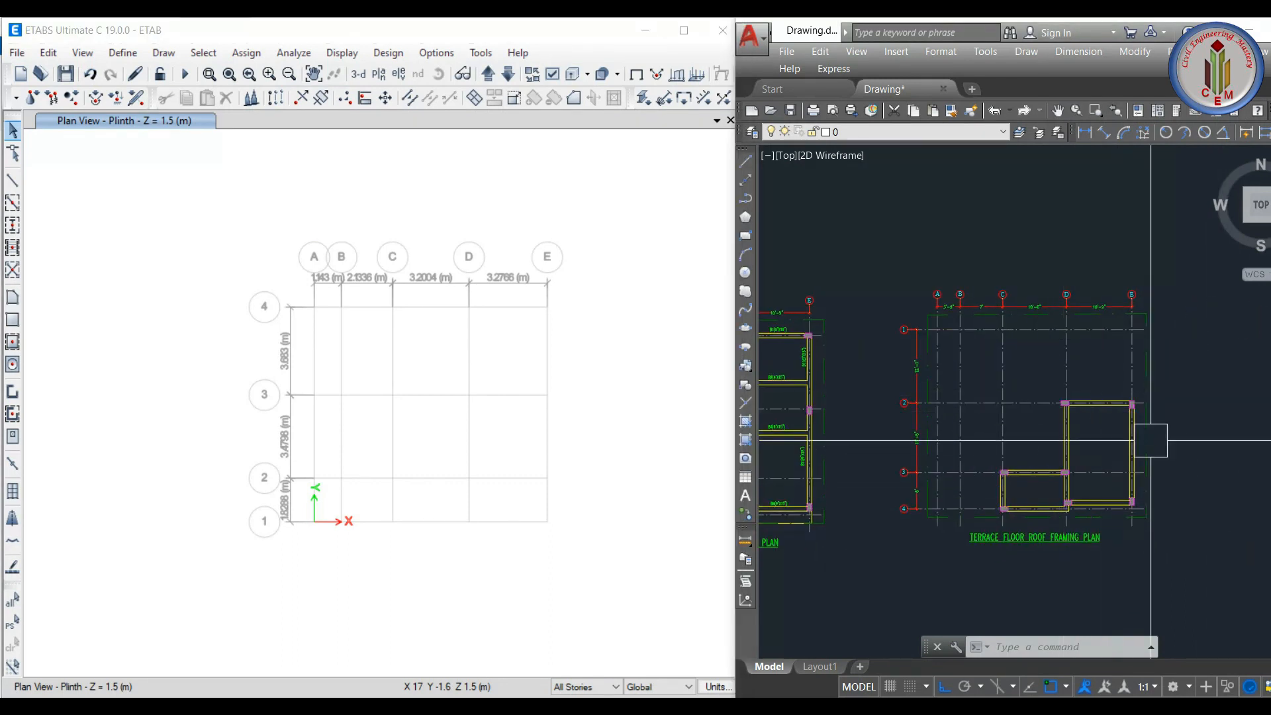
scroll(1112, 467, "down", 2)
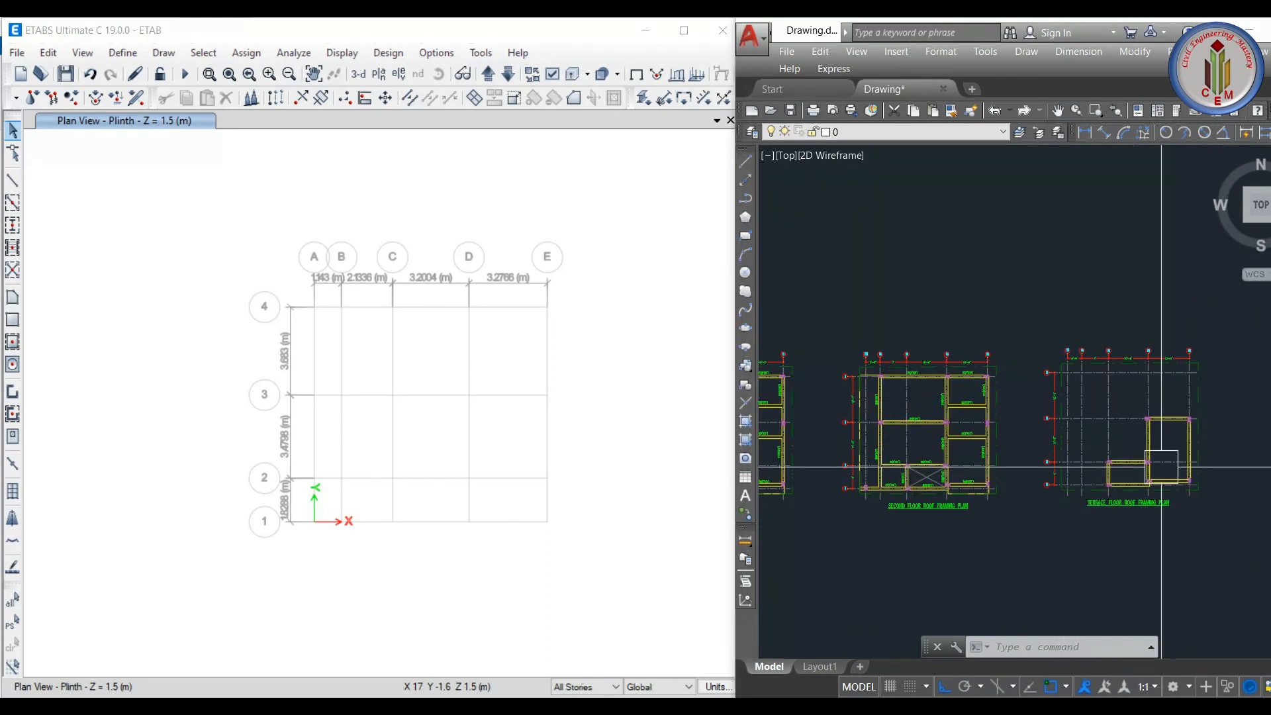
middle_click_drag(905, 477, 1213, 477)
middle_click_drag(815, 478, 986, 479)
scroll(996, 455, "up", 3)
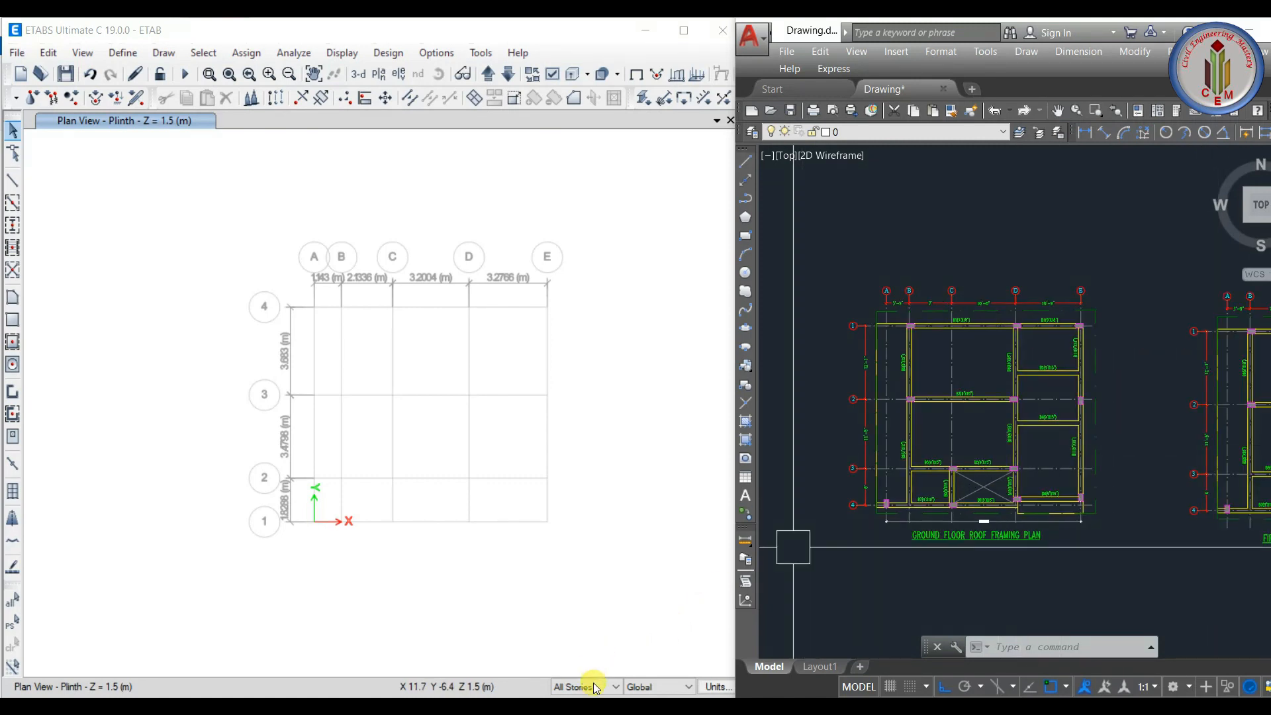
- Quick-draw a column with section C 9X15 at grid intersection B-4 in the ETABS plan view
left_click(607, 619)
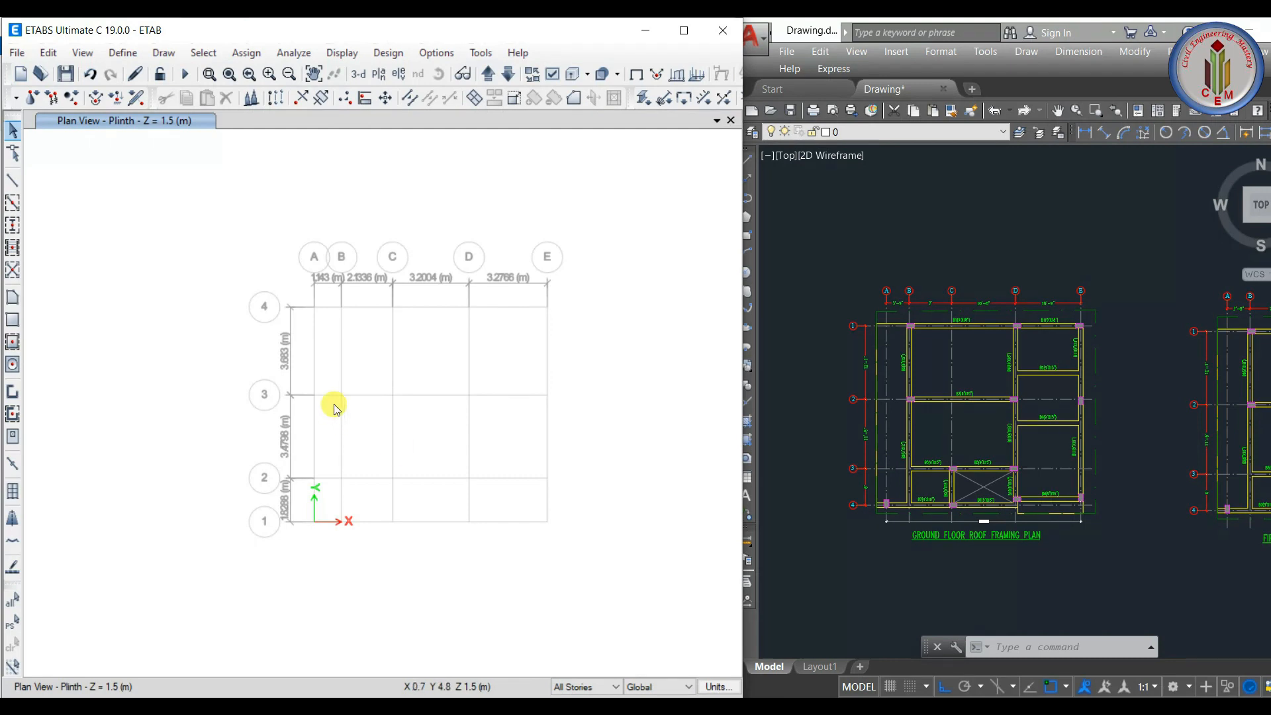
left_click(12, 226)
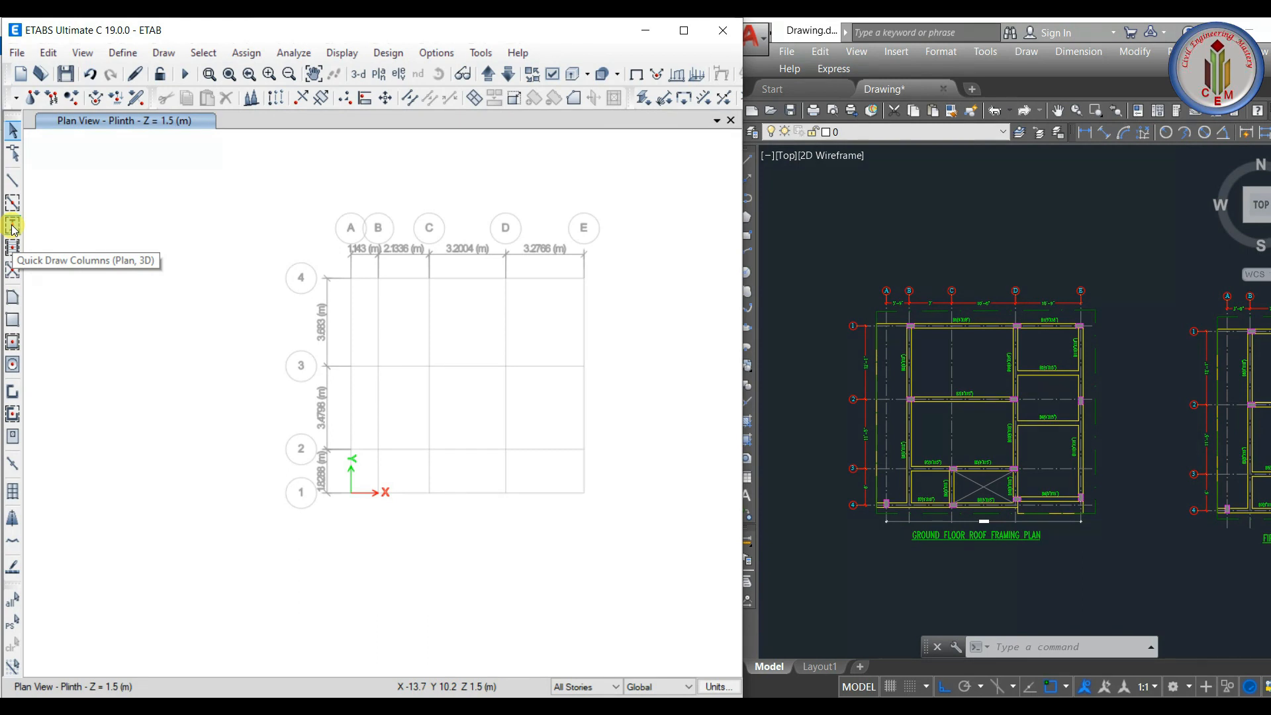
left_click(12, 226)
left_click_drag(341, 363, 352, 300)
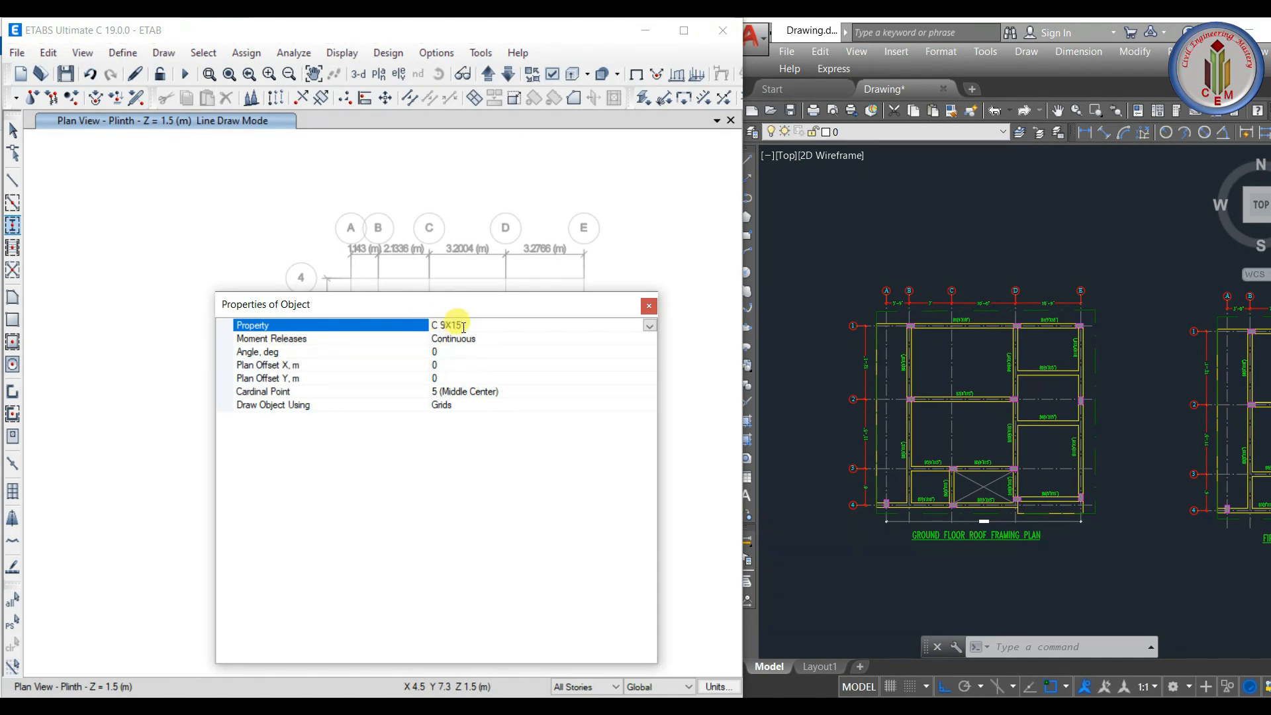
left_click(649, 326)
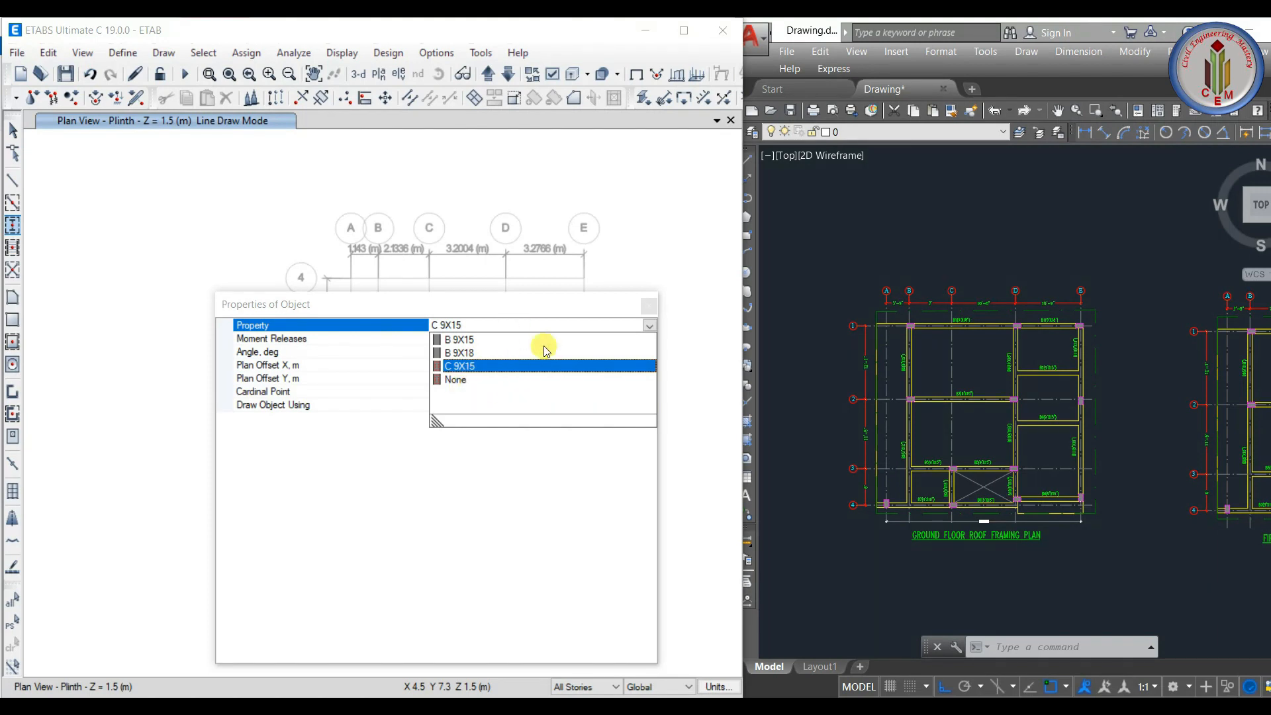
left_click(679, 388)
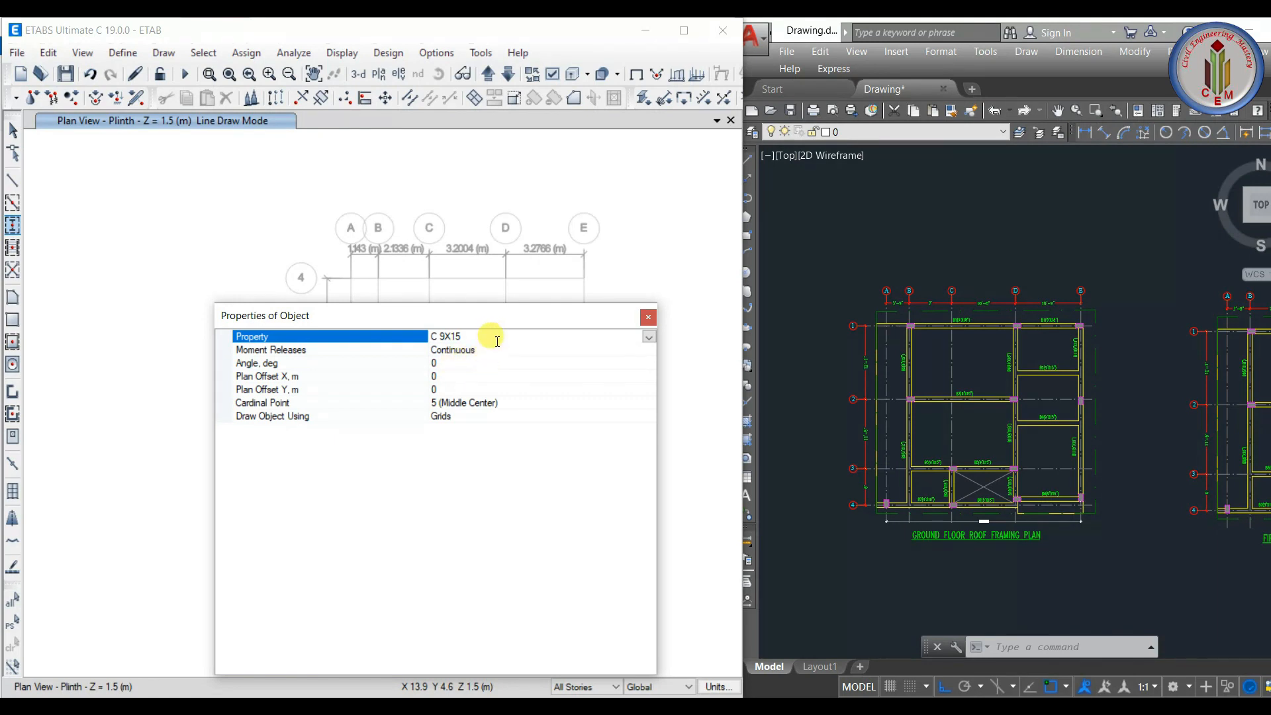
left_click_drag(516, 312, 511, 381)
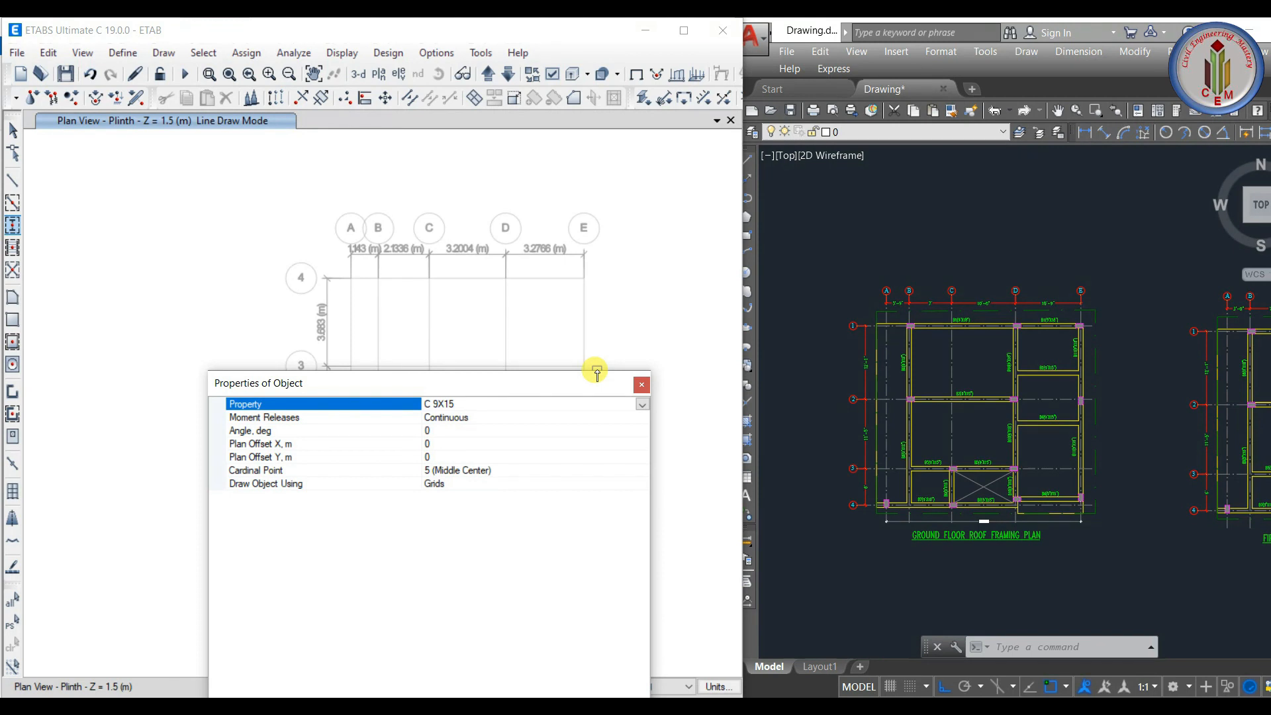
scroll(381, 267, "up", 3)
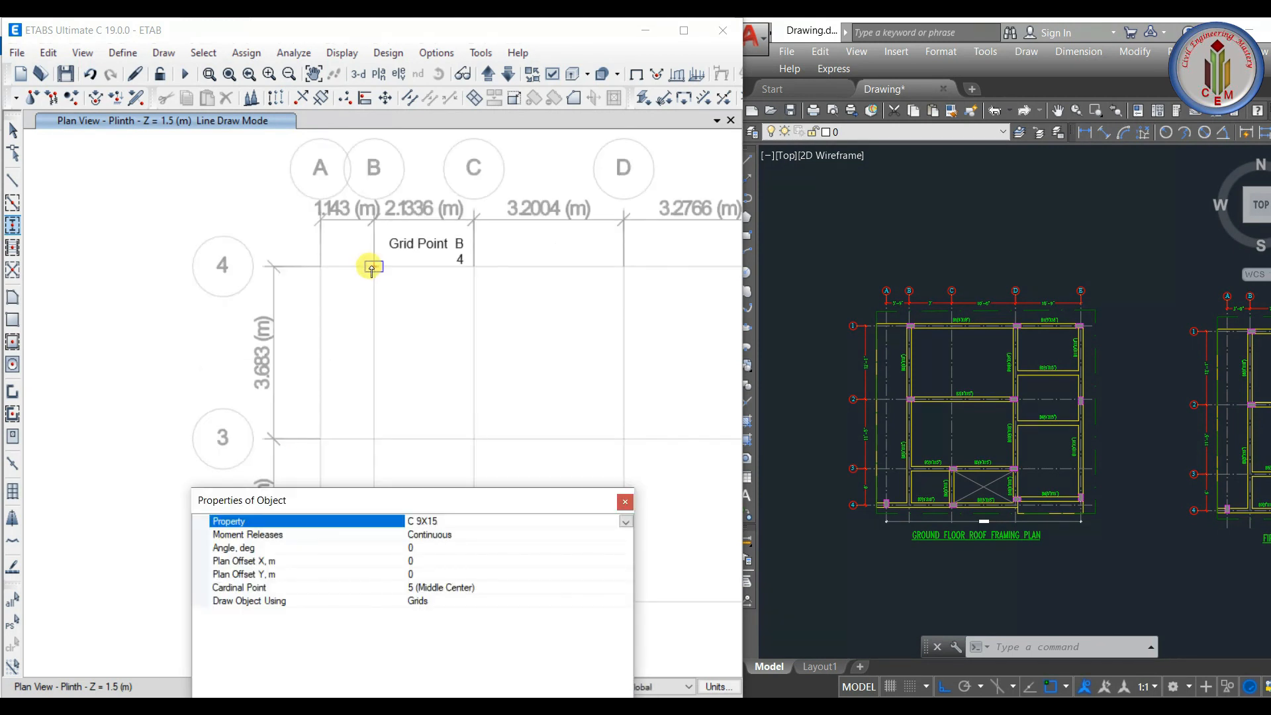
left_click(374, 267)
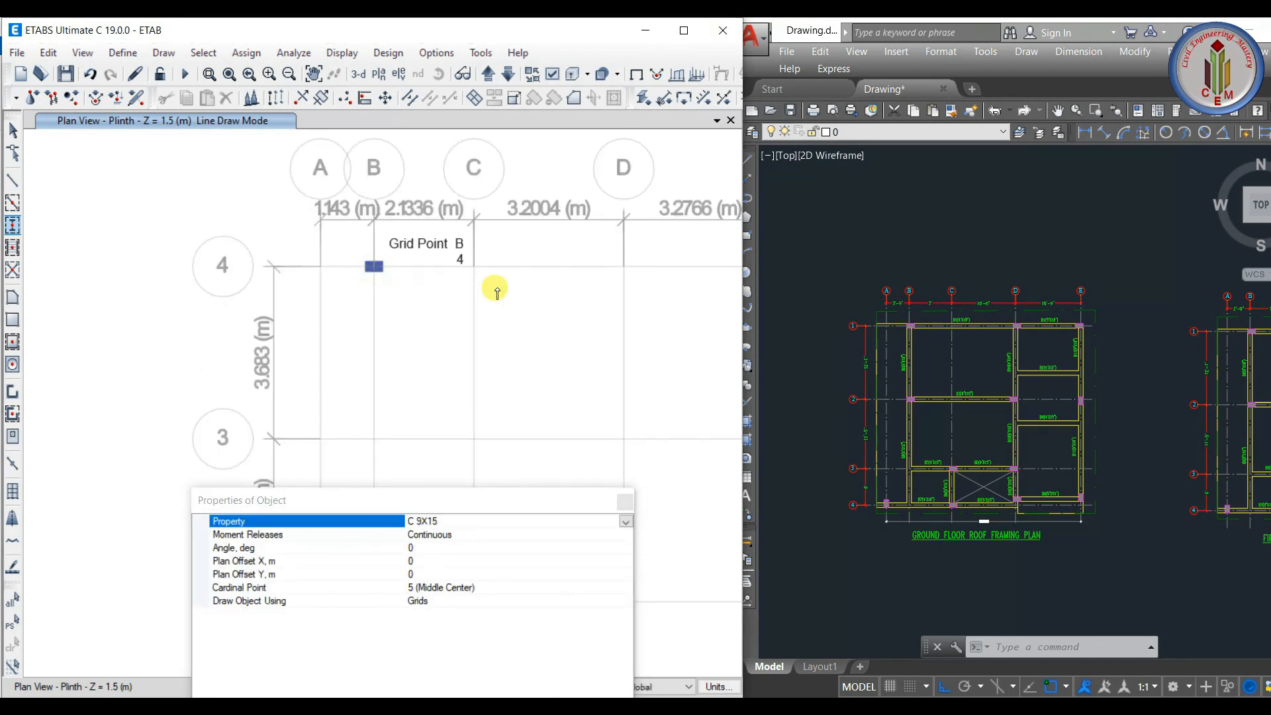
- Add C 9X15 columns at the remaining intersections of grid line 4 from B to E and end the column drawing
scroll(328, 257, "down", 3)
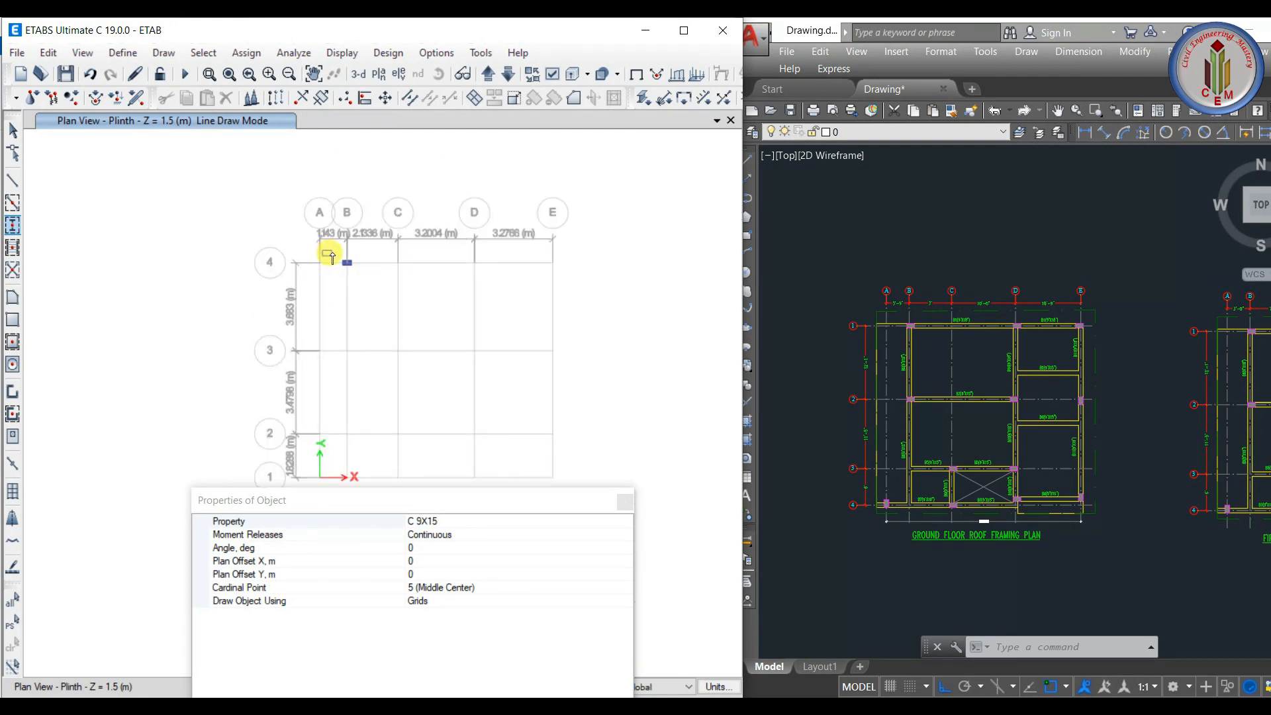
mouse_move(345, 257)
left_mouse_down()
mouse_move(406, 275)
mouse_move(608, 286)
left_mouse_up()
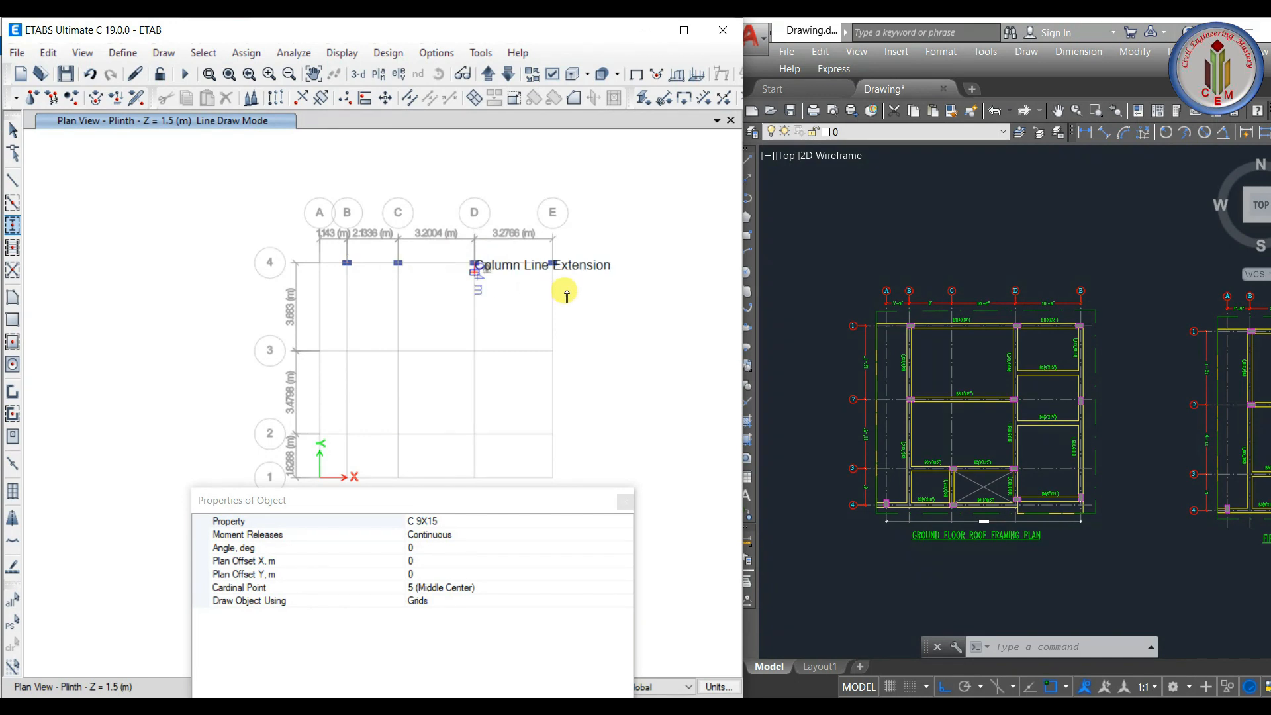
key("Escape")
- Check the upper column row on the AutoCAD ground floor roof framing plan, and delete the ETABS column at C-4
left_click(1007, 272)
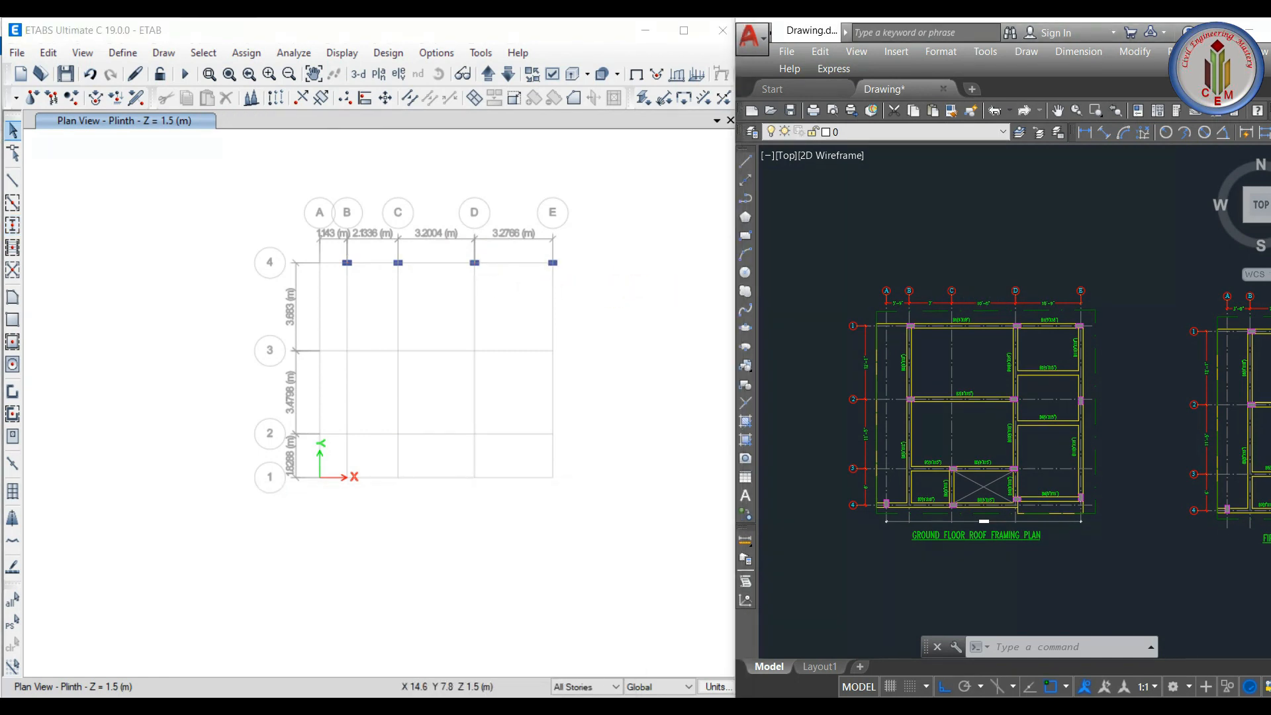
scroll(947, 265, "up", 3)
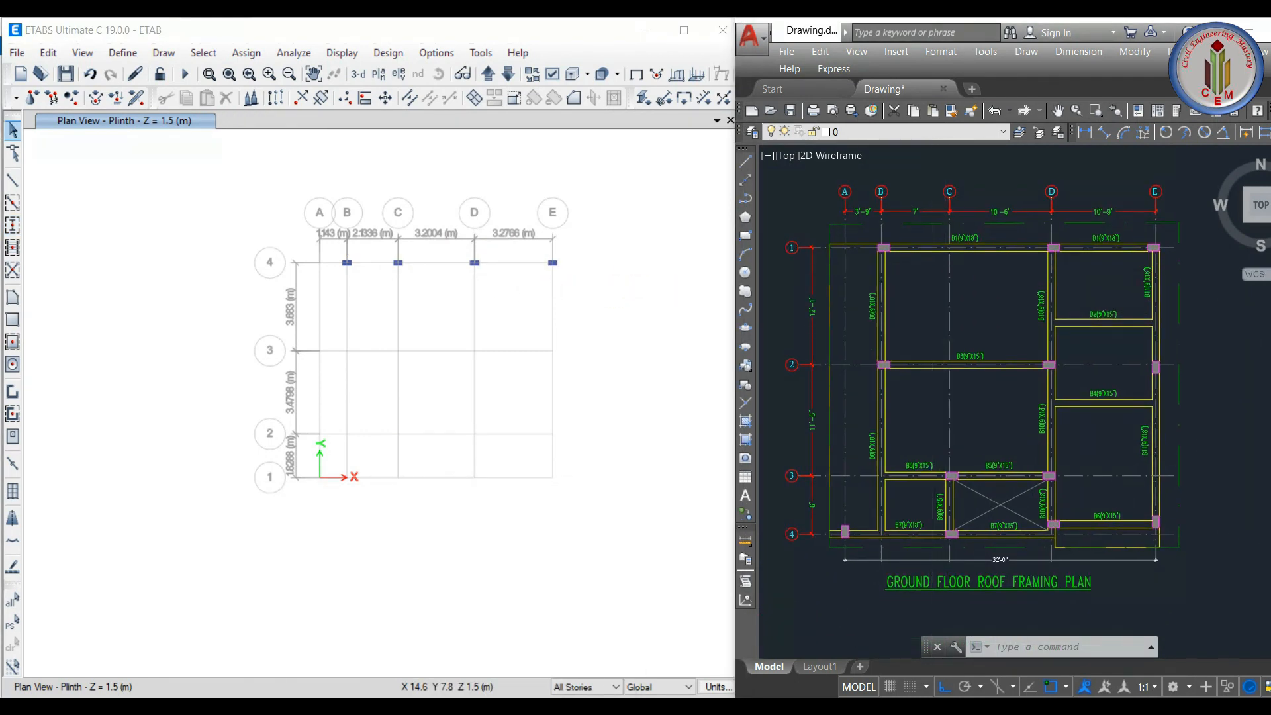
middle_click_drag(977, 270, 964, 295)
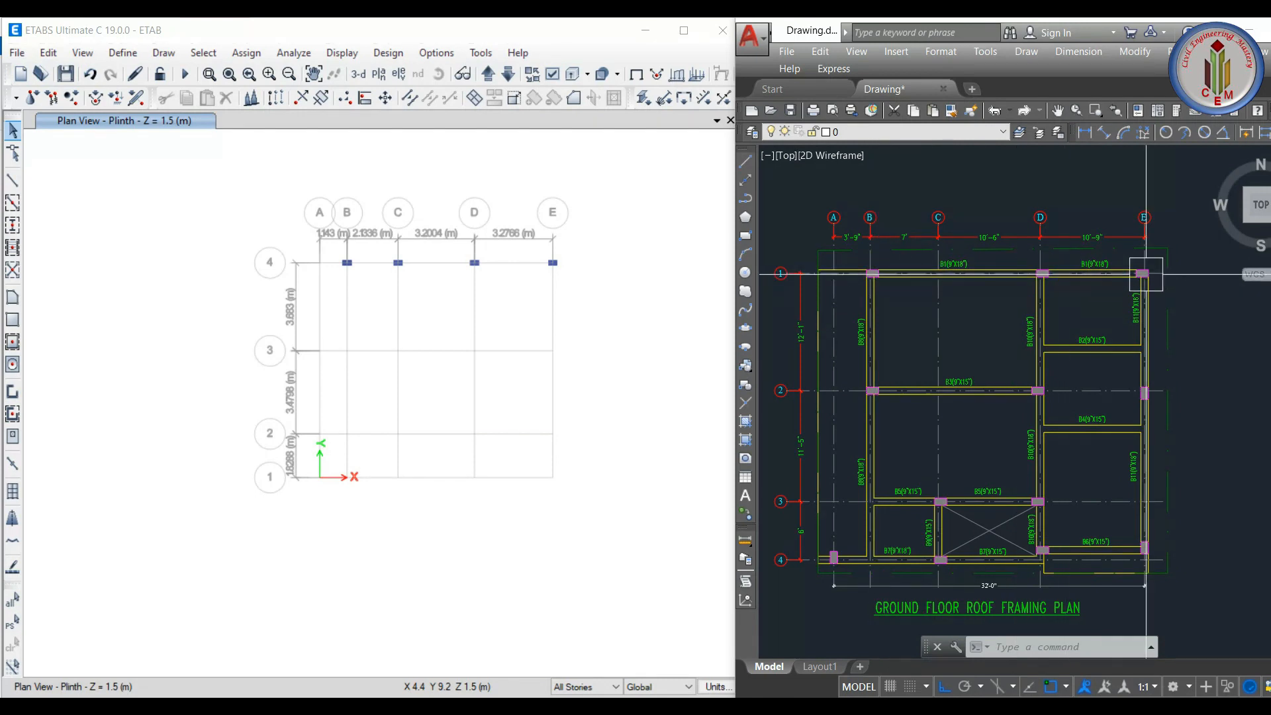
scroll(395, 258, "up", 1)
scroll(395, 258, "up", 1)
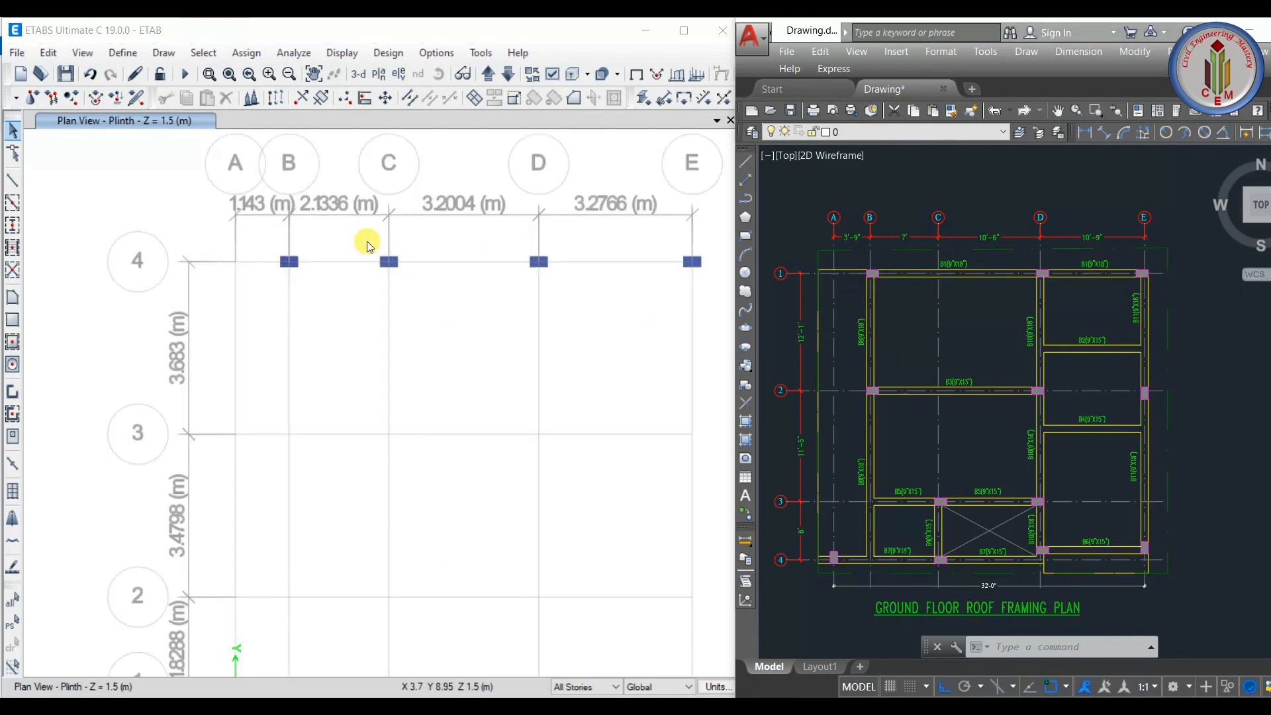
scroll(369, 241, "up", 1)
left_click(371, 258)
key("Delete")
scroll(452, 295, "down", 2)
- Quick-draw C 9X15 columns on grid line 3 at B, D and E
left_click(13, 226)
left_click_drag(476, 363, 413, 631)
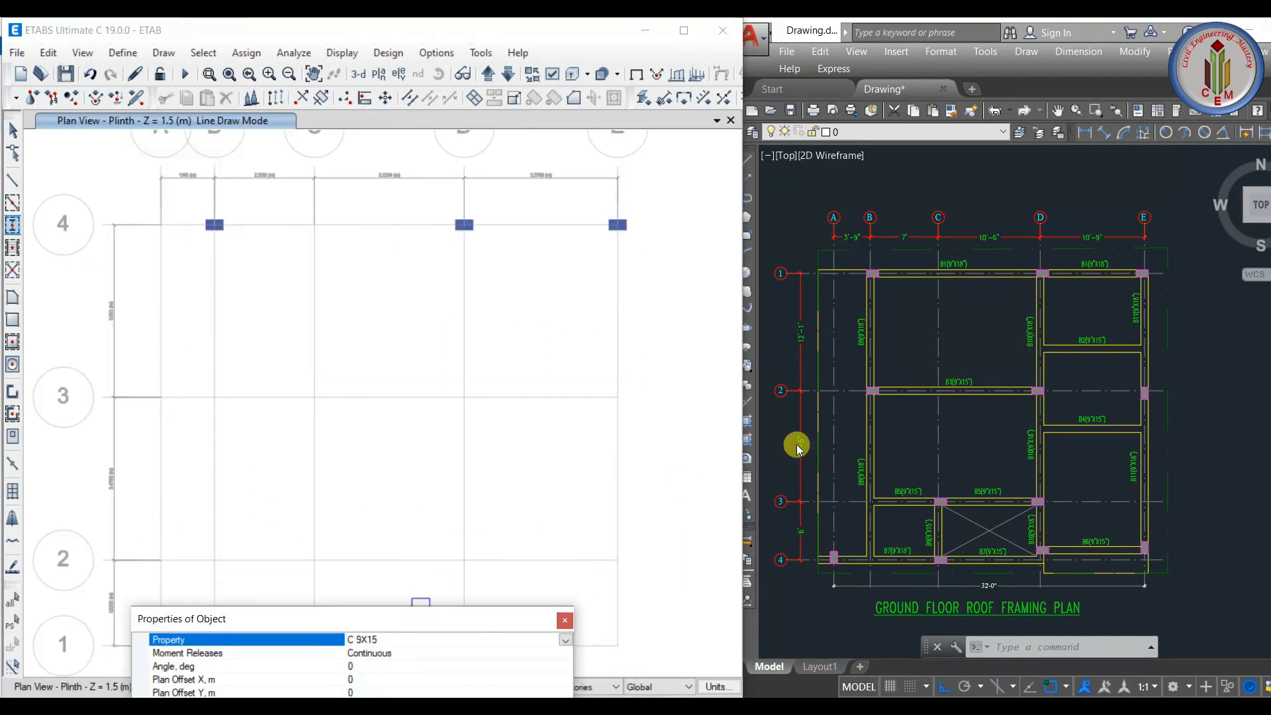
left_click(213, 398)
left_click(464, 398)
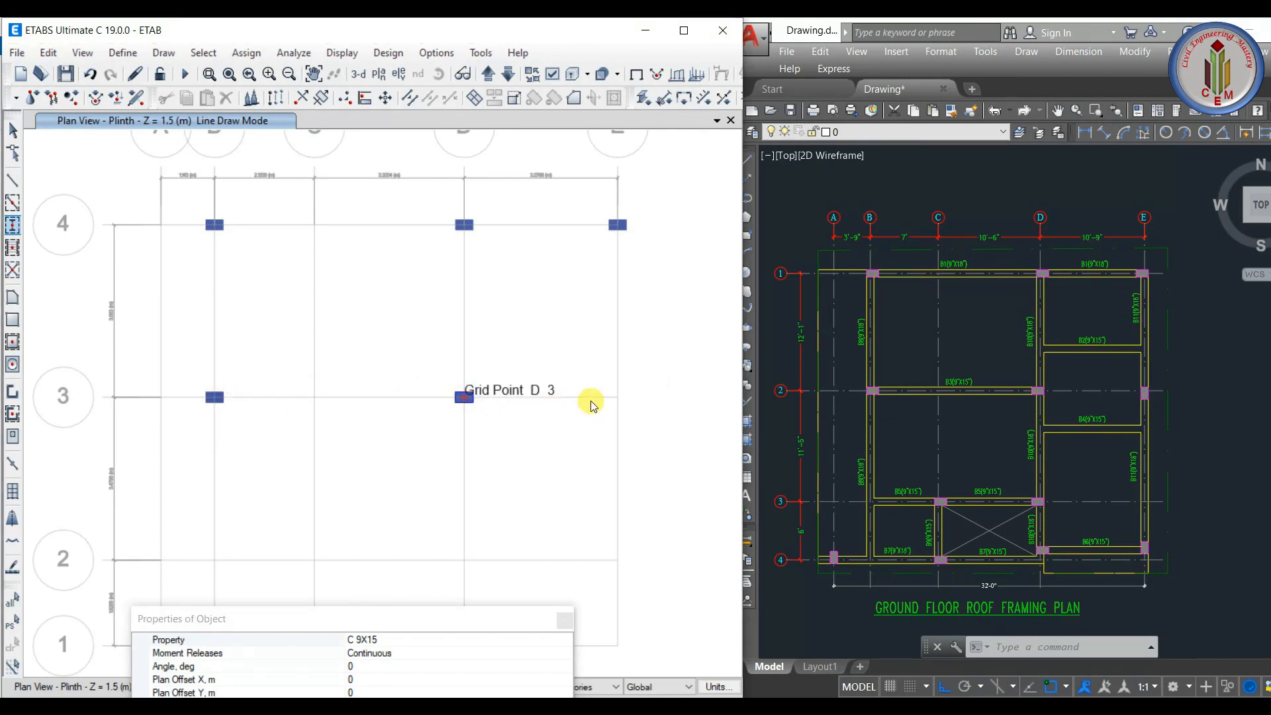
left_click(617, 398)
- Place C 9X15 columns on grid line 2 at C and D
scroll(539, 426, "down", 2)
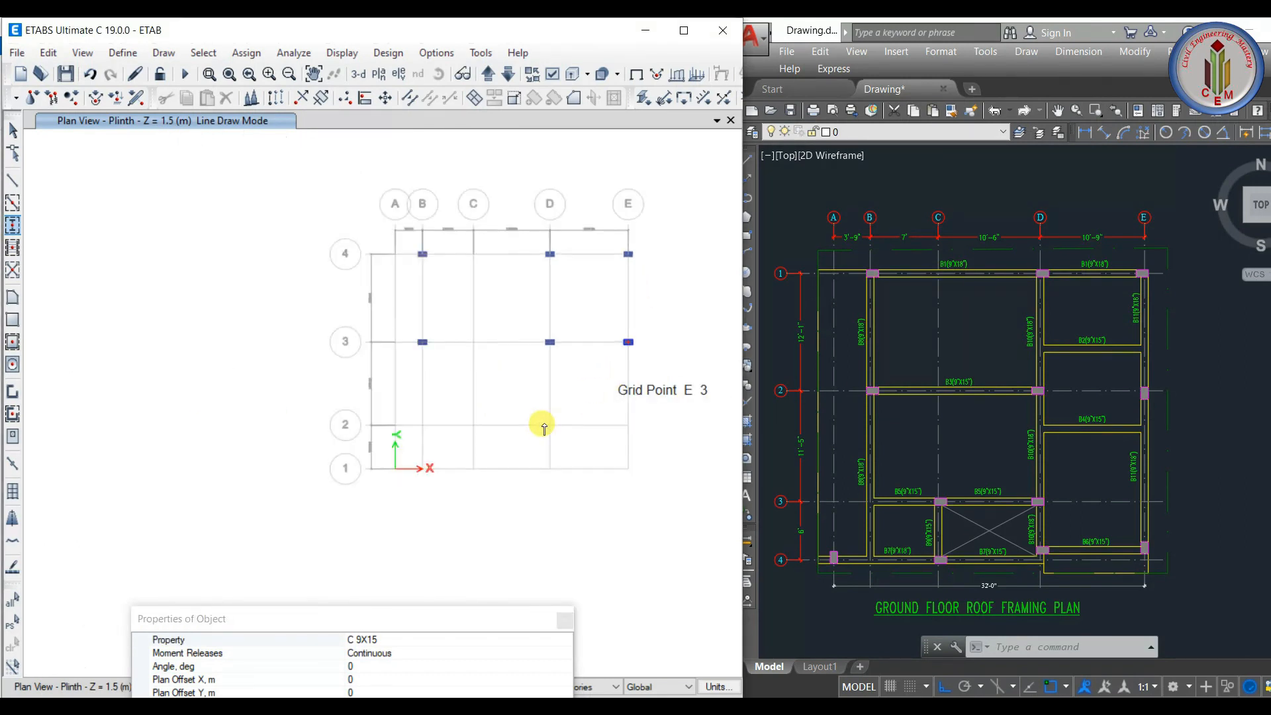
scroll(425, 392, "up", 2)
left_click(352, 337)
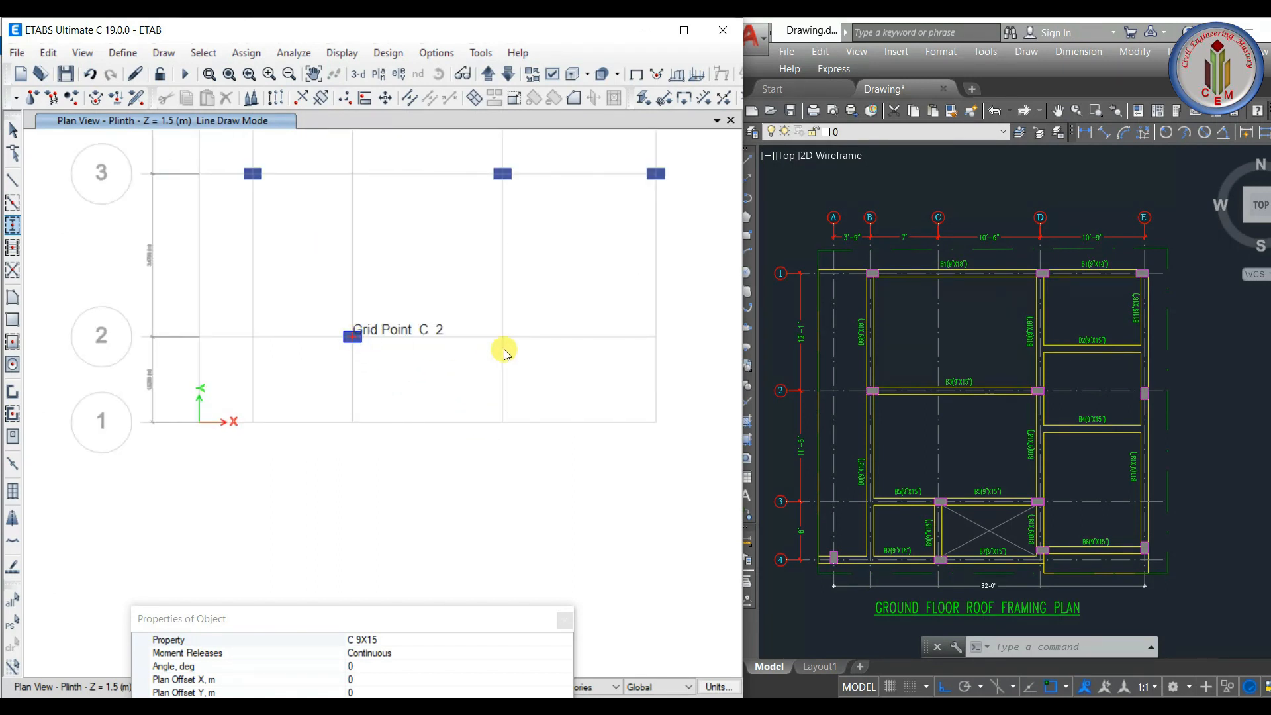
left_click(503, 337)
- Place C 9X15 columns on grid line 1 at C, D, E and A, and end the column drawing
left_click(352, 422)
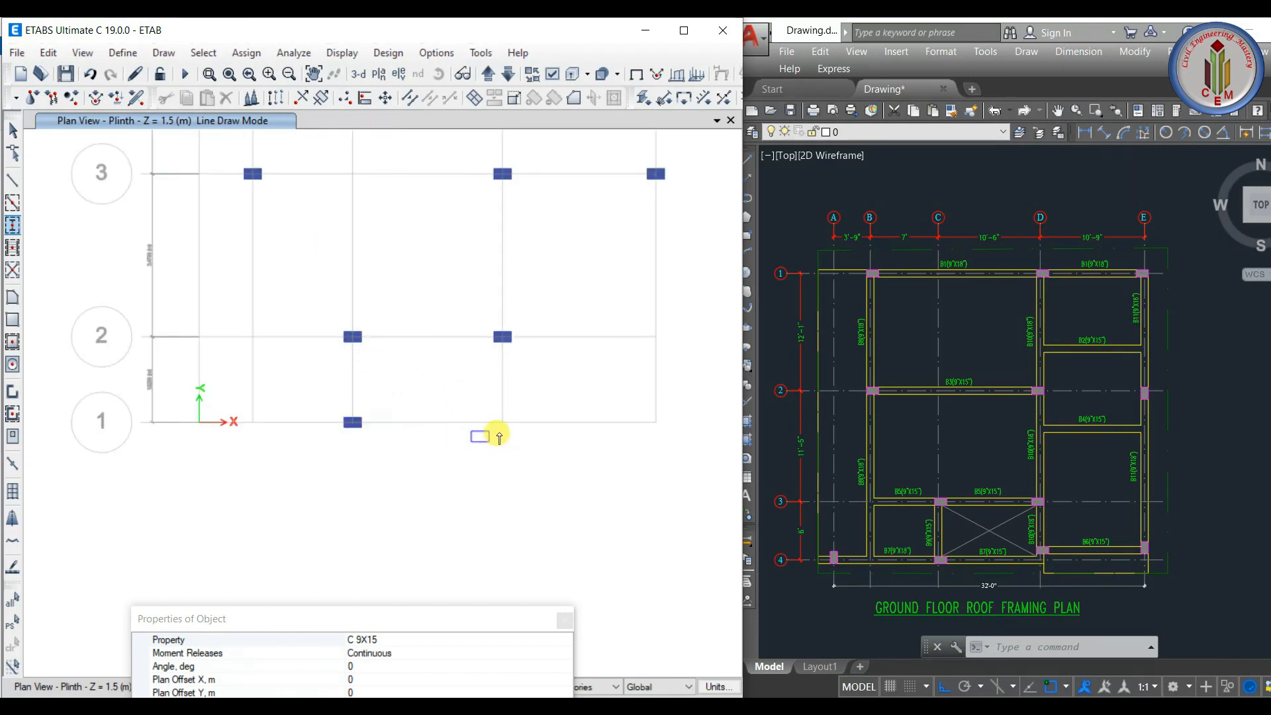
left_click(503, 422)
left_click(655, 423)
left_click(201, 424)
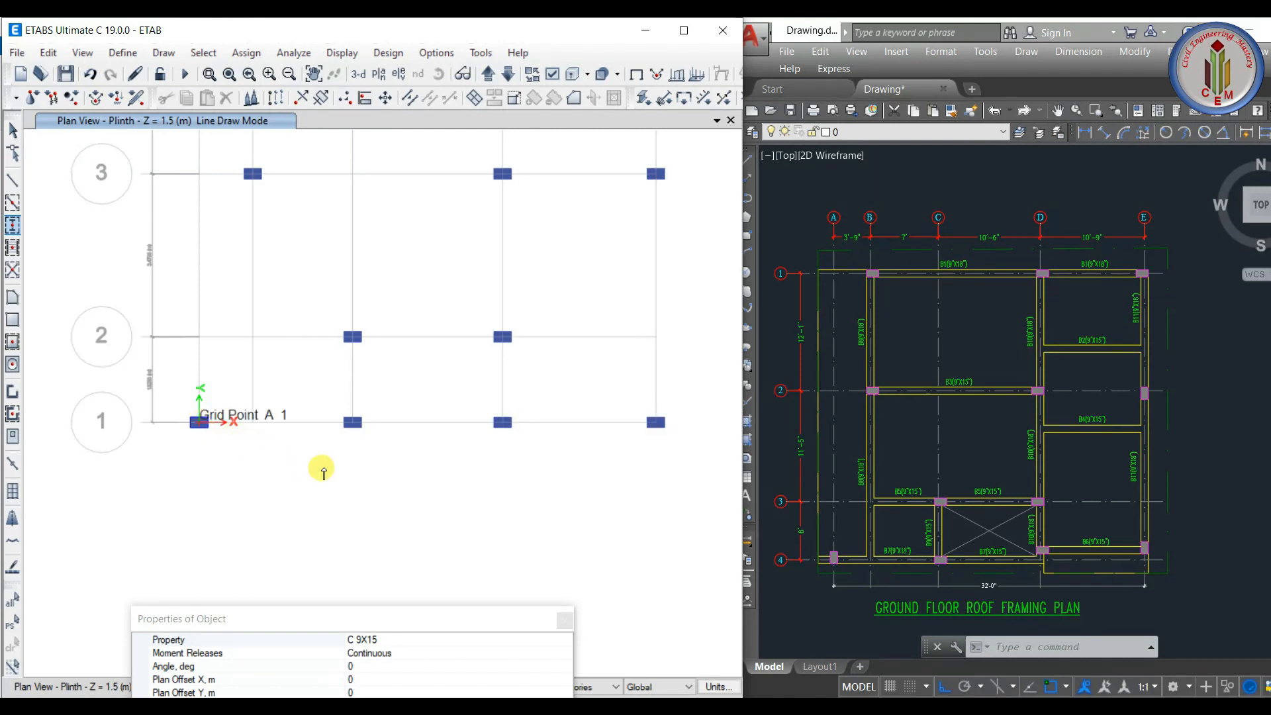
key("Escape")
- Switch to AutoCAD and measure the vertical offset of the column near D-4 on the ground floor plan using a linear dimension
scroll(993, 510, "up", 4)
scroll(993, 506, "down", 2)
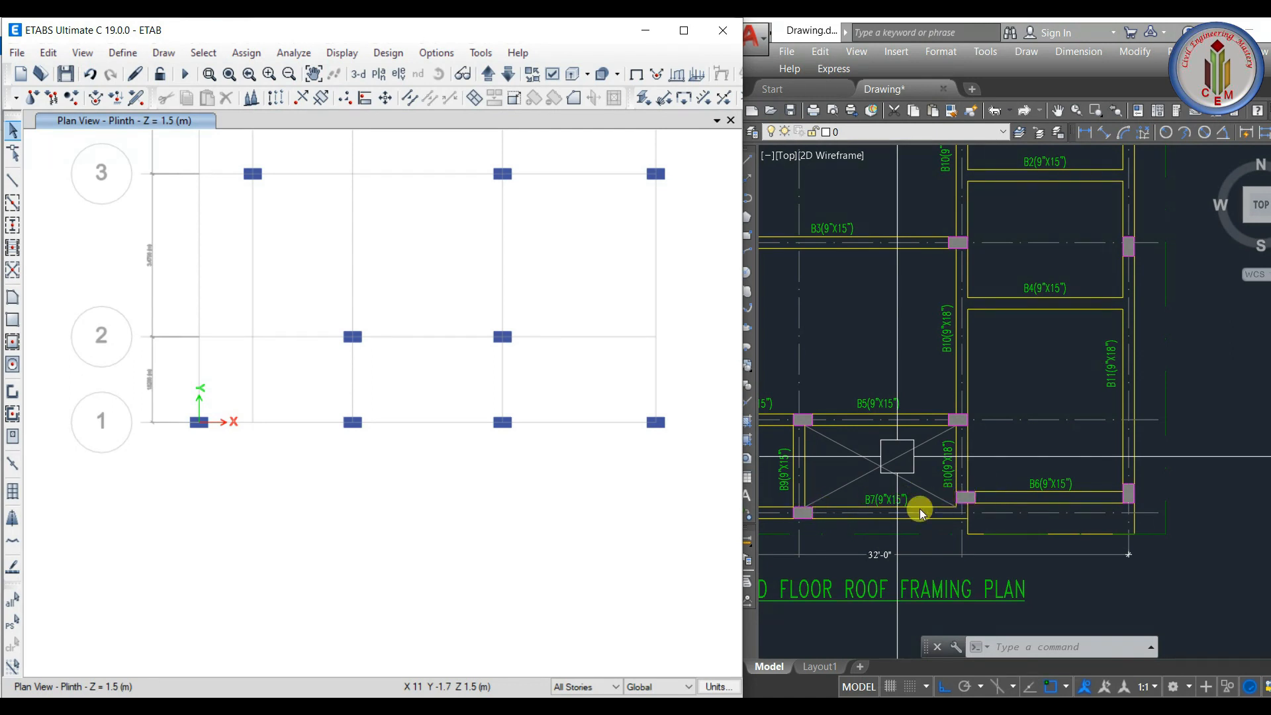
scroll(953, 510, "up", 3)
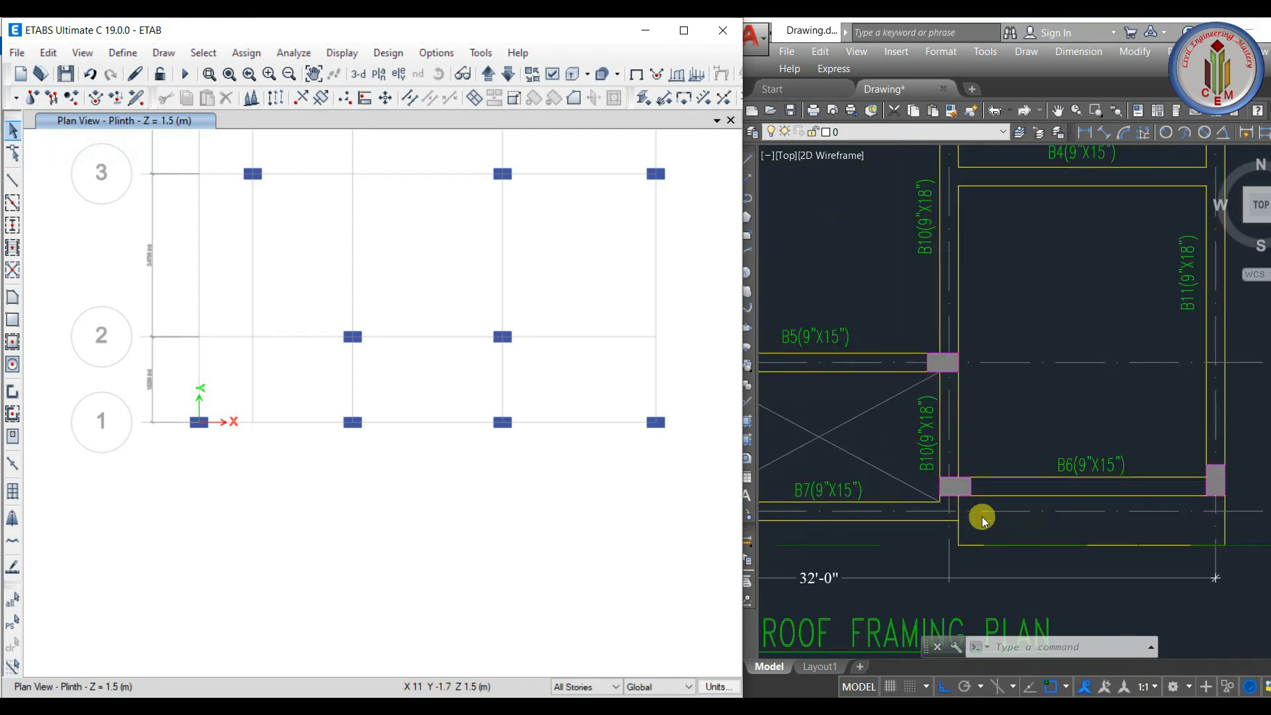
left_click(1080, 135)
scroll(923, 556, "up", 2)
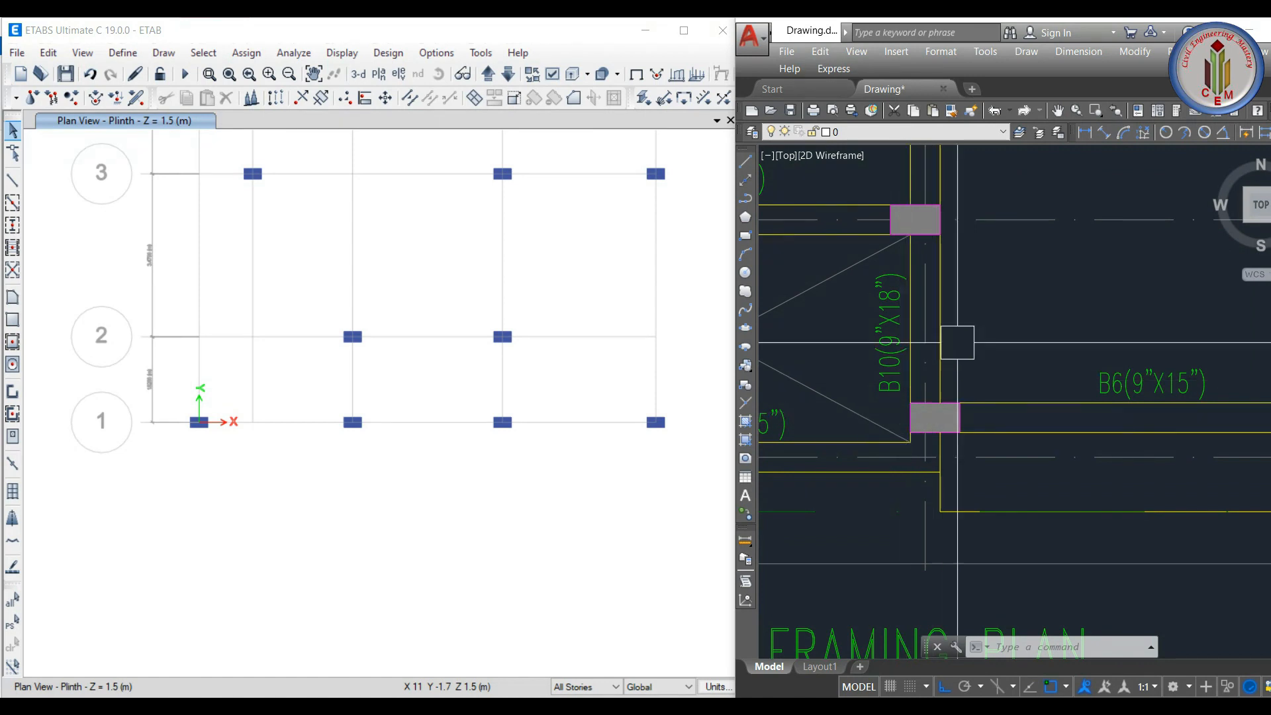
left_click(1084, 133)
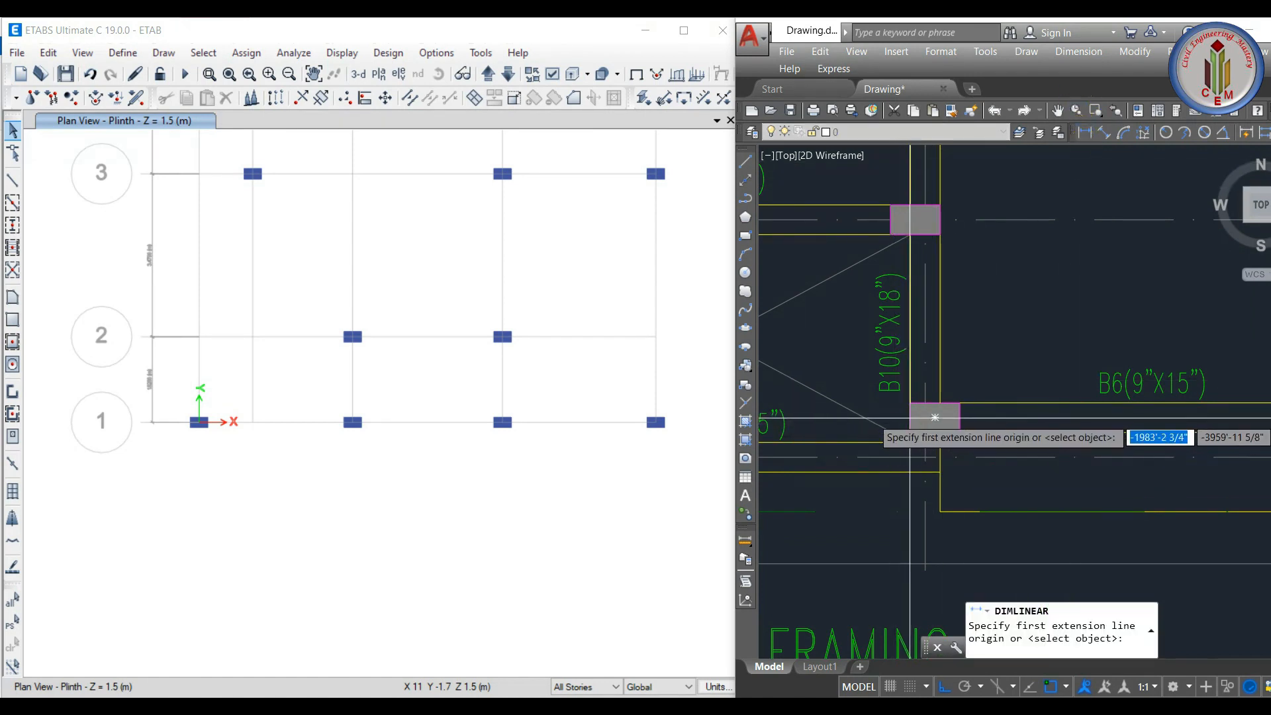
left_click(935, 417)
scroll(917, 472, "up", 2)
left_click(908, 424)
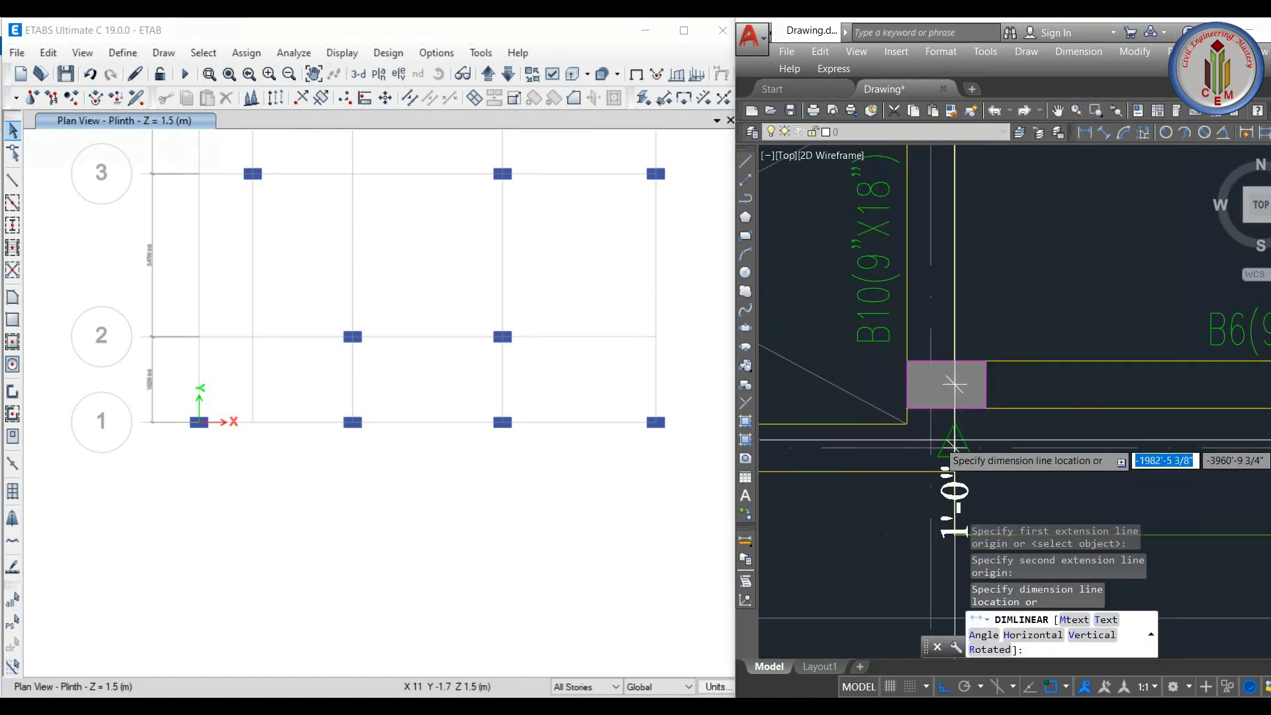
key("Escape")
scroll(993, 440, "down", 3)
- Select the ETABS columns at D-1 and E-1 and move them by a Delta Y of 0.3 m
left_click_drag(470, 394, 666, 466)
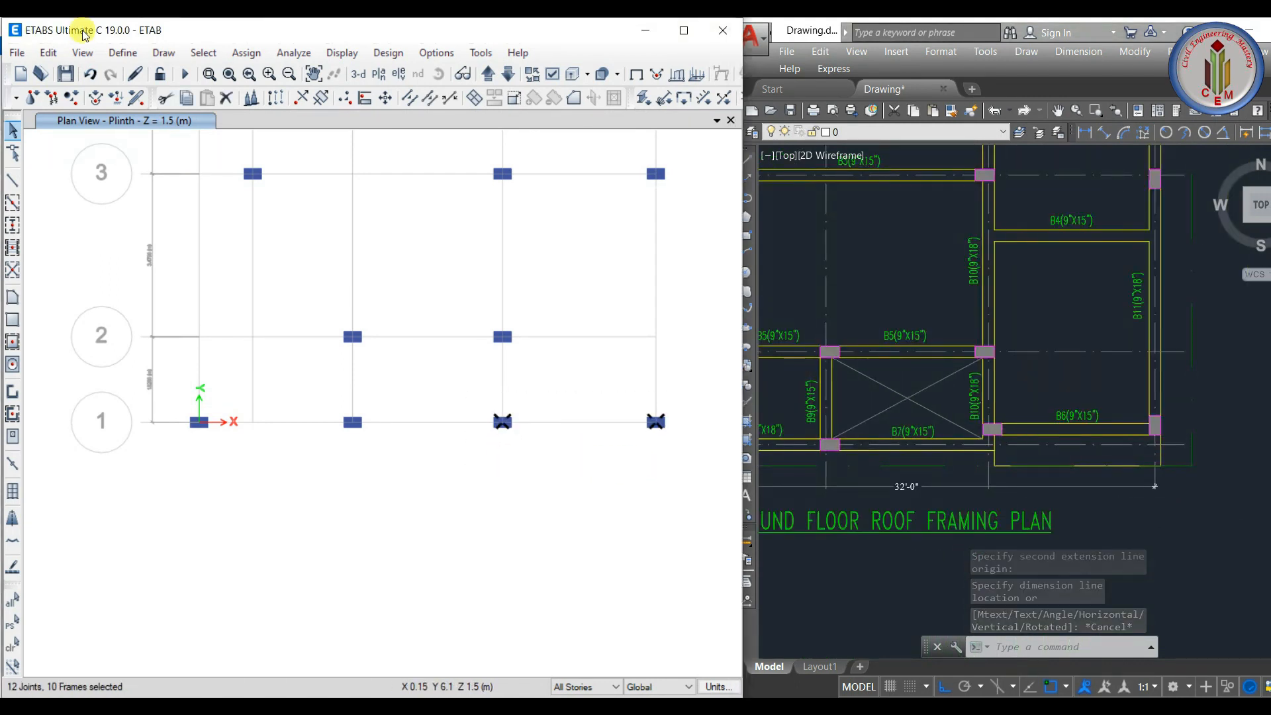
left_click(58, 53)
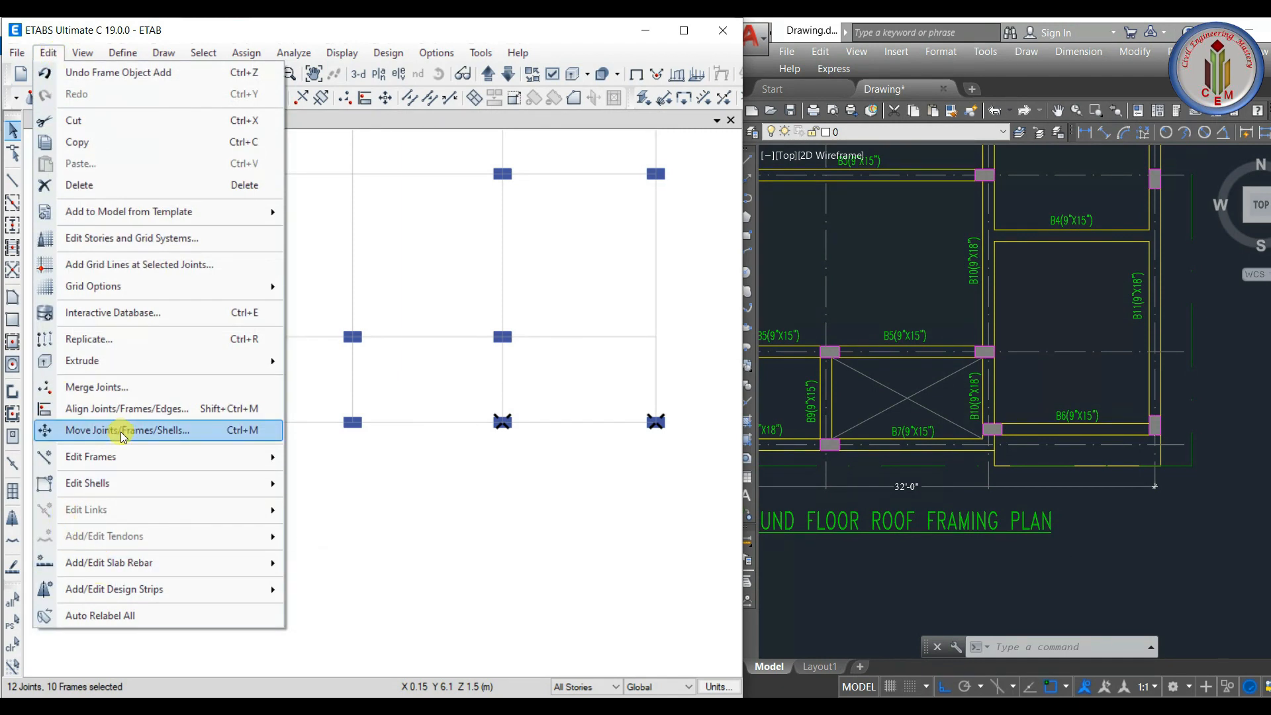
left_click(160, 432)
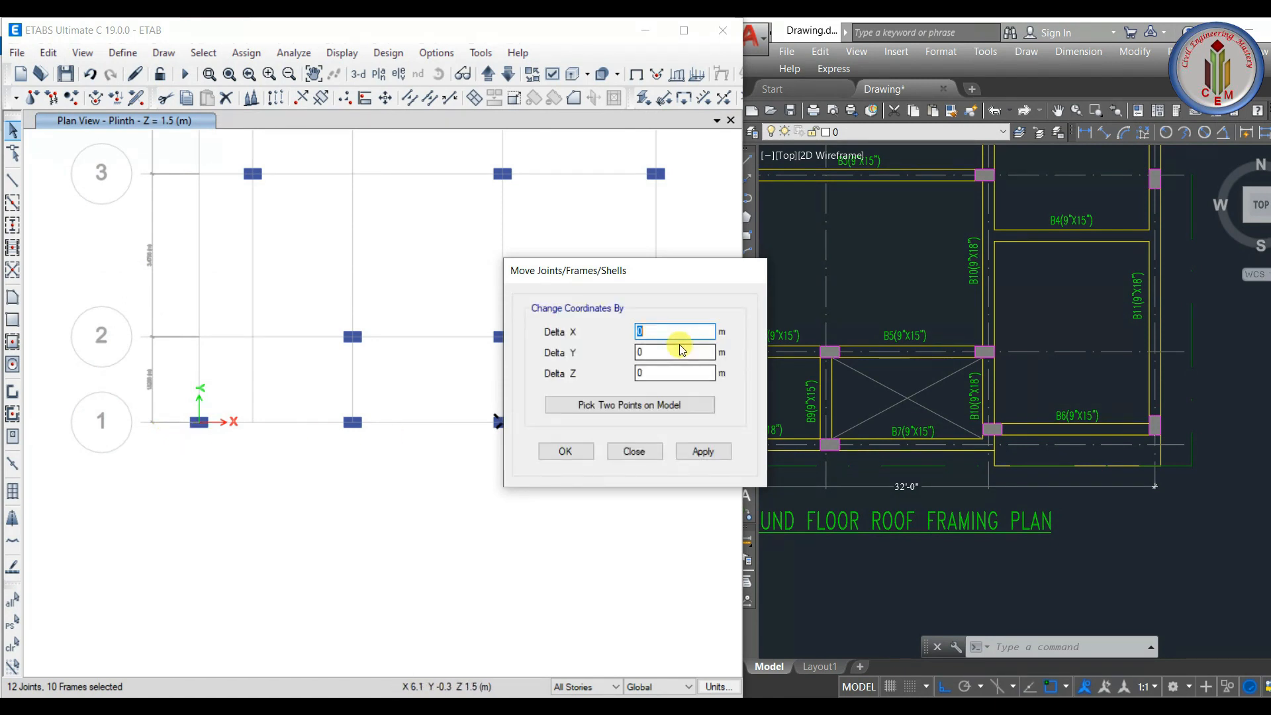
left_click_drag(632, 277, 340, 353)
left_click(352, 427)
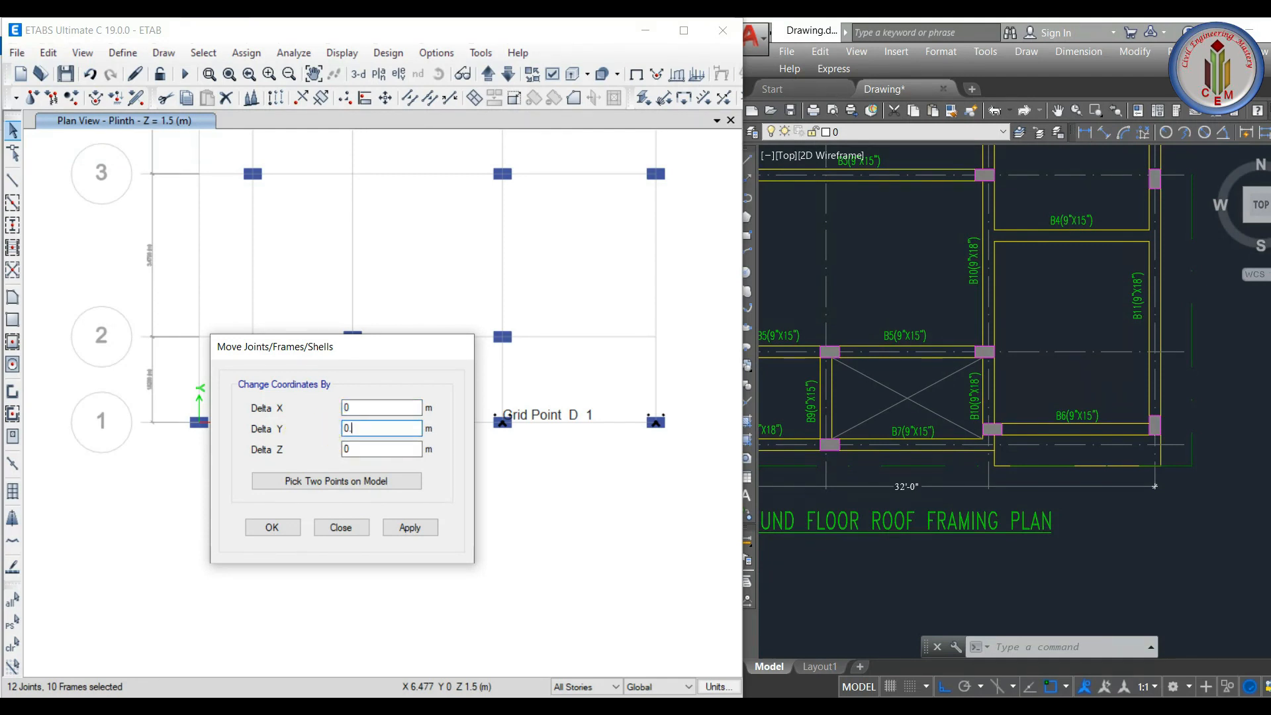
left_click(414, 527)
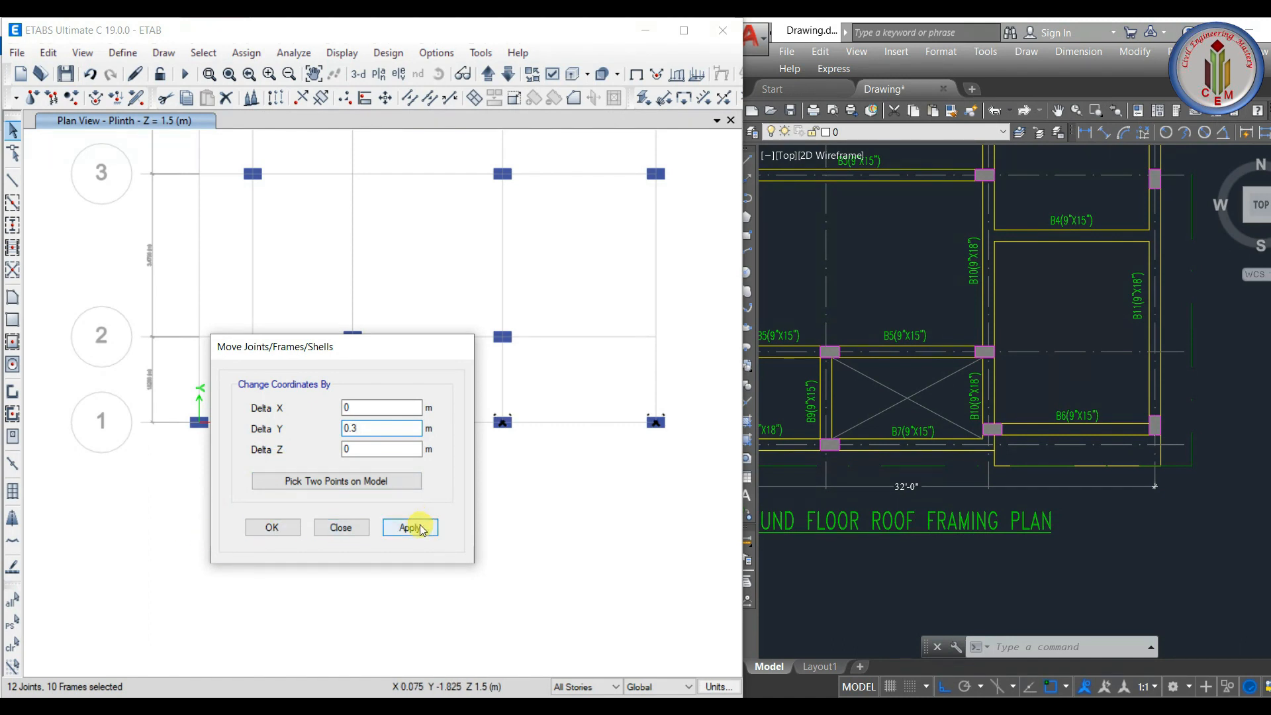
left_click(321, 530)
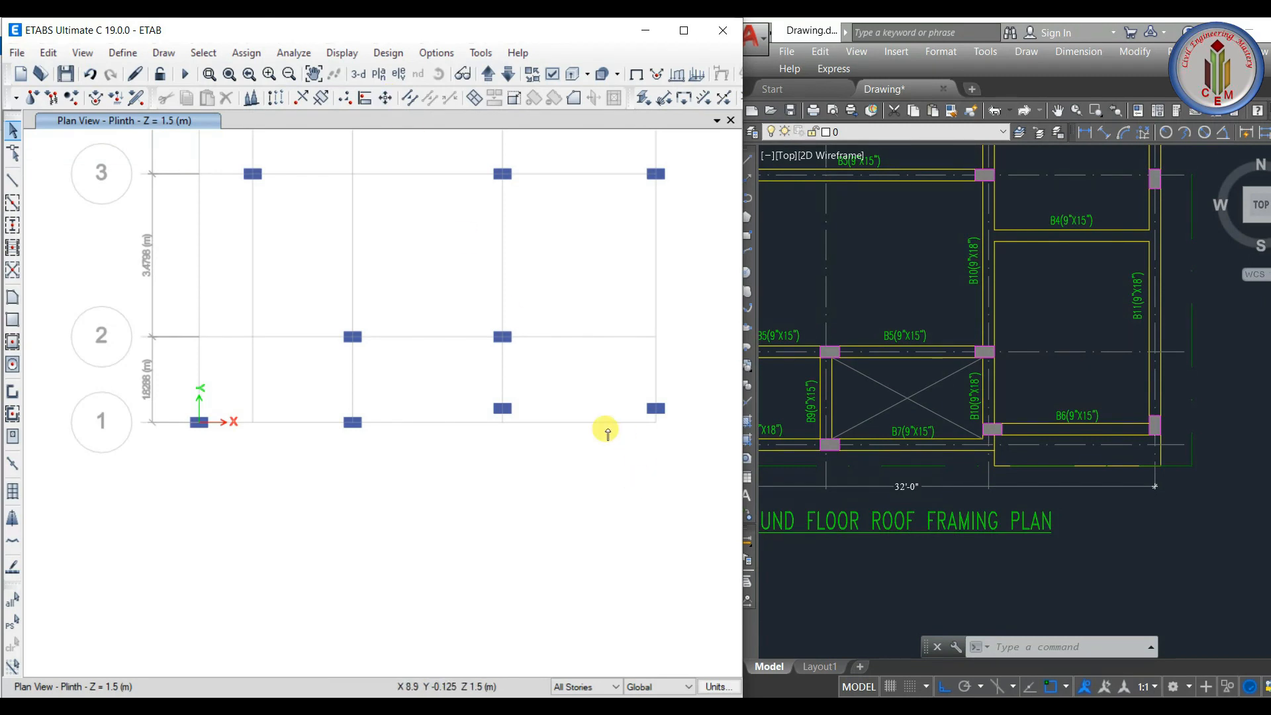
- Compare the ETABS column layout with the AutoCAD ground floor roof framing plan and inspect the enlarged plan view
scroll(609, 463, "down", 3)
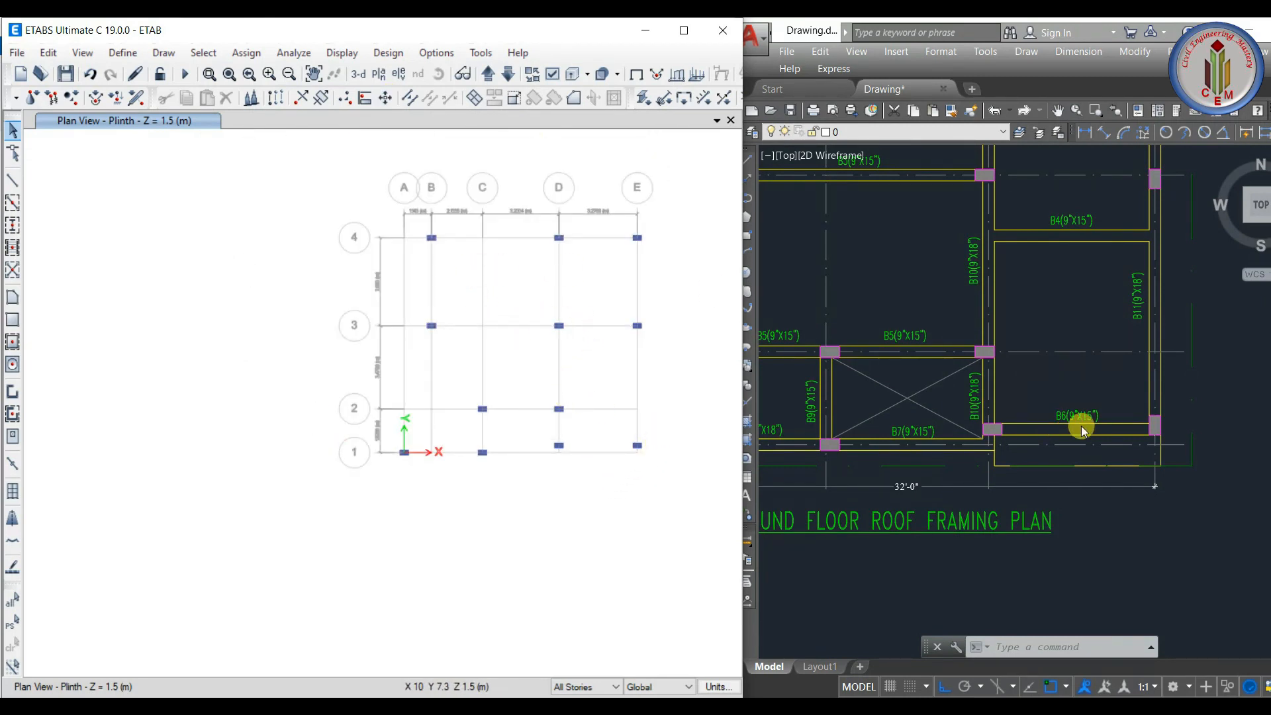
scroll(1073, 431, "down", 4)
scroll(1073, 454, "up", 2)
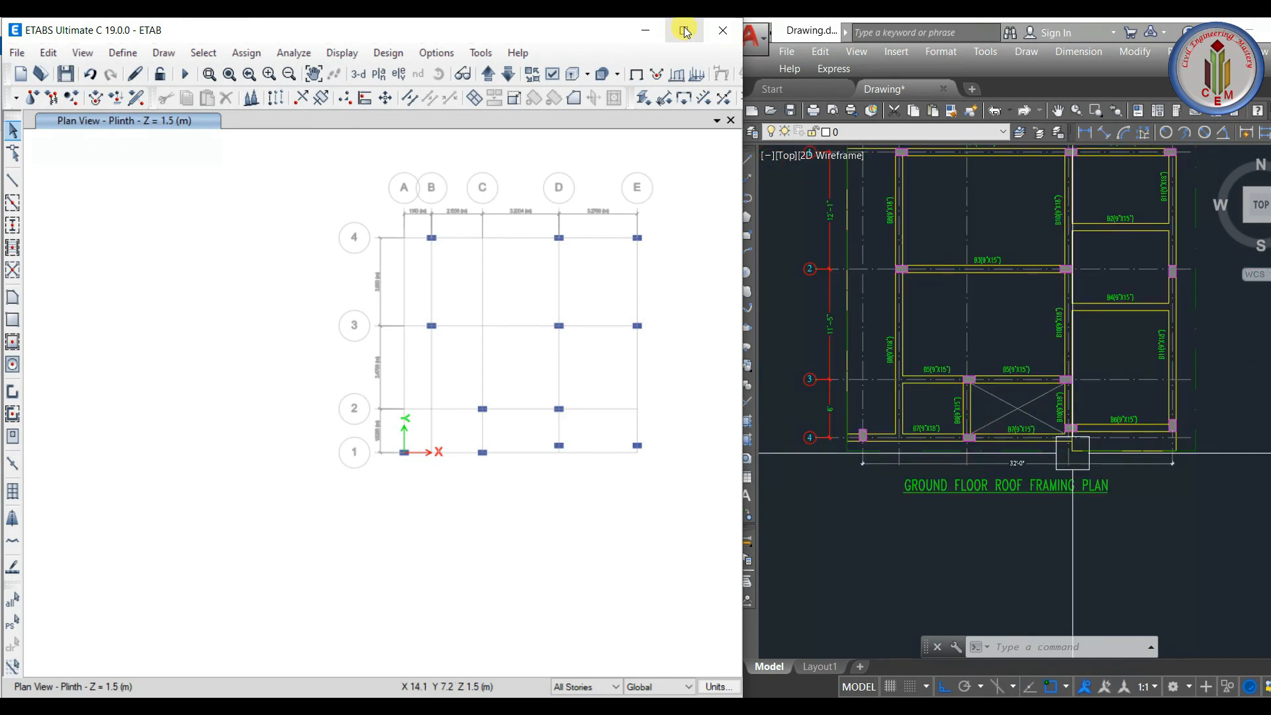
left_click(684, 30)
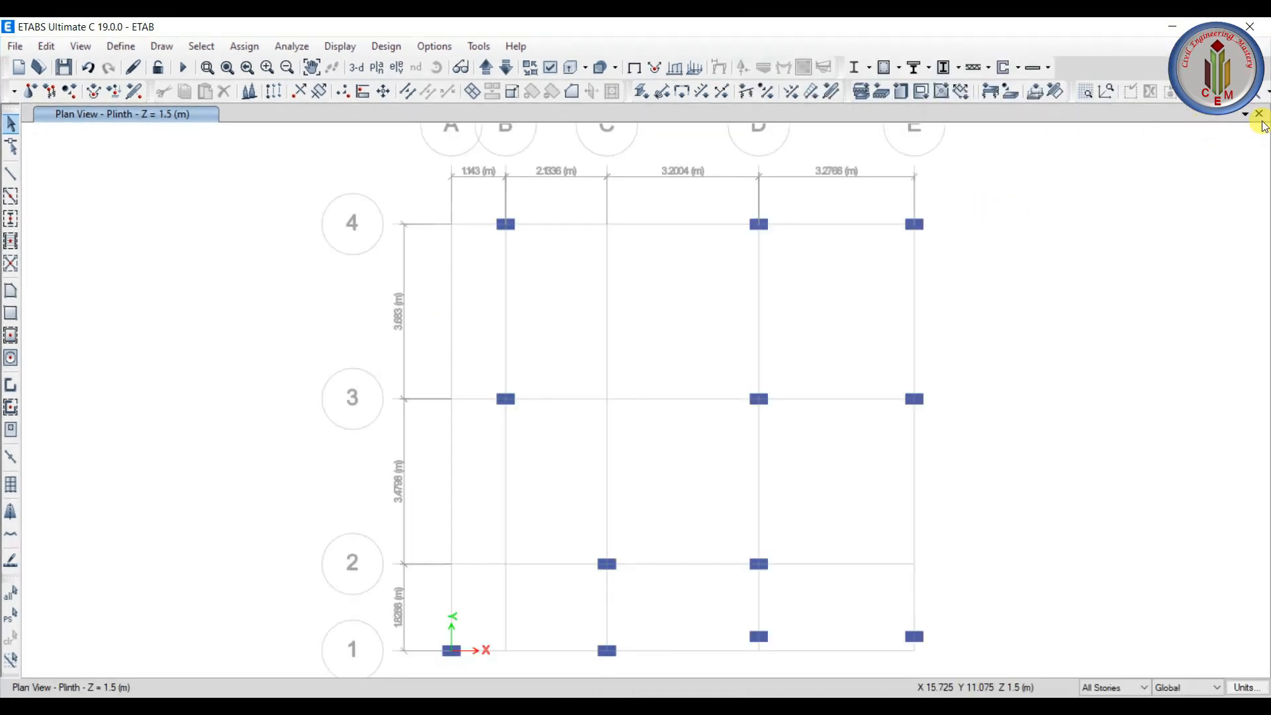
left_click(1248, 115)
left_click(1134, 153)
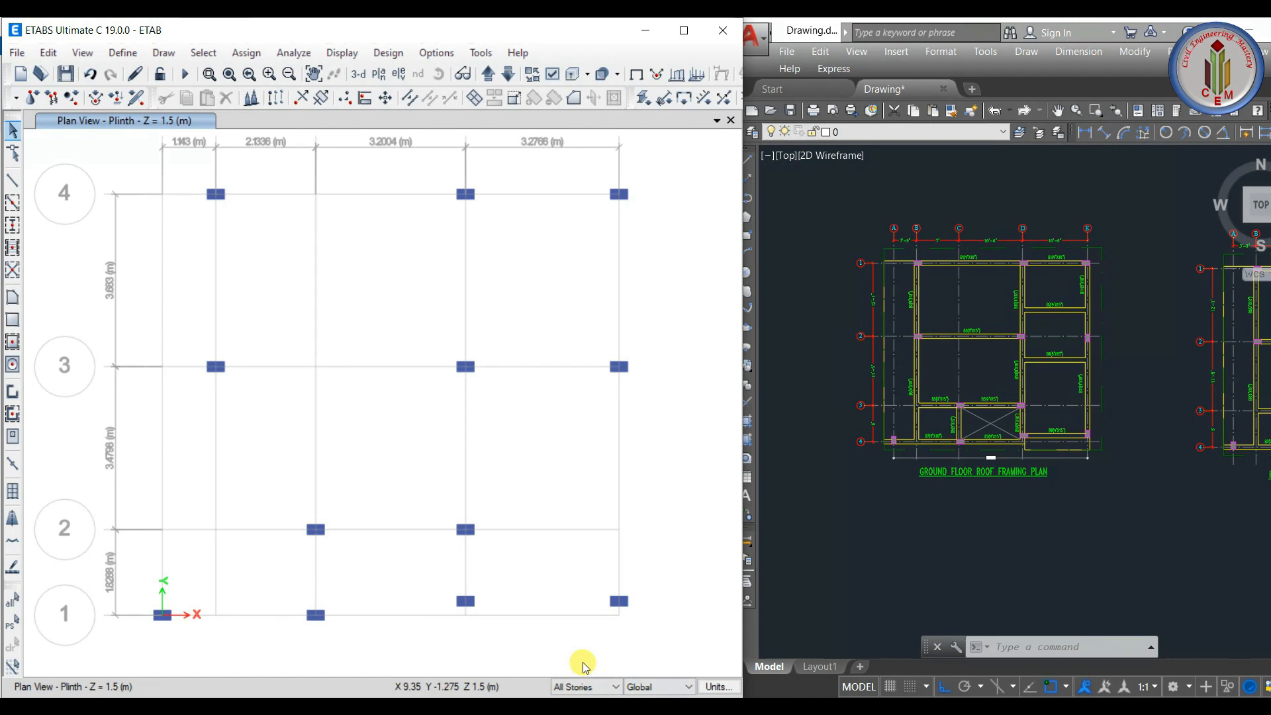
- Limit drawing to one story and draw B 9X18 plinth beams along grid line 4 from B to D and D to E
left_click(615, 691)
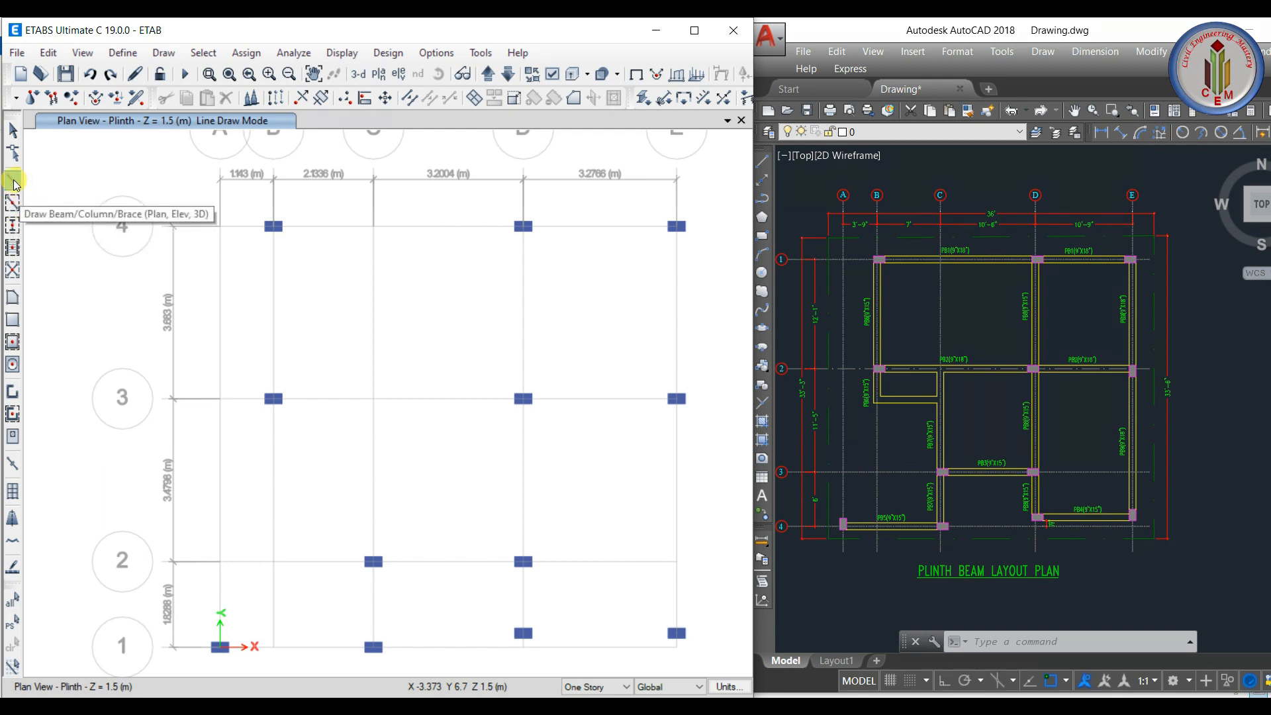
left_click(22, 182)
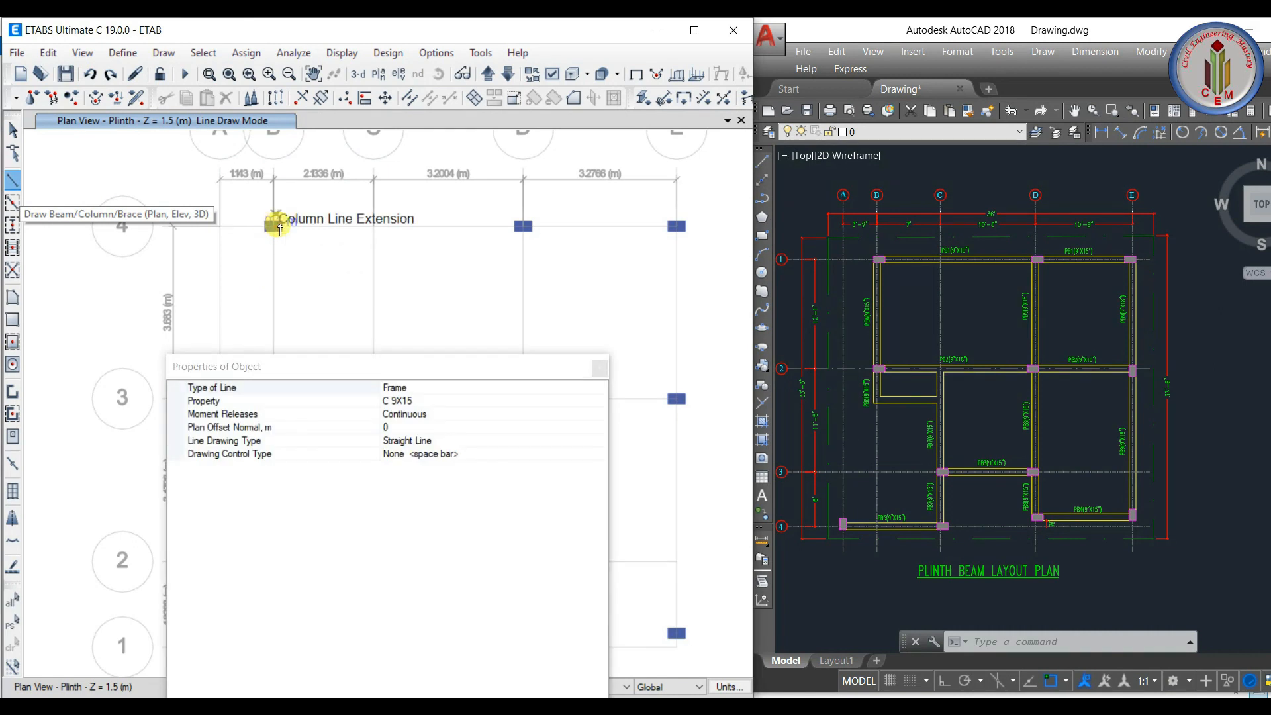
left_click(442, 401)
left_click(600, 401)
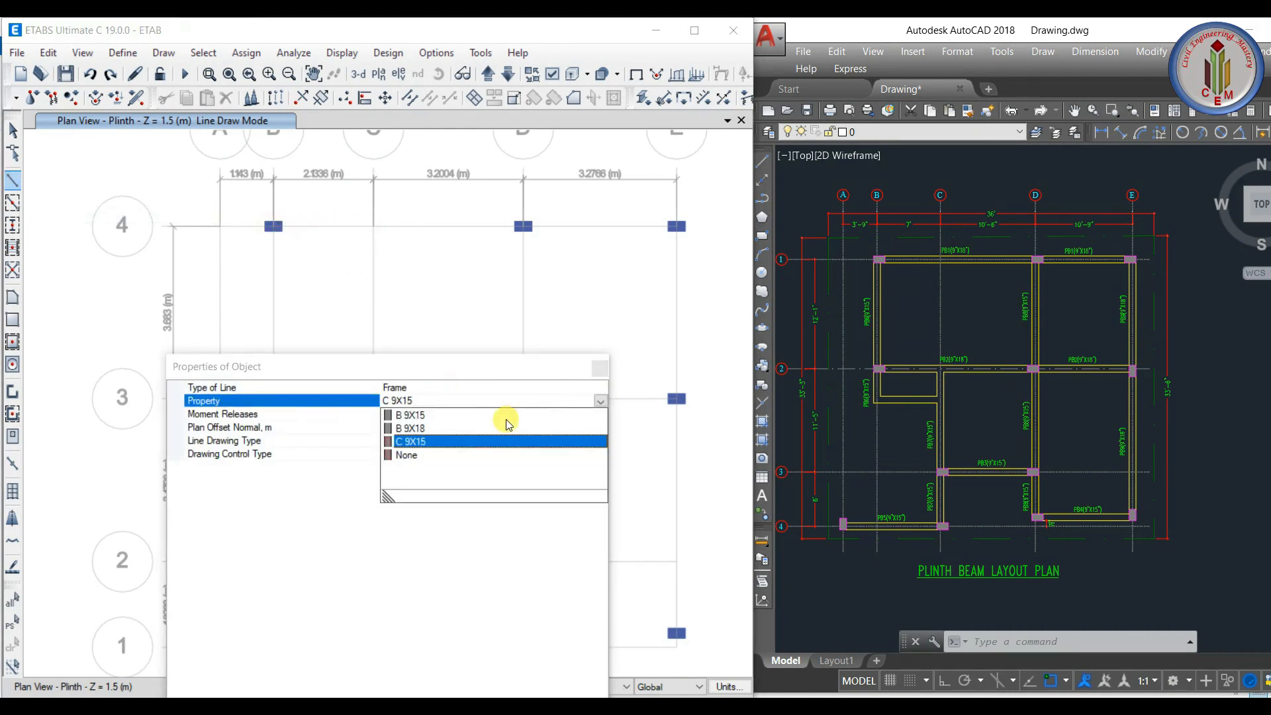
left_click(437, 428)
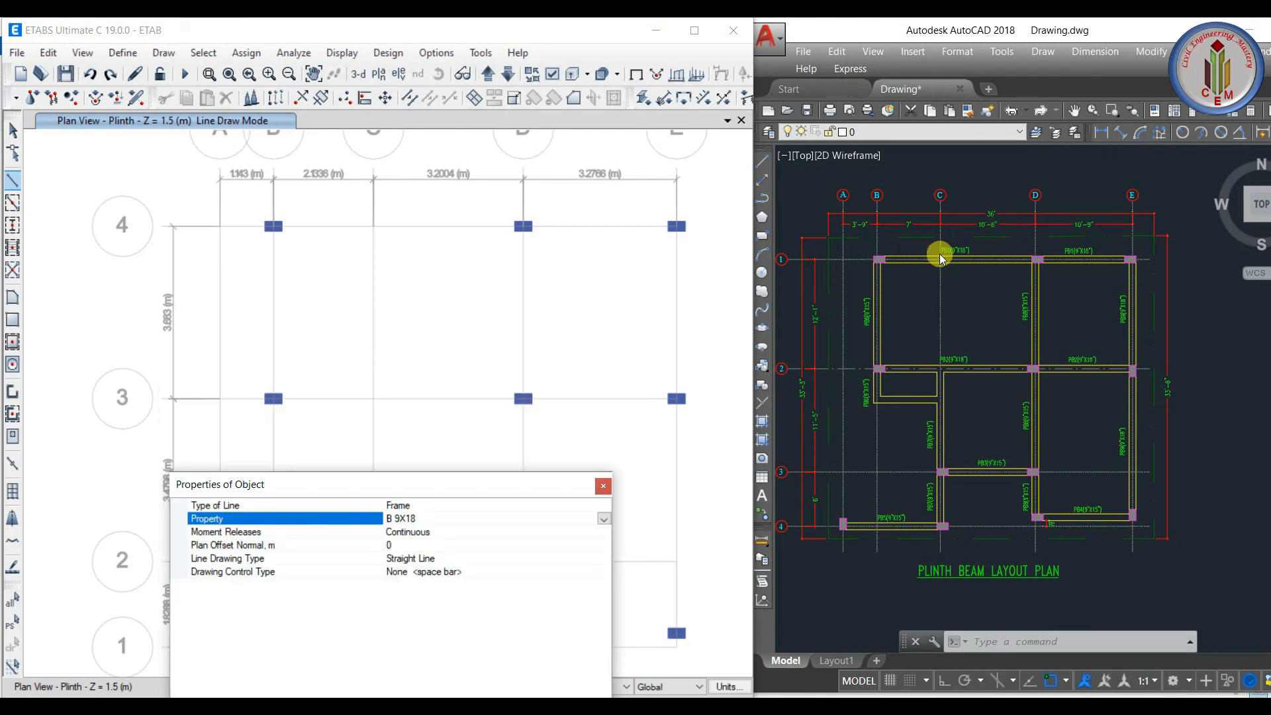
scroll(939, 252, "up", 3)
left_click(274, 226)
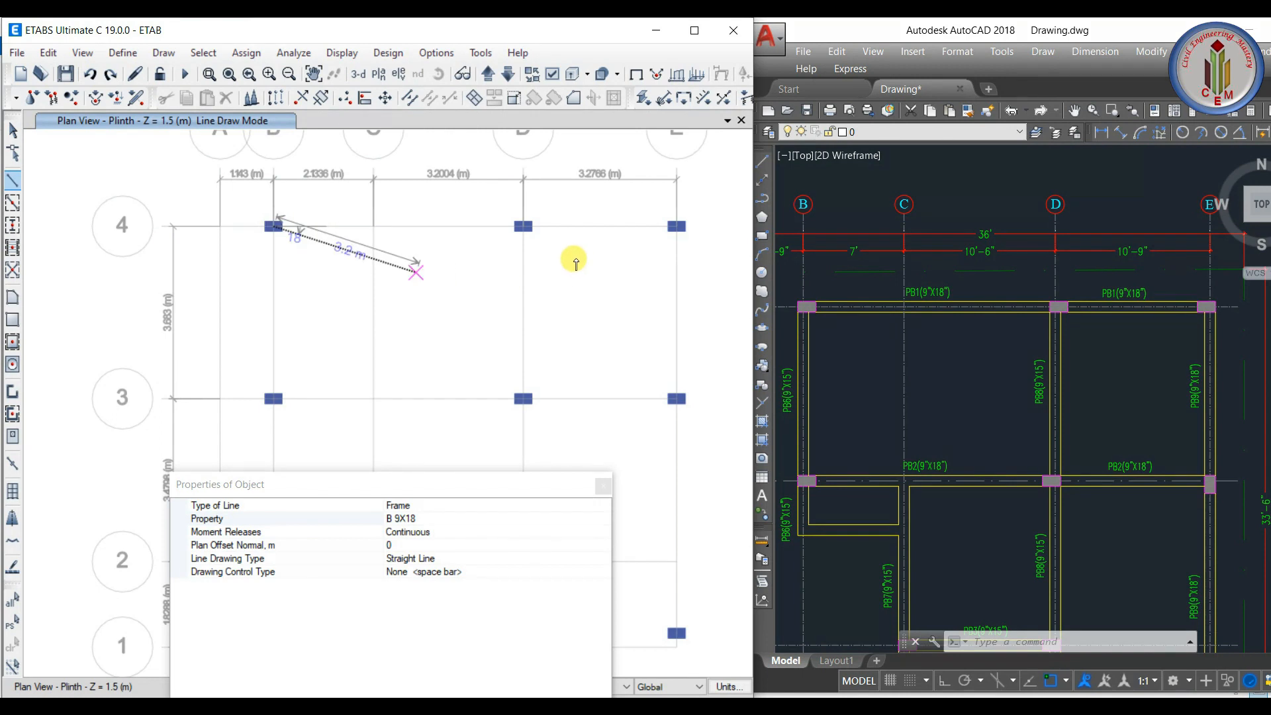
left_click(526, 249)
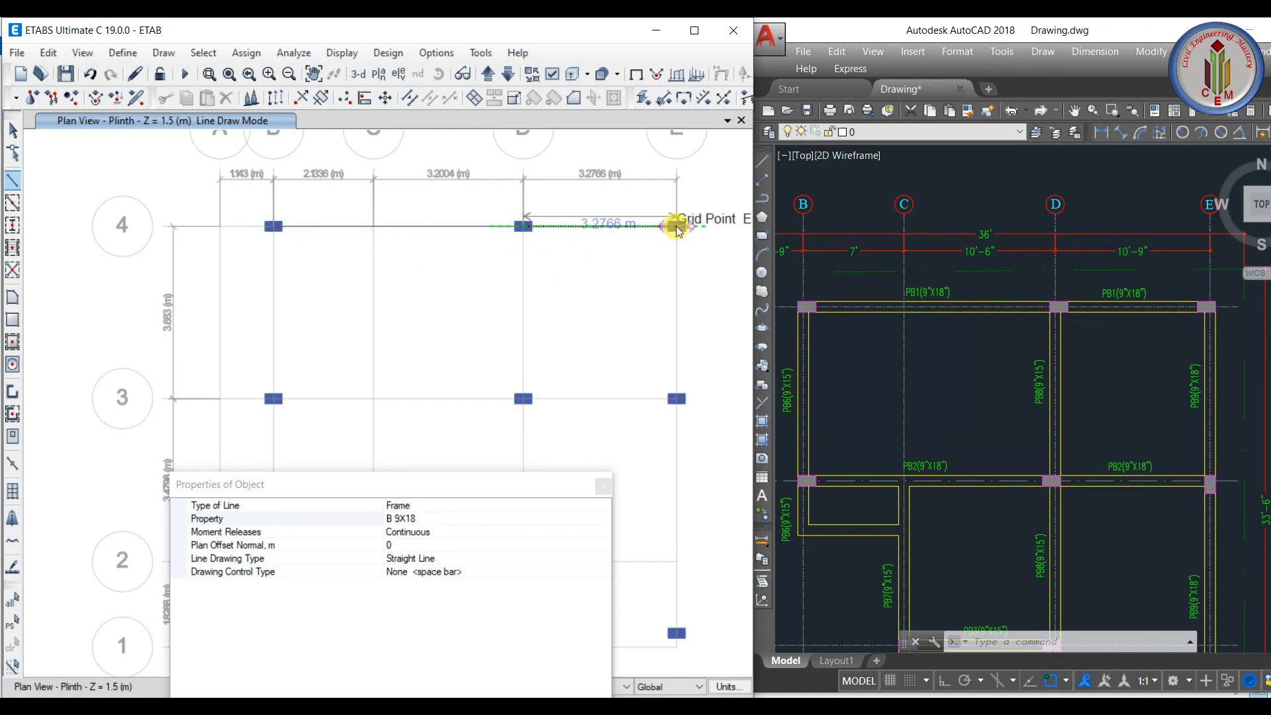
left_click(678, 228)
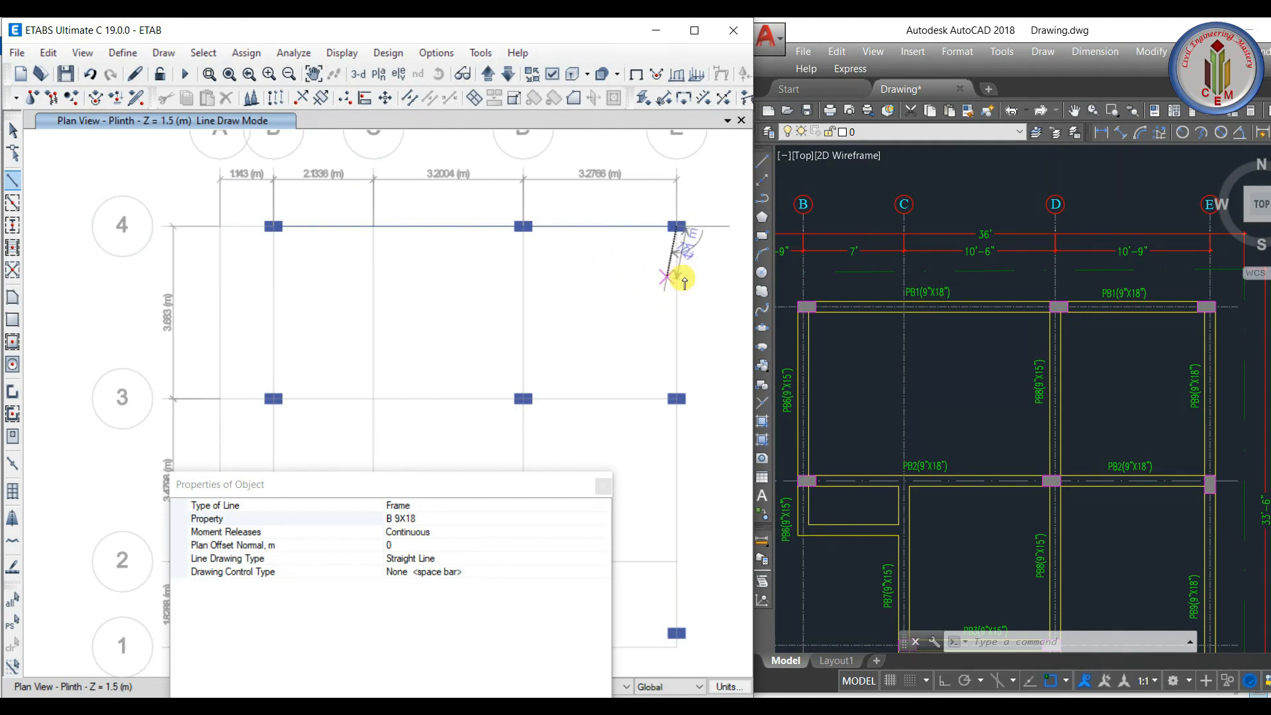
key("Escape")
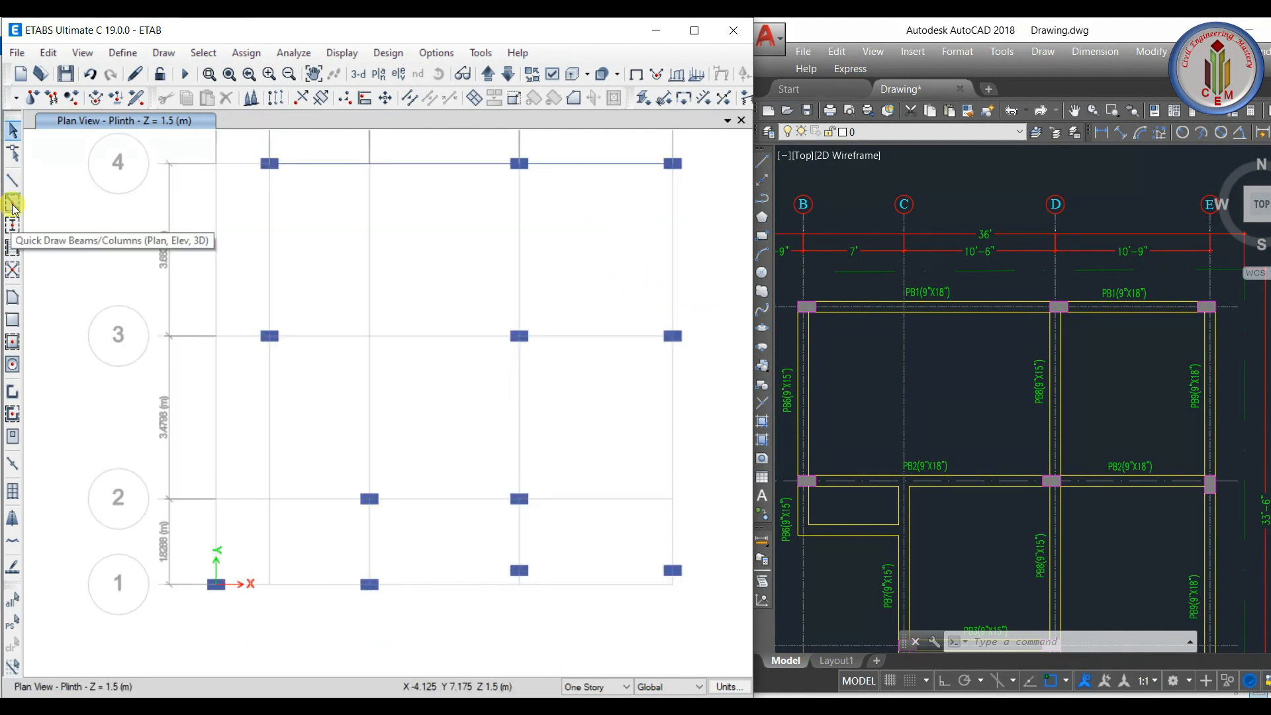
- Quick-draw B 9X18 beams along grid line 3 from B to E and on lines B, D and E between 3 and 4
left_click(12, 207)
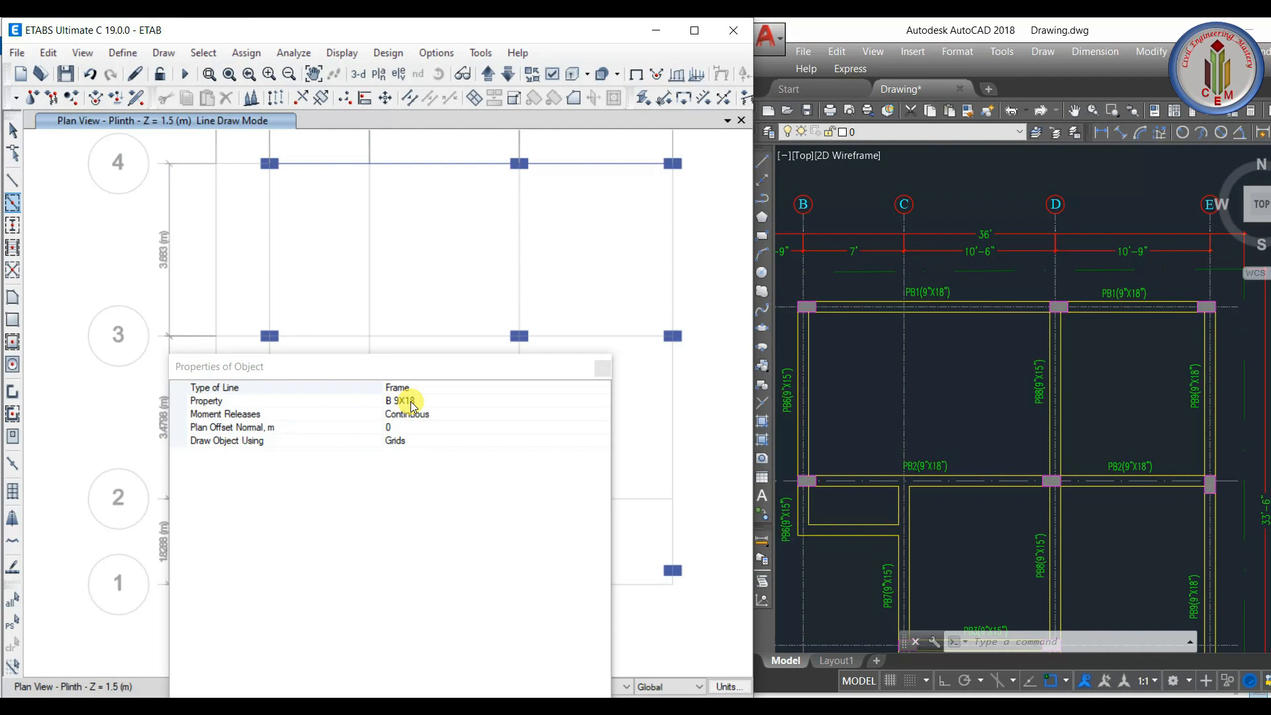
left_click_drag(425, 374, 415, 561)
mouse_move(240, 299)
left_mouse_down()
mouse_move(395, 382)
mouse_move(695, 395)
left_mouse_up()
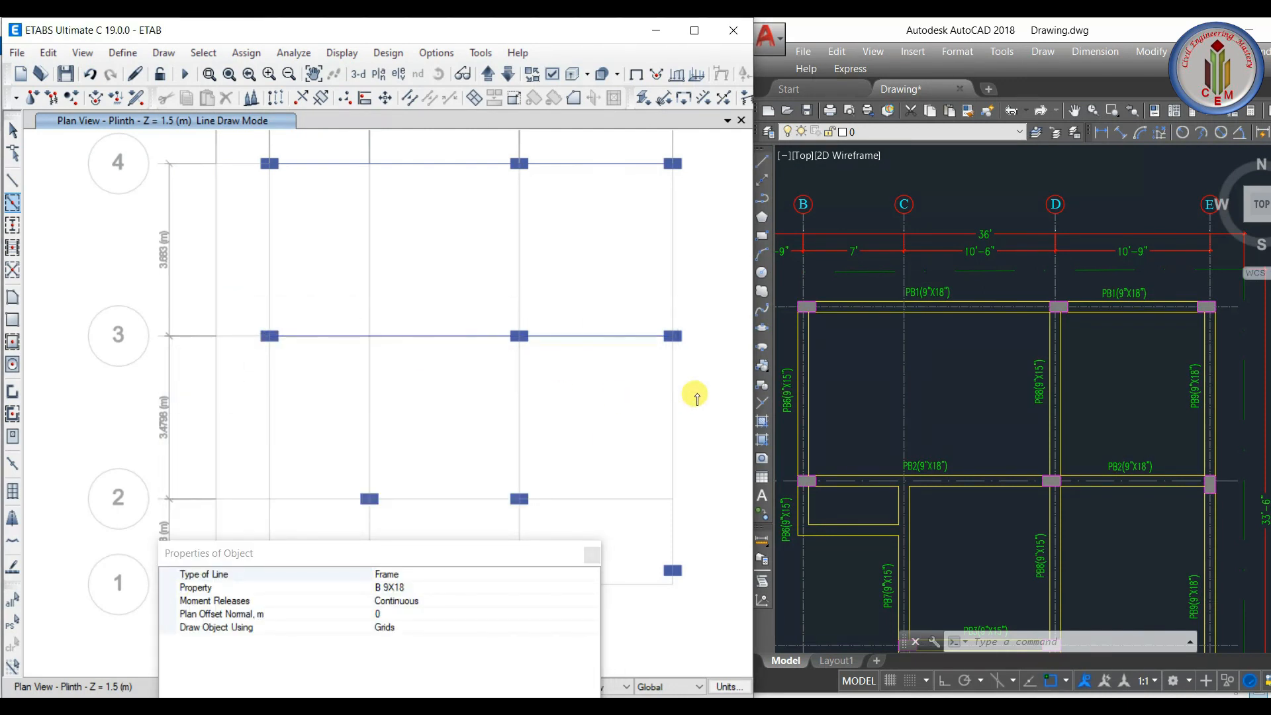
left_click_drag(239, 144, 331, 415)
left_click_drag(496, 139, 575, 378)
left_click_drag(645, 144, 695, 382)
scroll(568, 256, "down", 3)
scroll(960, 368, "down", 2)
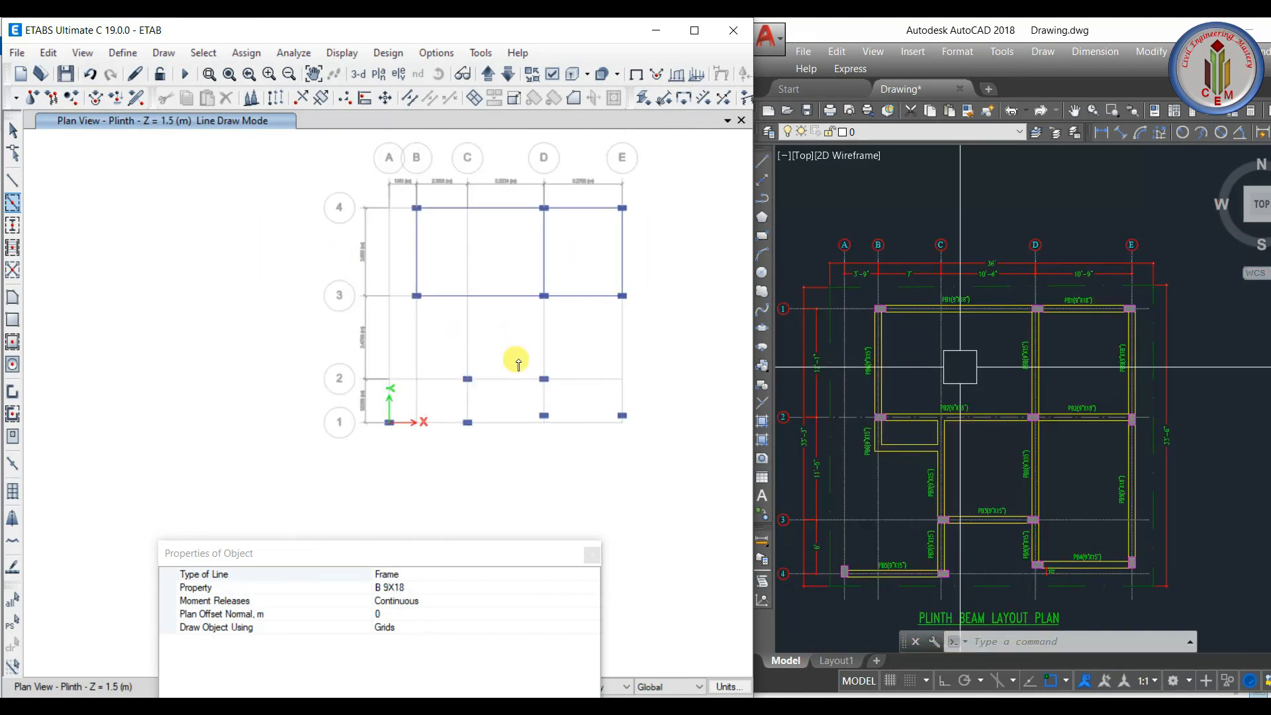
- Quick-draw B 9X15 beams on lines C and D between 3 and 1, line 2 from C to D, and line 1 from A to D
scroll(511, 362, "up", 3)
left_click(436, 587)
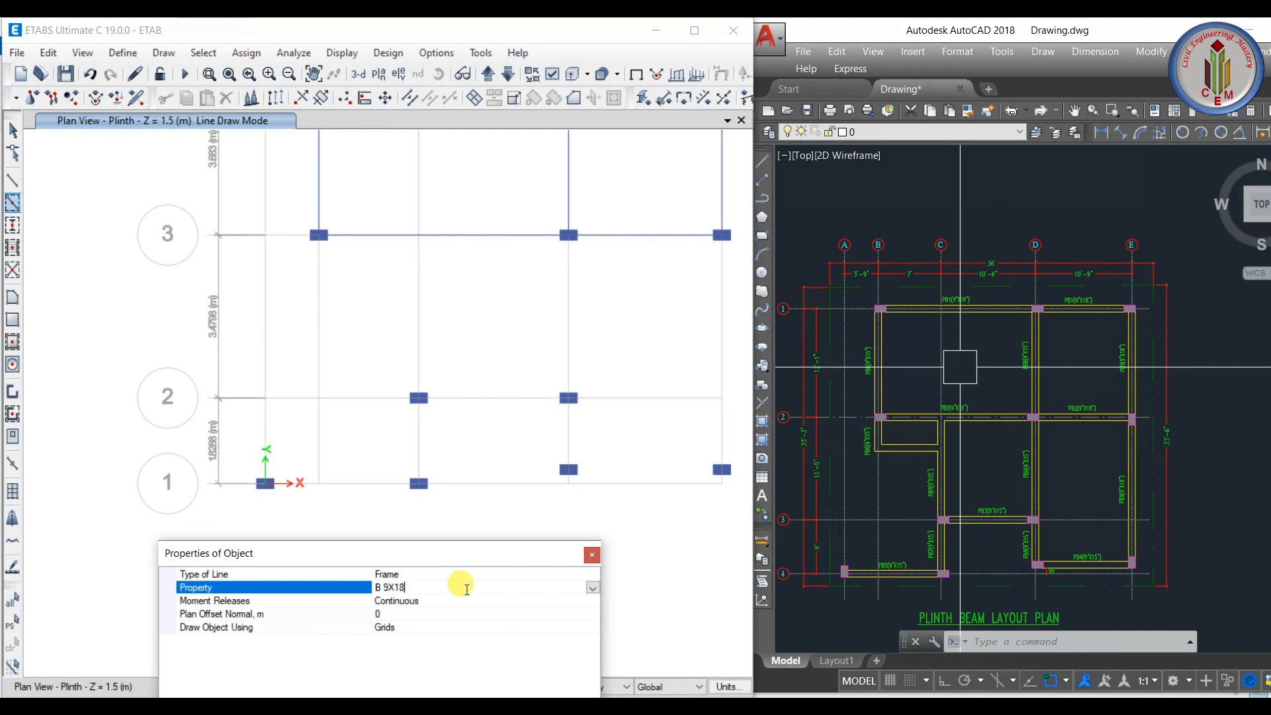
left_click(593, 587)
left_click(424, 603)
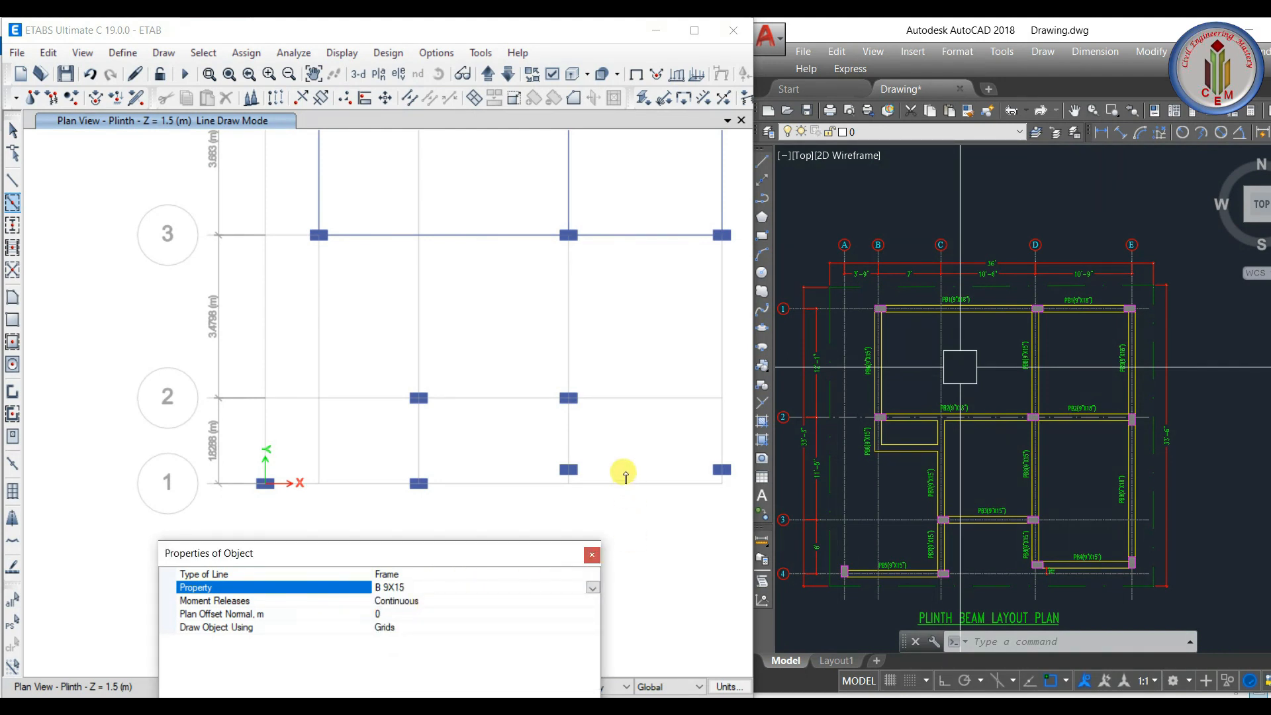
left_click(569, 427)
left_click_drag(385, 194, 438, 430)
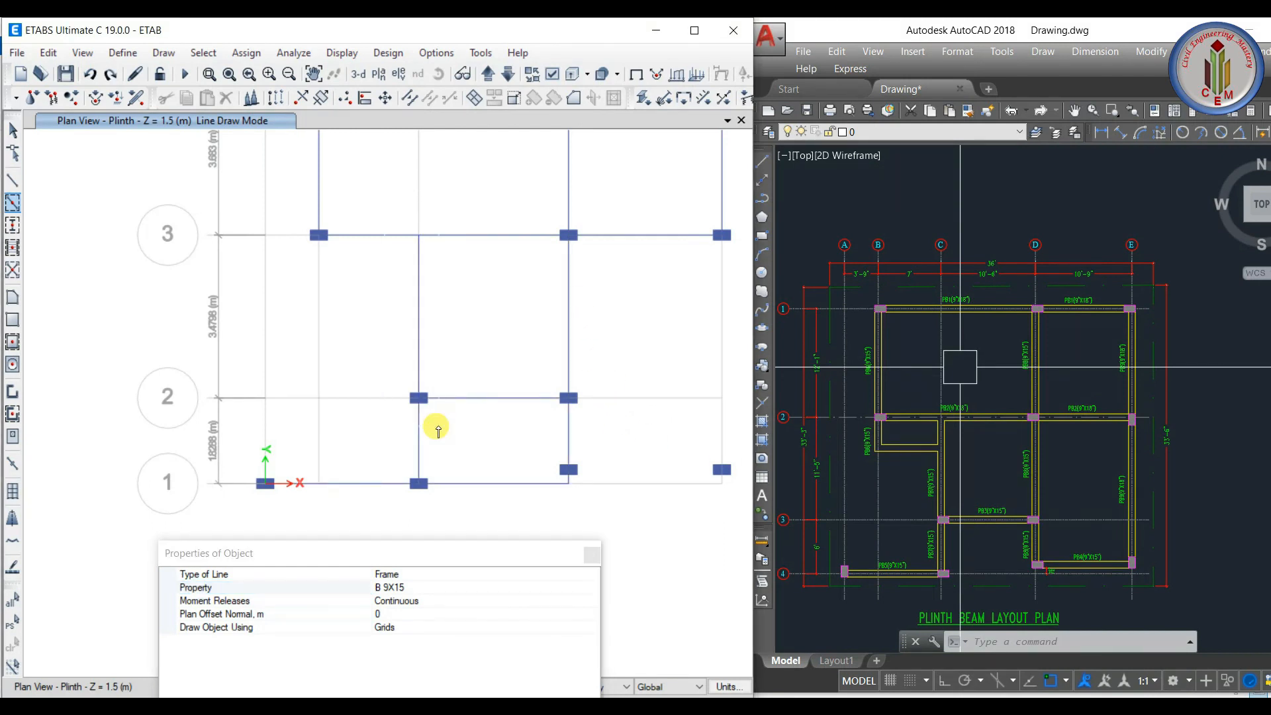
key("Escape")
- Open the section property of the plinth beam on grid line D between 3 and 4 for editing
left_click(497, 329)
right_click(500, 333)
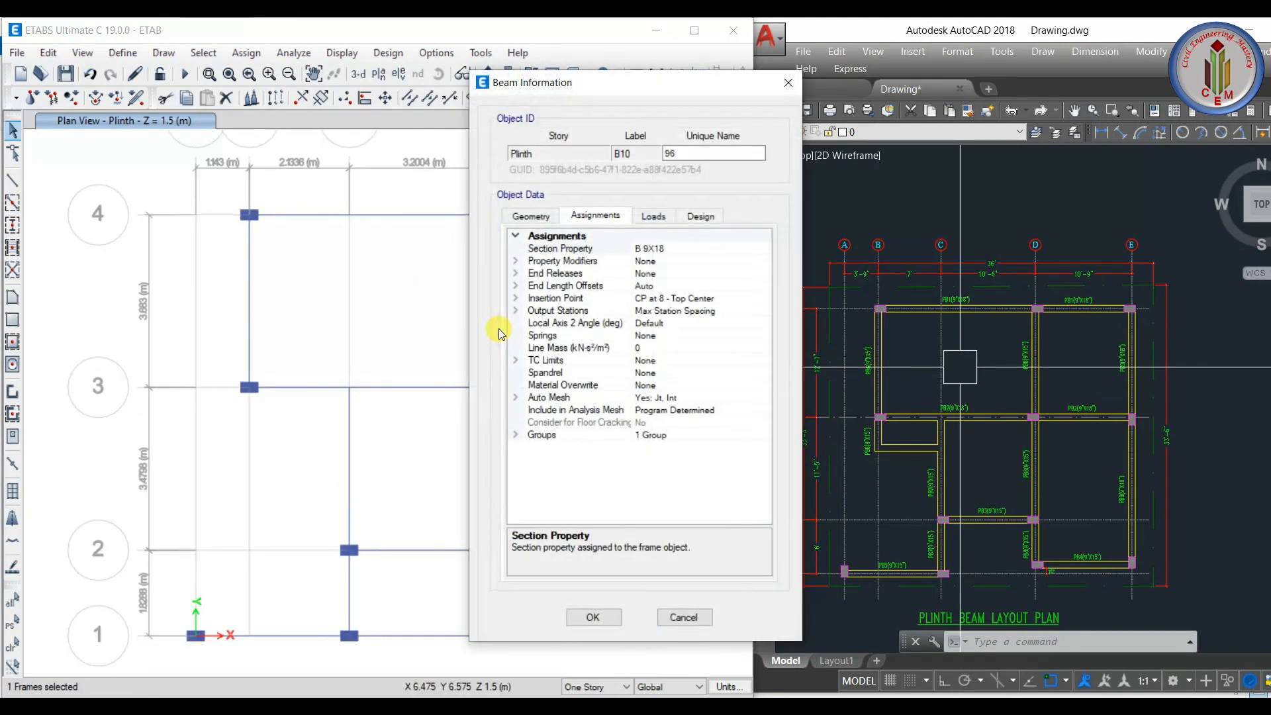
left_click(676, 248)
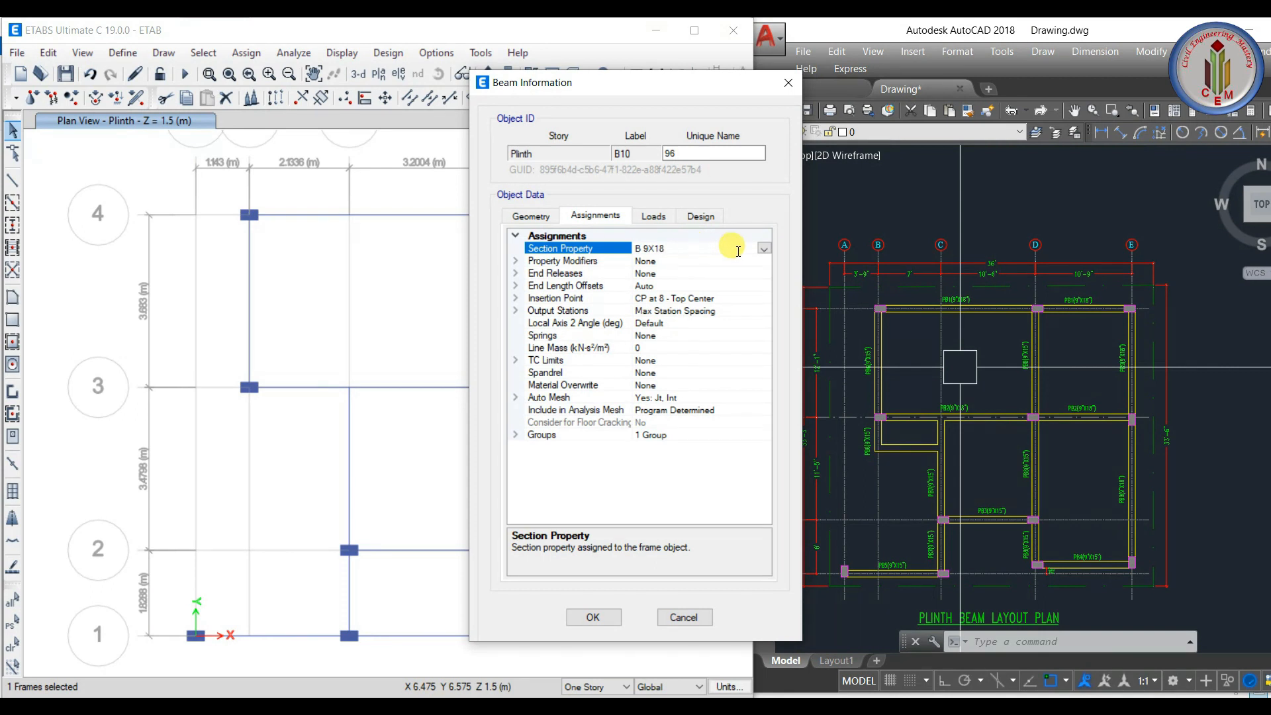
- Change the section property of the plinth beam on grid D between grids 3 and 4 to B 9X15
left_click(765, 249)
left_click(651, 262)
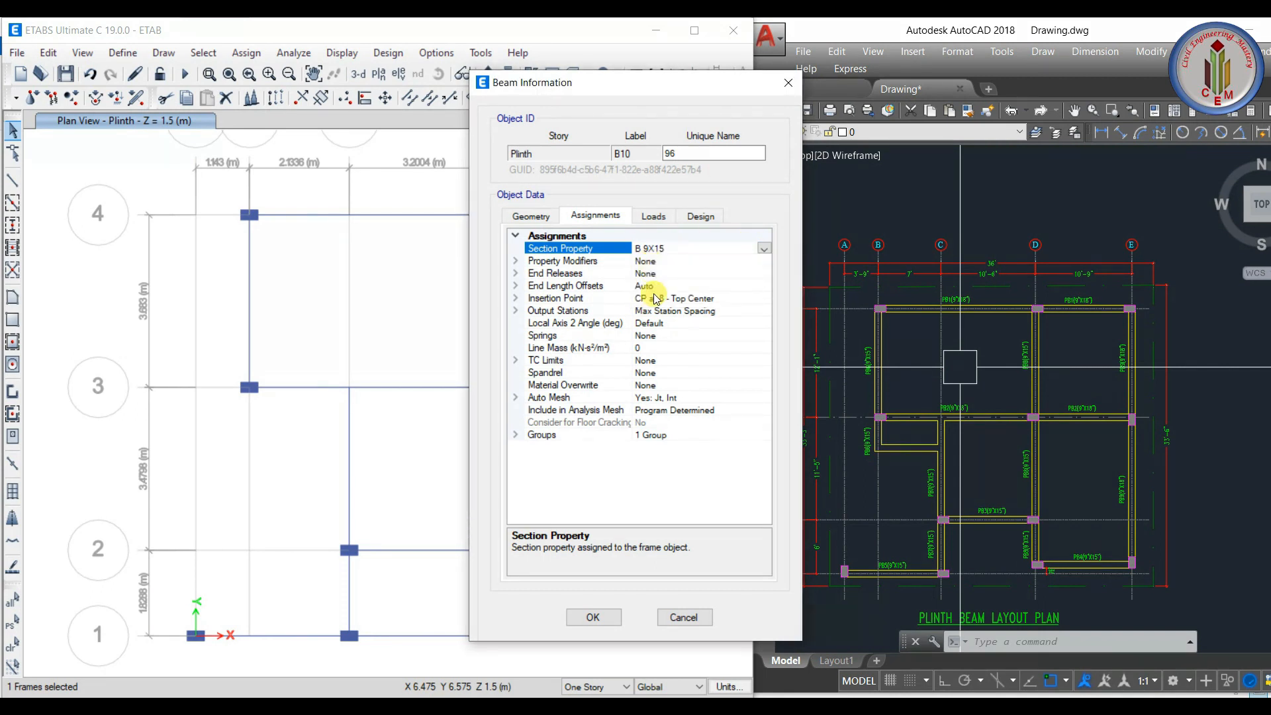
left_click(608, 625)
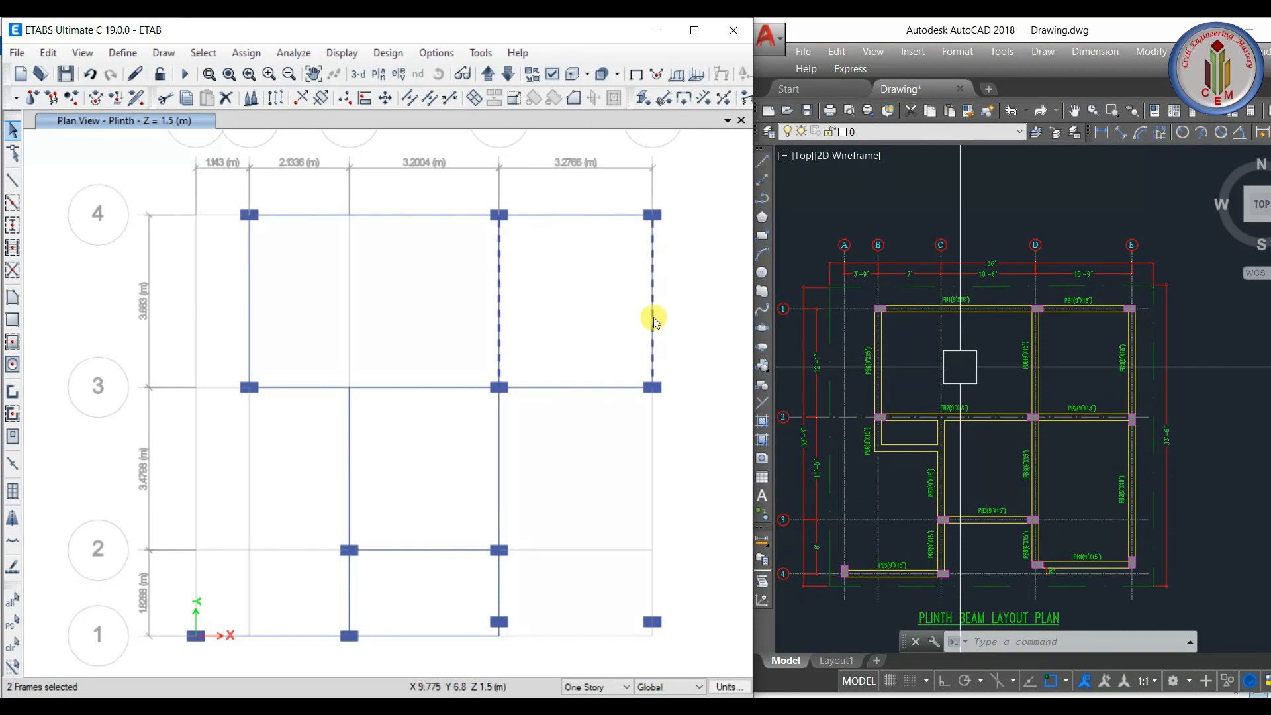
- Change the section property of the plinth beam on grid E between grids 3 and 4 to B 9X15
right_click(653, 317)
left_click(670, 248)
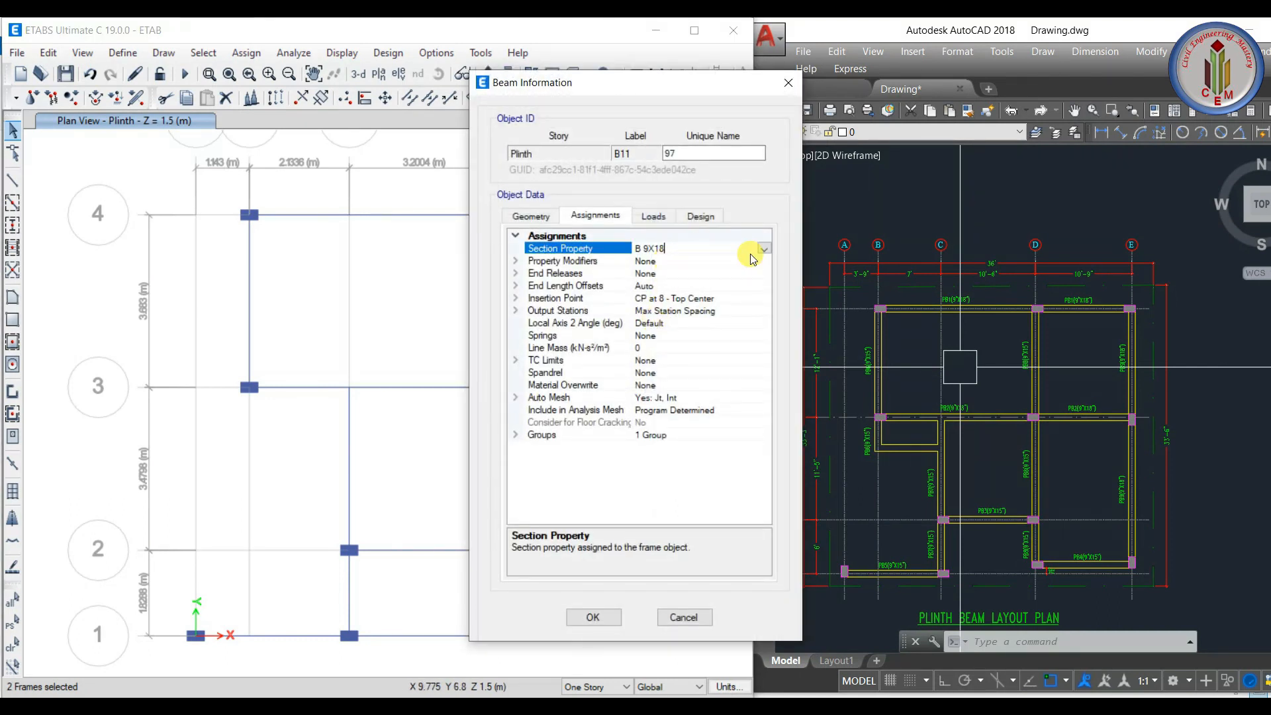
left_click(764, 249)
left_click(672, 300)
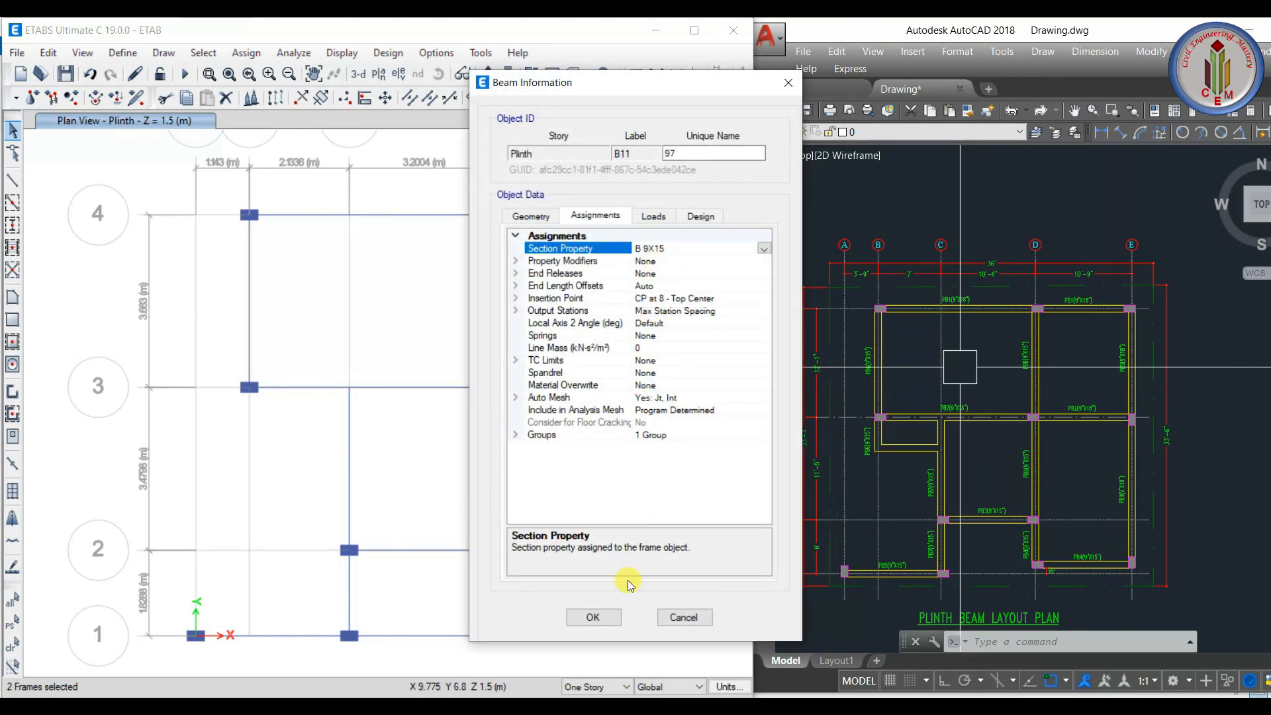
left_click(594, 619)
- Quick-draw a B 9X18 plinth beam along grid E from grid 3 down to the column near grid 1
left_click(11, 200)
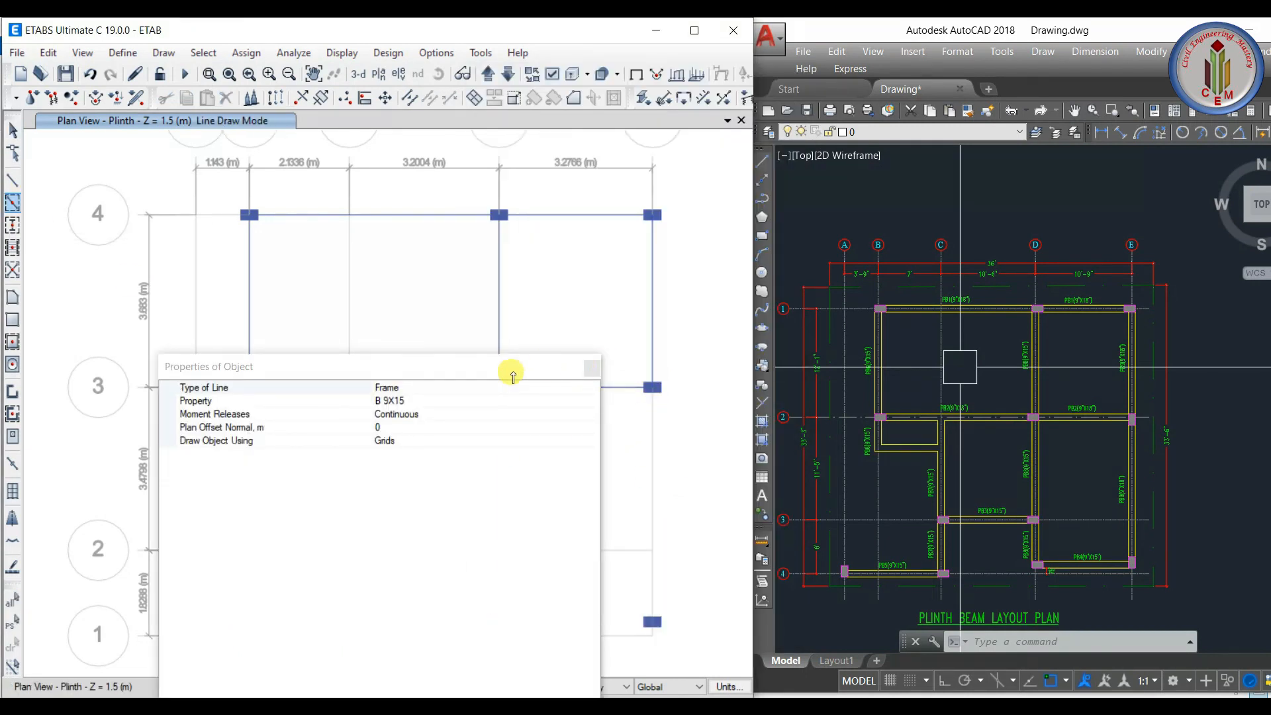
left_click(460, 400)
left_click(592, 400)
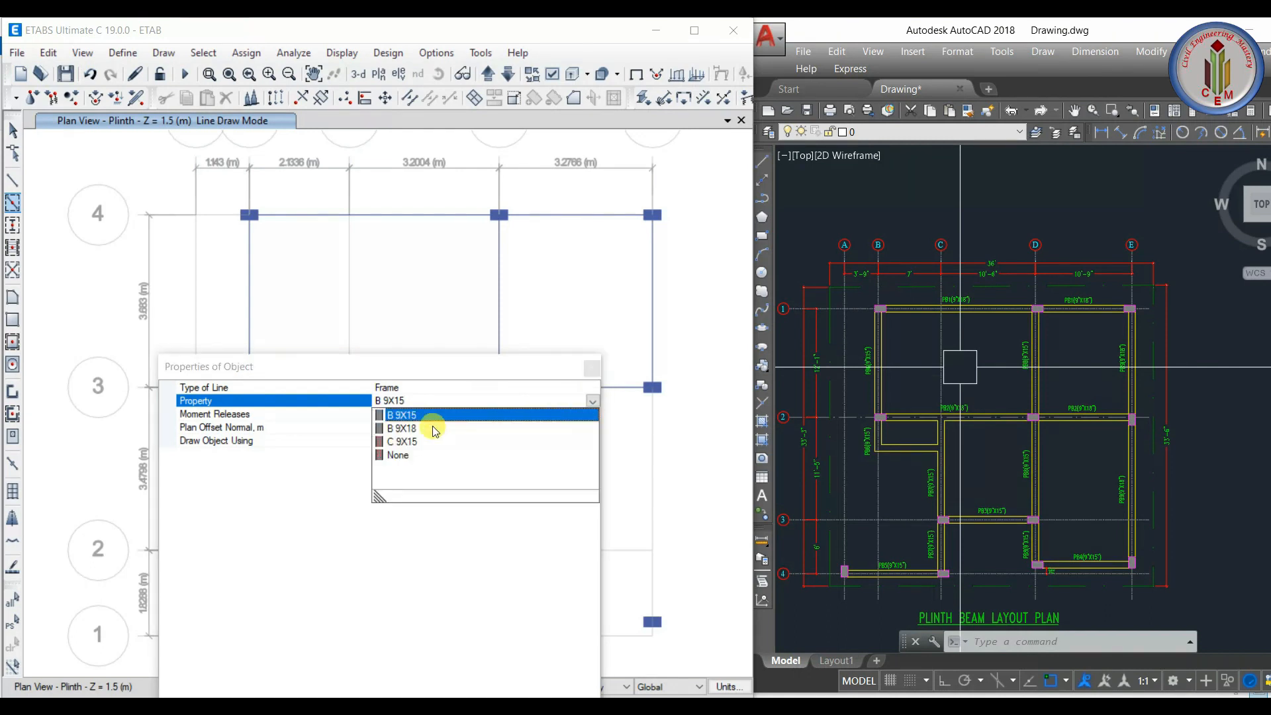
left_click(425, 429)
mouse_move(683, 363)
left_mouse_down()
mouse_move(610, 576)
mouse_move(618, 647)
left_mouse_up()
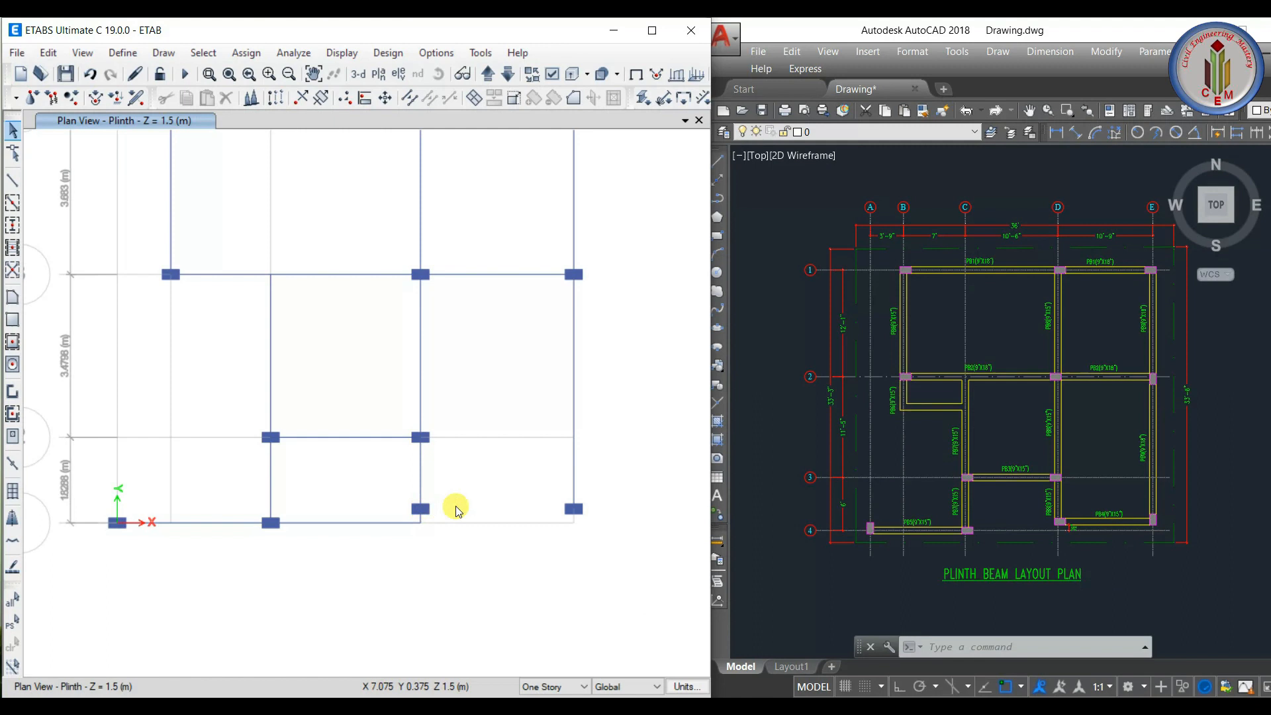
- Draw a B 9X15 plinth beam between the two offset columns near grid 1, from grid D to grid E
left_click(13, 180)
left_click(420, 508)
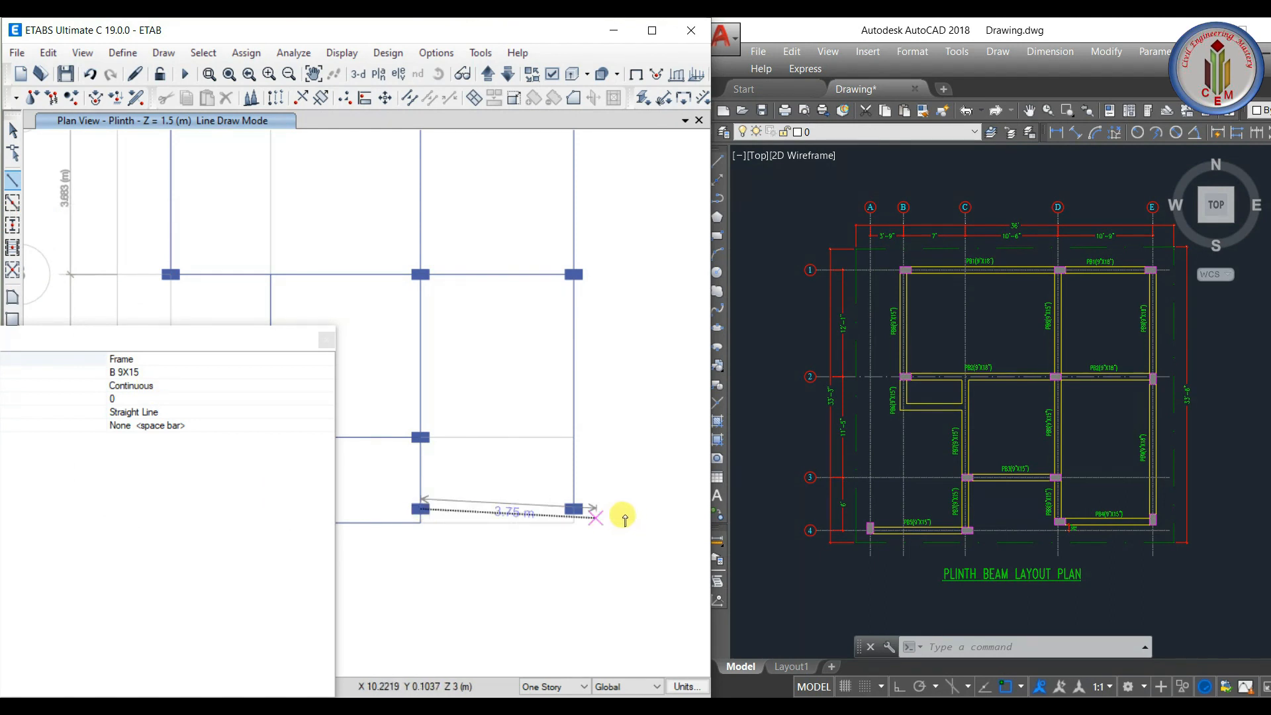
left_click(573, 508)
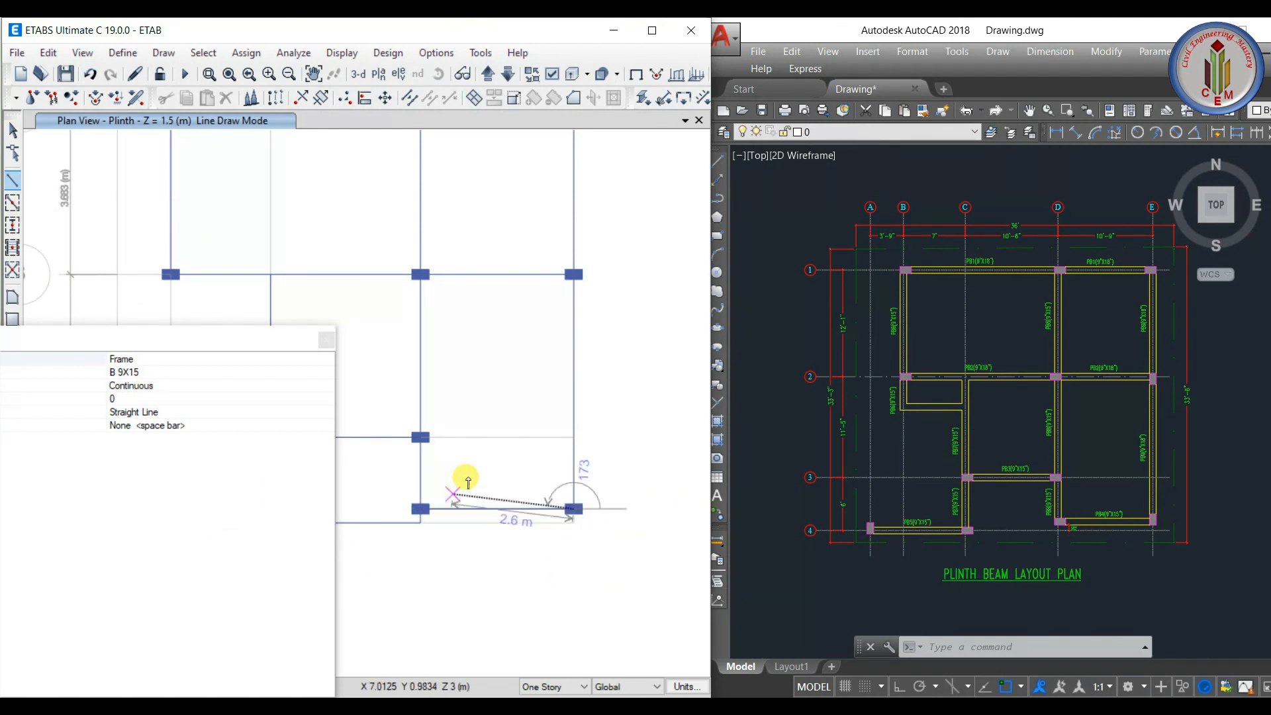
key("Escape")
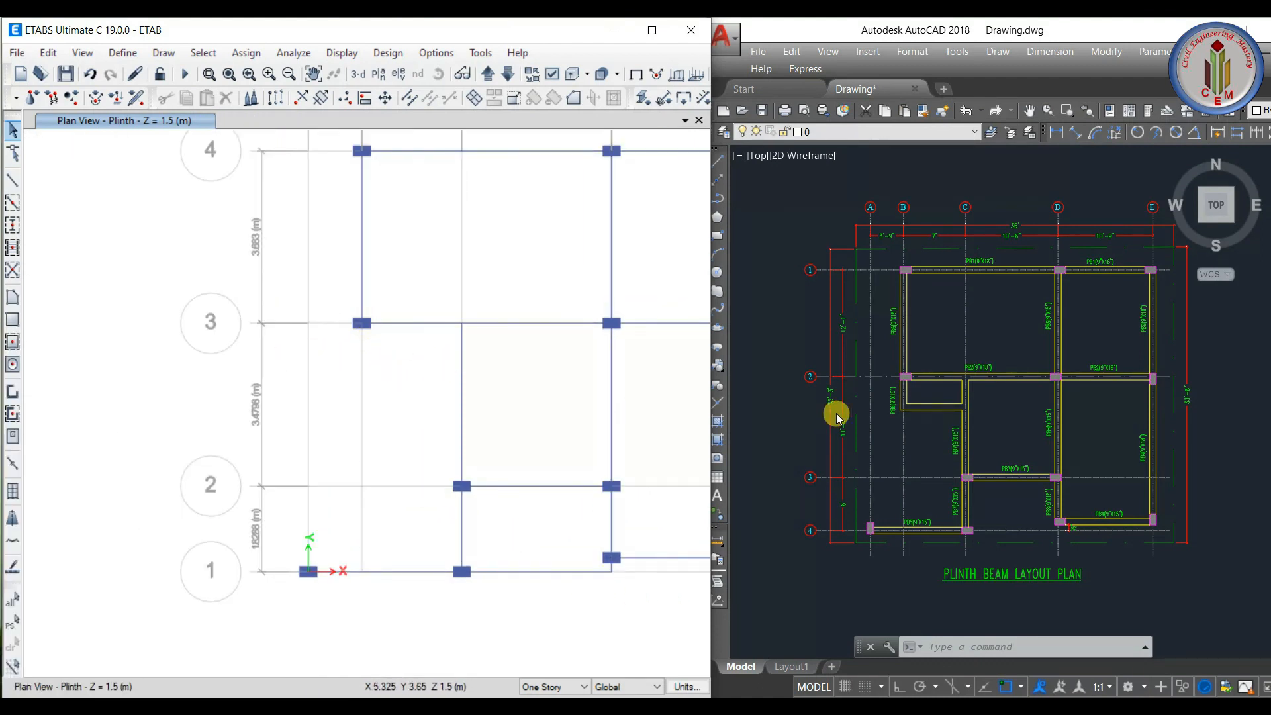
- Switch to AutoCAD and examine the small bay beneath beam PB2 in the plinth layout and the pooja room in the ground floor plan
scroll(935, 399, "up", 3)
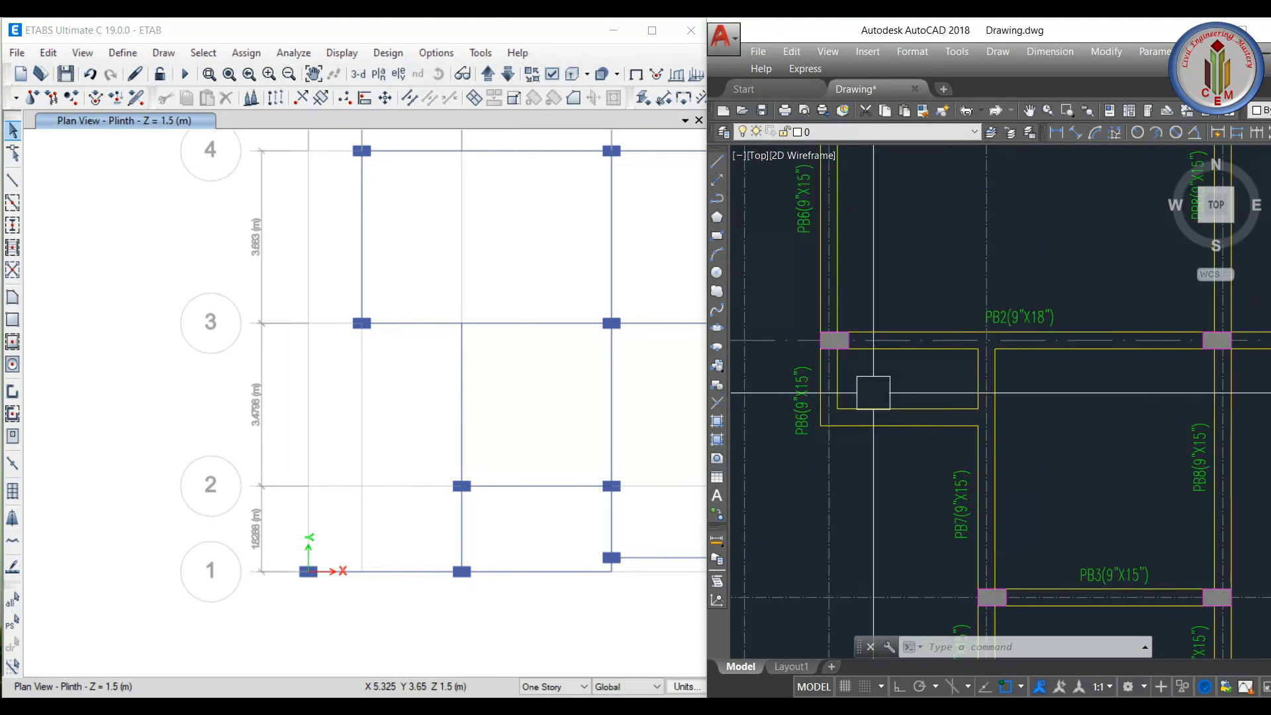
scroll(892, 453, "down", 5)
scroll(892, 418, "up", 4)
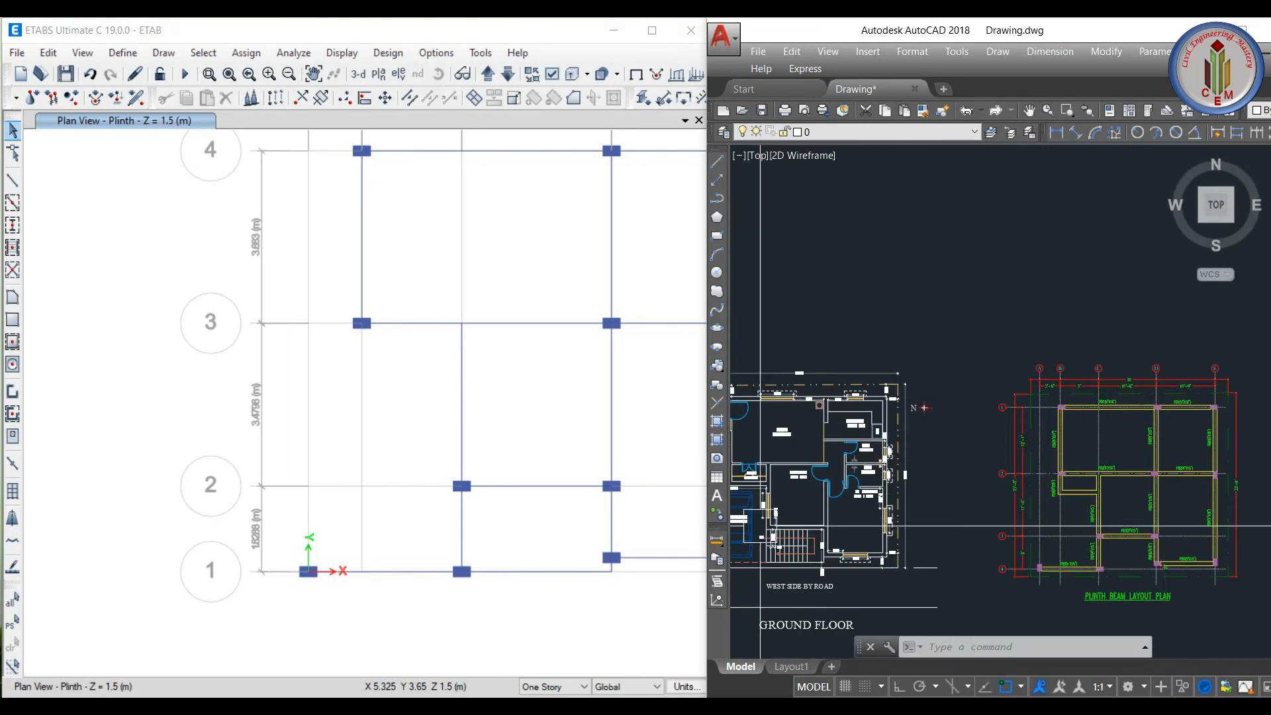
scroll(892, 418, "up", 5)
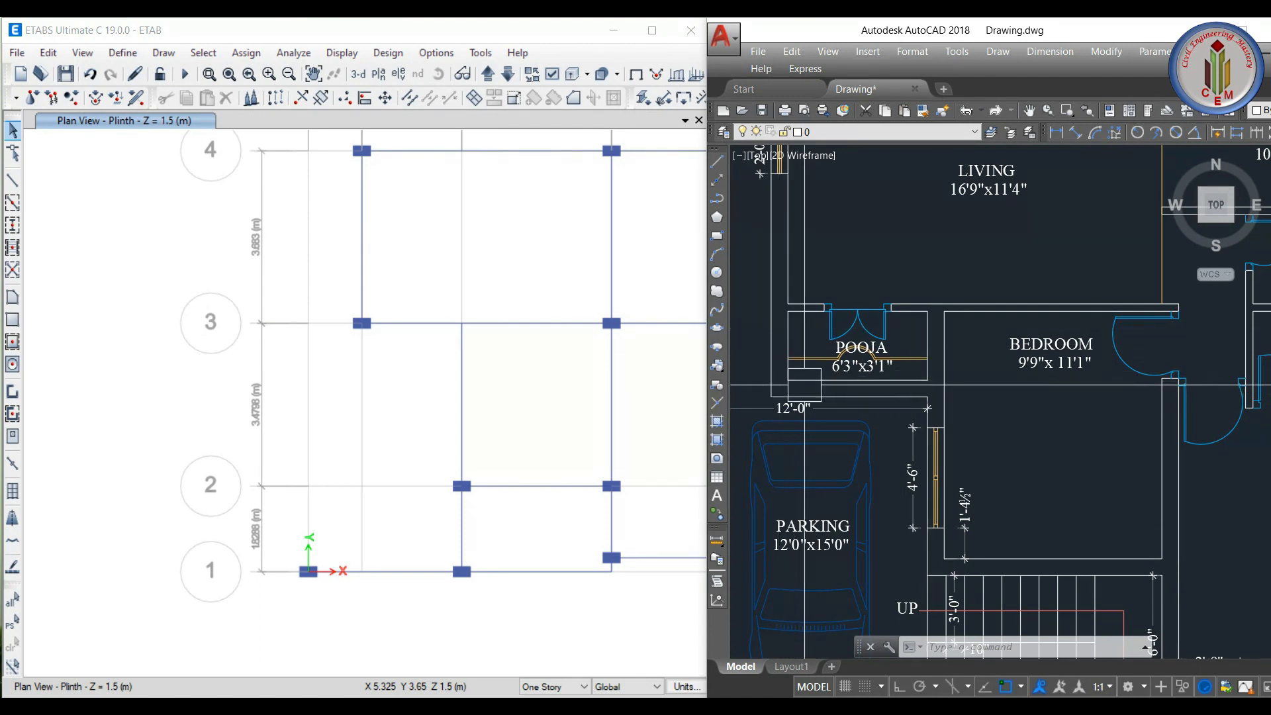
scroll(936, 393, "down", 5)
middle_click_drag(1078, 432, 836, 407)
middle_click_drag(1178, 465, 942, 459)
scroll(898, 369, "up", 5)
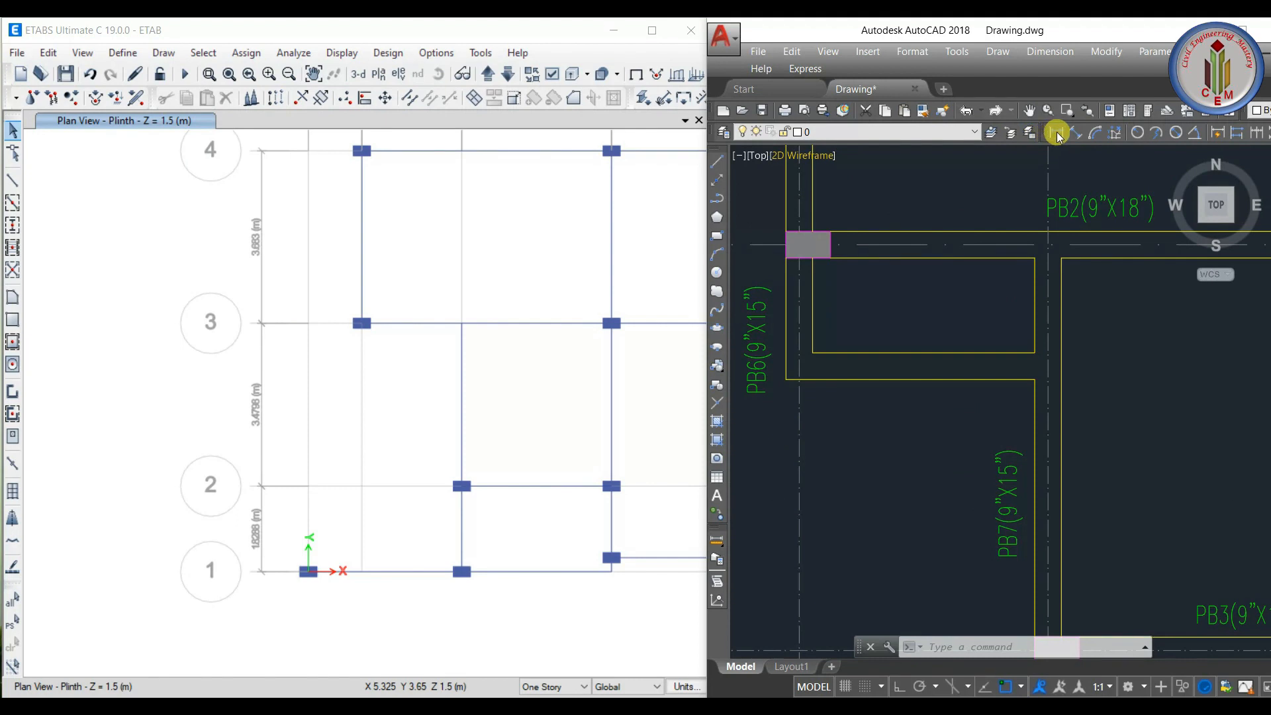
- Measure the vertical distance from the PB2 centreline to the outer edge of the beam beneath the small bay
left_click(1058, 133)
left_click(863, 245)
left_click(863, 379)
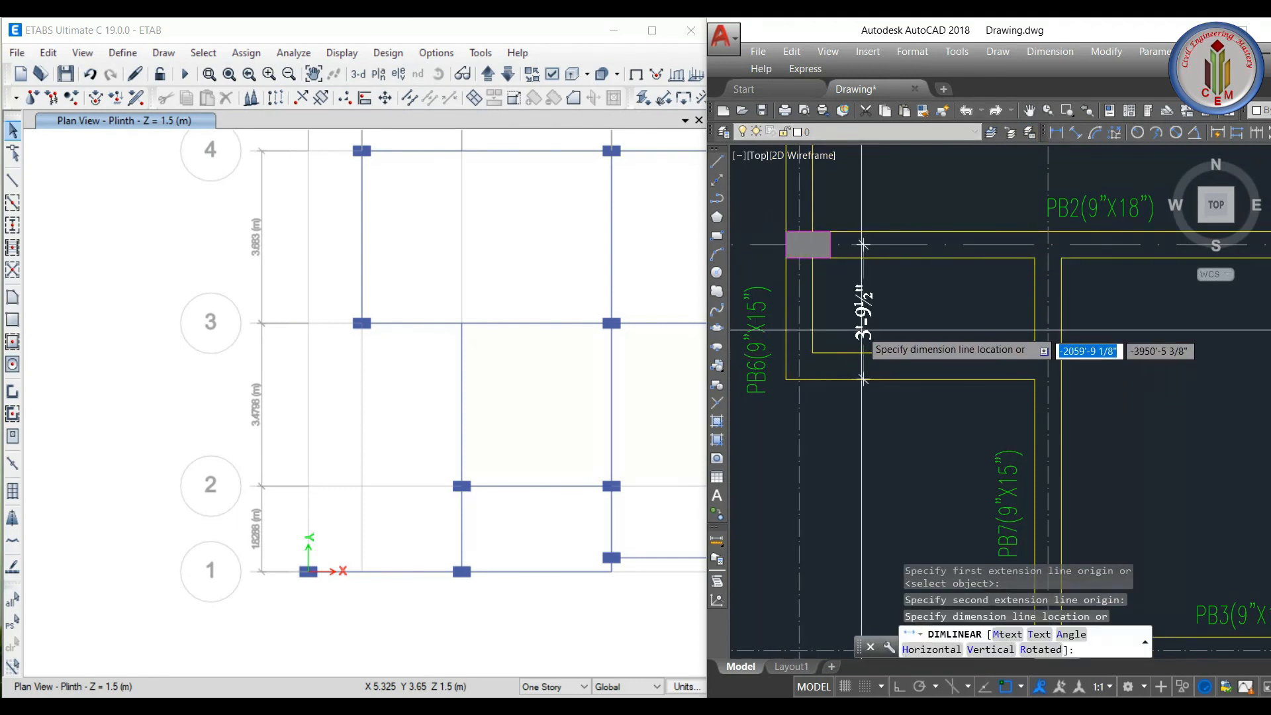
scroll(862, 328, "up", 2)
scroll(908, 330, "down", 2)
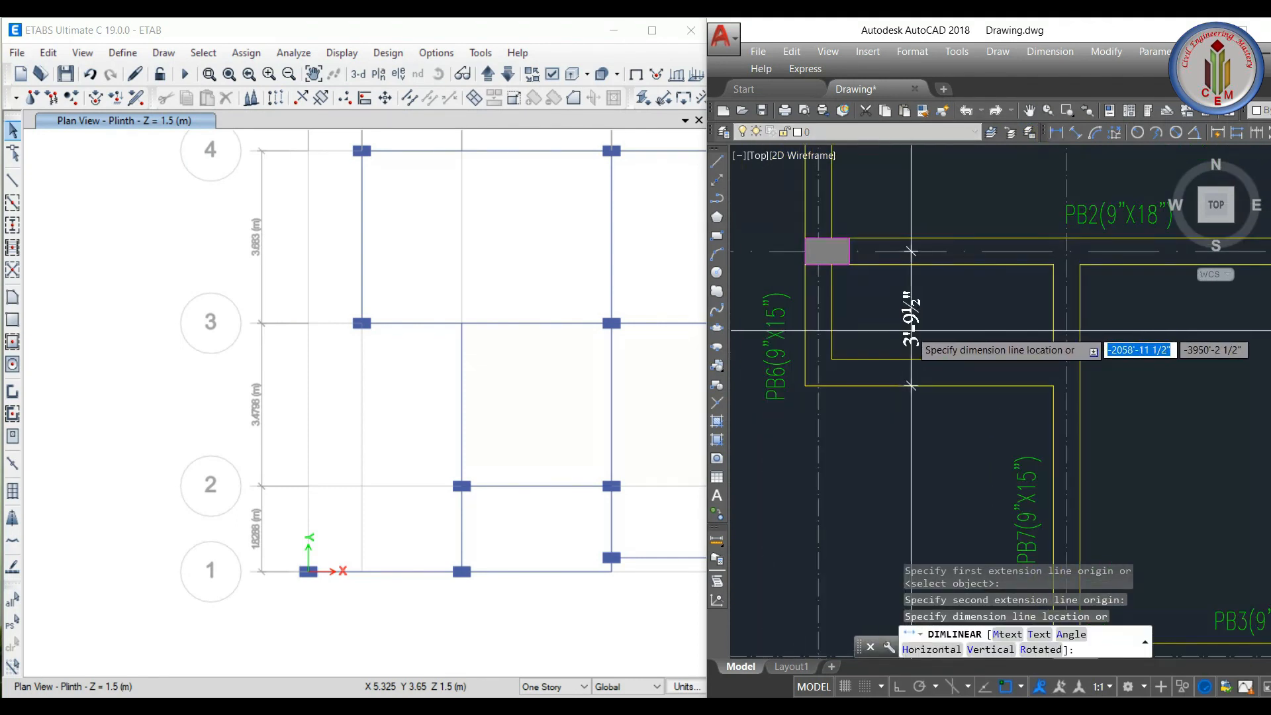
key("Escape")
scroll(914, 335, "down", 3)
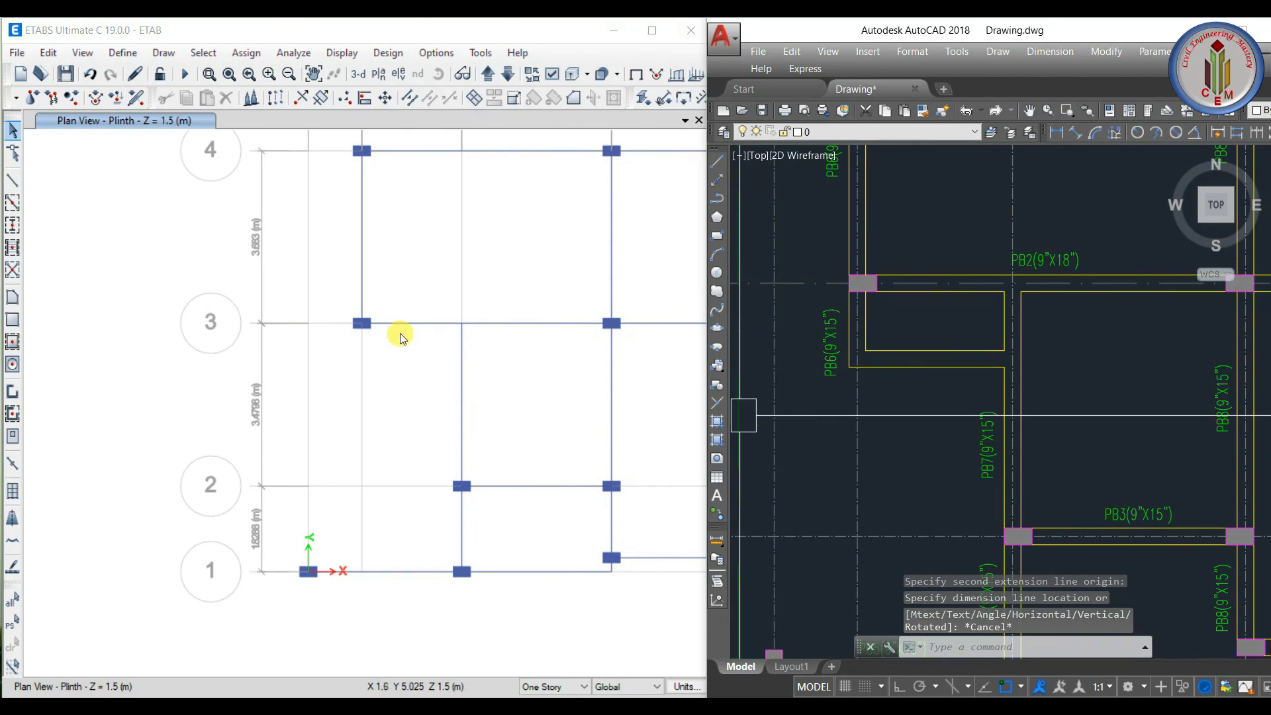
- In ETABS, copy the plinth beam on grid 3 between grids B and C with Delta X 0 and Delta Y -1.2 m
left_click(402, 325)
key("ctrl+c")
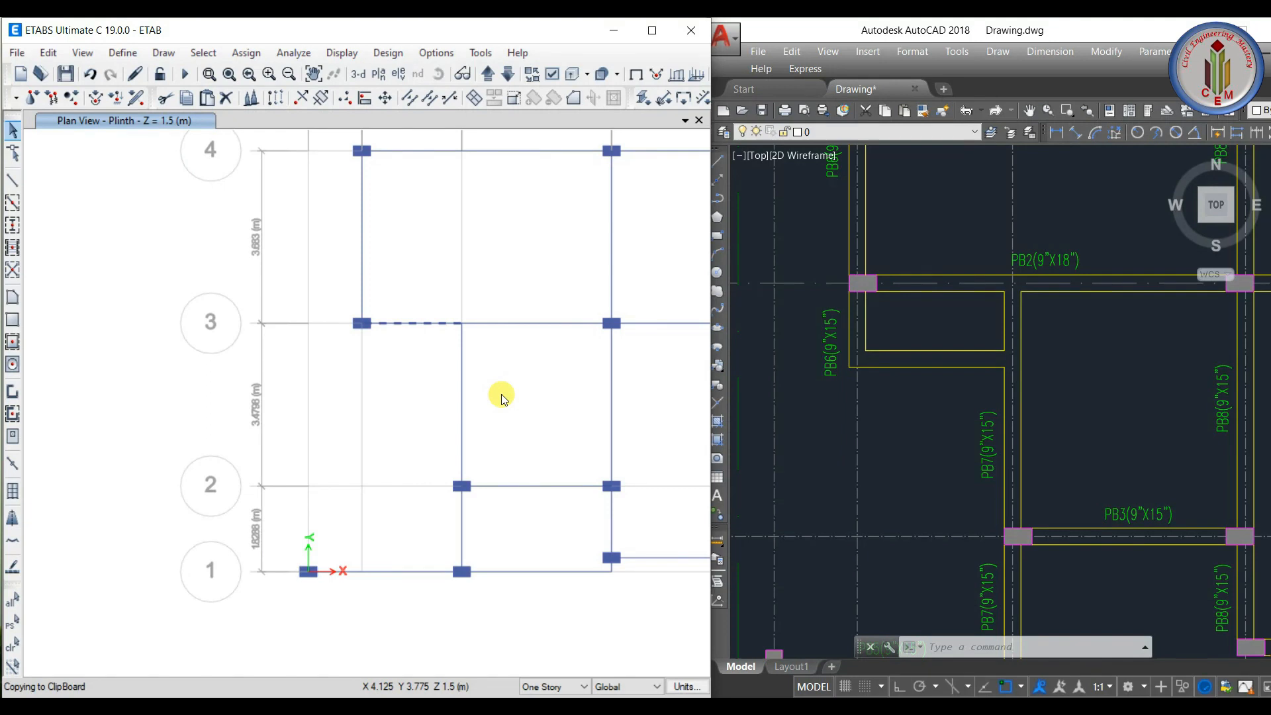
key("ctrl+v")
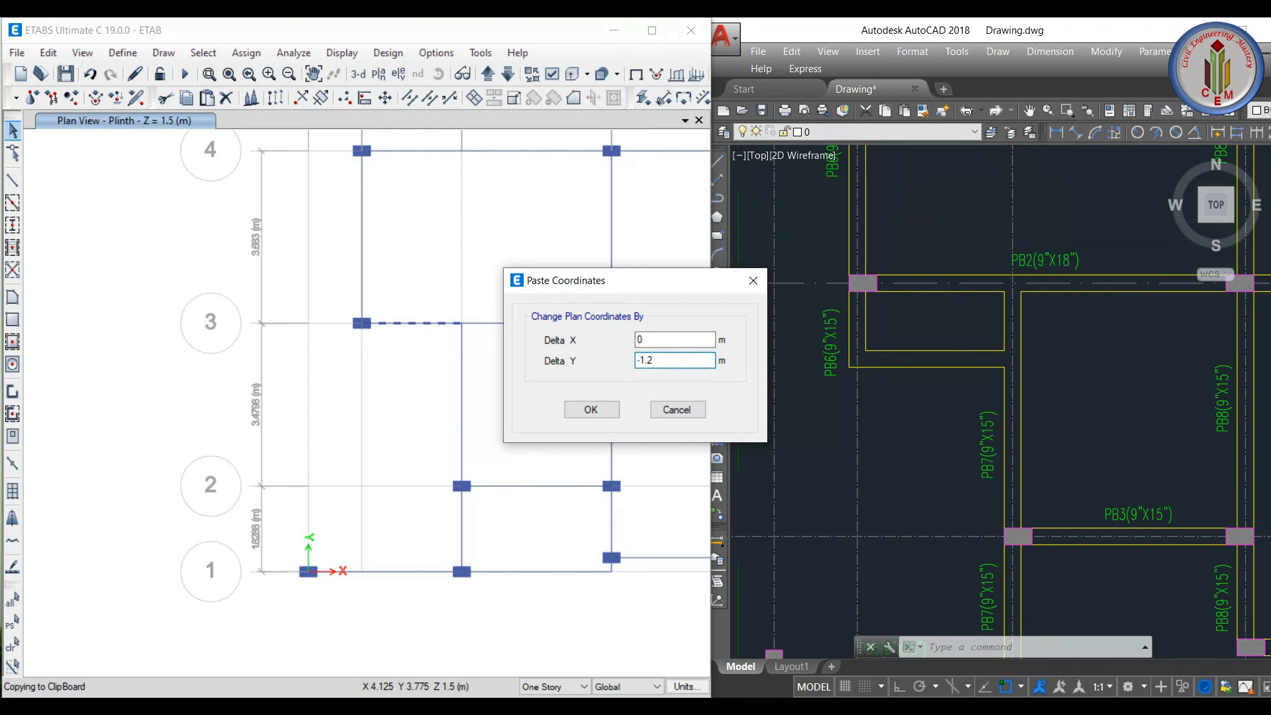
left_click(591, 409)
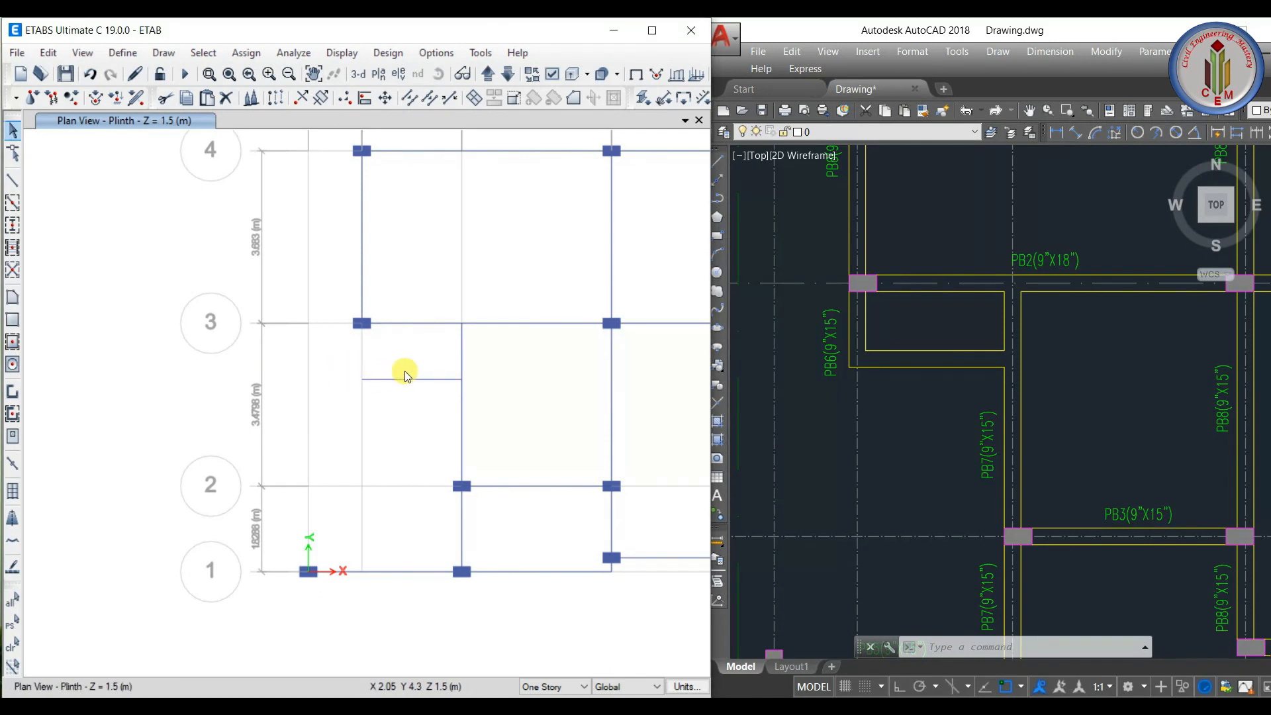
- Draw a B 9X15 plinth beam along grid B from the grid 3 column down to the end of the copied beam
scroll(390, 361, "up", 1)
scroll(389, 362, "up", 1)
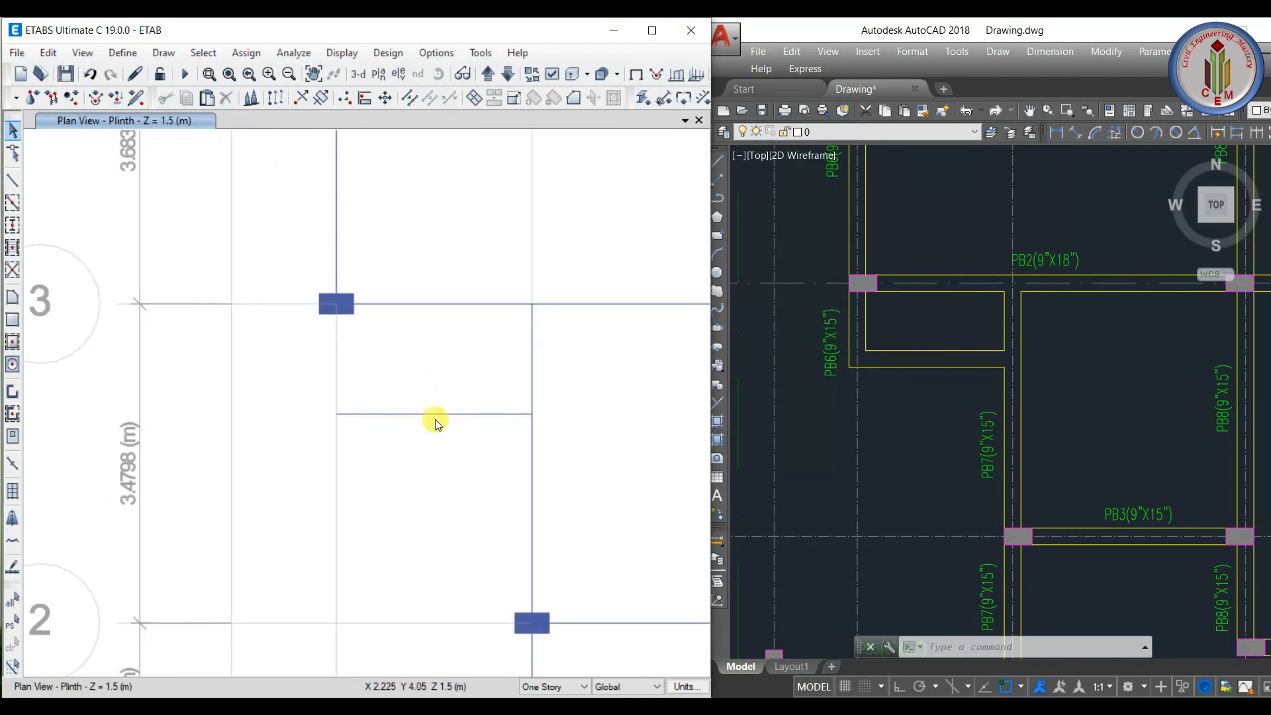
left_click(13, 180)
left_click(333, 306)
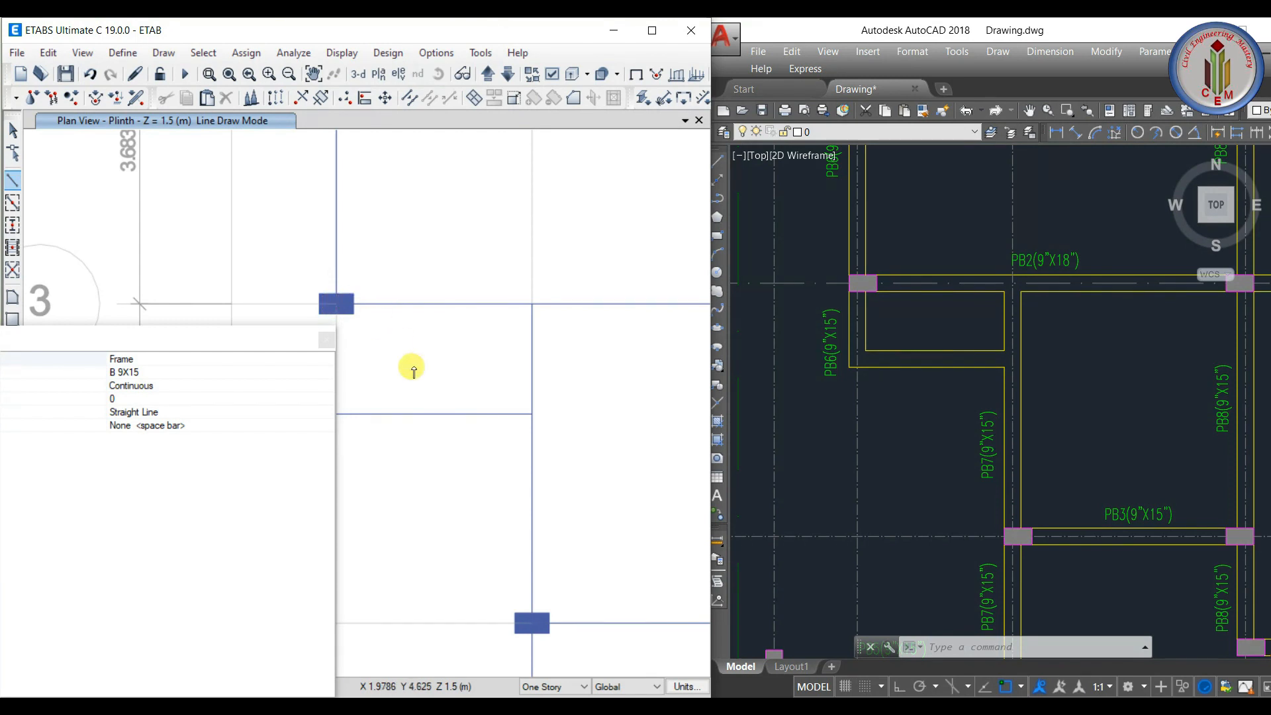
middle_click_drag(337, 305, 459, 311)
left_click(454, 420)
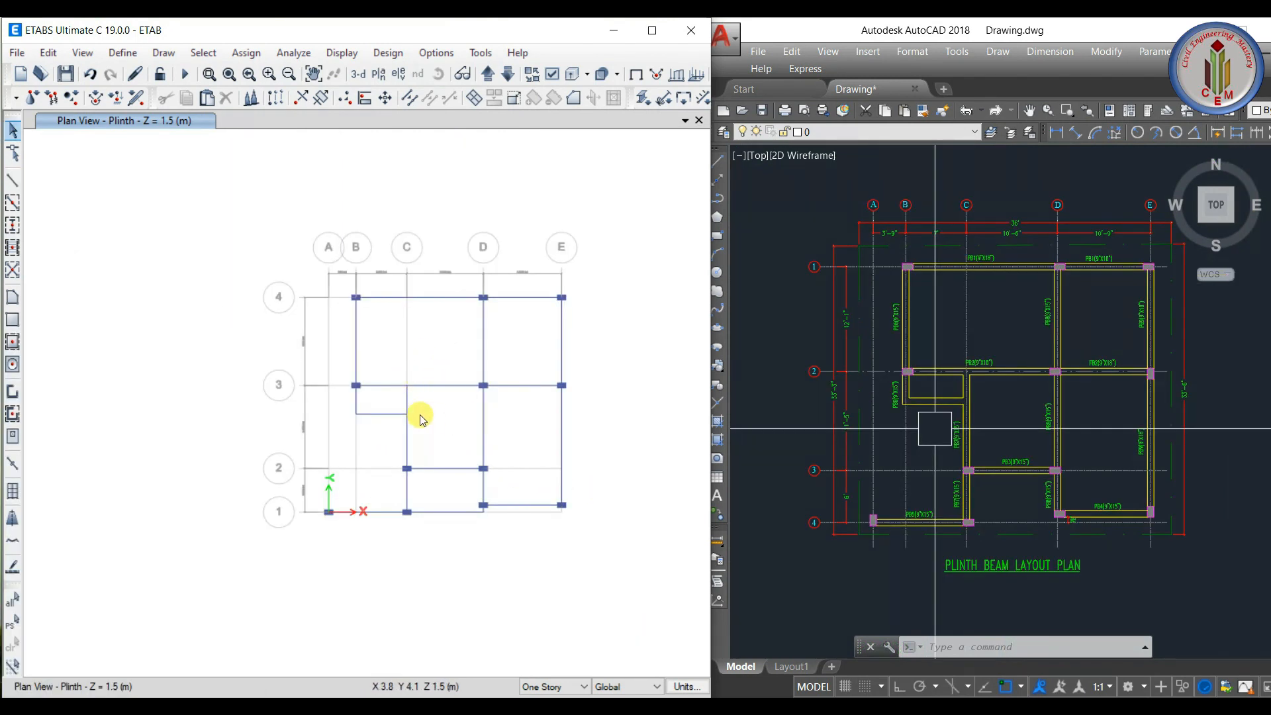
- With All Stories active, select the columns at A1, E3 and near E1 and set their local axis angle to 90 degrees
scroll(419, 416, "up", 2)
scroll(395, 421, "down", 2)
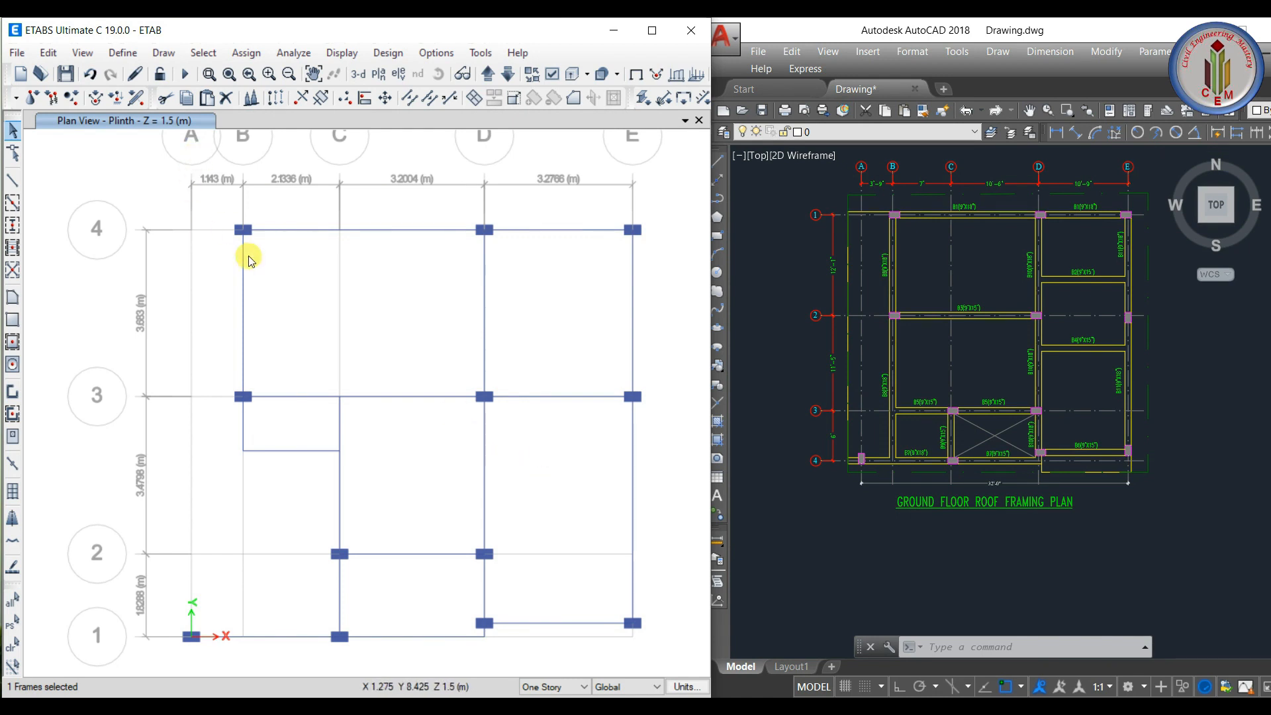
left_click(582, 688)
left_click(555, 669)
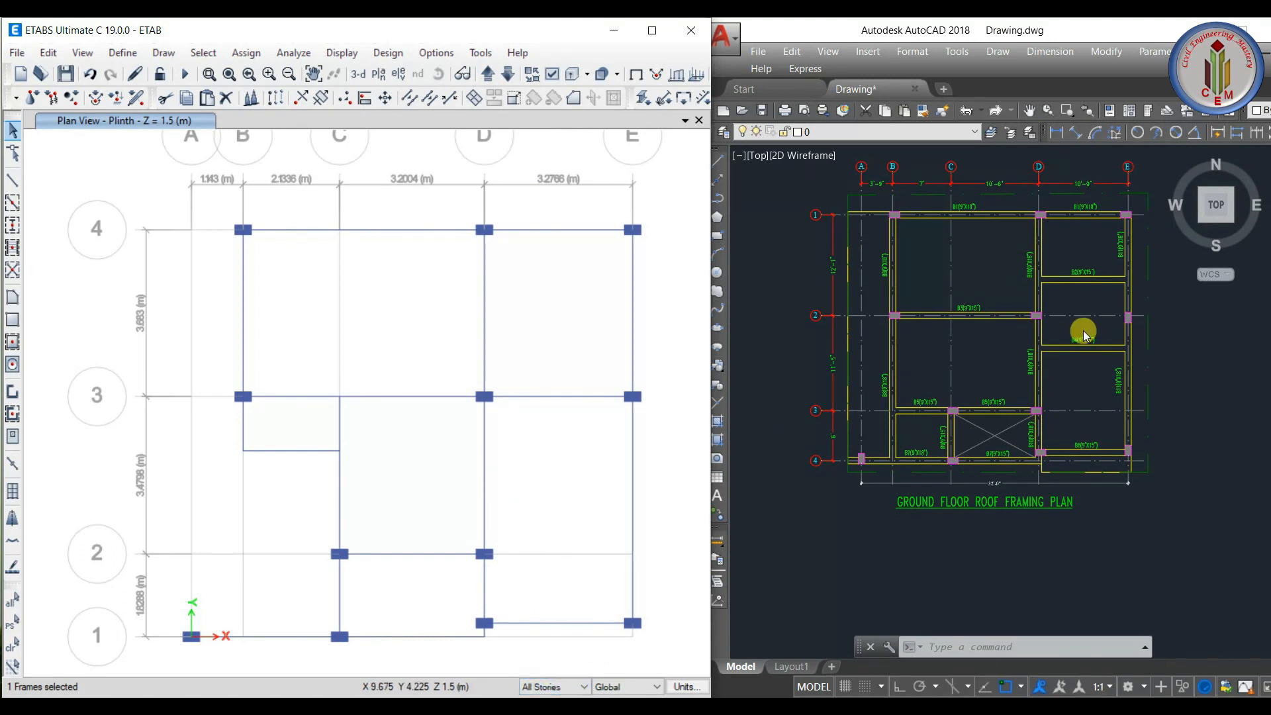
scroll(1033, 244, "up", 2)
scroll(931, 212, "down", 2)
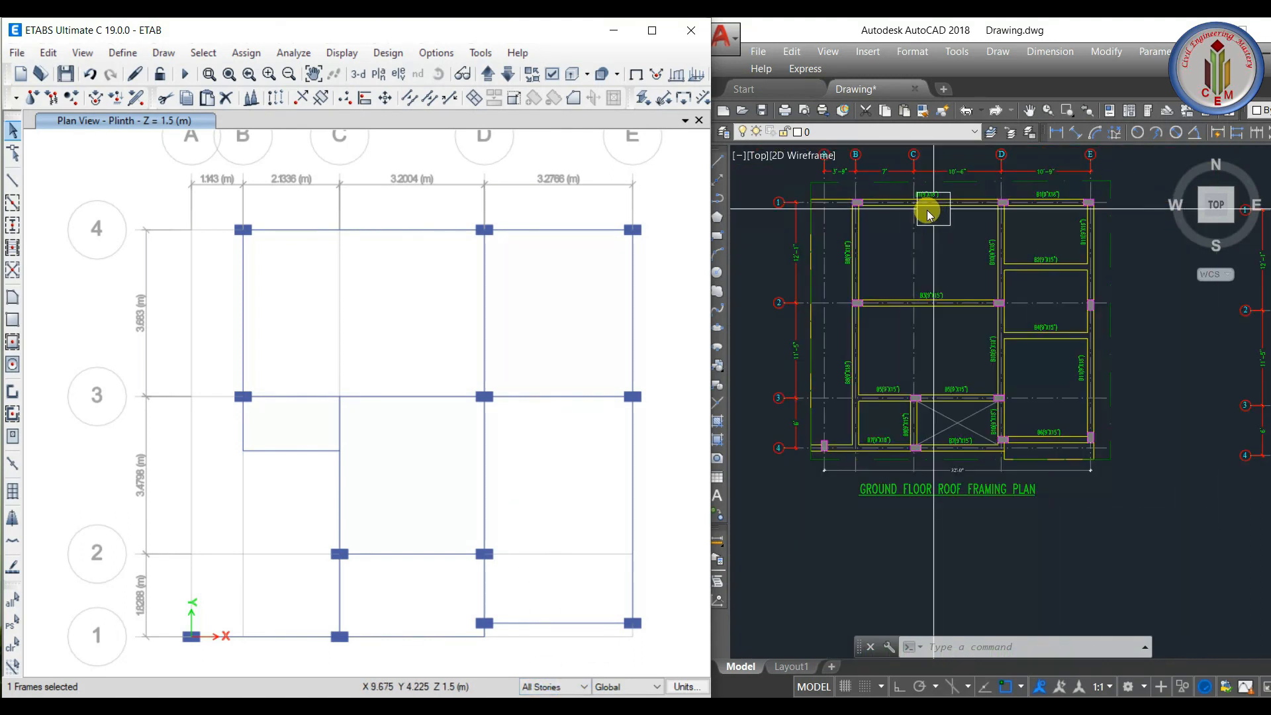
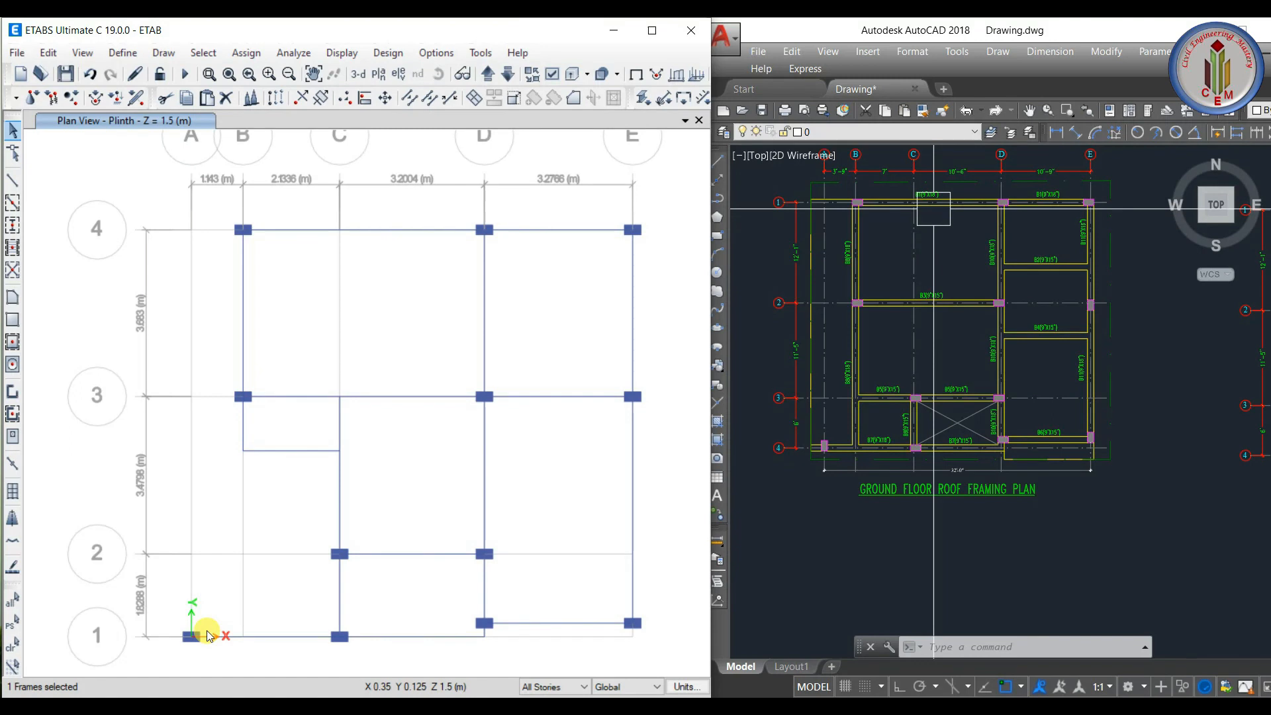
left_click(631, 596)
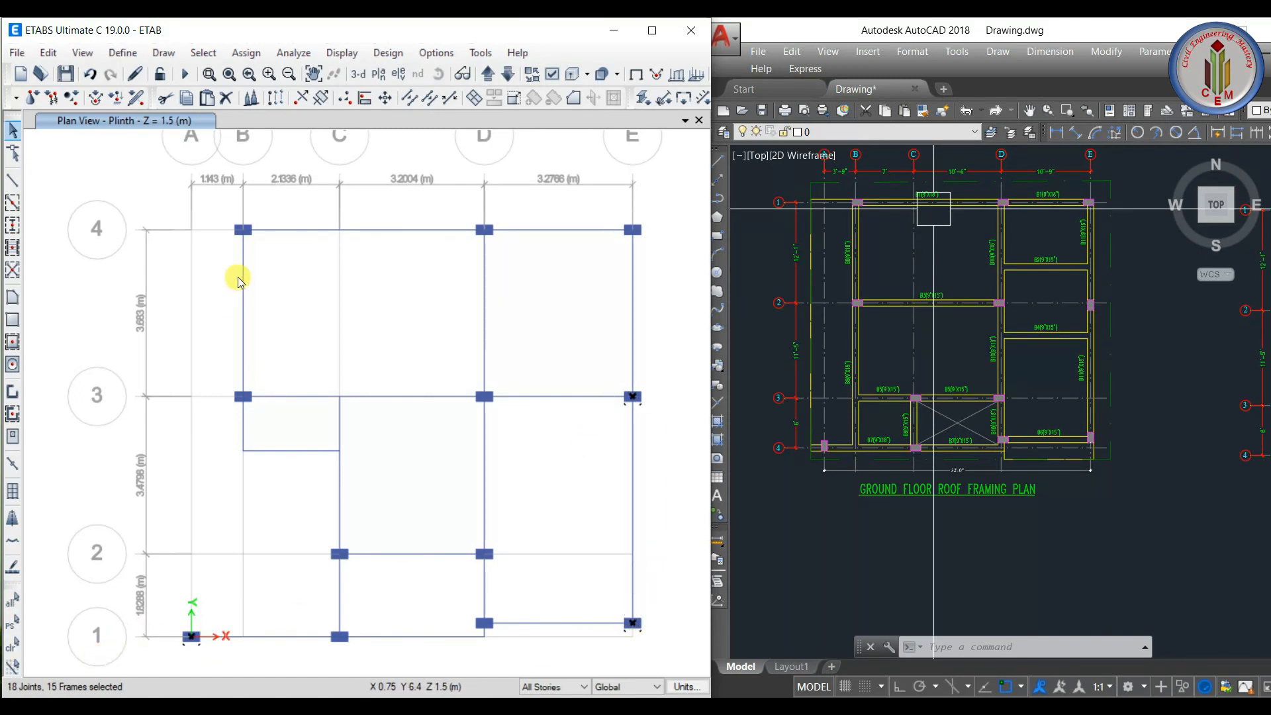
left_click(246, 52)
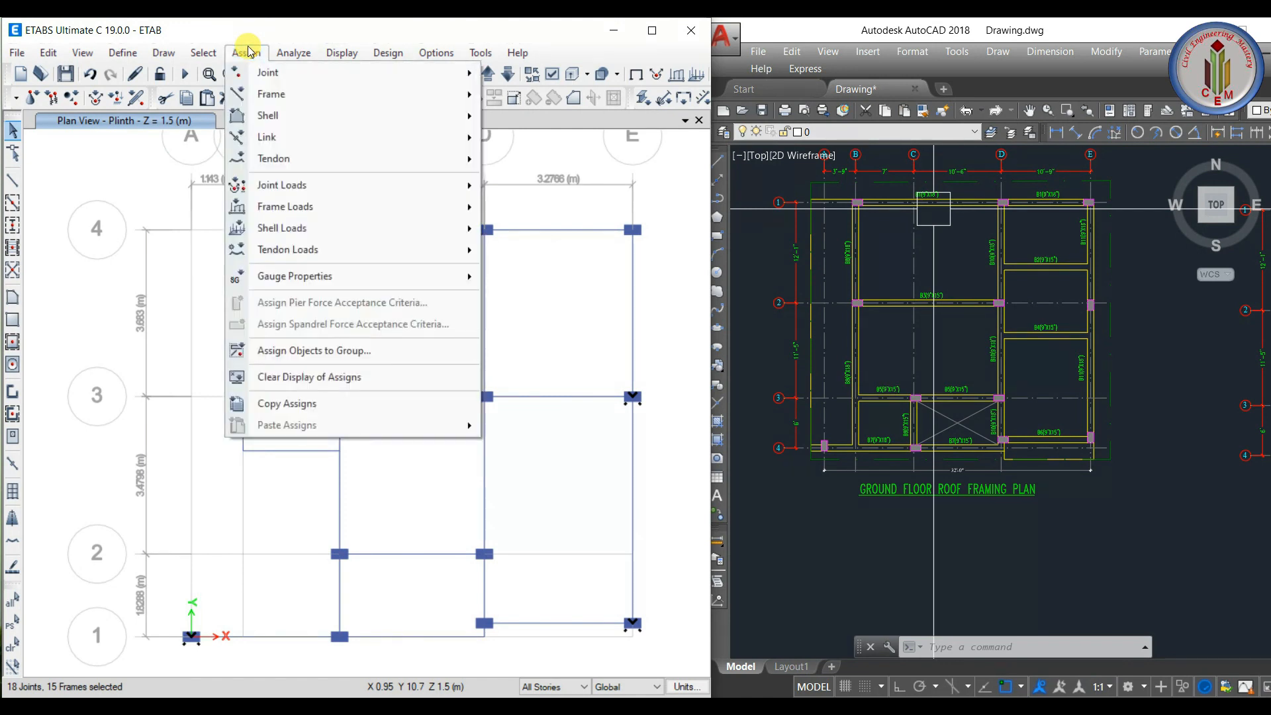
mouse_move(321, 101)
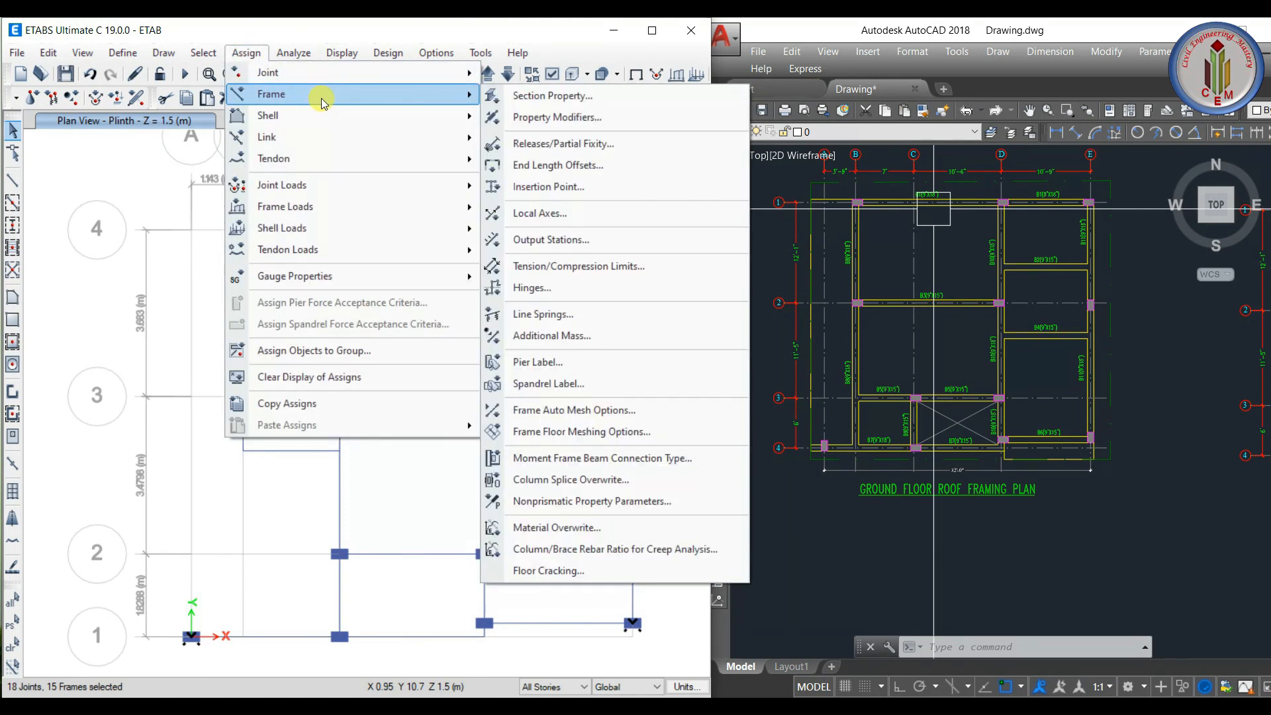
left_click(558, 213)
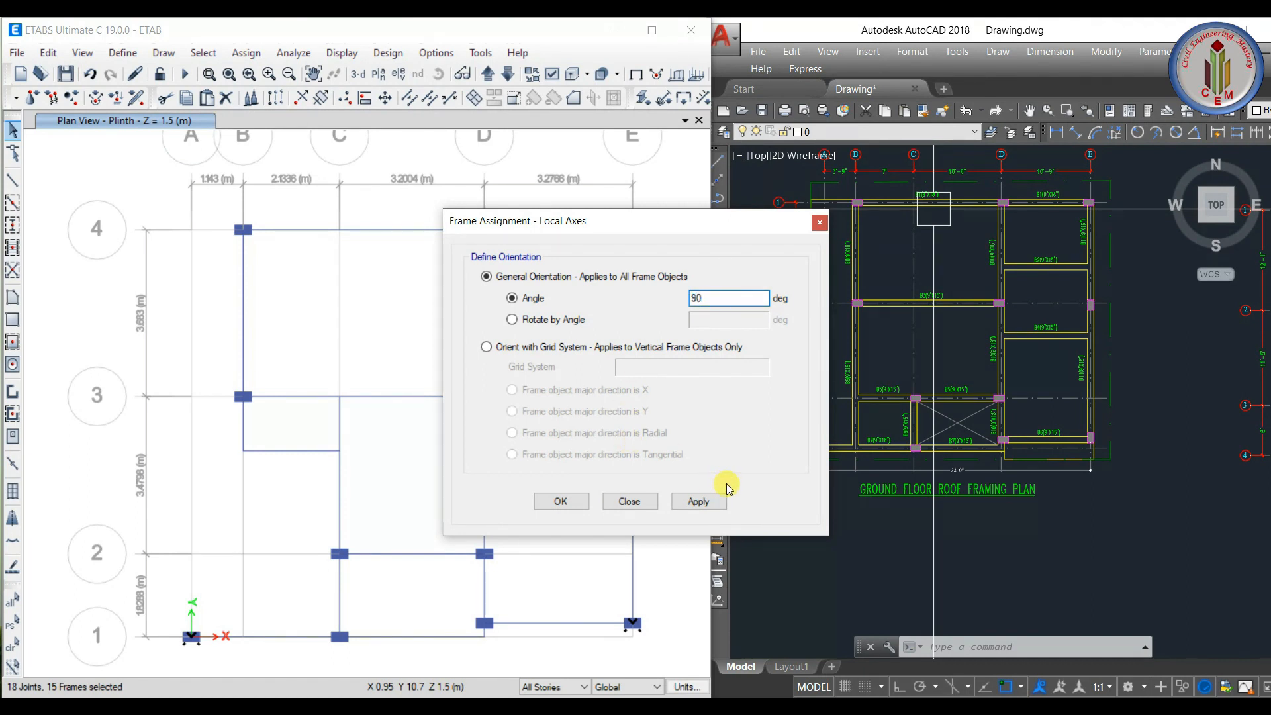
left_click(708, 503)
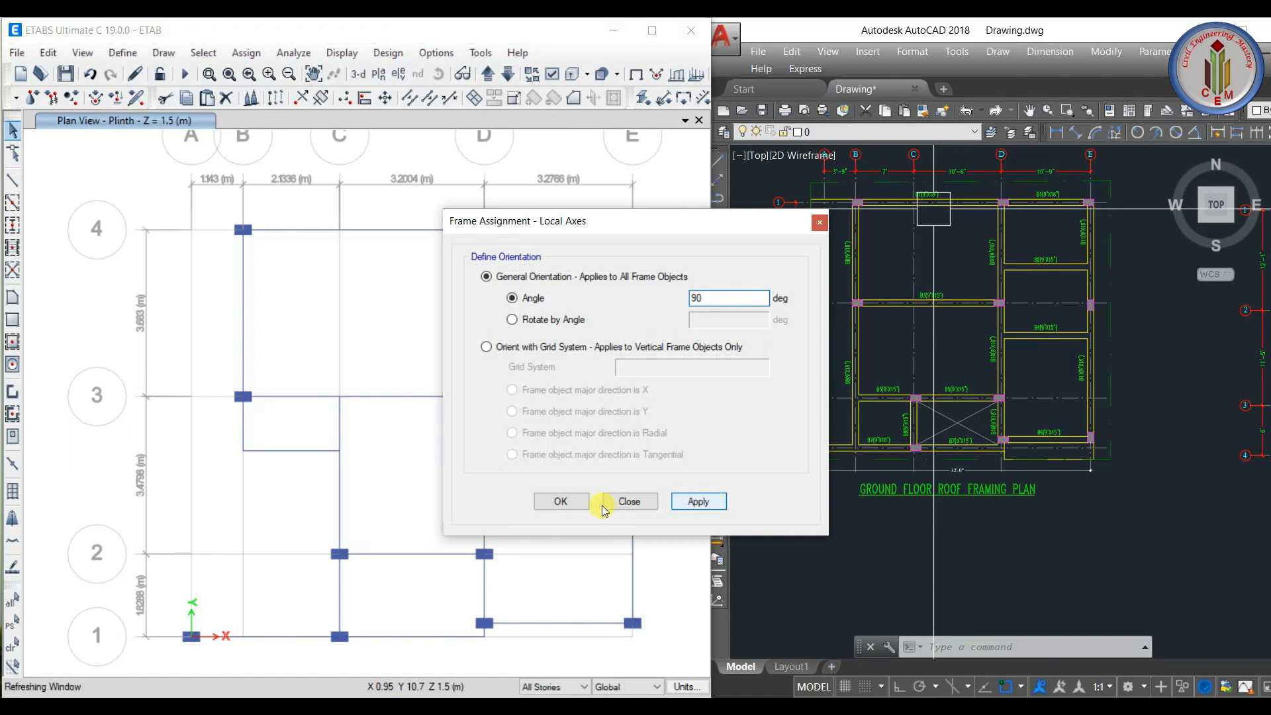
left_click(578, 508)
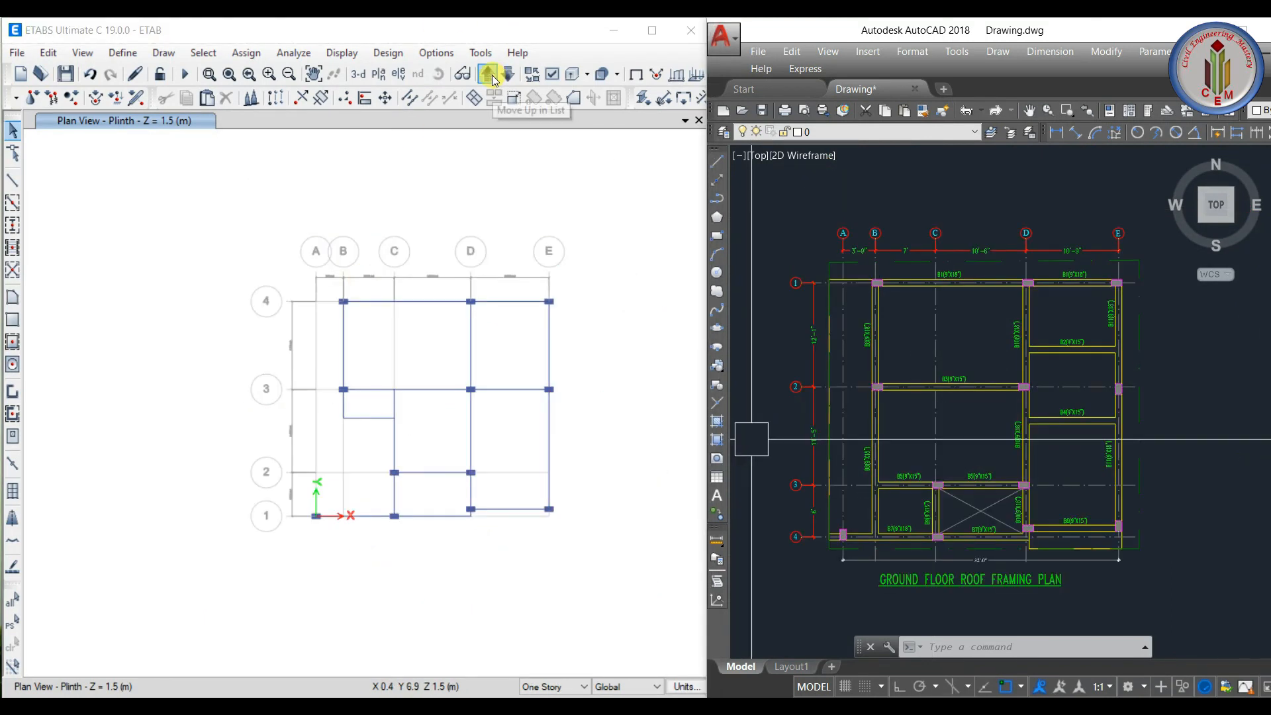
- Move the plan view up to the GF story and set the story option to Similar Stories
left_click(493, 78)
scroll(405, 385, "up", 3)
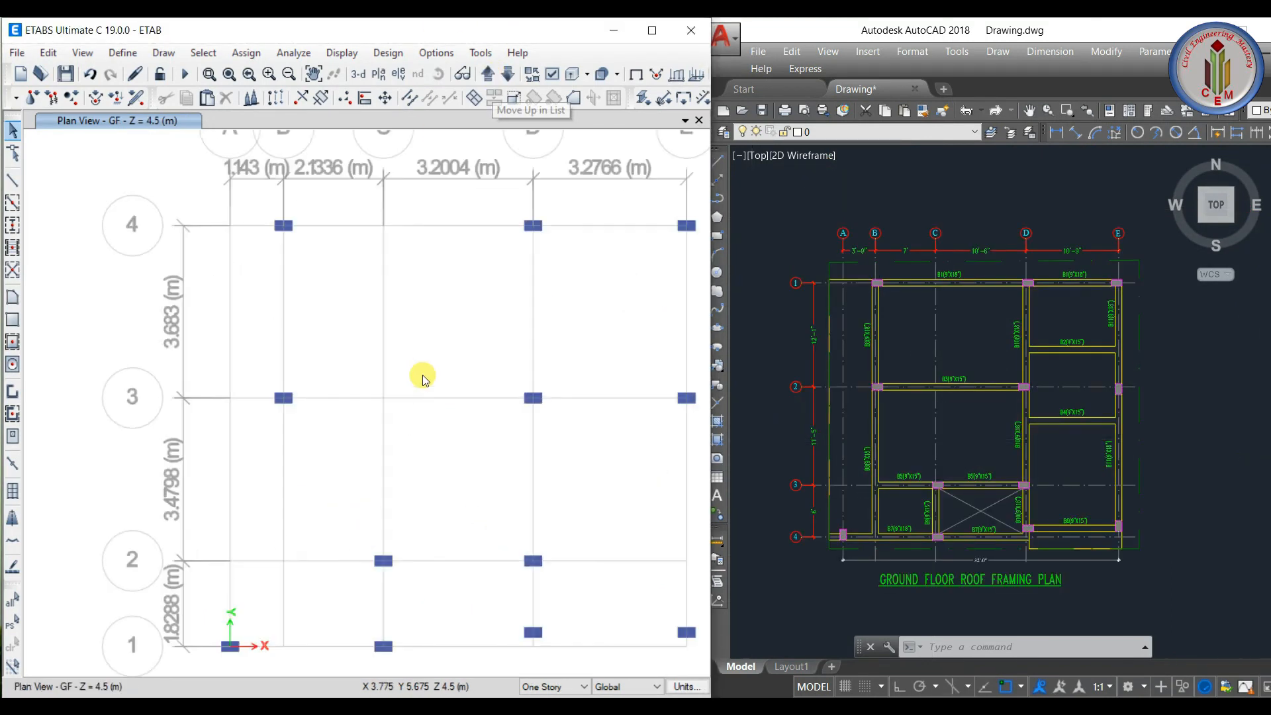
scroll(404, 347, "down", 4)
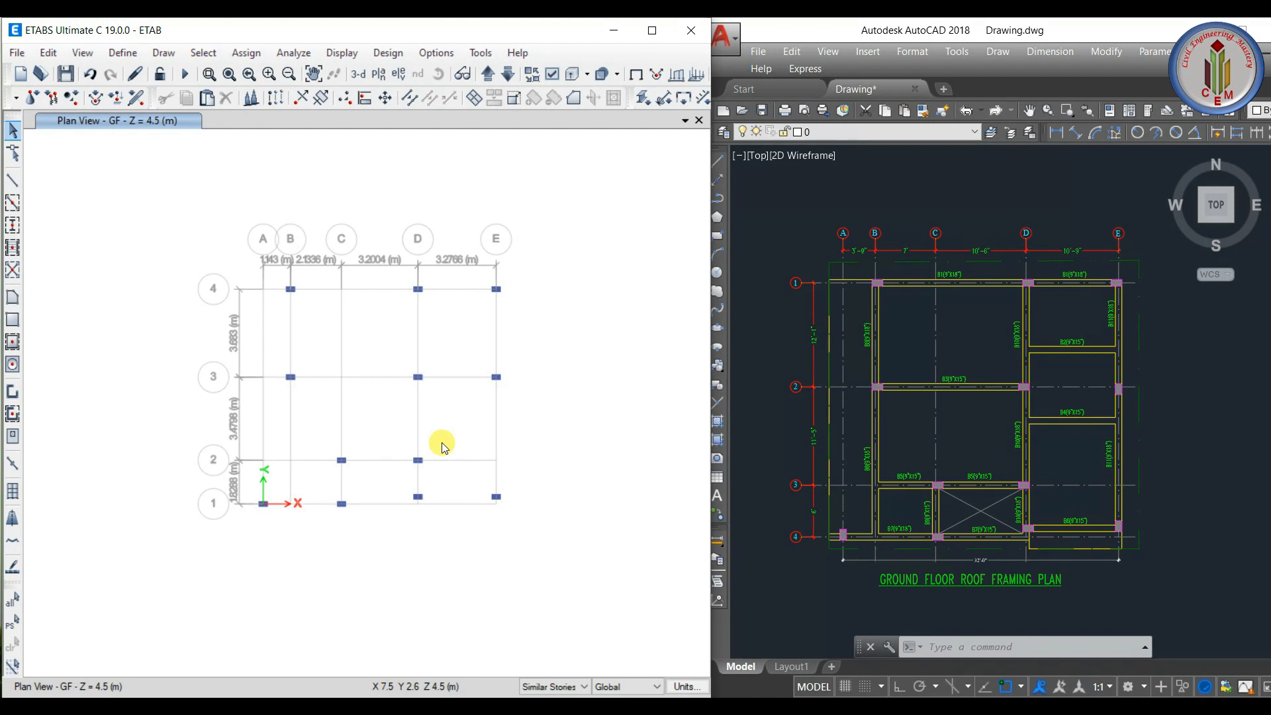
- Draw B 9X18 beams along grid 4 from grid B to grid E with Quick Draw Beams
scroll(960, 286, "up", 2)
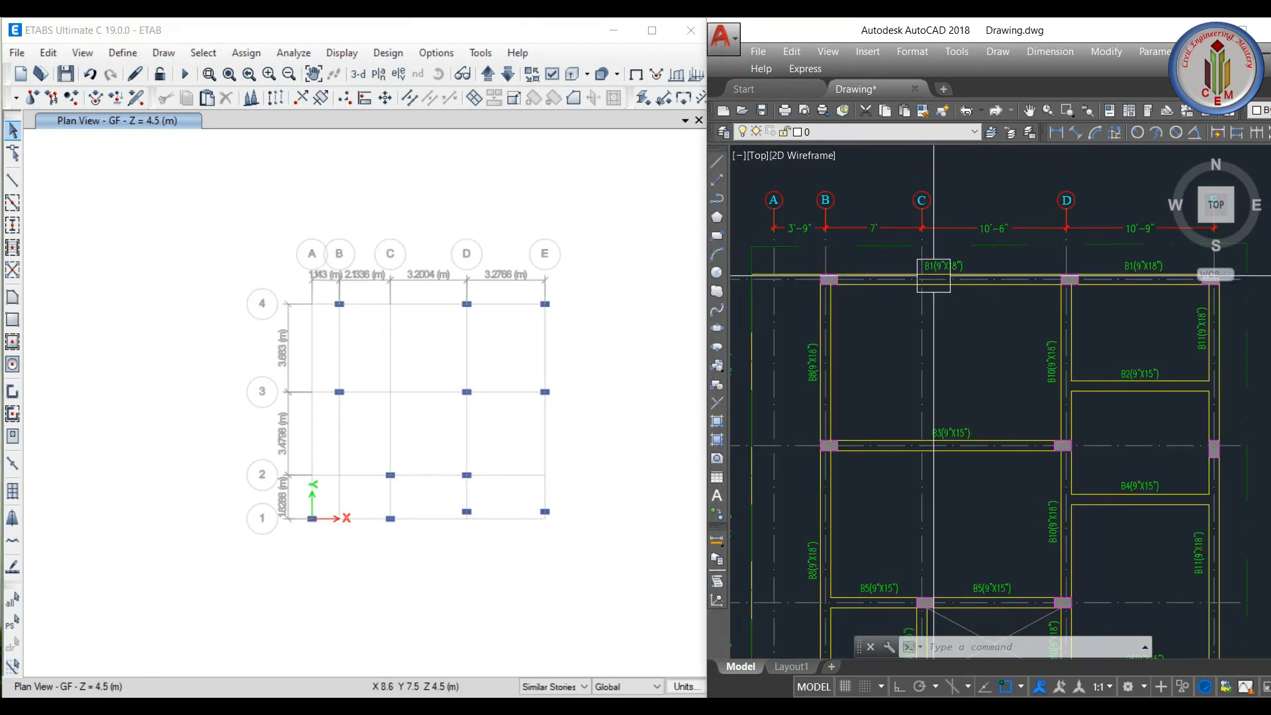
middle_click_drag(996, 361, 976, 324)
left_click(13, 204)
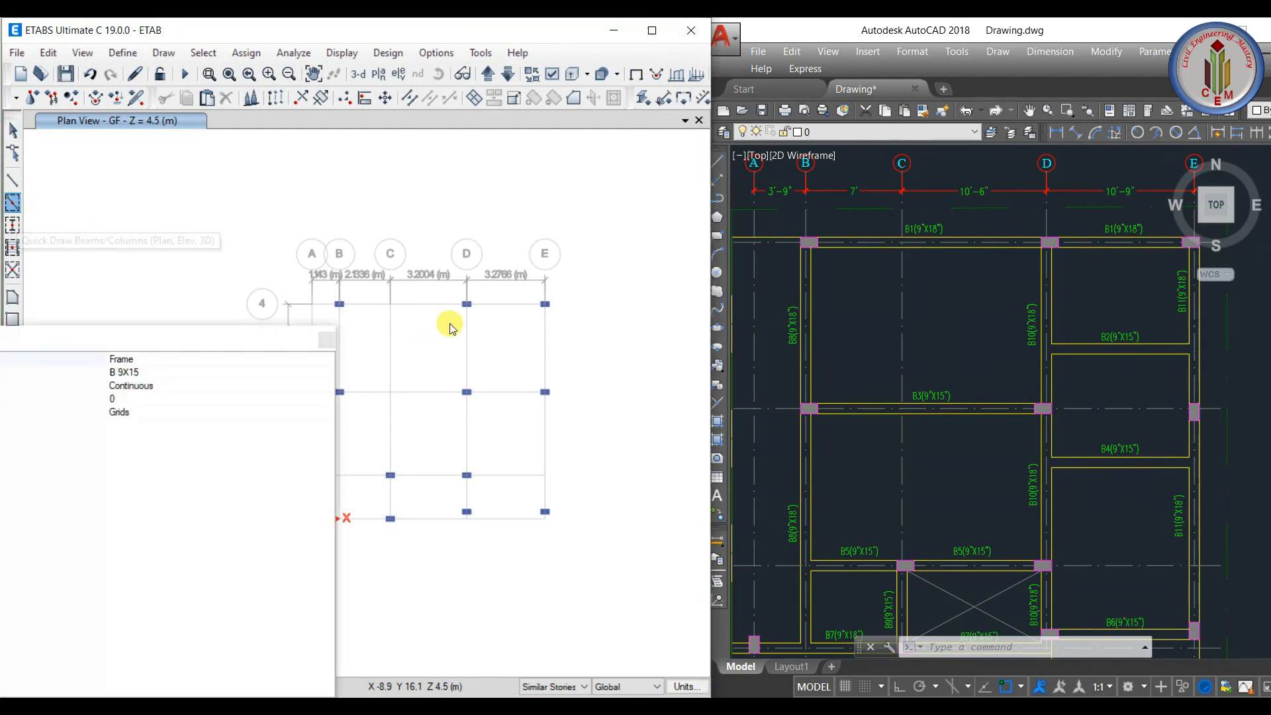
left_click(185, 373)
left_click(327, 374)
left_click(178, 403)
left_click_drag(185, 345, 104, 285)
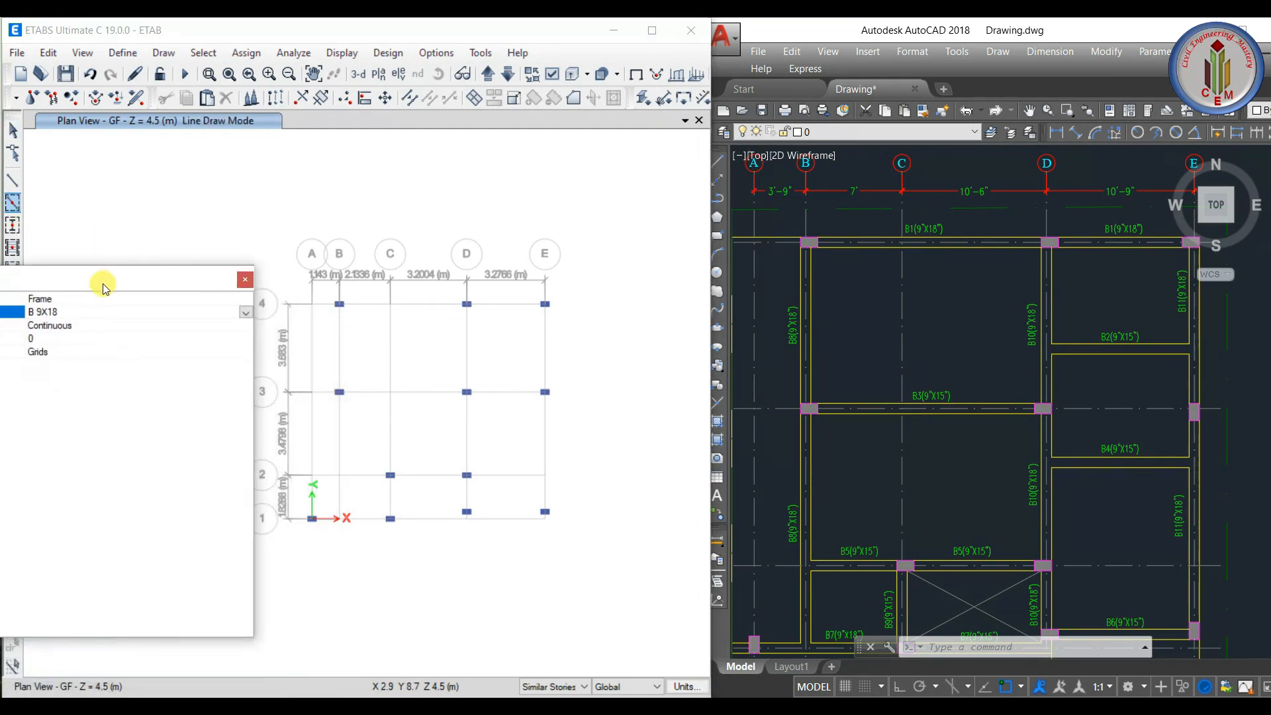
scroll(331, 298, "up", 3)
scroll(317, 292, "down", 3)
left_click_drag(308, 284, 565, 331)
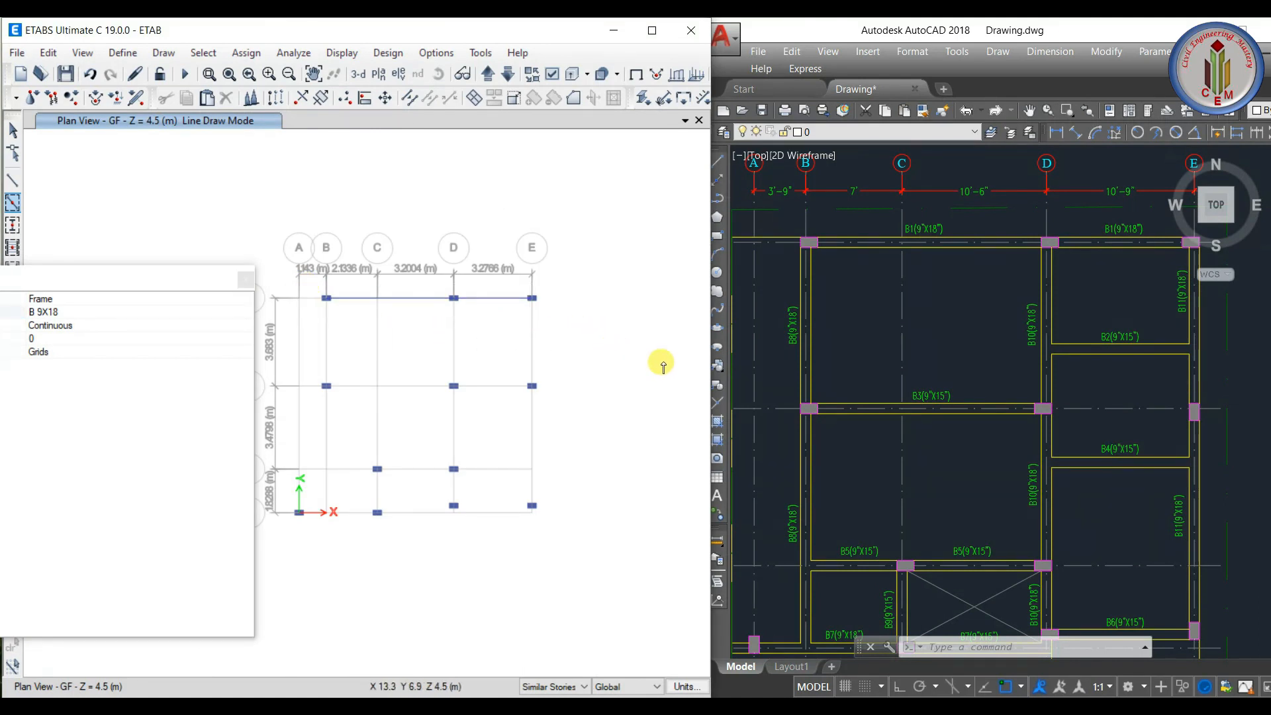
- Draw B 9X18 beams along grid B from grid 4 to grid 1
left_click(849, 488)
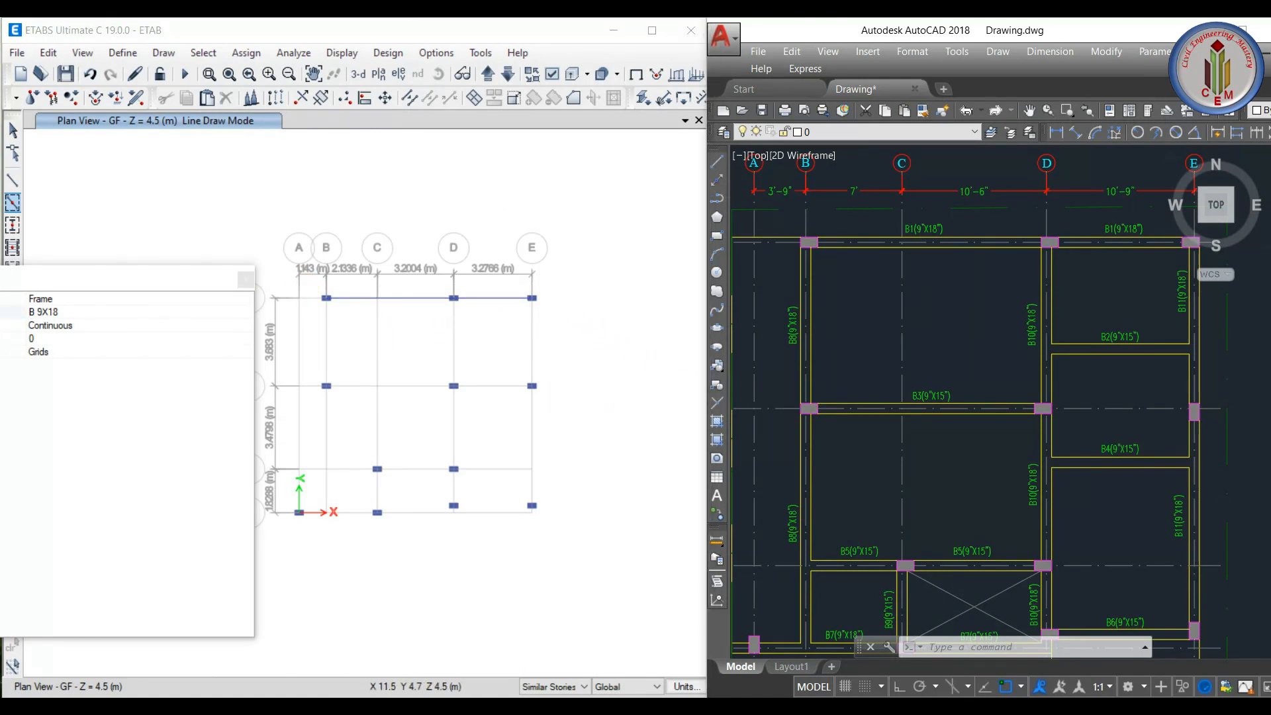
scroll(397, 371, "down", 2)
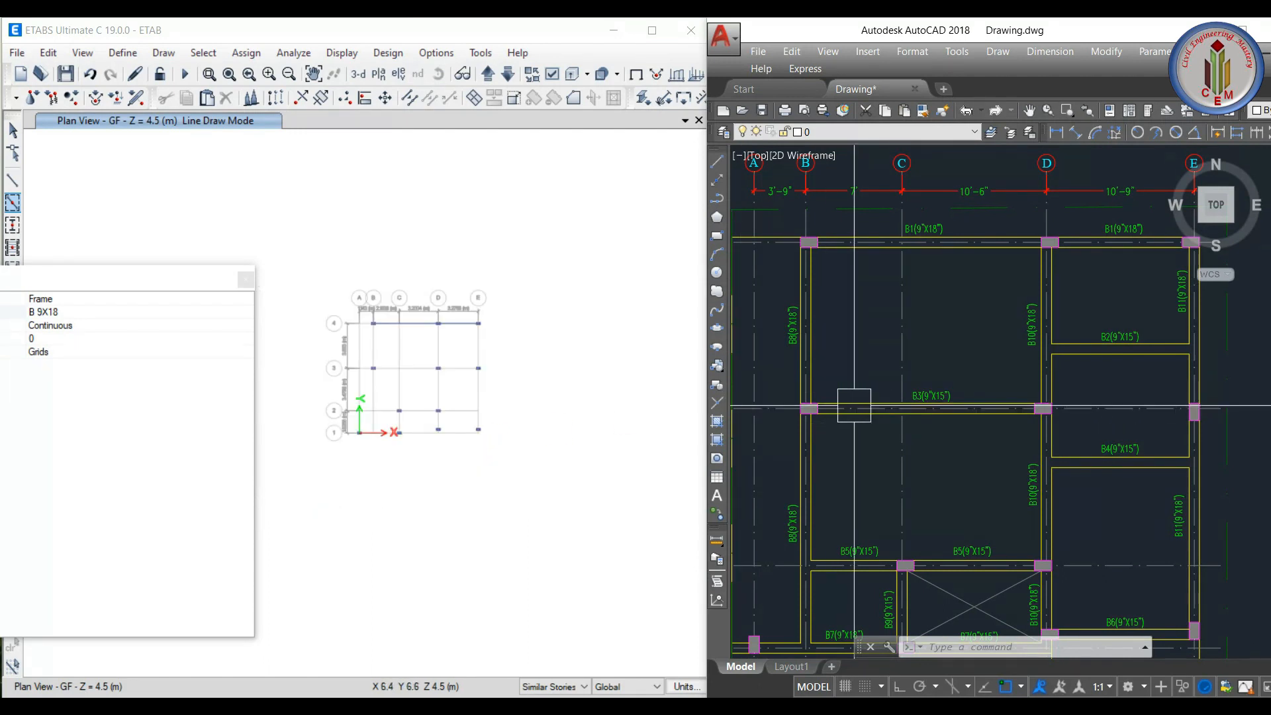
scroll(439, 357, "up", 1)
scroll(438, 356, "up", 2)
middle_click_drag(404, 352, 453, 328)
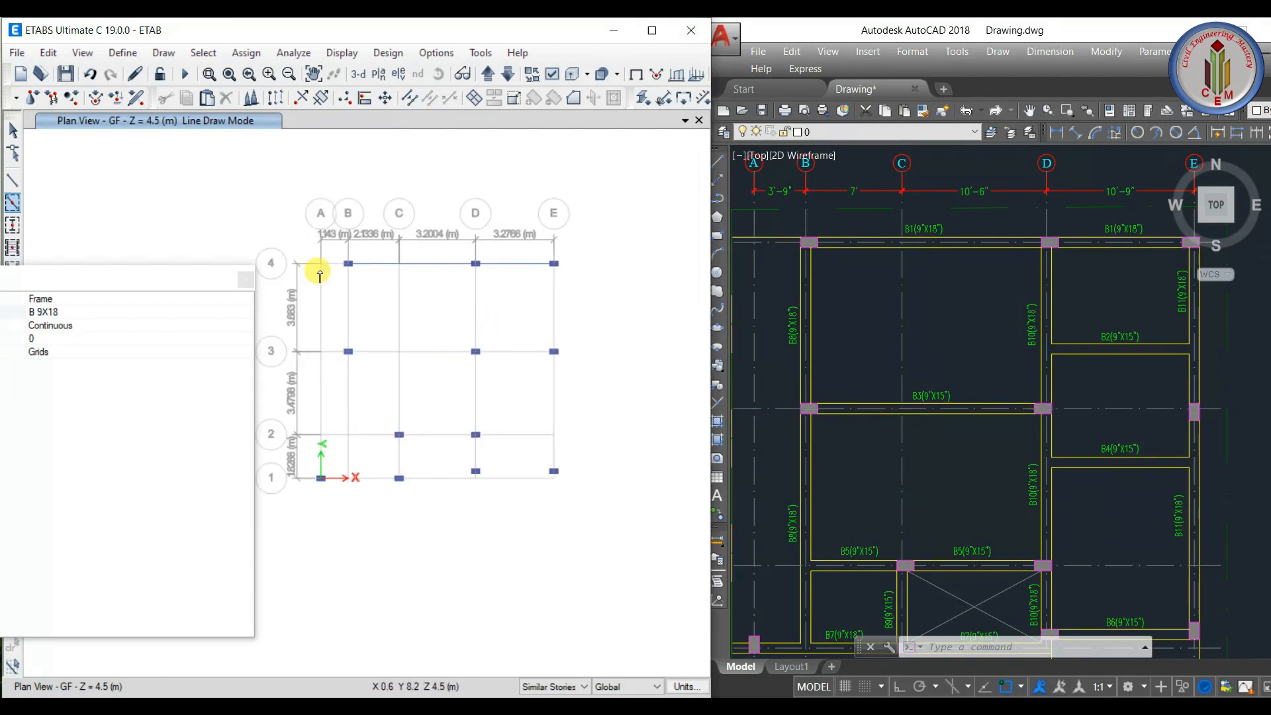
mouse_move(338, 249)
left_mouse_down()
mouse_move(386, 361)
mouse_move(351, 503)
mouse_move(369, 496)
left_mouse_up()
- Draw B 9X18 beams along grid 1 from grid A to D, and along grids D and E from grid 4 to grid 1
scroll(893, 561, "down", 2)
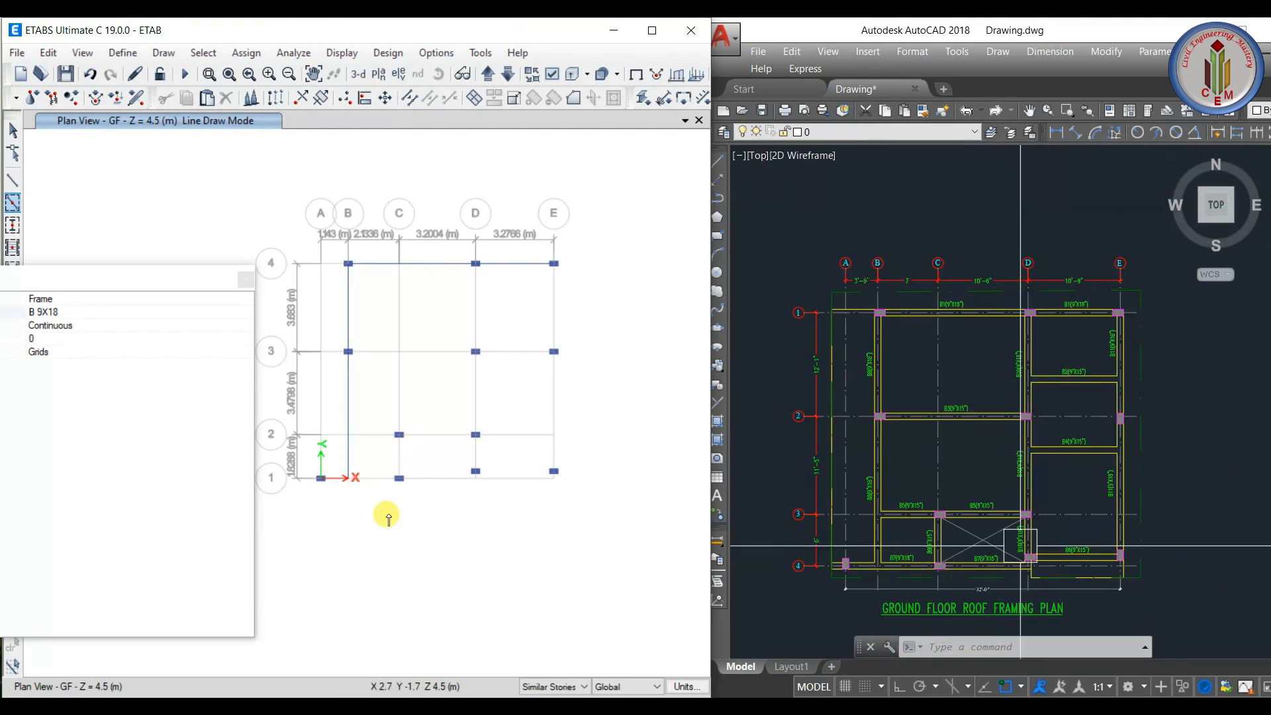
left_click_drag(306, 466, 447, 502)
left_click_drag(384, 466, 510, 497)
scroll(1049, 540, "up", 2)
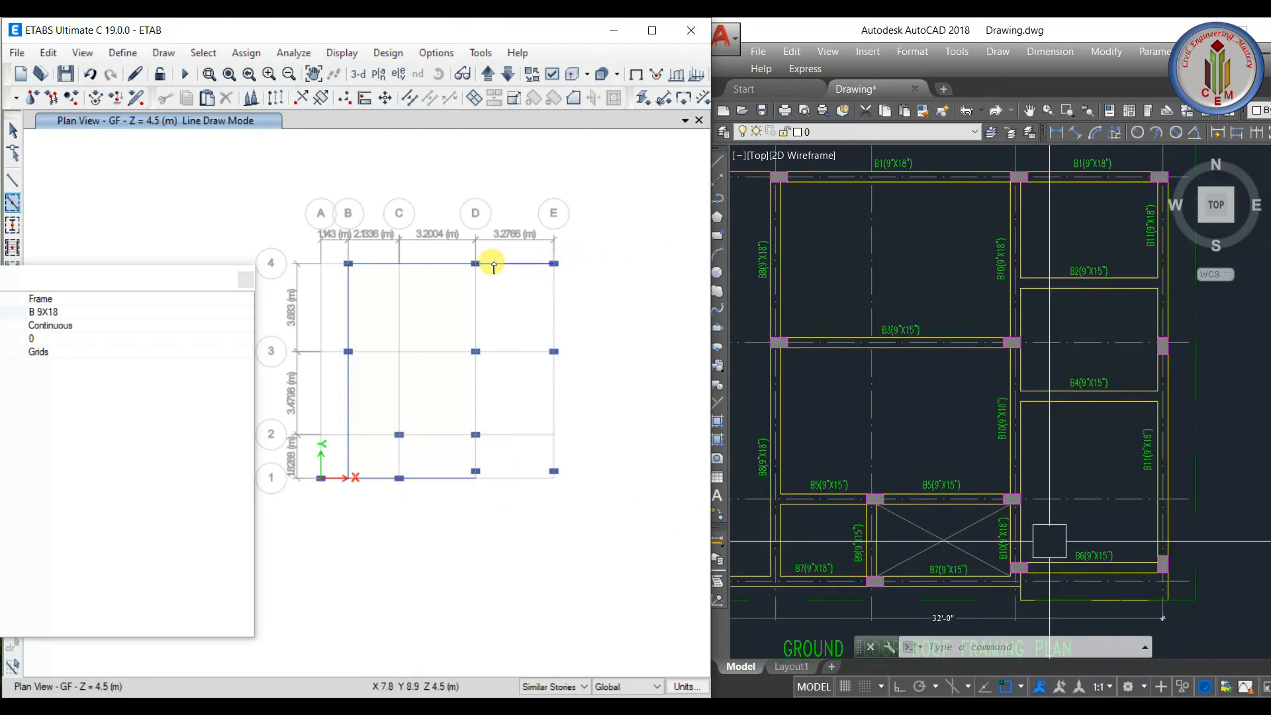
left_click_drag(455, 250, 486, 486)
left_click_drag(524, 243, 595, 523)
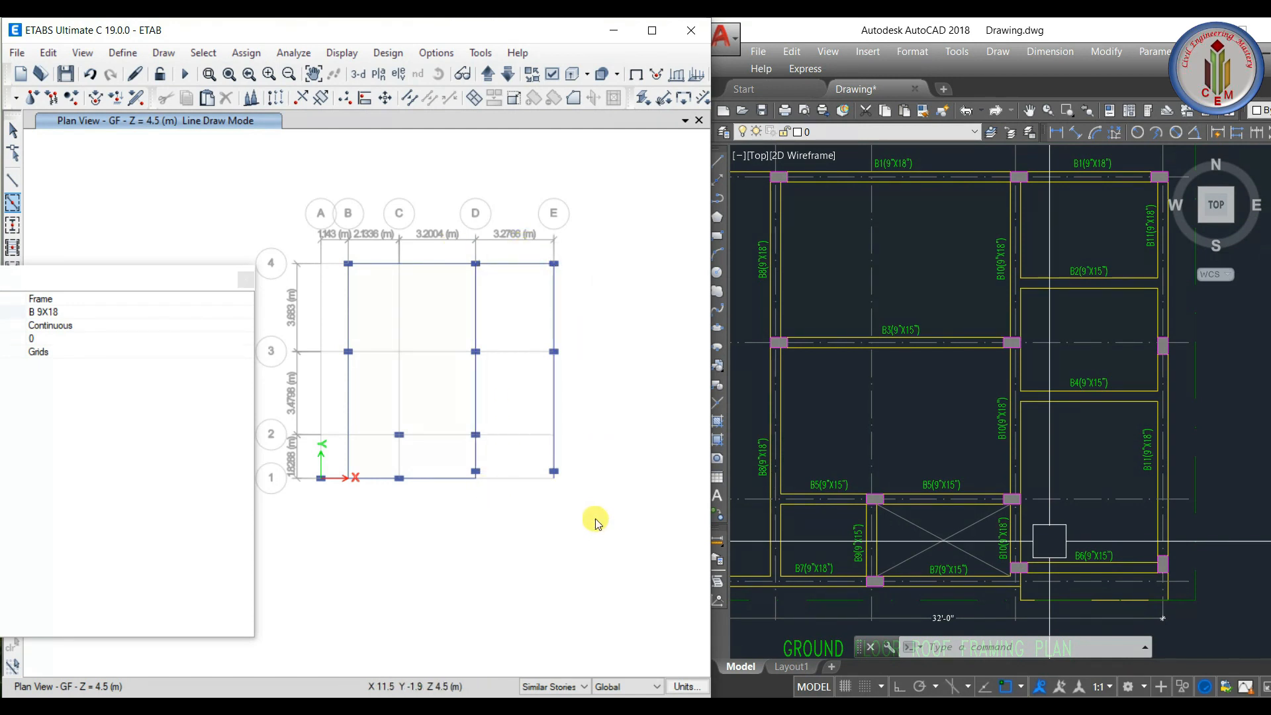
- Draw B 9X15 beams along grids 3 and 2 from grid B to D, and along grid C from grid 2 to grid 1
left_click(76, 313)
left_click(246, 313)
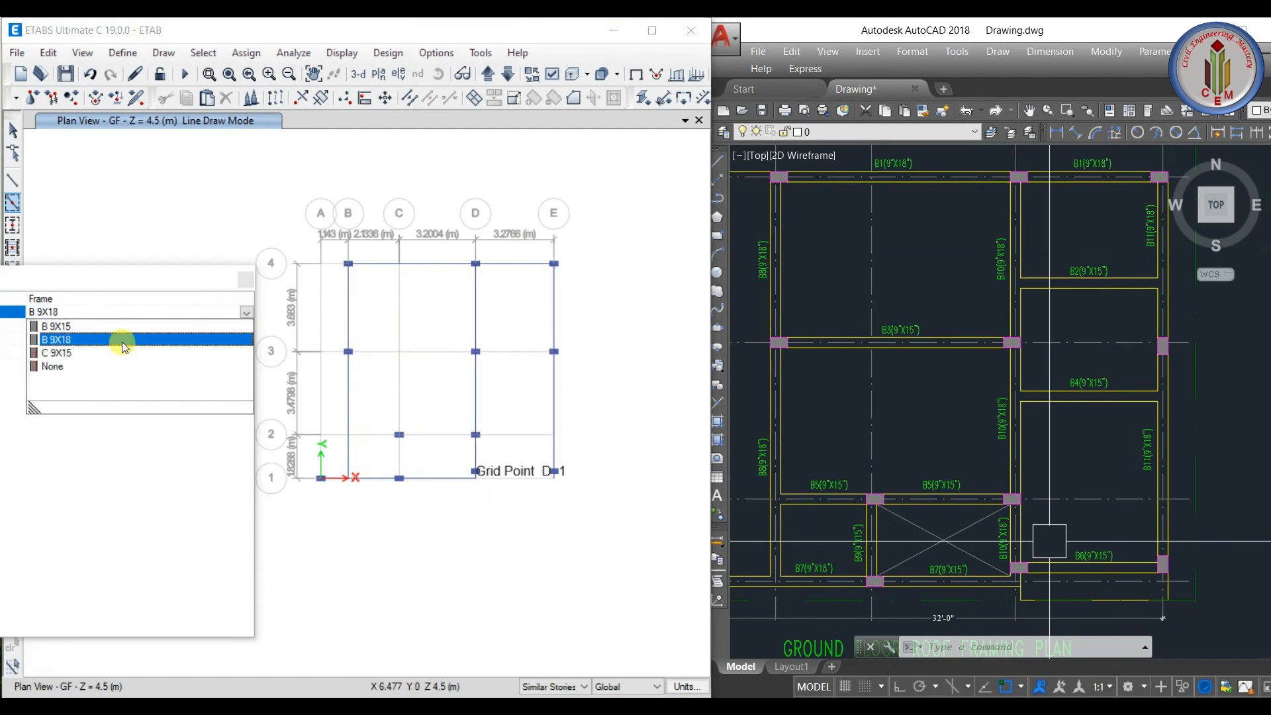
left_click(84, 333)
left_click_drag(338, 333, 509, 371)
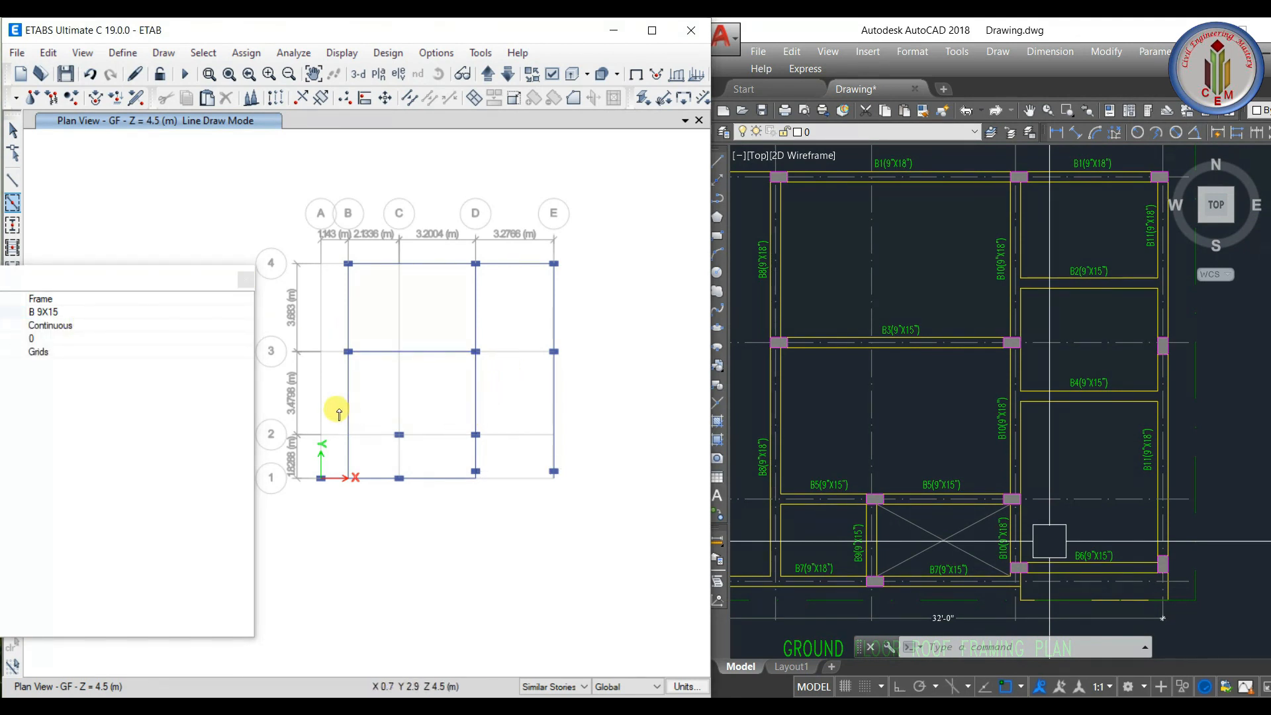
left_click_drag(337, 418, 490, 450)
left_click_drag(390, 429, 434, 533)
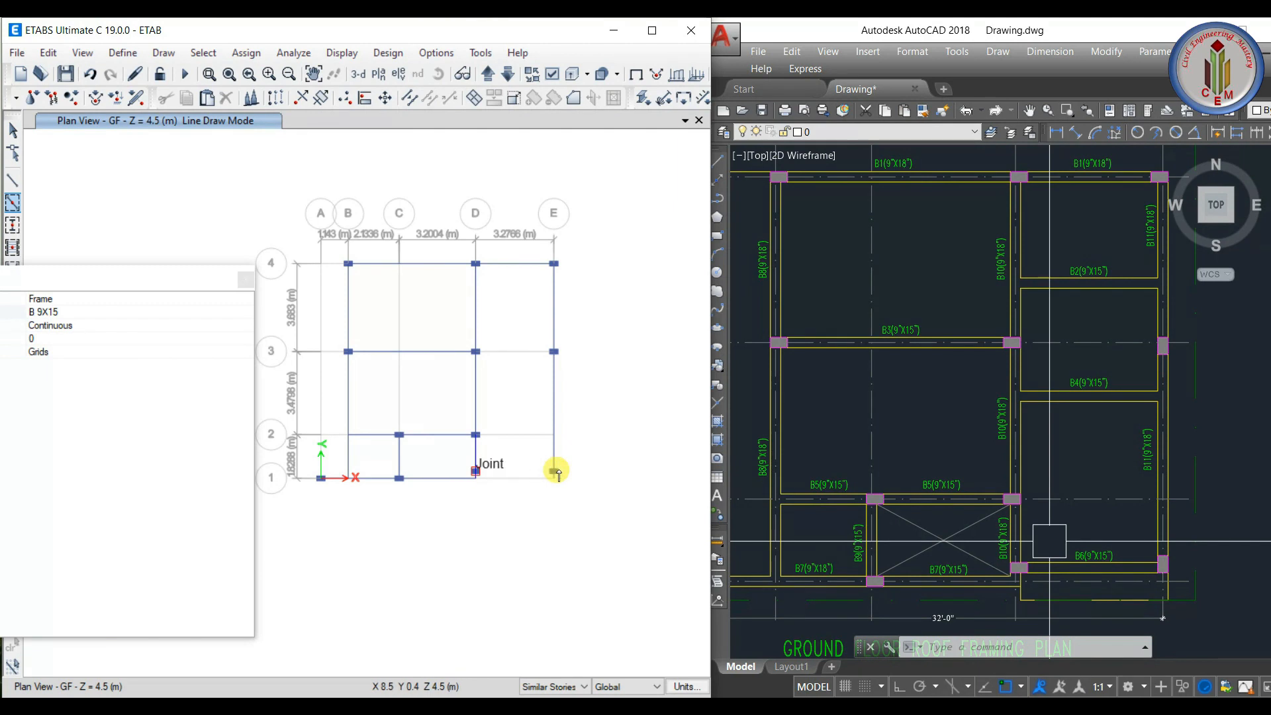
key("Escape")
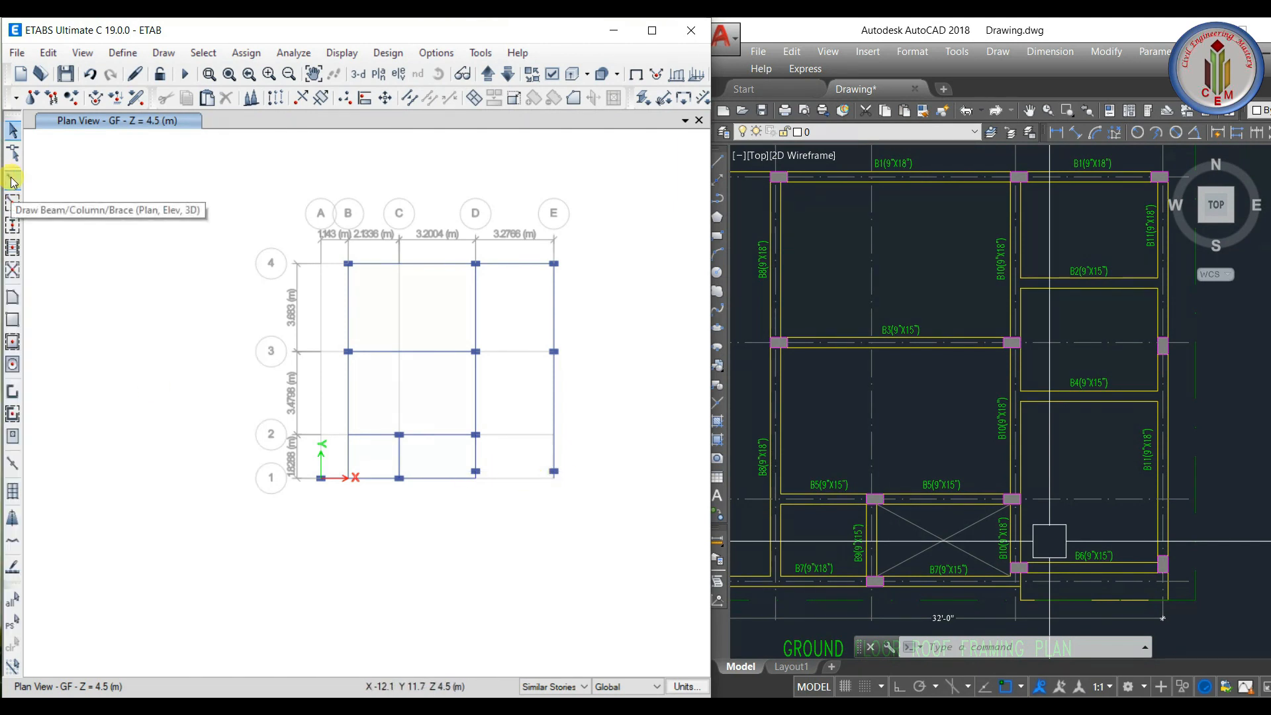
- Draw a straight B 9X15 beam between the columns just above grid 1 on grids D and E
left_click(13, 179)
scroll(470, 457, "up", 4)
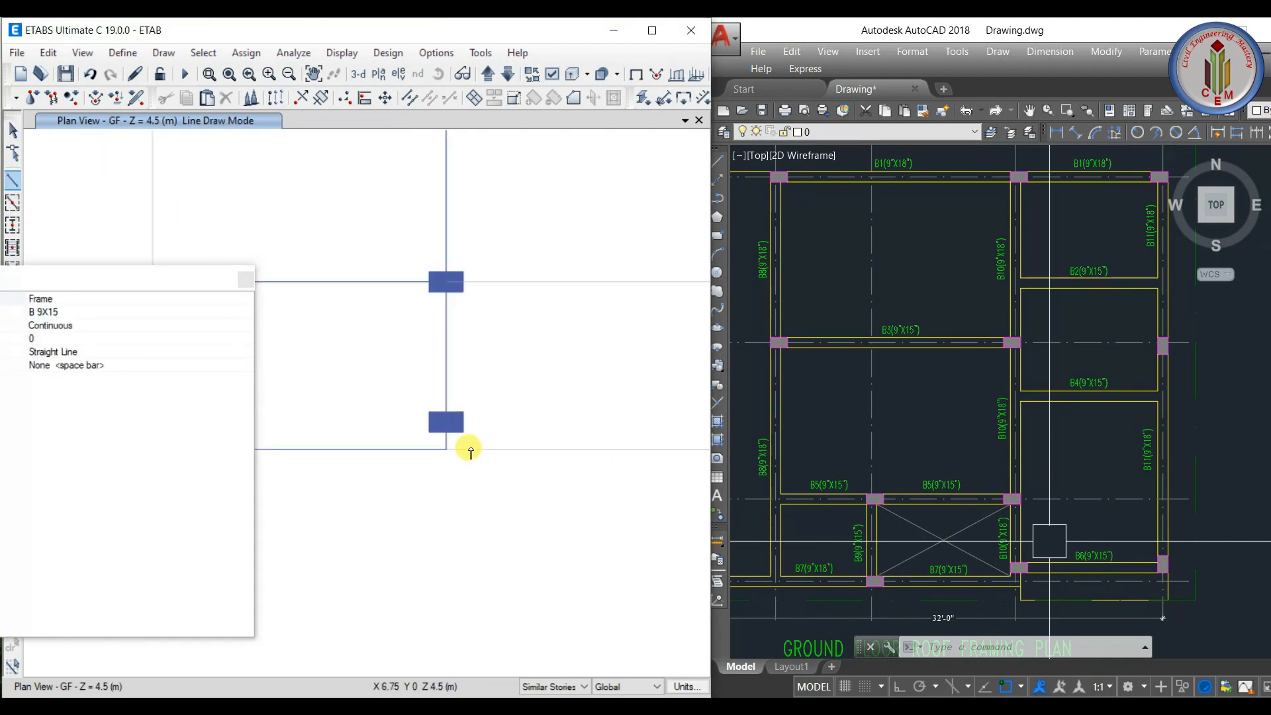
left_click(447, 423)
scroll(368, 431, "down", 2)
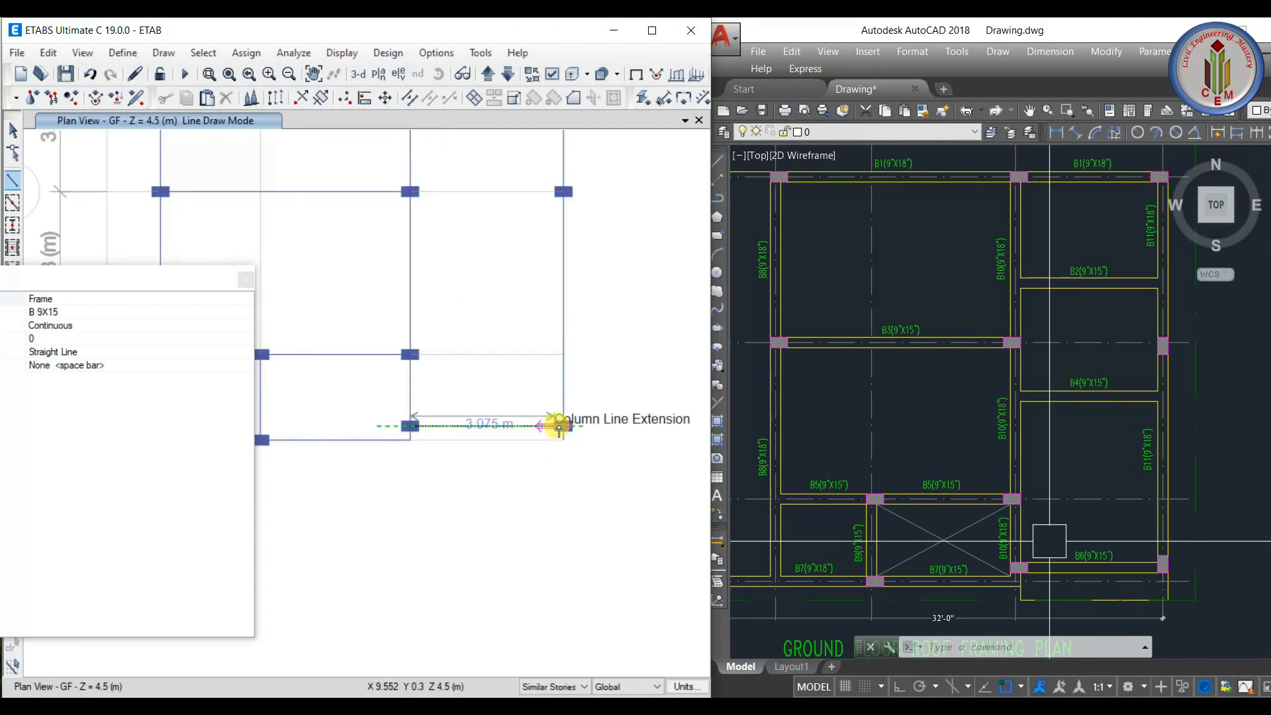
left_click(605, 442)
scroll(596, 453, "down", 3)
key("Escape")
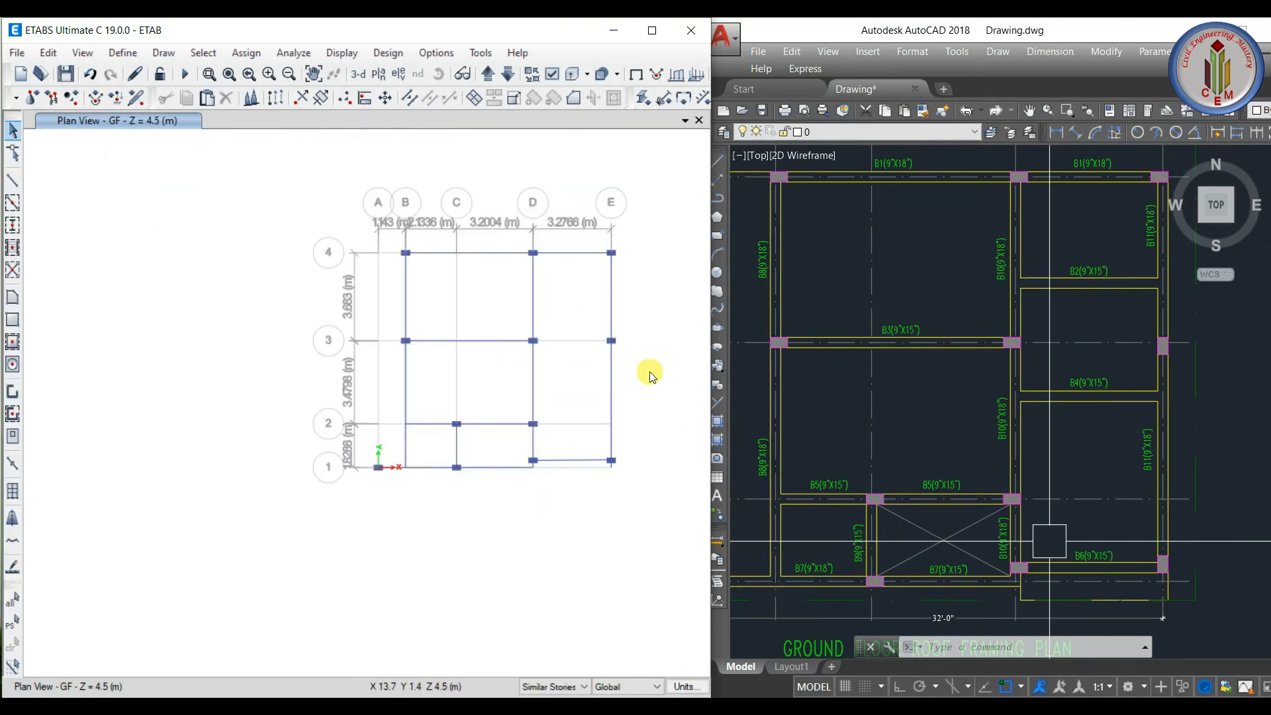
- In AutoCAD, measure the vertical distance between beams B6 and B4 with a linear dimension, then discard the dimension
scroll(1077, 463, "down", 2)
scroll(1068, 471, "up", 4)
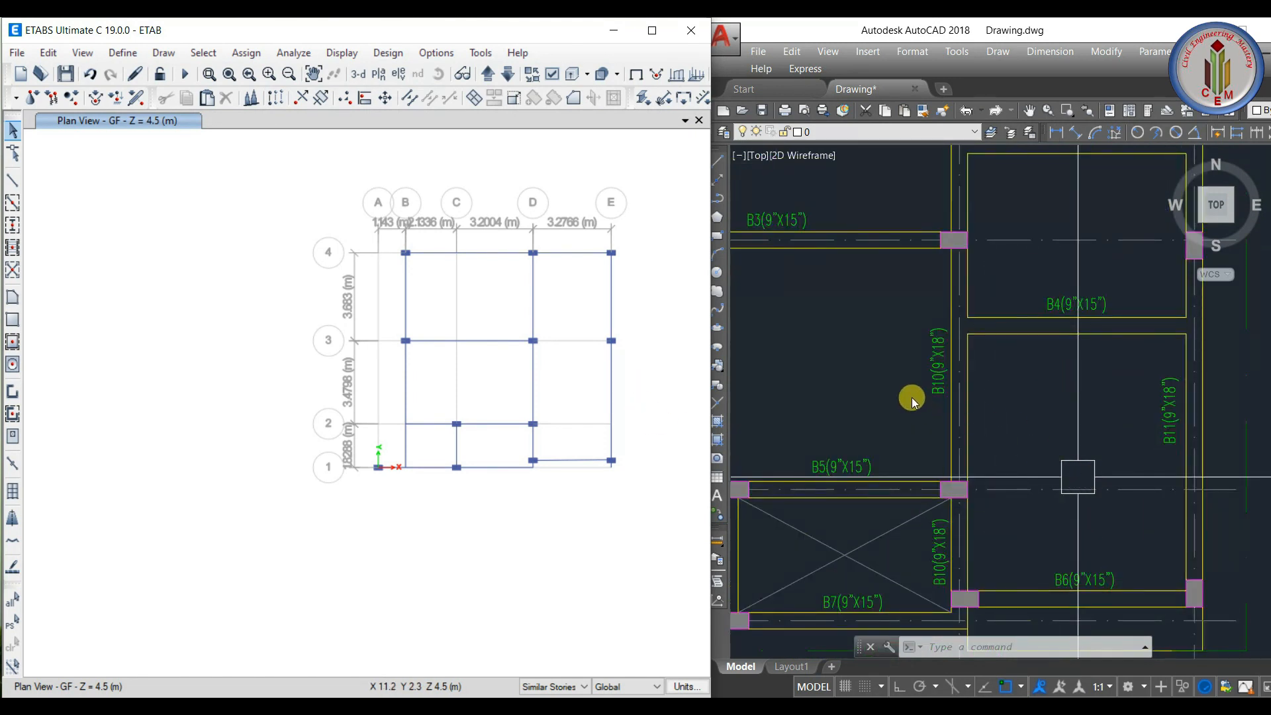
scroll(1044, 423, "down", 2)
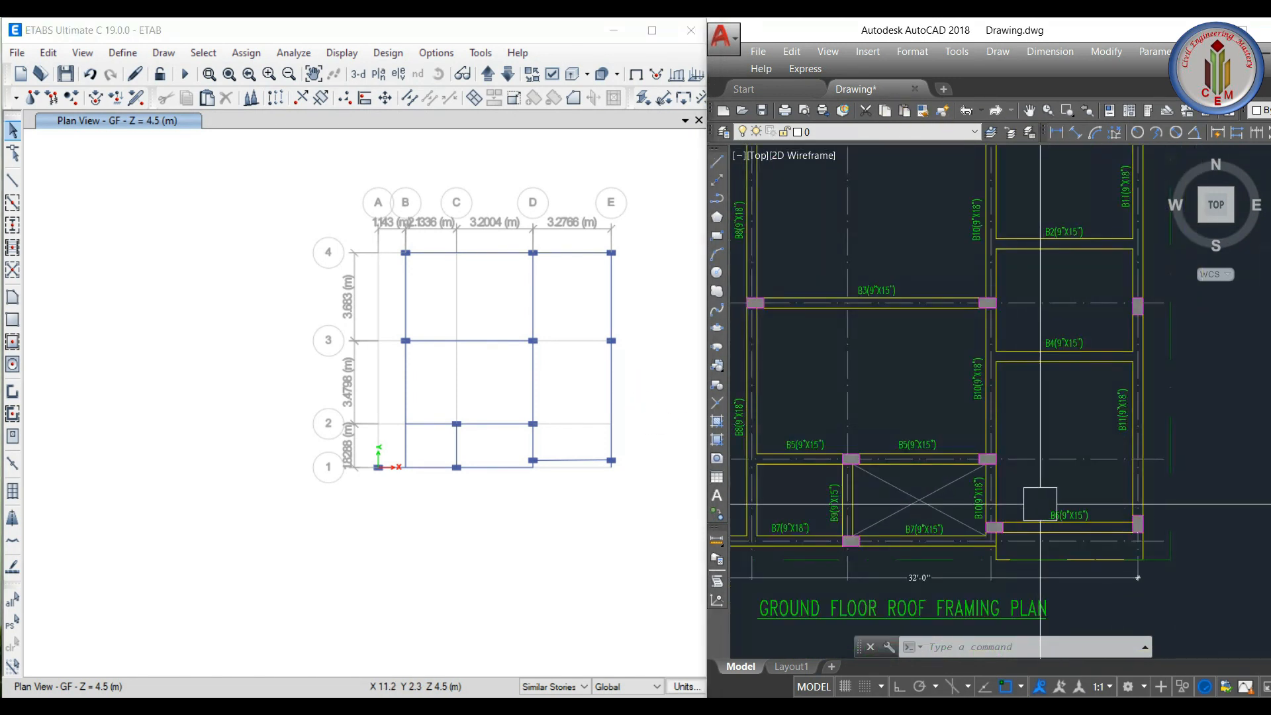
left_click(1057, 131)
scroll(1053, 510, "up", 4)
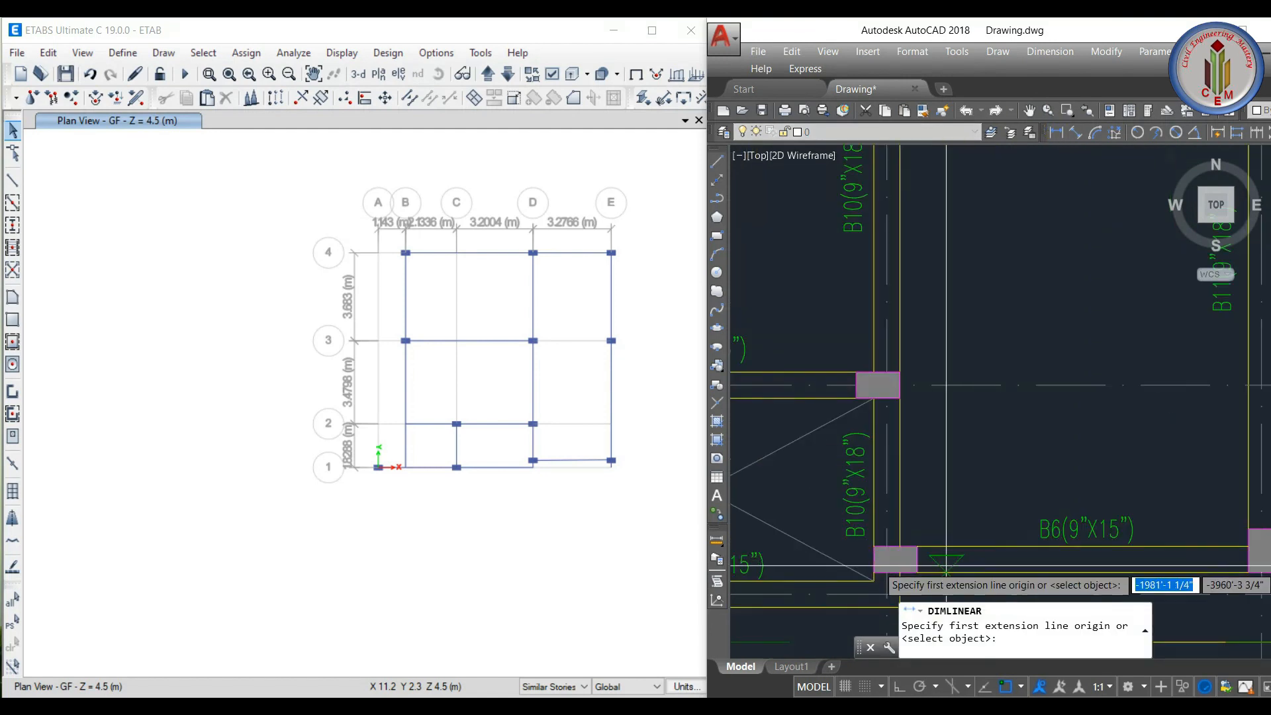
scroll(887, 523, "down", 4)
left_click(891, 533)
scroll(934, 324, "up", 5)
left_click(845, 251)
scroll(876, 351, "down", 3)
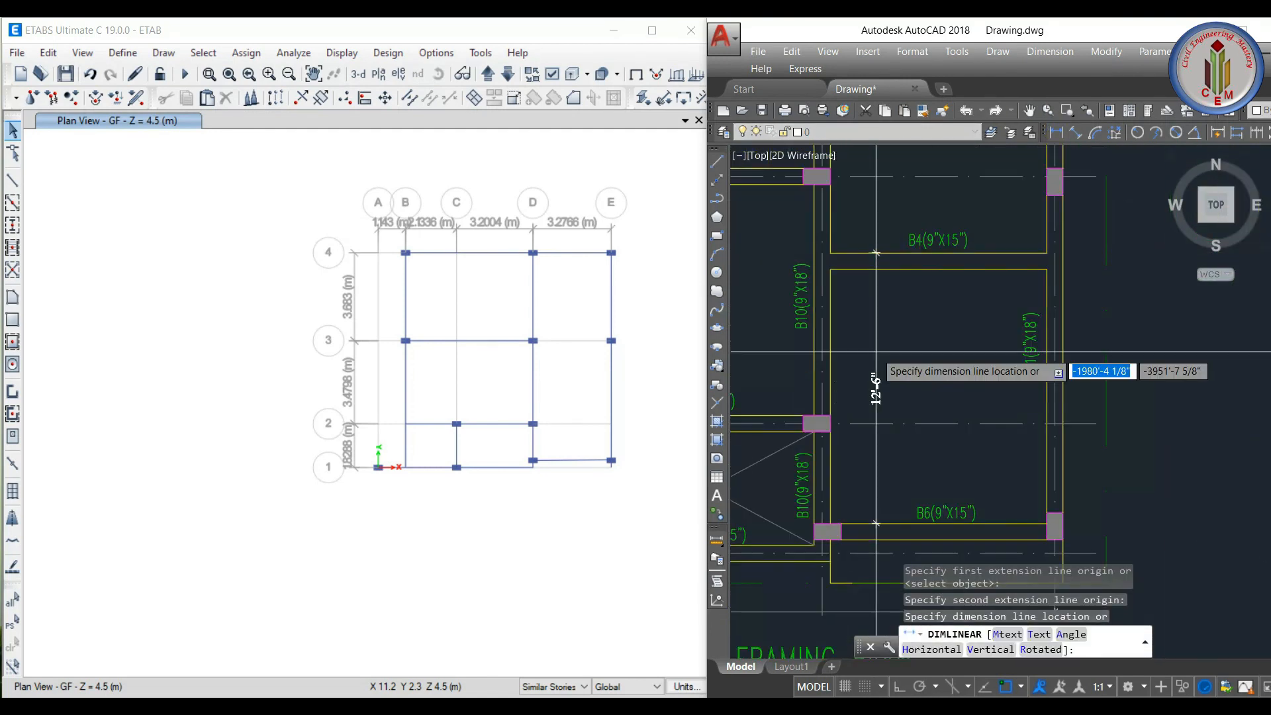
key("Escape")
- Measure the vertical distance between beams B4 and B2 with a linear dimension and discard the dimension
middle_click_drag(884, 234, 916, 395)
key("space")
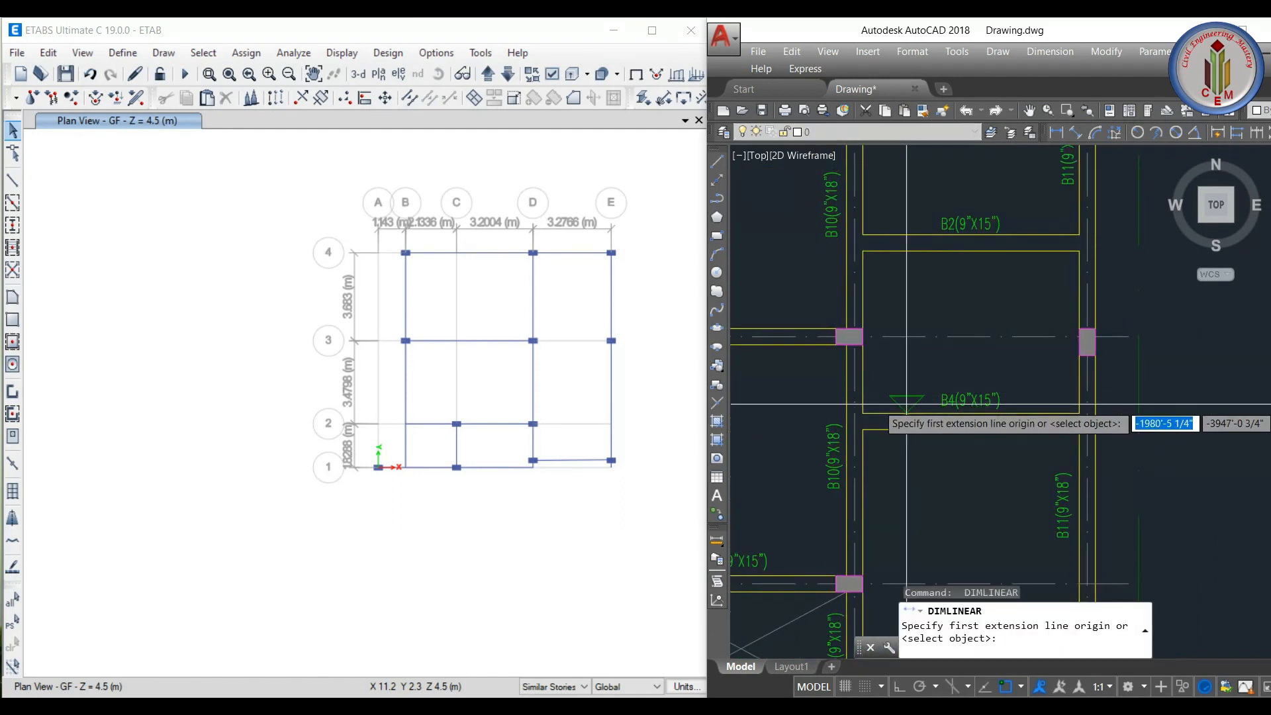
left_click(902, 412)
left_click(933, 235)
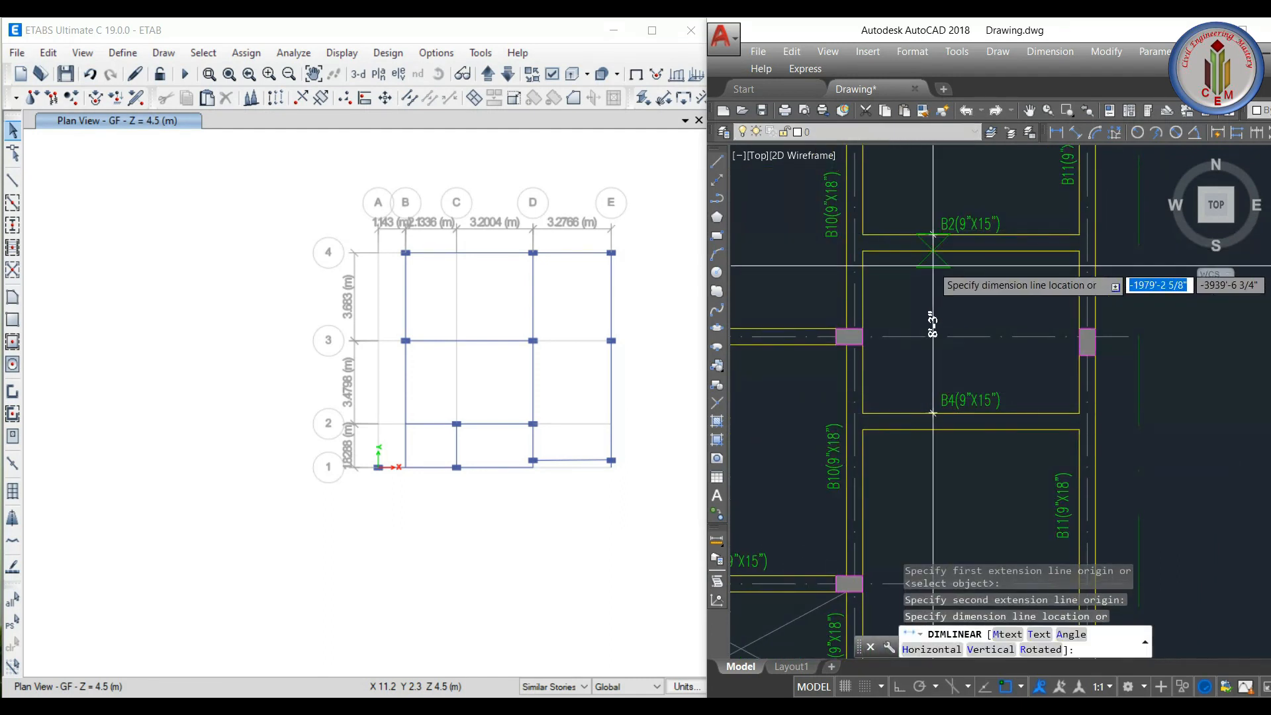
key("Escape")
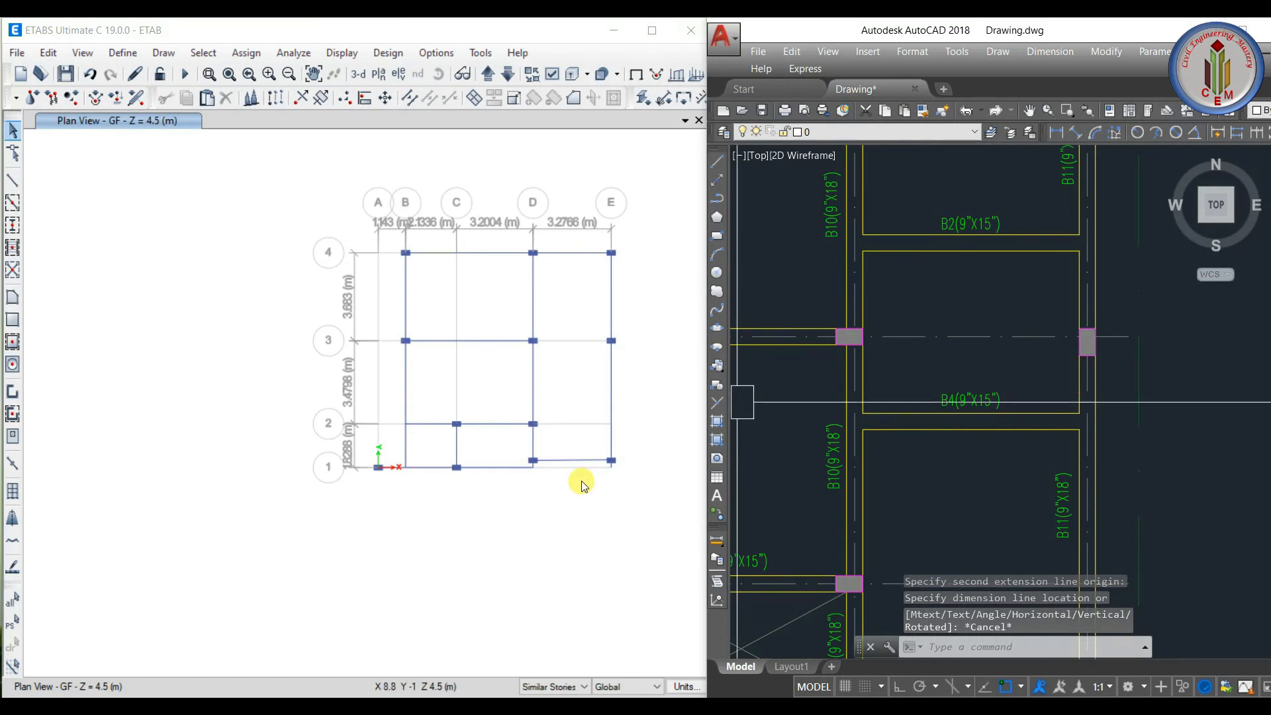
- In ETABS, copy the beam just above grid 1 between grids D and E with Delta X 0 and Delta Y 3.81 m
left_click(567, 458)
key("ctrl+c")
key("ctrl+v")
left_click_drag(655, 363, 610, 370)
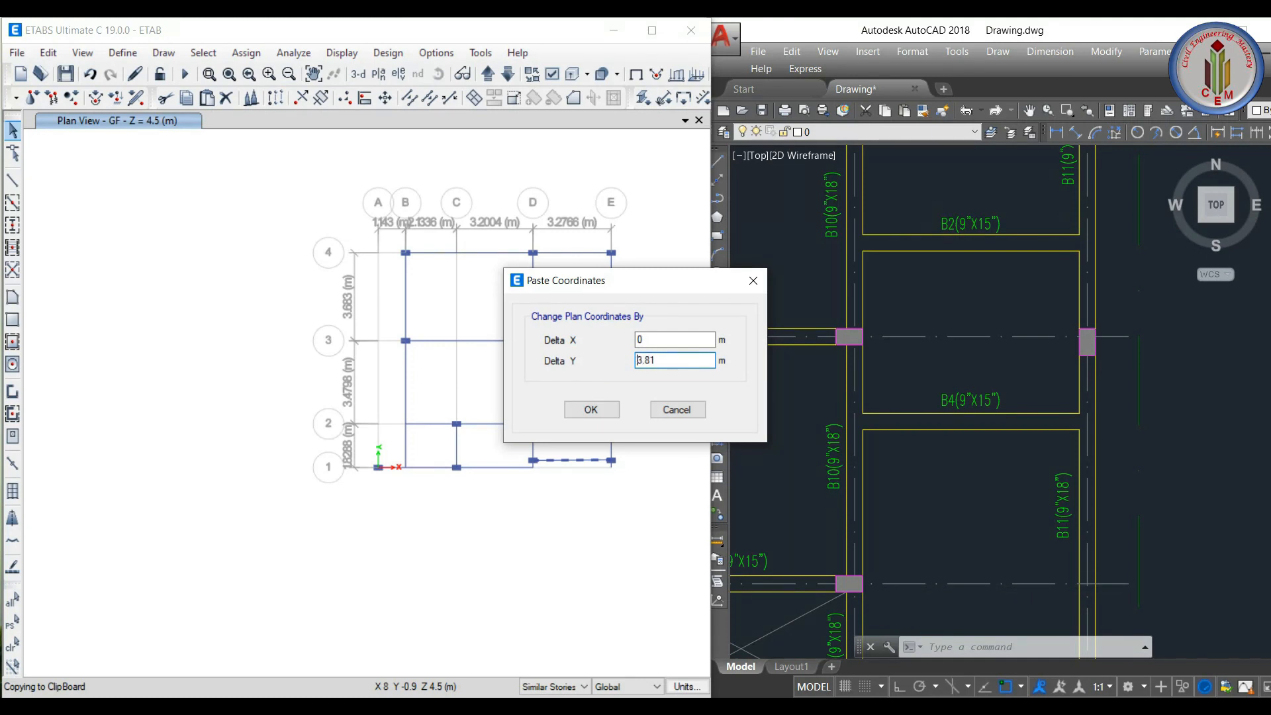
key("Return")
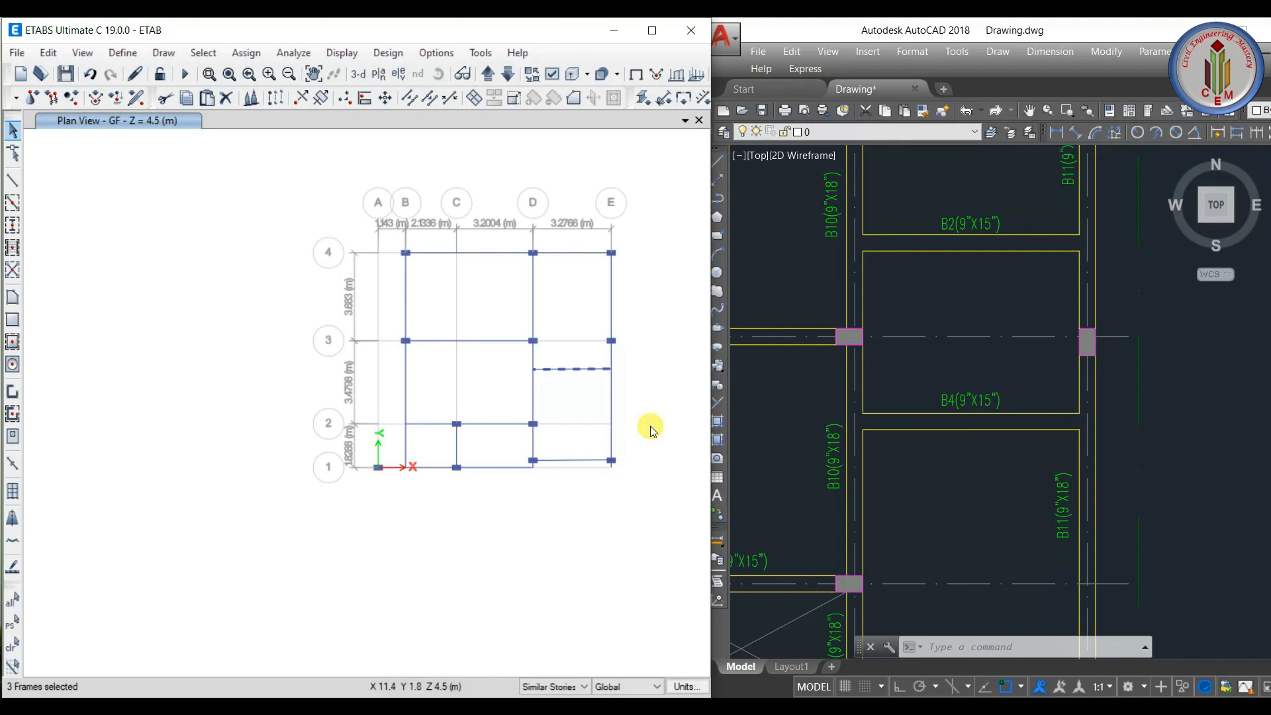
- Copy the new beam between grids 2 and 3 upward by the B4 to B2 spacing, placing it between grids 3 and 4
key("ctrl+c")
key("ctrl+v")
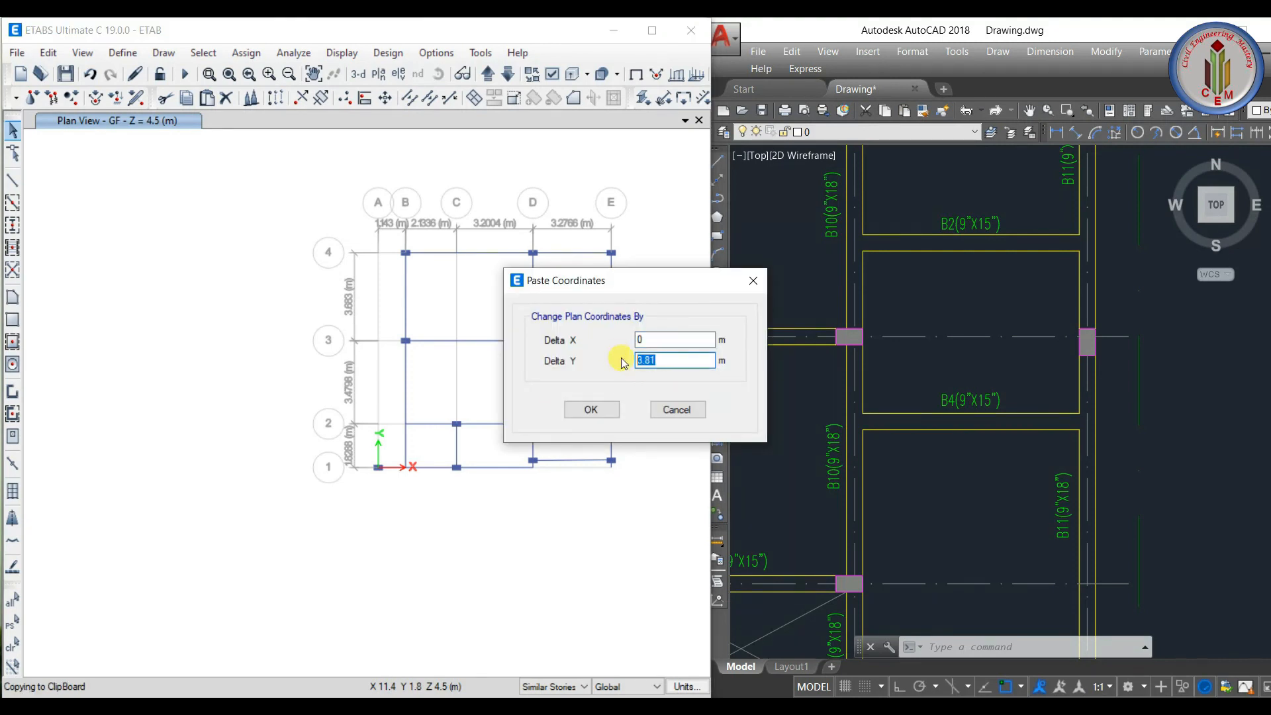
key("Return")
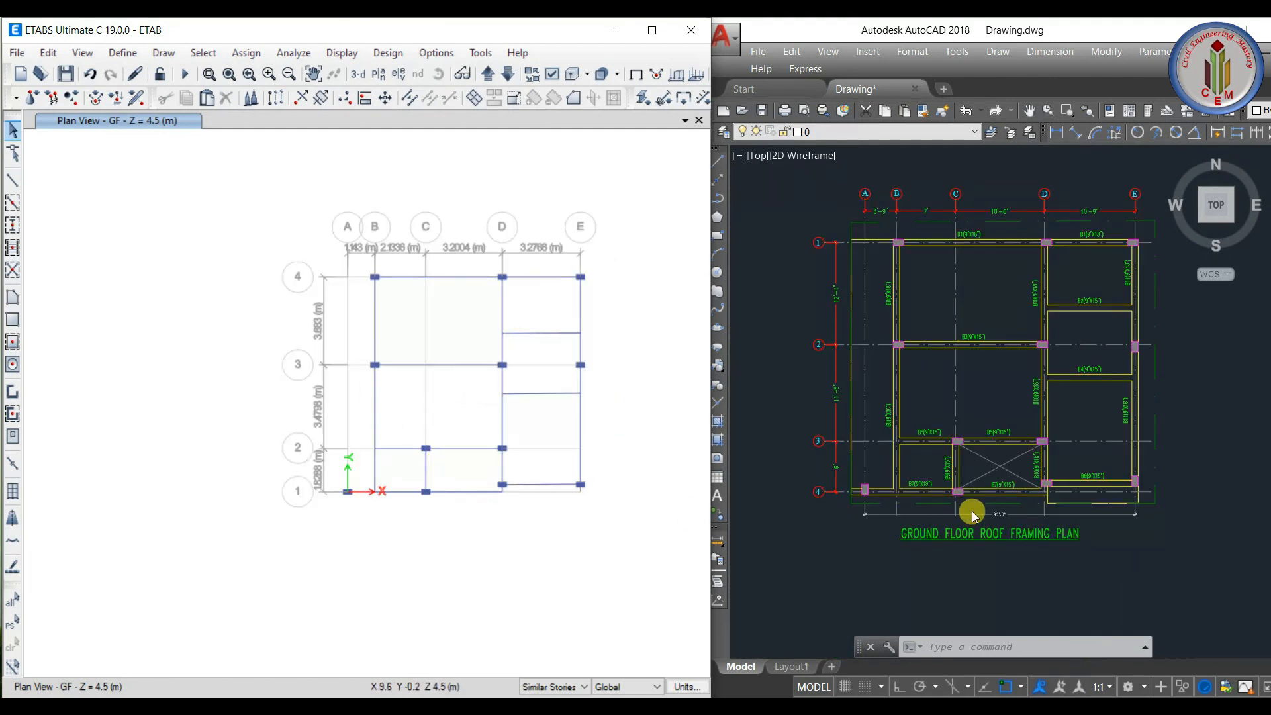
- In AutoCAD, measure the vertical distance from the projecting slab edge up to beam B6, then discard the dimension
scroll(1029, 527, "up", 3)
middle_click_drag(1100, 496, 993, 478)
scroll(961, 468, "up", 2)
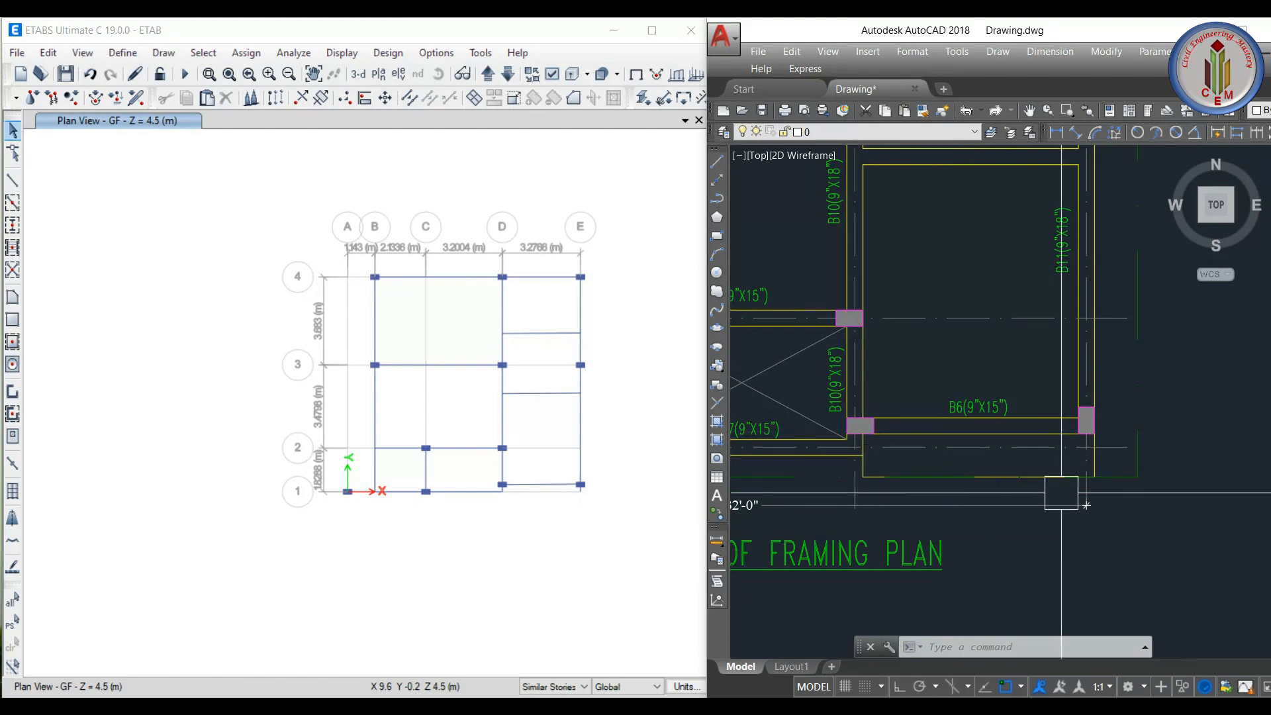
scroll(1074, 493, "down", 5)
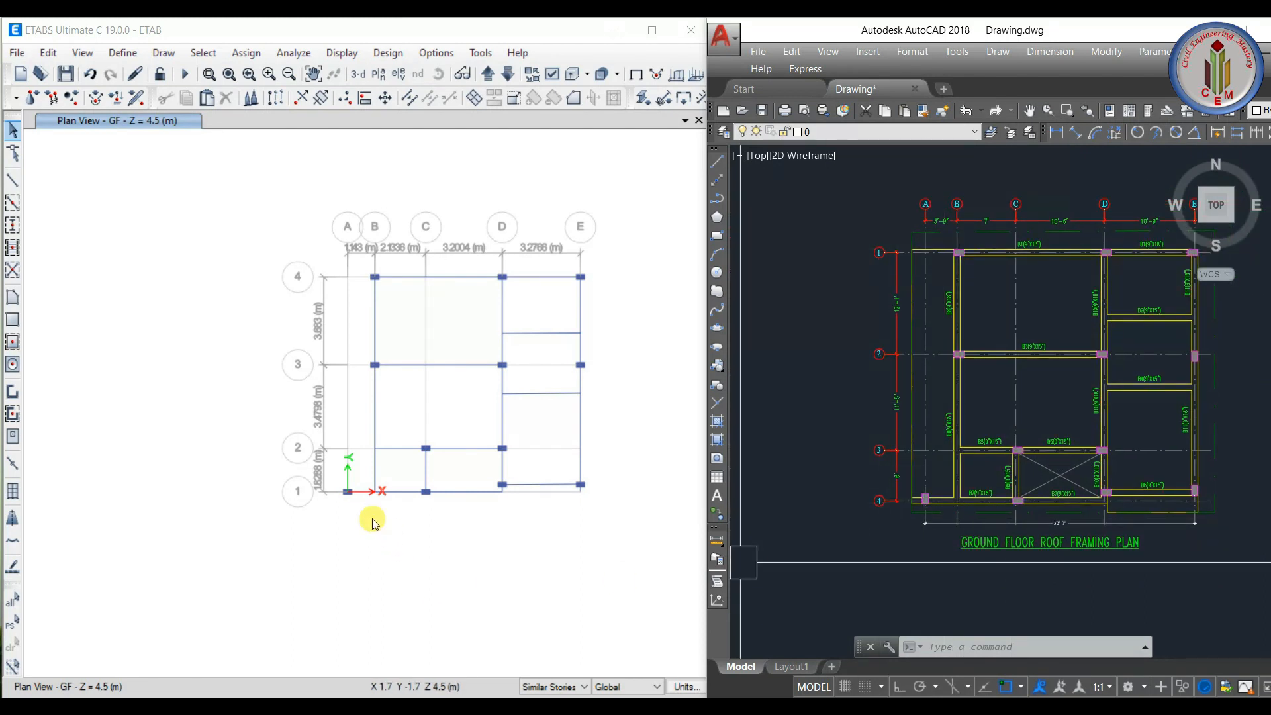
scroll(507, 452, "up", 3)
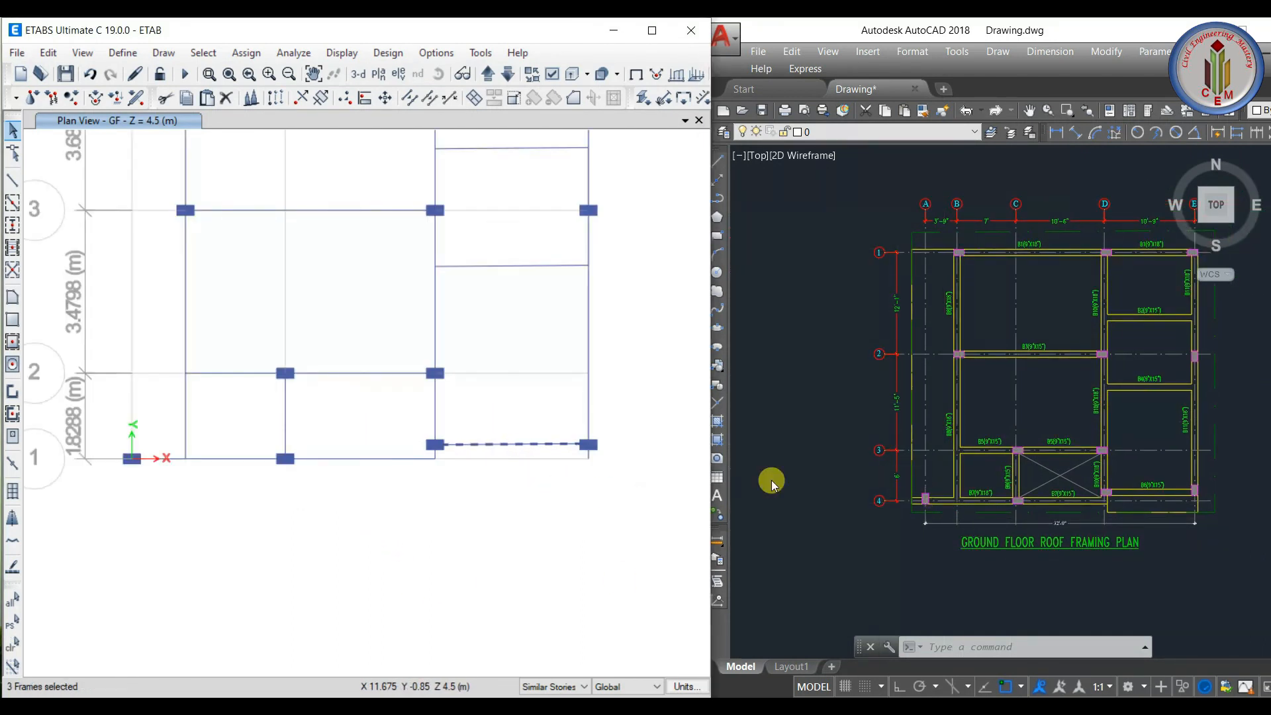
scroll(1196, 524, "up", 6)
middle_click_drag(1196, 524, 1070, 499)
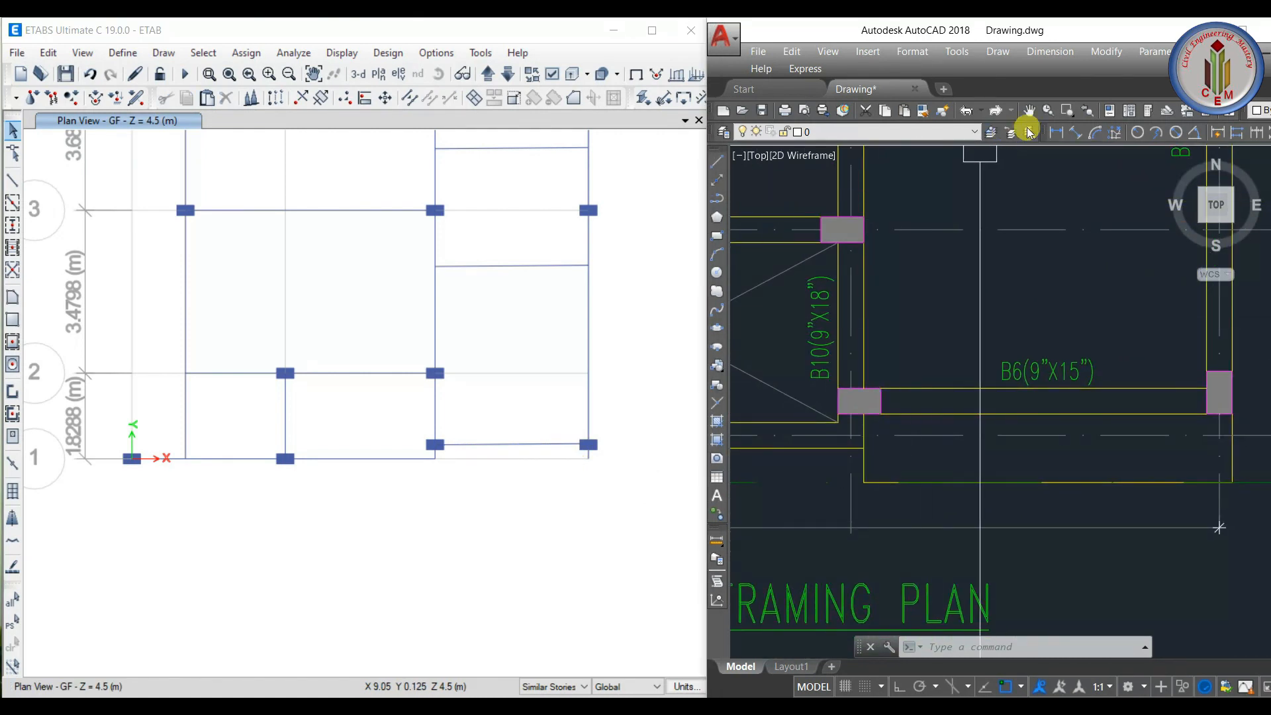
left_click(1054, 135)
left_click(962, 482)
left_click(962, 414)
key("Escape")
- In ETABS, copy the beam just above grid 1 between grids D and E to below grid 1, with Delta X 0 and a negative Delta Y
left_click(494, 444)
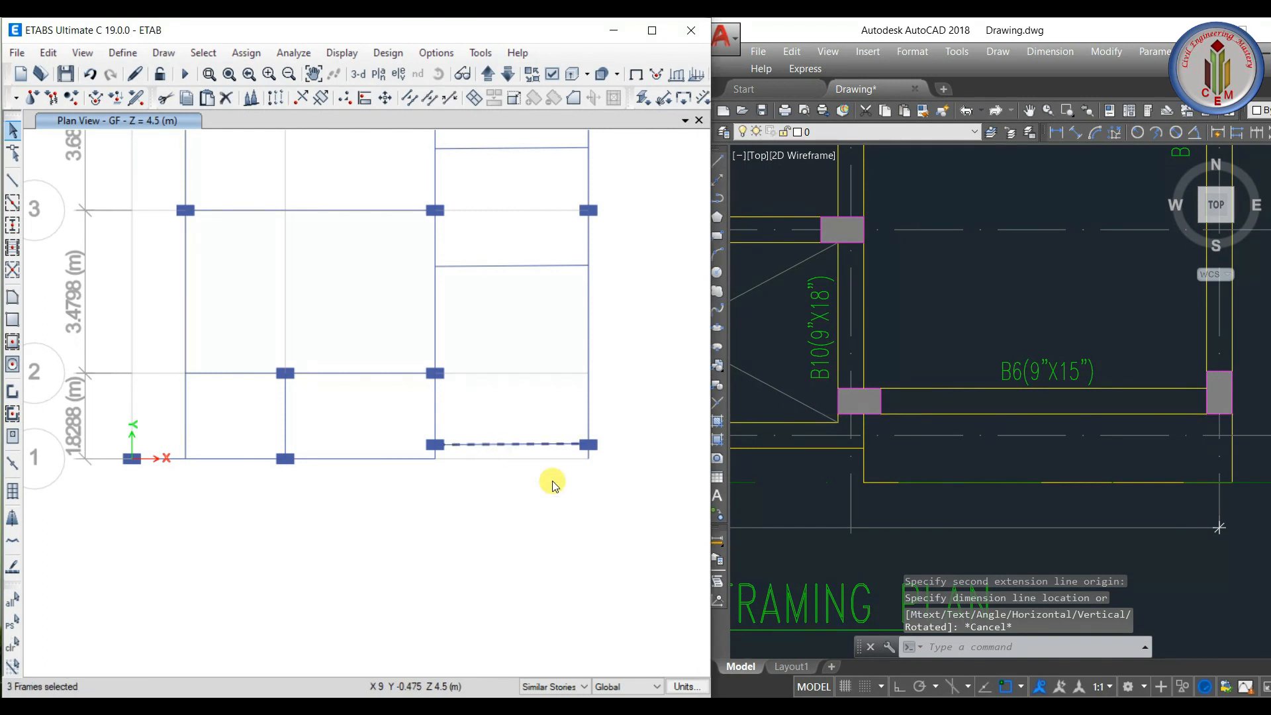
key("ctrl+v")
left_click_drag(676, 362, 565, 367)
type("-0")
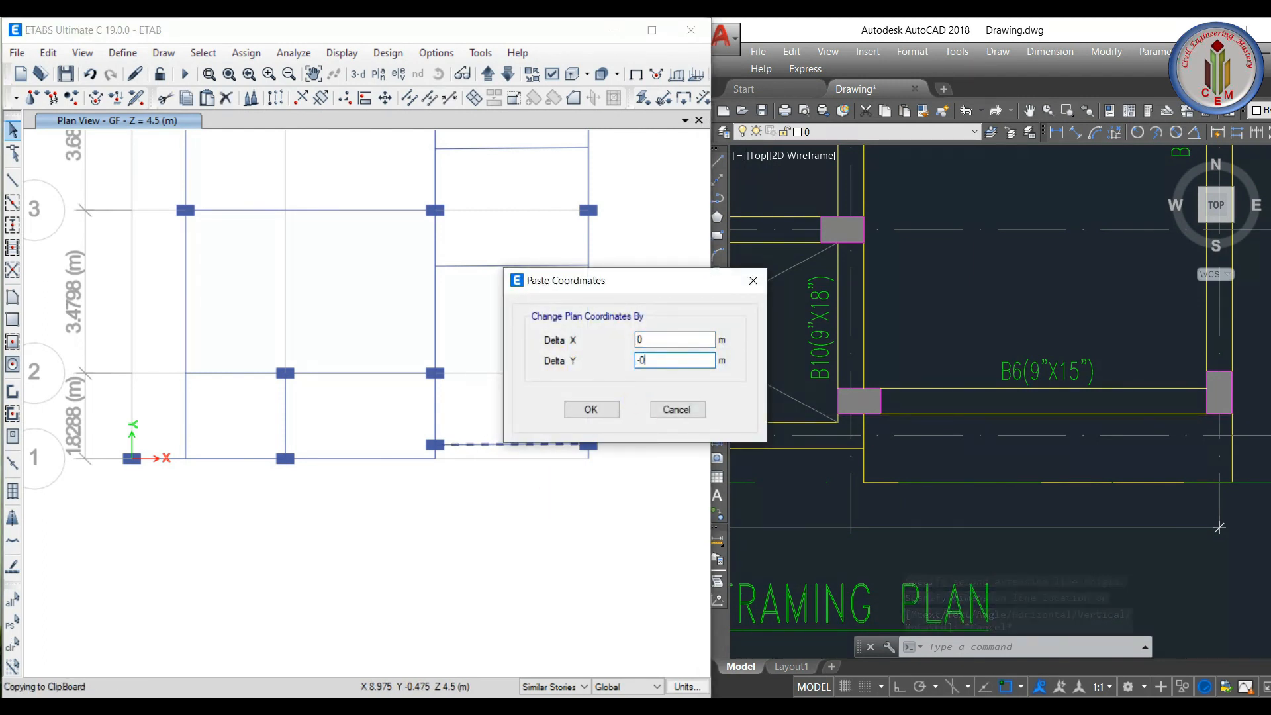
key("Return")
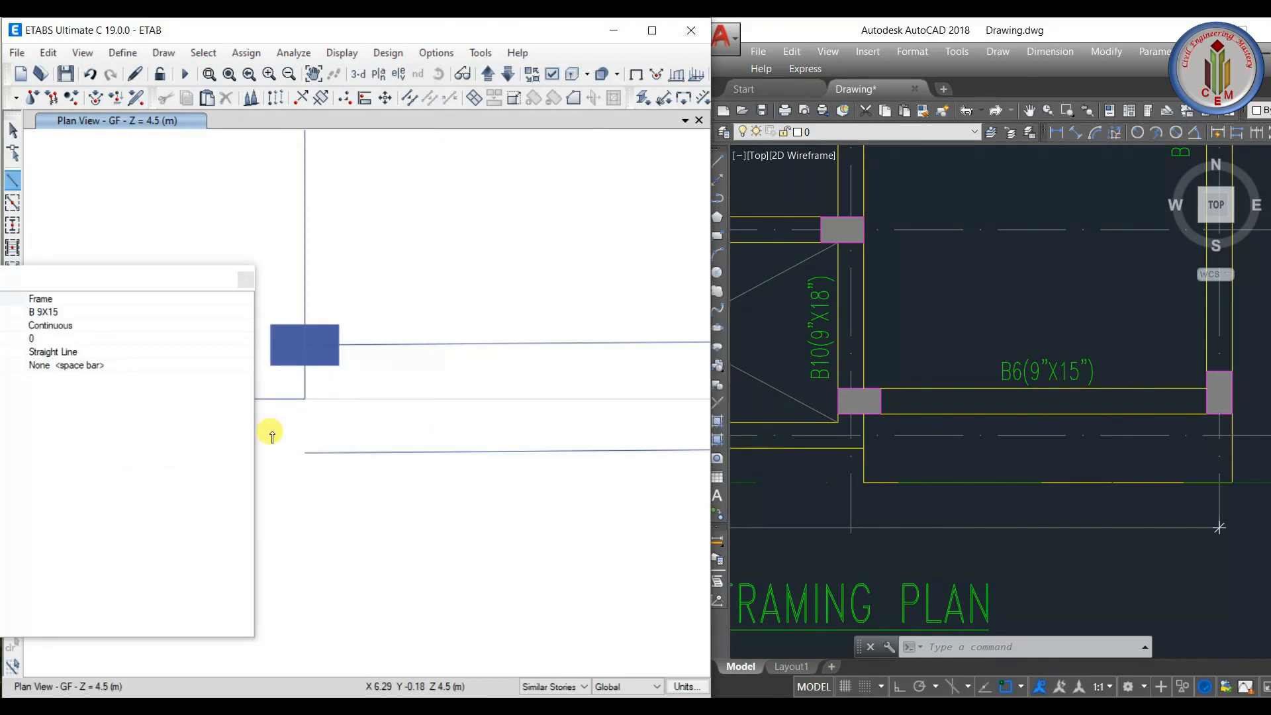
- Draw B 9X15 frames along grids D and E to close both sides of the projection below grid 1
left_click(304, 398)
left_click(304, 453)
scroll(312, 481, "down", 2)
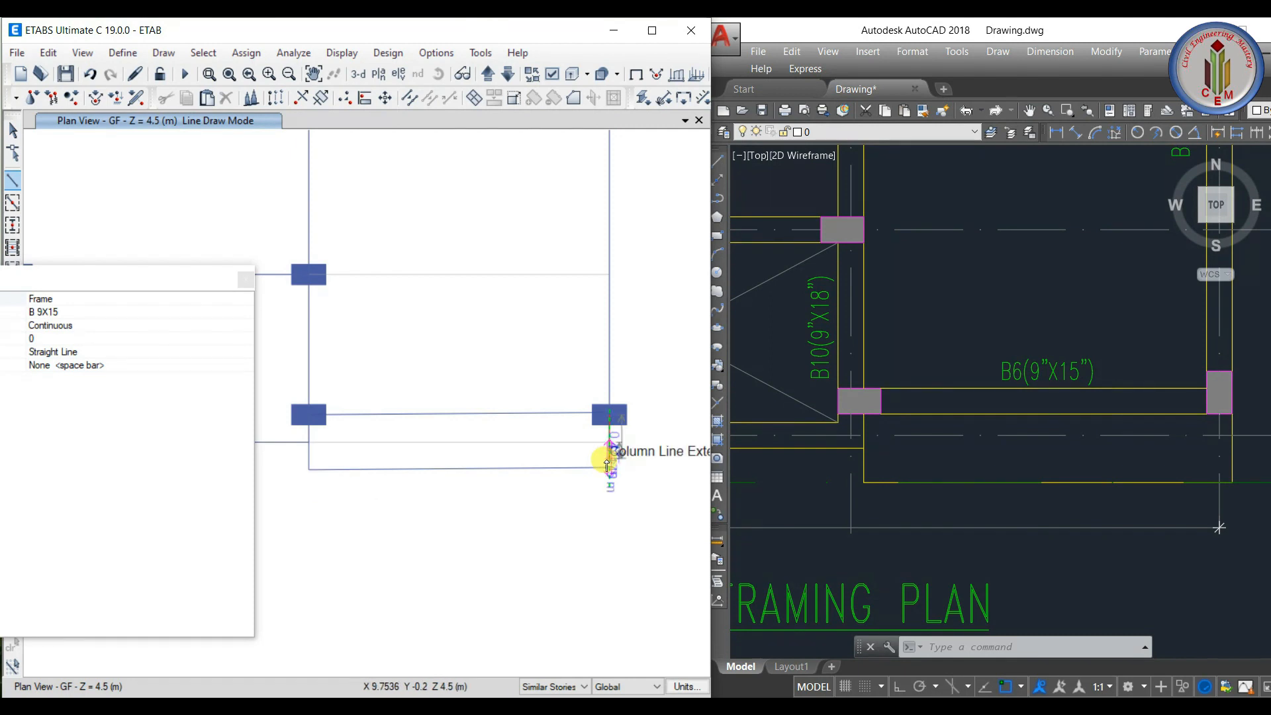
left_click(610, 467)
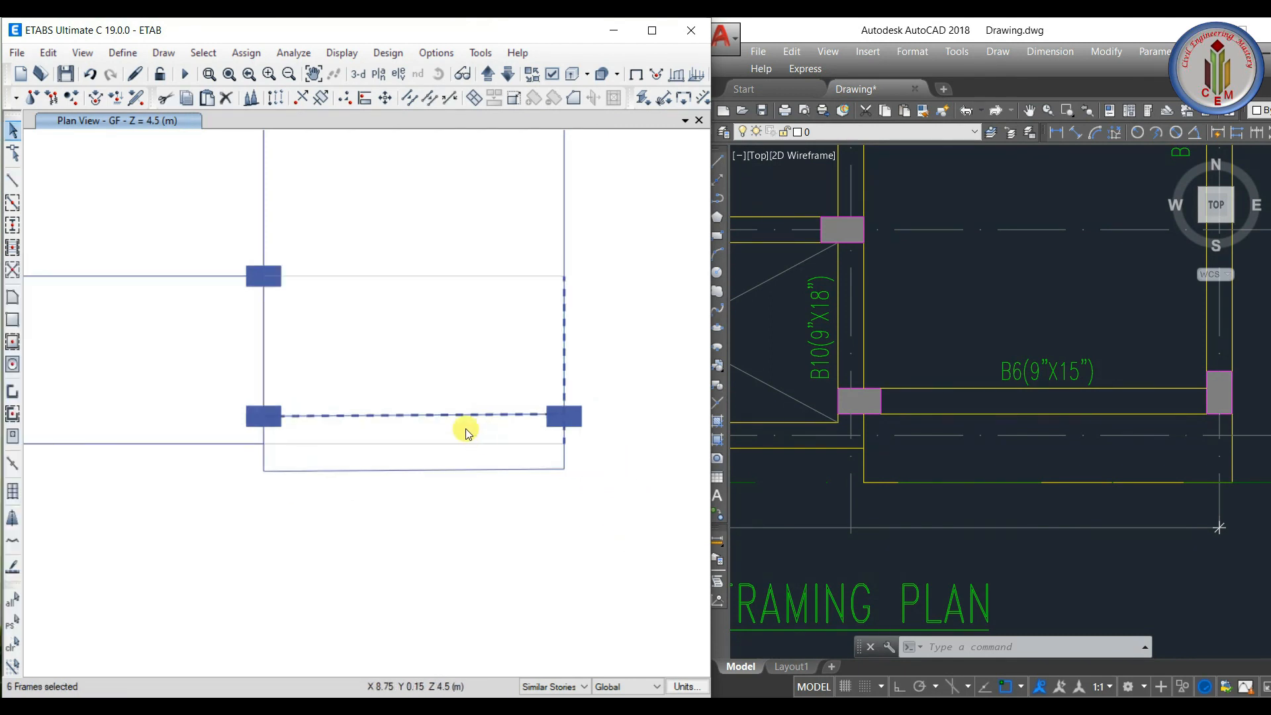
- Divide the selected grid E beams and the beam just above grid 1, breaking at intersections with selected frames and joints
left_click(409, 100)
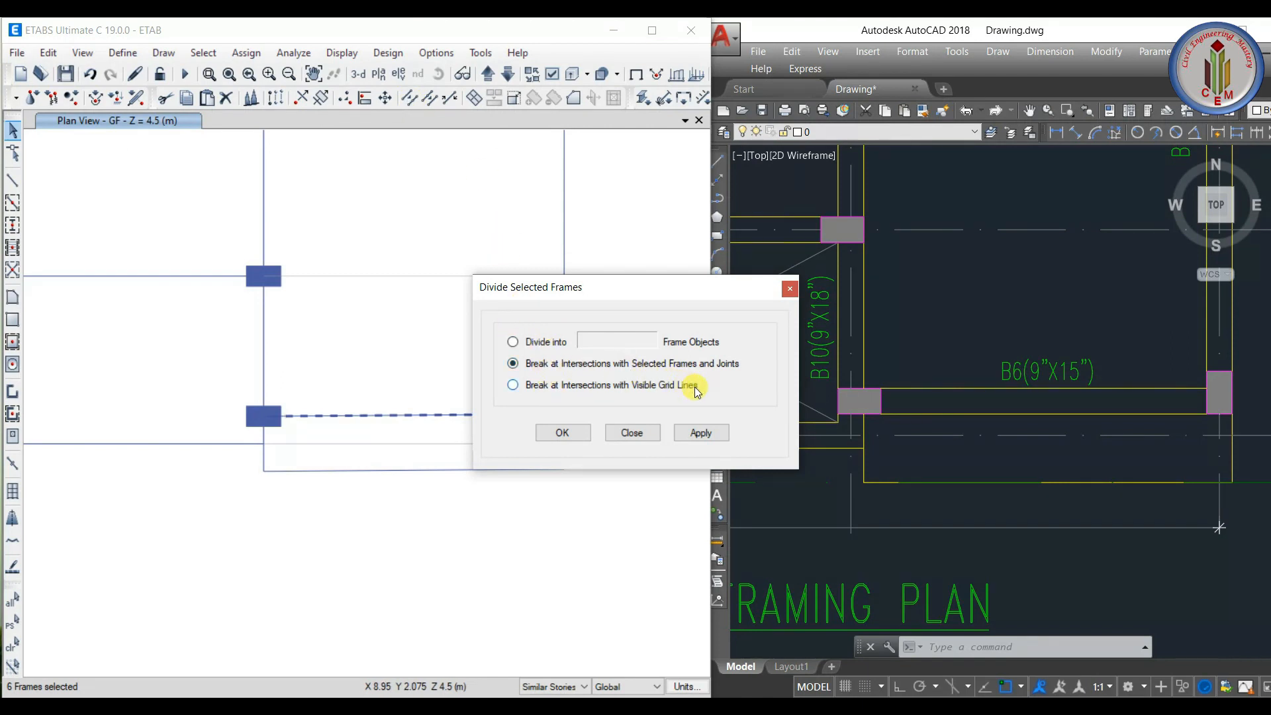
left_click(692, 433)
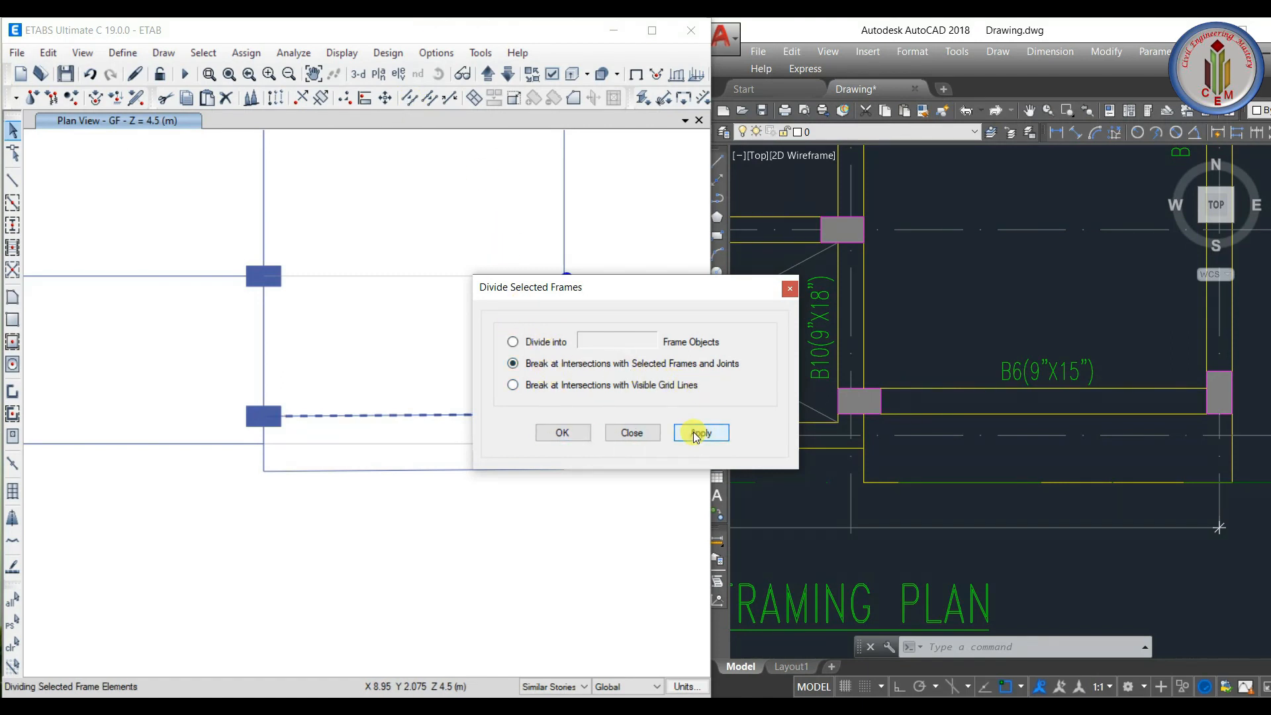
left_click(568, 432)
left_click(566, 430)
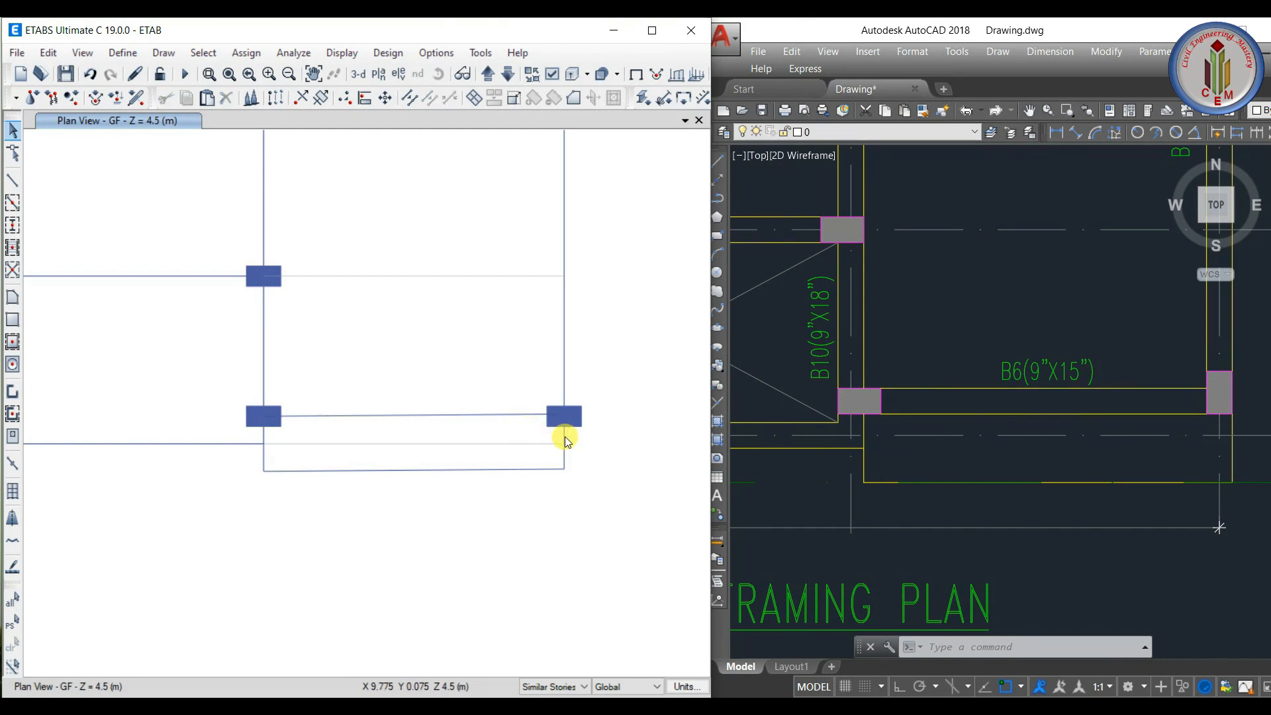
- Set the section property of the outer edge beam below grid 1 between grids D and E to None
left_click(566, 455)
left_click(263, 456)
left_click(298, 473)
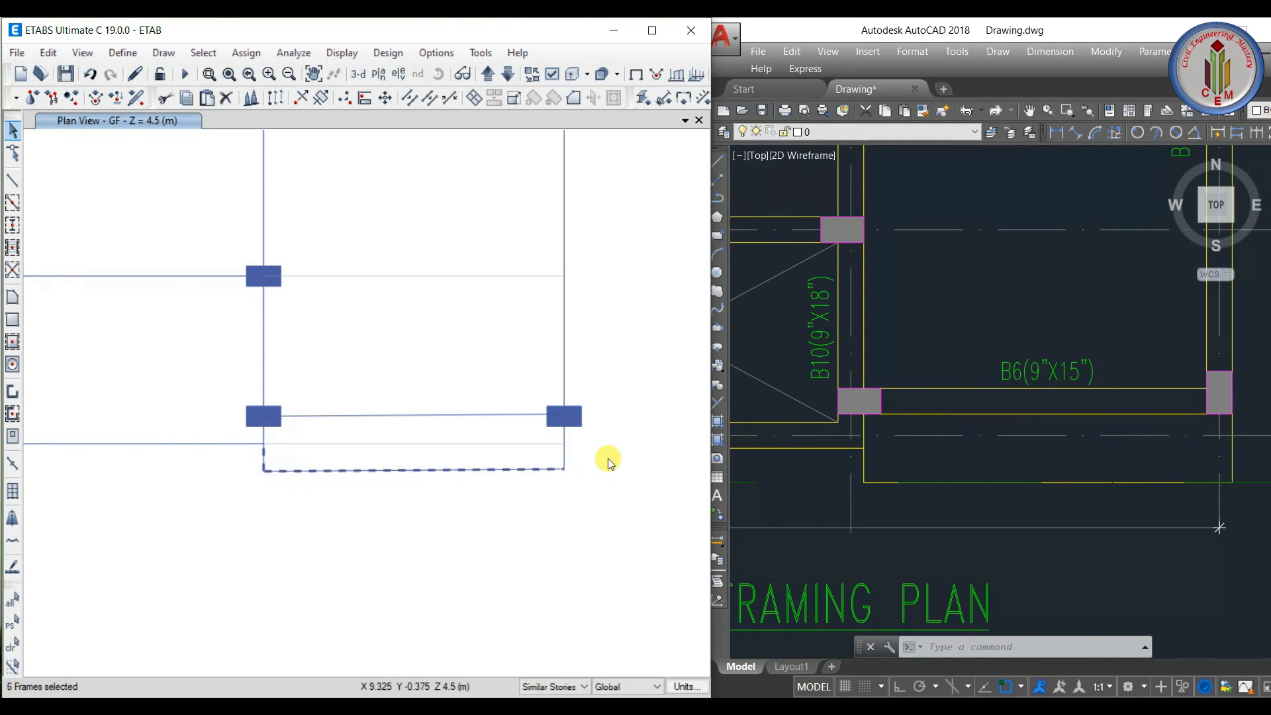
left_click(563, 441)
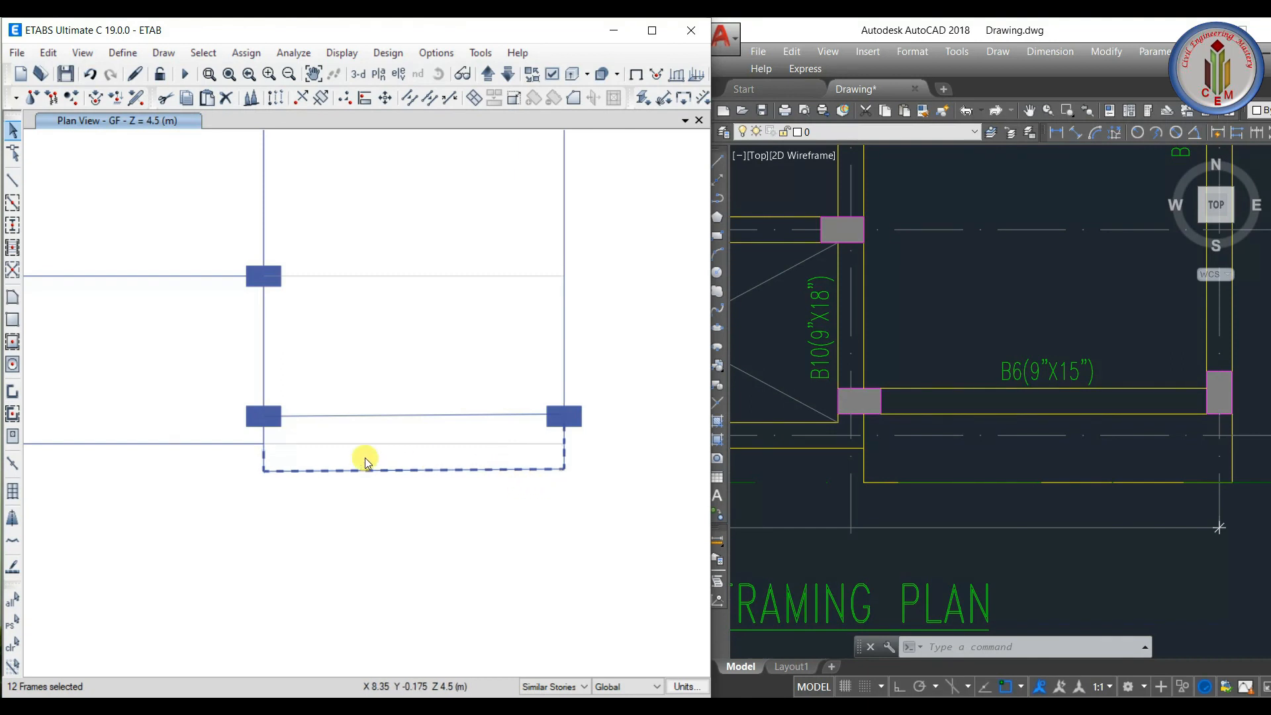
right_click(454, 474)
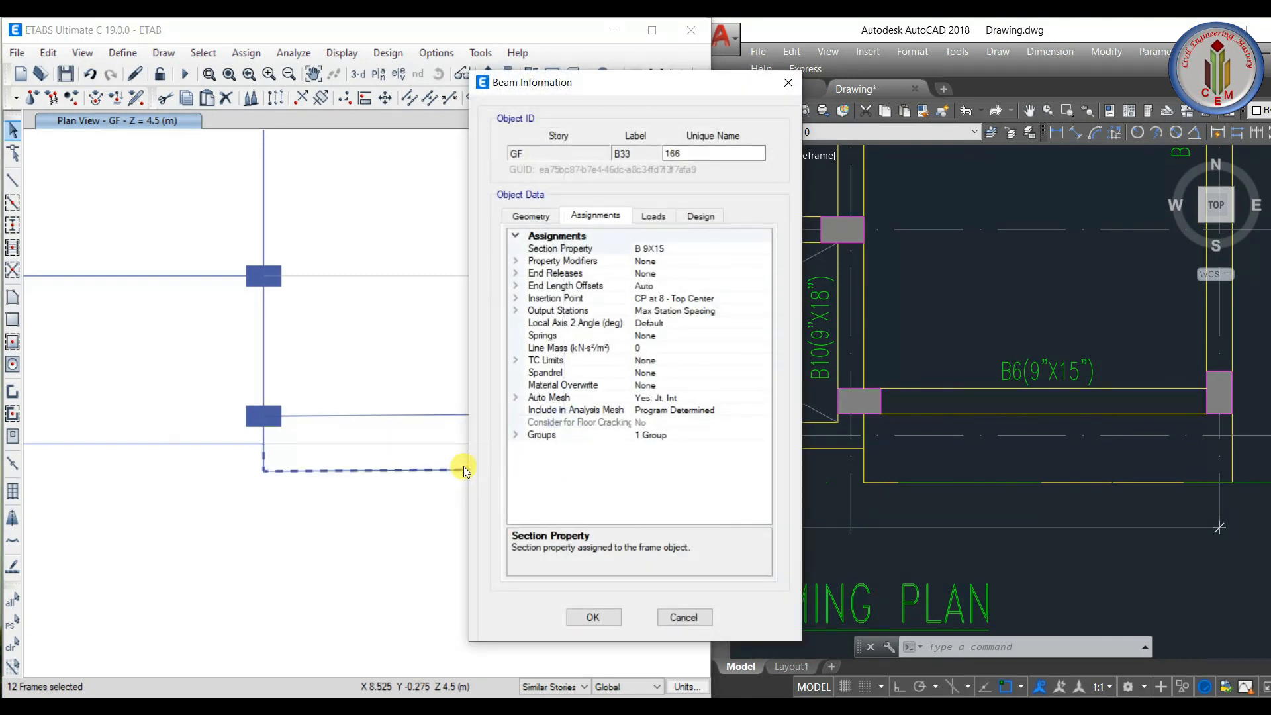
left_click(685, 249)
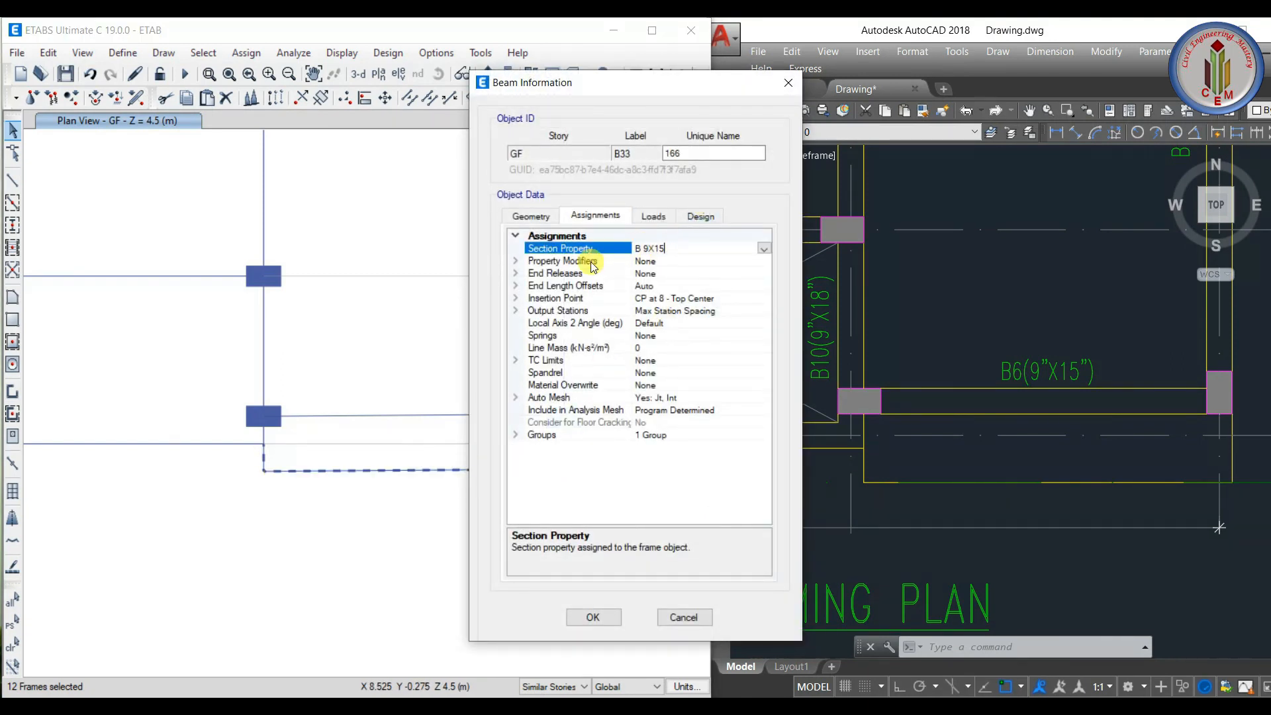
left_click(765, 251)
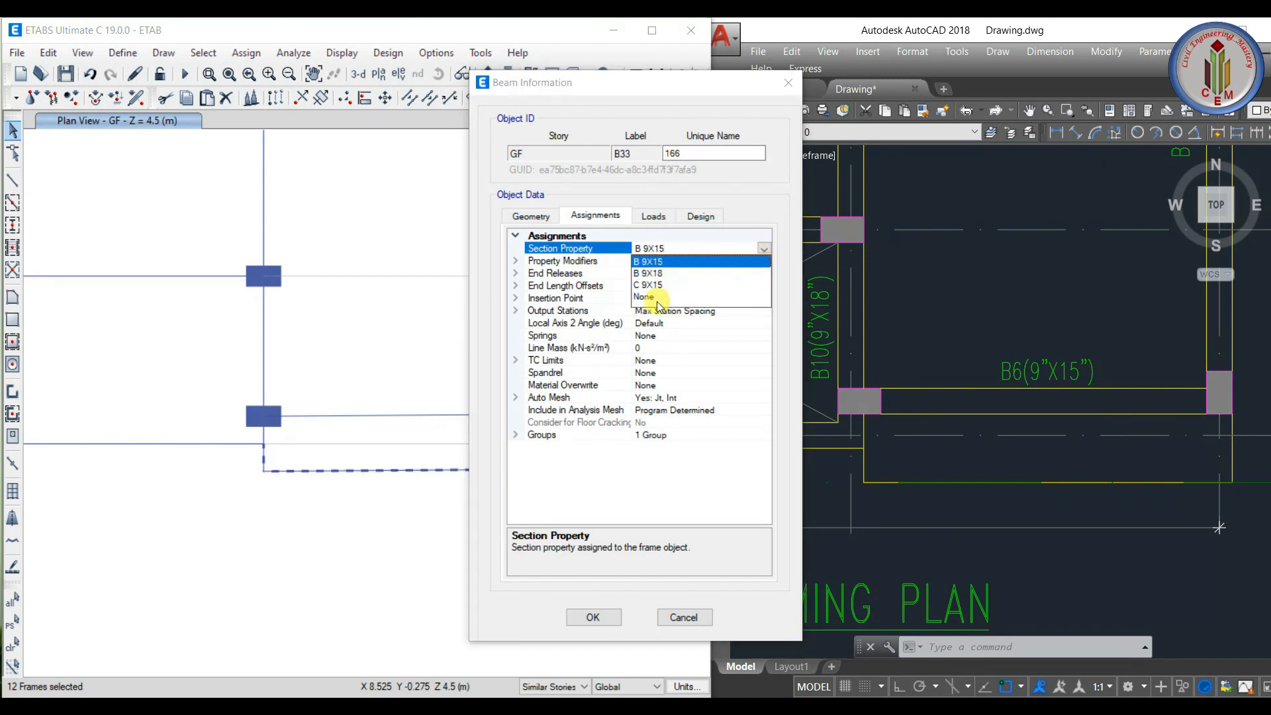
left_click(646, 297)
left_click(577, 619)
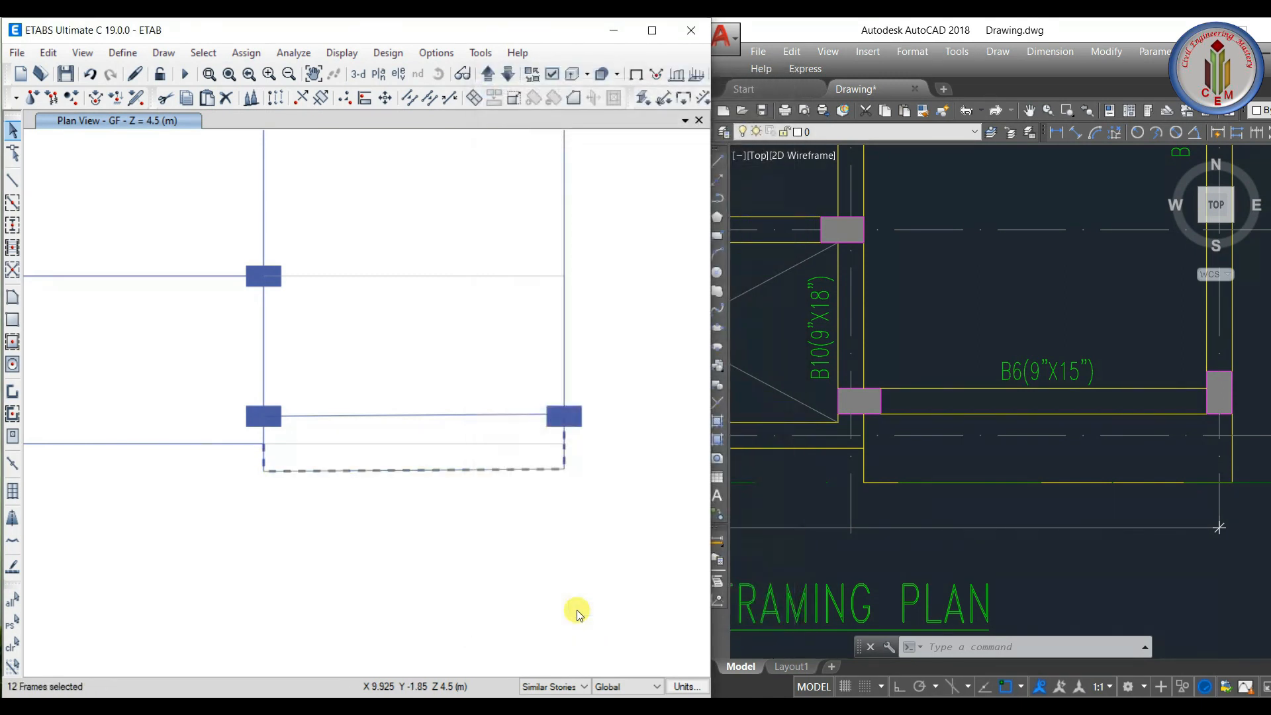
left_click(566, 512)
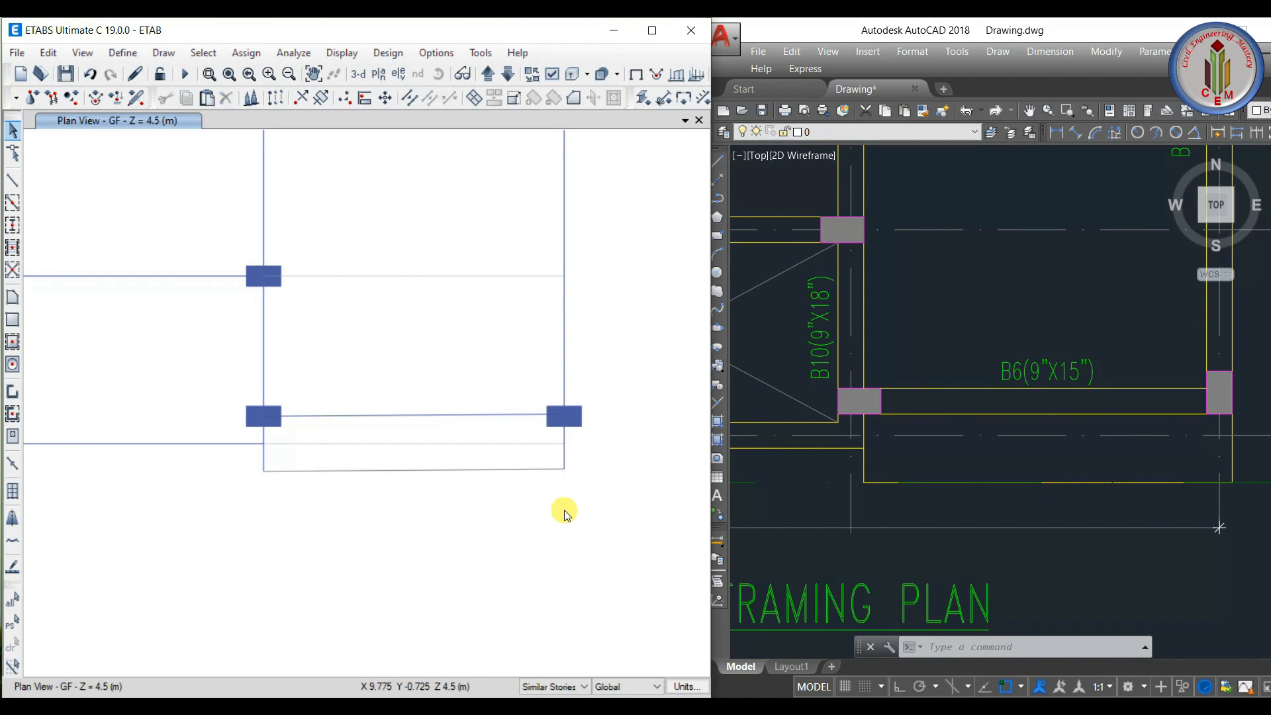
- Set the section property of the short projecting frame on grid E below grid 1 to None
right_click(563, 459)
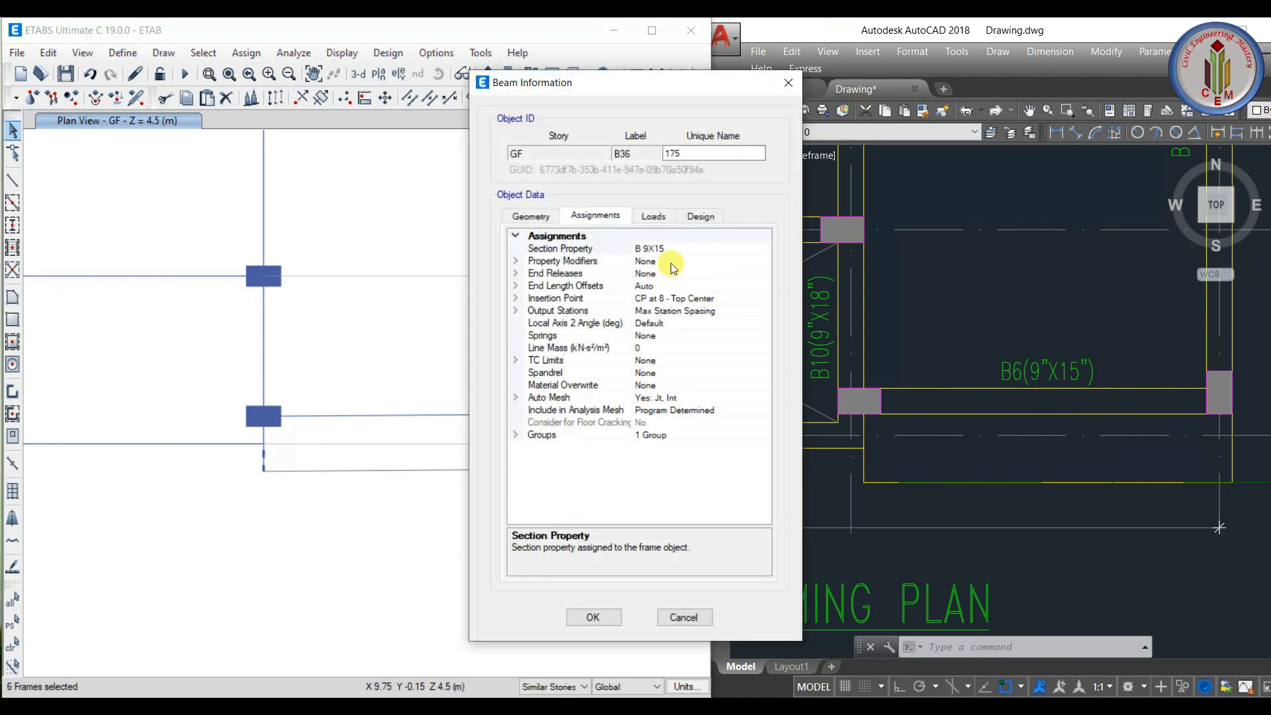
left_click(704, 249)
left_click(763, 249)
left_click(646, 298)
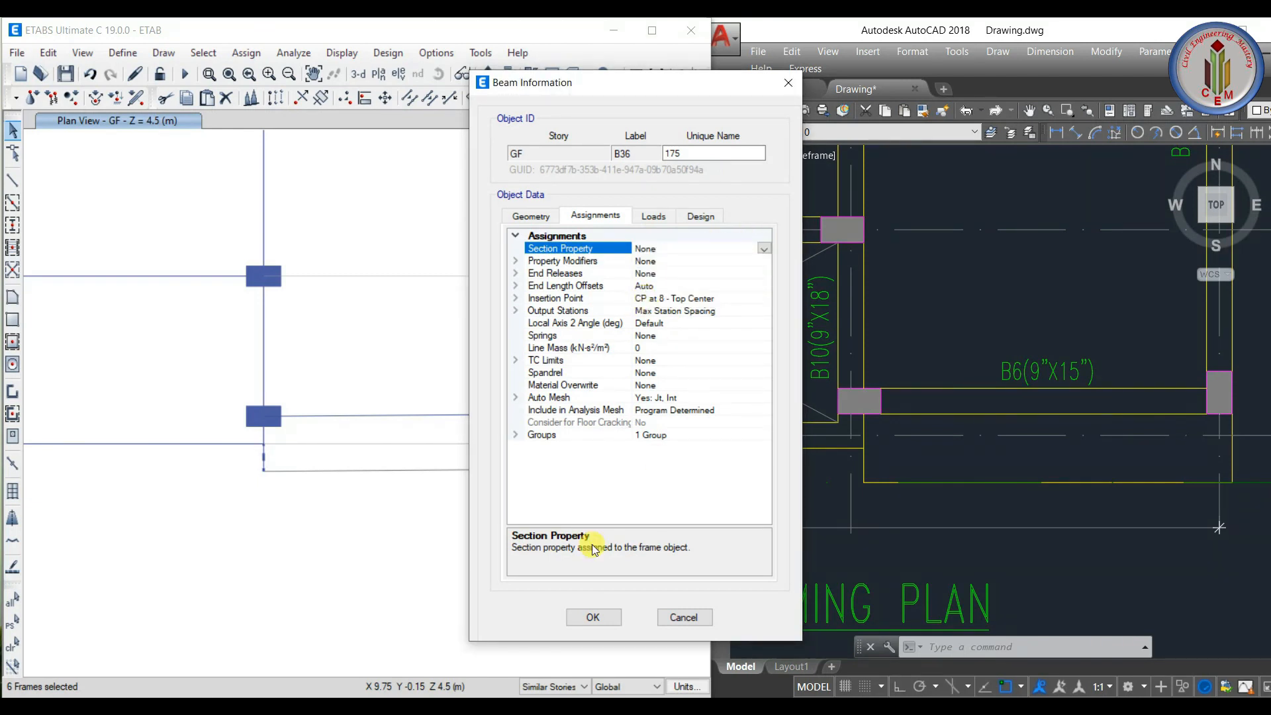
left_click(598, 616)
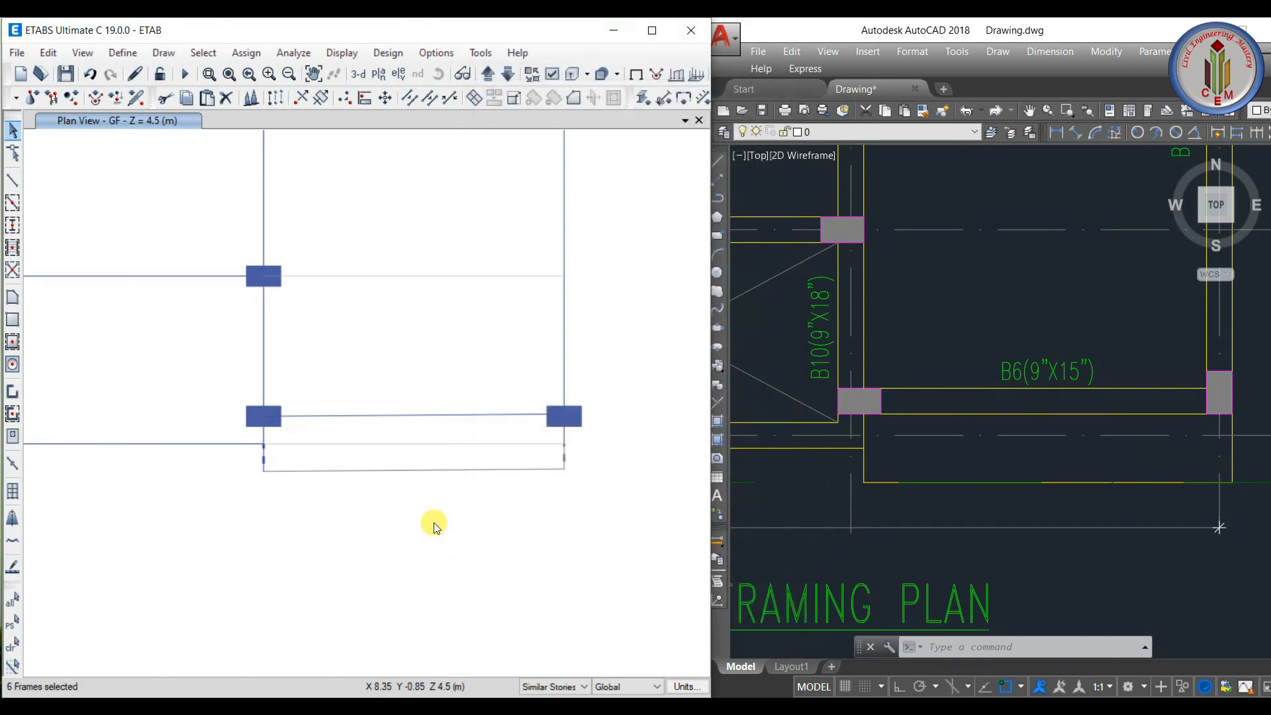
- Set the section property of the short projecting frame on grid D below grid 1 to None and clear the selection
left_click(715, 260)
left_click(761, 248)
left_click(763, 248)
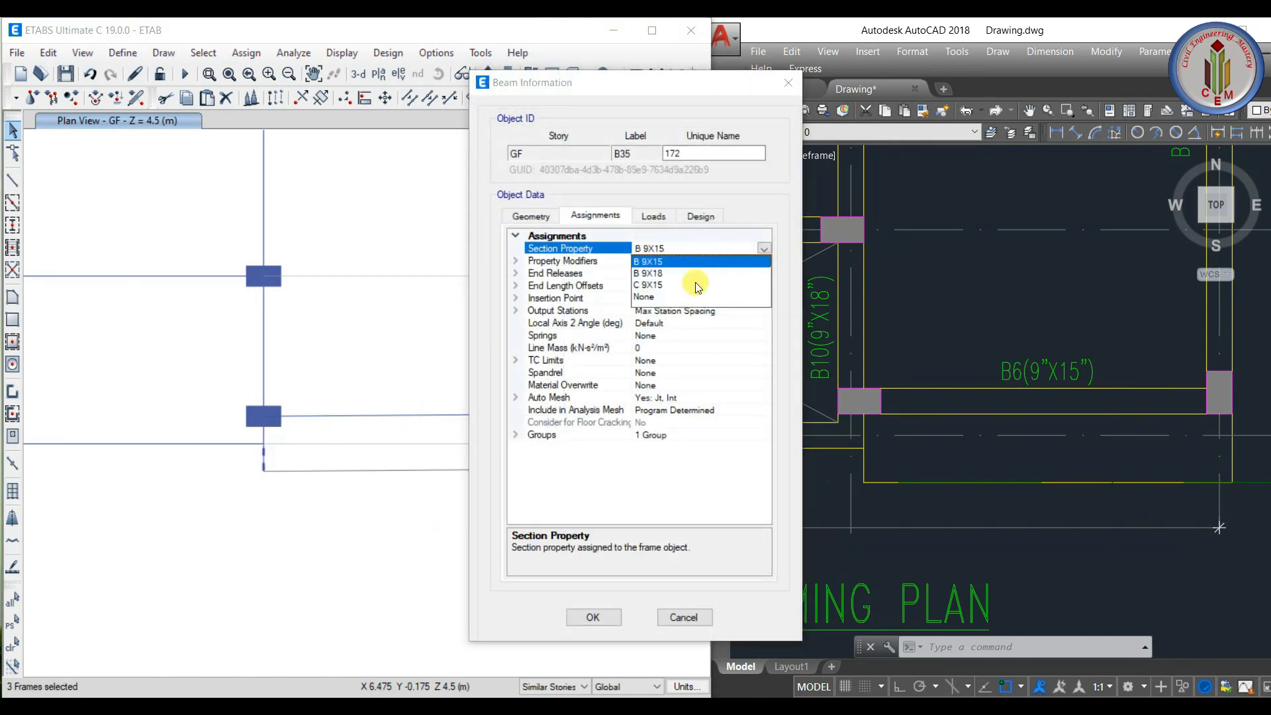
left_click(641, 298)
left_click(593, 617)
left_click(264, 459)
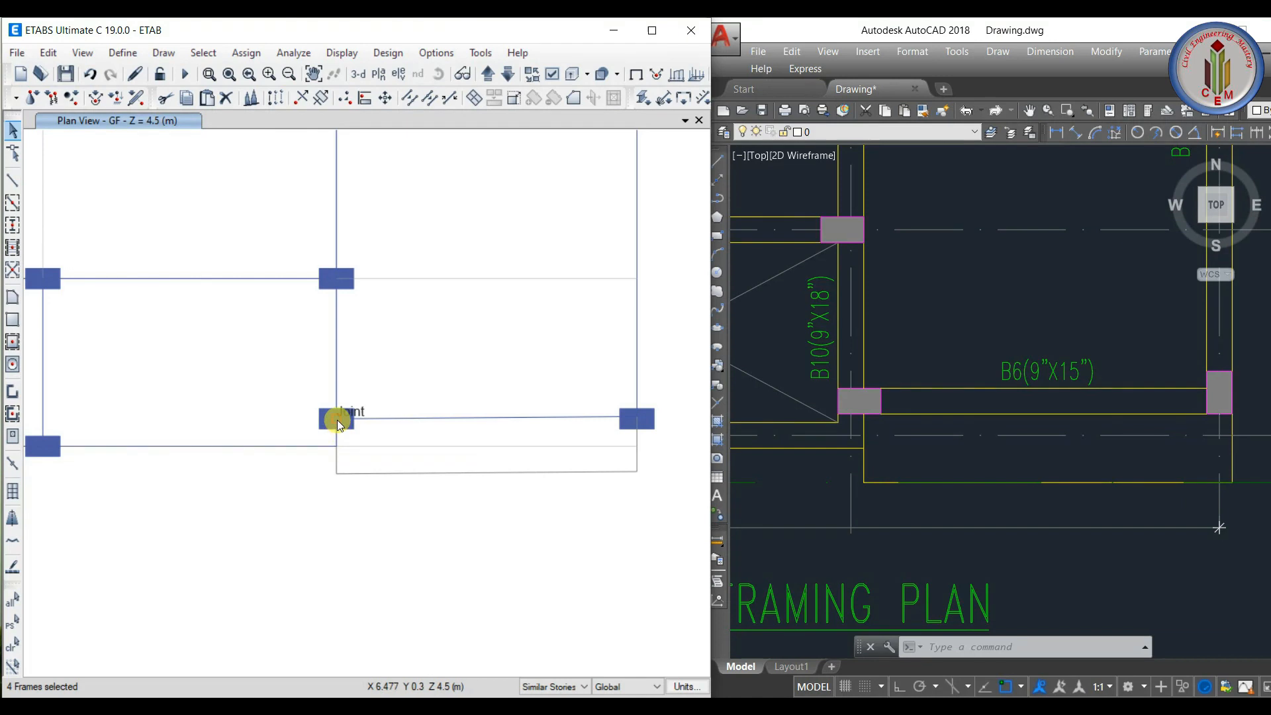
left_click(194, 447)
left_click(662, 454)
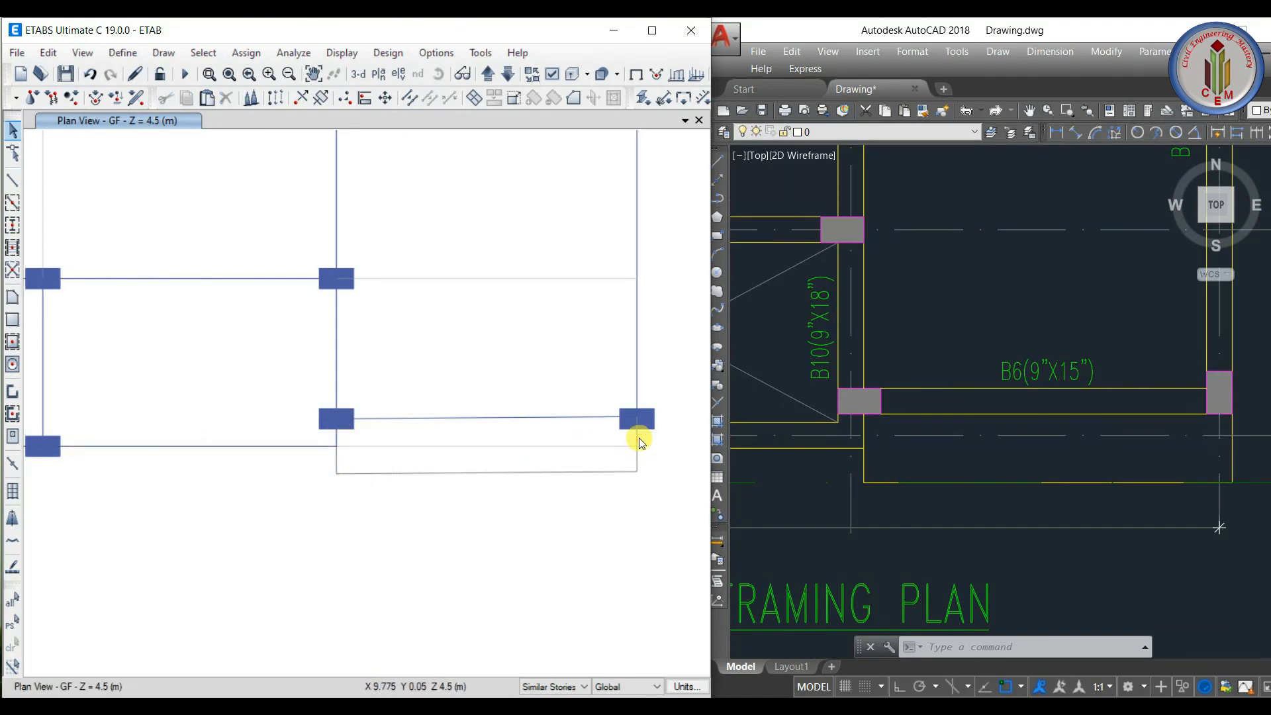
- In AutoCAD, measure the horizontal distance from the slab edge beyond grid A to beam B8, then discard the dimension
scroll(518, 445, "down", 5)
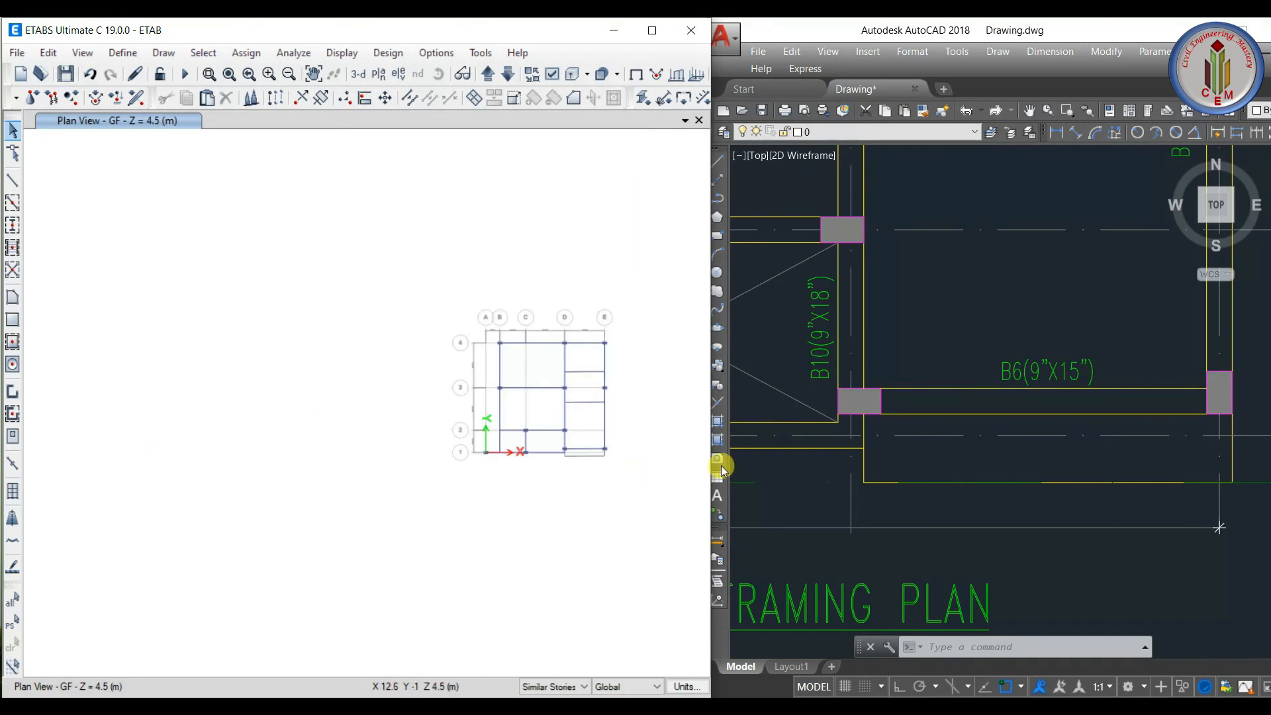
scroll(1082, 468, "down", 6)
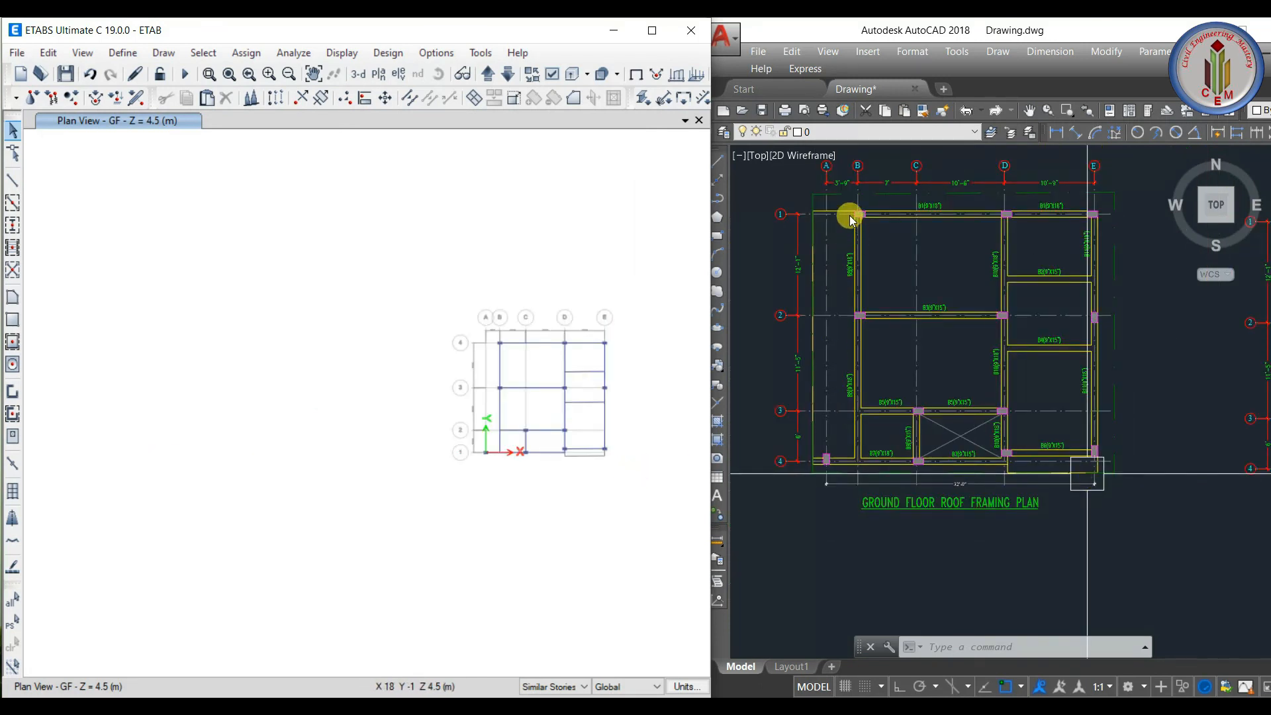
scroll(861, 298, "down", 2)
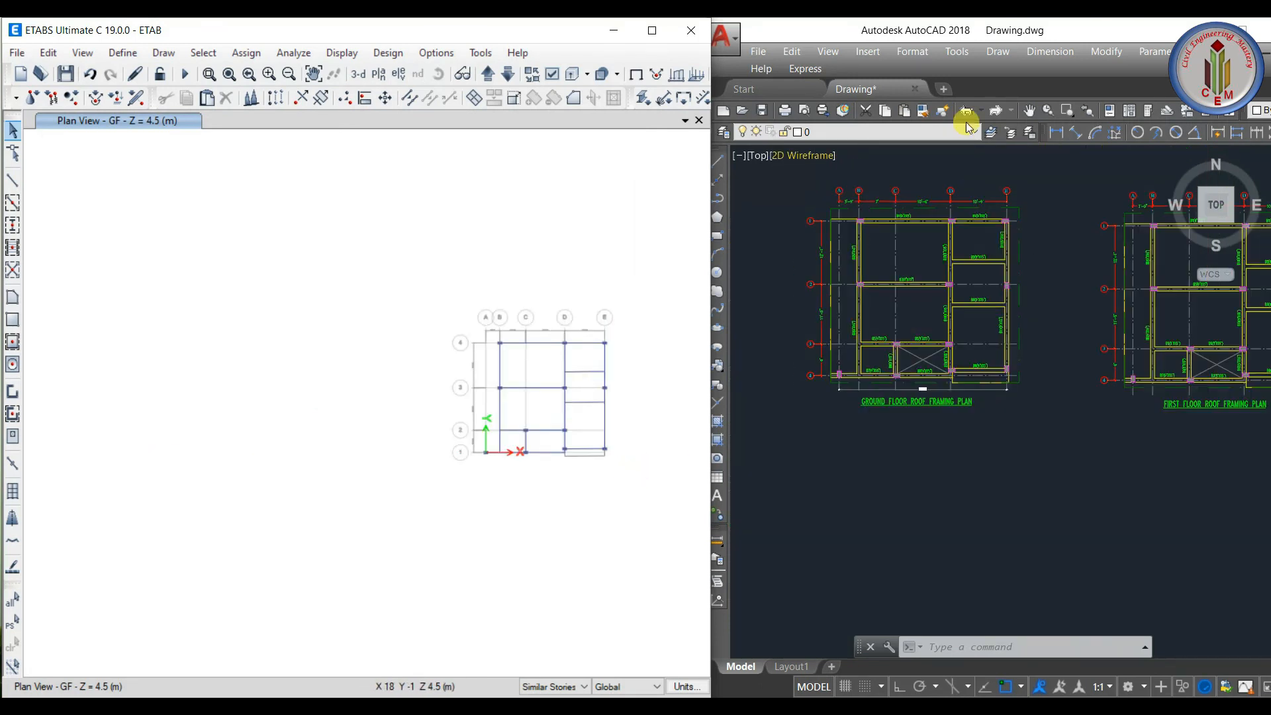
left_click(1041, 132)
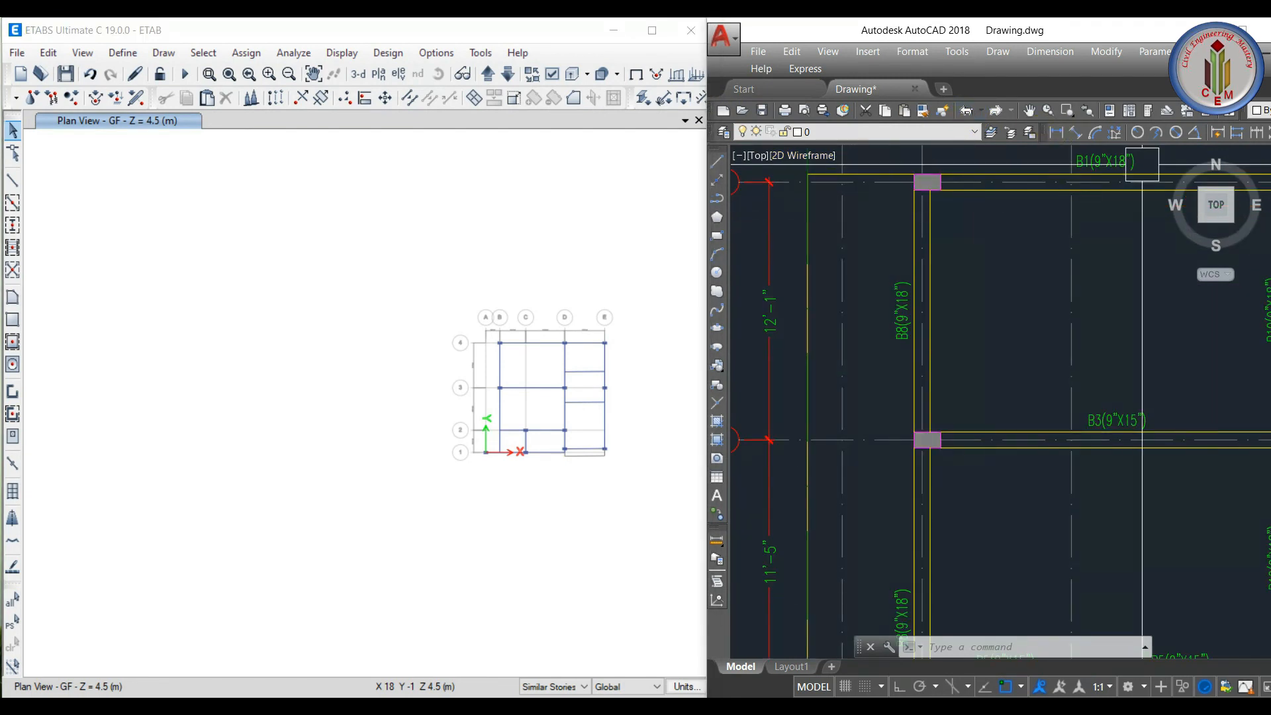
left_click(1055, 139)
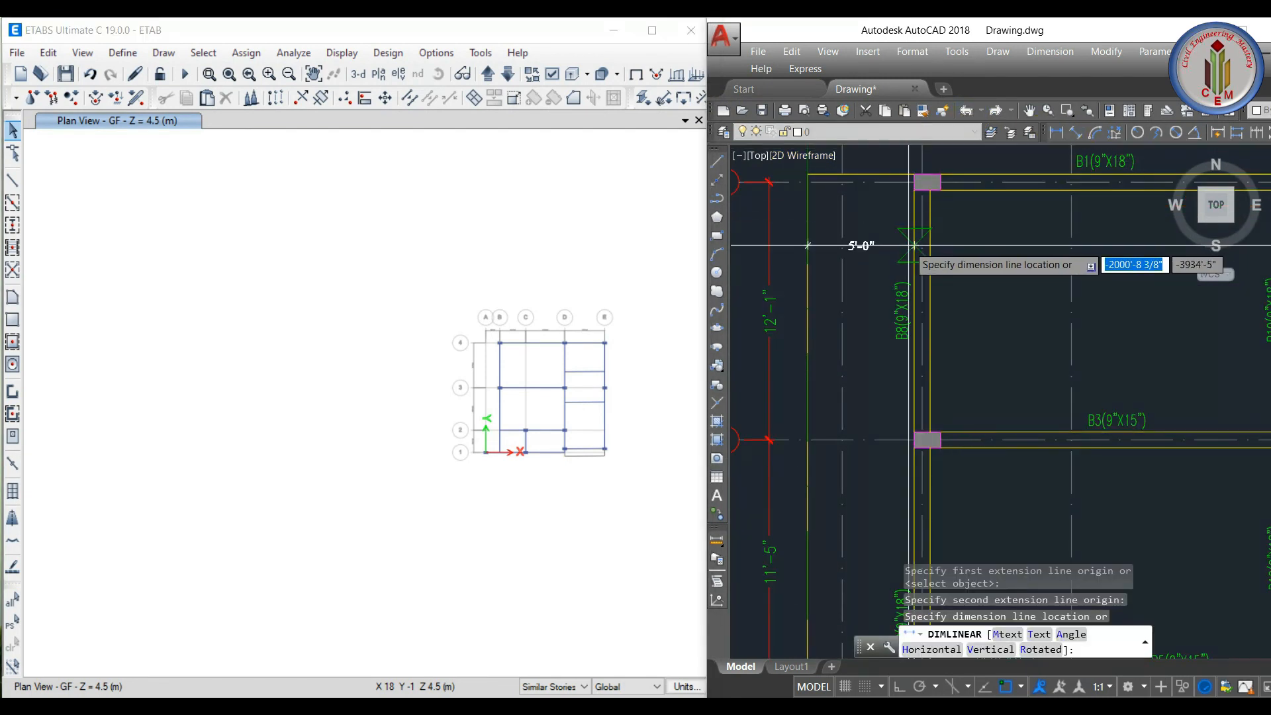
key("Escape")
scroll(874, 233, "down", 4)
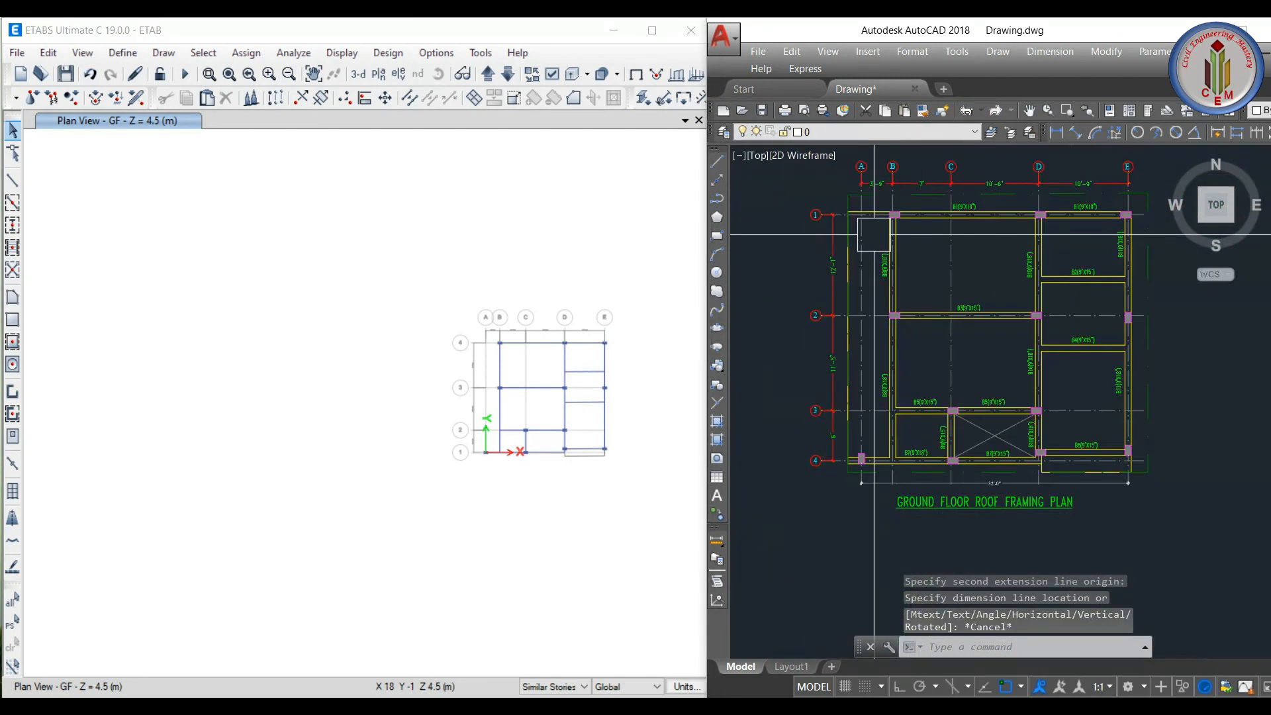
- In ETABS, copy the grid B beam between grids 3 and 4 by 1.52 m in the negative X direction, beyond grid A
scroll(487, 454, "up", 2)
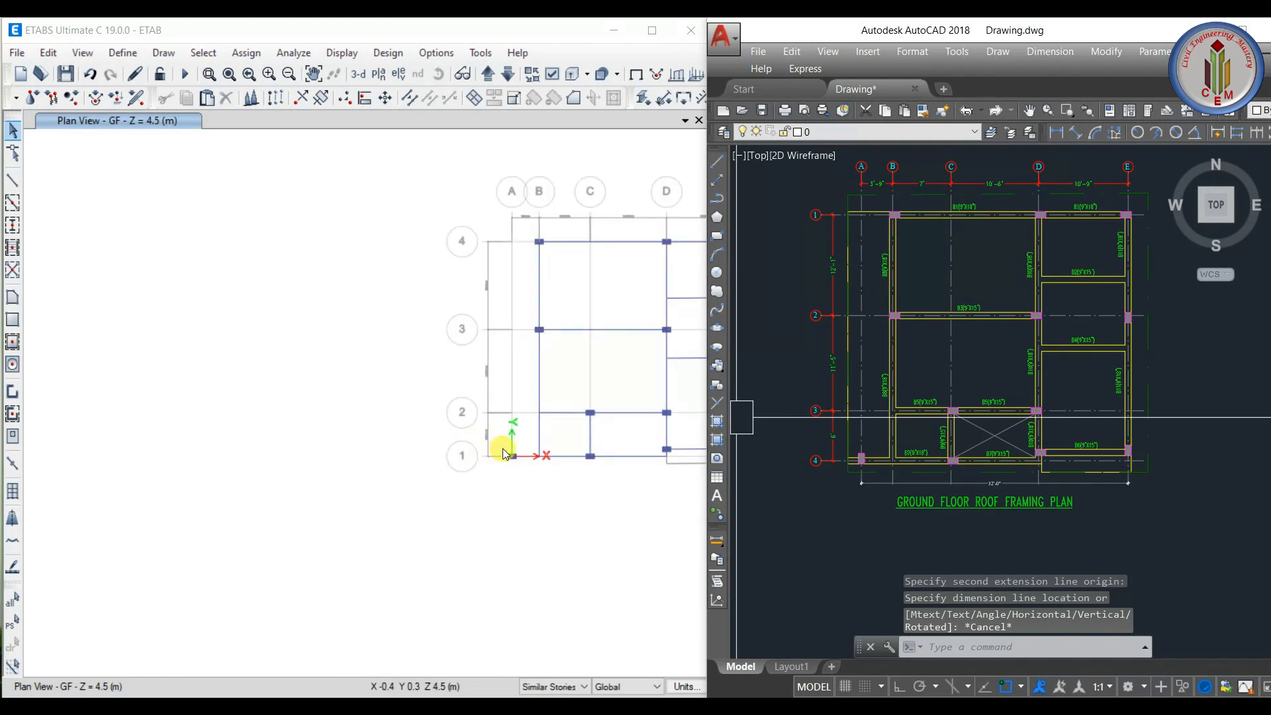
middle_click_drag(600, 456, 528, 471)
scroll(447, 257, "up", 3)
left_click(480, 322)
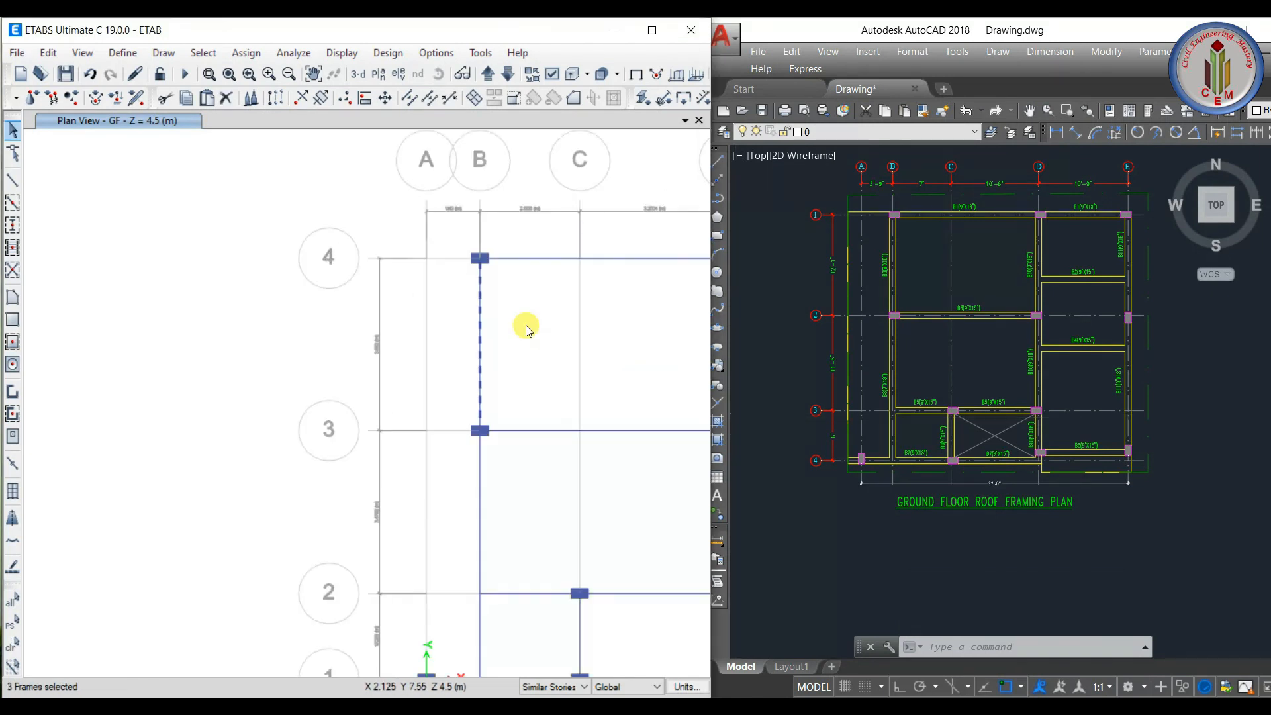
key("ctrl+c")
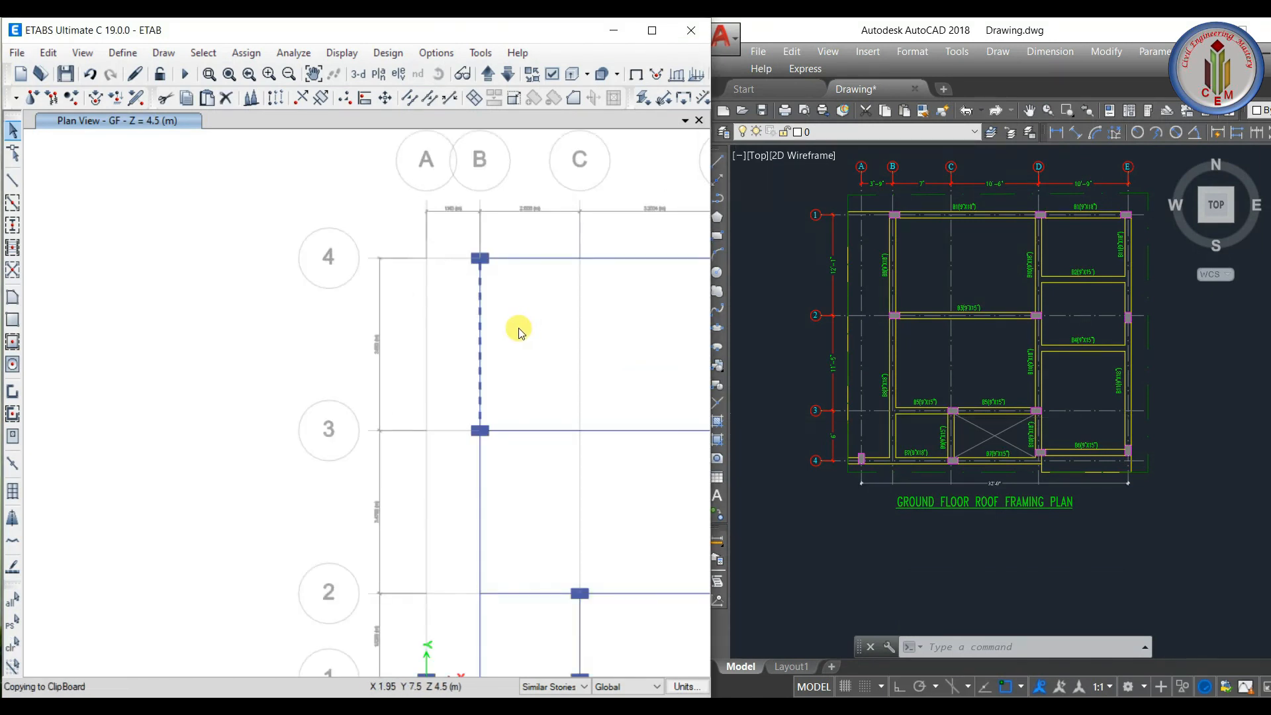
key("ctrl+v")
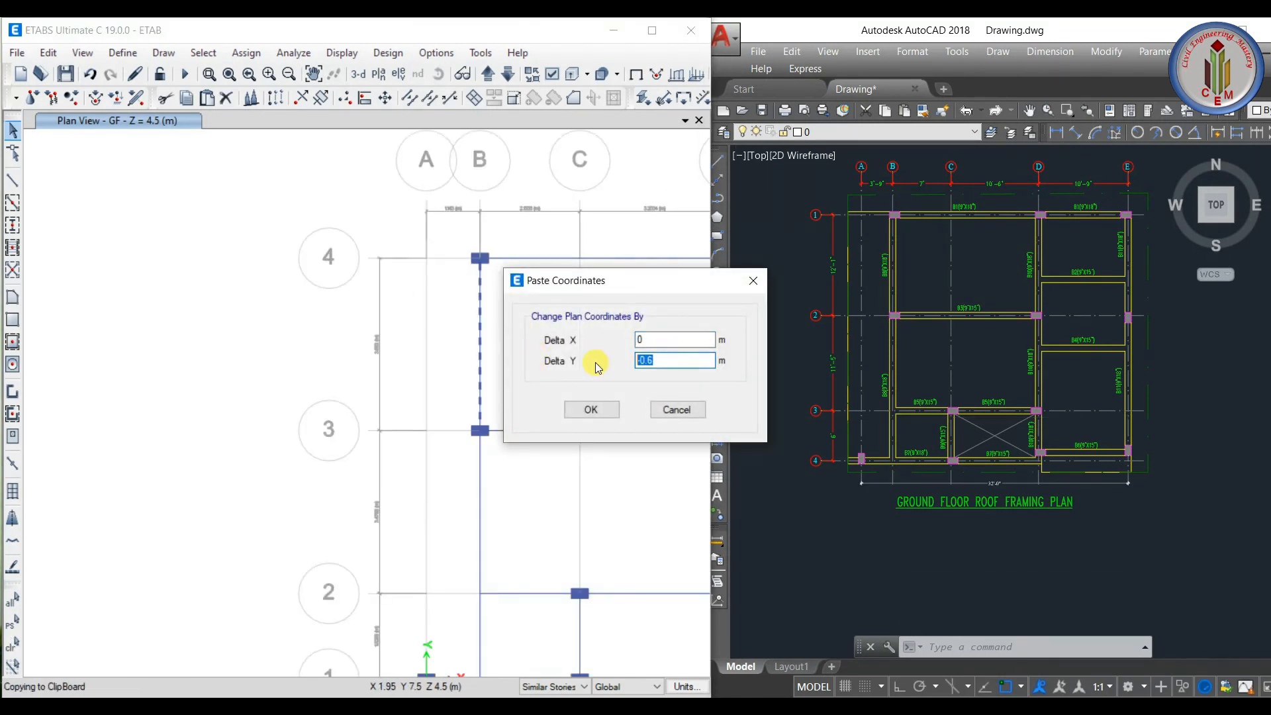
type("1.52")
left_click(590, 409)
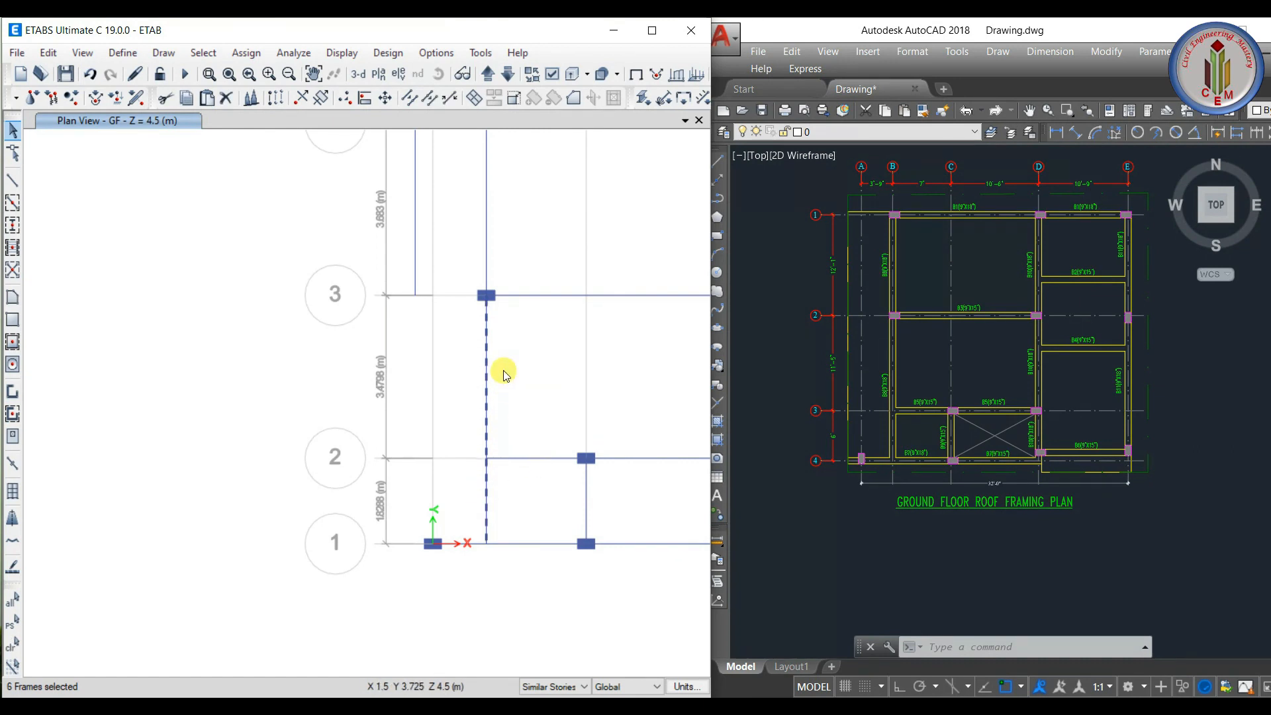
- Copy the grid B beams between grids 1 and 3 by the same 1.52 m offset beyond grid A
key("ctrl+v")
left_click(591, 409)
middle_click_drag(545, 227, 524, 398)
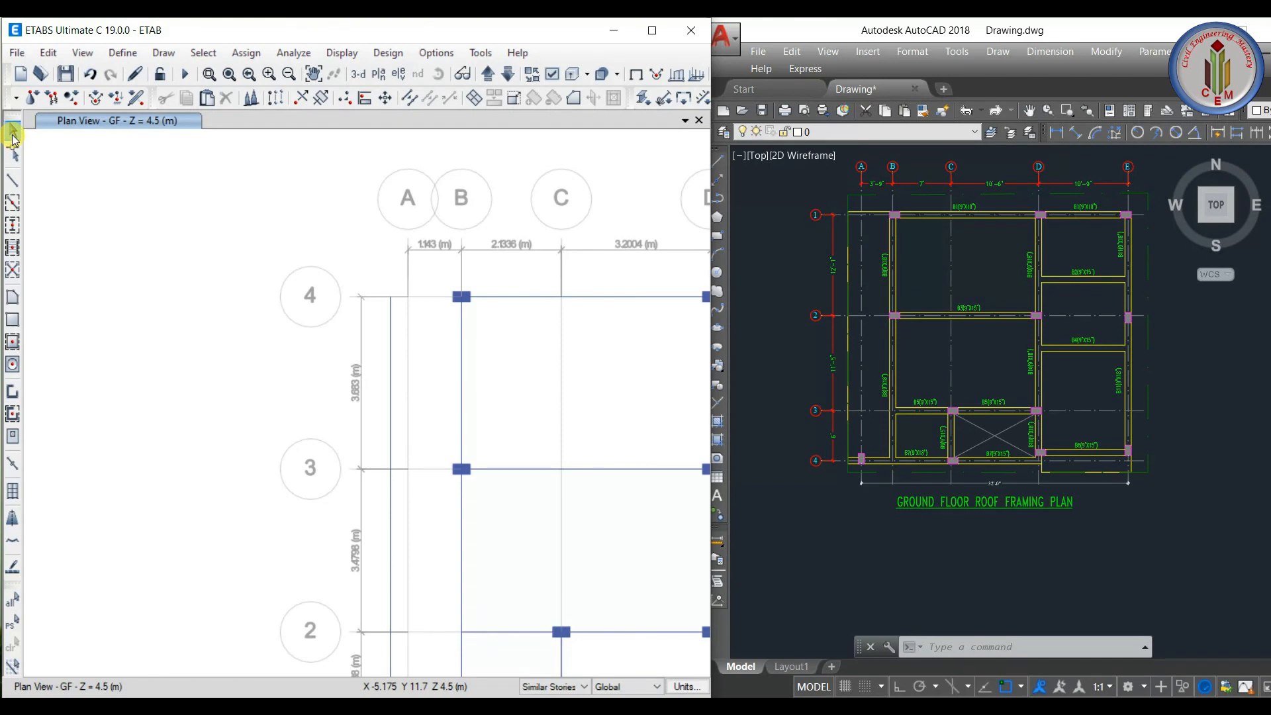
- Draw a B 9X15 frame along grid 4 from the copied edge line to grid point B4
left_click(14, 178)
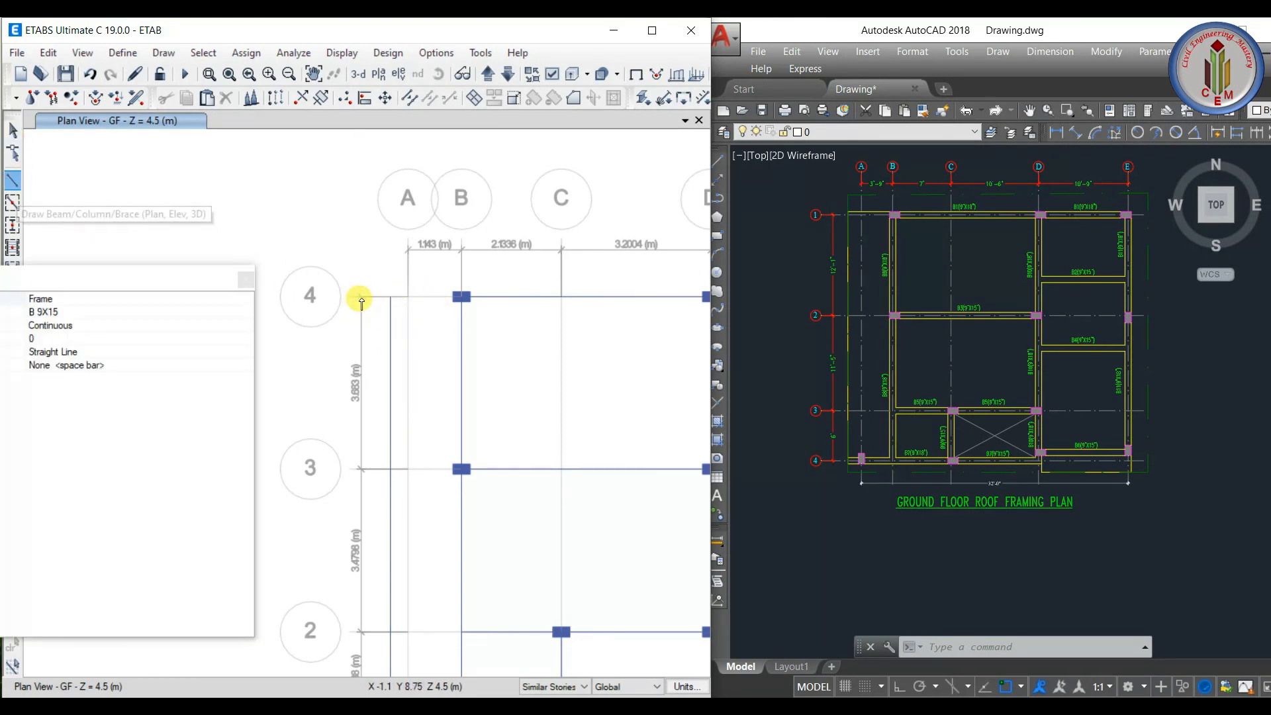
left_click(392, 297)
scroll(471, 292, "up", 5)
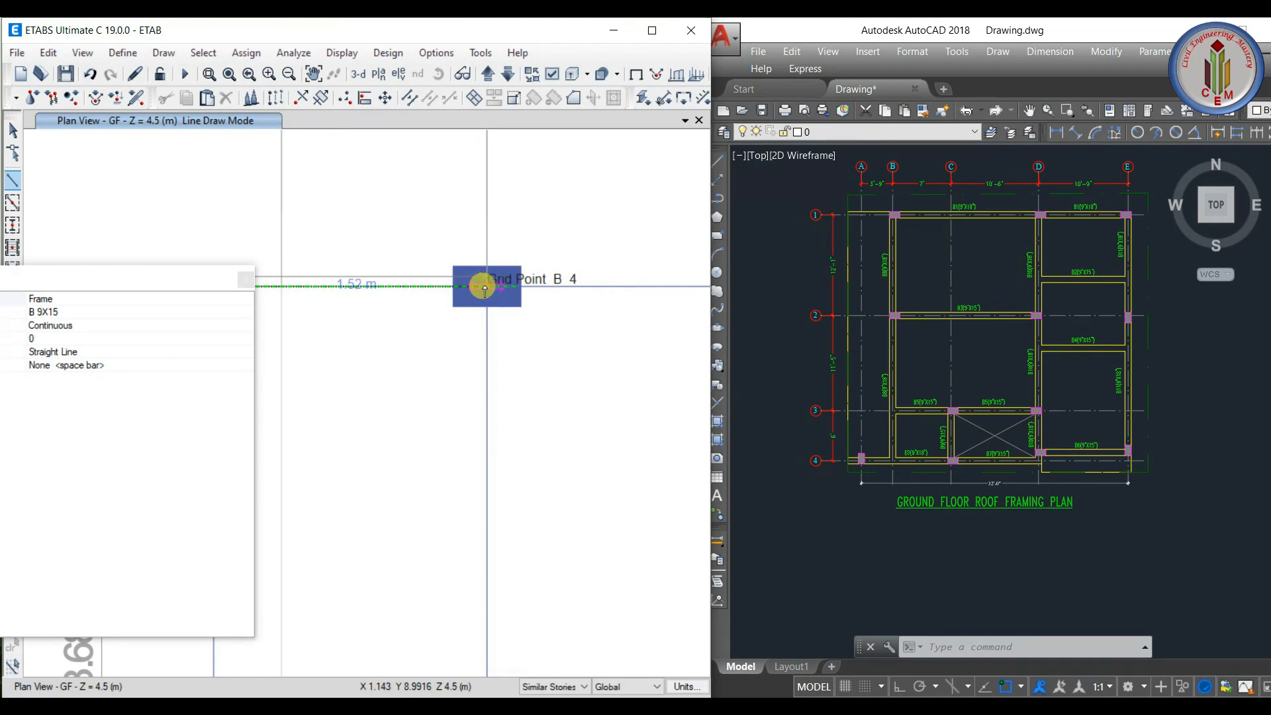
left_click(484, 290)
scroll(578, 349, "down", 3)
key("Escape")
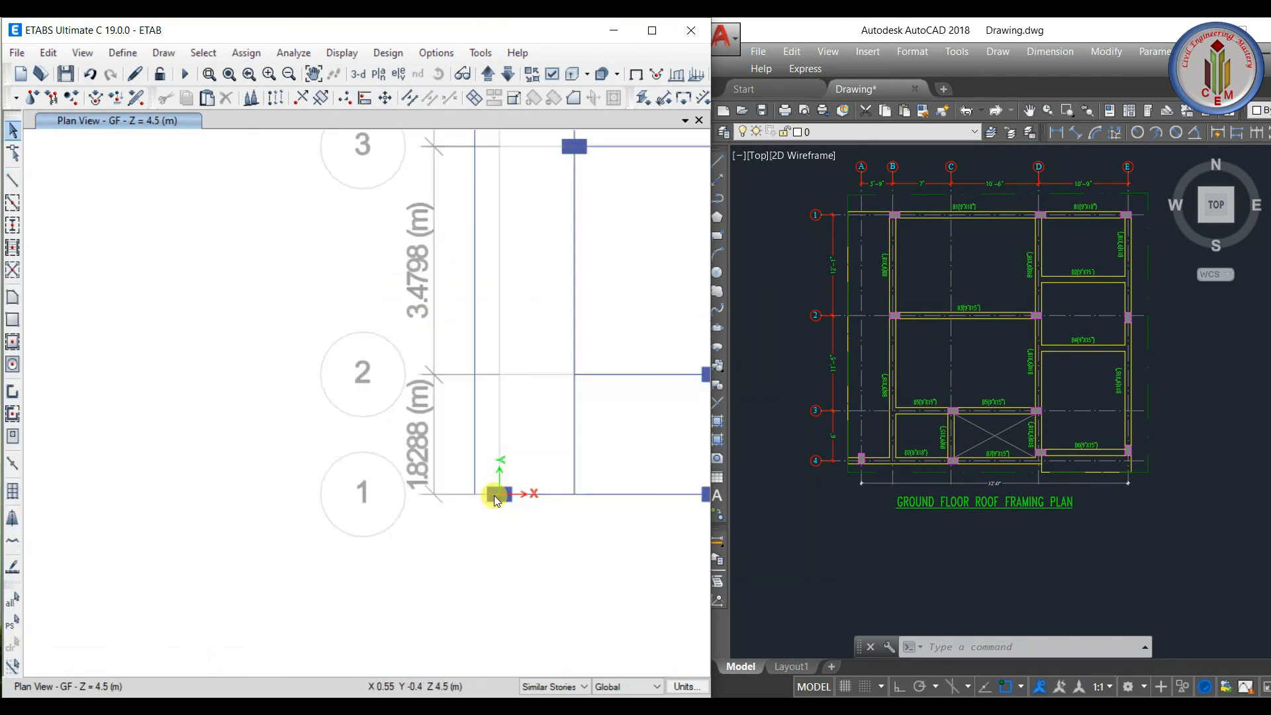
scroll(497, 501, "up", 2)
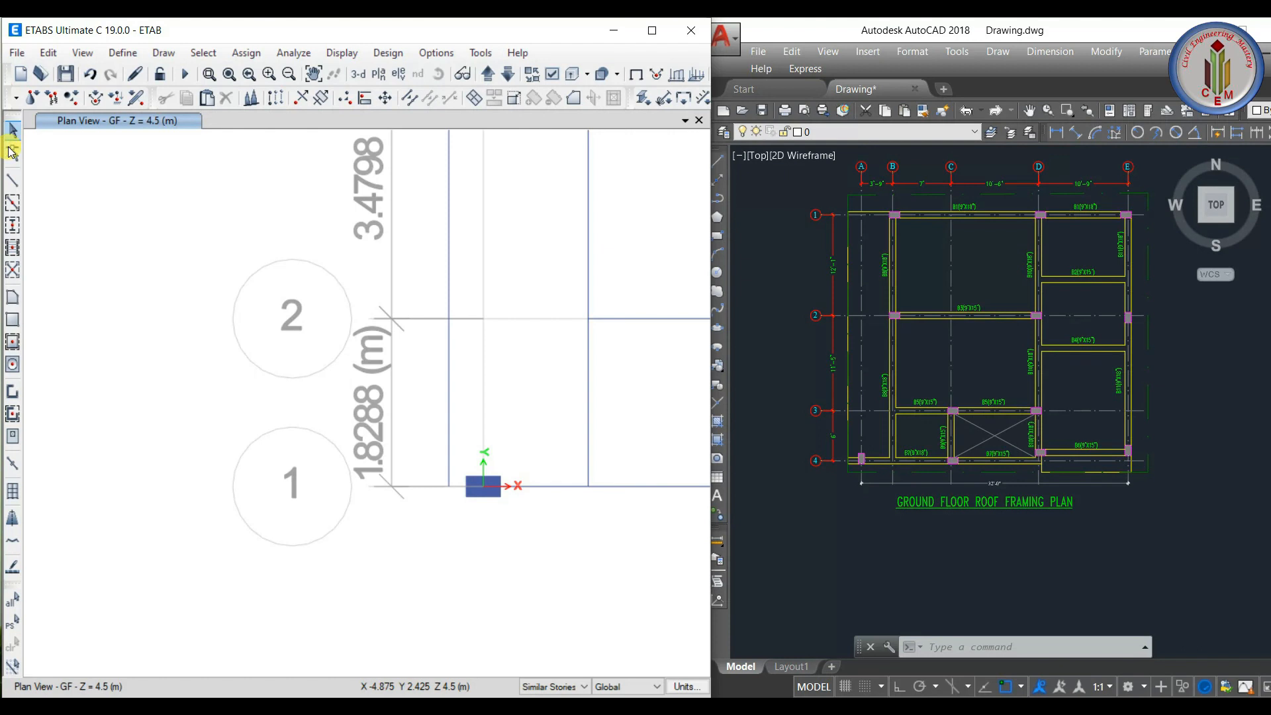
scroll(477, 397, "down", 4)
scroll(468, 482, "up", 2)
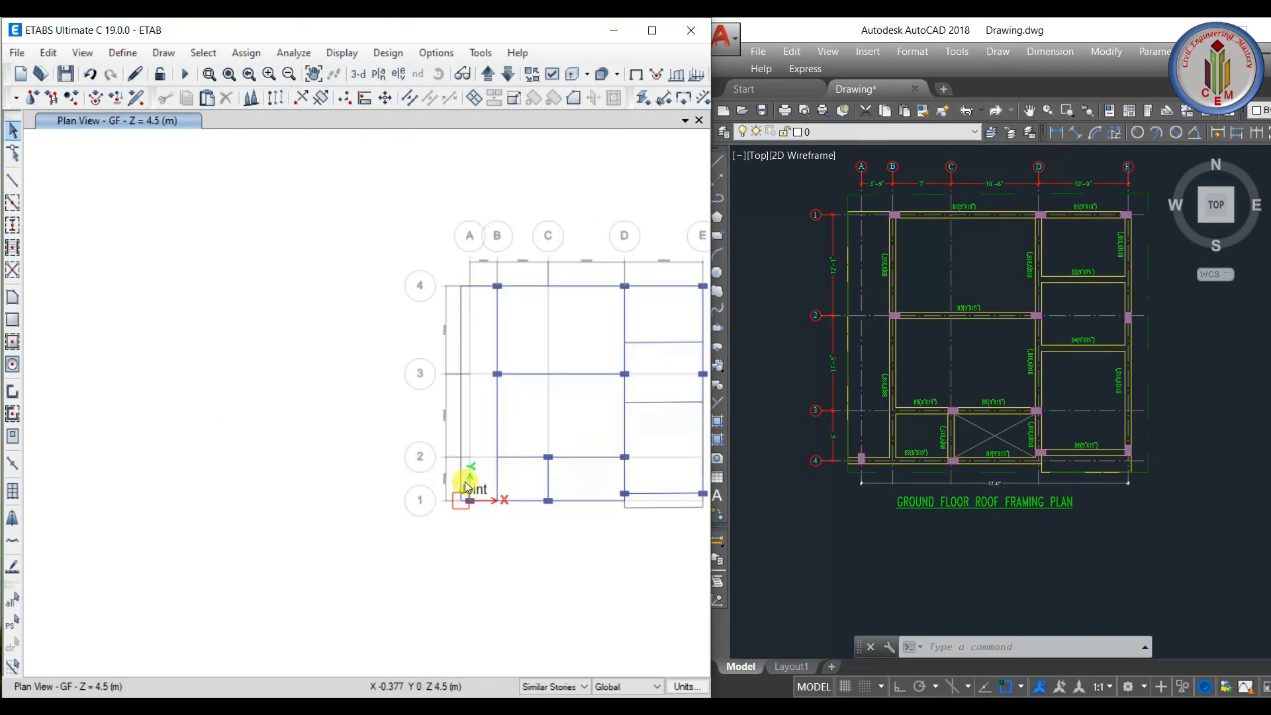
- Set the section property of the slab edge line frames beyond grid A between grids 1 and 4 to None
scroll(483, 320, "up", 2)
left_click(469, 242)
left_click(443, 271)
left_click(442, 453)
middle_click_drag(482, 519, 411, 296)
left_click(372, 386)
scroll(374, 430, "up", 4)
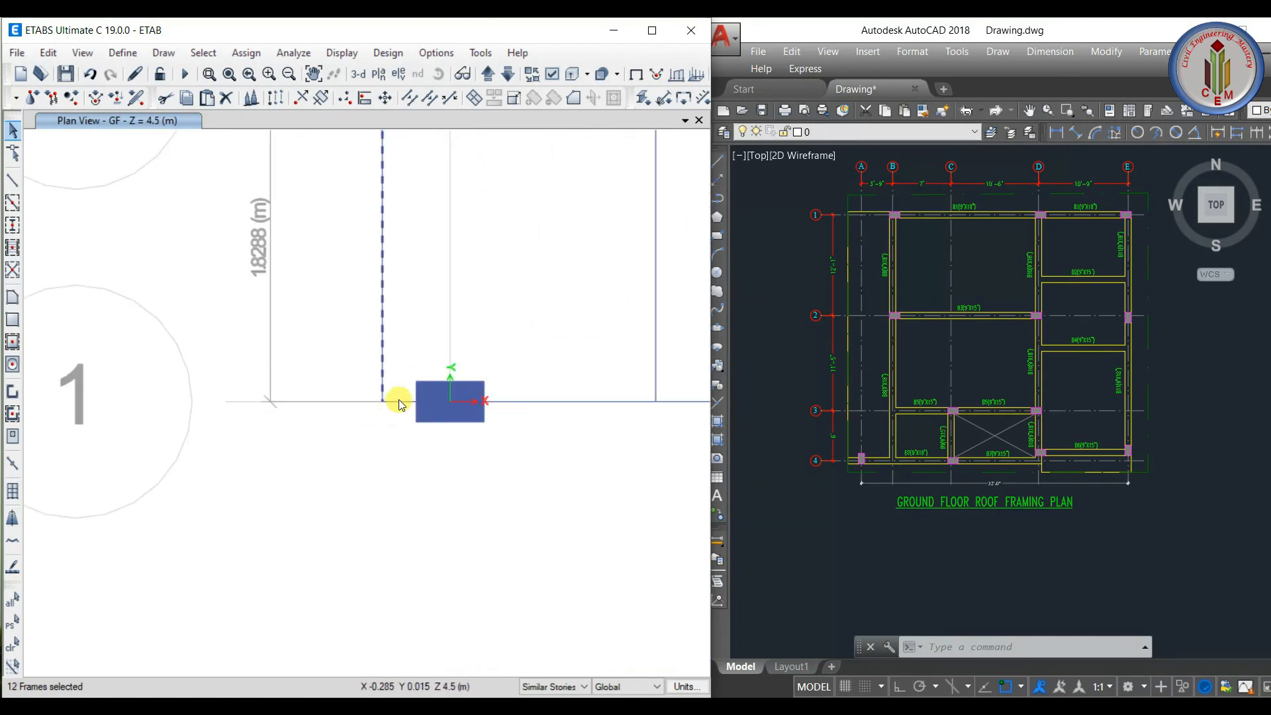
scroll(400, 511, "down", 4)
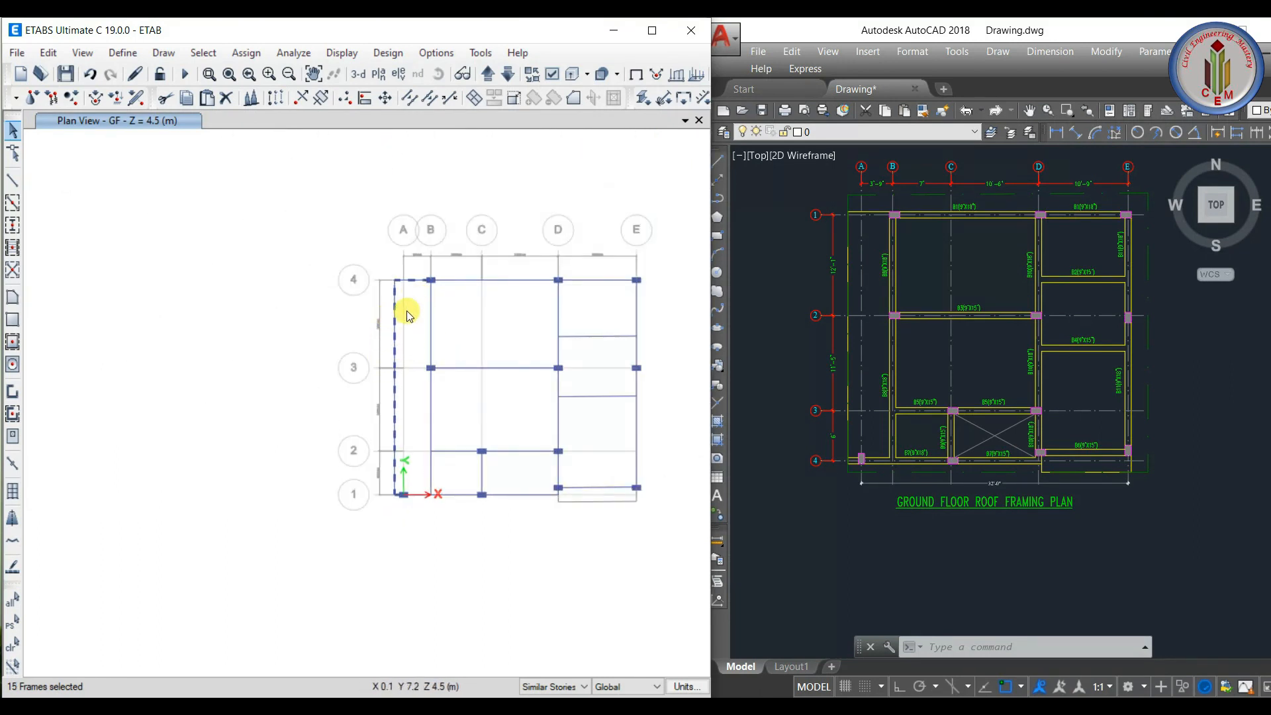
scroll(394, 311, "up", 3)
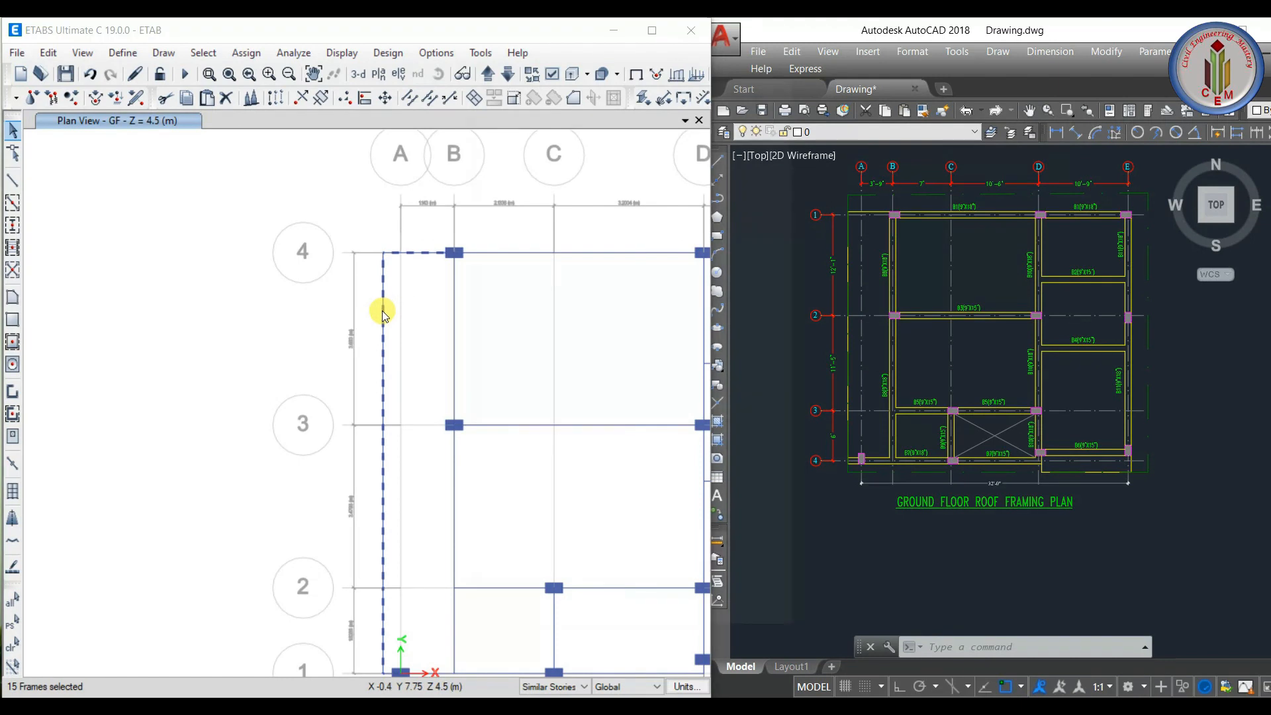
right_click(383, 313)
left_click(683, 250)
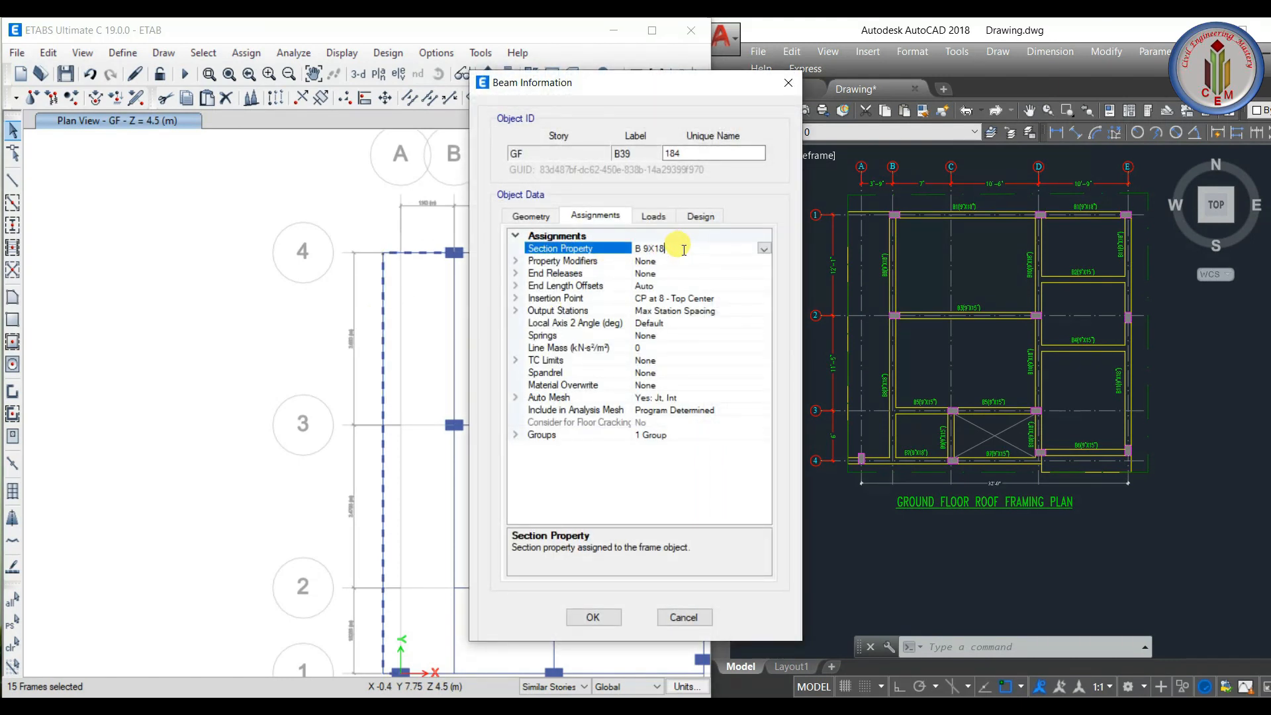
left_click(764, 250)
left_click(652, 285)
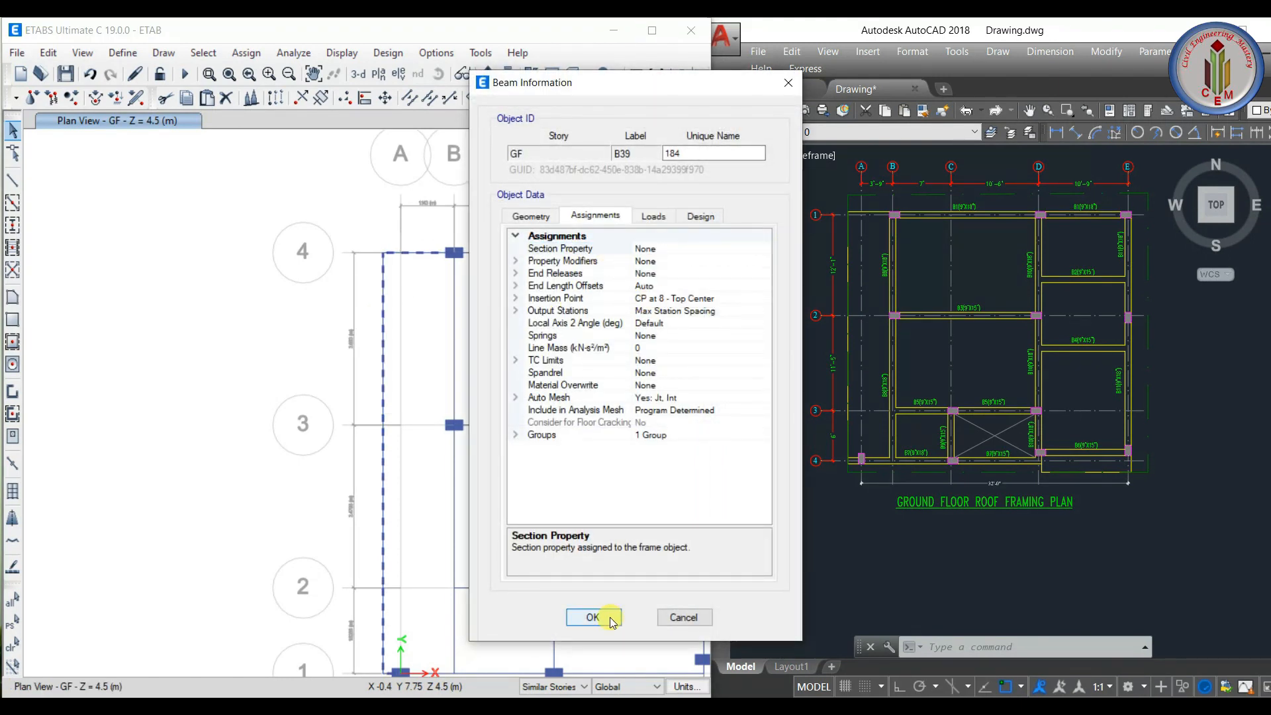
left_click(609, 619)
- Set the section property of the short grid 4 frame between the slab edge line and grid B to None
right_click(417, 251)
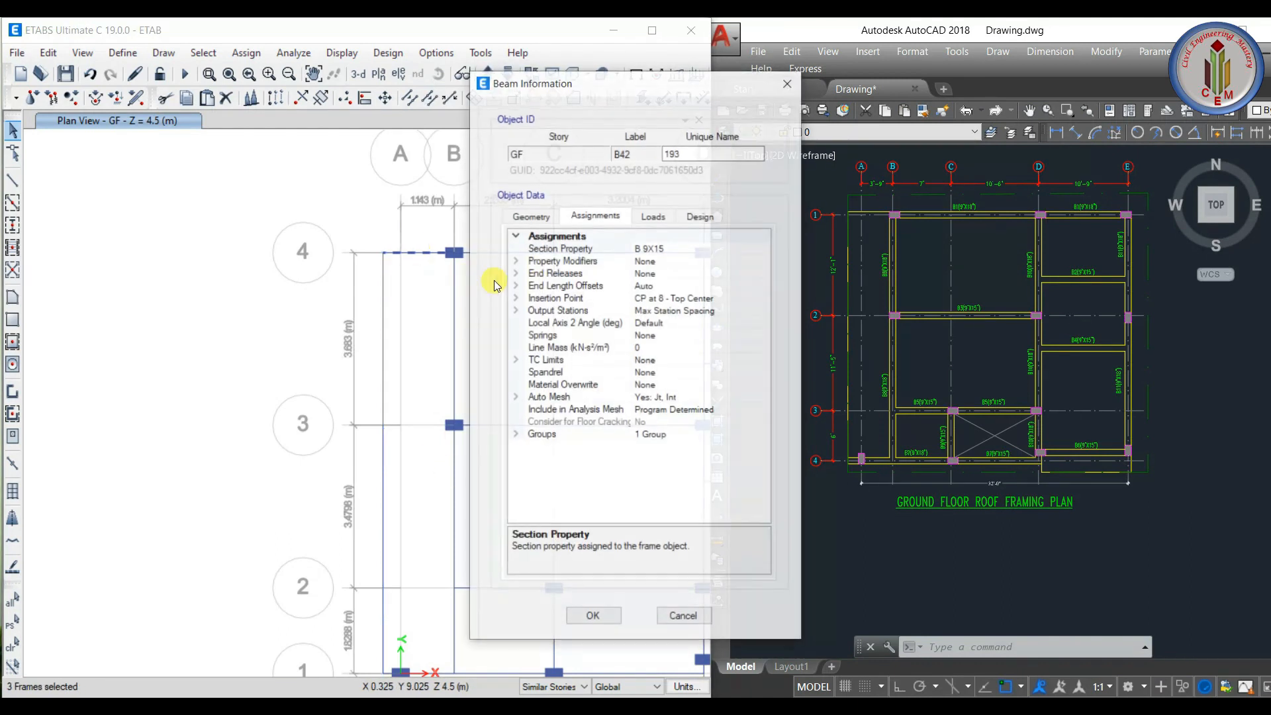
left_click(683, 249)
left_click(764, 249)
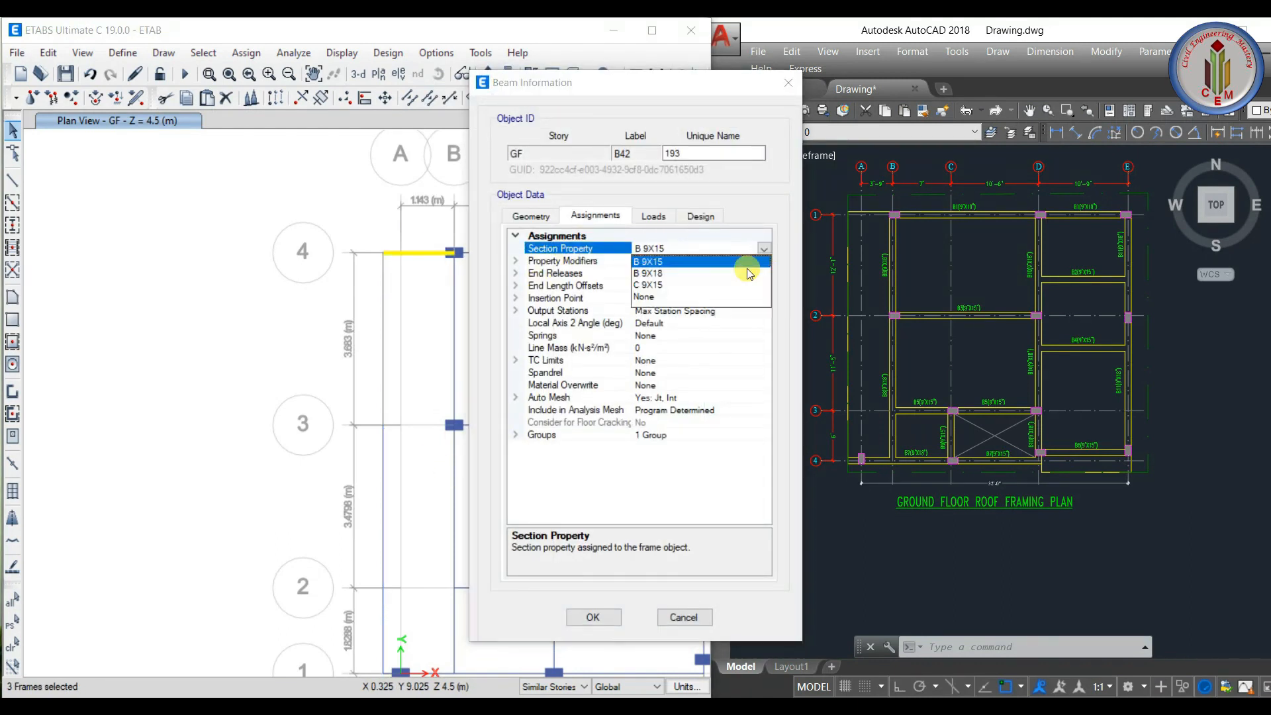
left_click(664, 311)
key("Return")
scroll(458, 332, "down", 5)
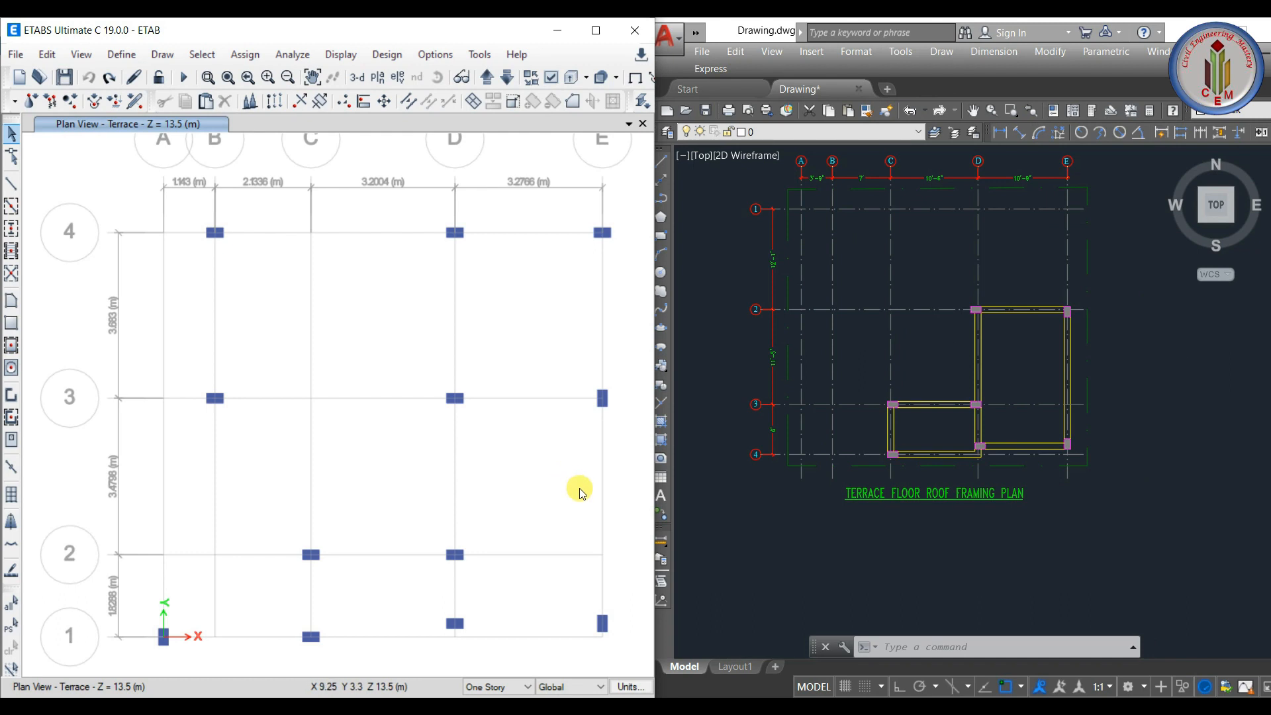
- Delete the terrace-level columns on grid 4 at grids B, D and E
middle_click_drag(580, 493, 544, 458)
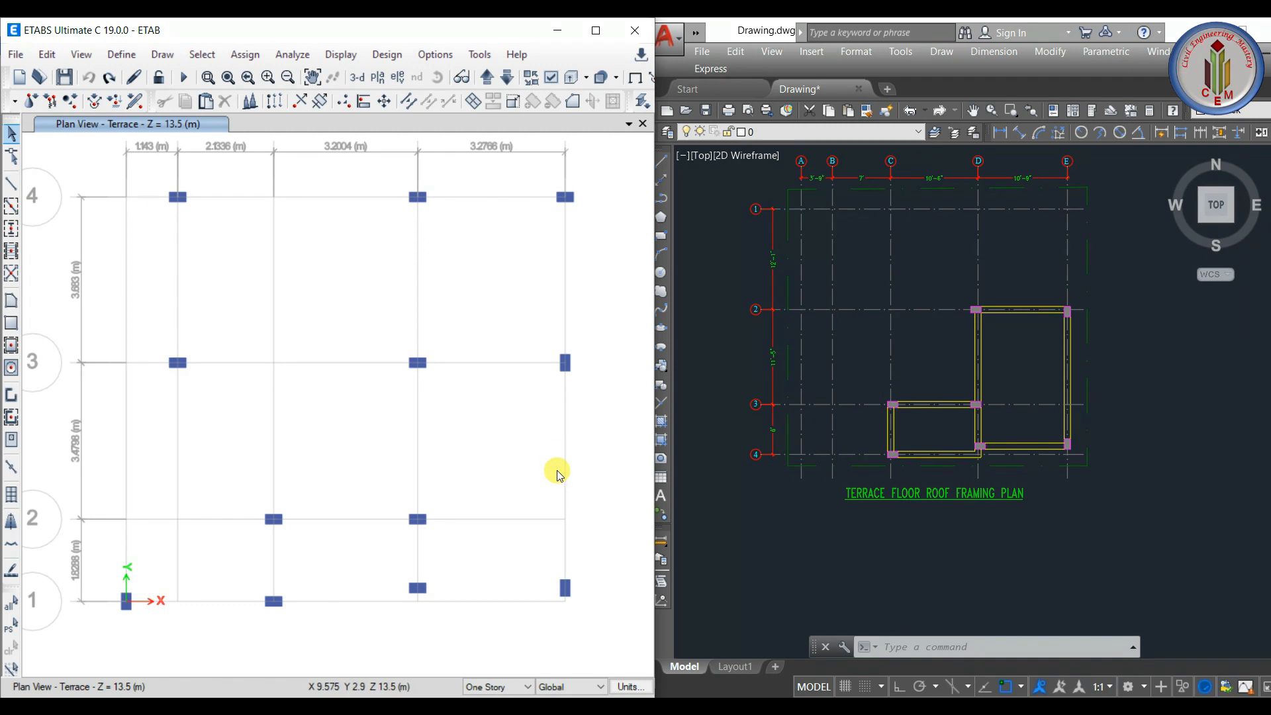
middle_click_drag(463, 447, 471, 475)
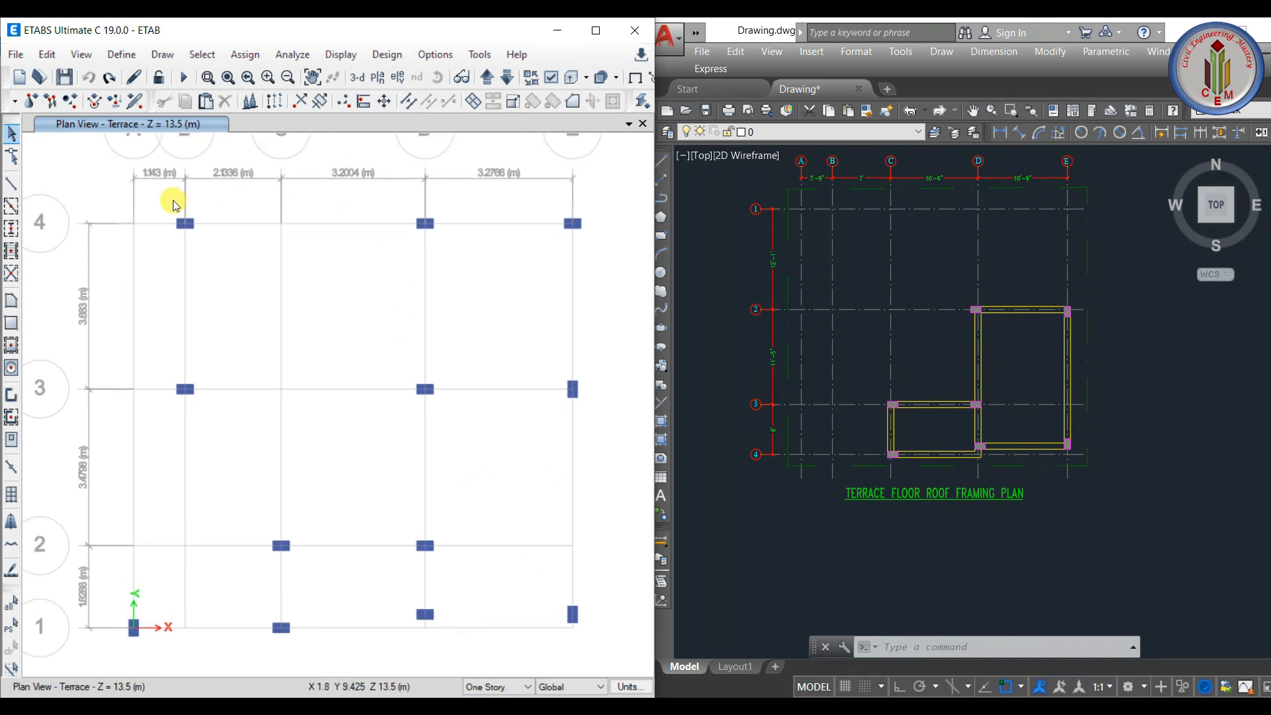
left_click(204, 242)
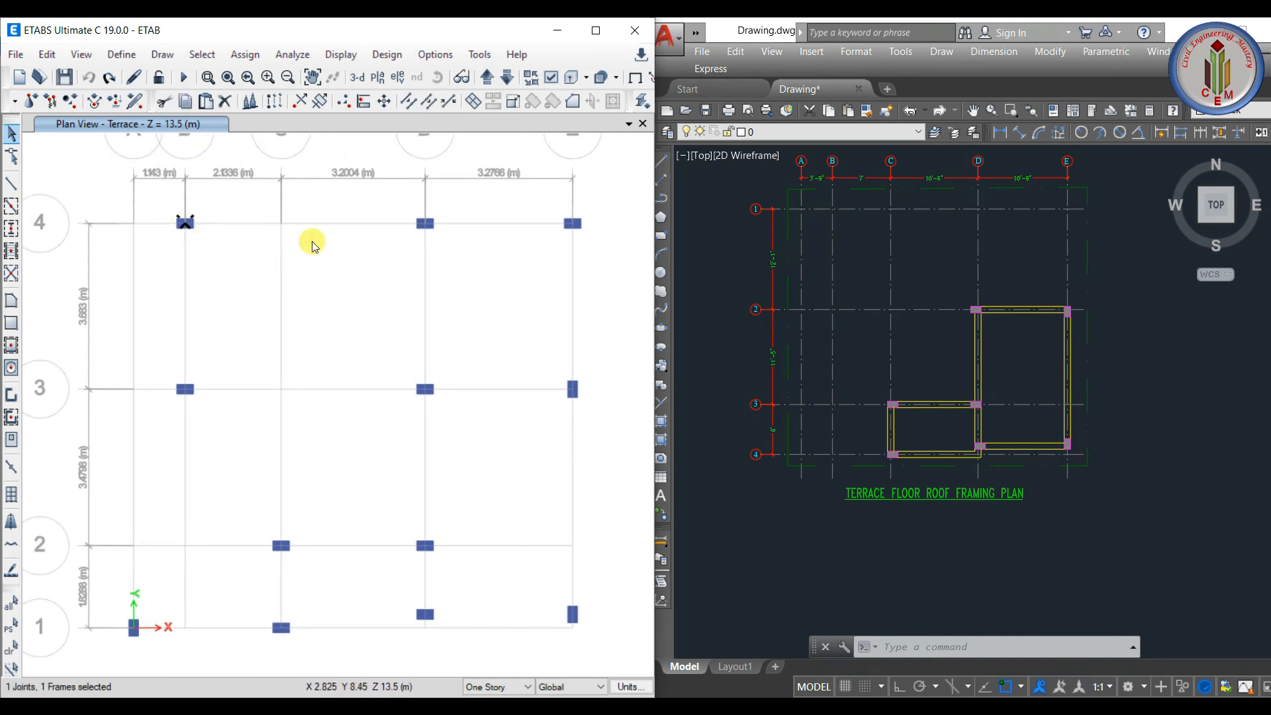
left_click(450, 255)
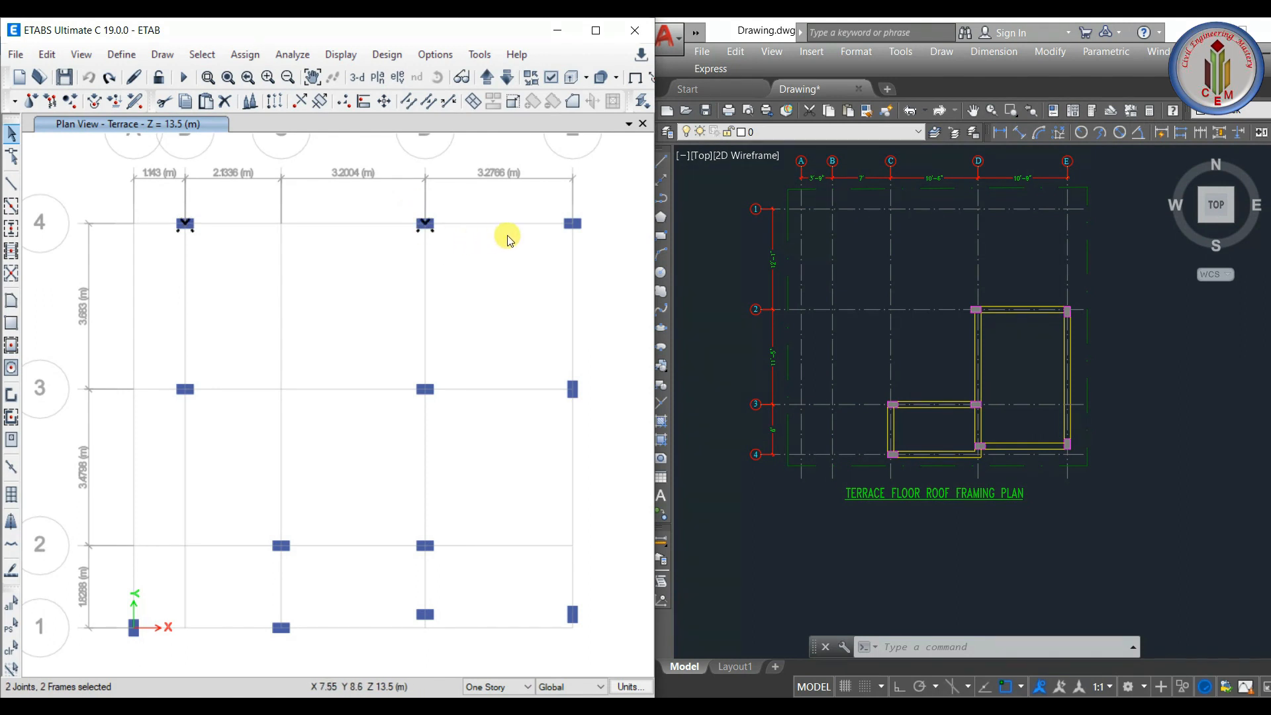
left_click(576, 227)
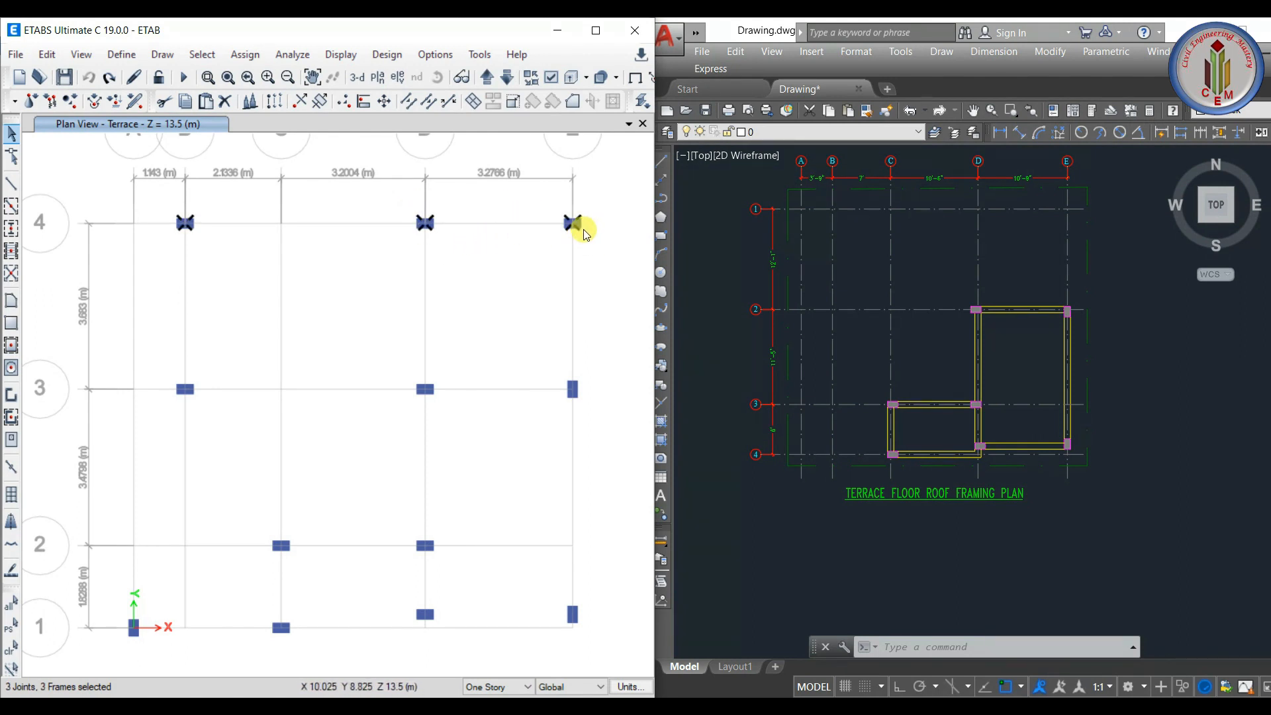
key("Delete")
- Delete the remaining unneeded terrace columns at grid points B3 and A1
middle_click_drag(379, 461, 398, 355)
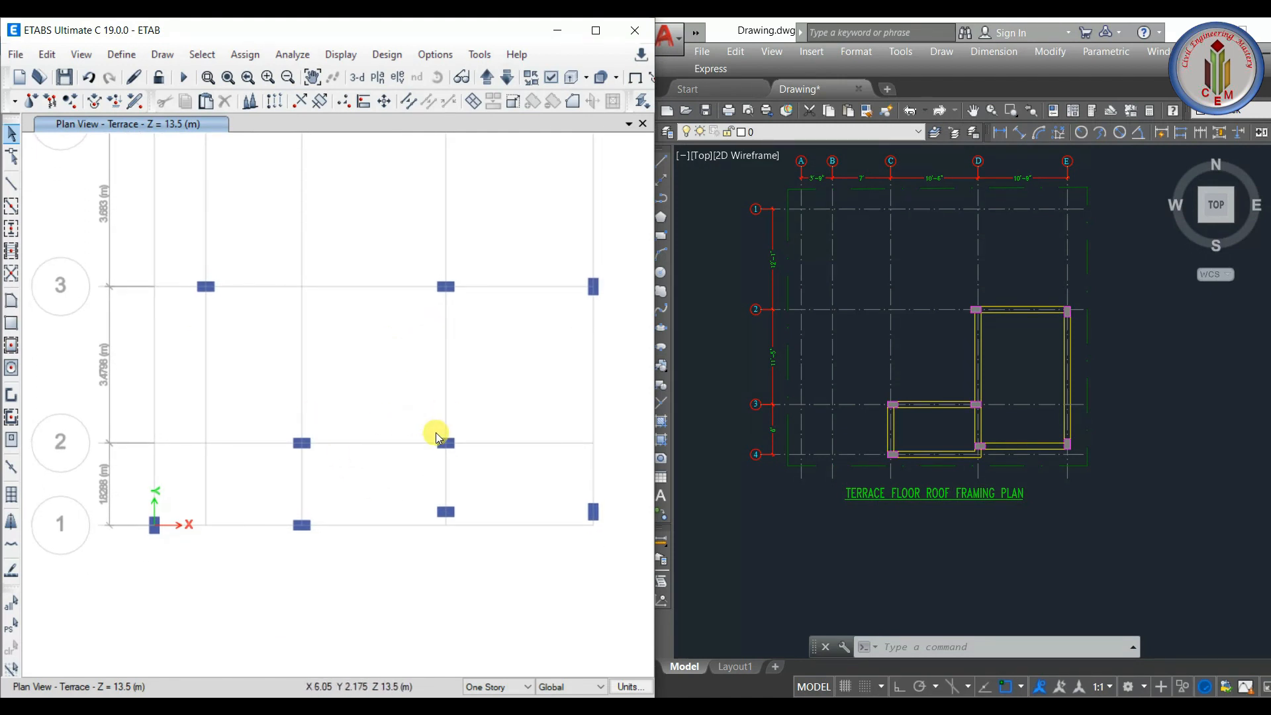
left_click_drag(165, 256, 213, 311)
key("Delete")
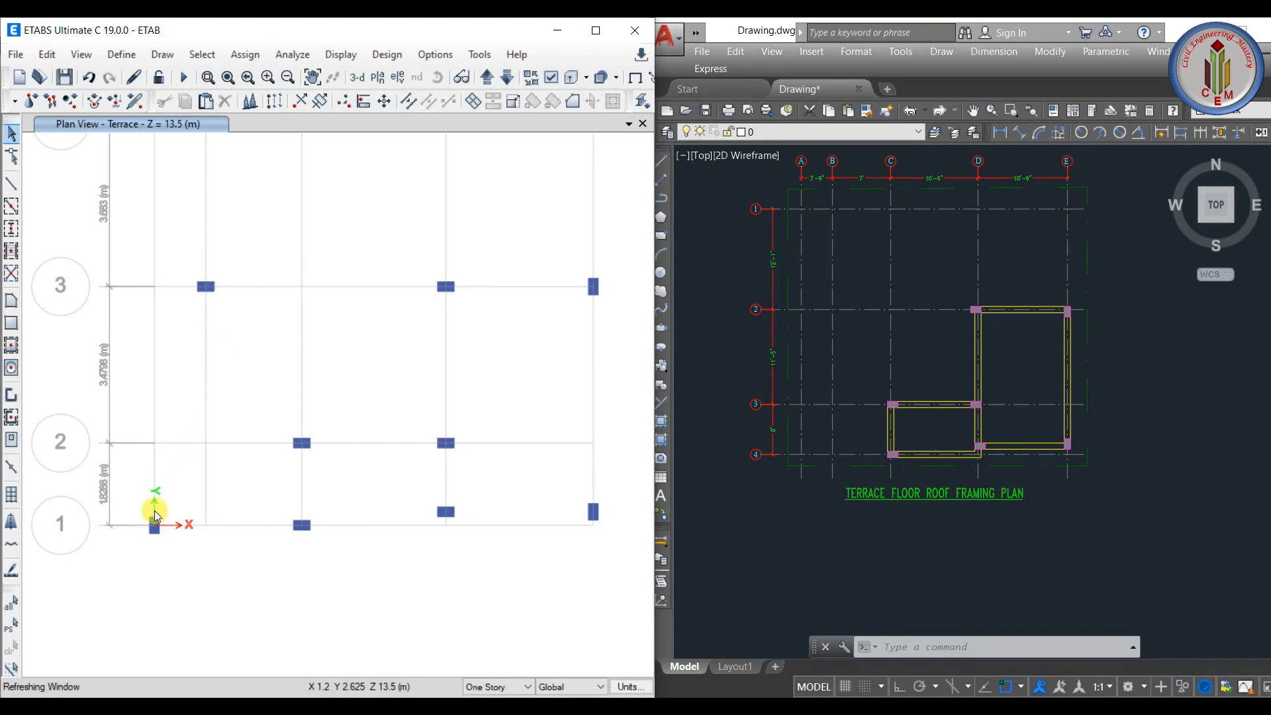
left_click_drag(139, 501, 179, 551)
key("Delete")
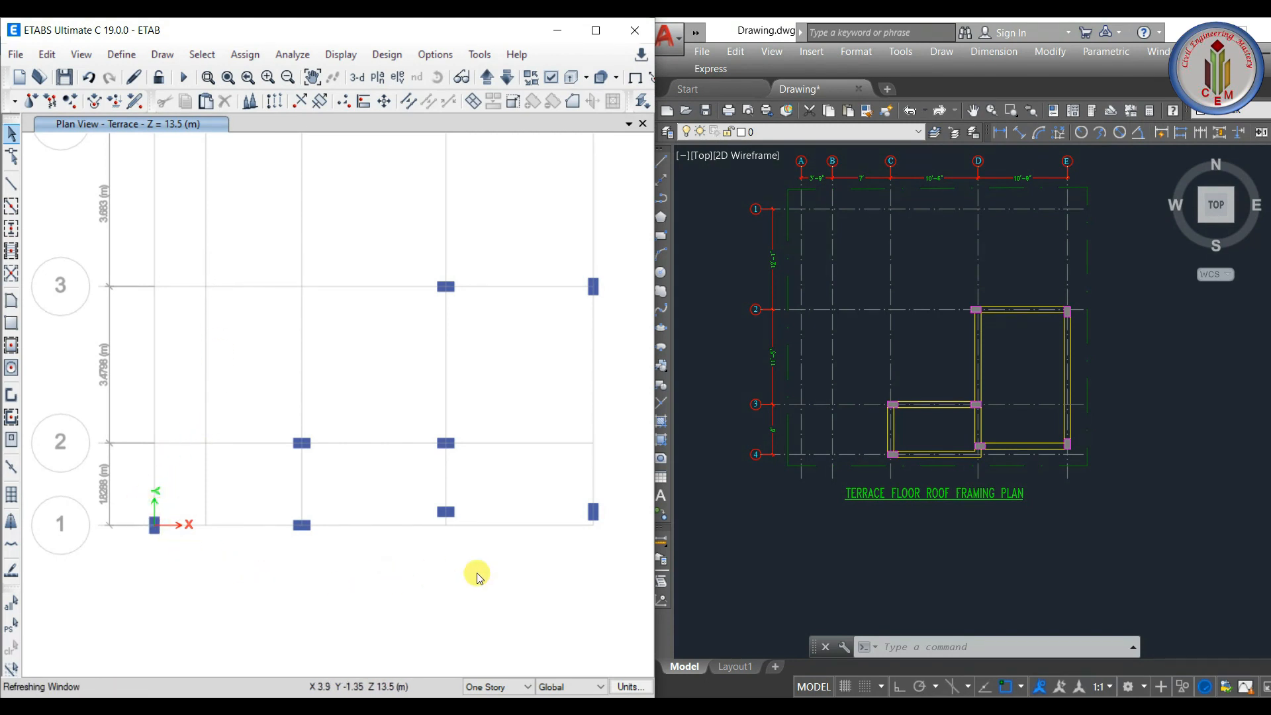
- Draw B 9X15 frames around the terrace bay between grids C–D and 1–2, and start the adjoining bay at grid point D3
left_click(12, 184)
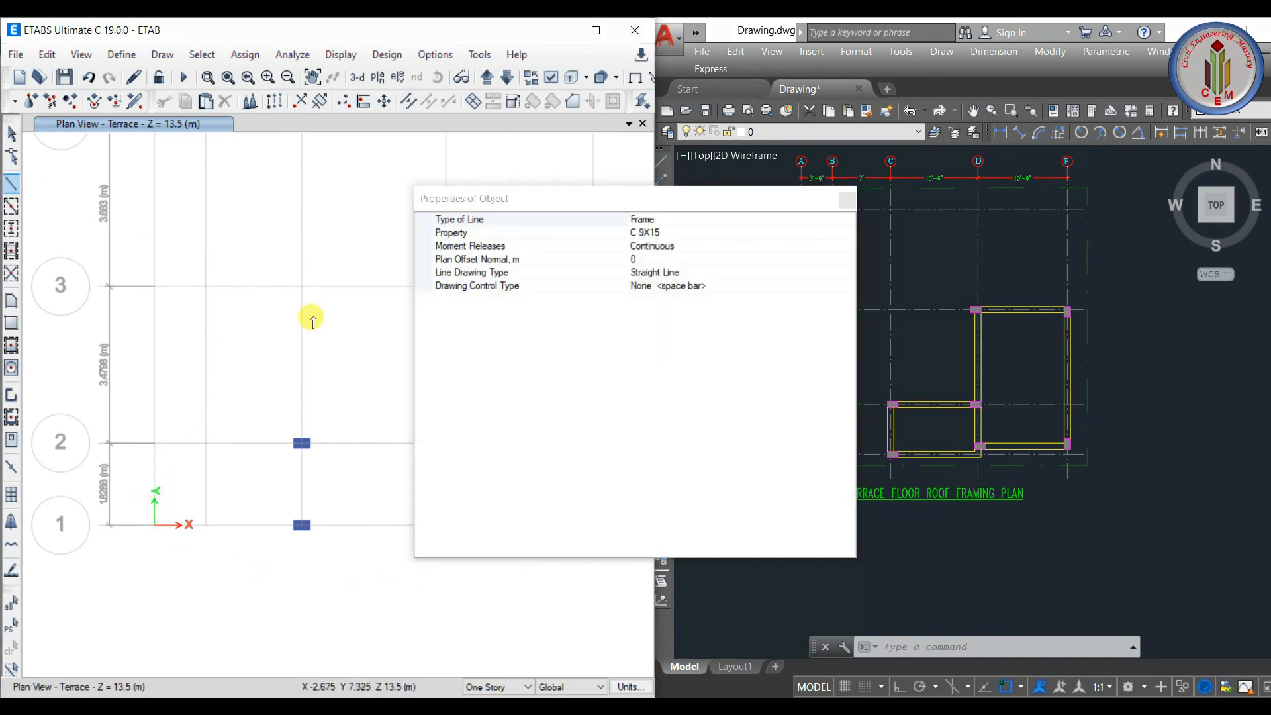
left_click(697, 234)
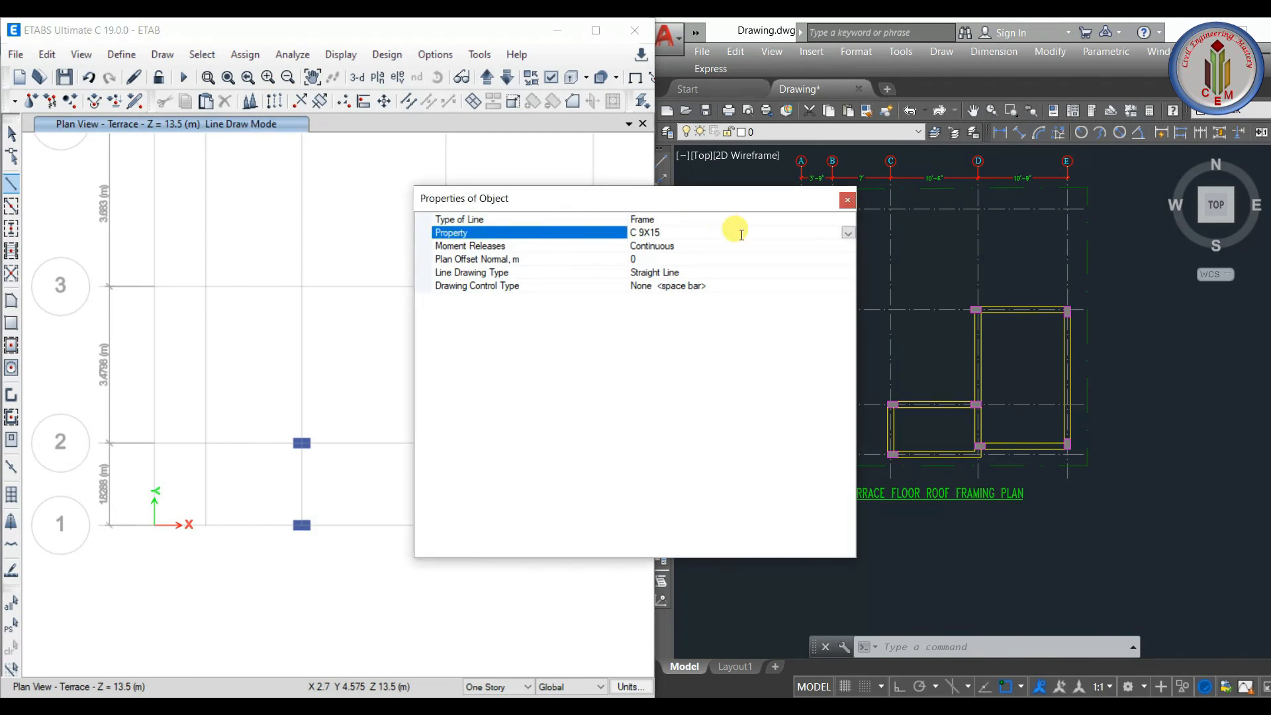
left_click(848, 234)
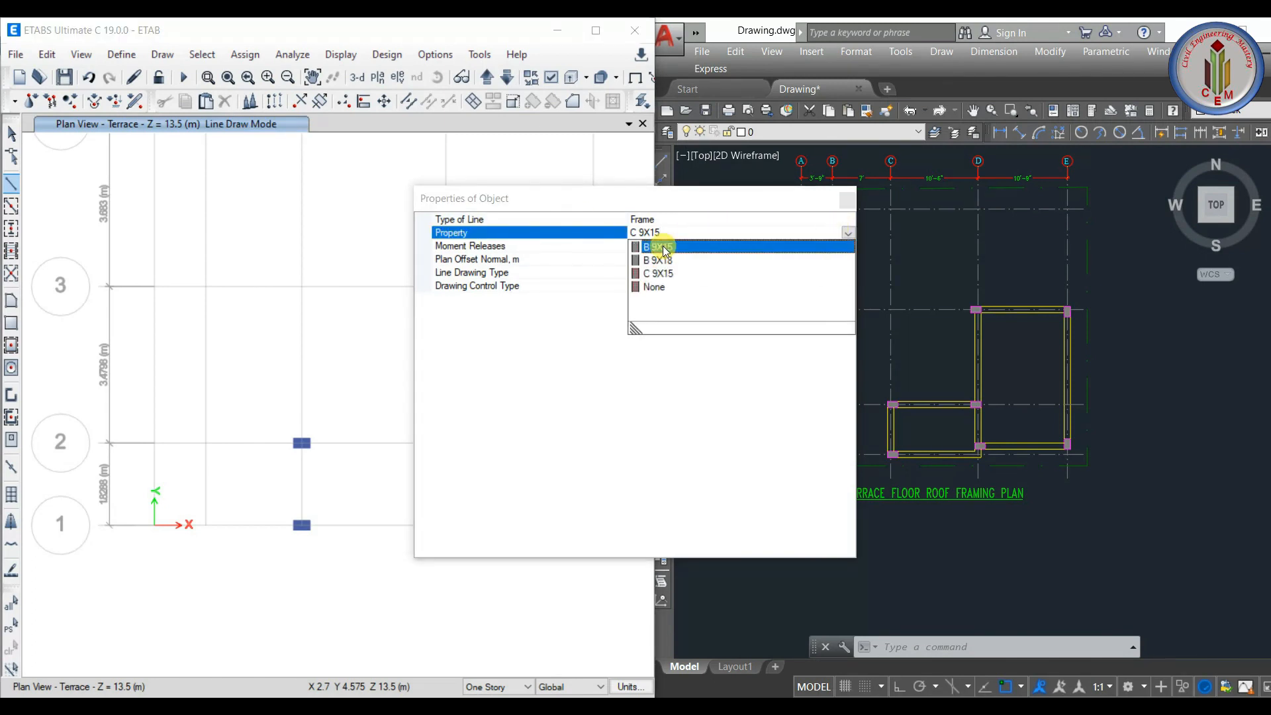
left_click(671, 245)
left_click(302, 443)
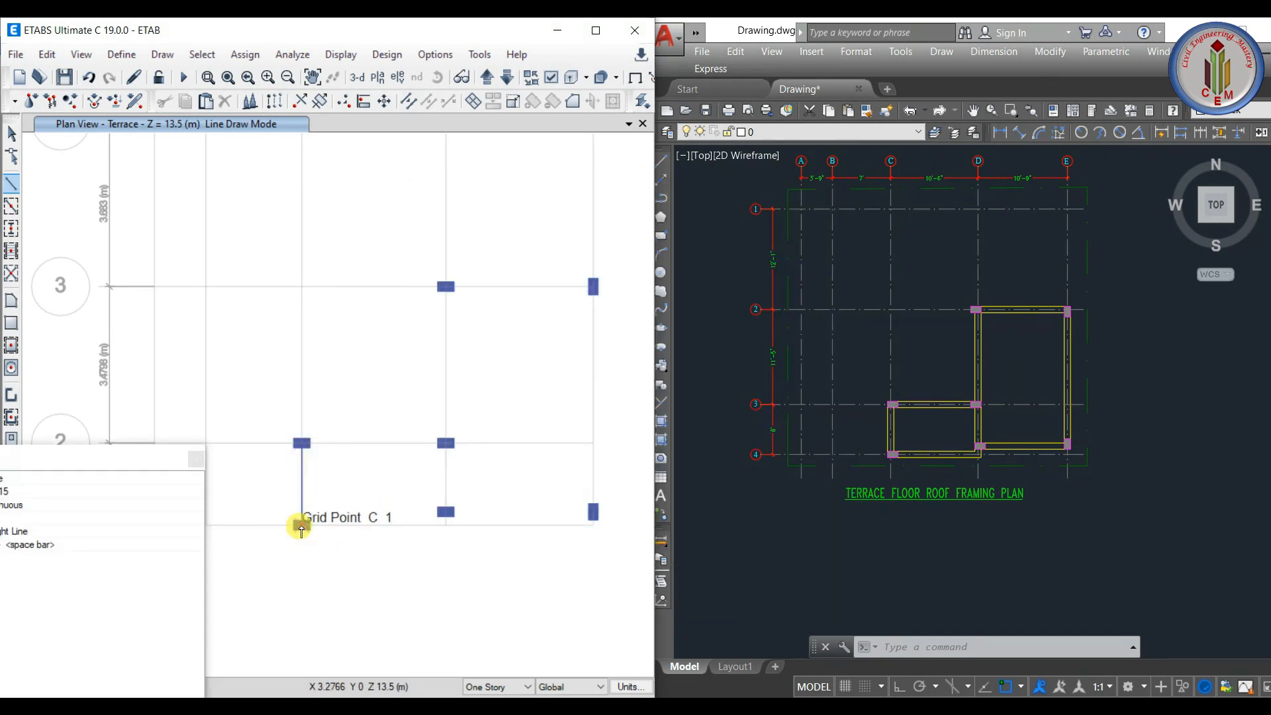
left_click(302, 525)
left_click(445, 512)
left_click(445, 443)
left_click(302, 443)
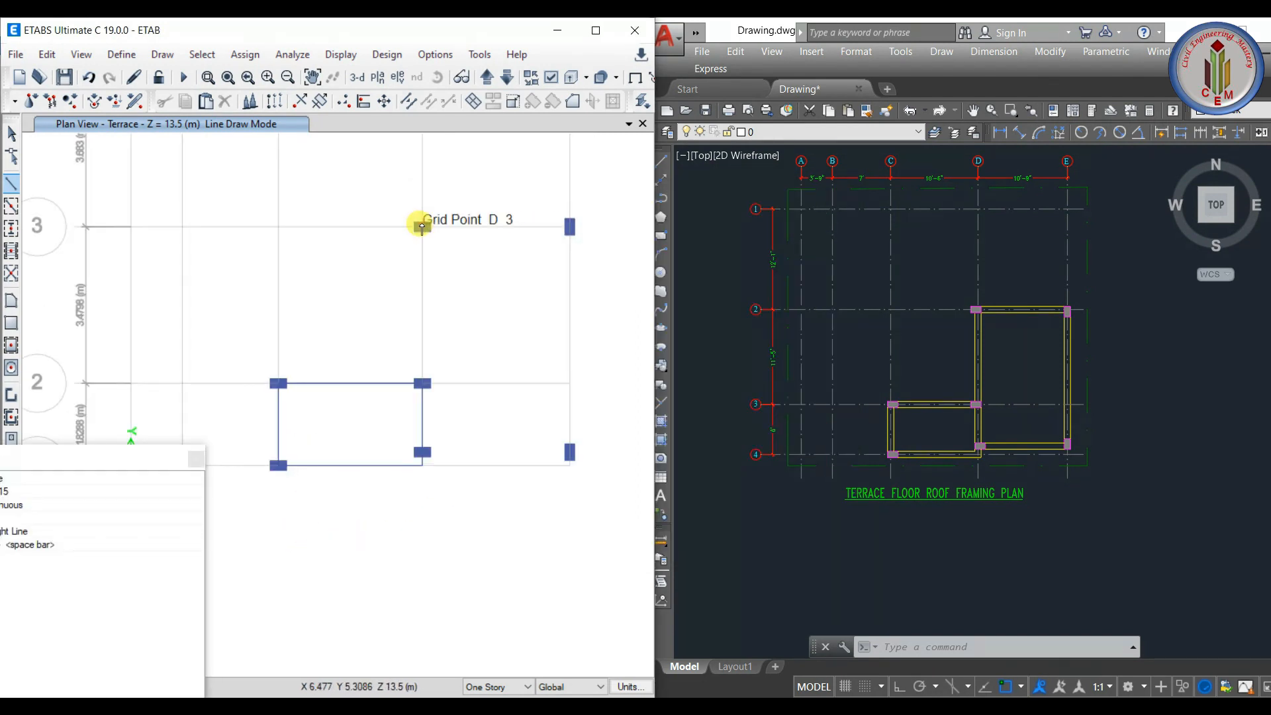
left_click(421, 229)
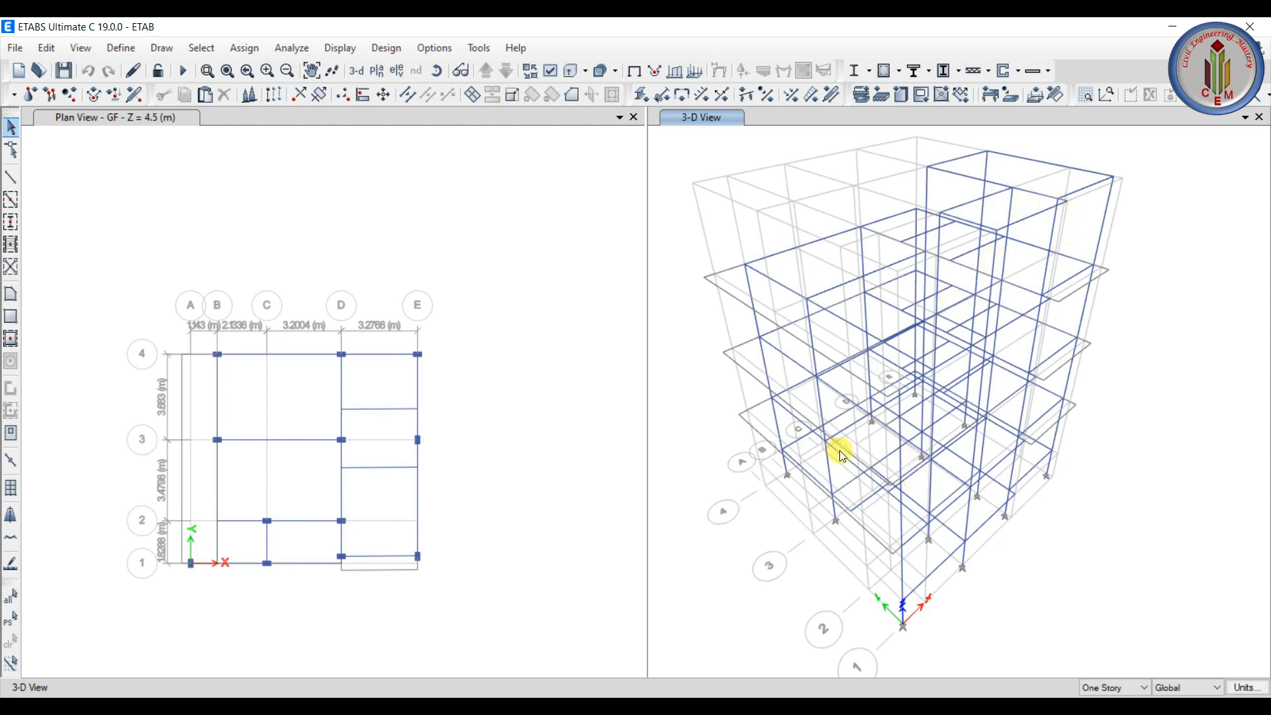
- Replicate the ground floor slab edge lines projecting past grid 1 between grids D and E to the Terrace story
scroll(1068, 316, "up", 3)
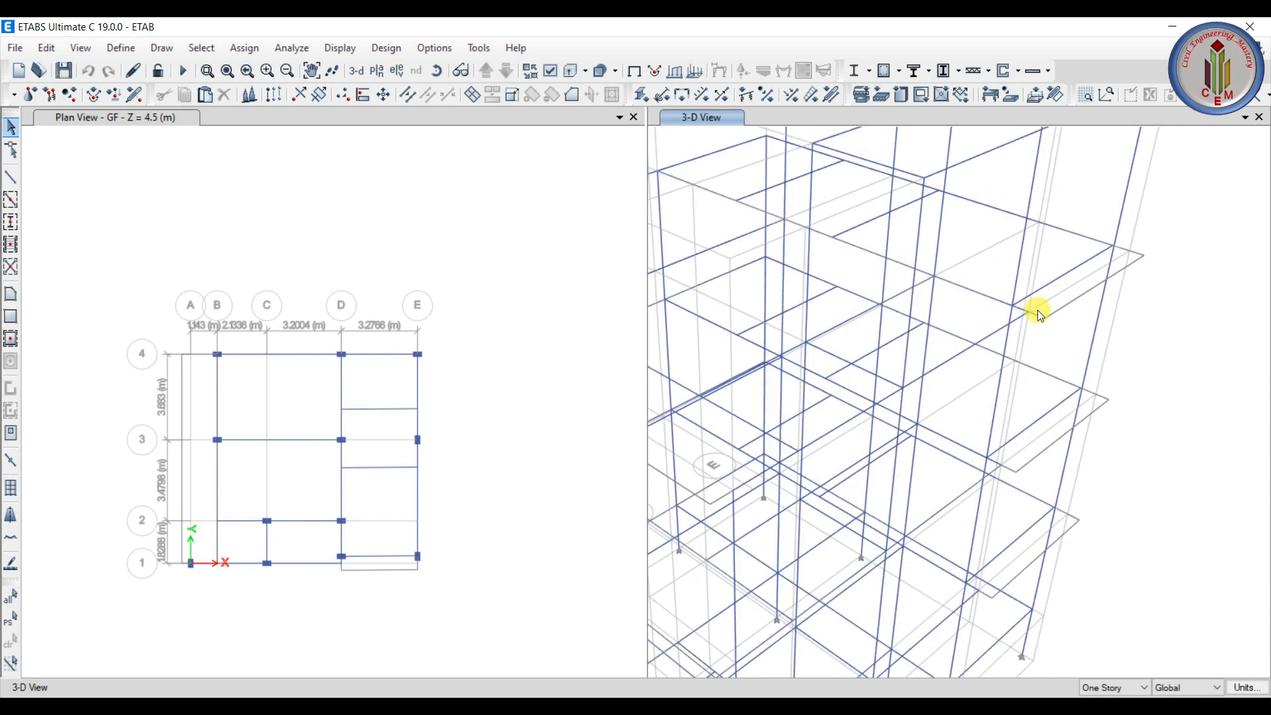
scroll(1140, 233, "down", 4)
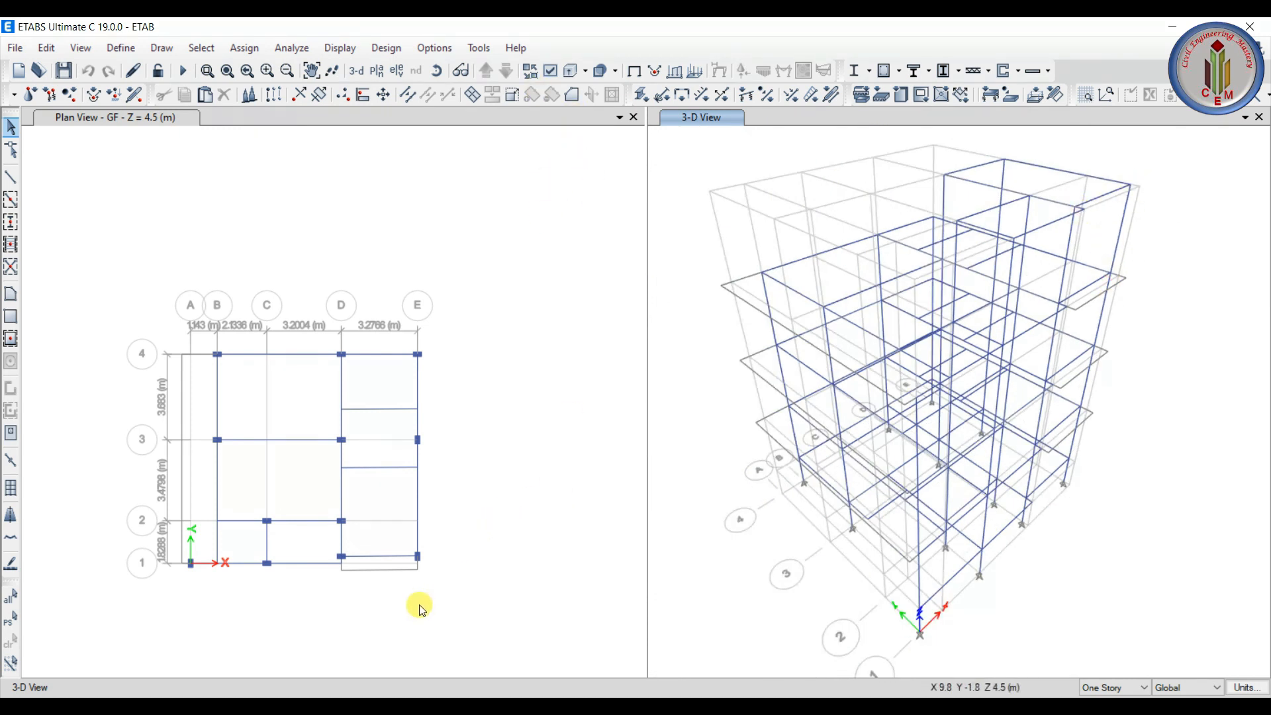
left_click(369, 568)
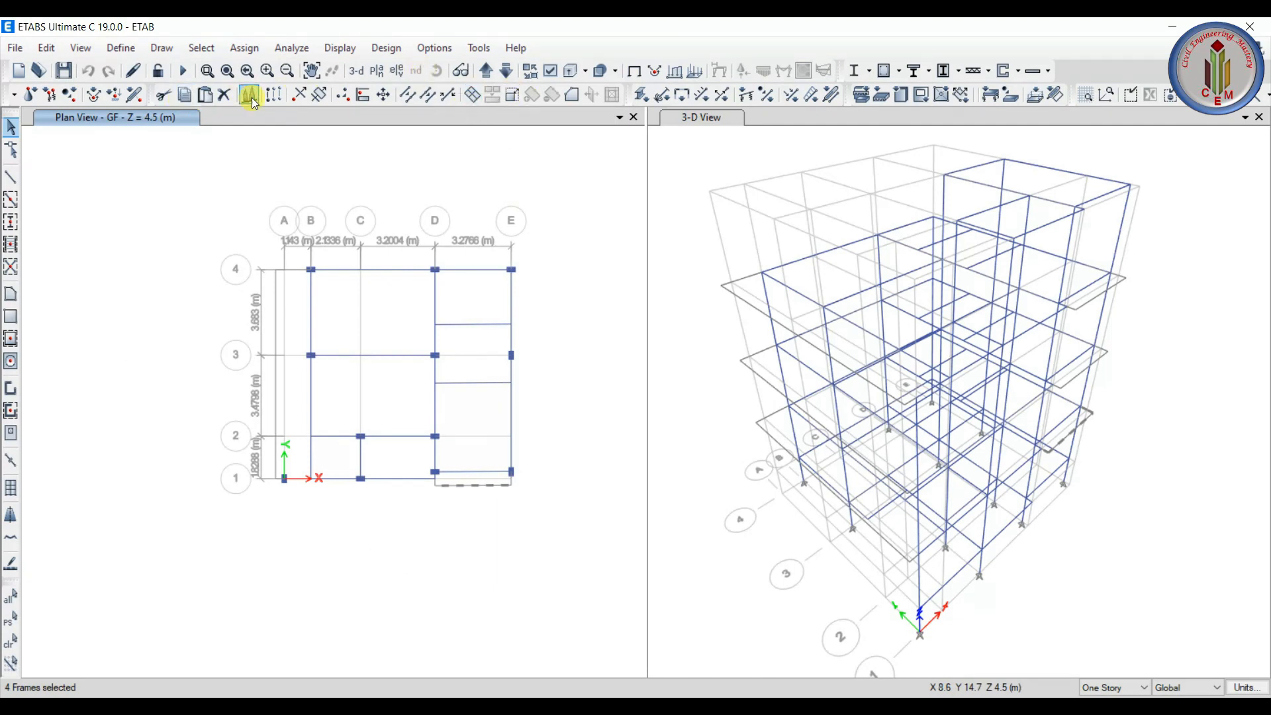
left_click(274, 96)
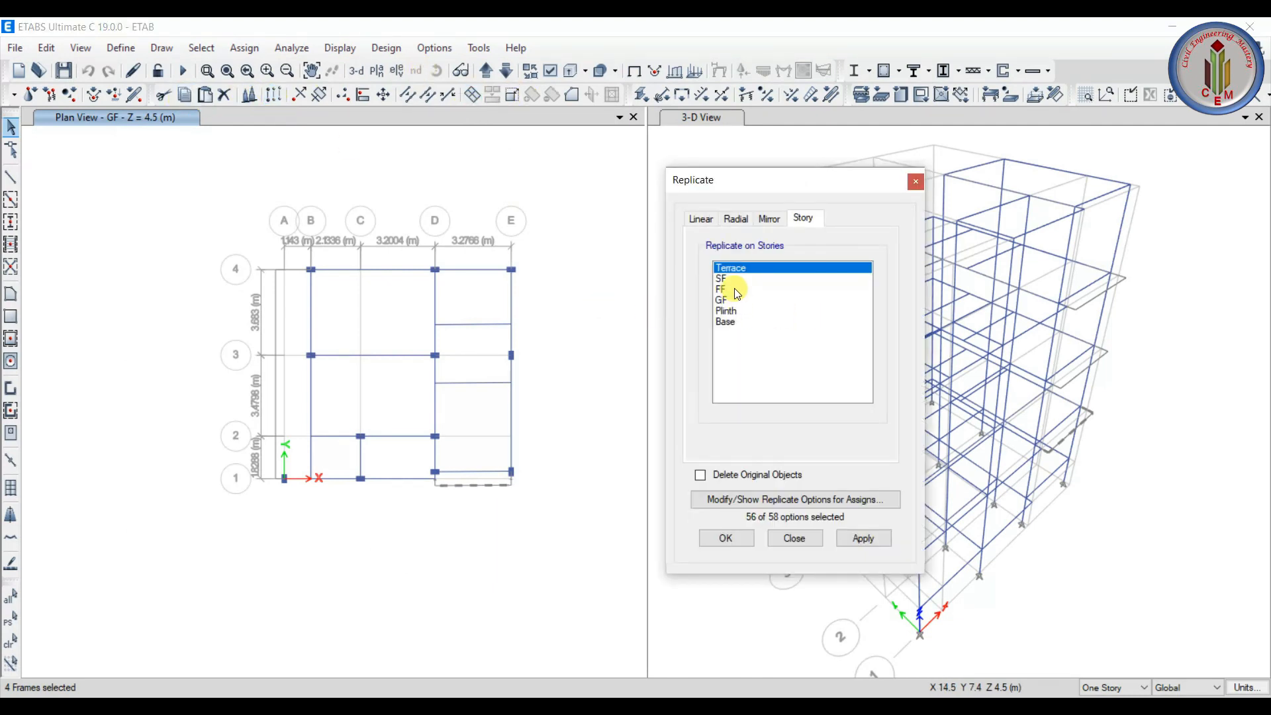
left_click(883, 540)
left_click(723, 538)
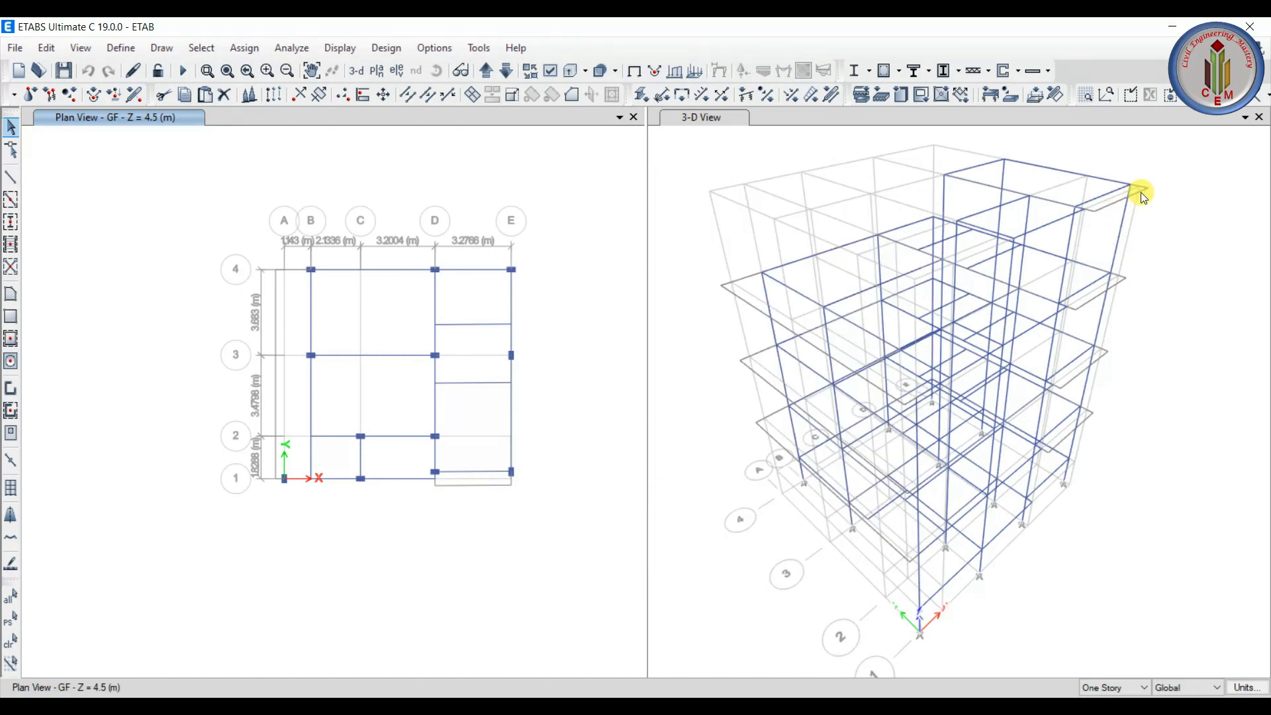
- In the GF plan, draw an S 125 floor slab over the bay between grids B–D and 3–4, applied to similar stories
left_click(633, 117)
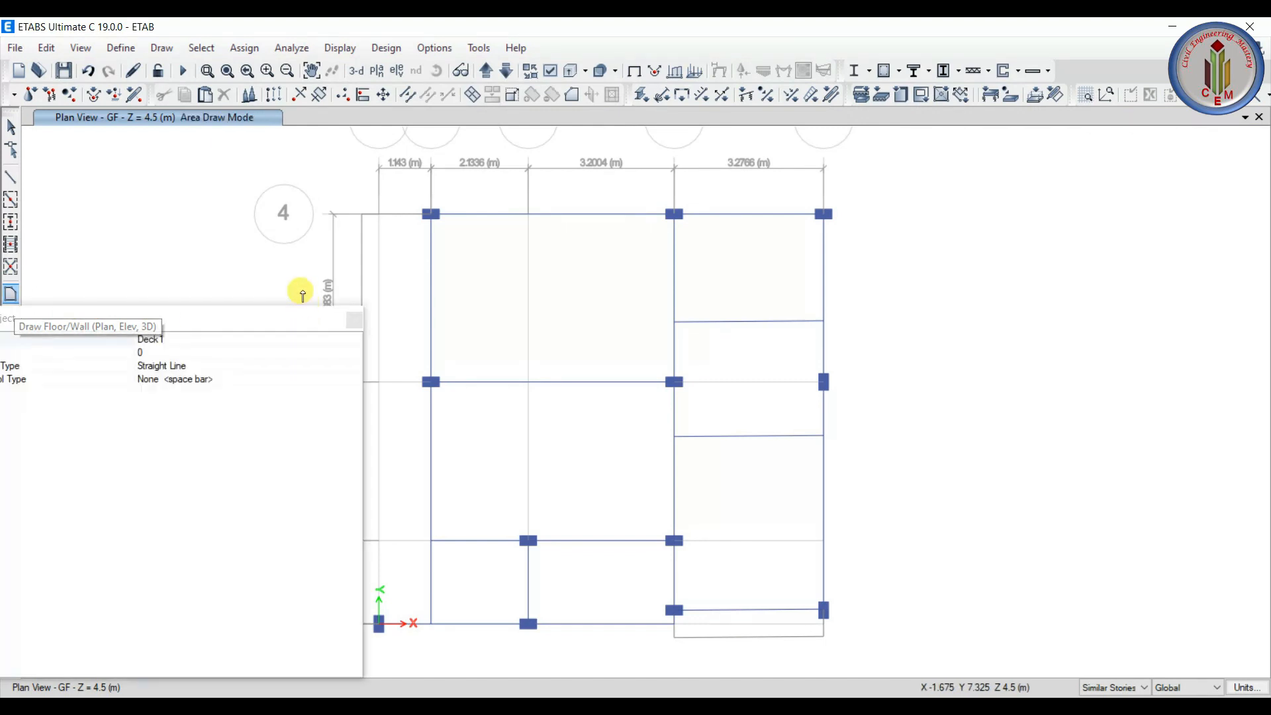
left_click(457, 268)
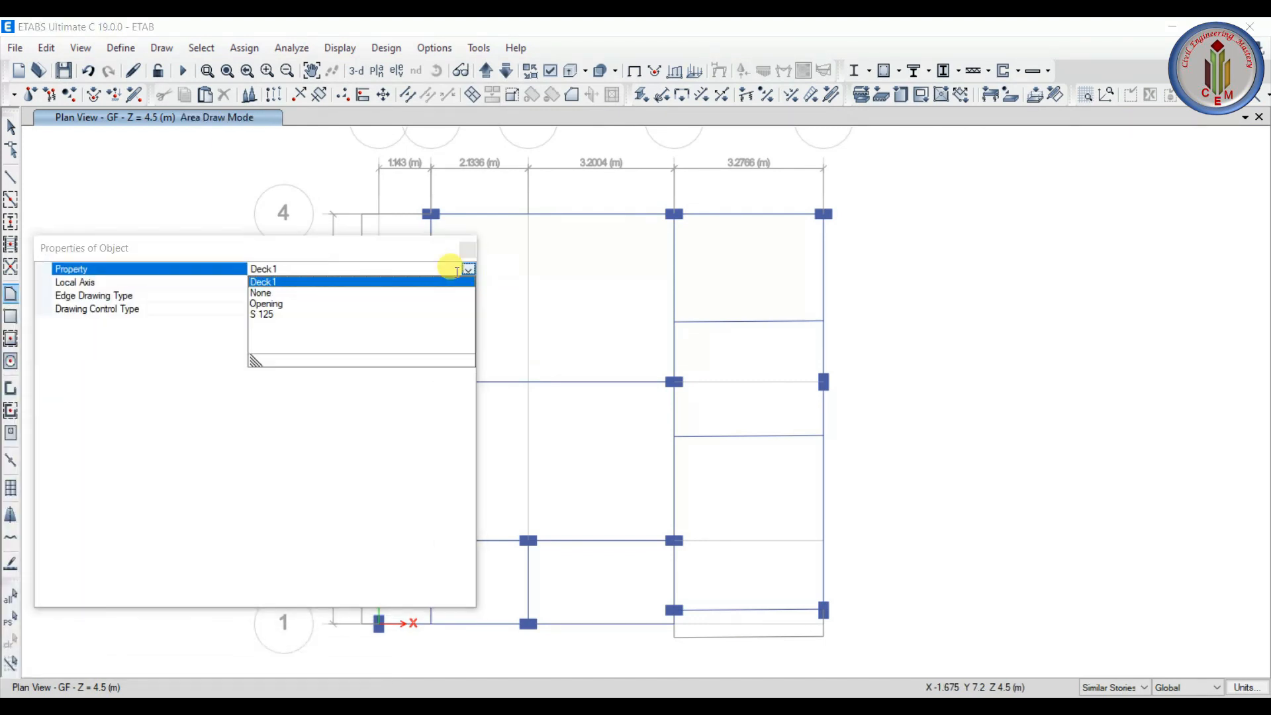
left_click(265, 314)
left_click_drag(322, 258, 226, 385)
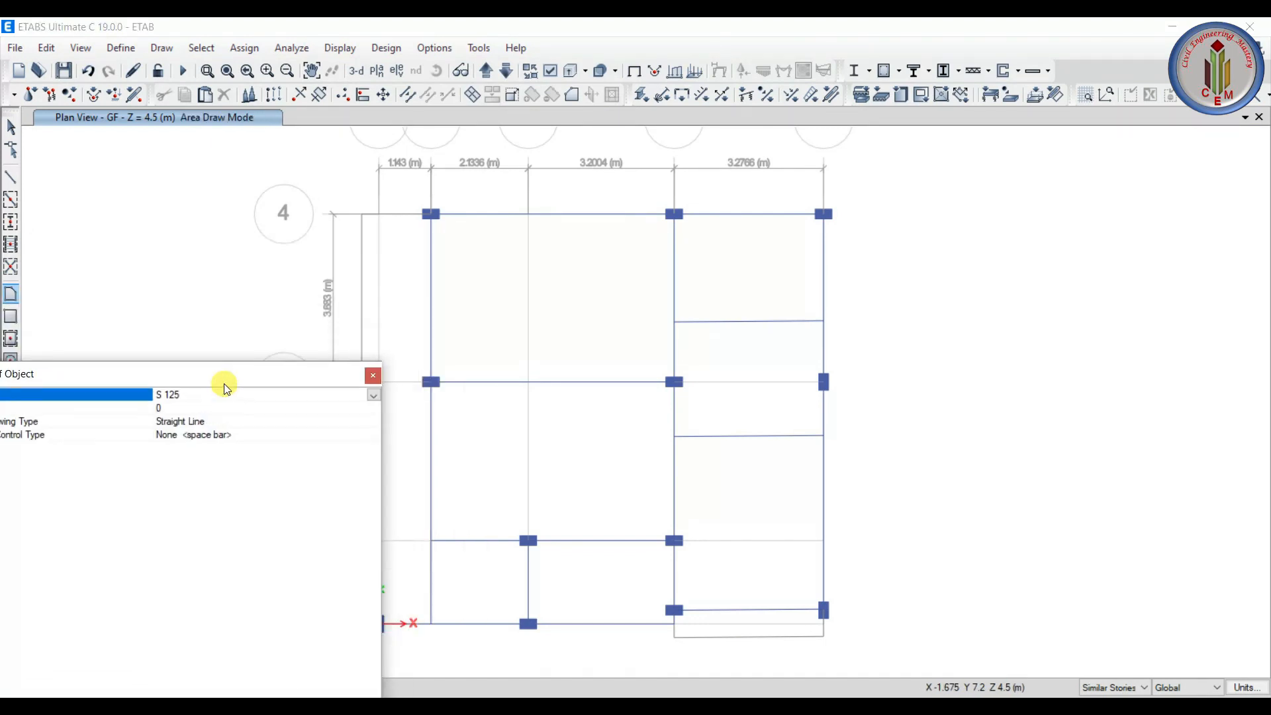
left_click(431, 214)
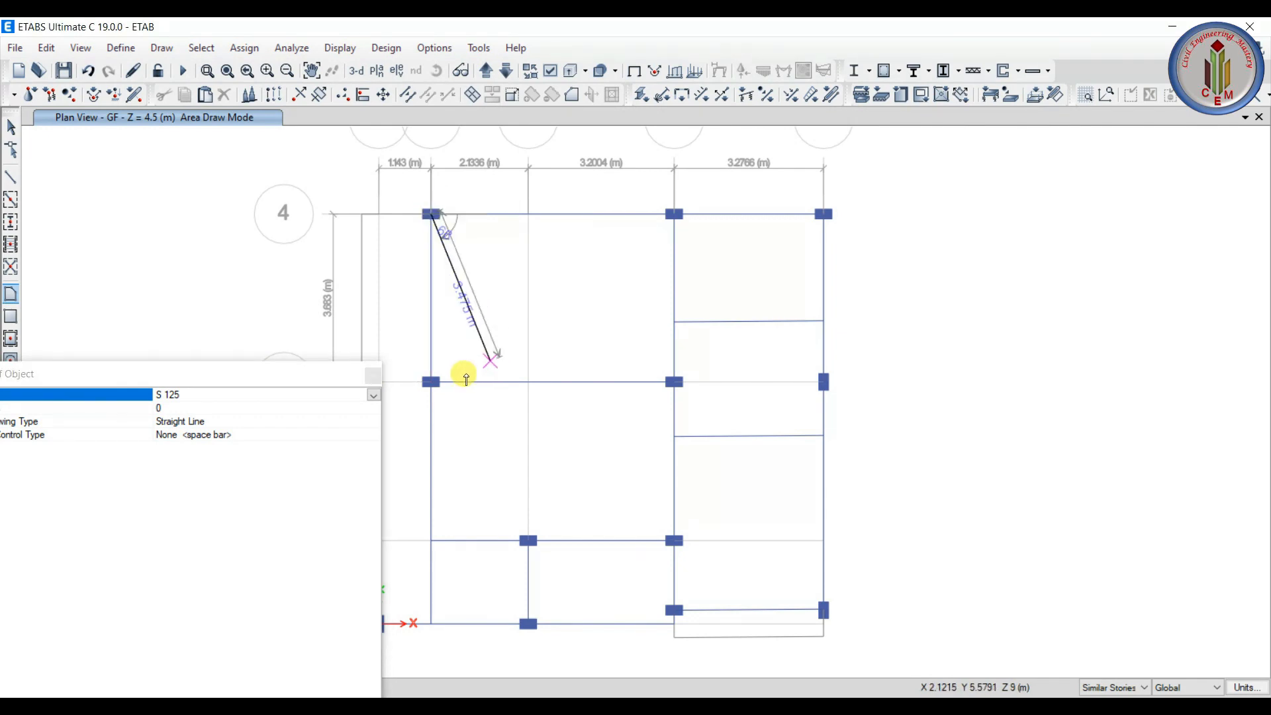
left_click(431, 382)
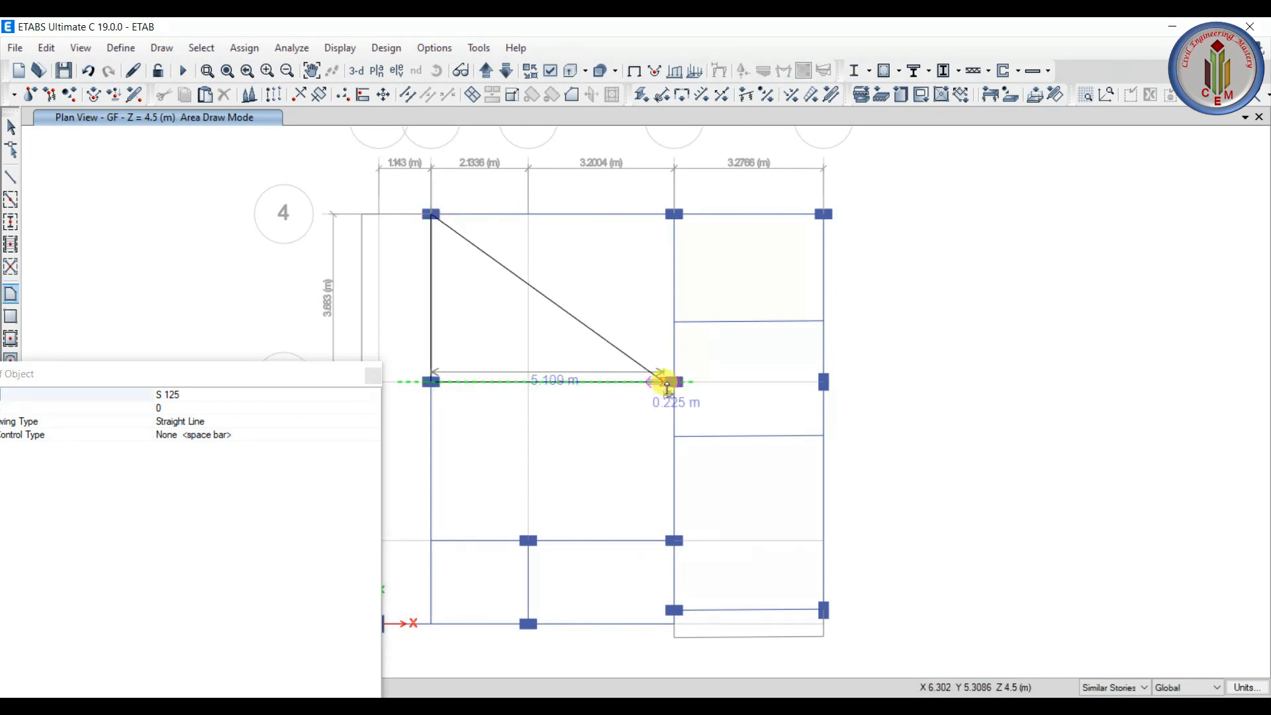
left_click(674, 382)
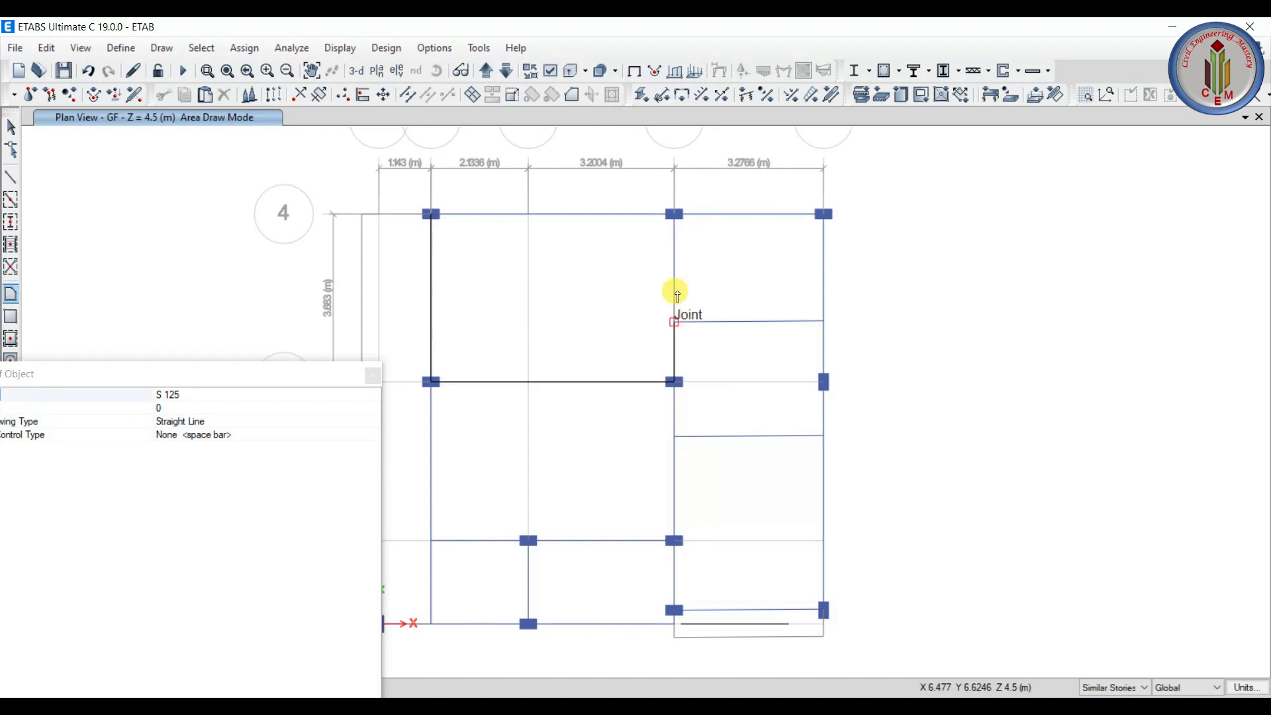
left_click(675, 214)
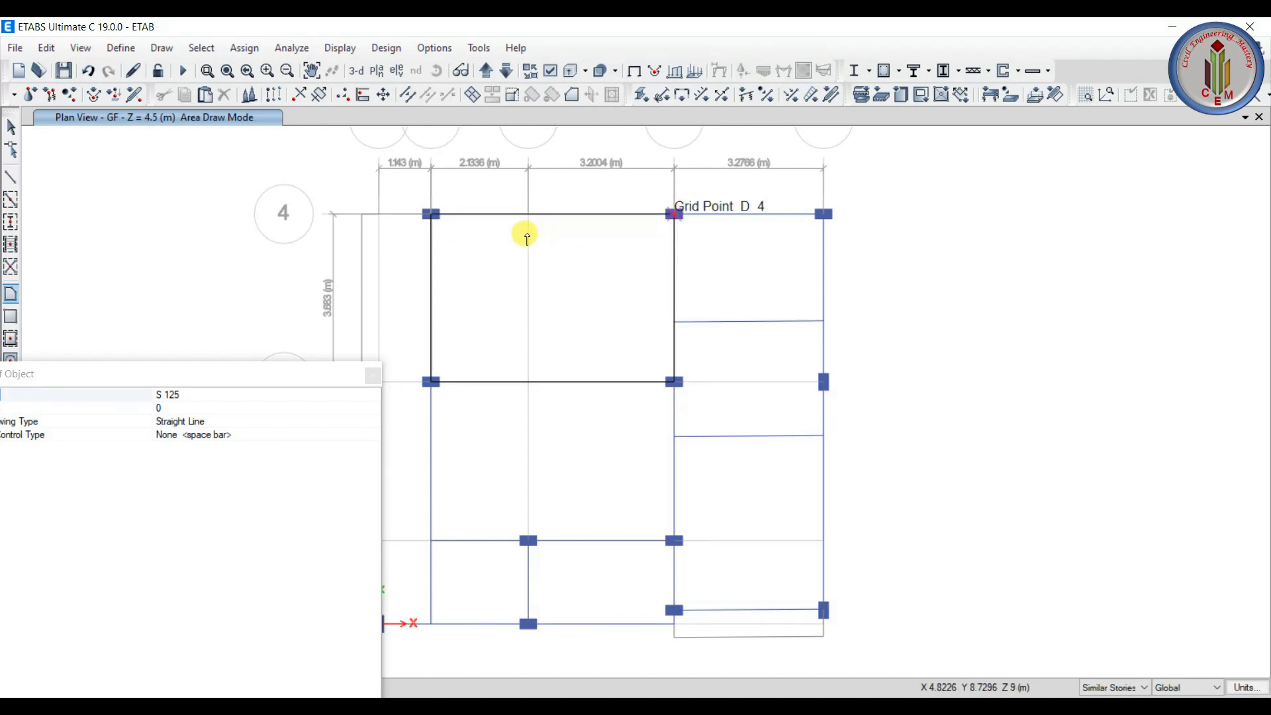
double_click(431, 214)
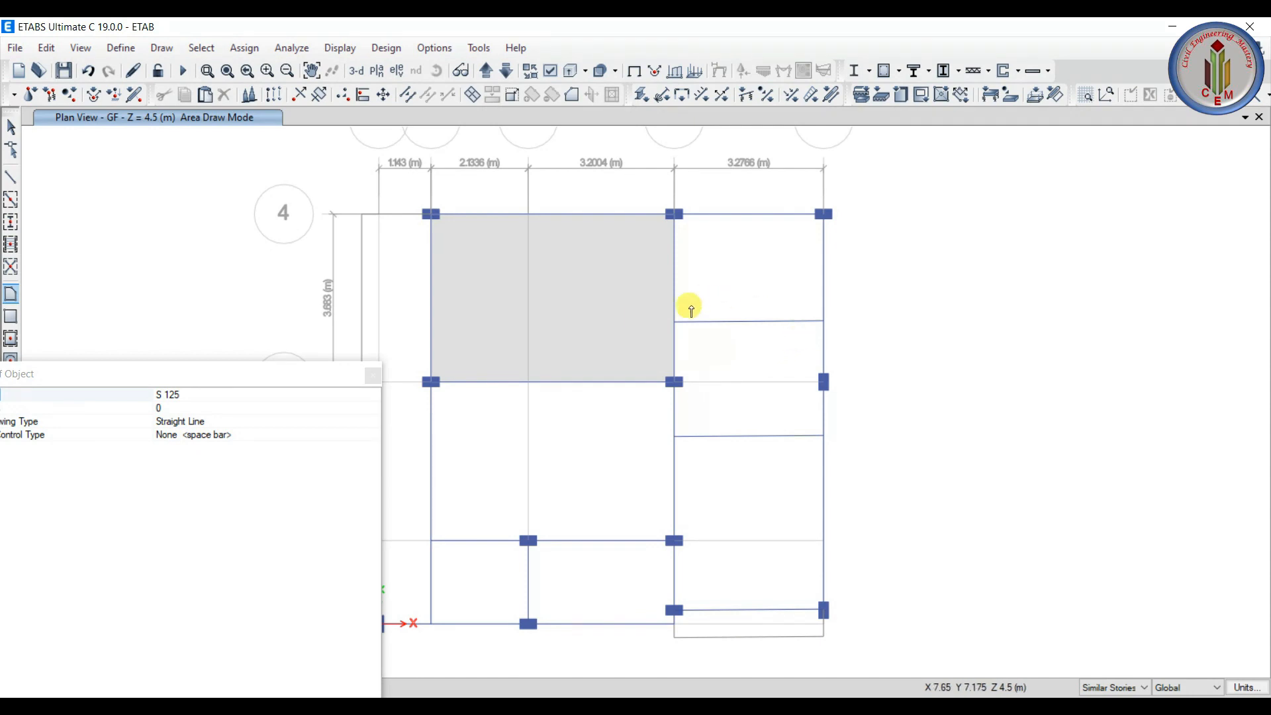
- Quick draw S 125 floor slabs over the D–E bays from grid 1 to 4, the B–D bays between 2–3, and bay B–C between 1–2
key("Escape")
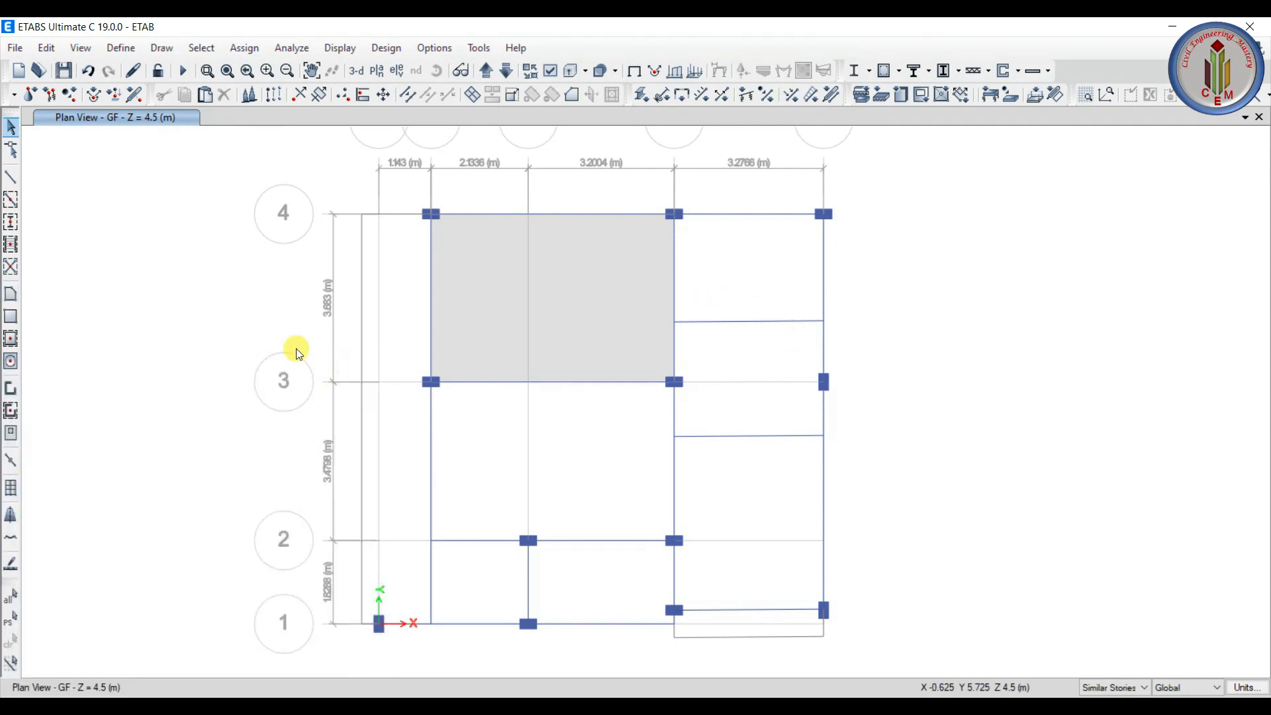
left_click(13, 339)
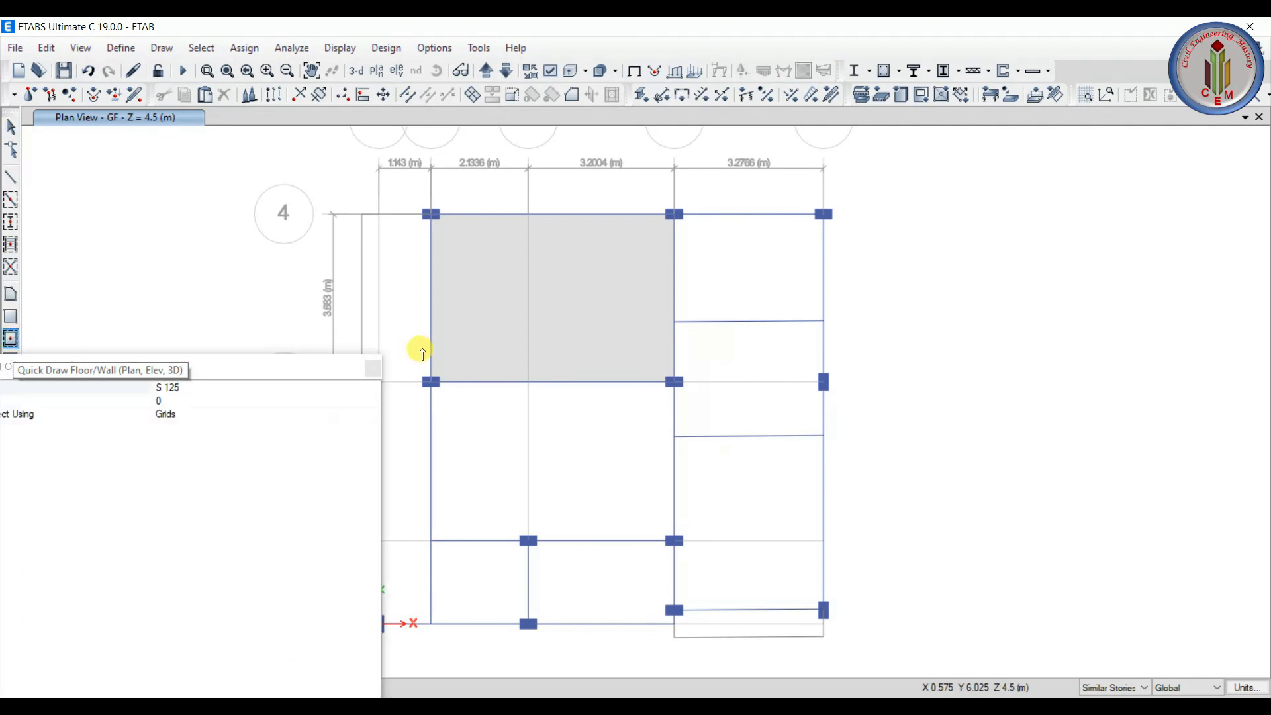
mouse_move(284, 369)
left_mouse_down()
mouse_move(415, 263)
mouse_move(246, 256)
left_mouse_up()
left_click(738, 277)
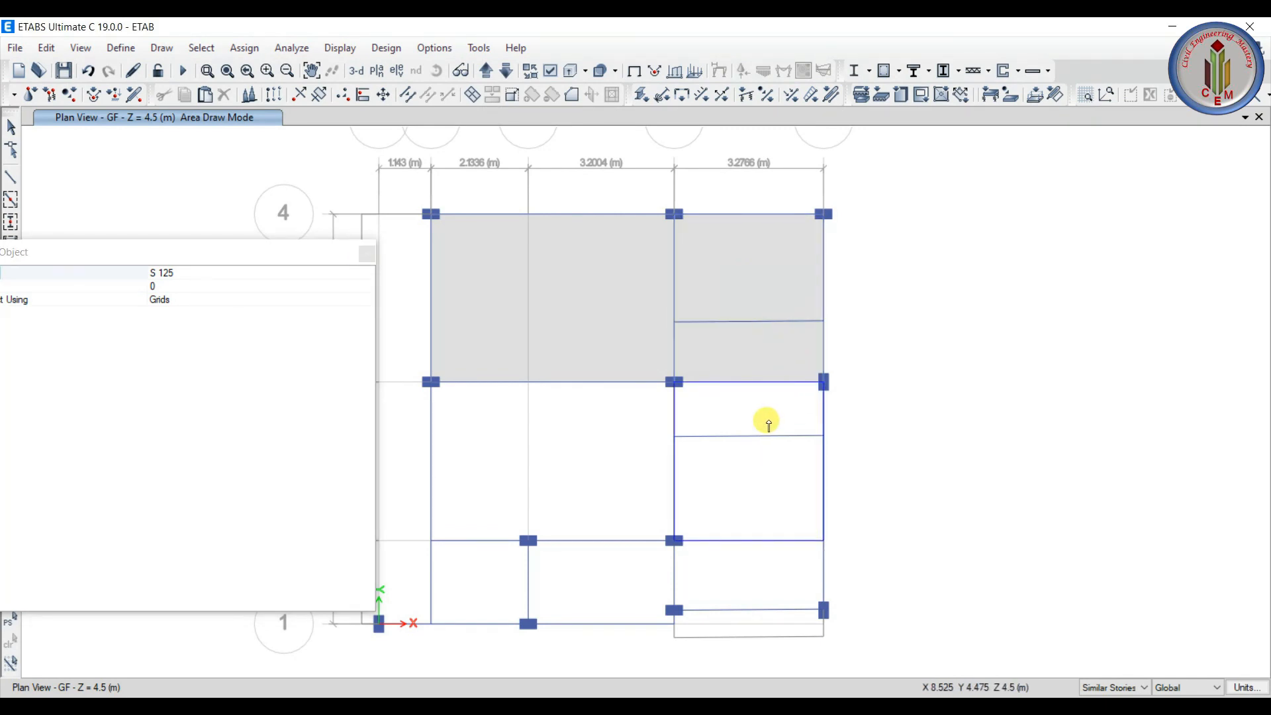
middle_click_drag(879, 426, 1010, 364)
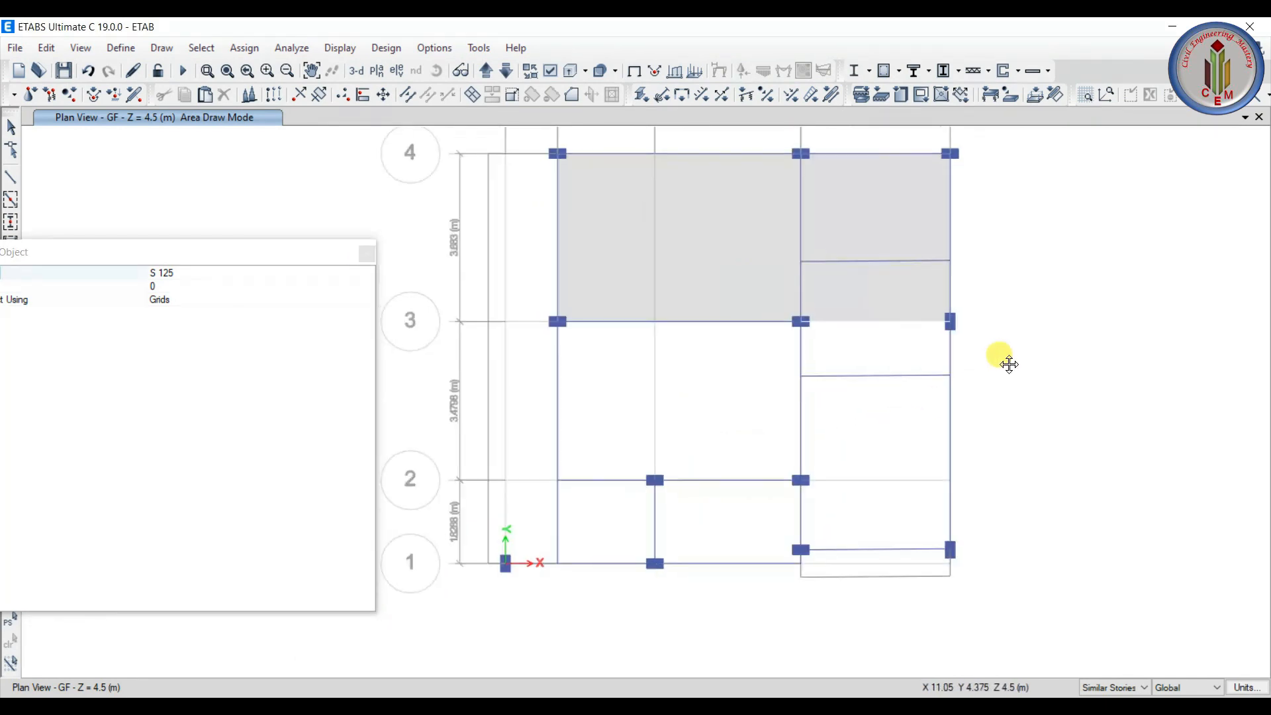
left_click(857, 374)
left_click(725, 458)
left_click(611, 440)
left_click(601, 522)
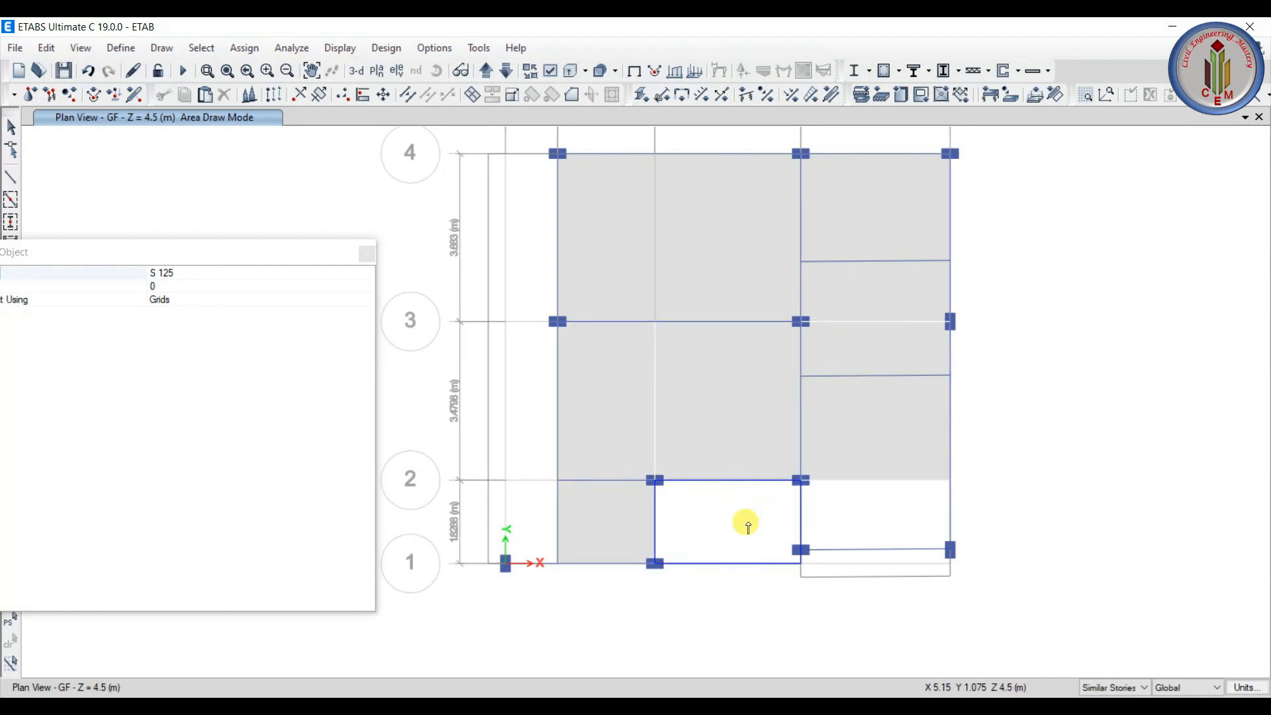
left_click(881, 546)
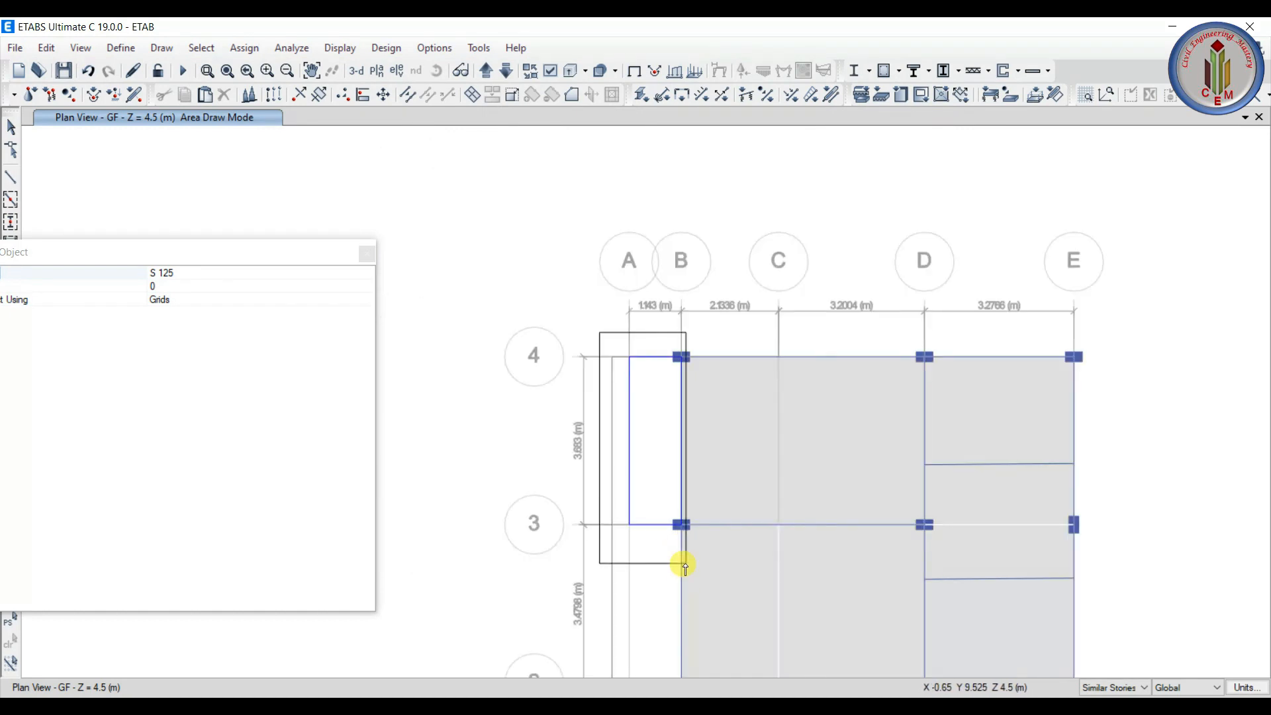
- Fill the strip between grids A–B from grid 1 to 4 with S 125 slabs using Quick Draw Floor
scroll(685, 549, "down", 5)
scroll(689, 563, "down", 1)
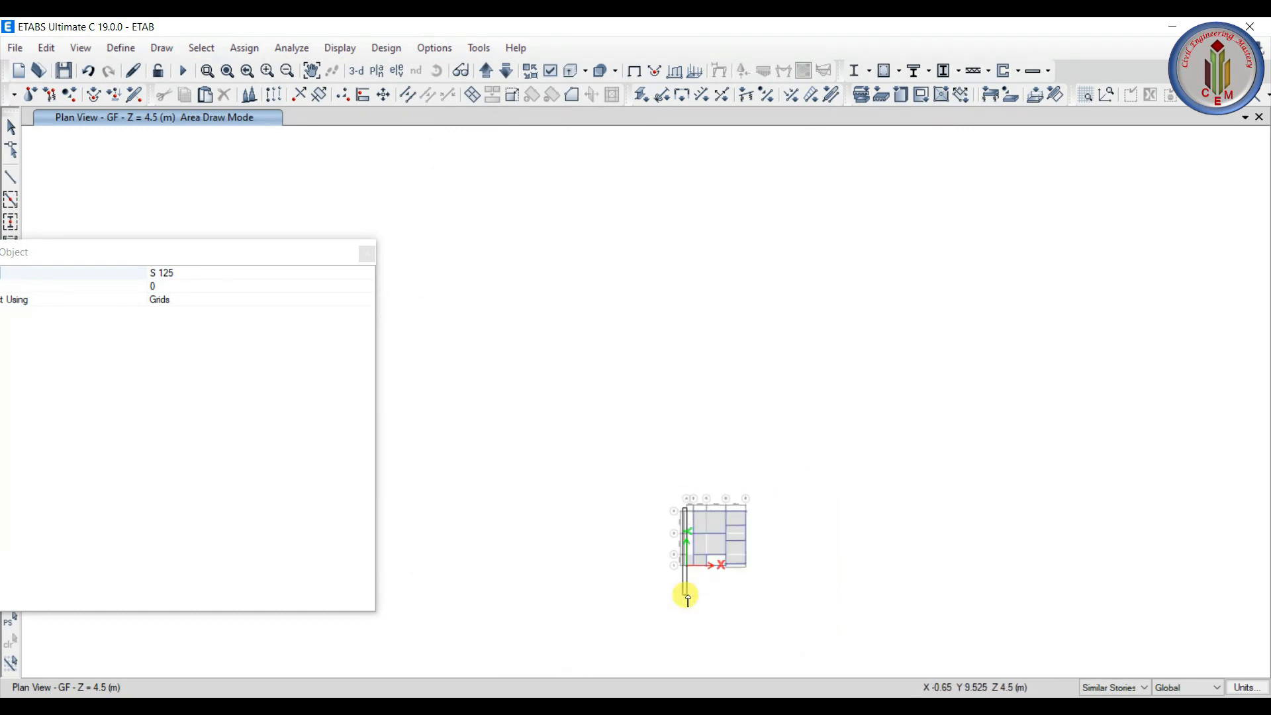
scroll(686, 596, "up", 1)
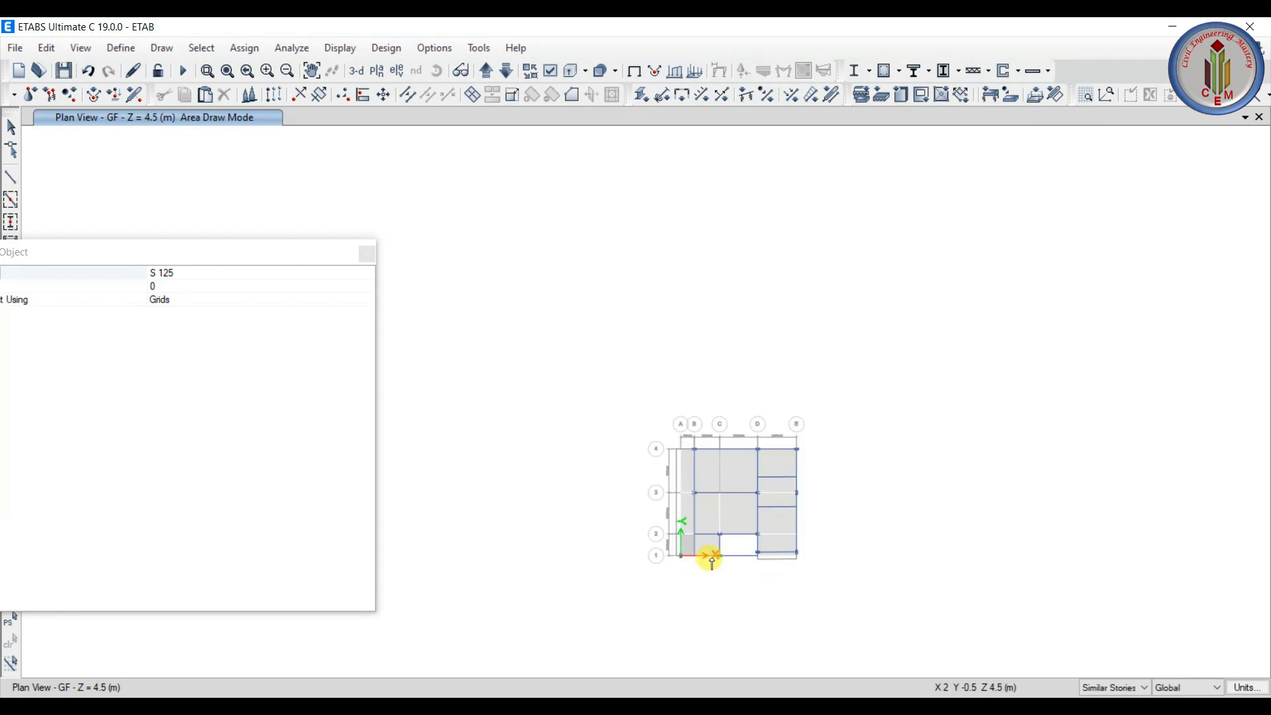
scroll(707, 513, "up", 6)
key("Escape")
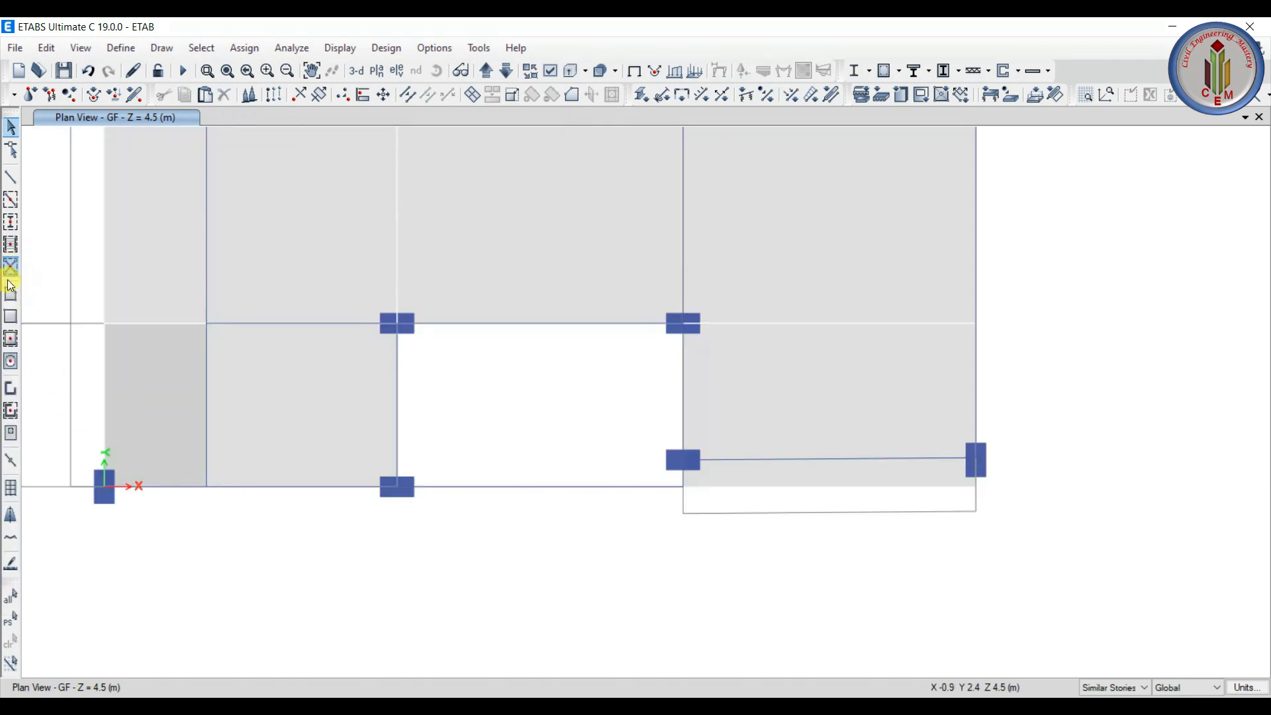
- Draw an S 125 floor slab over the narrow strip projecting past grid 1 between grids D and E
left_click(11, 272)
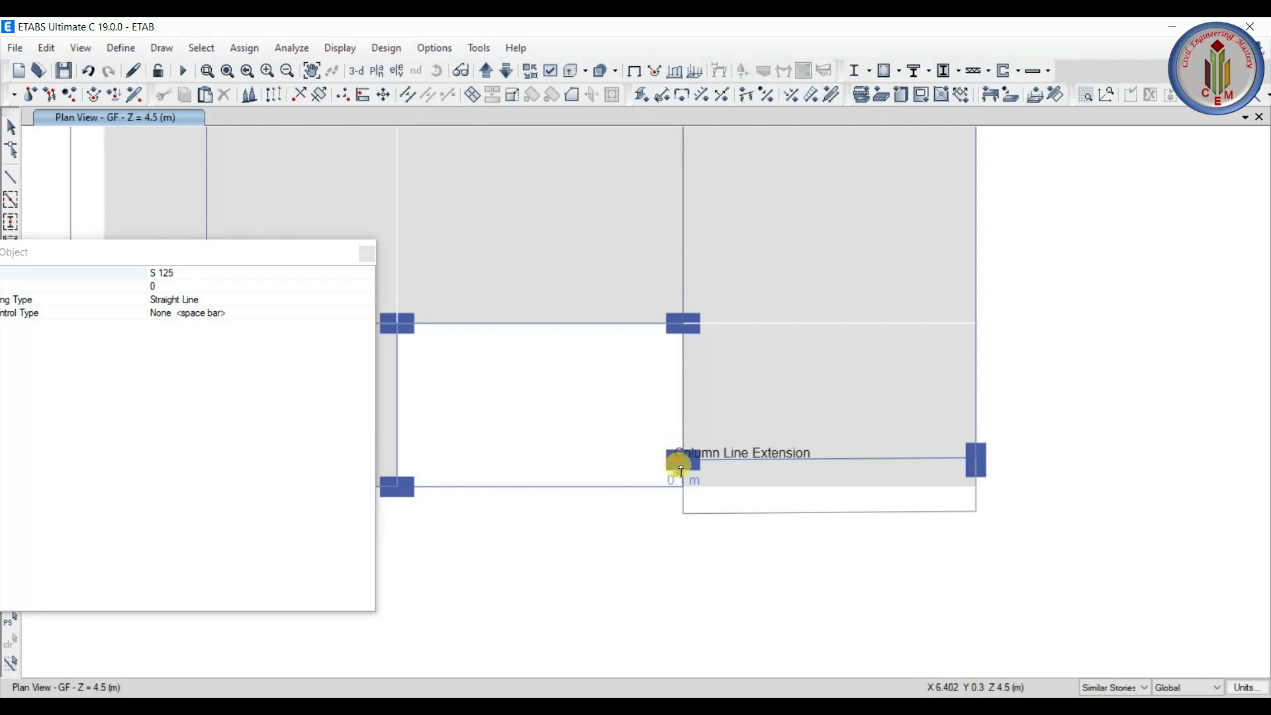
left_click(683, 491)
left_click(685, 512)
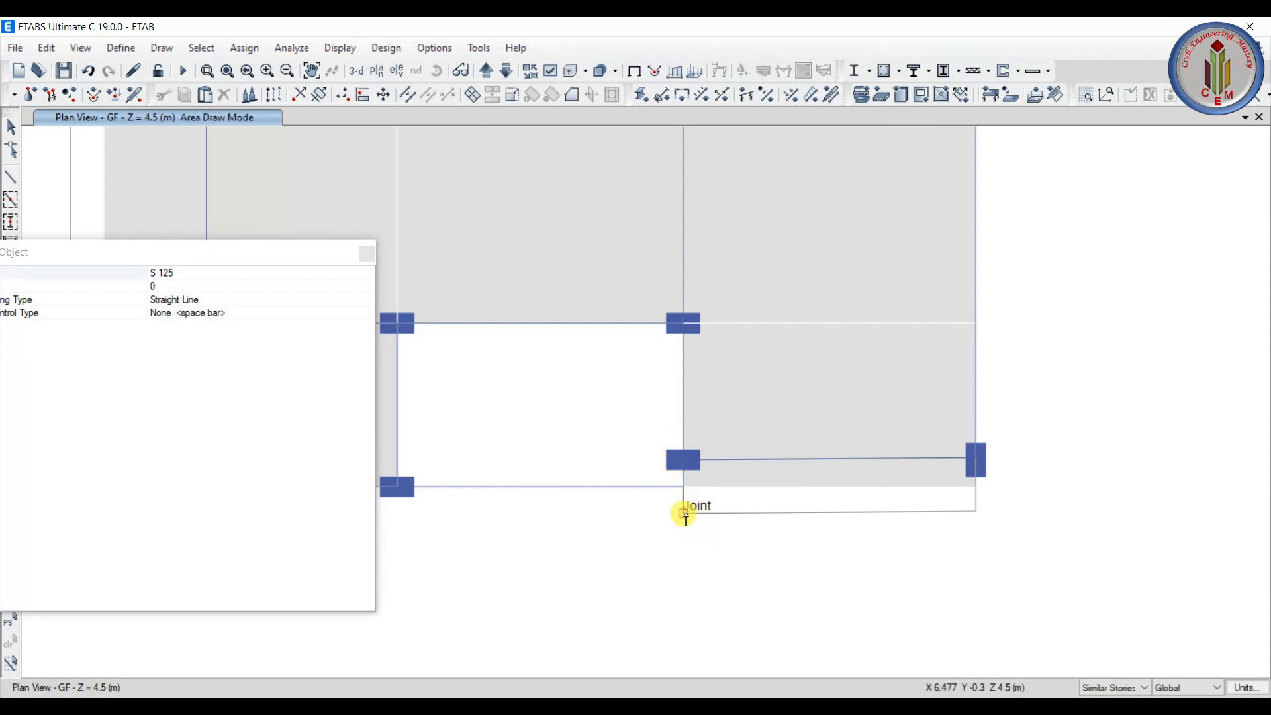
left_click(978, 513)
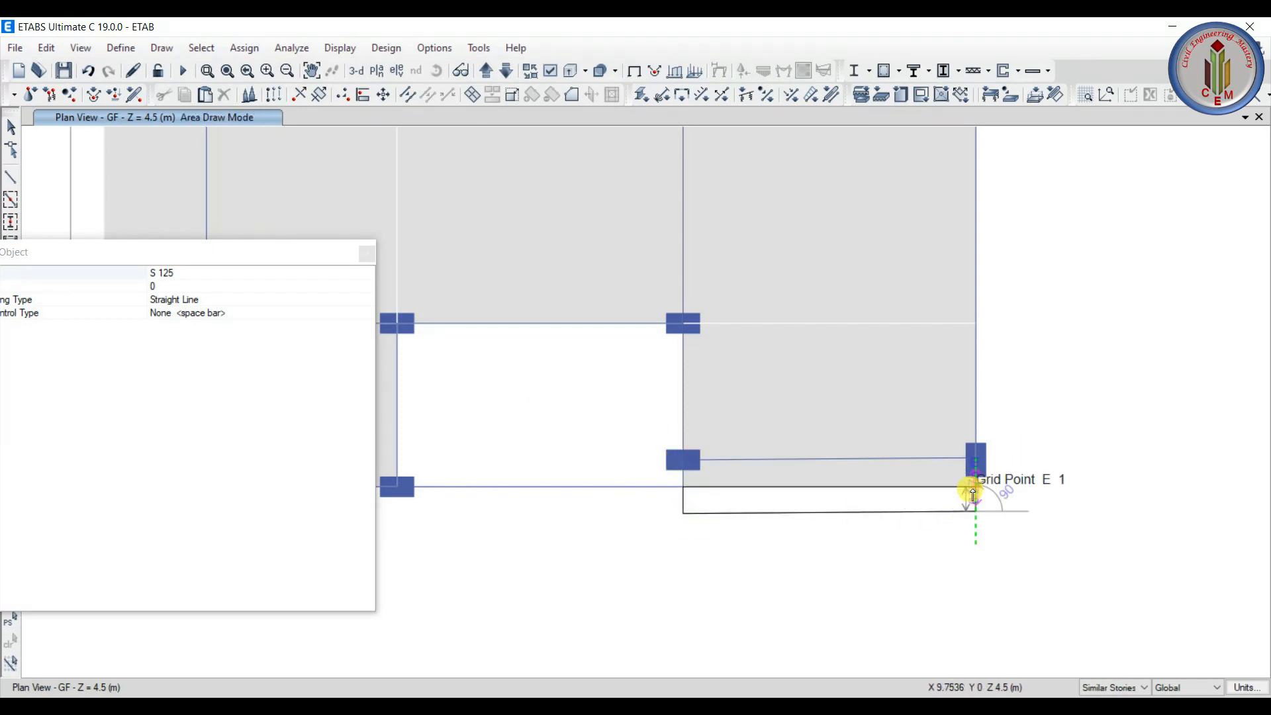
left_click(978, 493)
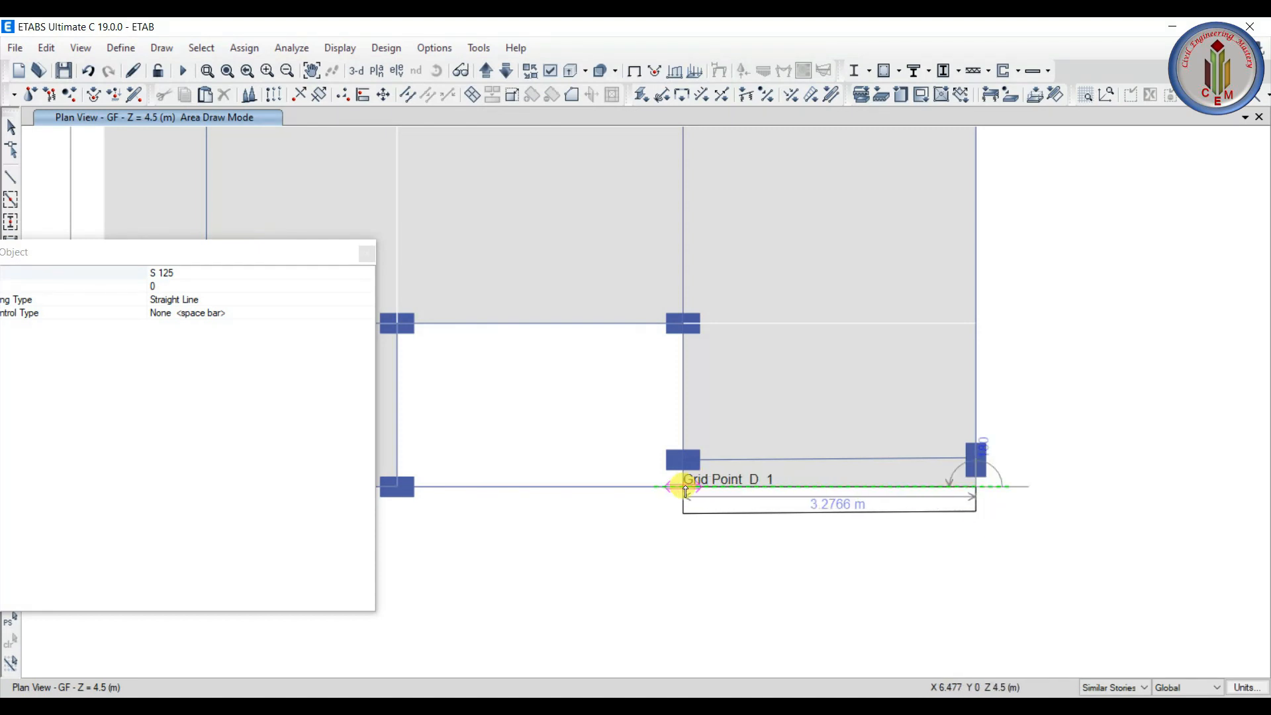
double_click(684, 490)
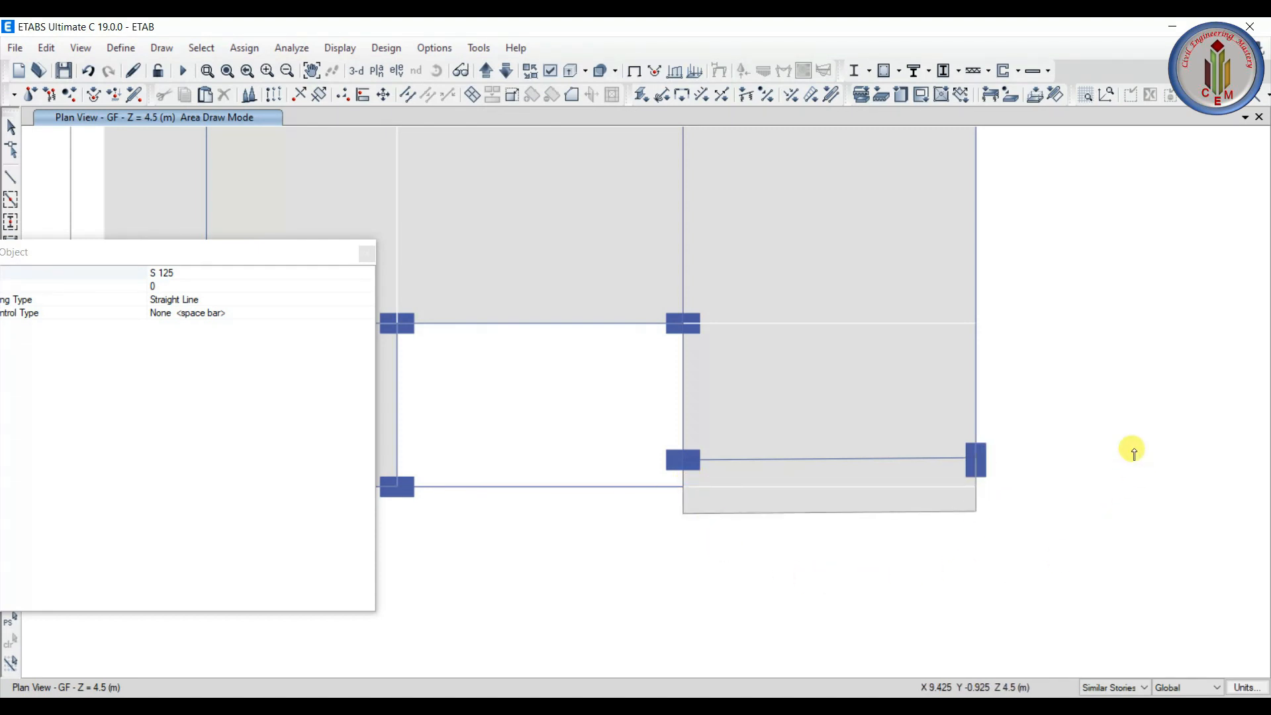
- Draw an S 125 floor slab over the narrow strip projecting outside grid A, from grid 4 down to grid 1
scroll(1130, 449, "down", 3)
scroll(1004, 501, "down", 1)
scroll(858, 246, "up", 3)
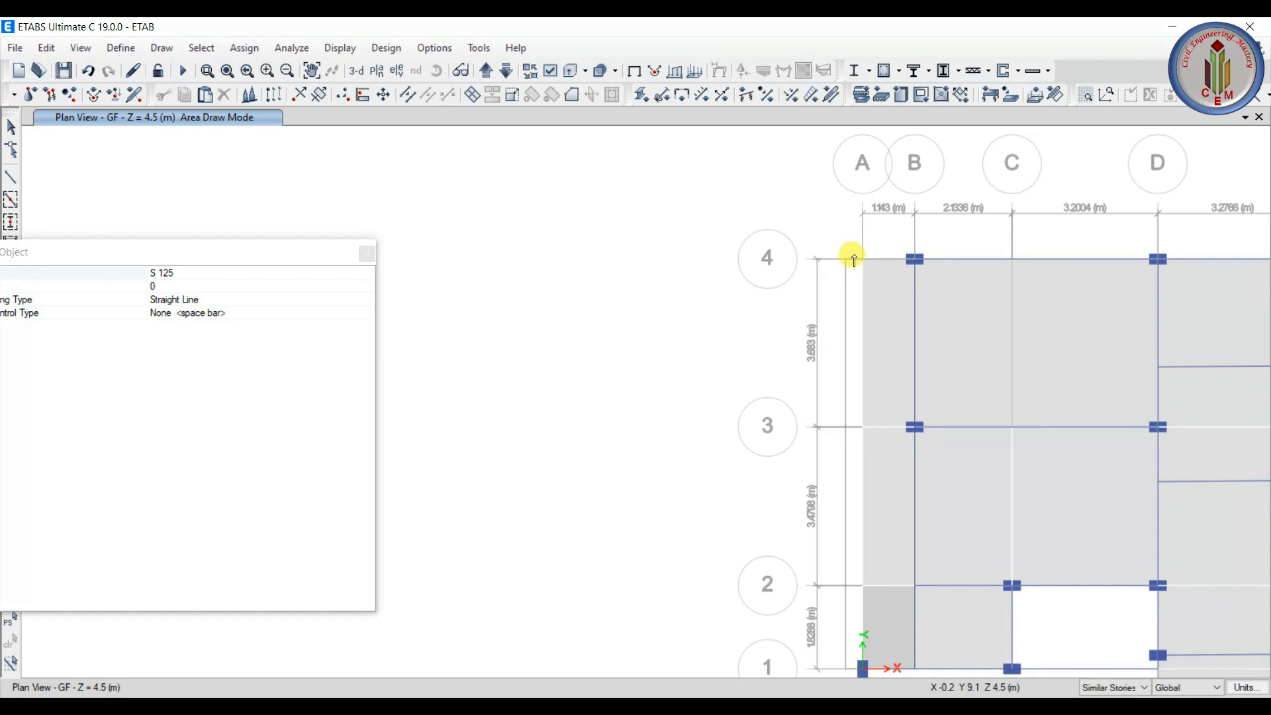
scroll(845, 264, "down", 2)
scroll(860, 468, "up", 6)
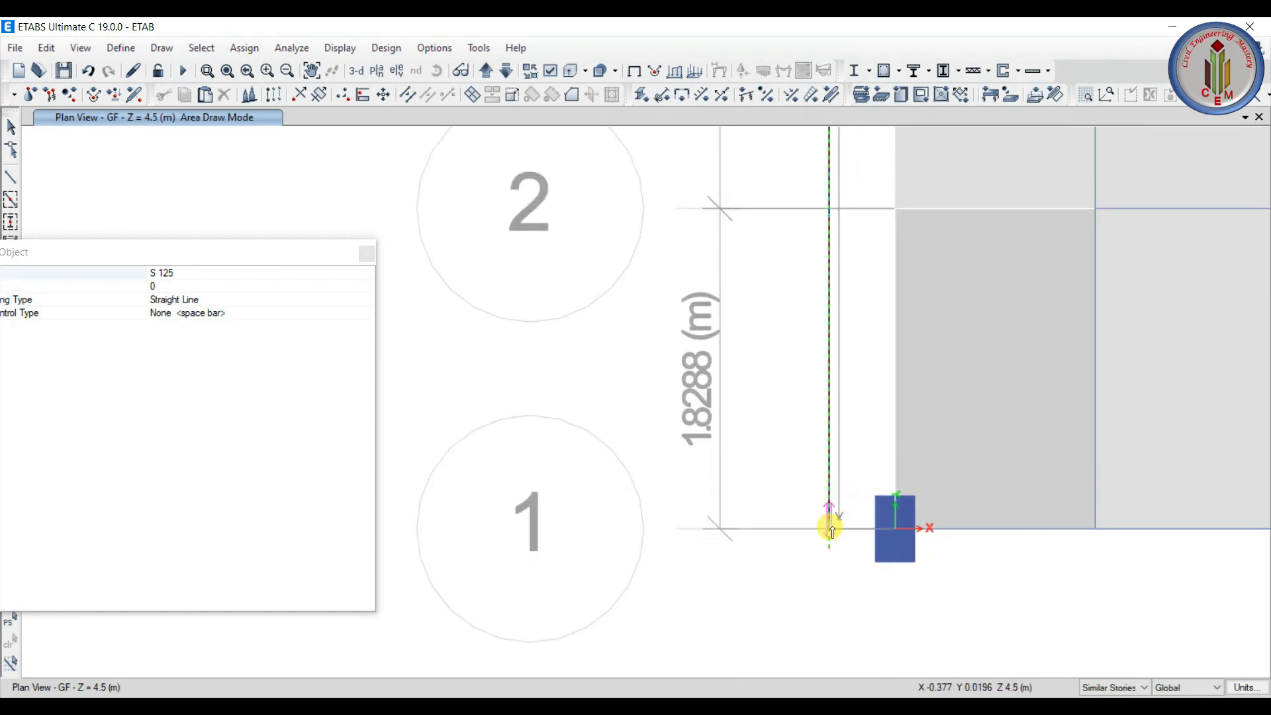
left_click(896, 527)
scroll(896, 528, "down", 3)
middle_click_drag(891, 159, 809, 319)
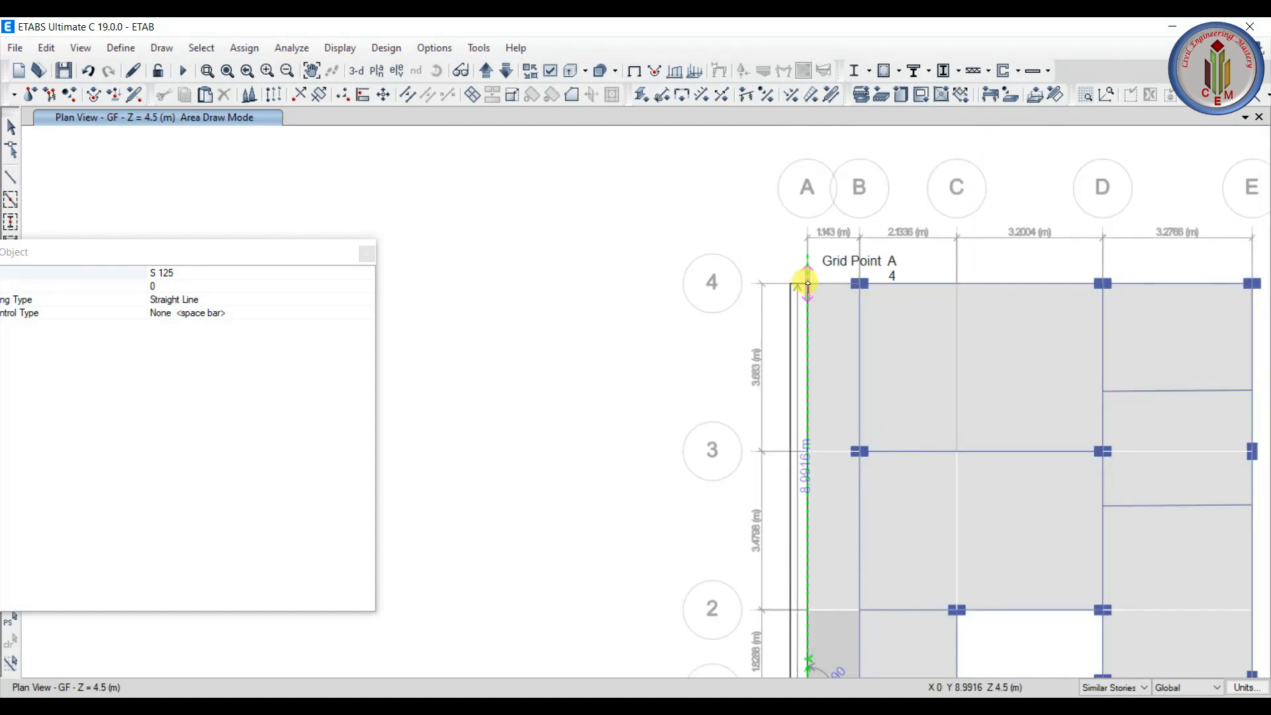
scroll(809, 284, "up", 3)
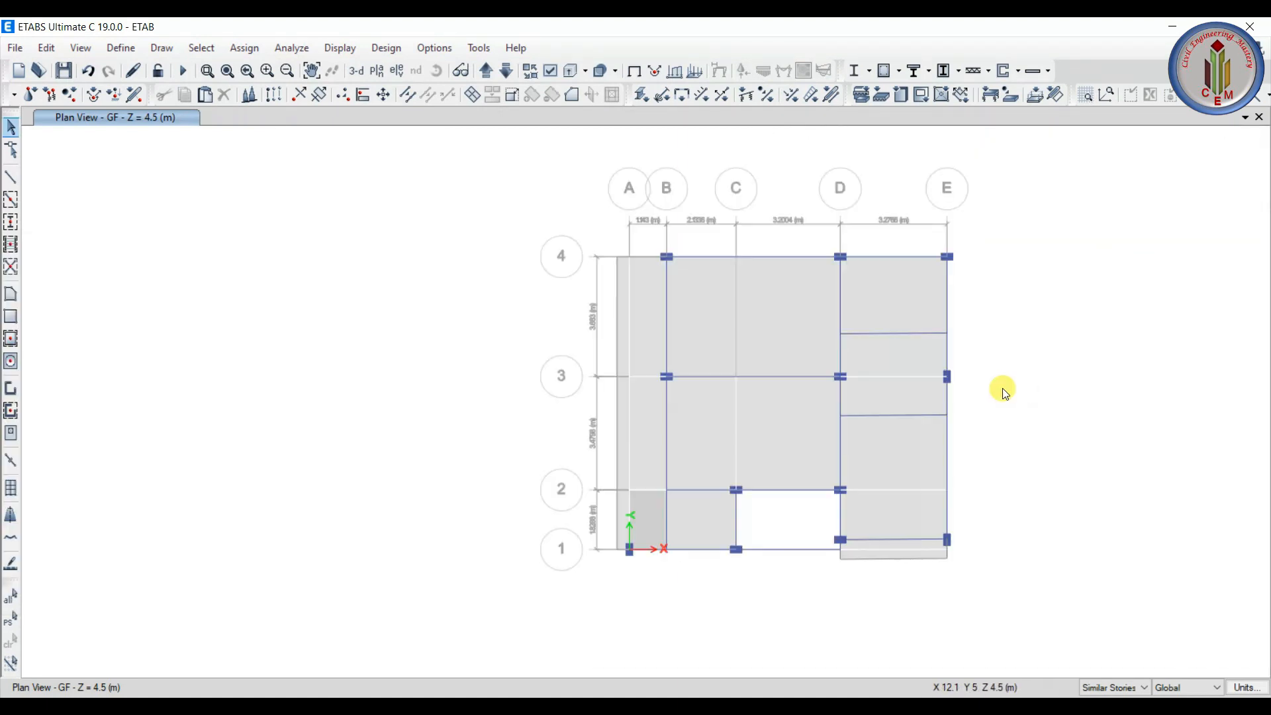
- Merge the two floor slabs between grids B–C and C–D, in the bay between grids 2–3, into one shell
scroll(1005, 394, "up", 2)
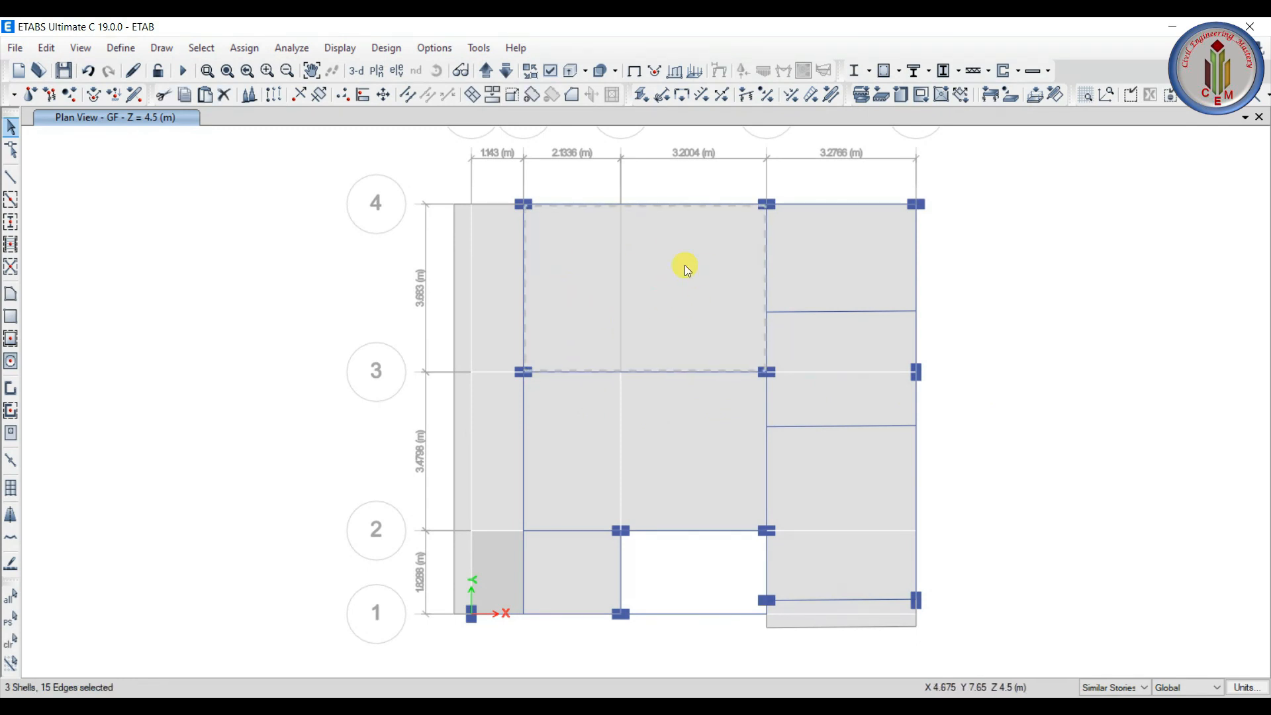
left_click(702, 442)
key("Escape")
left_click(600, 437)
left_click(698, 435)
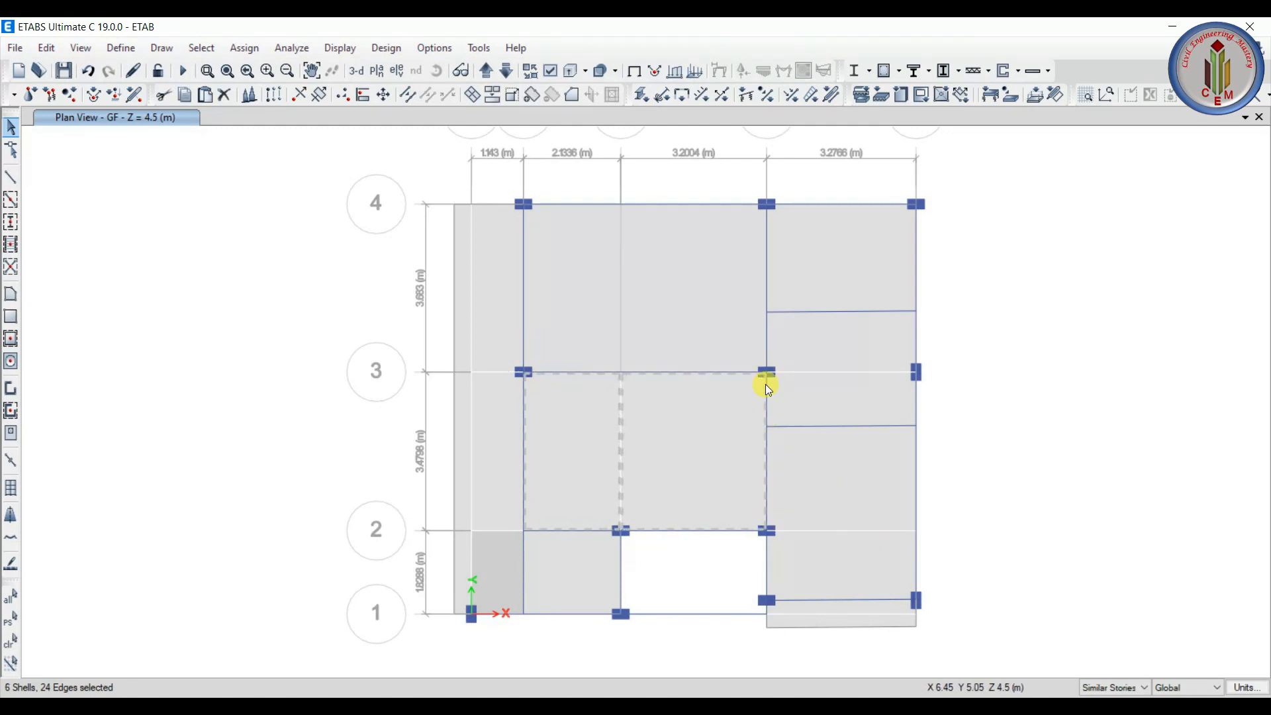
middle_click_drag(662, 482, 650, 446)
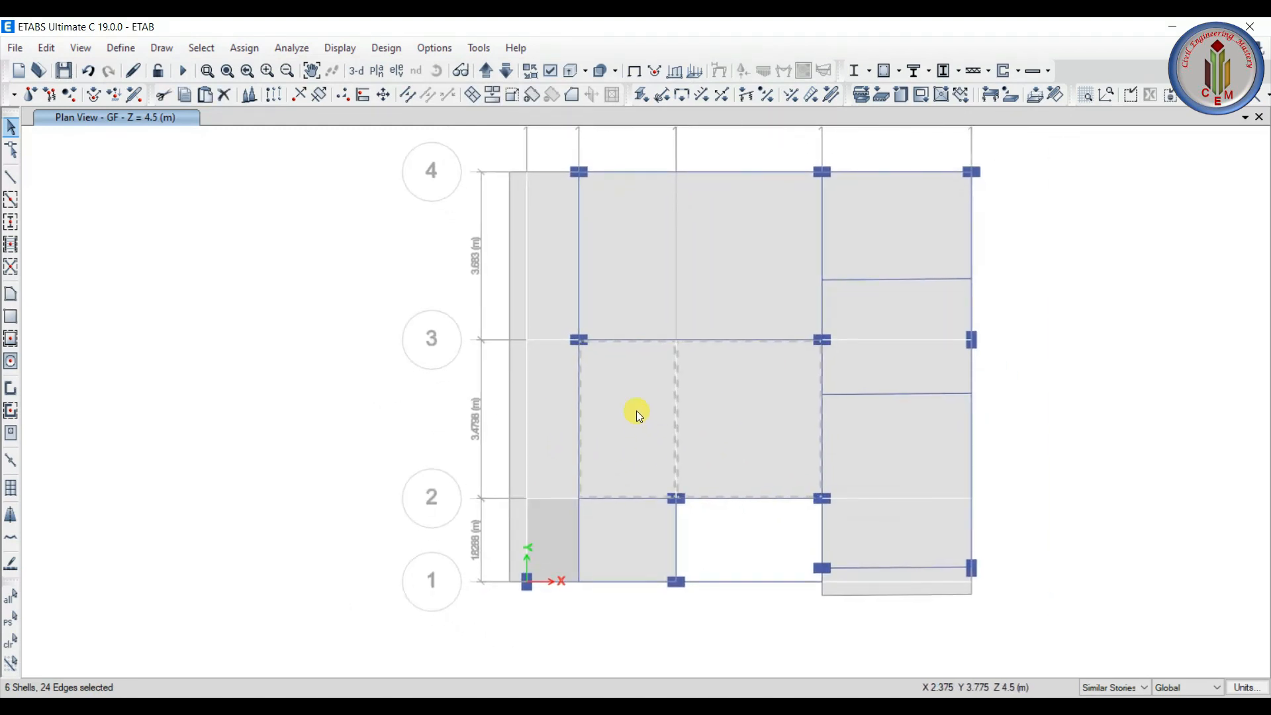
left_click(47, 53)
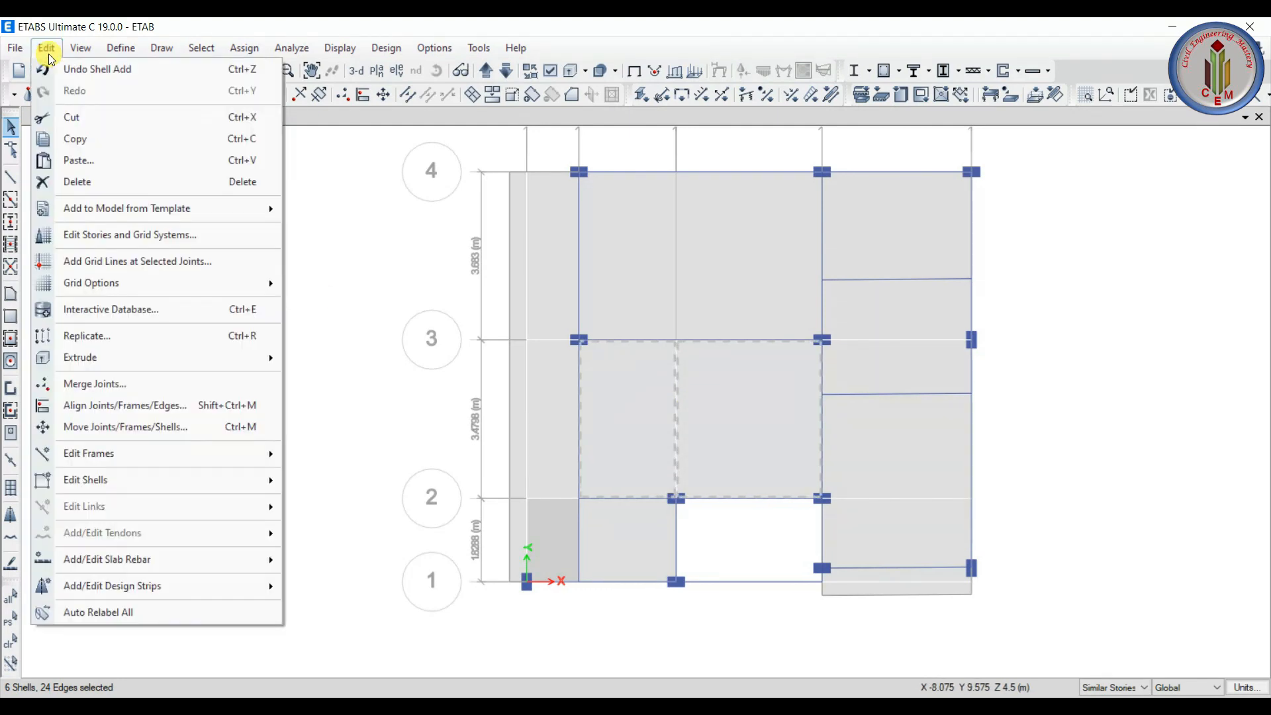
mouse_move(100, 463)
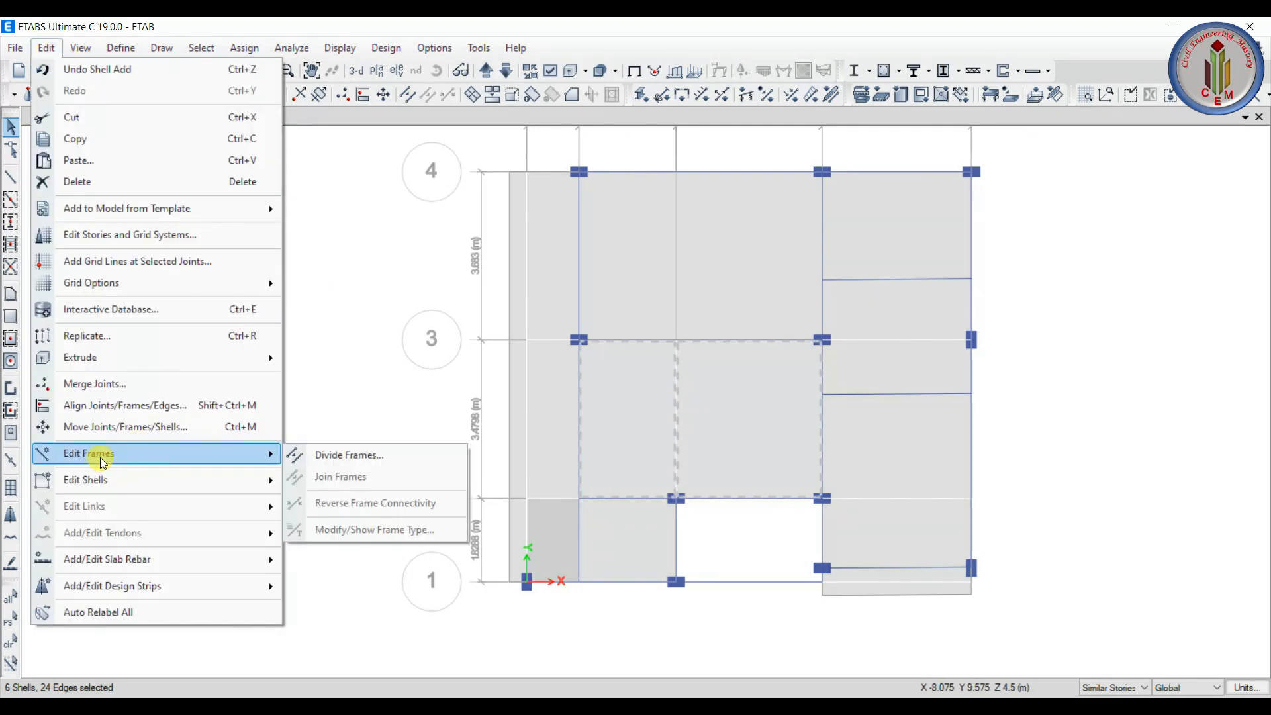
mouse_move(119, 484)
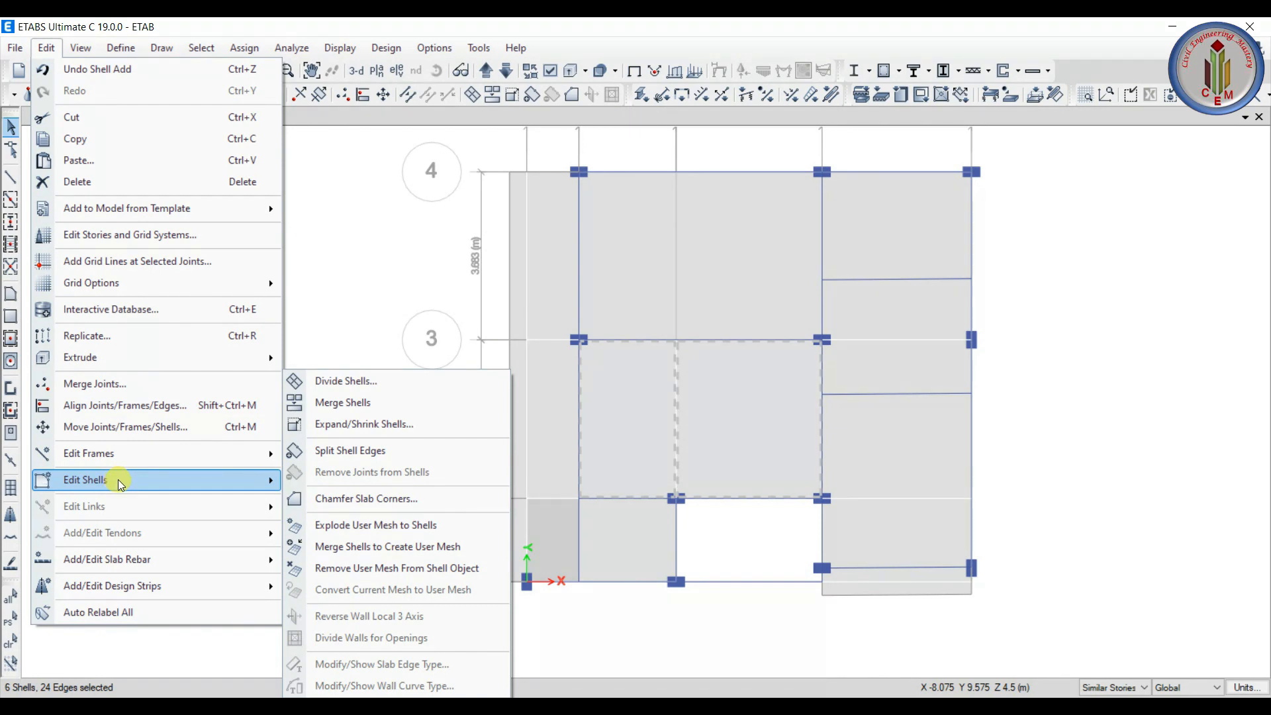
left_click(360, 405)
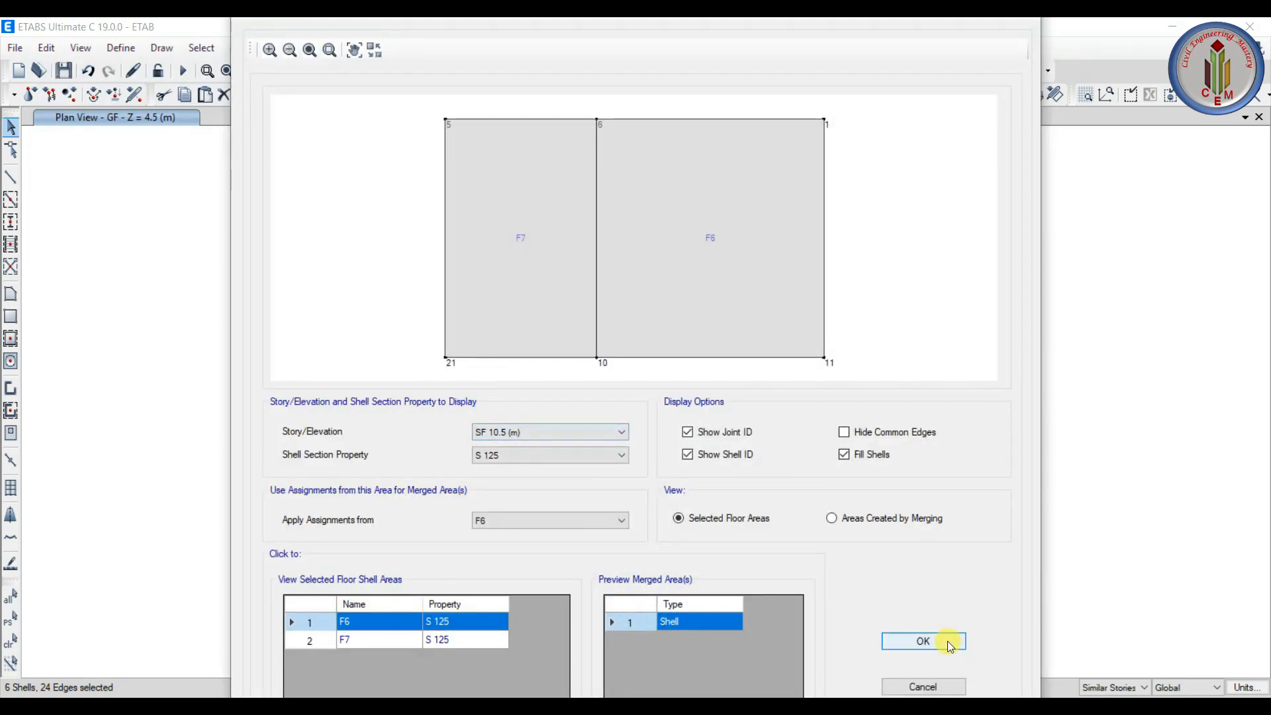
left_click(941, 640)
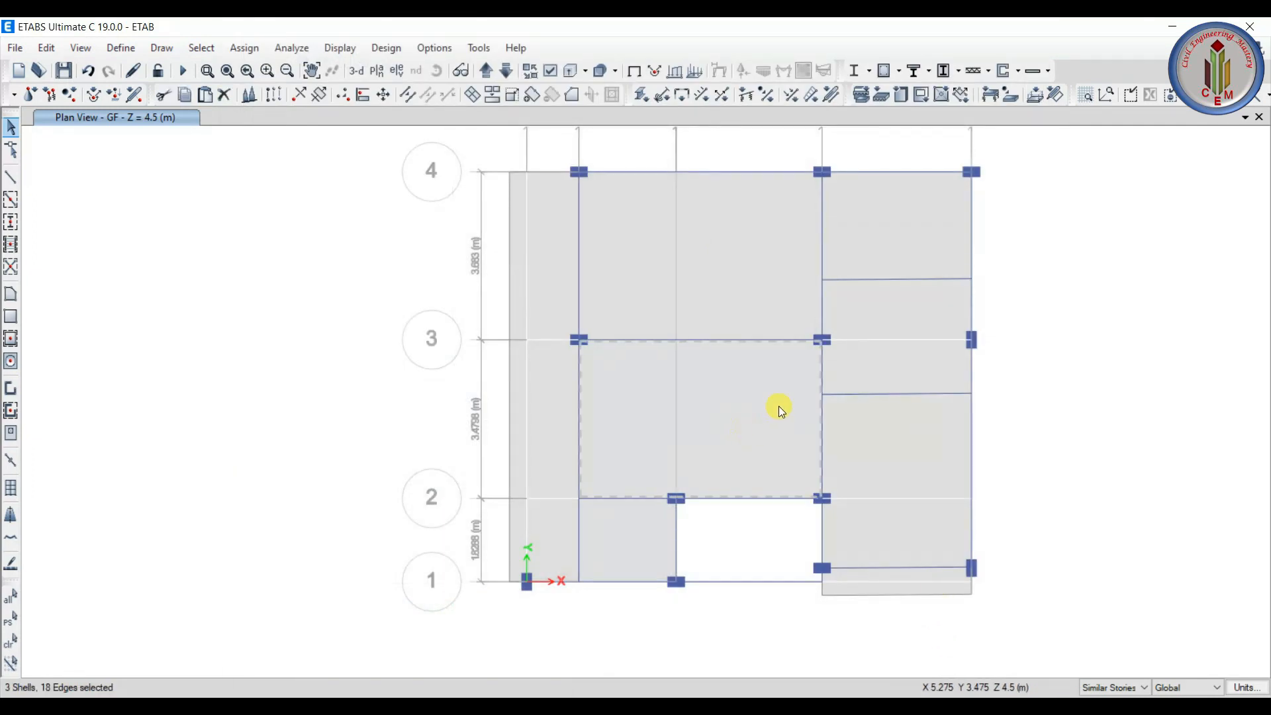
left_click(758, 418)
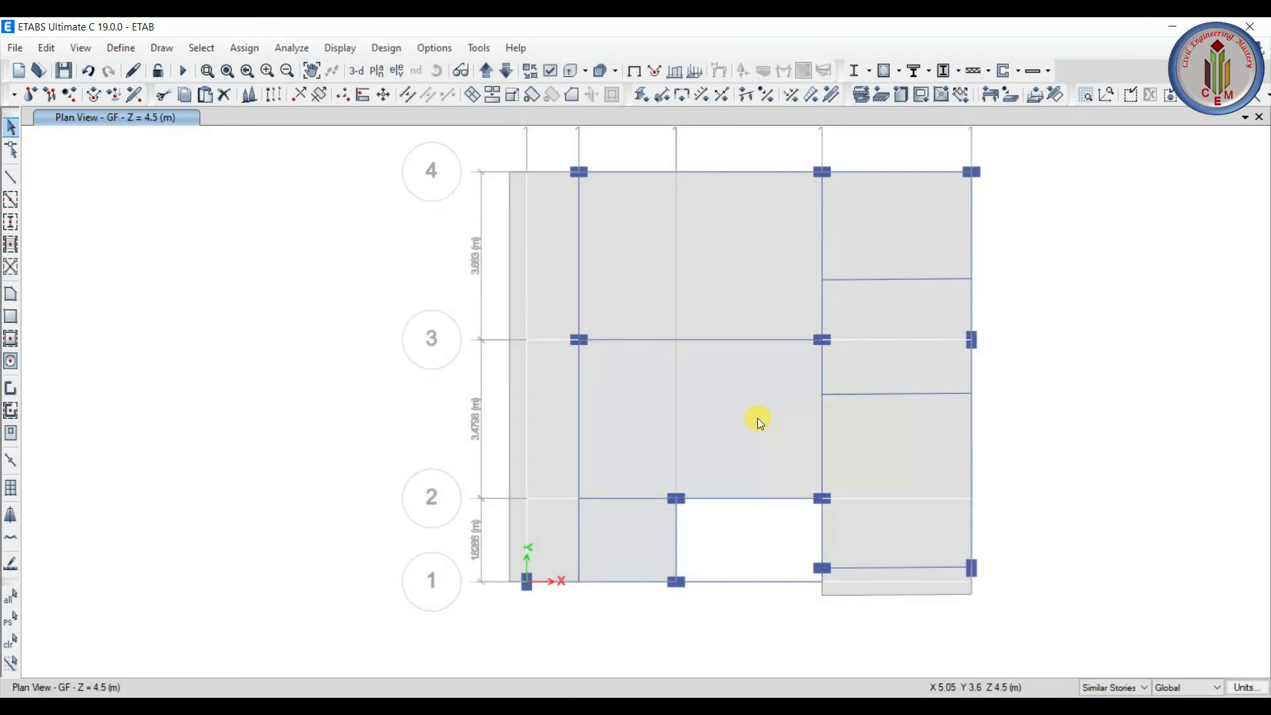
- Merge the three A–B slabs and the projecting strip outside grid A into one shell from grid 1 to 4
left_click(537, 286)
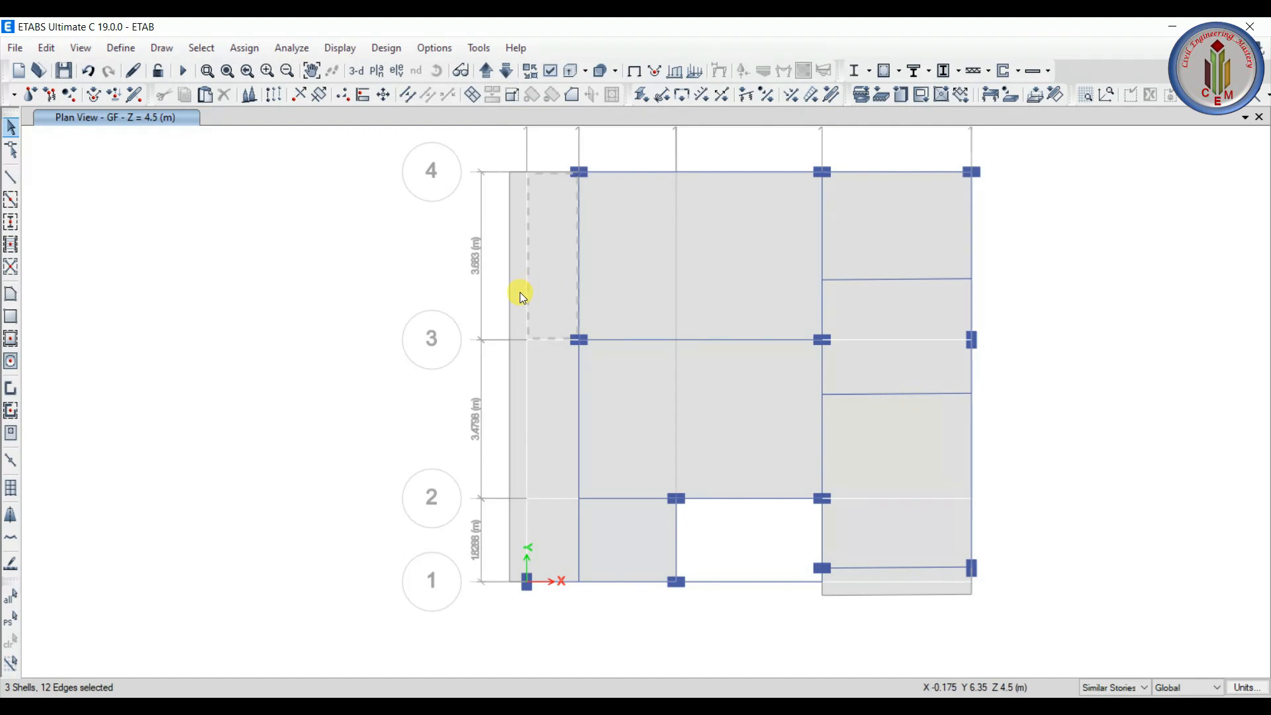
left_click(524, 535)
left_click(556, 545)
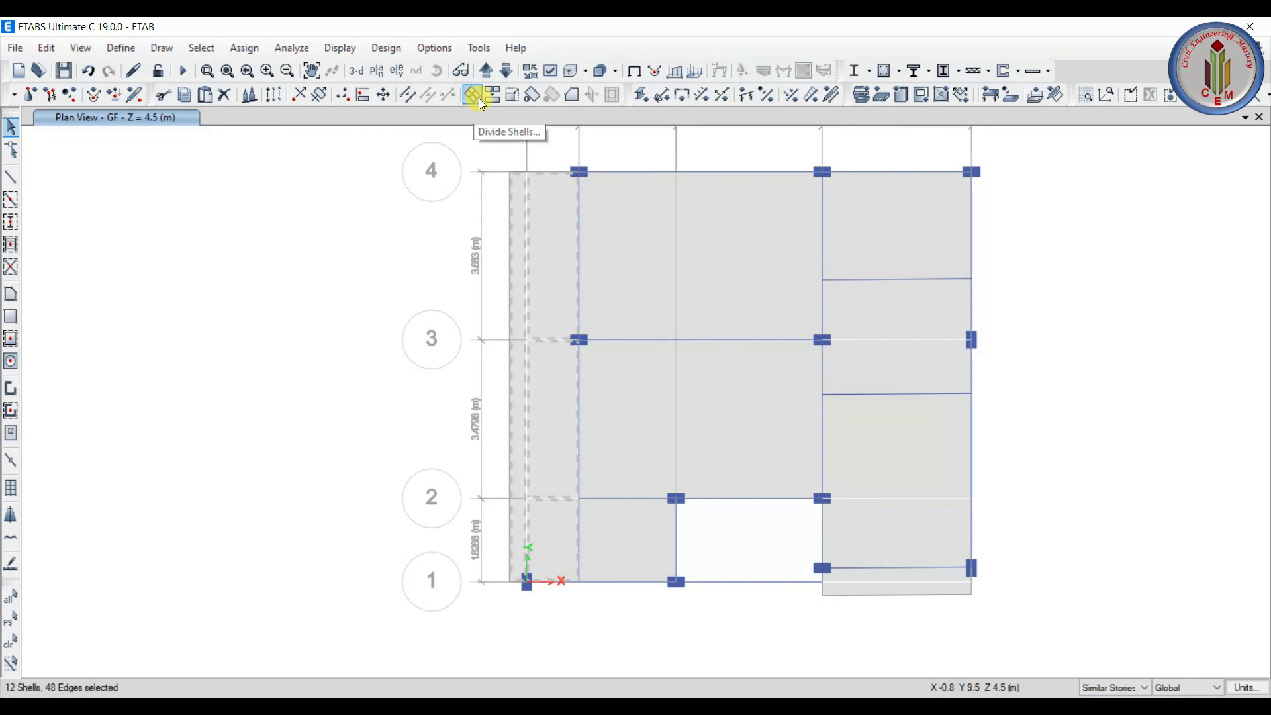
left_click(495, 99)
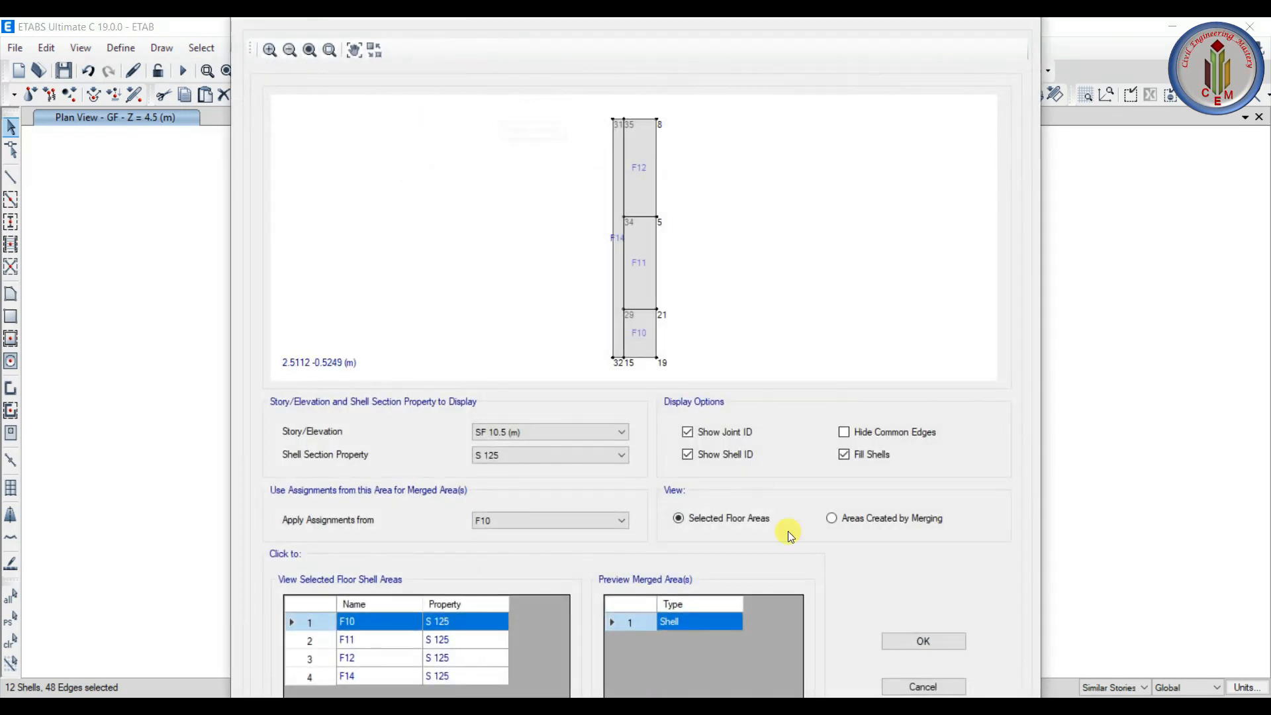
left_click(925, 640)
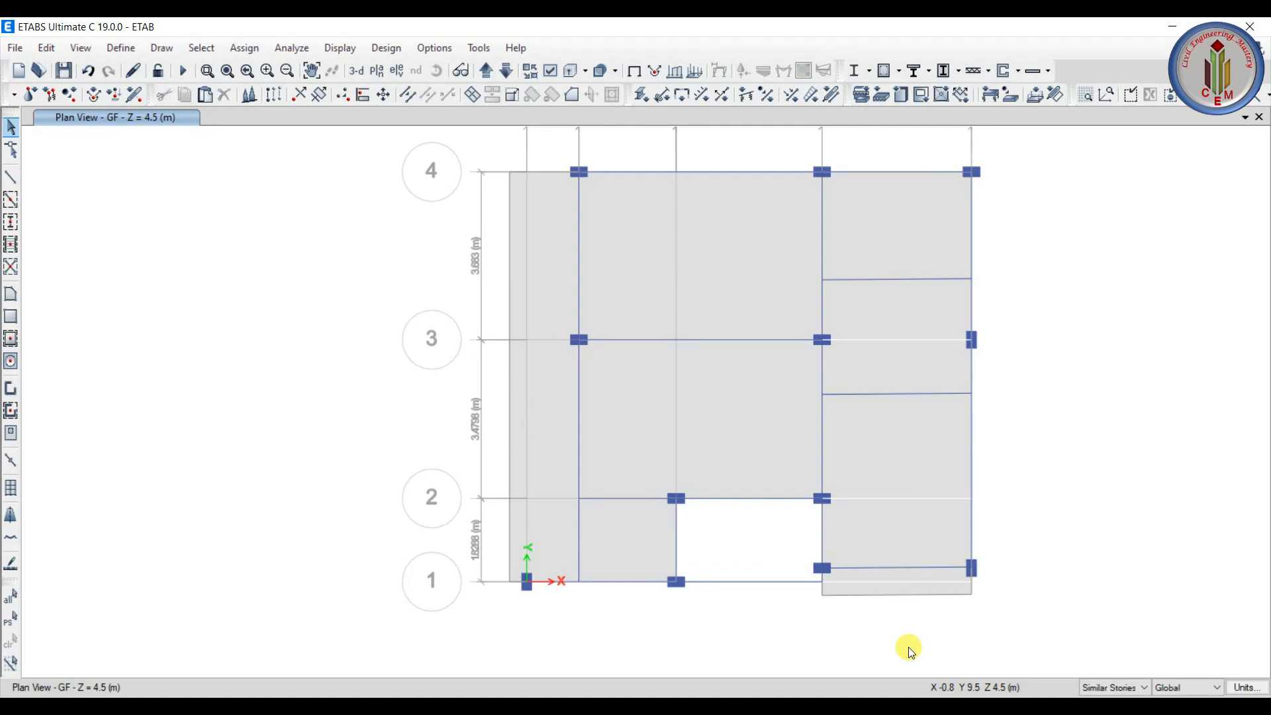
left_click(563, 432)
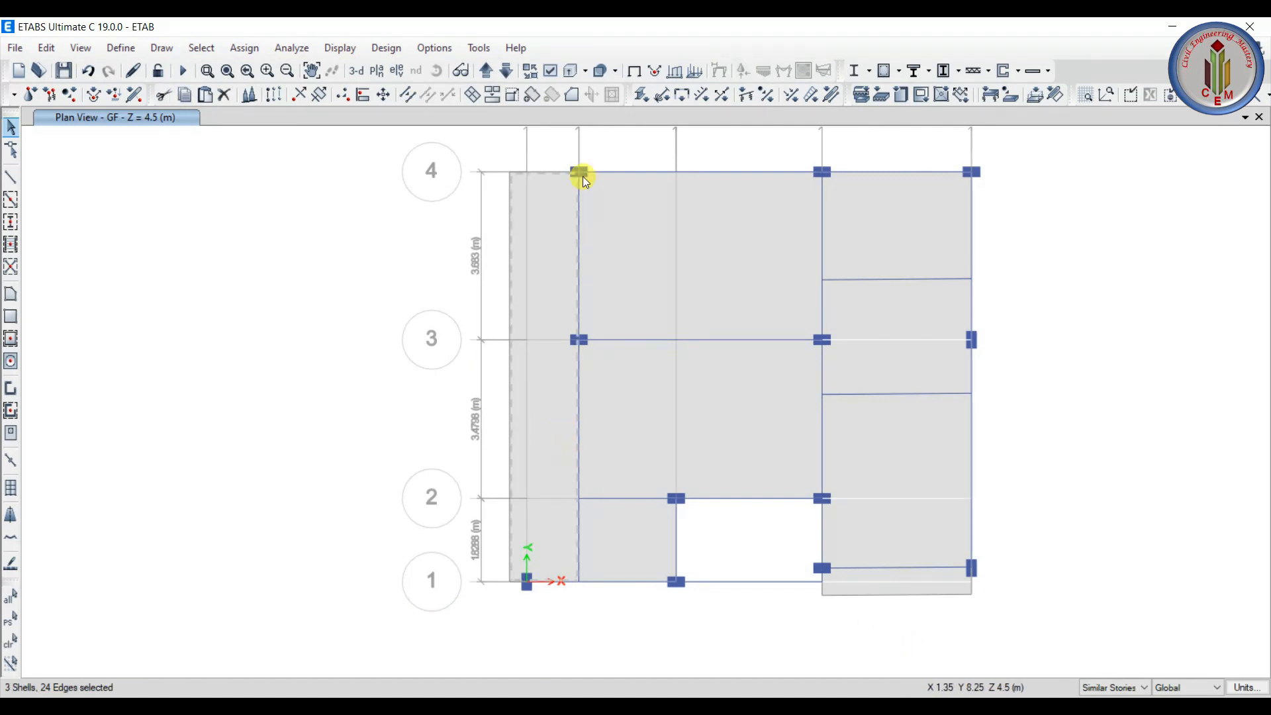
left_click(559, 418)
- Divide the floor slab between grids D–E and 2–3 along its intermediate beam, cookie-cutting at selected frame objects with frames extended to shell edges
left_click(927, 442)
left_click(911, 429)
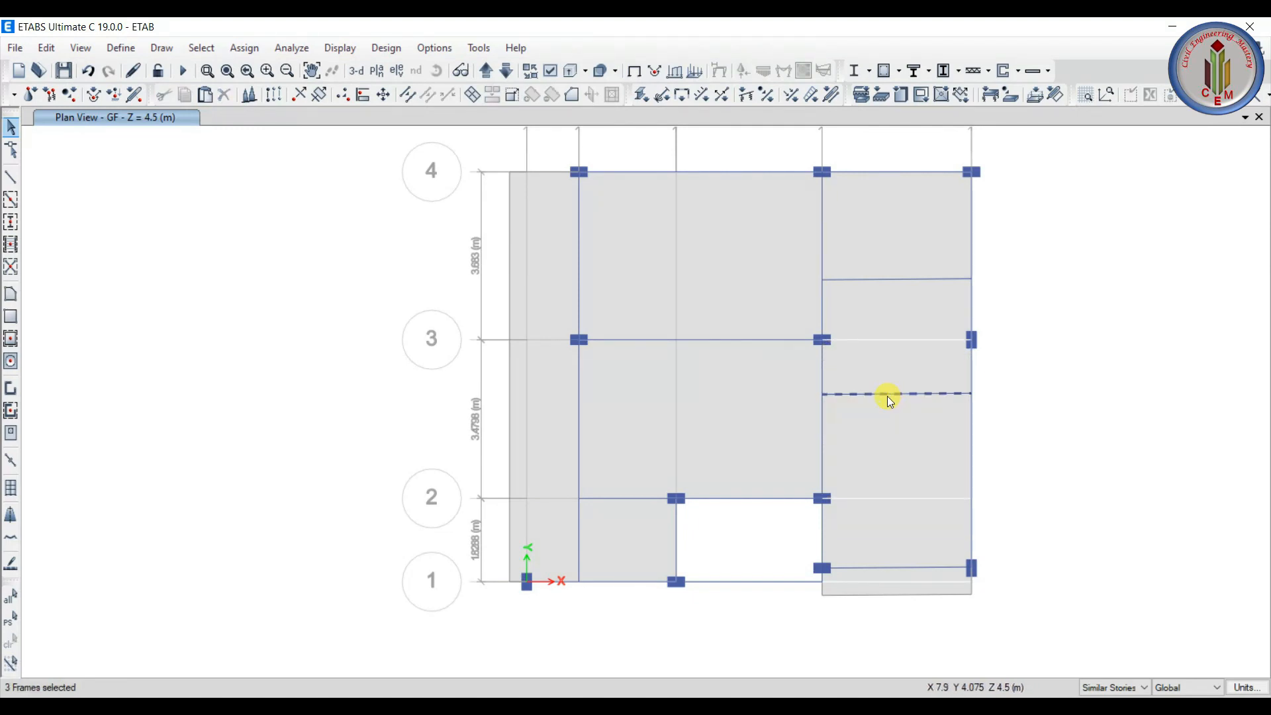
left_click(878, 429)
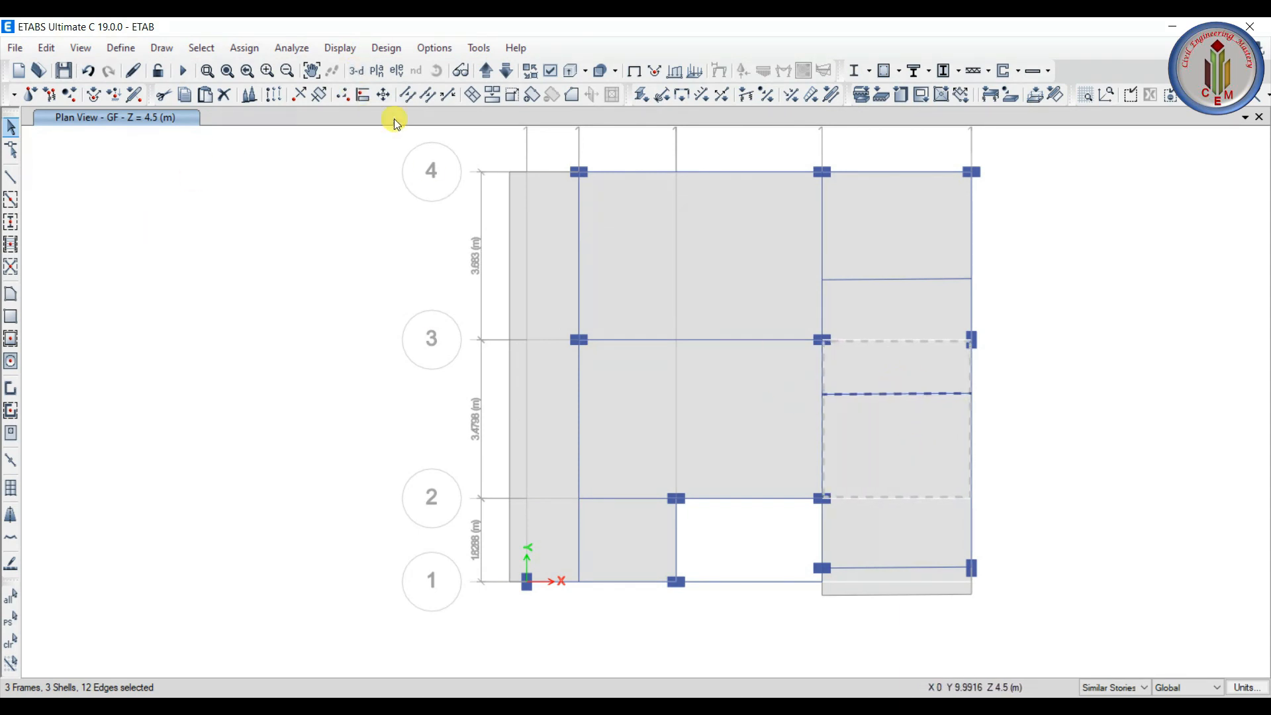
left_click(472, 97)
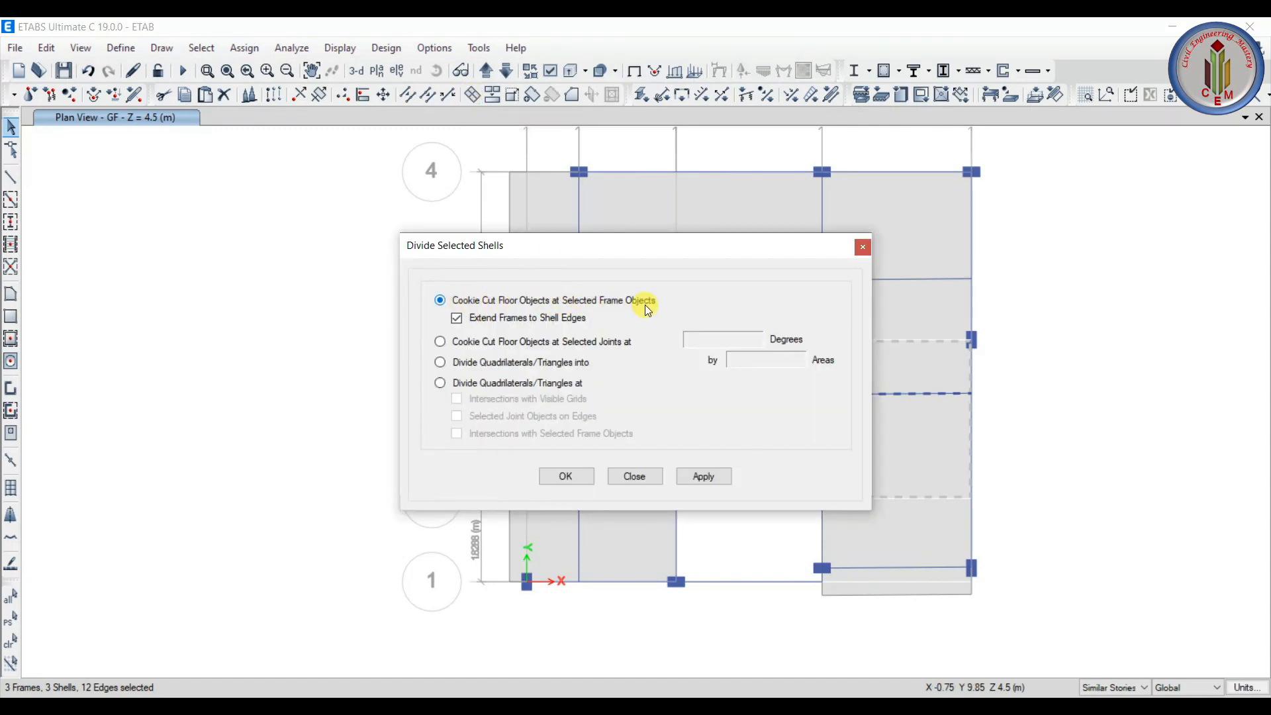
left_click(702, 476)
left_click(577, 477)
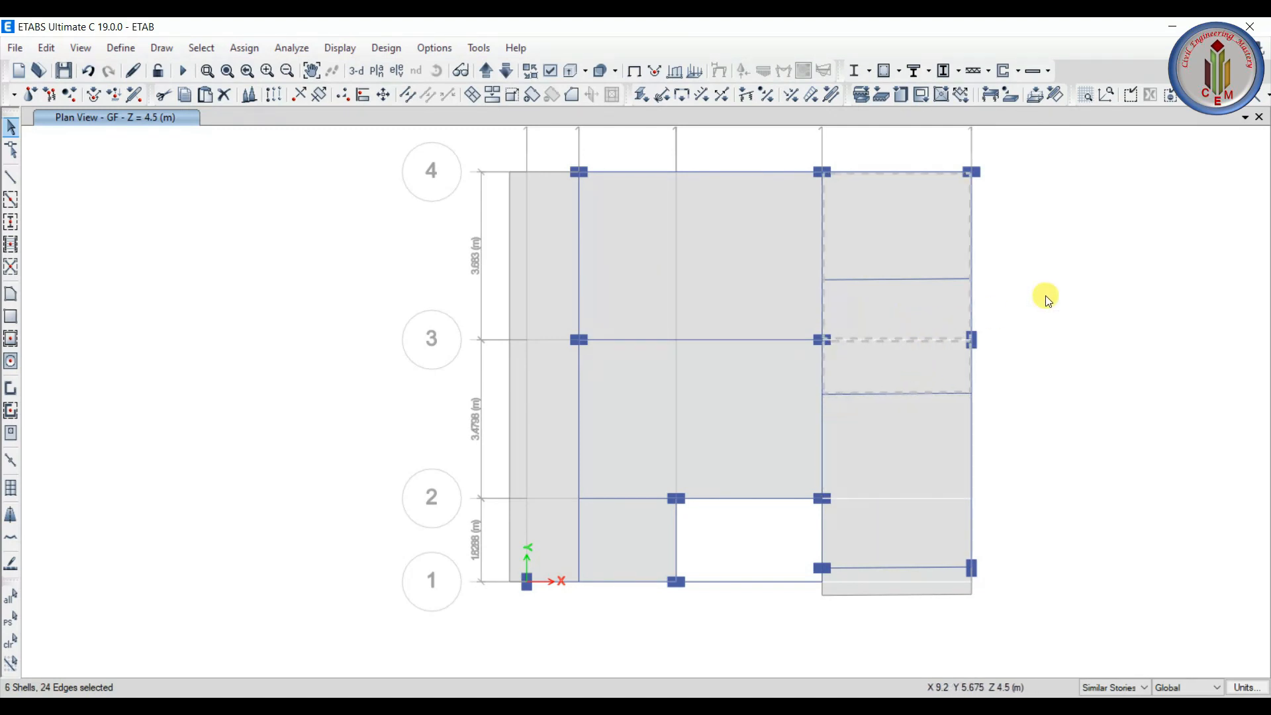
- Divide the D–E slab between grids 3–4 along its intermediate beam and merge the two pieces meeting at grid 3 into one shell
left_click(967, 359)
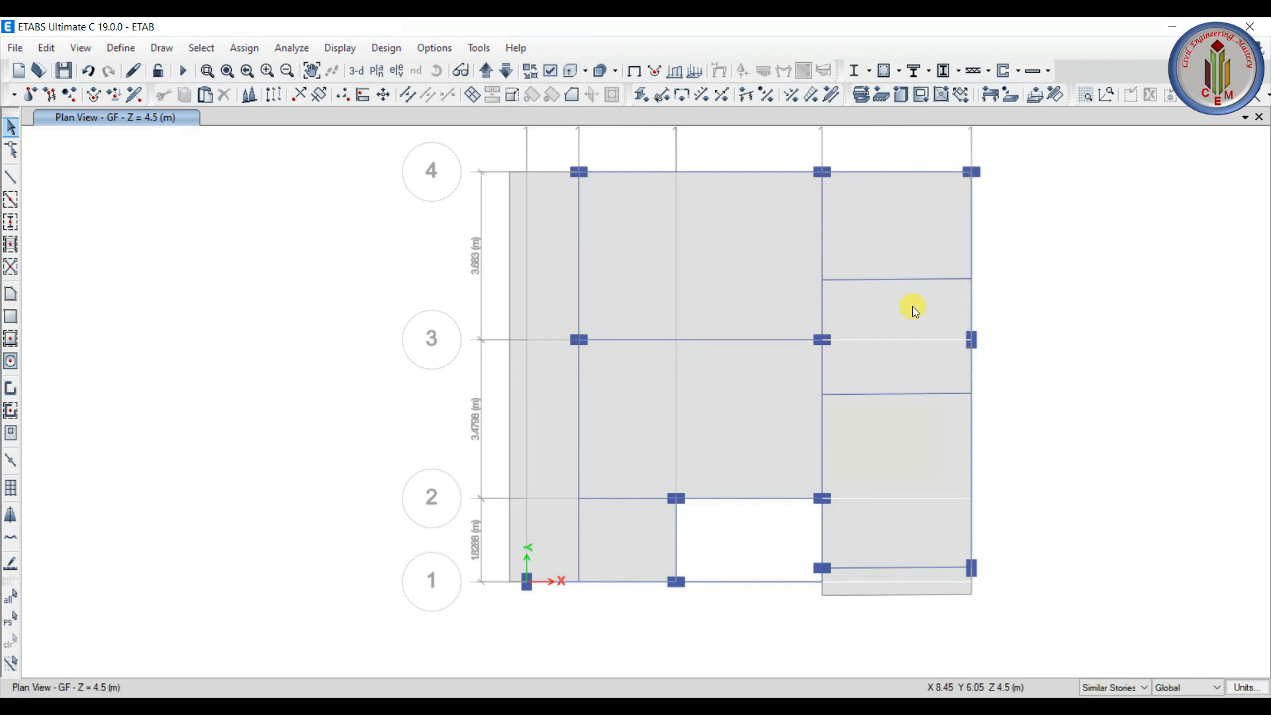
left_click(898, 280)
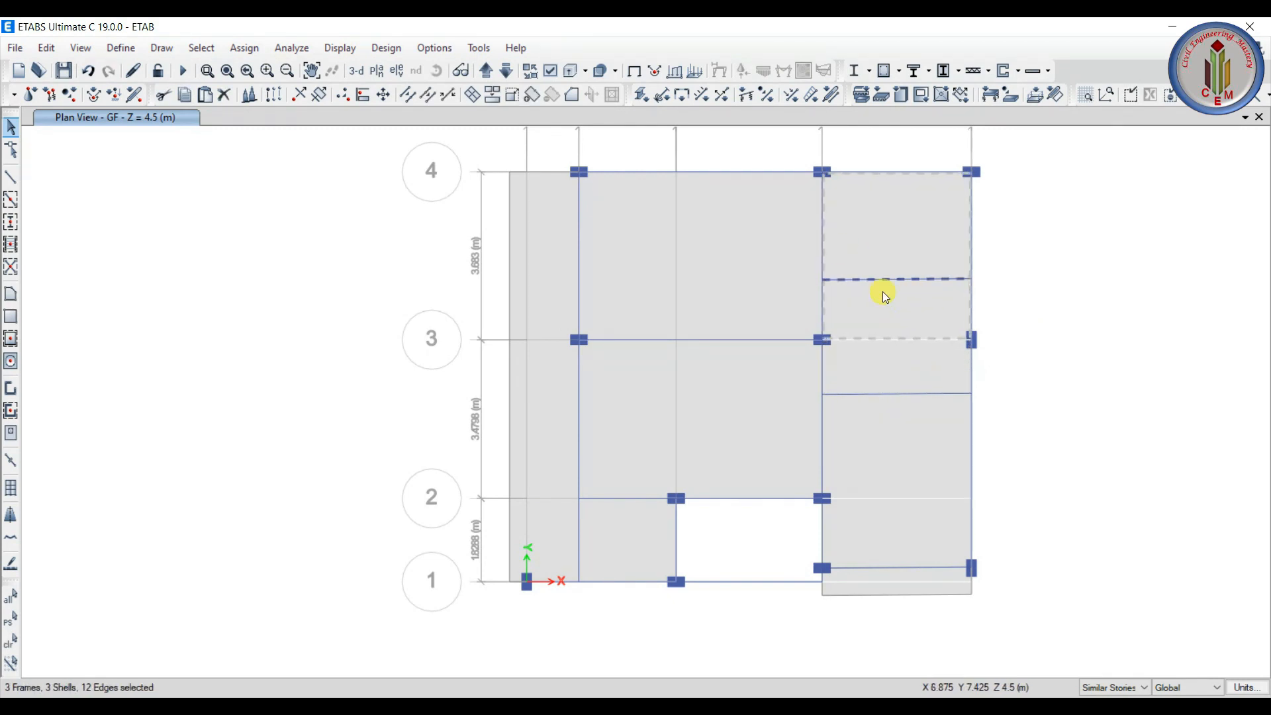
left_click(472, 95)
left_click(699, 478)
left_click(570, 478)
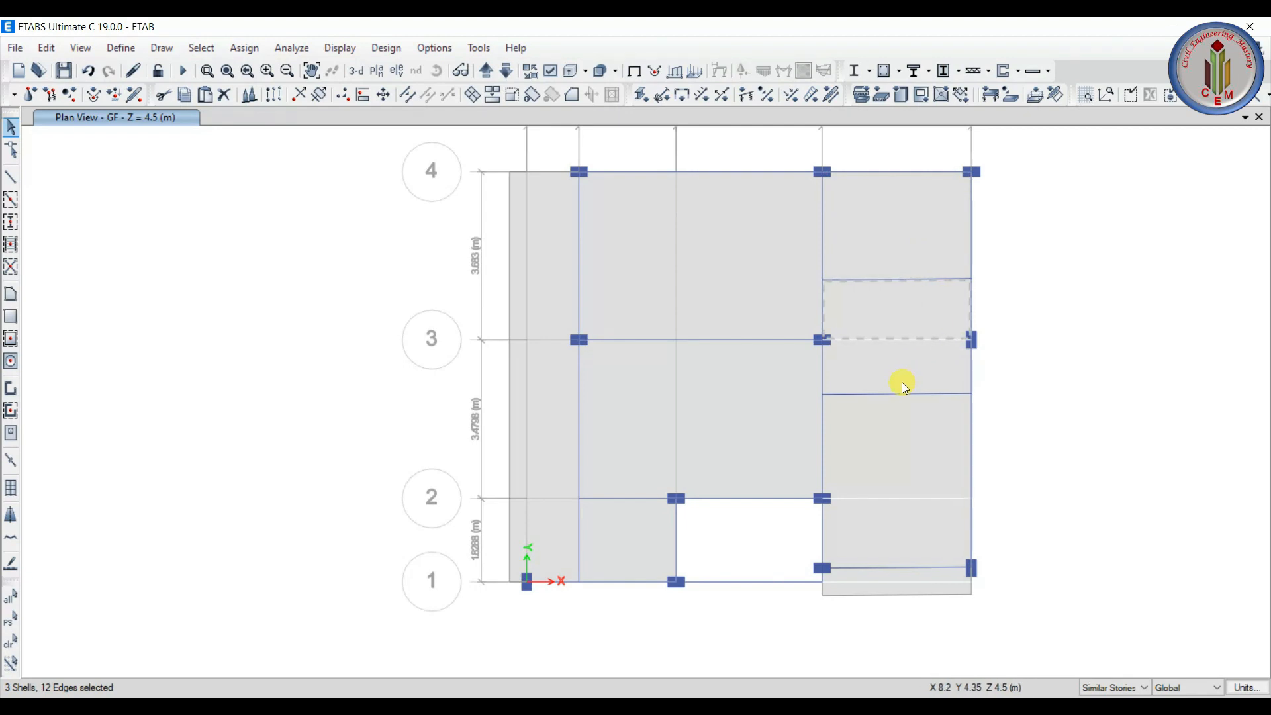
left_click(492, 97)
left_click(906, 641)
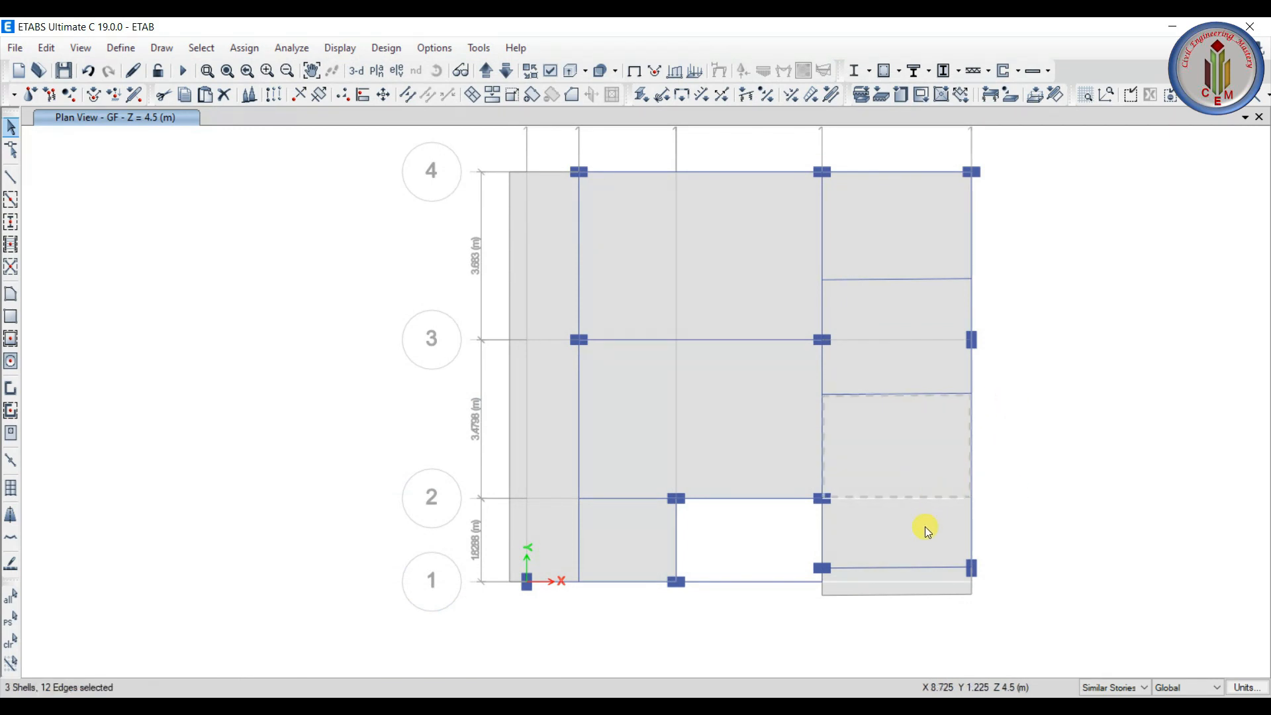
- Divide the D–E floor slab between grids 1–2 along the beam just inside grid 1
left_click(948, 498)
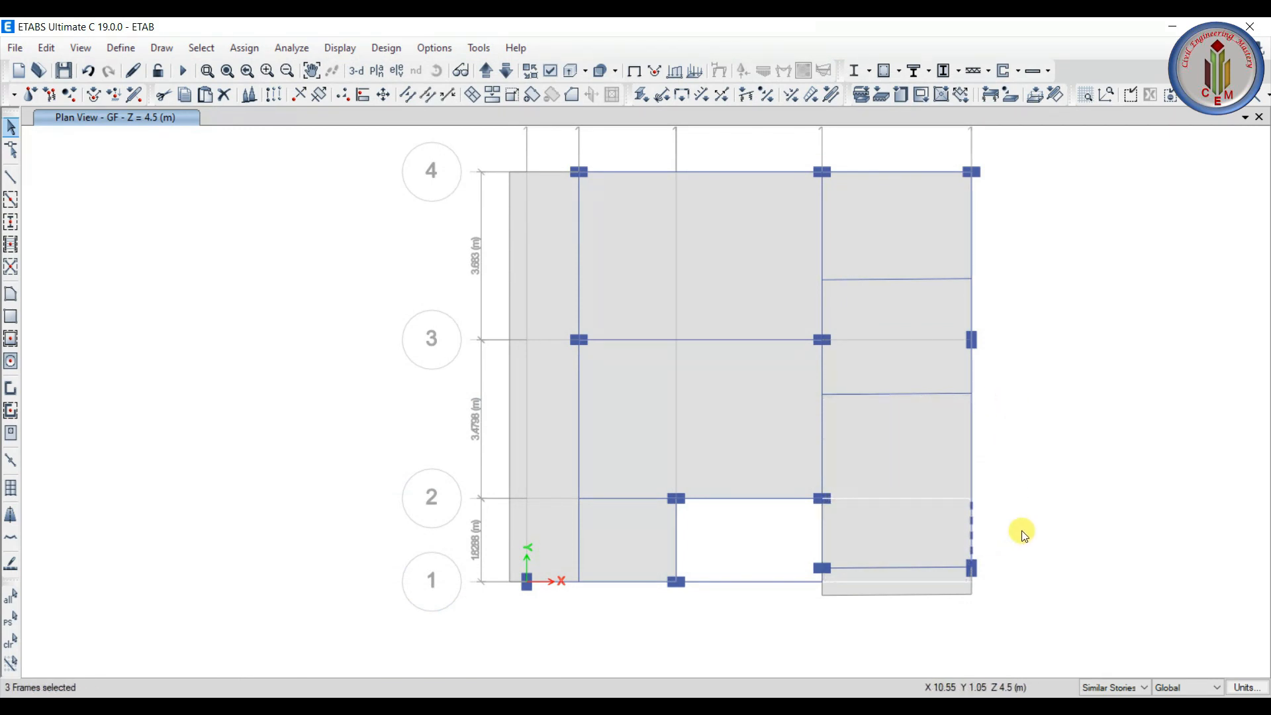
middle_click_drag(1022, 530, 959, 397)
left_click(825, 431)
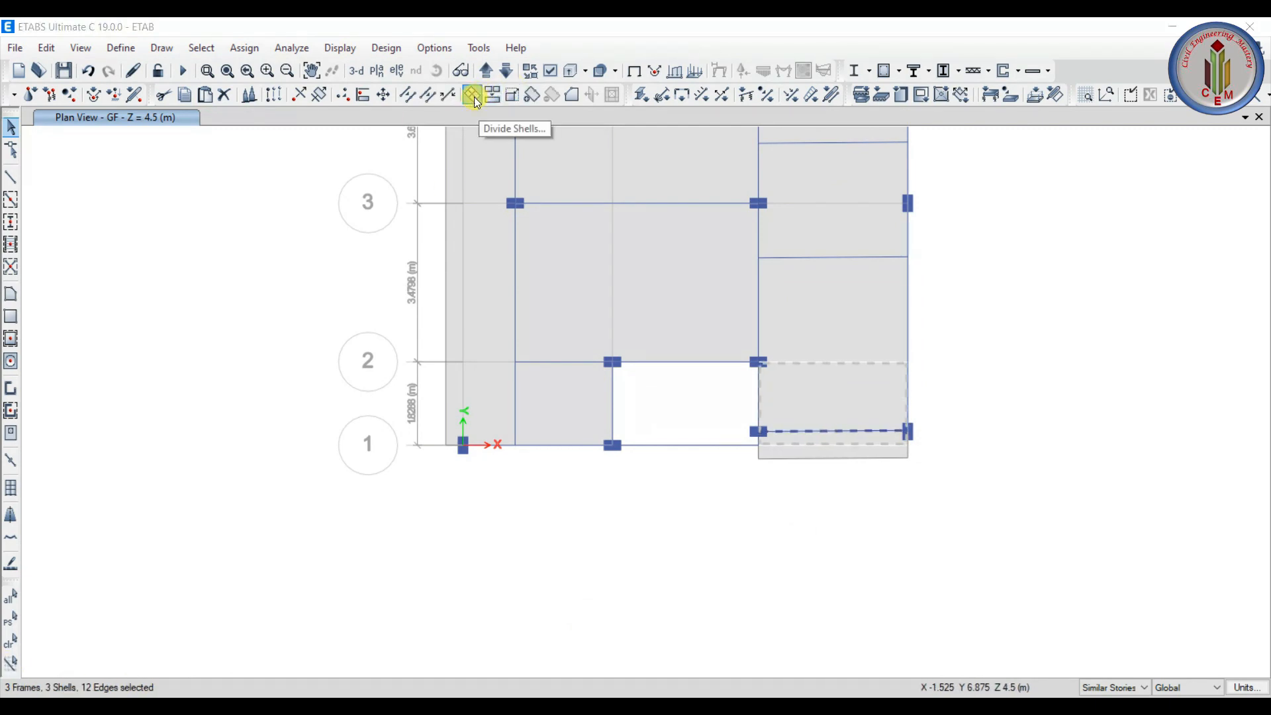
left_click(491, 96)
left_click(704, 478)
left_click(568, 478)
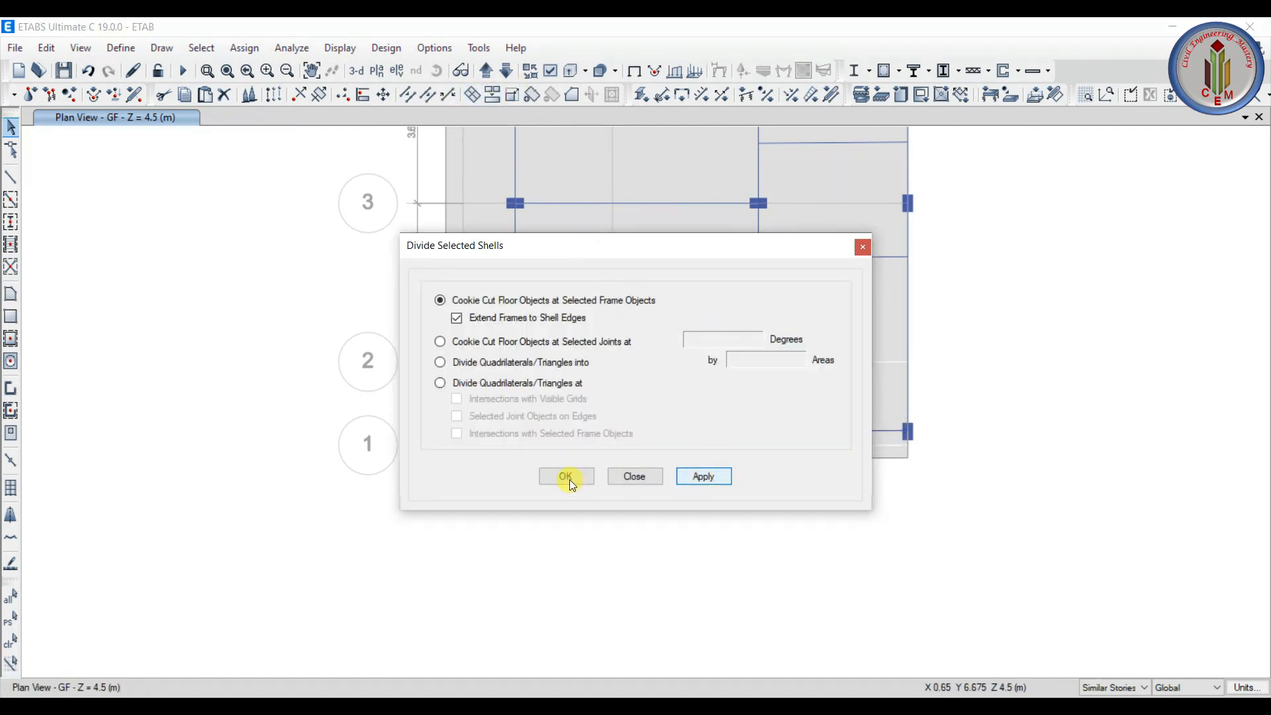
- Merge the narrow slab piece beside grid 1 between grids D–E with the projecting strip
left_click(835, 455)
left_click(492, 96)
left_click(923, 634)
- Merge the two D–E slab pieces meeting at grid 2 into one shell between the intermediate beam and the beam near grid 1
left_click(835, 450)
left_click(836, 446)
left_click(833, 396)
left_click(825, 328)
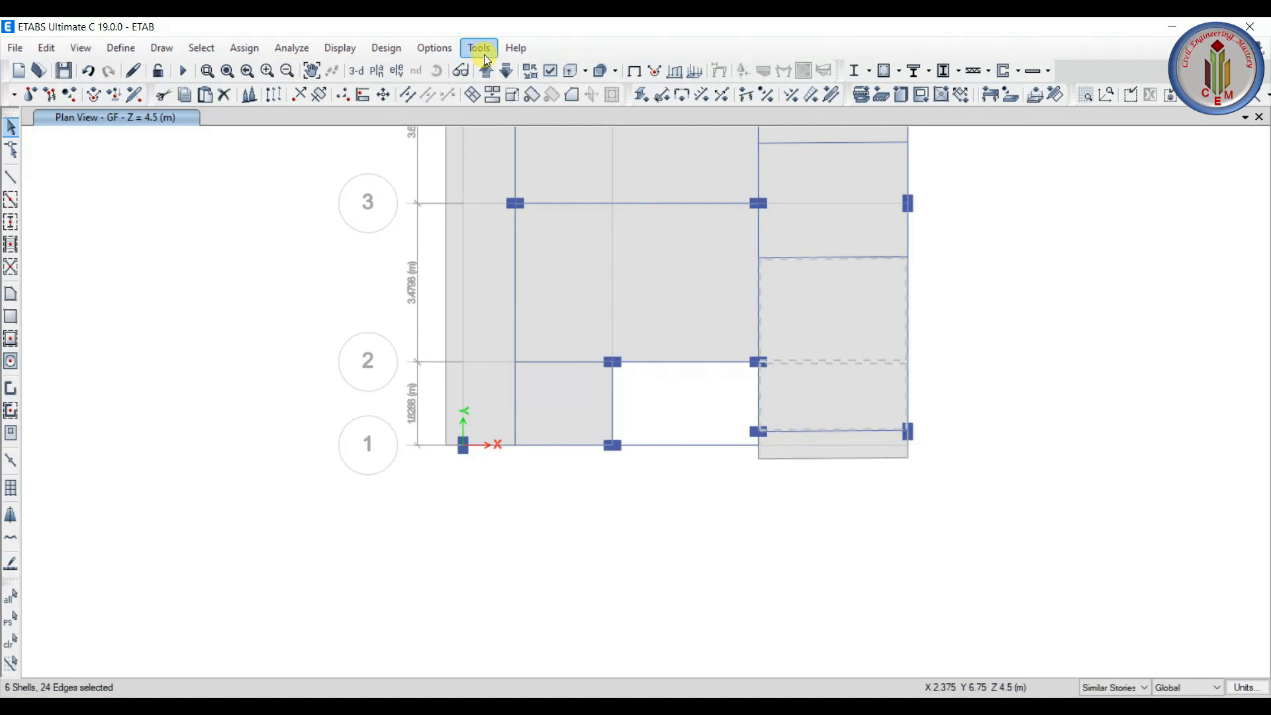
left_click(493, 96)
key("Return")
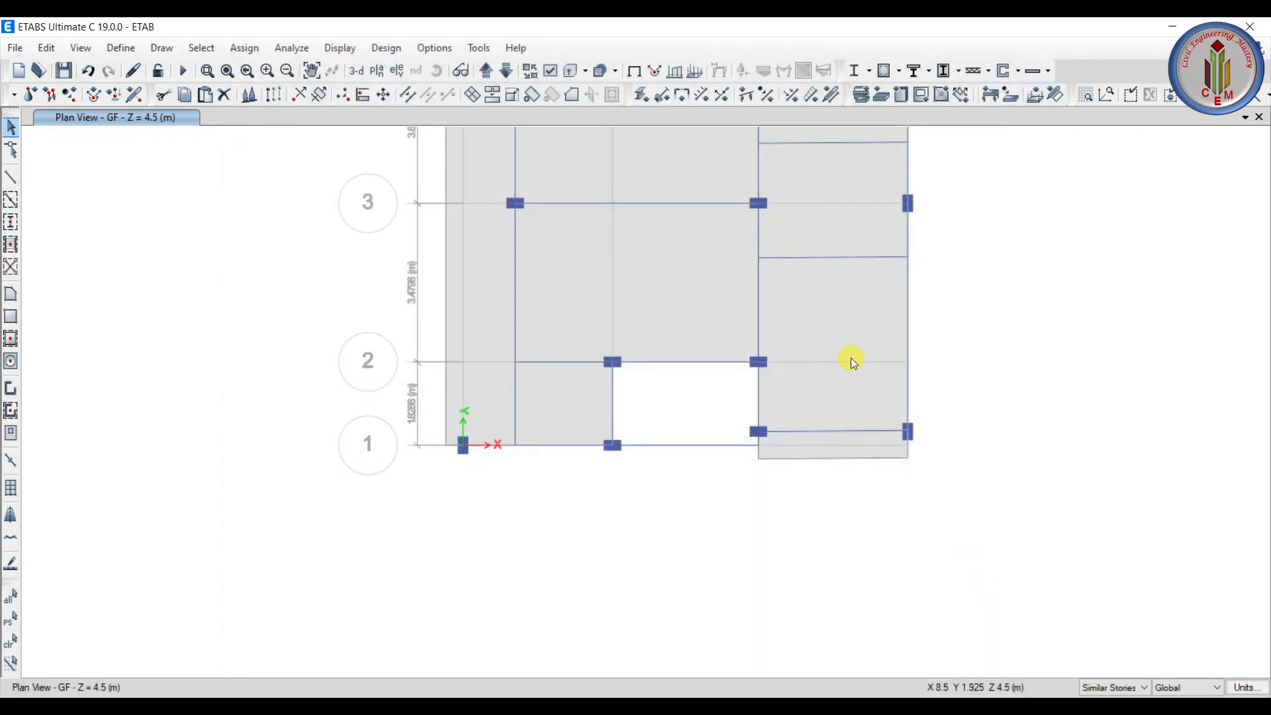
left_click(857, 338)
left_click(860, 344)
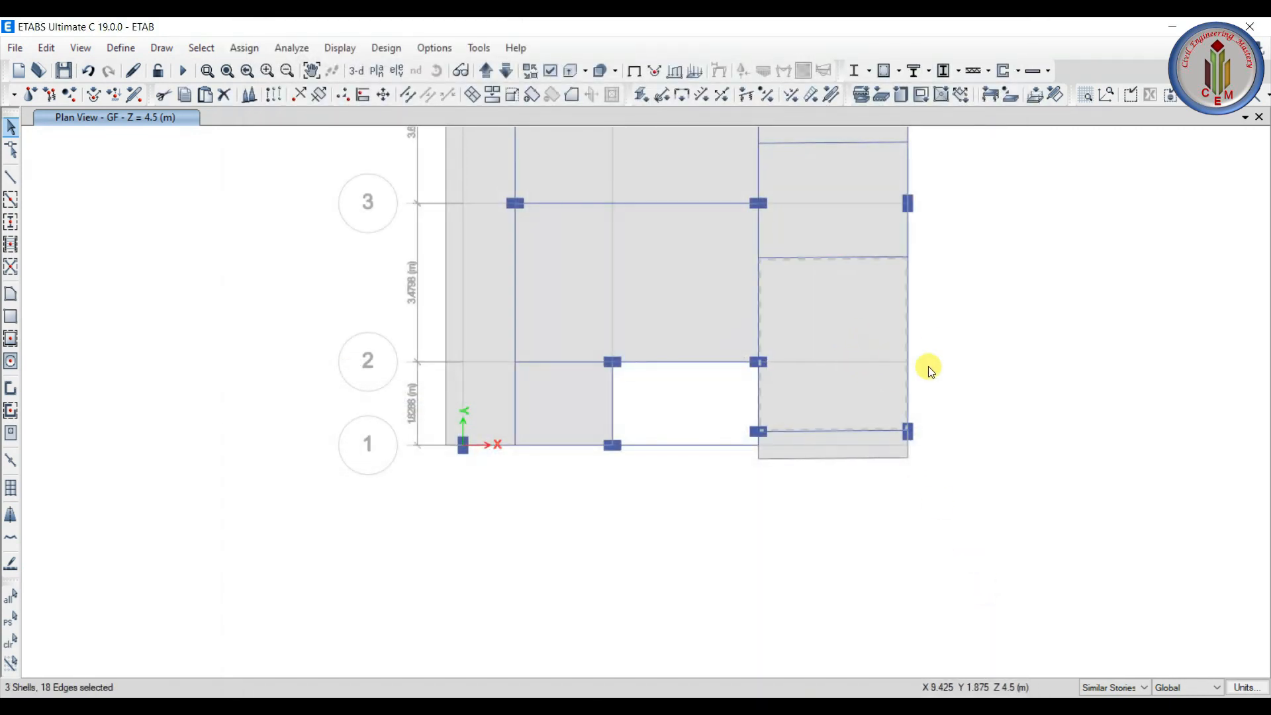
middle_click_drag(994, 160, 900, 355)
key("Escape")
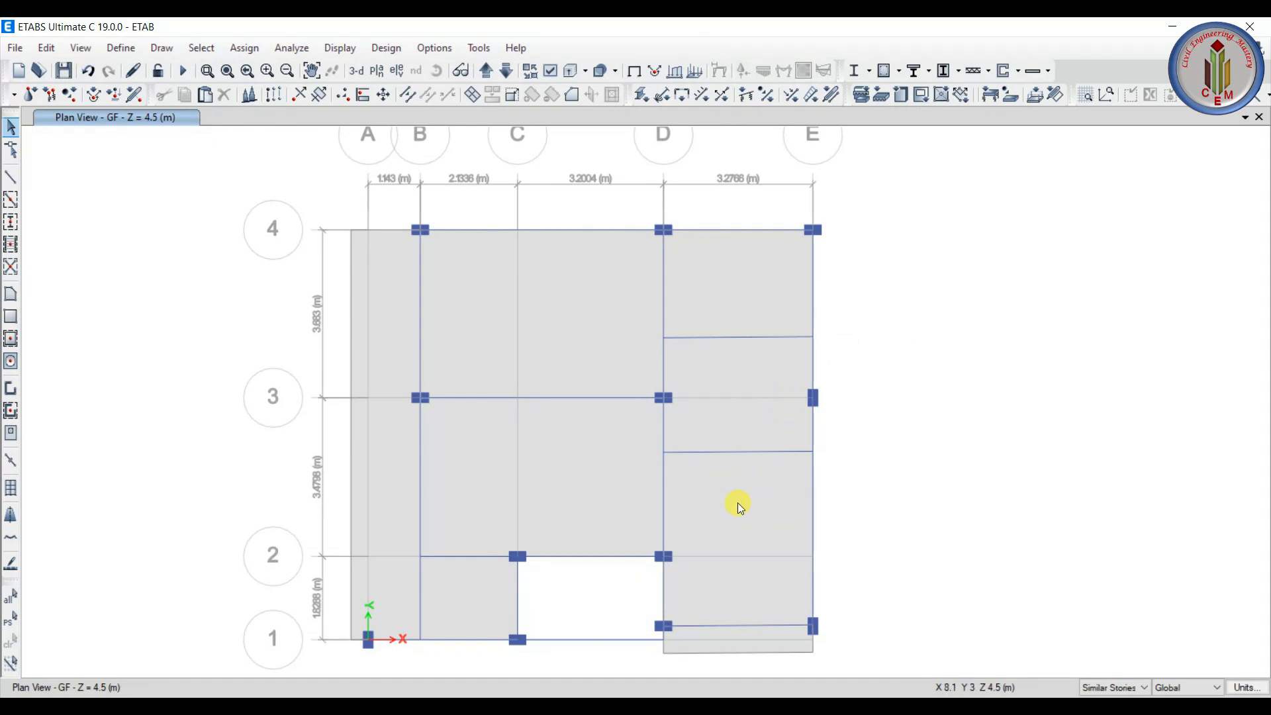
middle_click_drag(738, 502, 732, 465)
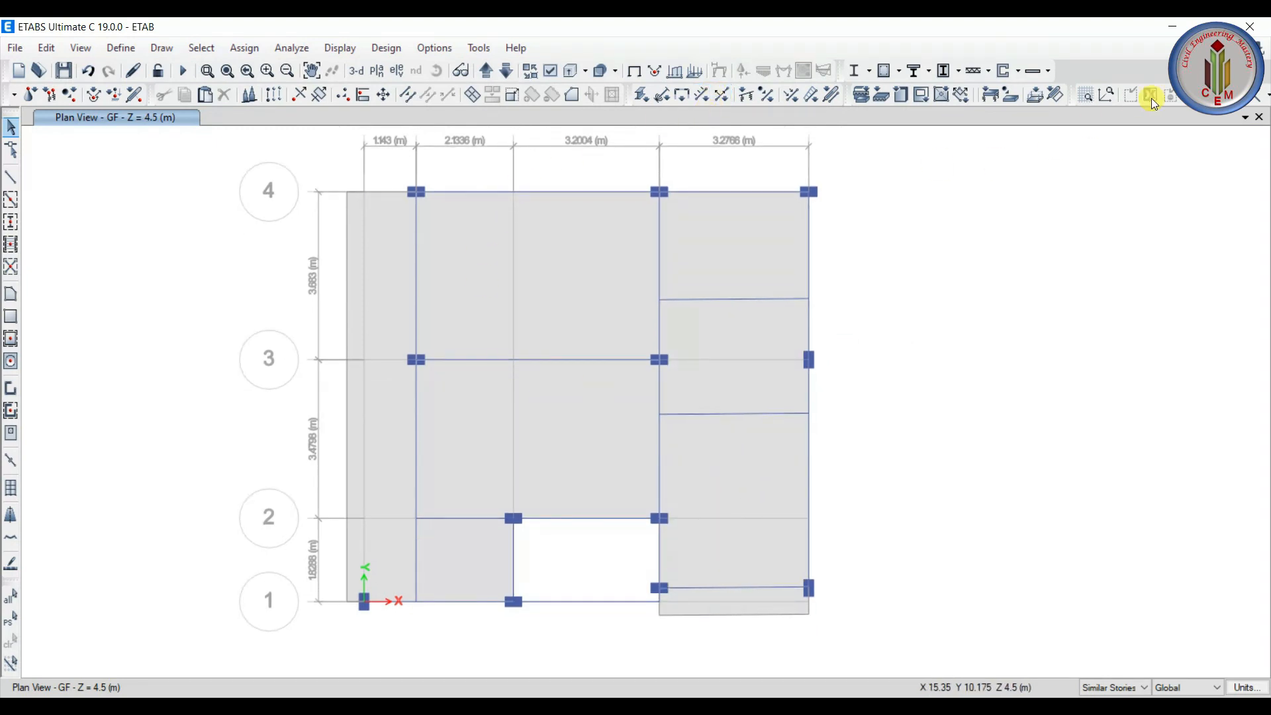
- Show the 3-D view beside the plan view and move the plan up to the Terrace level at Z = 13.5 m
left_click(1247, 119)
left_click(1159, 154)
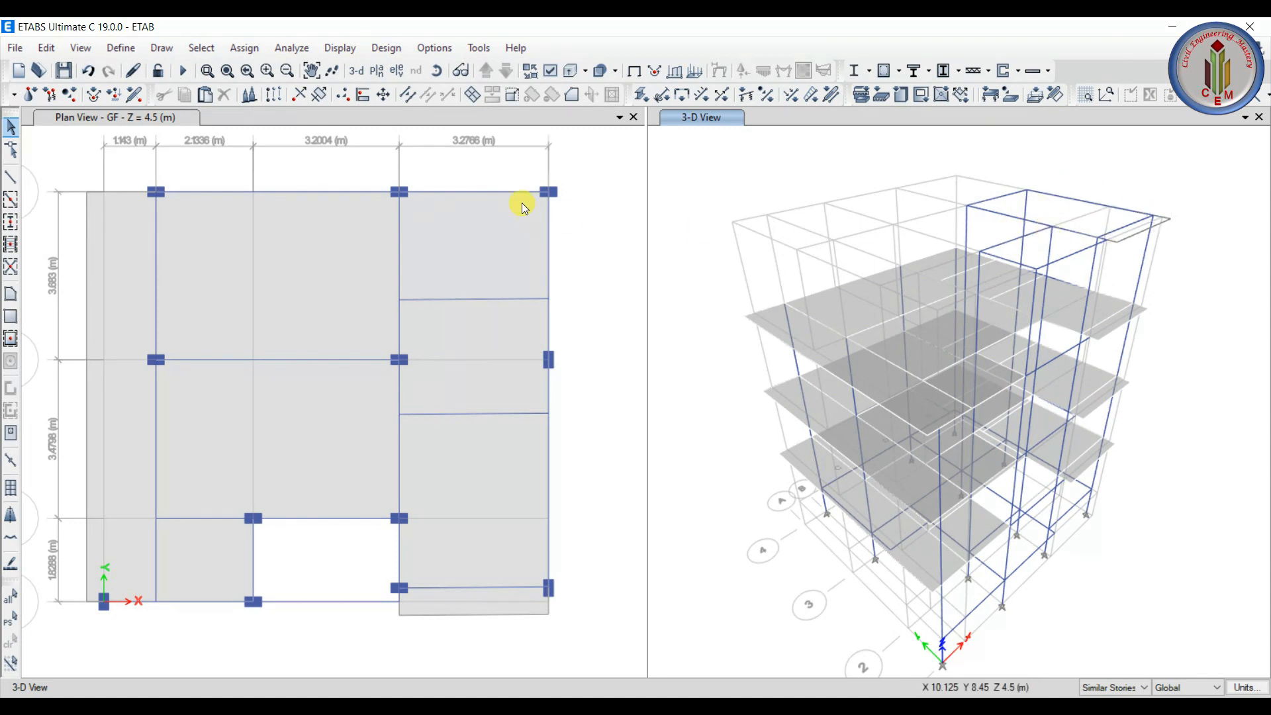
left_click(595, 150)
left_click(486, 71)
left_click(486, 71)
scroll(484, 444, "up", 3)
middle_click_drag(484, 444, 495, 295)
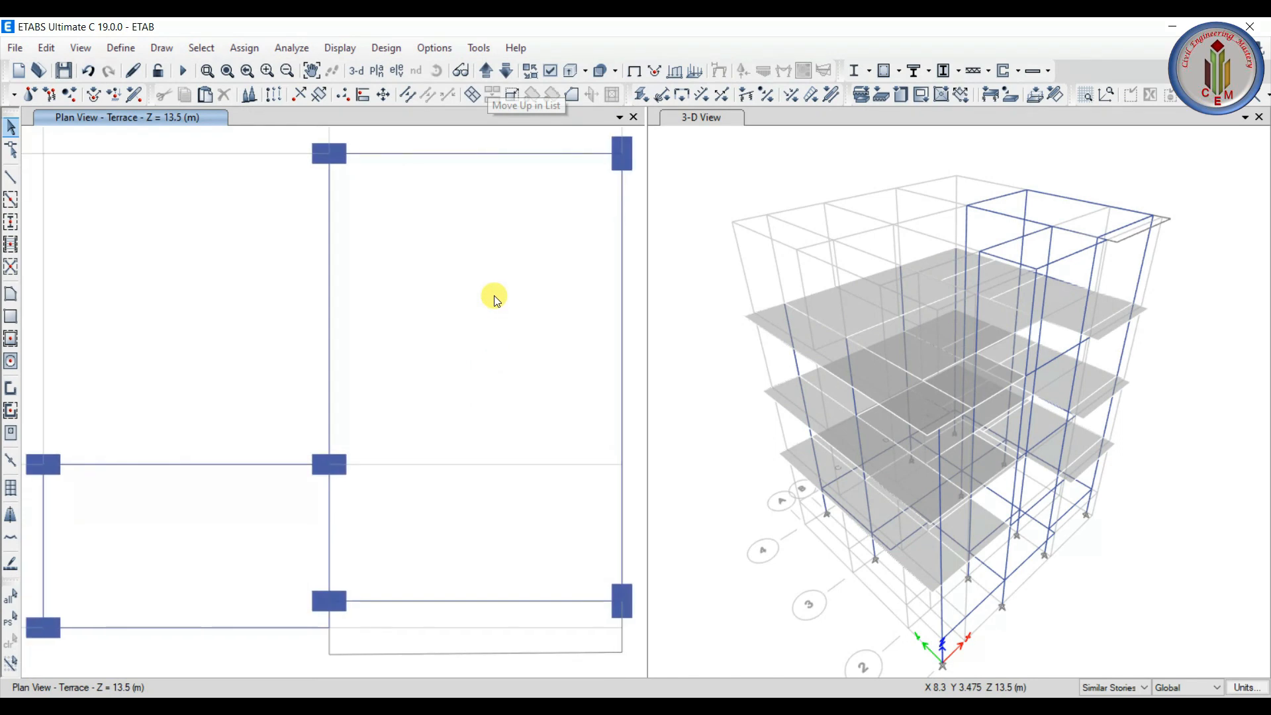
scroll(470, 297, "down", 3)
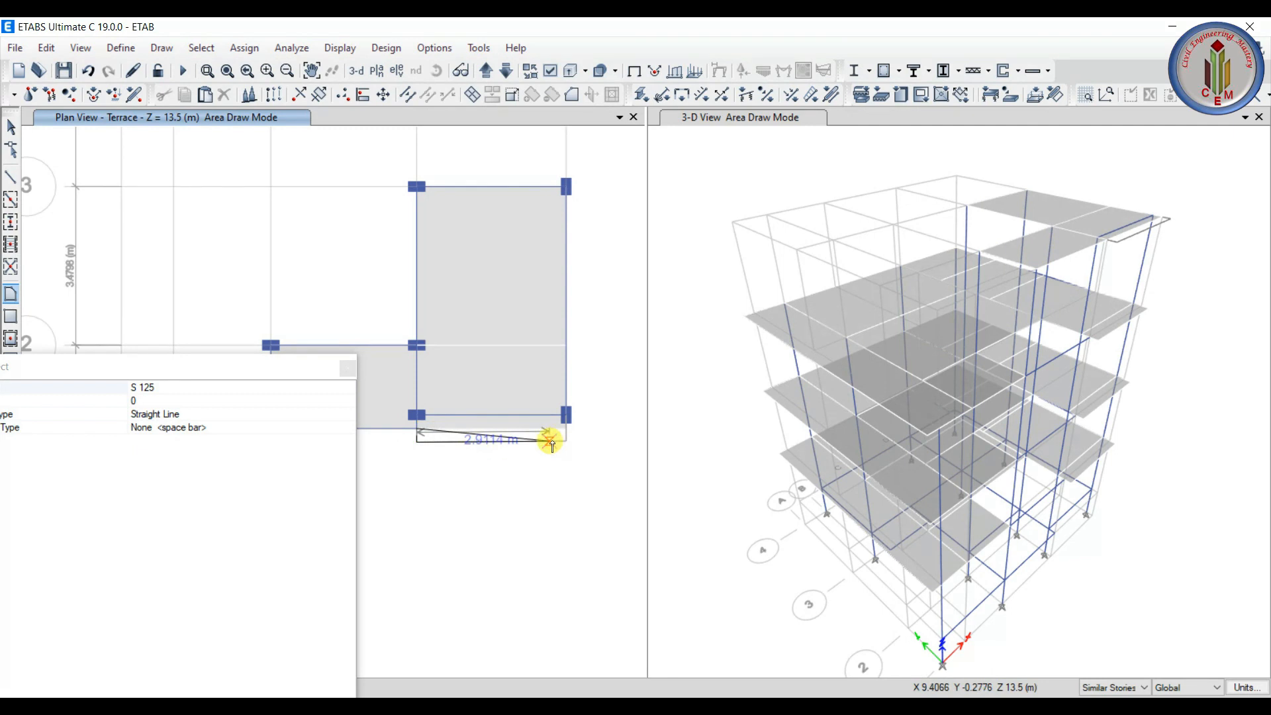
- Draw an S 125 slab over the strip projecting past grid 1 between grids D and E on the Terrace
left_click(566, 441)
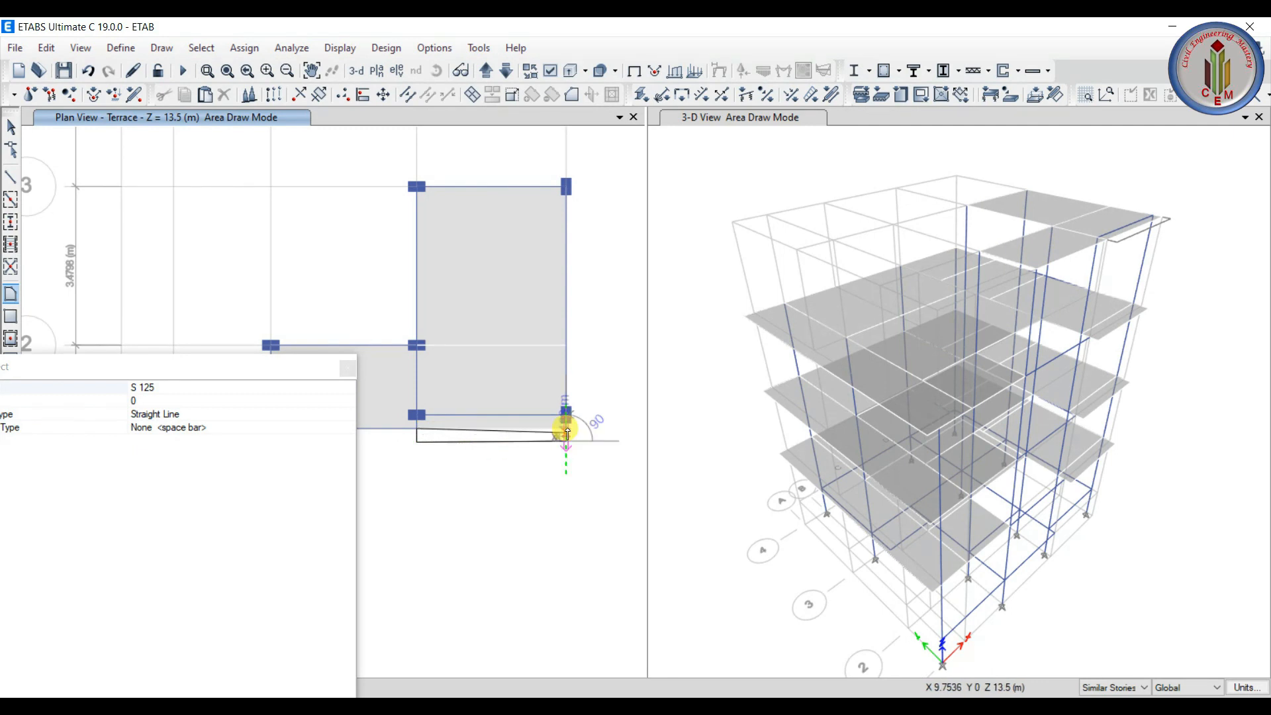
left_click(566, 416)
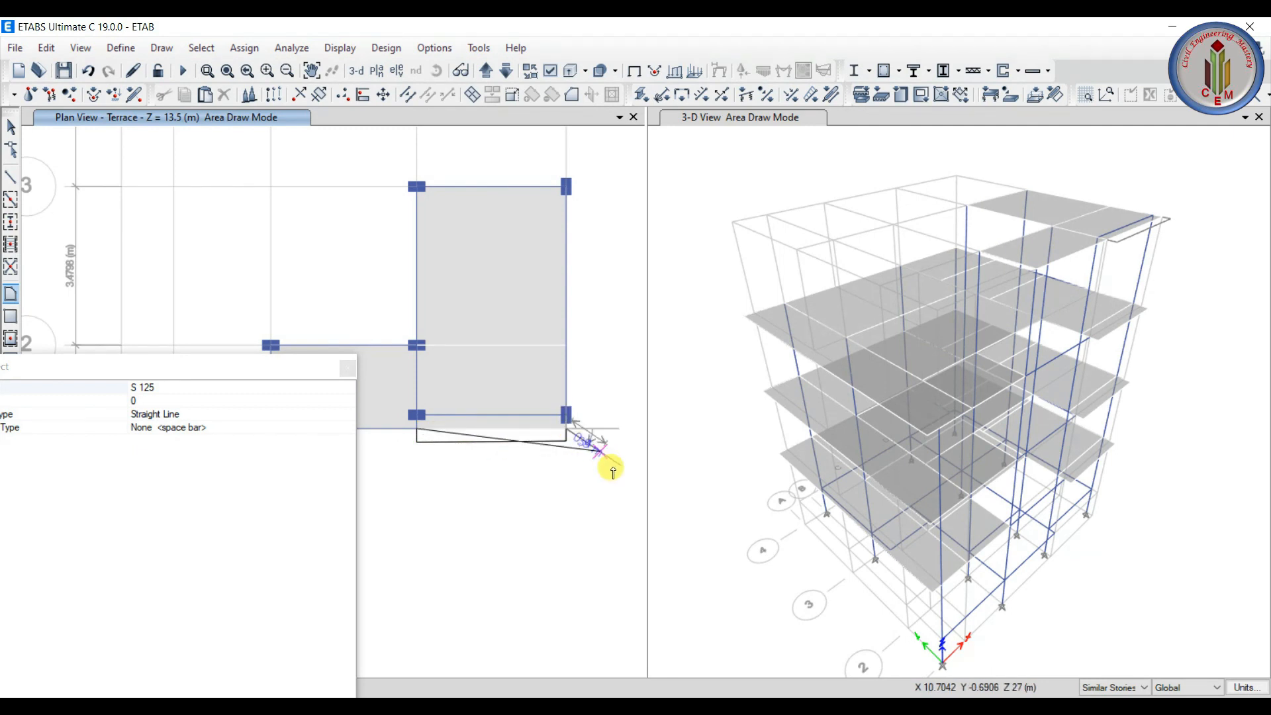
key("Return")
key("Escape")
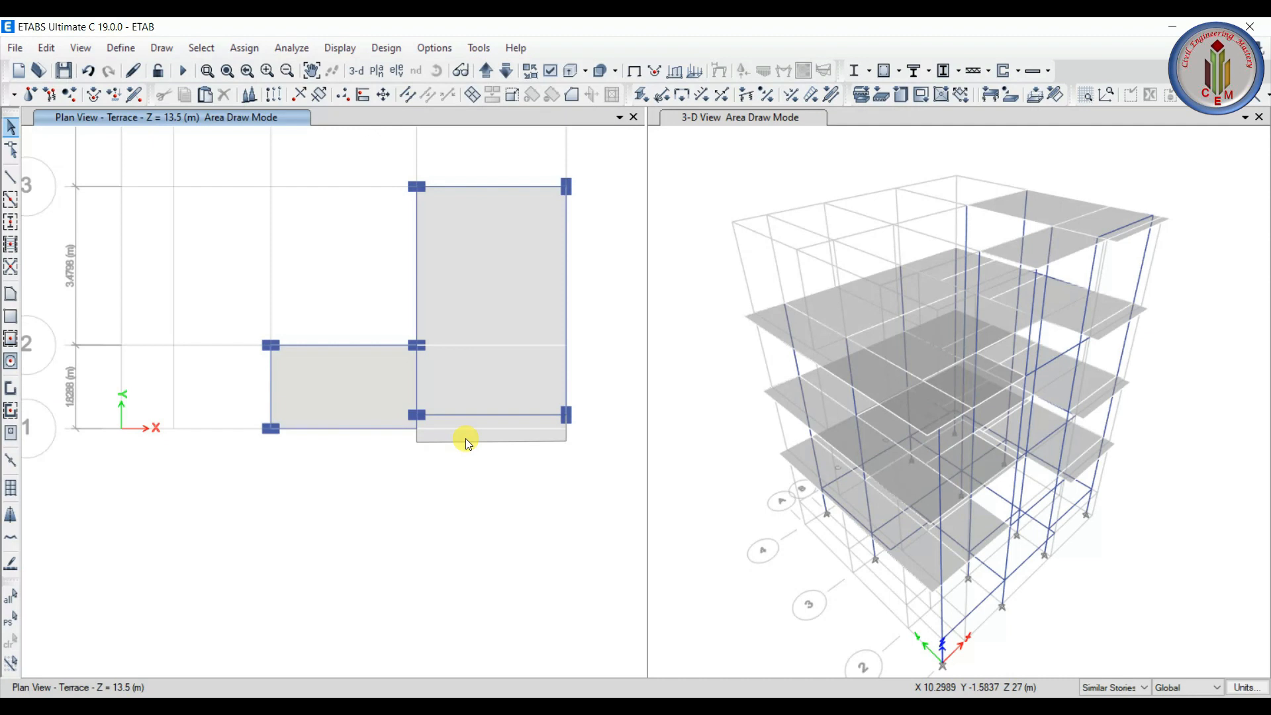
- Divide the Terrace D–E slab between grids 1–2 along the beam near grid 1 and merge its narrow piece with the projecting strip
left_click(489, 378)
left_click(468, 416, "ctrl")
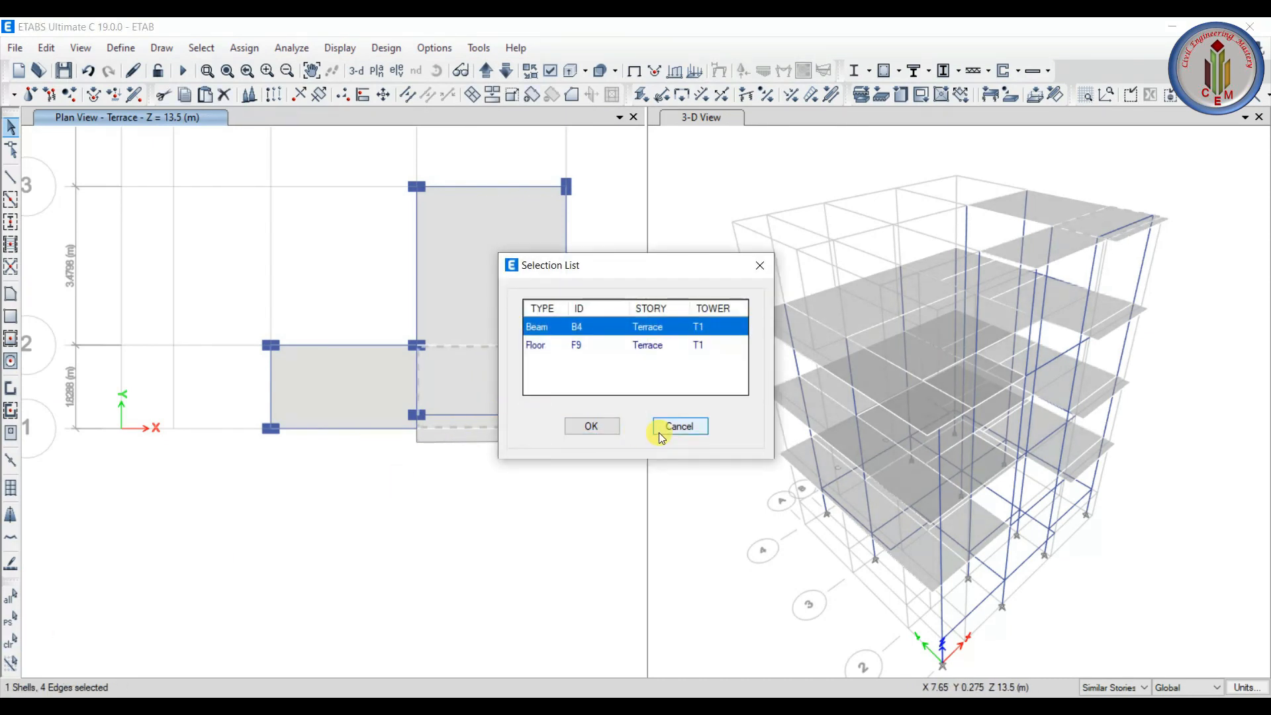
left_click(680, 426)
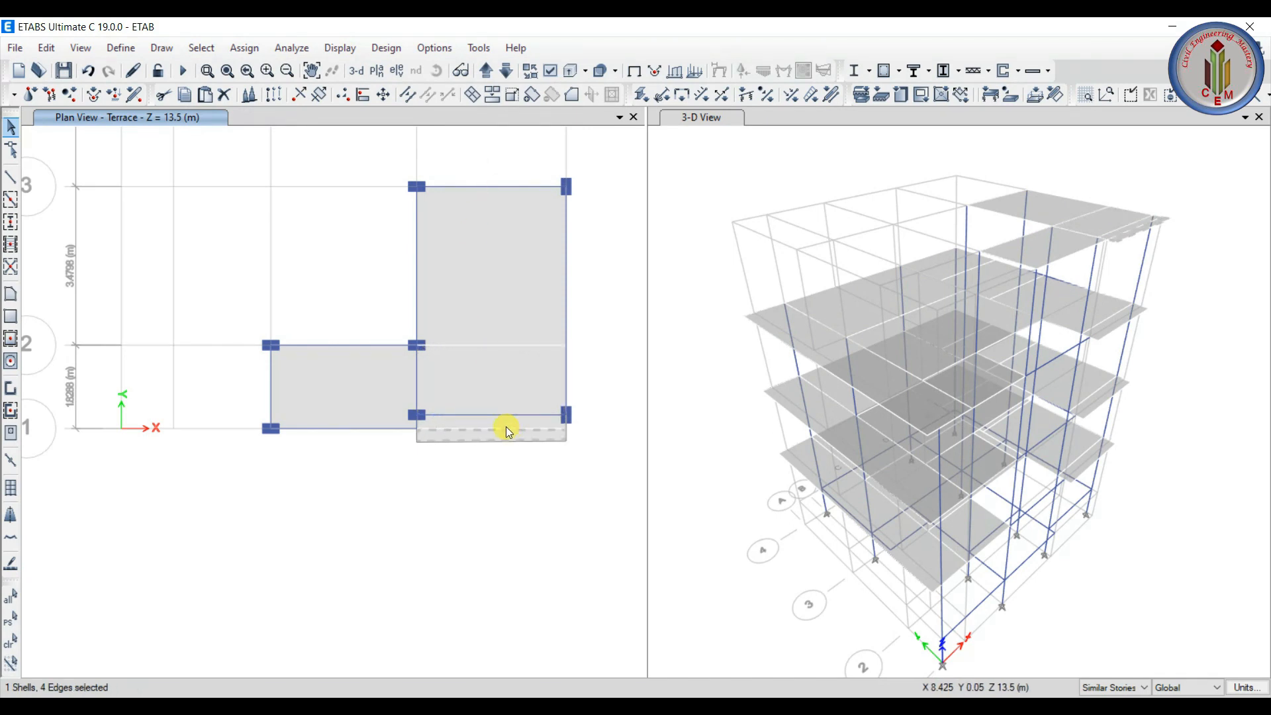
left_click(505, 426, "ctrl")
left_click(675, 428)
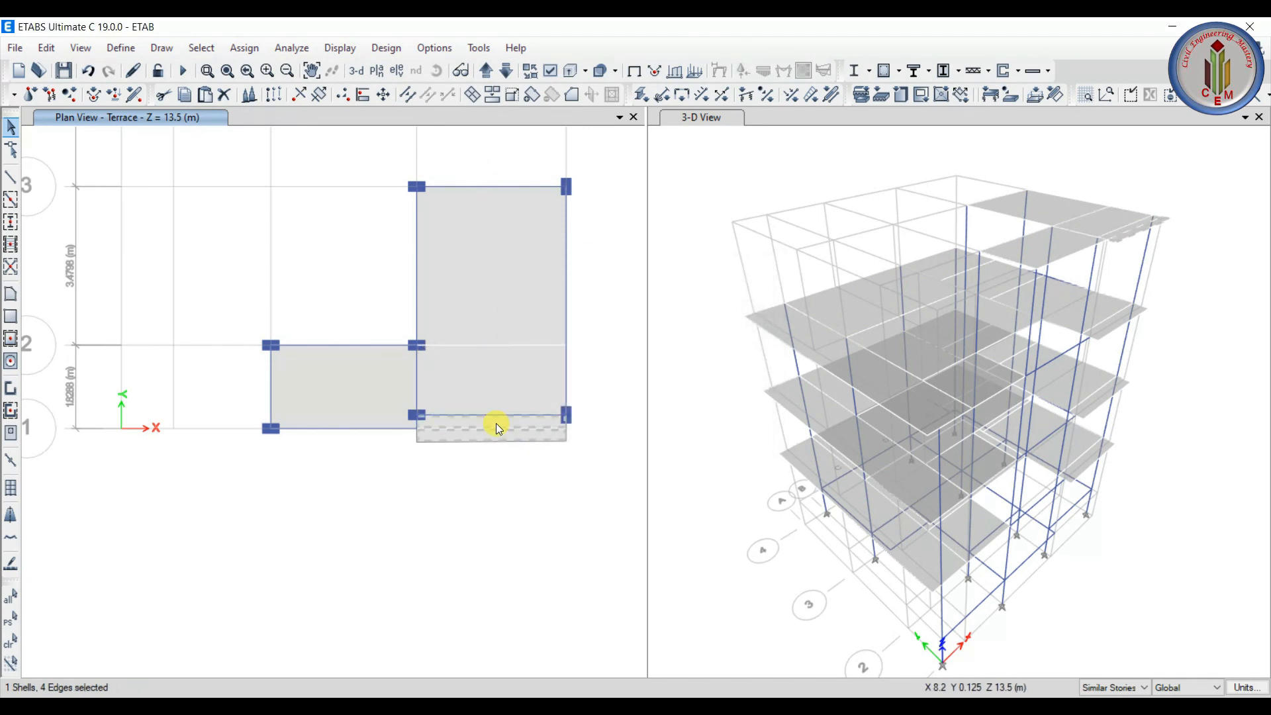
left_click(493, 97)
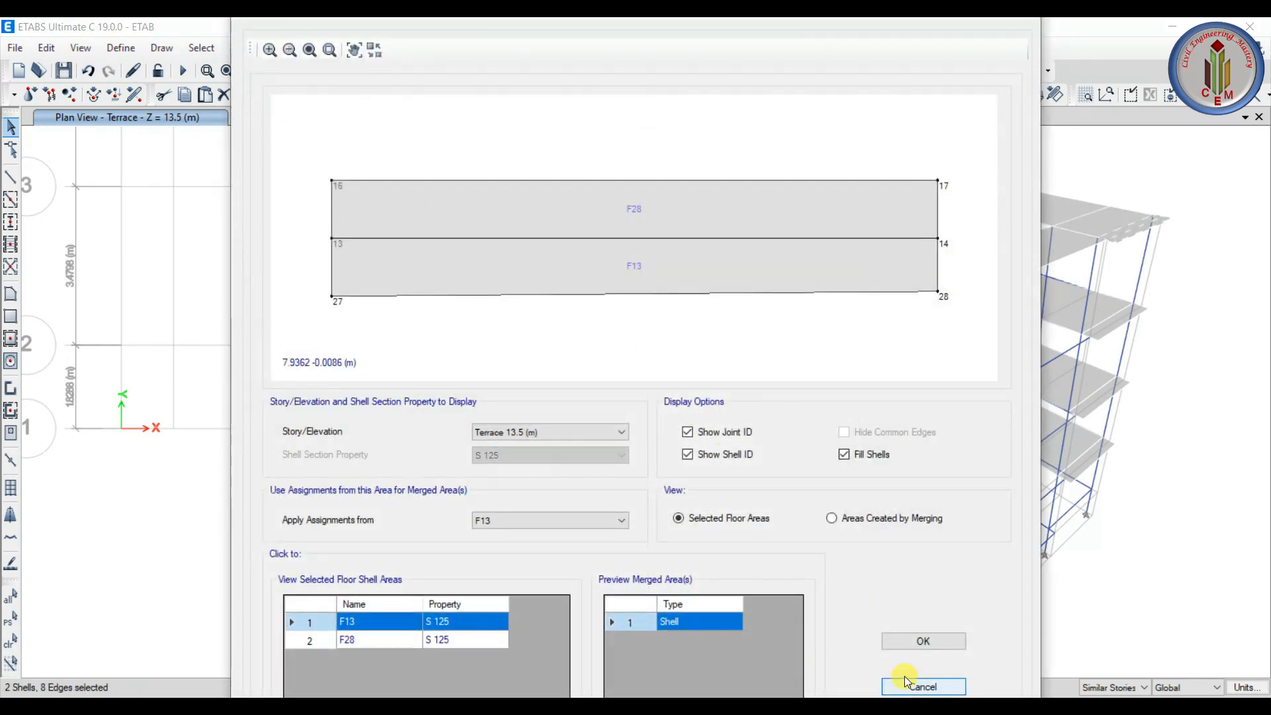
left_click(900, 638)
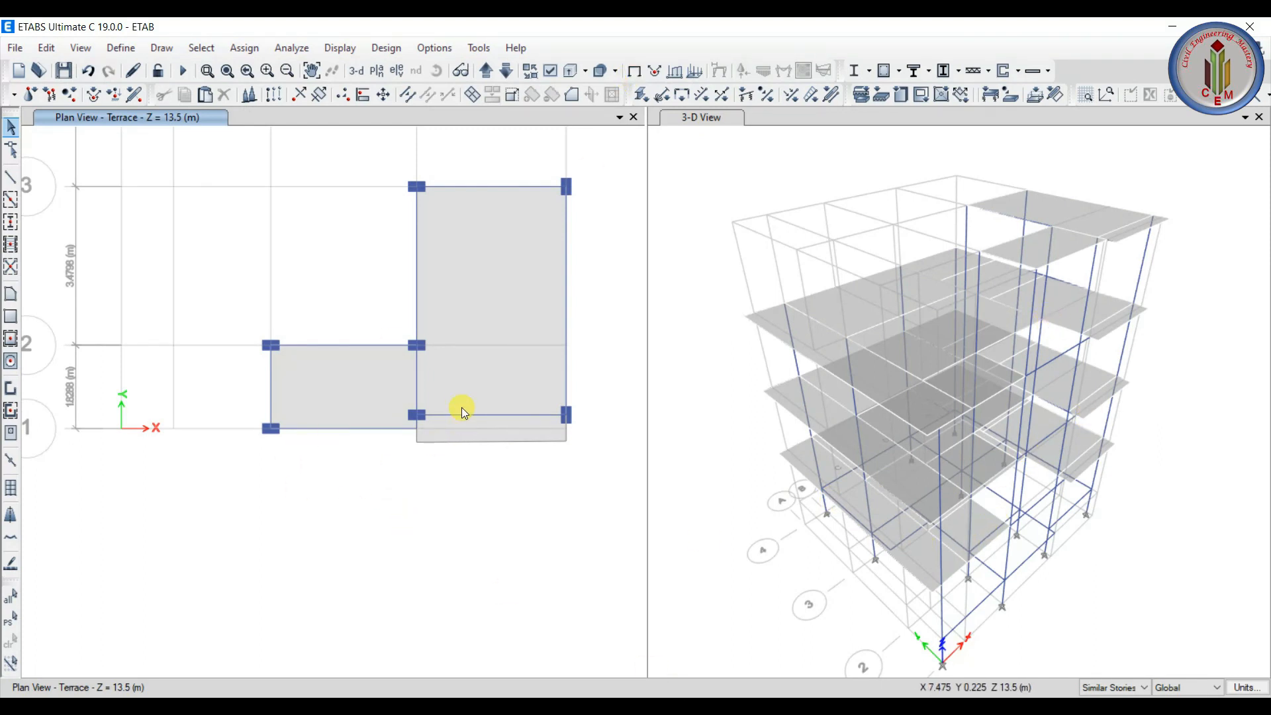
- Switch to AutoCAD and examine the staircase position and dimensions in the ground floor plan
key("alt+Tab")
scroll(708, 336, "up", 4)
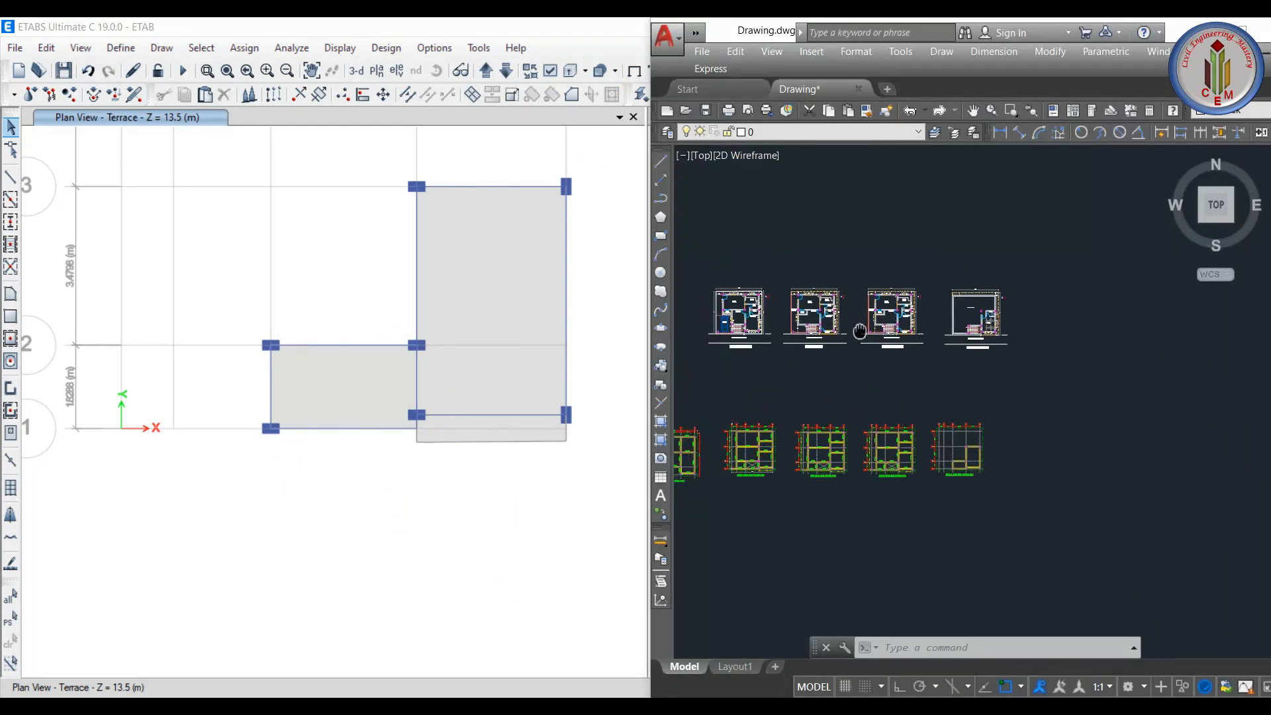
scroll(709, 336, "up", 6)
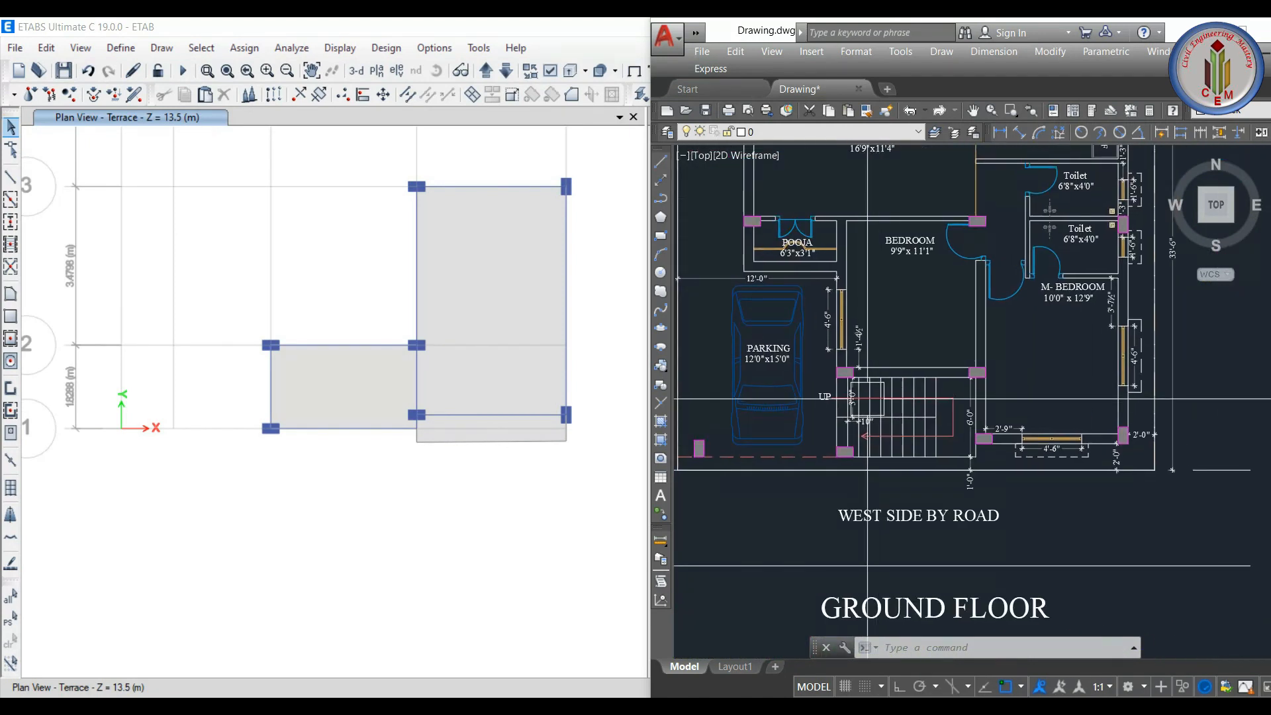
scroll(893, 467, "up", 2)
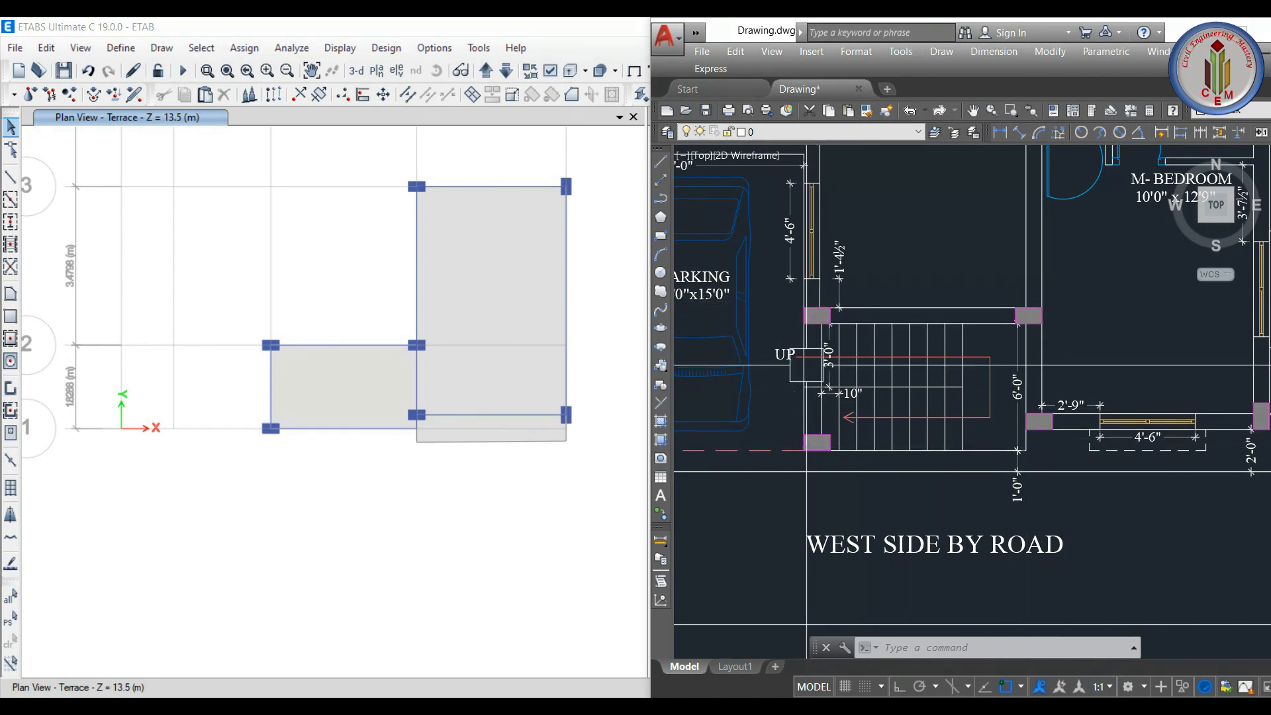
scroll(801, 424, "down", 2)
scroll(801, 423, "down", 1)
scroll(801, 424, "up", 1)
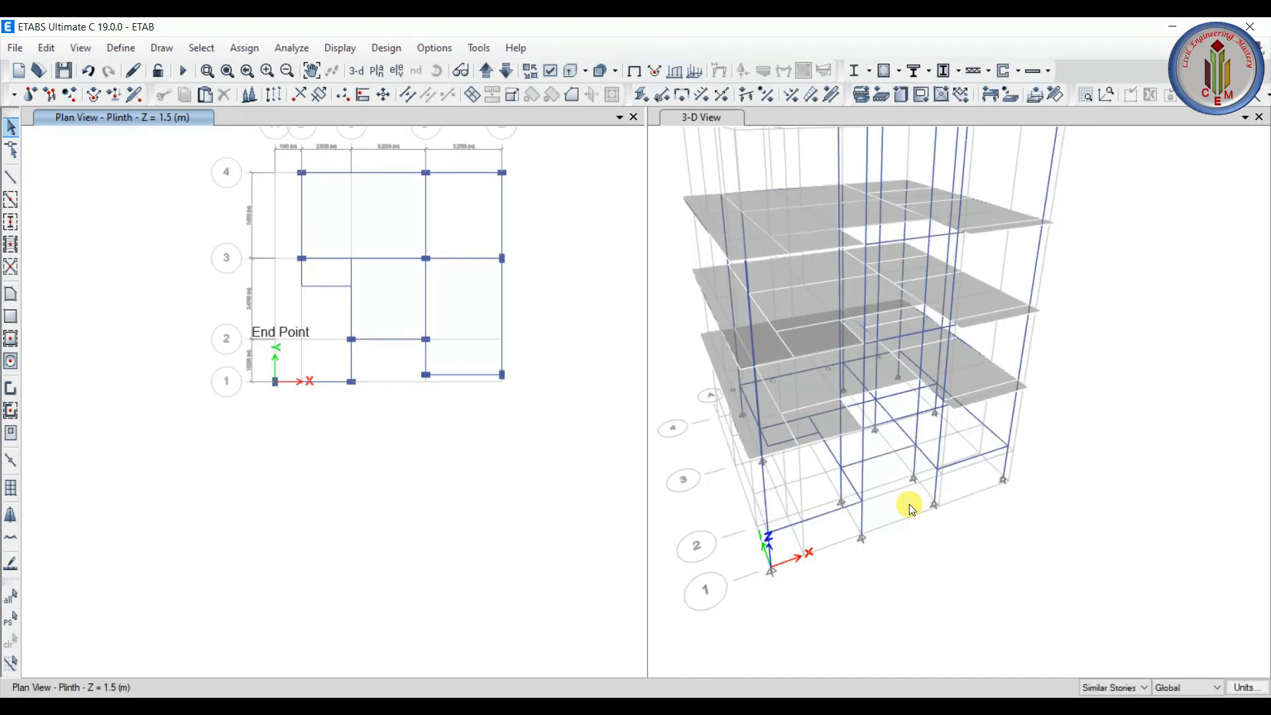
- Copy the floor beams on grid D between grids 1 and 2 beside the staircase and paste them with a Delta Z of -1.5 m
scroll(902, 505, "up", 5)
left_click_drag(948, 456, 1038, 298)
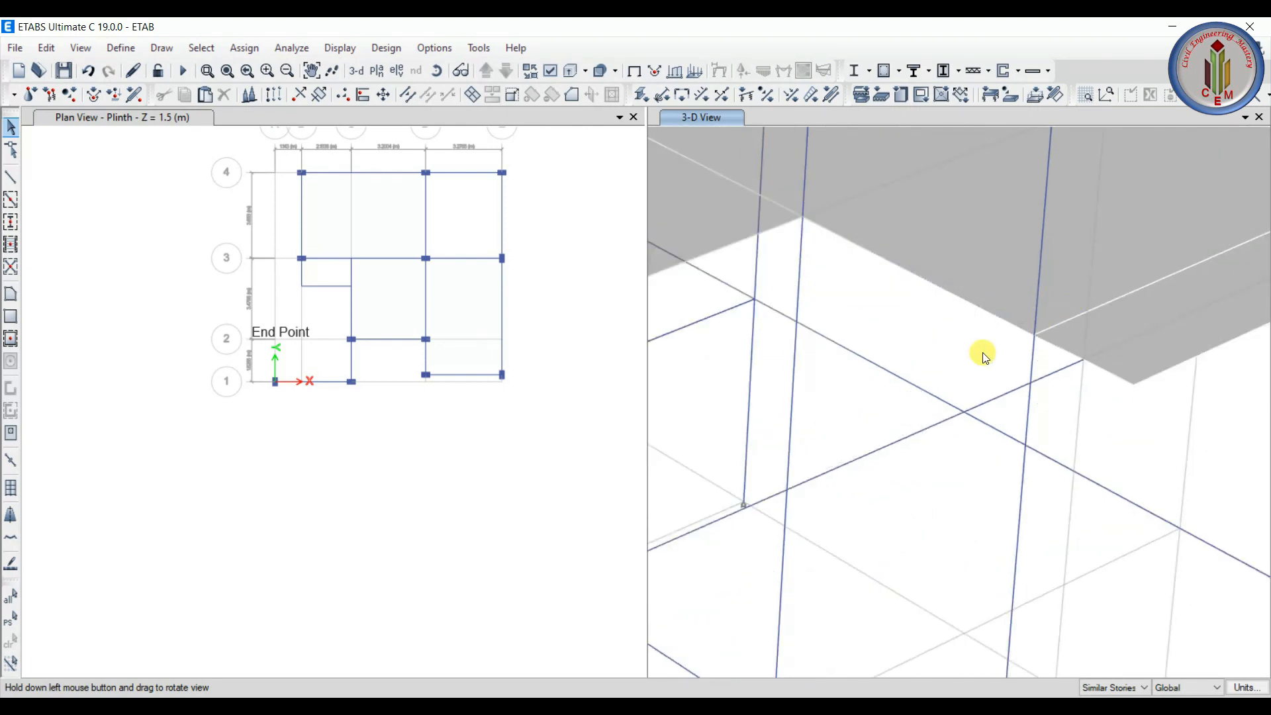
left_click_drag(984, 354, 943, 294)
scroll(1078, 454, "down", 3)
key("ctrl+c")
key("ctrl+v")
left_click(646, 362)
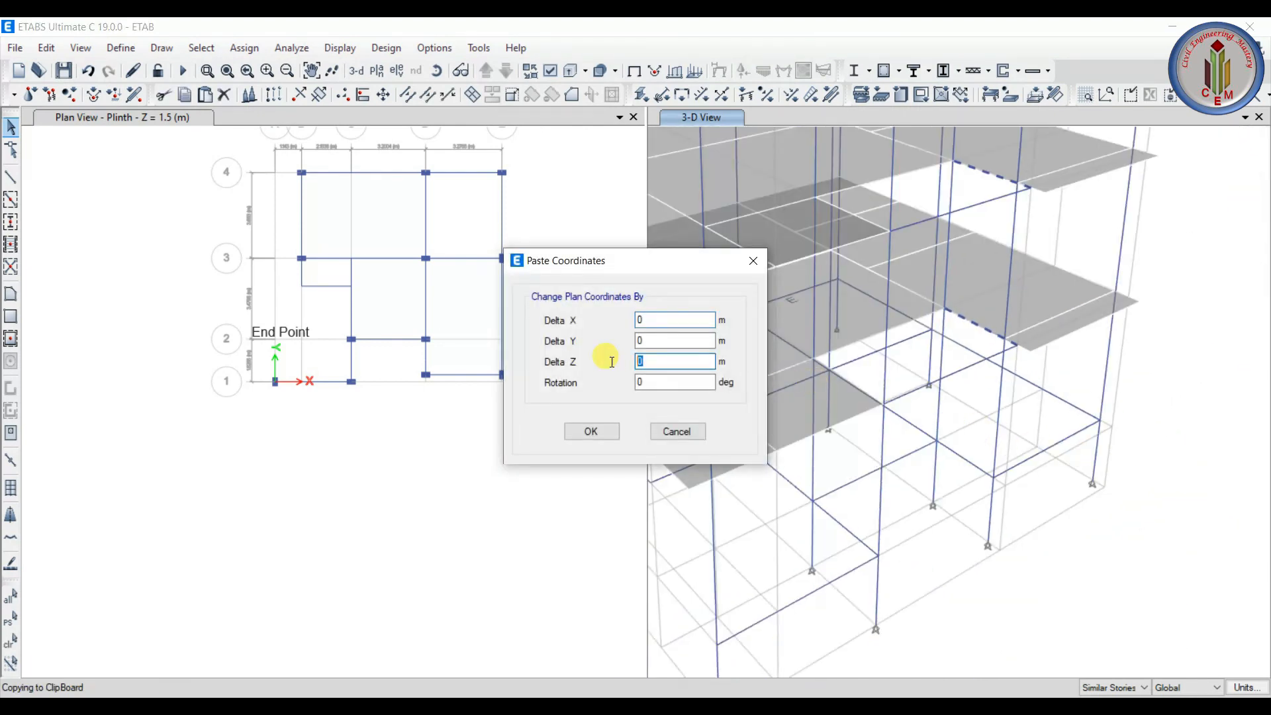
type("-1.5")
key("Return")
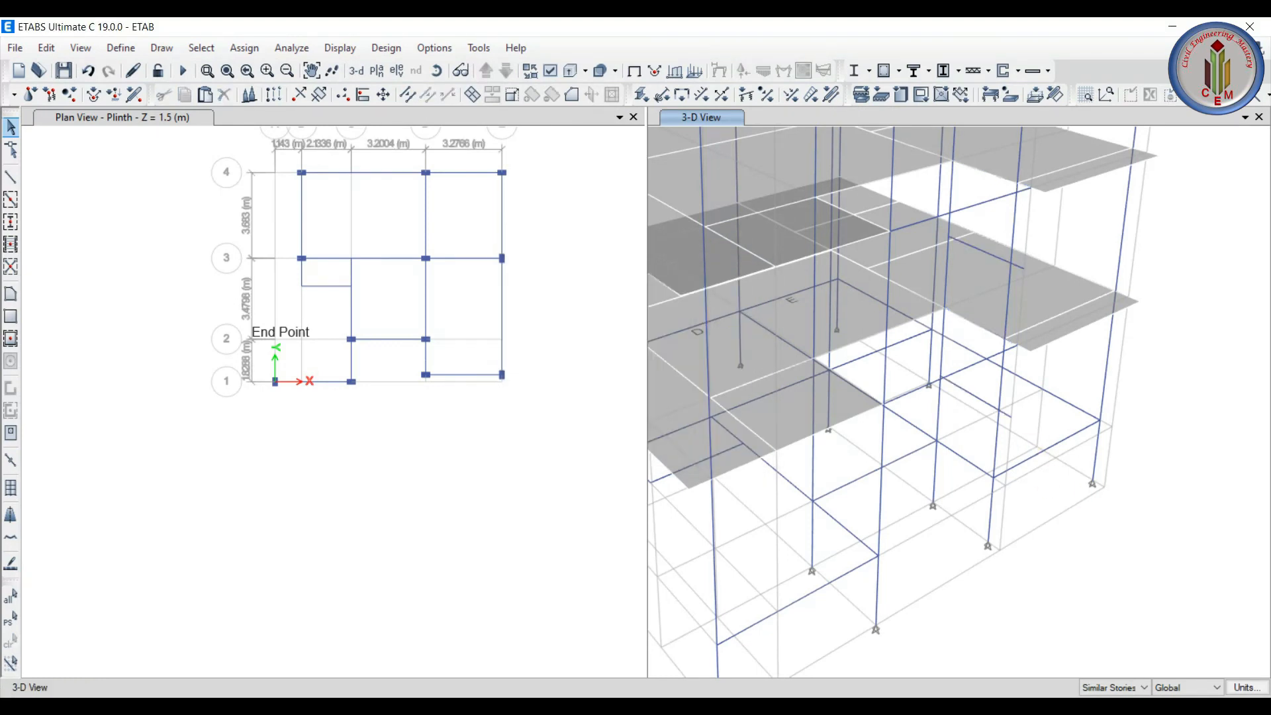
middle_click_drag(963, 410, 974, 572)
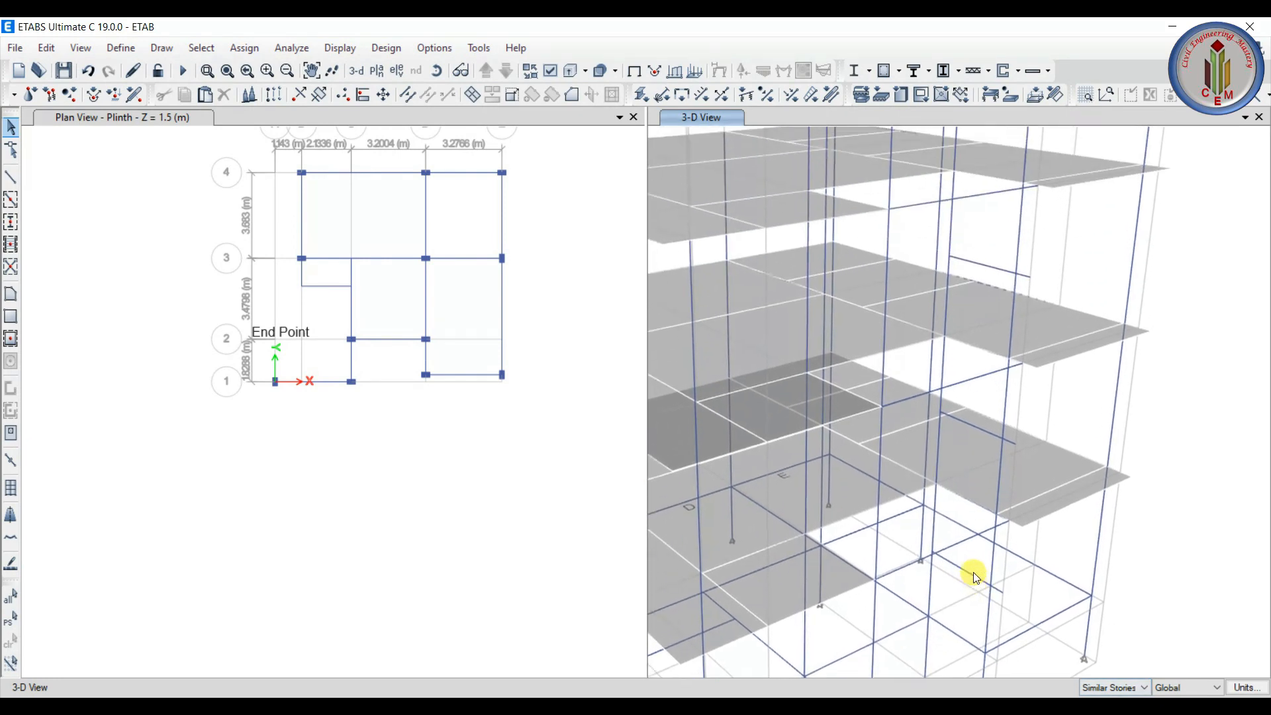
middle_click_drag(980, 412, 1003, 351)
scroll(1071, 439, "down", 2)
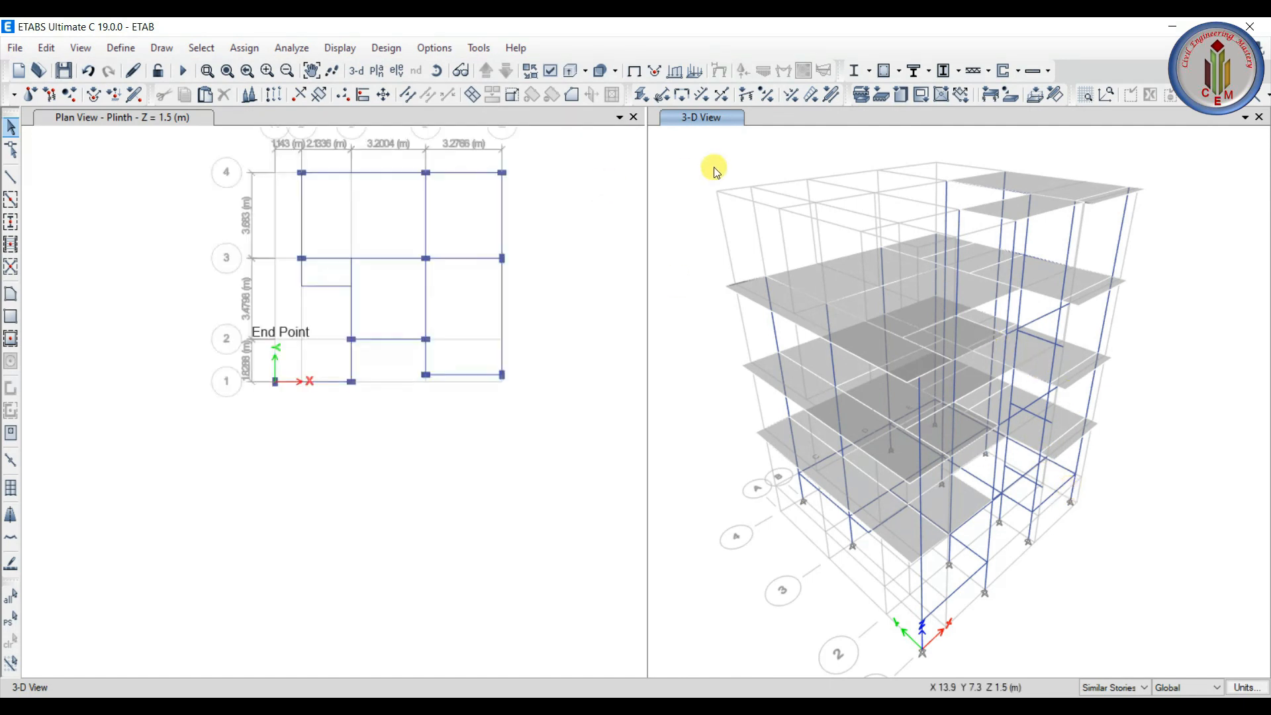
- Turn on Extrude Frames and Extrude Shells in the view options to display the members as solids
left_click(568, 361)
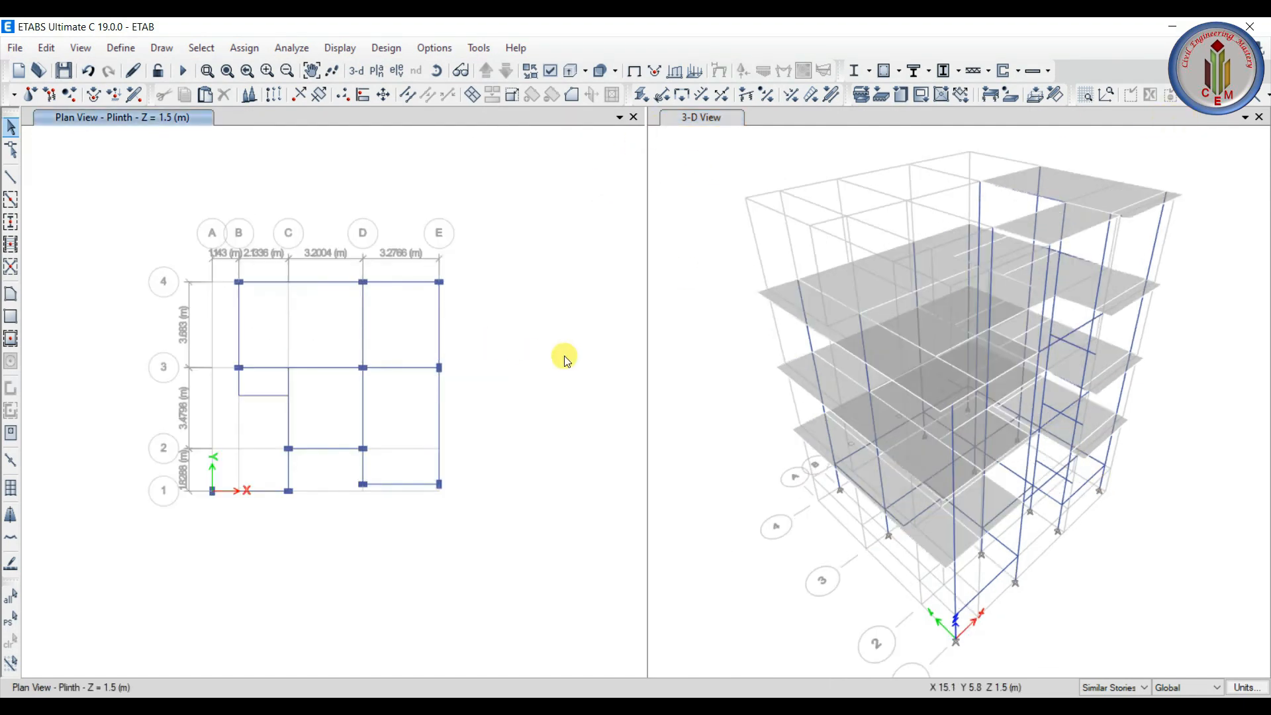
left_click(554, 70)
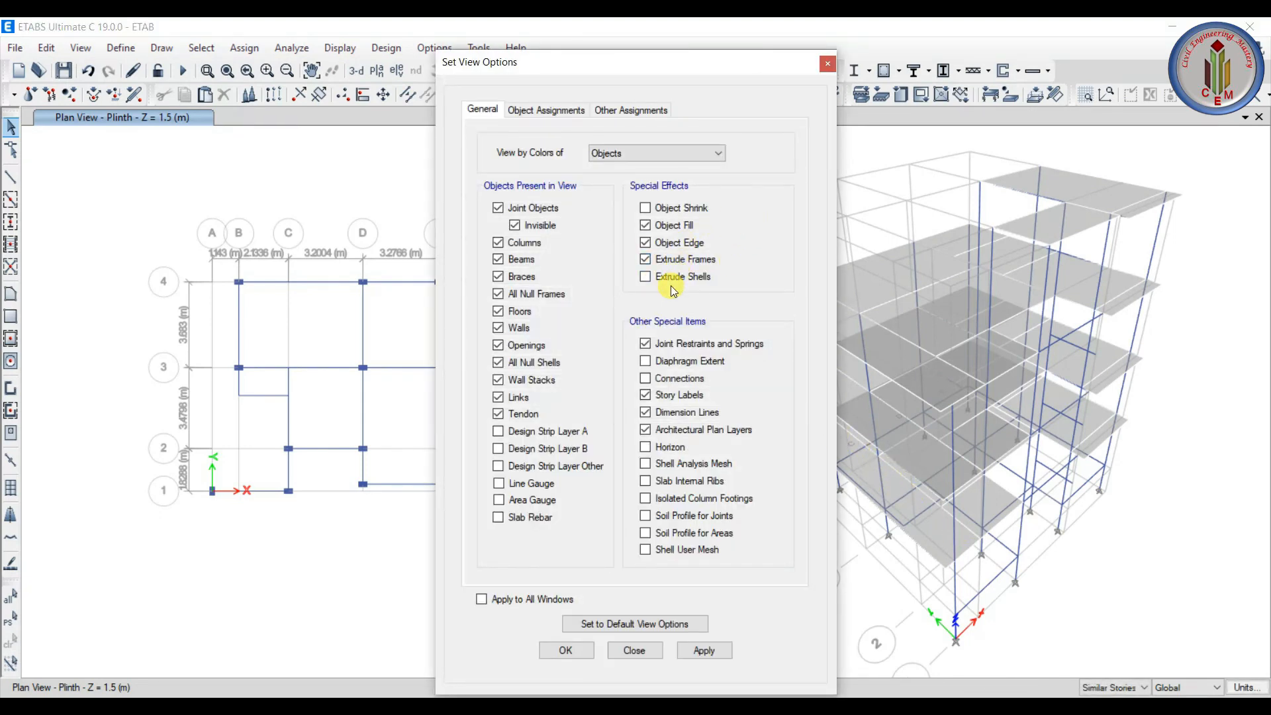
left_click(674, 280)
left_click(682, 653)
left_click(558, 652)
left_click_drag(967, 463, 1129, 358)
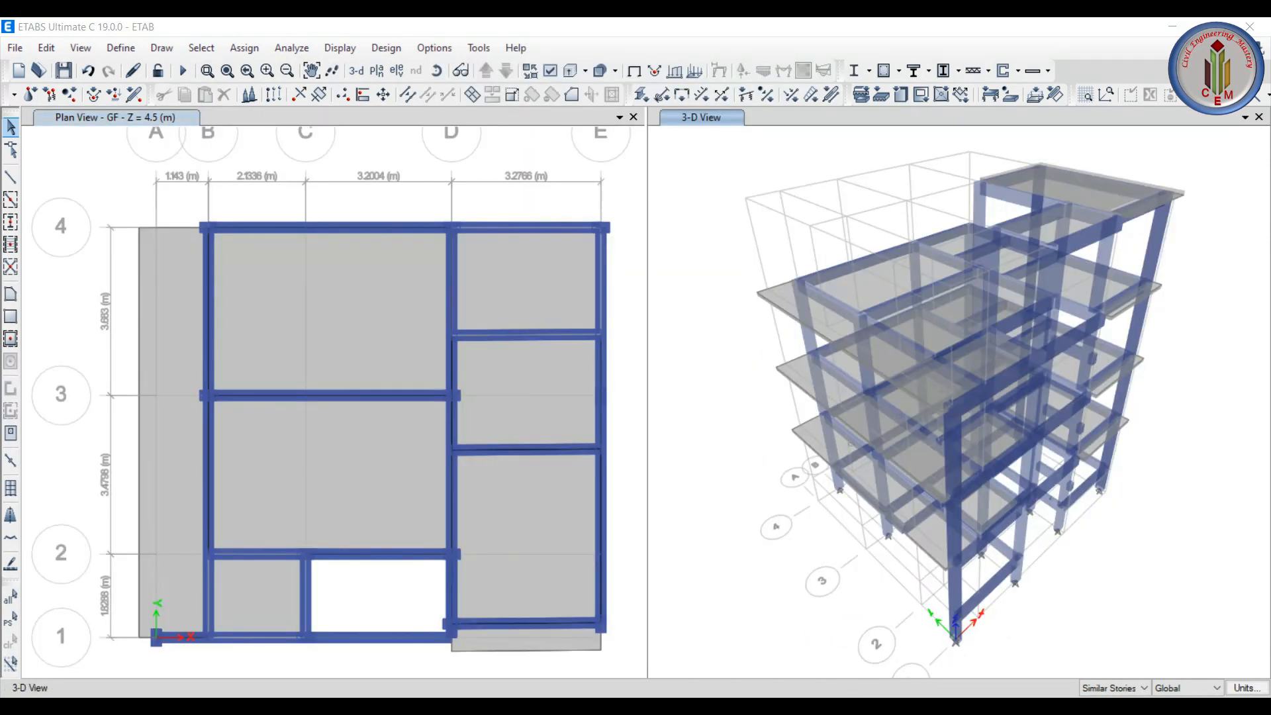